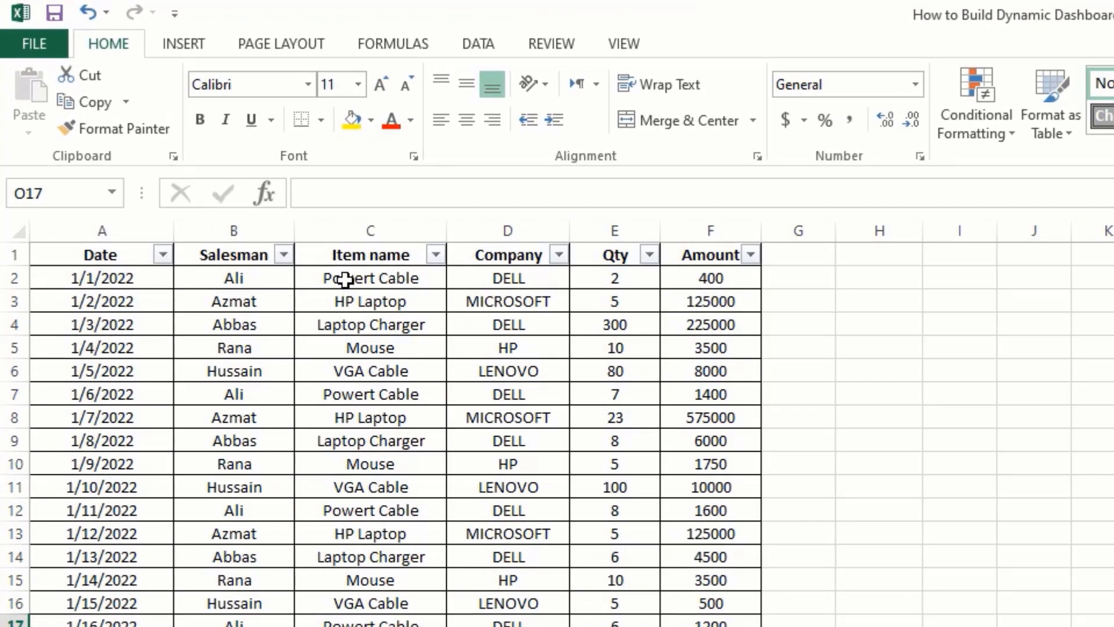
Step: Examine the Item name, Company and Qty entries, and the Amount formula in F2 with the unit price it uses
{"action": "left_click_drag", "start_coordinate": [345, 279], "coordinate": [343, 410]}
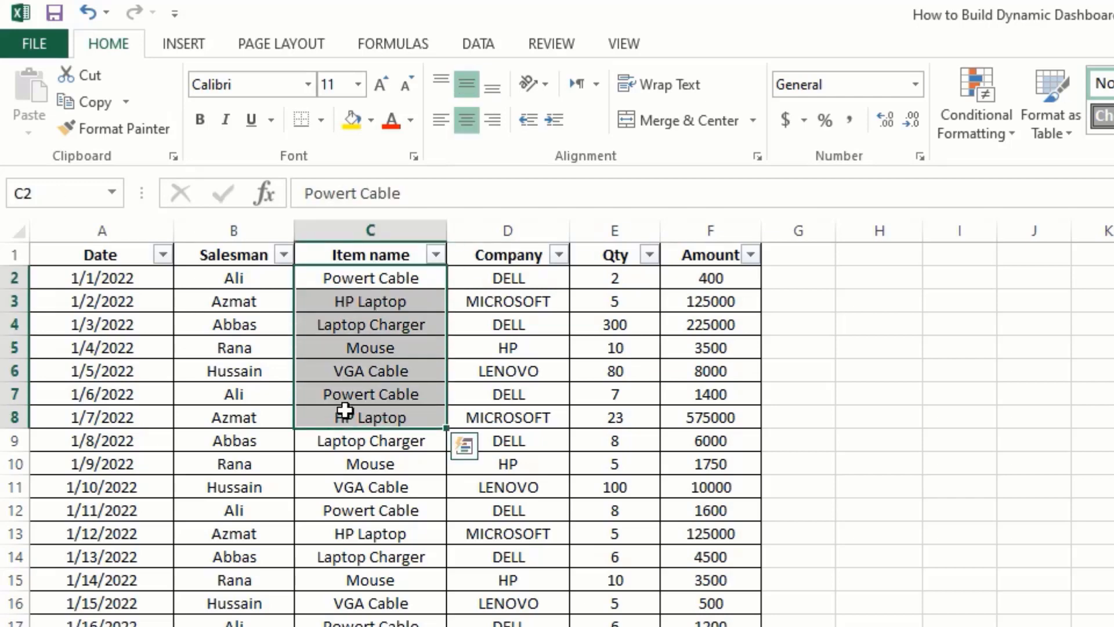
{"action": "left_click_drag", "start_coordinate": [502, 271], "coordinate": [502, 371]}
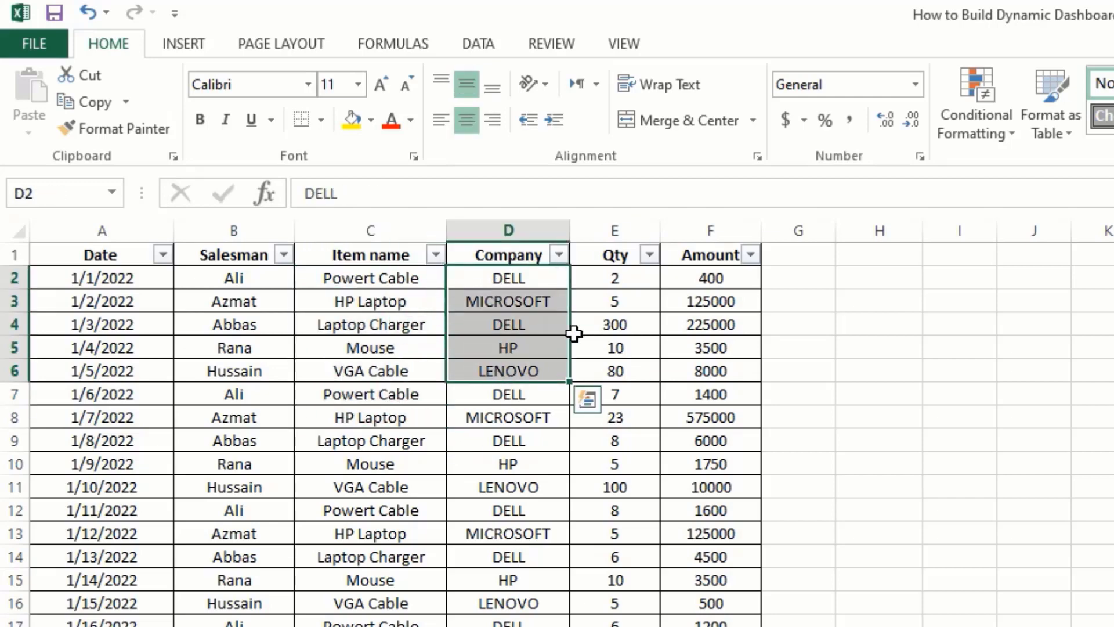
{"action": "left_click_drag", "start_coordinate": [592, 280], "coordinate": [592, 356]}
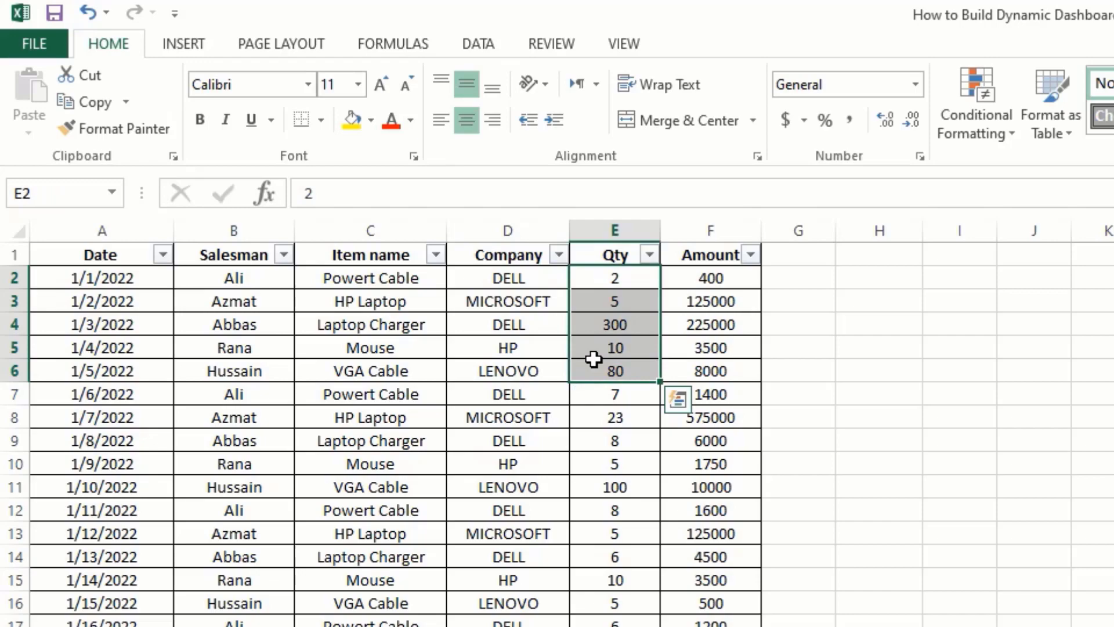
{"action": "left_click", "coordinate": [682, 281]}
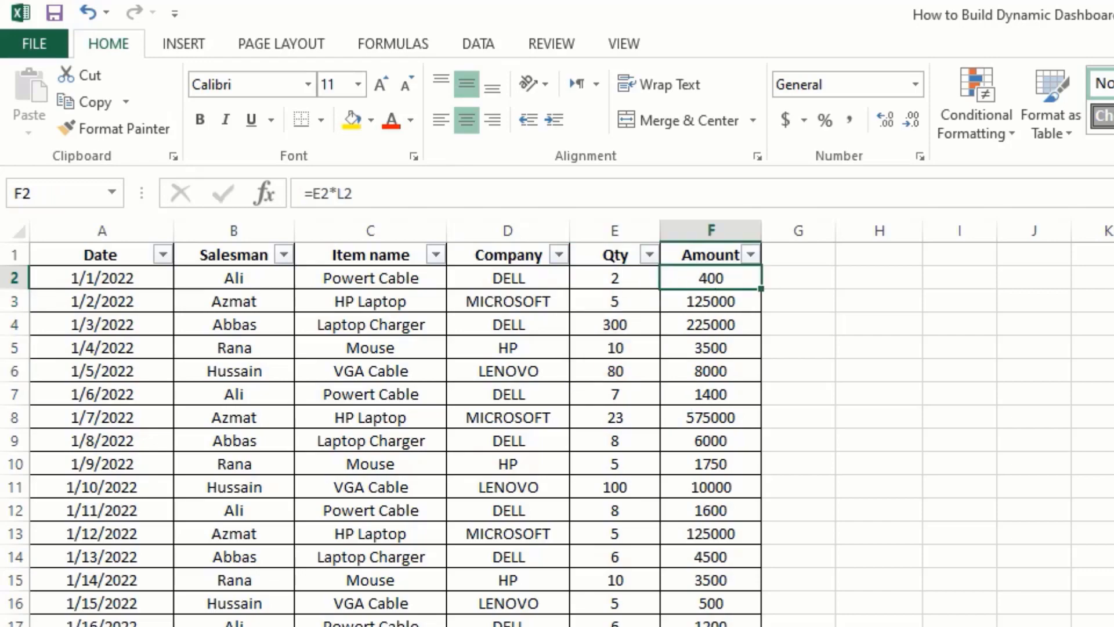
{"action": "left_click", "coordinate": [1113, 278]}
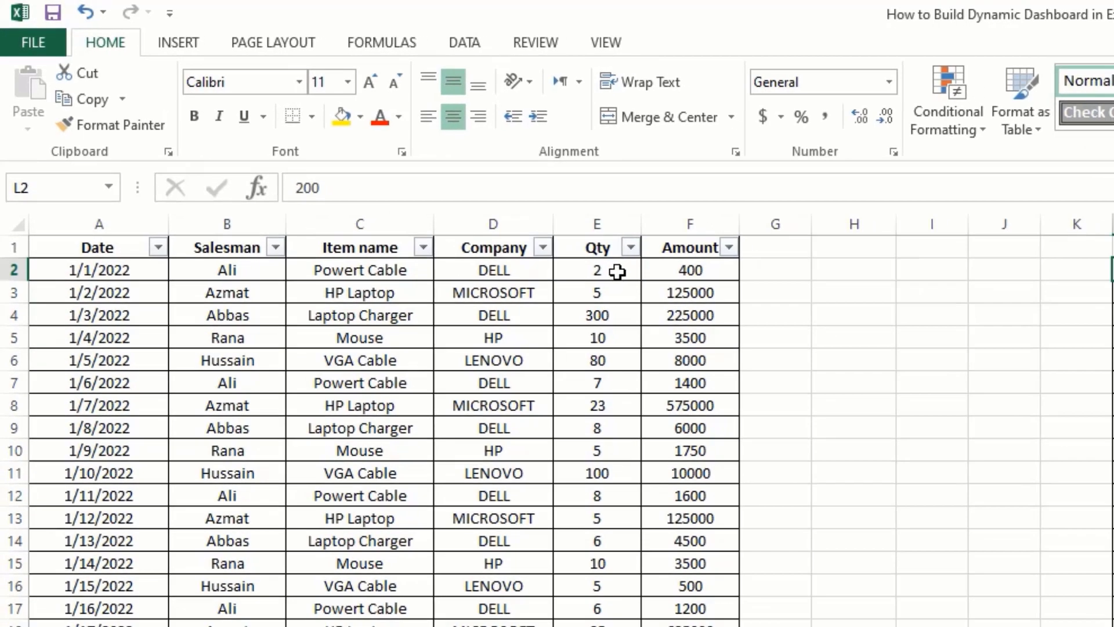
{"action": "left_click", "coordinate": [629, 281]}
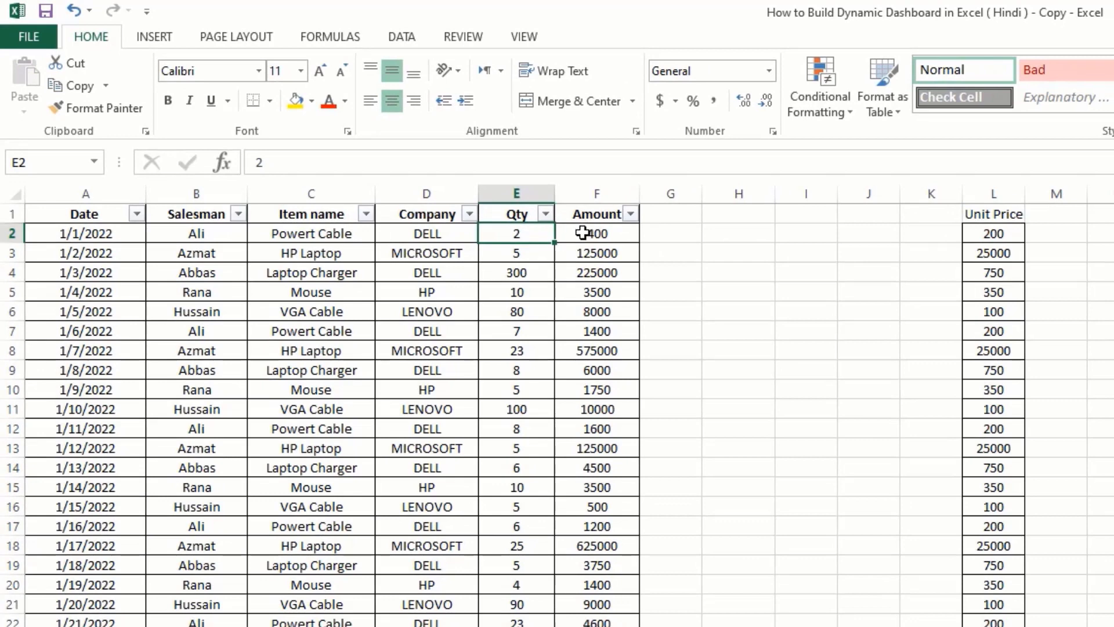
{"action": "left_click", "coordinate": [583, 233]}
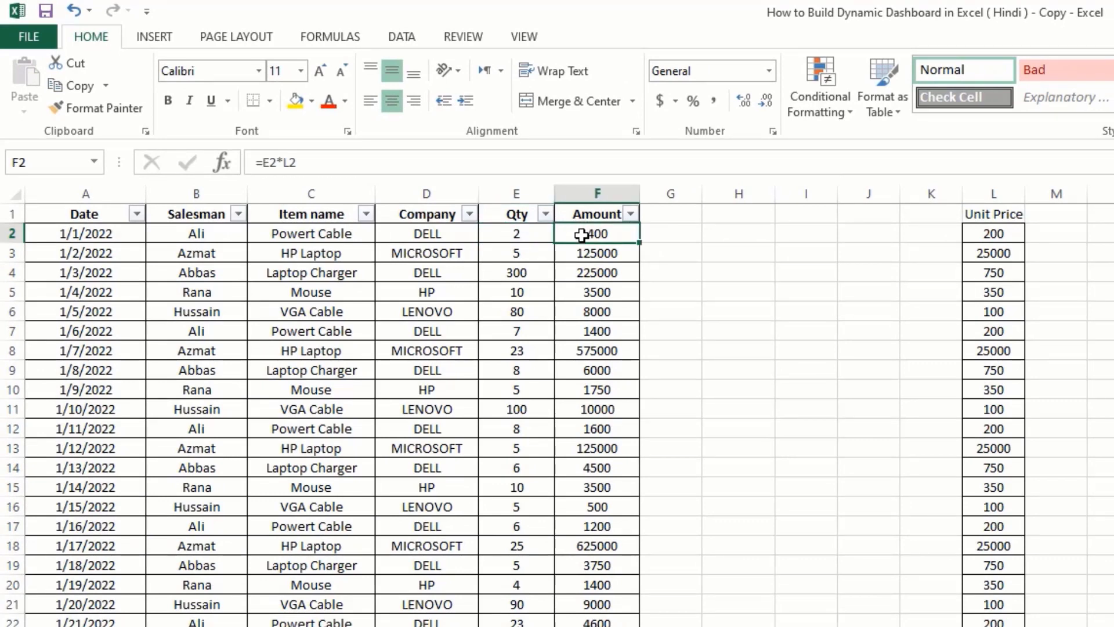
{"action": "left_click", "coordinate": [846, 350]}
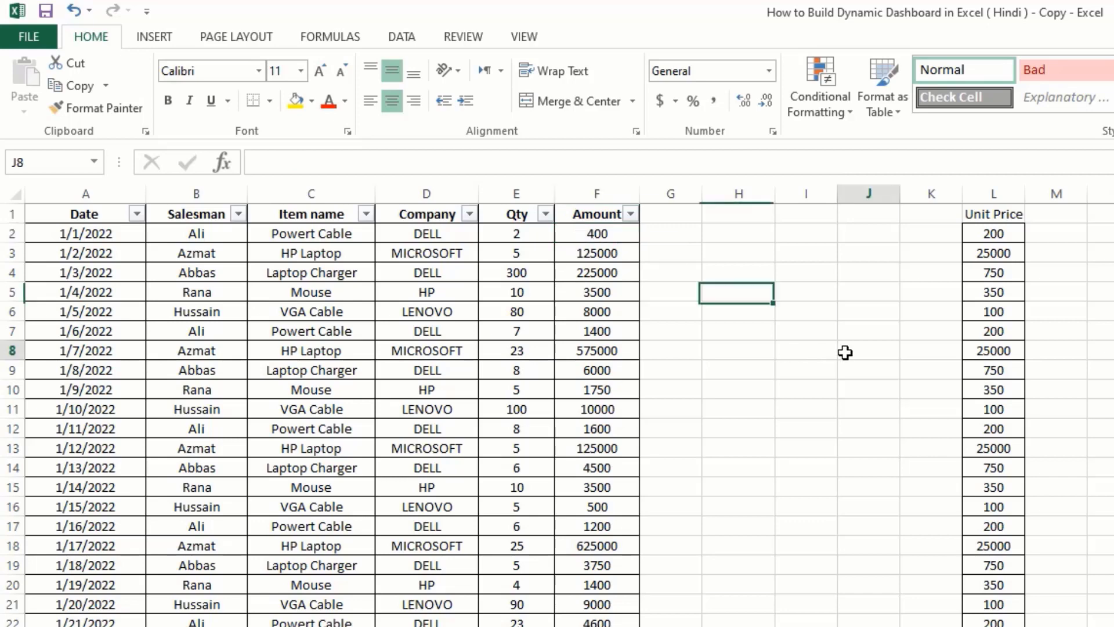
Step: Hide columns K through M, which hold the unit prices
{"action": "left_click_drag", "start_coordinate": [931, 194], "coordinate": [1039, 194]}
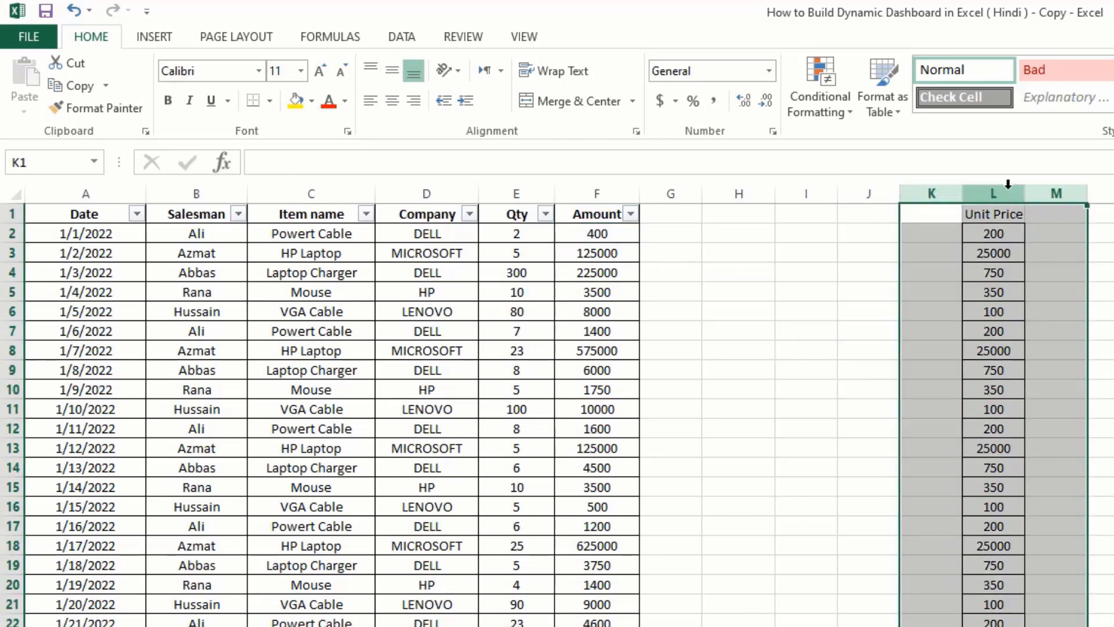
{"action": "right_click", "coordinate": [949, 196]}
{"action": "left_click", "coordinate": [994, 453]}
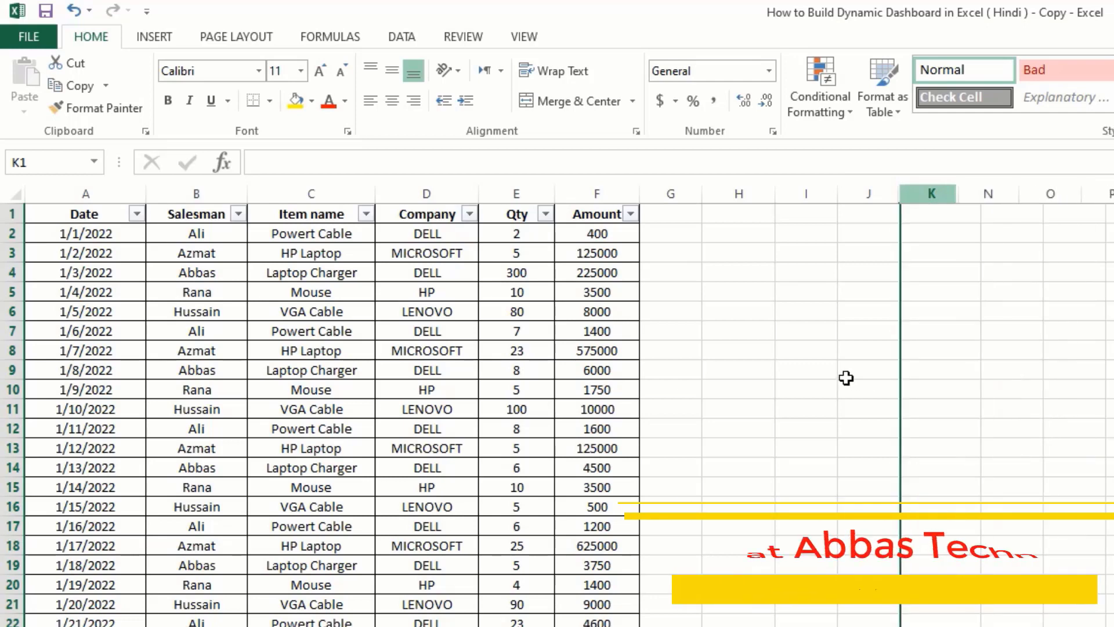
{"action": "left_click", "coordinate": [824, 371]}
Step: Set the quantity of the 1/2/2022 HP Laptop sale in E3 to 4
{"action": "left_click", "coordinate": [525, 252]}
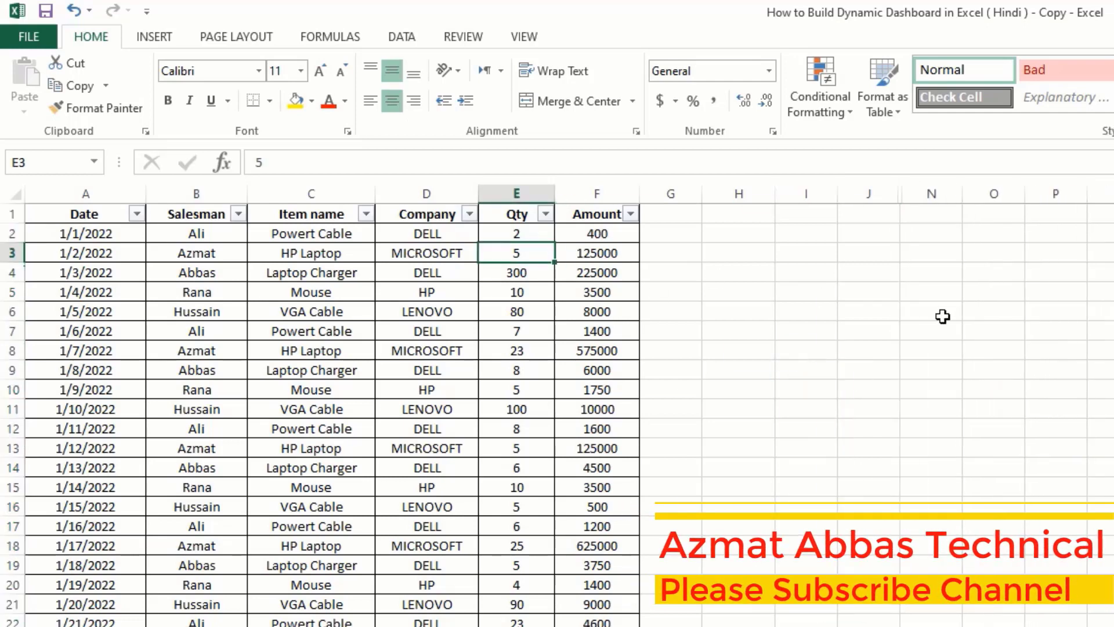
{"action": "type", "text": "4"}
{"action": "key", "text": "Return"}
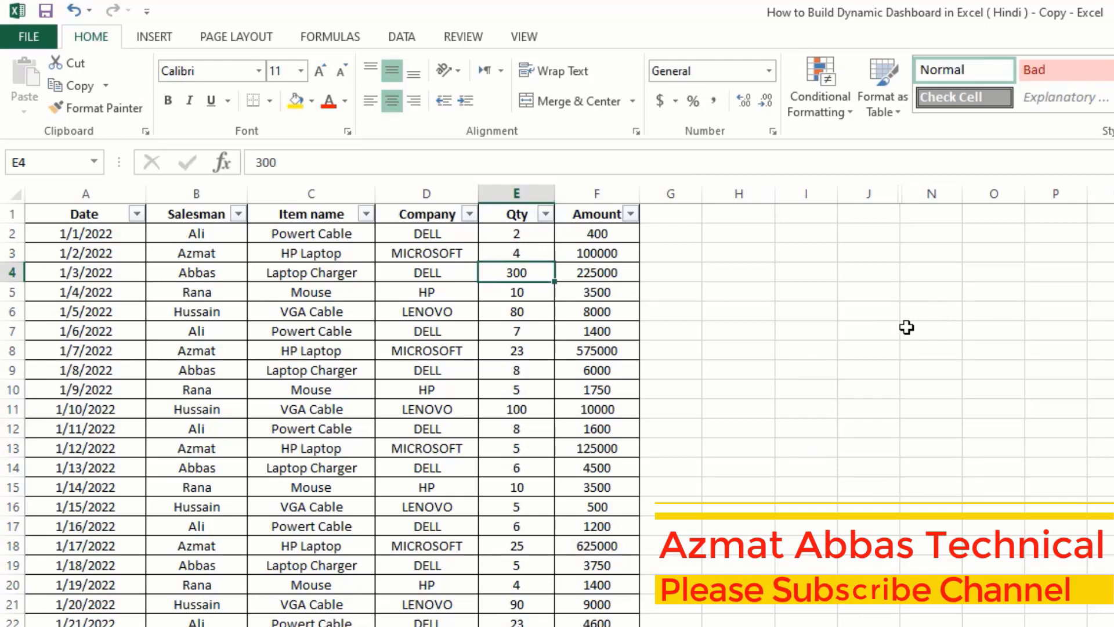
Step: Review the sales records from the first date down to the last row of the table
{"action": "scroll", "coordinate": [737, 590], "scroll_direction": "down", "scroll_amount": 5}
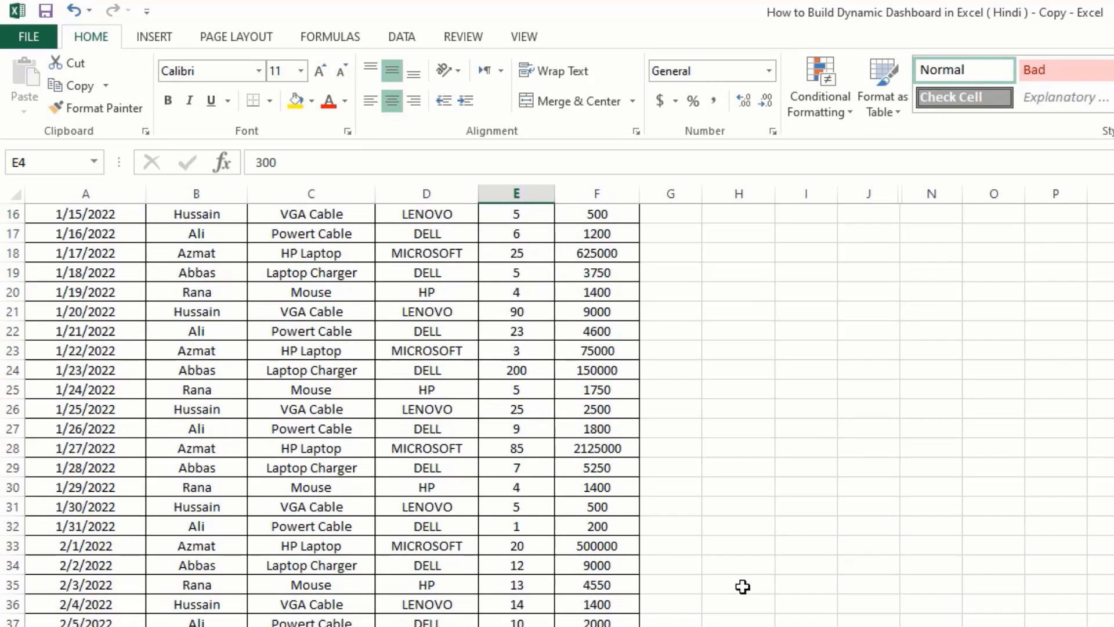
{"action": "scroll", "coordinate": [743, 587], "scroll_direction": "down", "scroll_amount": 6}
{"action": "scroll", "coordinate": [743, 592], "scroll_direction": "up", "scroll_amount": 11}
{"action": "scroll", "coordinate": [152, 325], "scroll_direction": "down", "scroll_amount": 13}
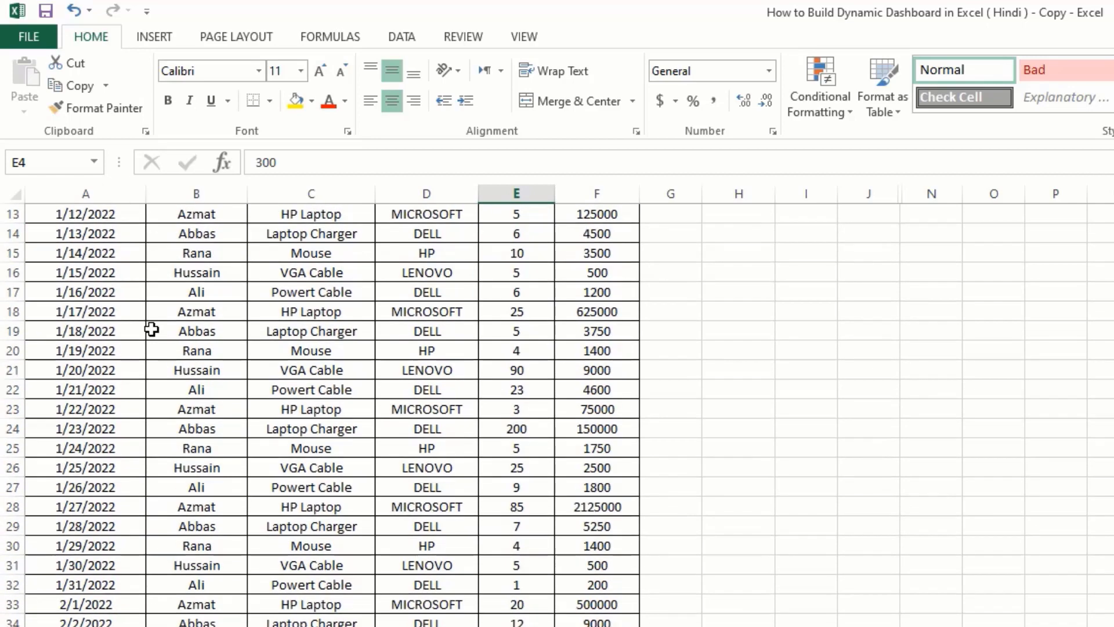
{"action": "scroll", "coordinate": [265, 532], "scroll_direction": "up", "scroll_amount": 8}
{"action": "scroll", "coordinate": [265, 532], "scroll_direction": "up", "scroll_amount": 5}
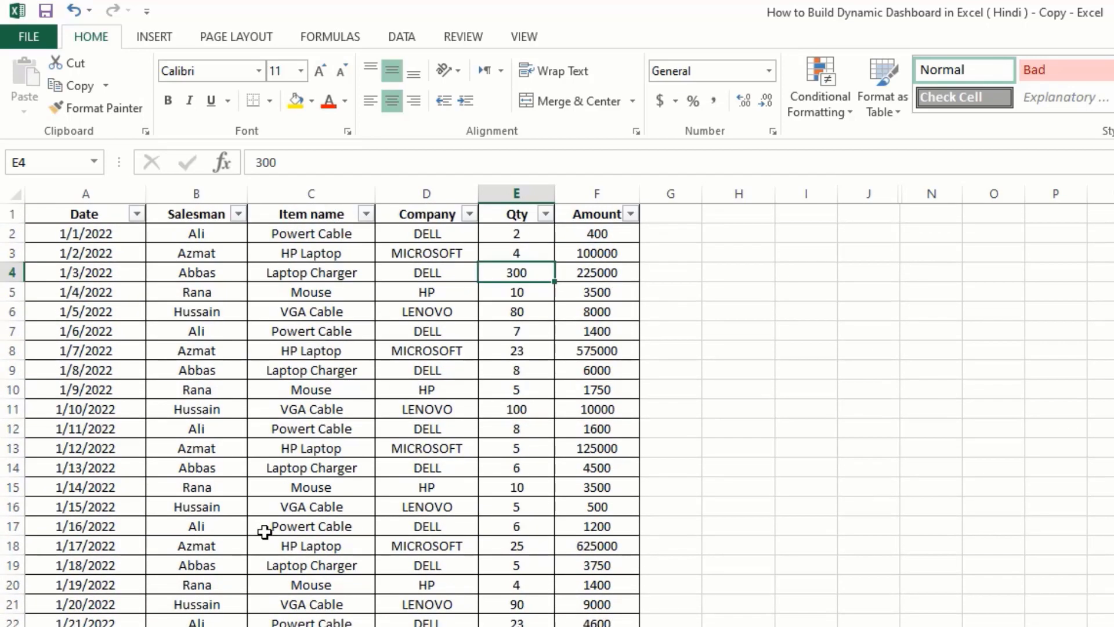
{"action": "scroll", "coordinate": [80, 236], "scroll_direction": "down", "scroll_amount": 12}
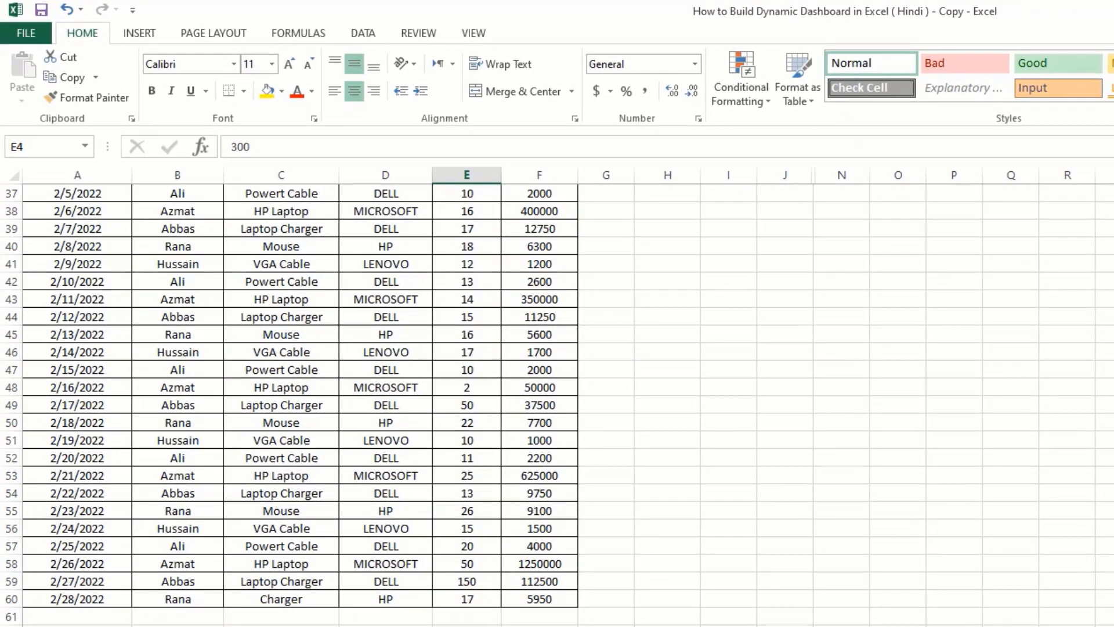
{"action": "scroll", "coordinate": [290, 406], "scroll_direction": "up", "scroll_amount": 8}
{"action": "scroll", "coordinate": [290, 406], "scroll_direction": "up", "scroll_amount": 4}
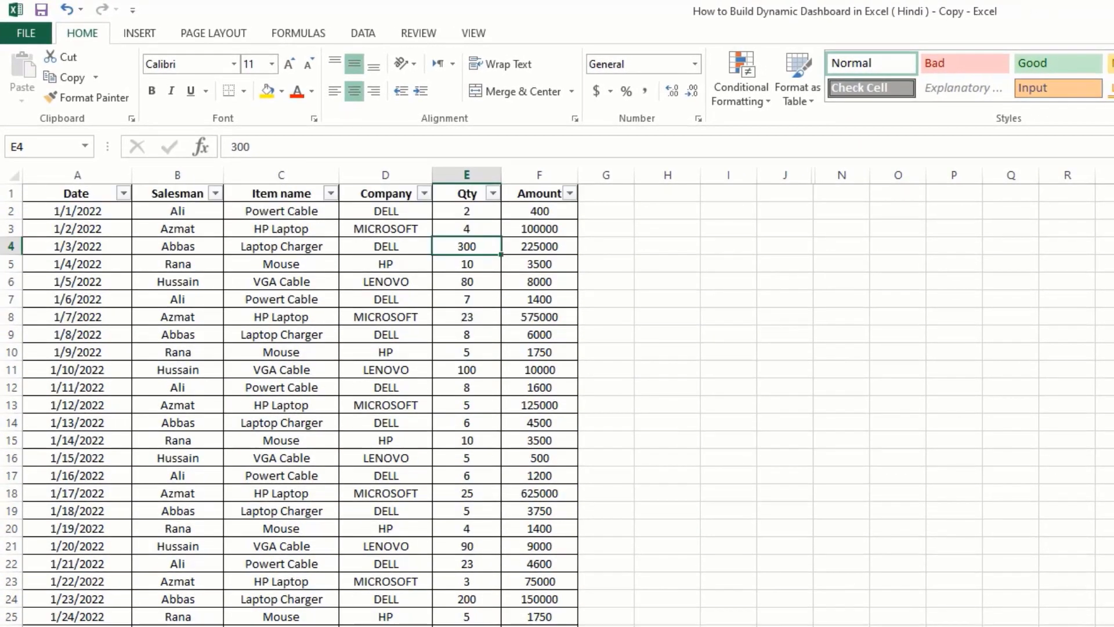
Step: Go through the Salesman entries in rows 2 to 6
{"action": "left_click", "coordinate": [187, 211]}
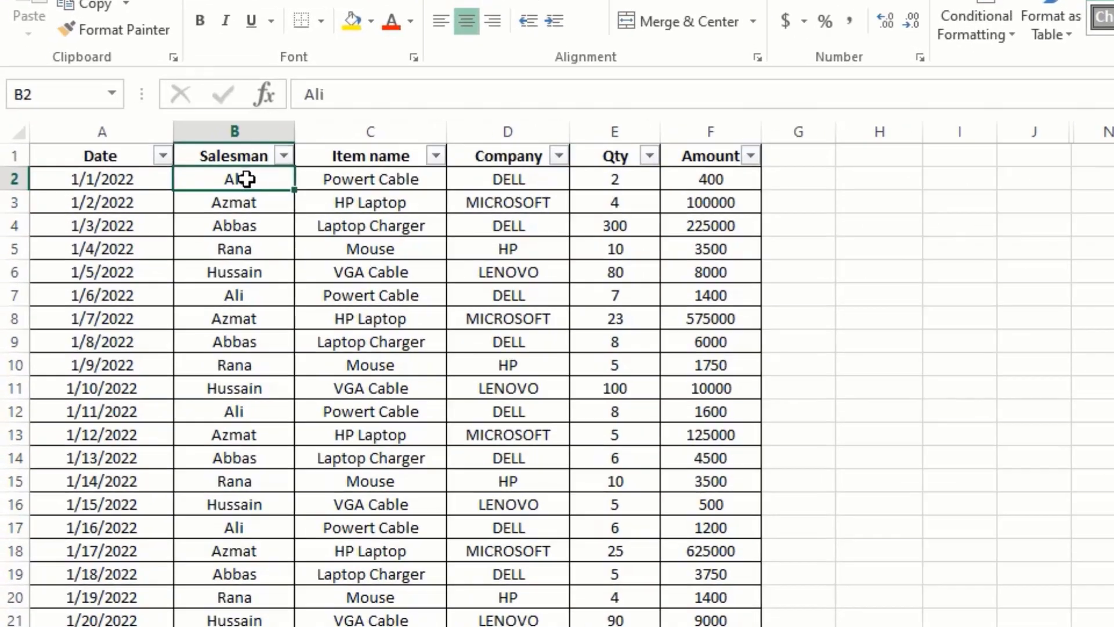
{"action": "key", "text": "Down"}
{"action": "key", "text": "Down"}
{"action": "key", "text": "Down"}
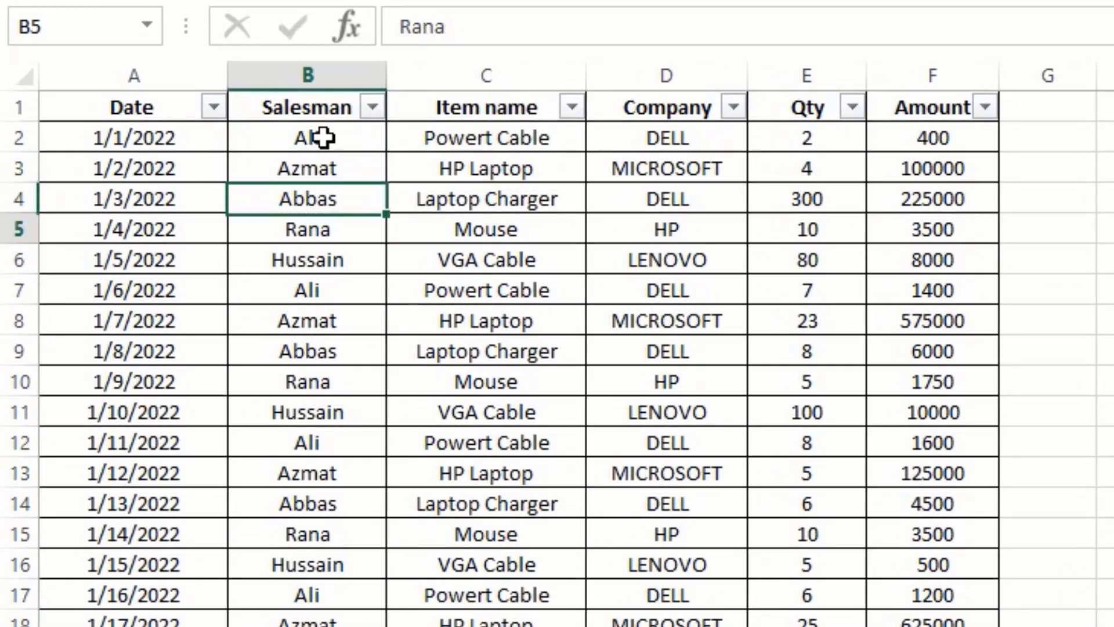
{"action": "key", "text": "Down"}
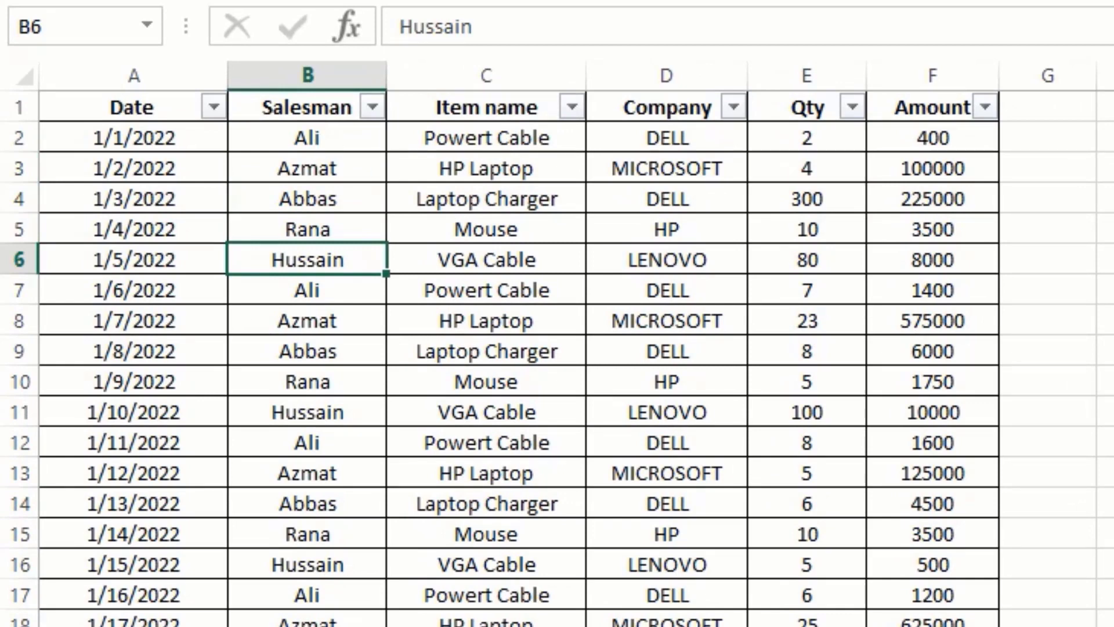
Step: Go through the Item name entries in the first rows to see which products are sold
{"action": "left_click", "coordinate": [530, 138]}
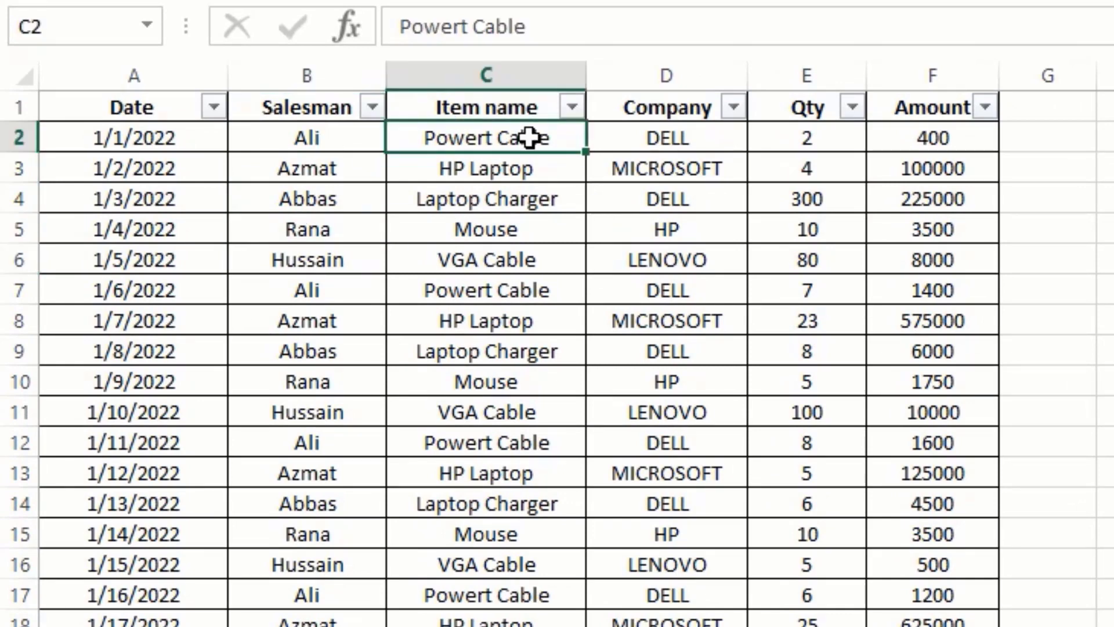
{"action": "key", "text": "Down"}
{"action": "key", "text": "Down"}
{"action": "key", "text": "Down"}
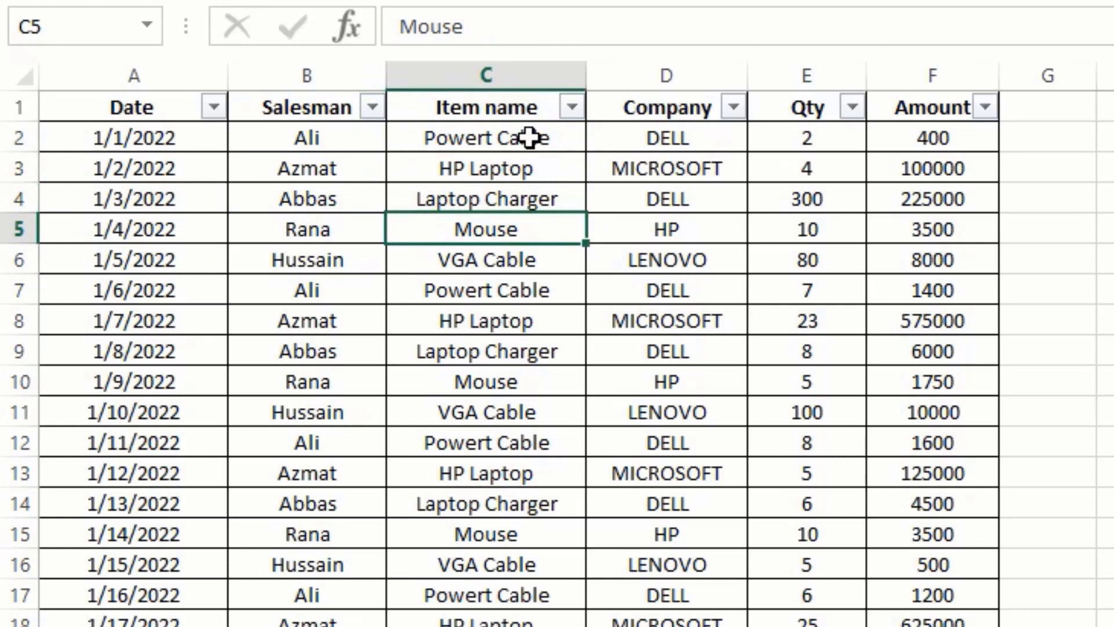
{"action": "key", "text": "Up"}
{"action": "key", "text": "Up"}
{"action": "key", "text": "Up"}
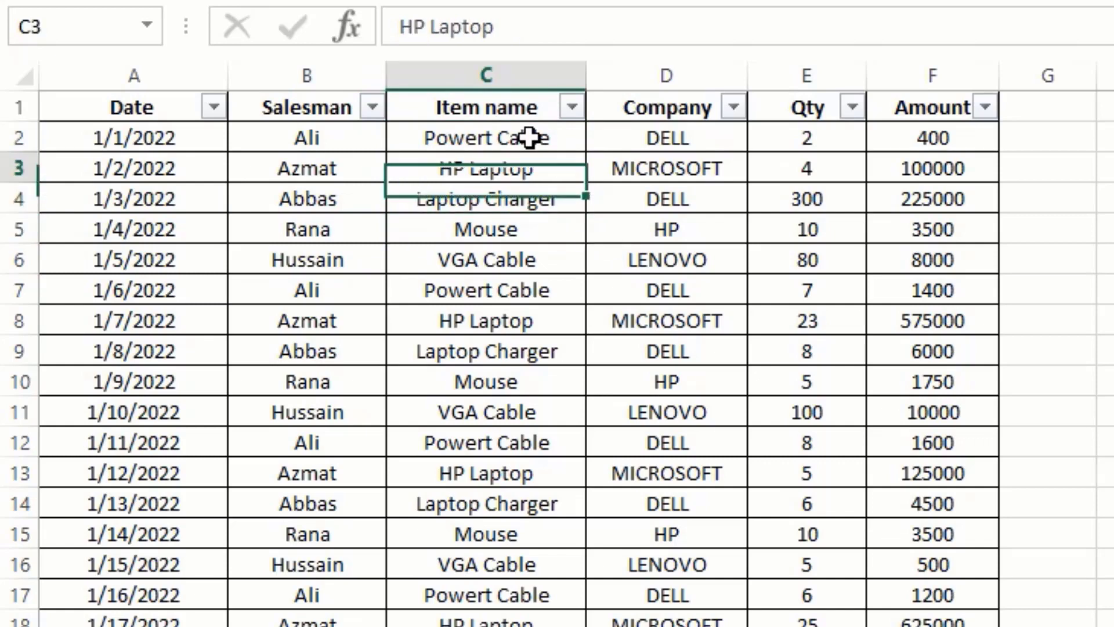
{"action": "key", "text": "Down"}
{"action": "key", "text": "Down"}
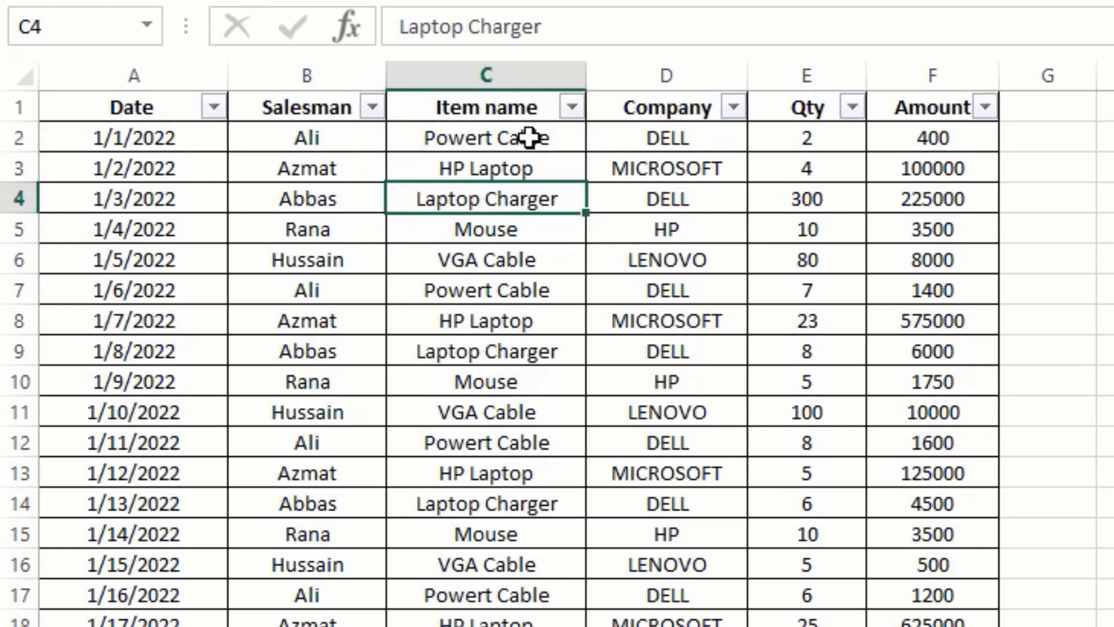
{"action": "key", "text": "Down"}
{"action": "key", "text": "Down"}
{"action": "key", "text": "Down"}
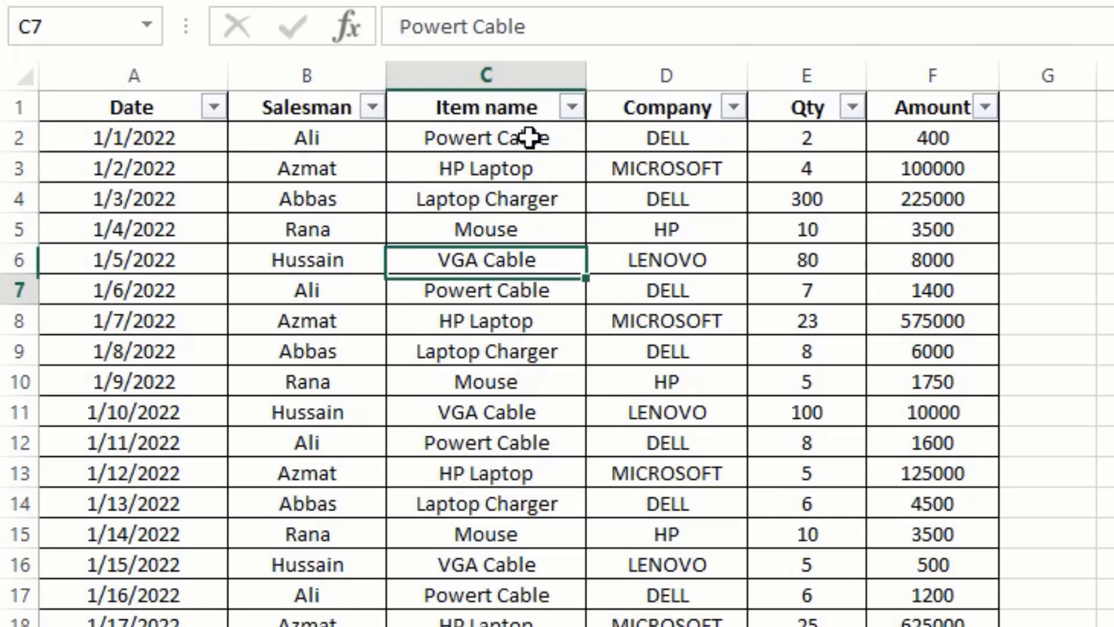
Step: Check how the Salesman entries repeat down the column, then return to the first records
{"action": "key", "text": "Left"}
{"action": "key", "text": "Down"}
{"action": "key", "text": "Down"}
{"action": "key", "text": "Down"}
{"action": "key", "text": "Down"}
{"action": "key", "text": "Down"}
{"action": "key", "text": "Down"}
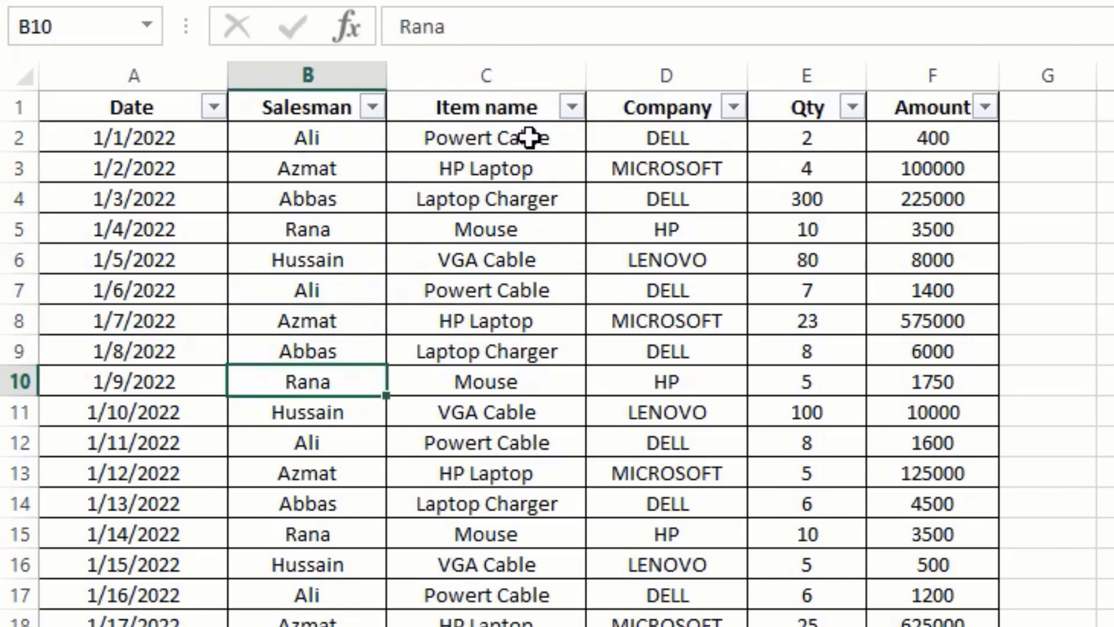
{"action": "key", "text": "Up"}
{"action": "key", "text": "Up"}
{"action": "key", "text": "Up"}
{"action": "key", "text": "Up"}
{"action": "key", "text": "Up"}
{"action": "key", "text": "Up"}
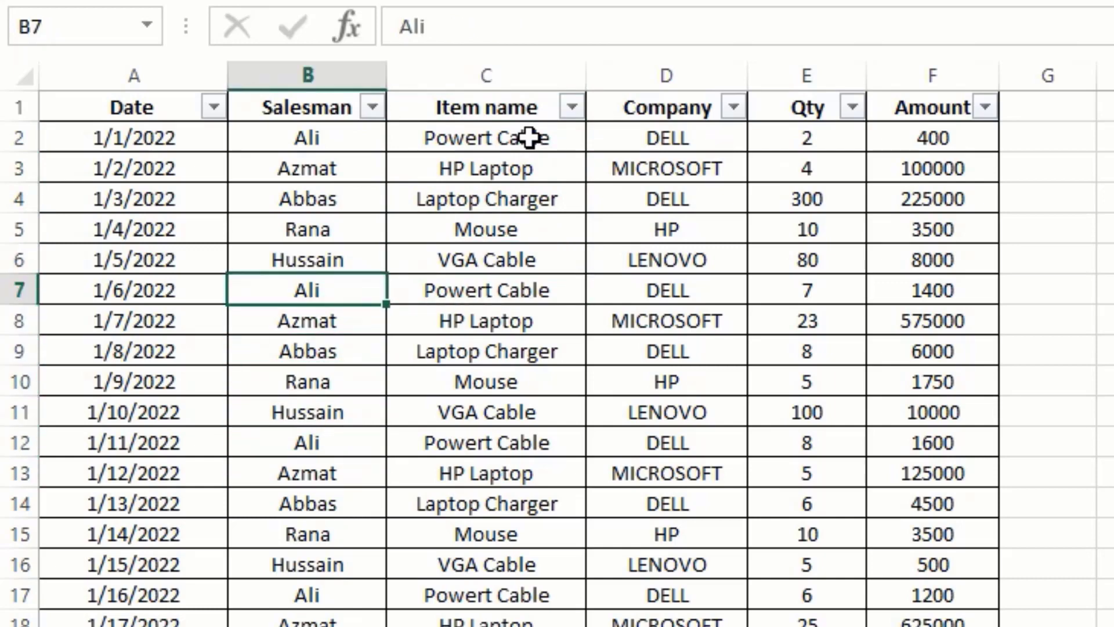
{"action": "key", "text": "Up"}
{"action": "key", "text": "Up"}
{"action": "key", "text": "Up"}
{"action": "key", "text": "Up"}
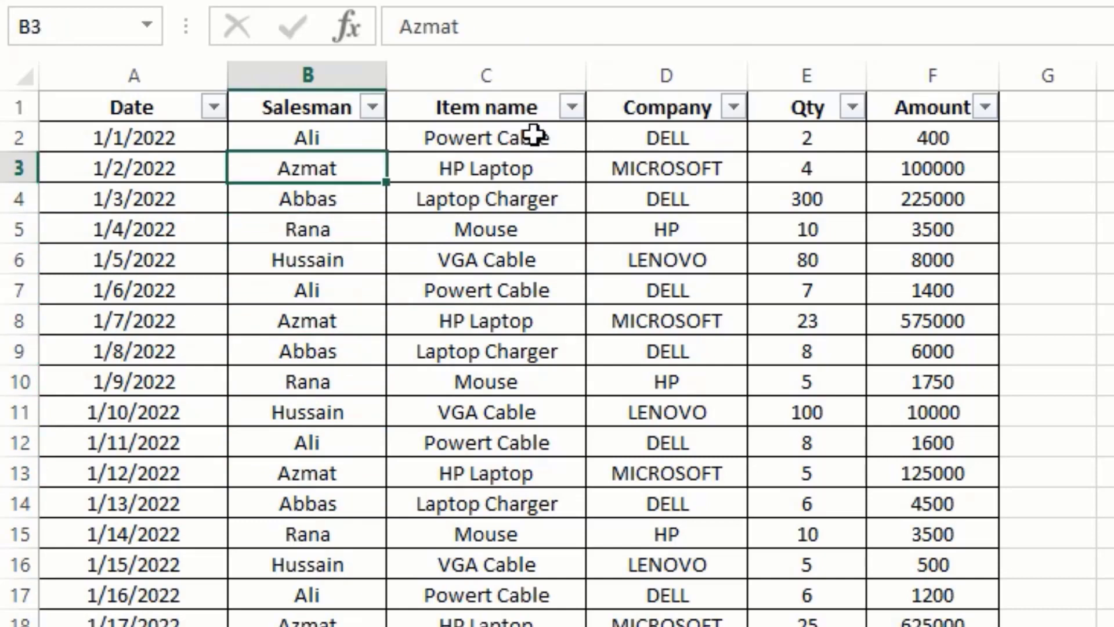
Step: Check the Item name entries in rows 2 to 7 for repeated products
{"action": "left_click", "coordinate": [533, 136]}
{"action": "key", "text": "Down"}
{"action": "key", "text": "Down"}
{"action": "key", "text": "Down"}
{"action": "key", "text": "Down"}
{"action": "key", "text": "Down"}
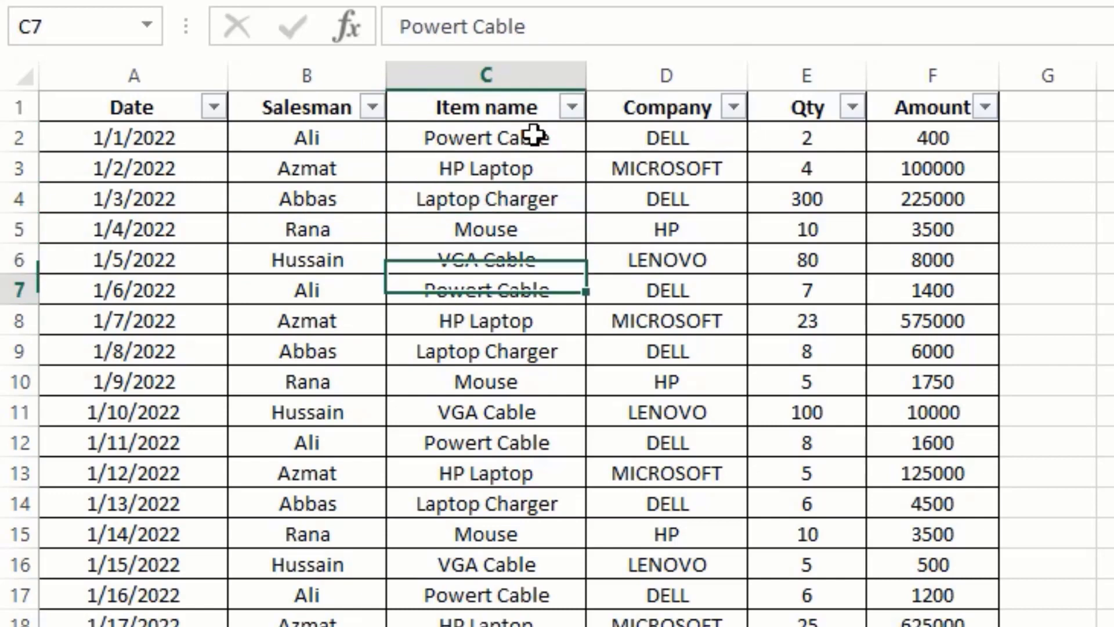
{"action": "key", "text": "Up"}
{"action": "key", "text": "Up"}
{"action": "key", "text": "Up"}
{"action": "key", "text": "Up"}
{"action": "key", "text": "Up"}
Step: Compare the salesman, item, company and quantity fields across the first record in row 2
{"action": "key", "text": "Right"}
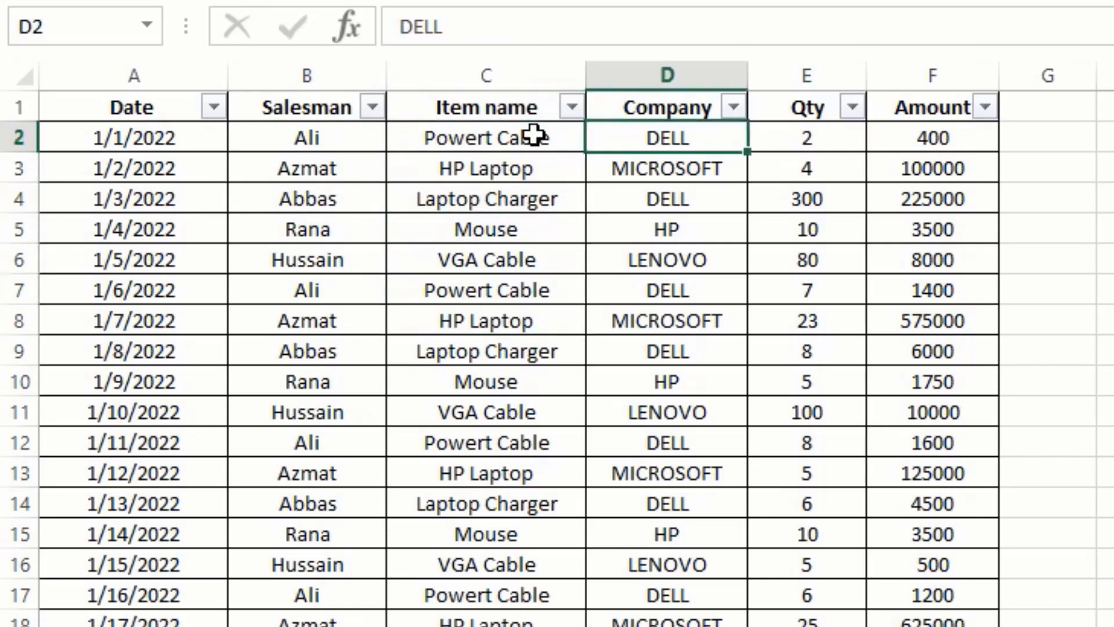
{"action": "key", "text": "Right"}
{"action": "key", "text": "Left"}
{"action": "key", "text": "Right"}
{"action": "key", "text": "Left"}
{"action": "key", "text": "Left"}
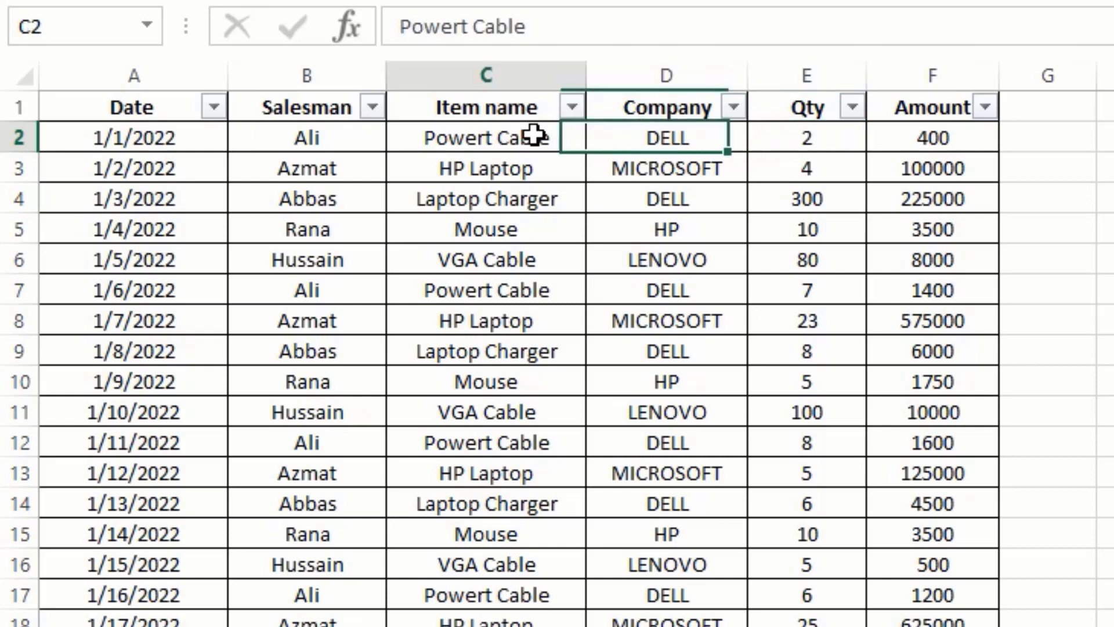
{"action": "key", "text": "Left"}
{"action": "key", "text": "Left"}
{"action": "key", "text": "Right"}
{"action": "key", "text": "Right"}
{"action": "key", "text": "Right"}
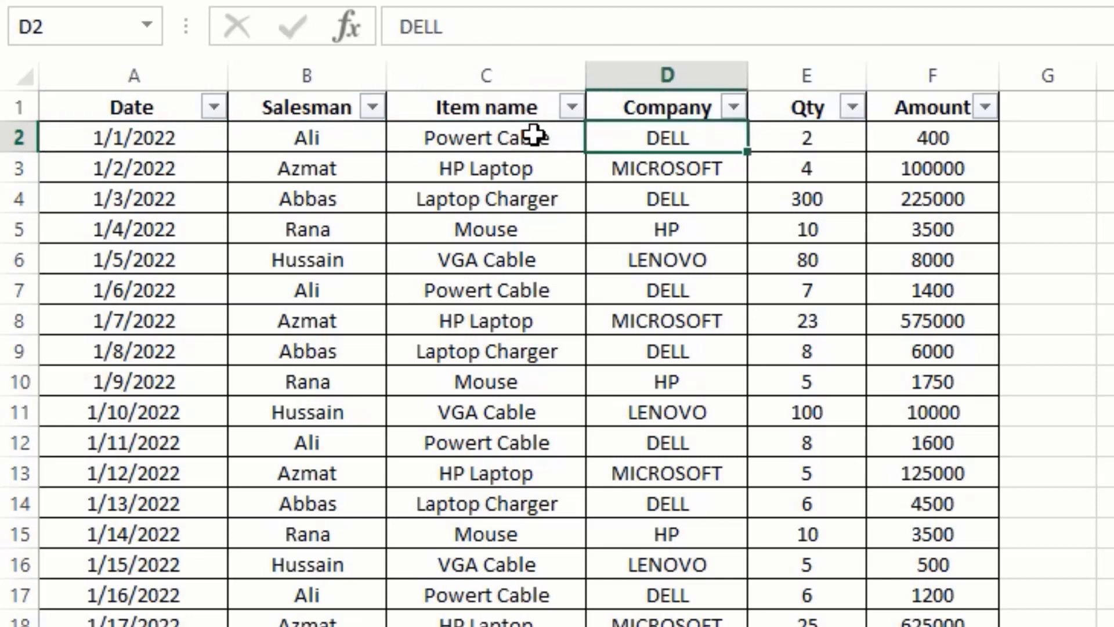
{"action": "key", "text": "Right"}
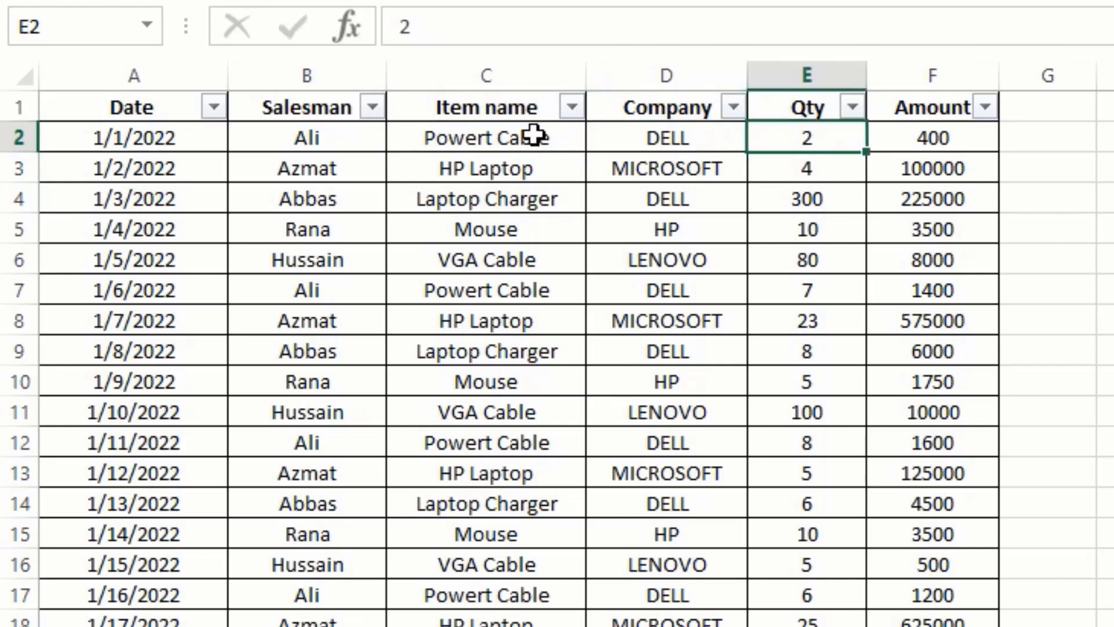
Step: Inspect the Company entries in the first rows and the Salesman entries next to them
{"action": "key", "text": "Left"}
{"action": "key", "text": "Down"}
{"action": "key", "text": "Down"}
{"action": "key", "text": "Down"}
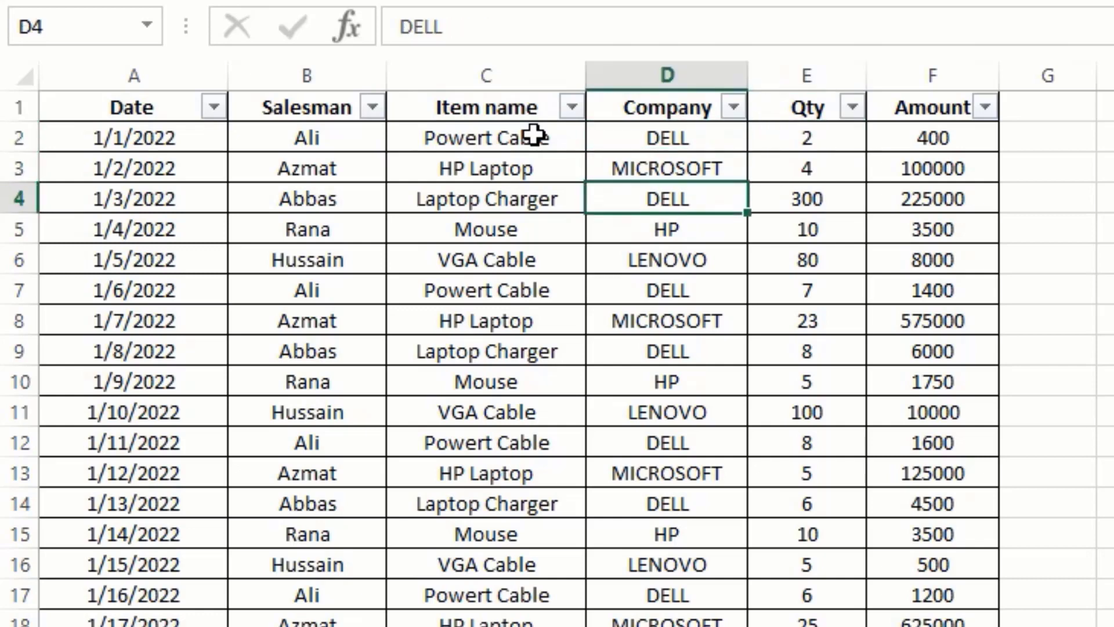
{"action": "key", "text": "Left"}
{"action": "key", "text": "Left"}
{"action": "key", "text": "Down"}
{"action": "key", "text": "Down"}
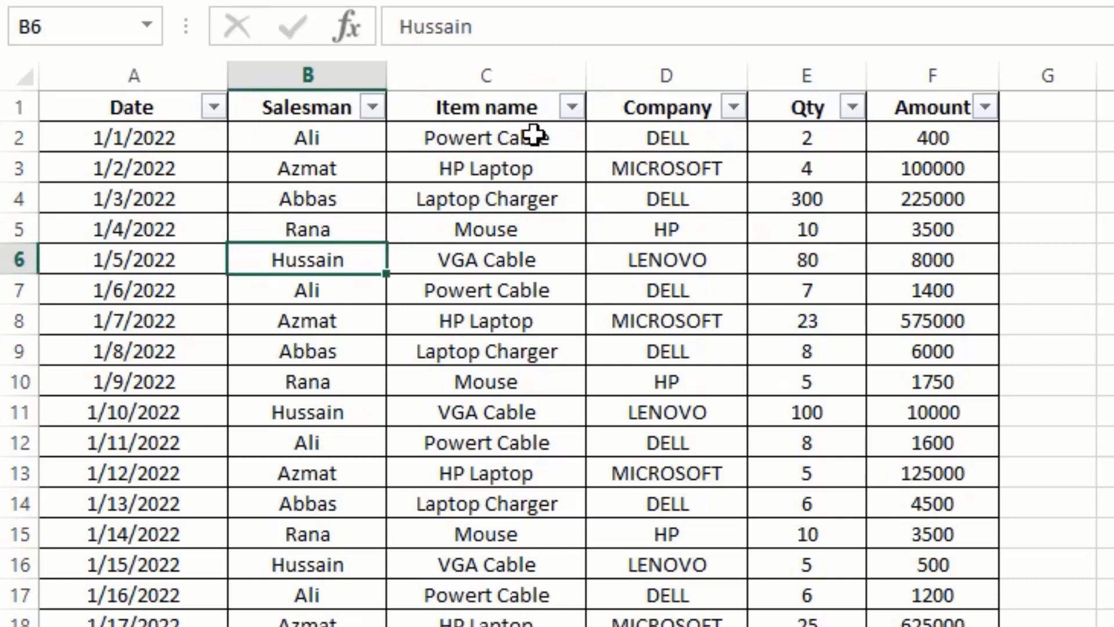
Step: Compare the item, company, quantity and salesman entries across the records in rows 6 and 7
{"action": "key", "text": "Right"}
{"action": "key", "text": "Right"}
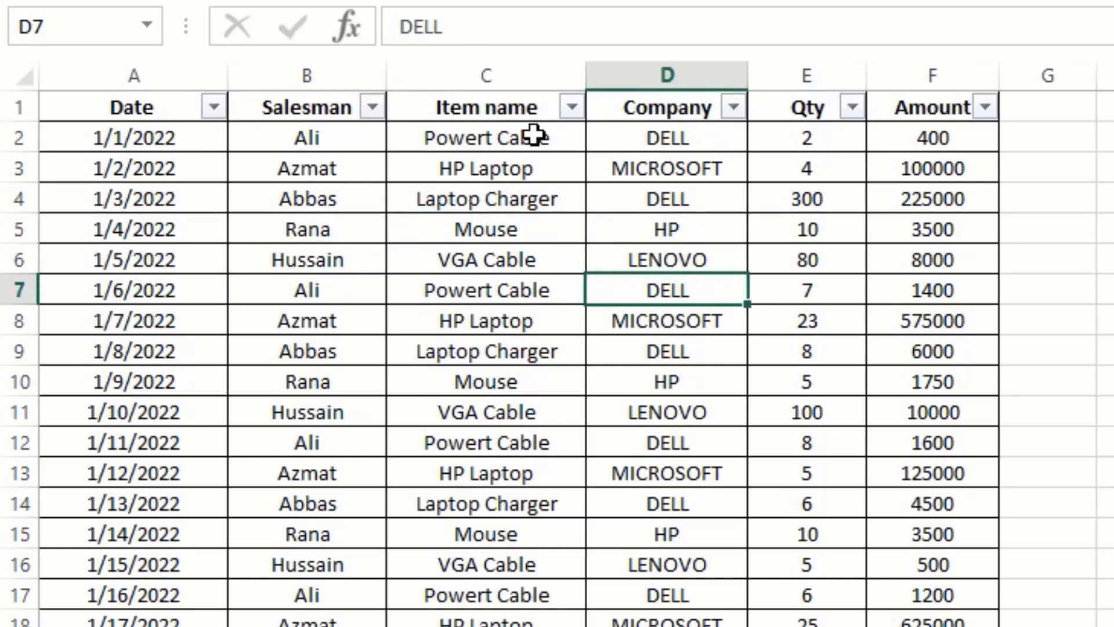
{"action": "key", "text": "Right"}
{"action": "key", "text": "Left"}
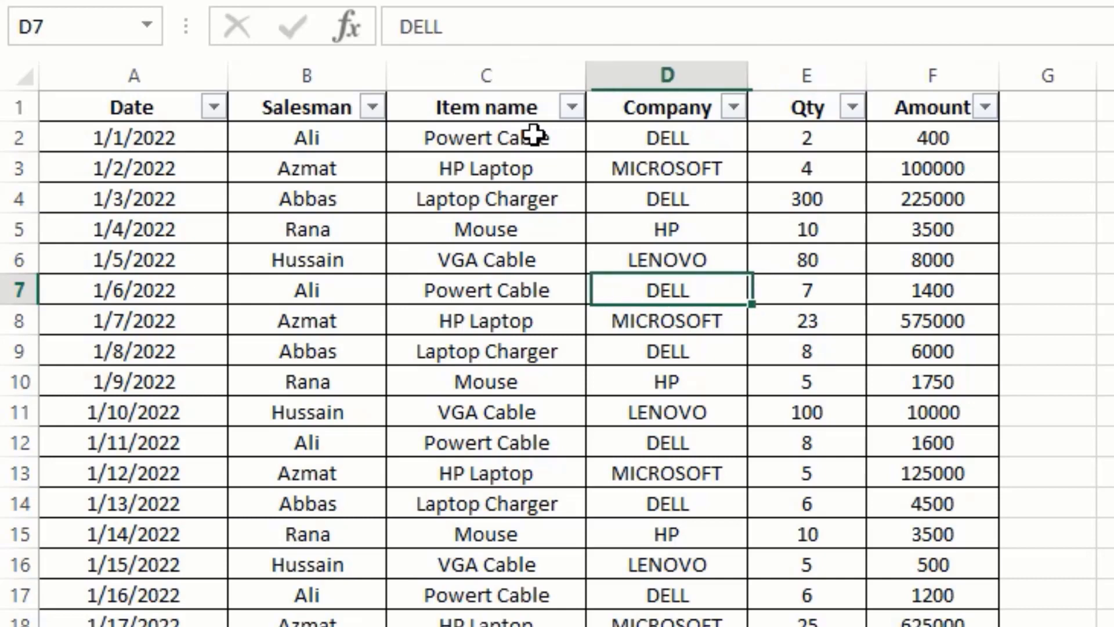
{"action": "key", "text": "Left"}
{"action": "key", "text": "Left"}
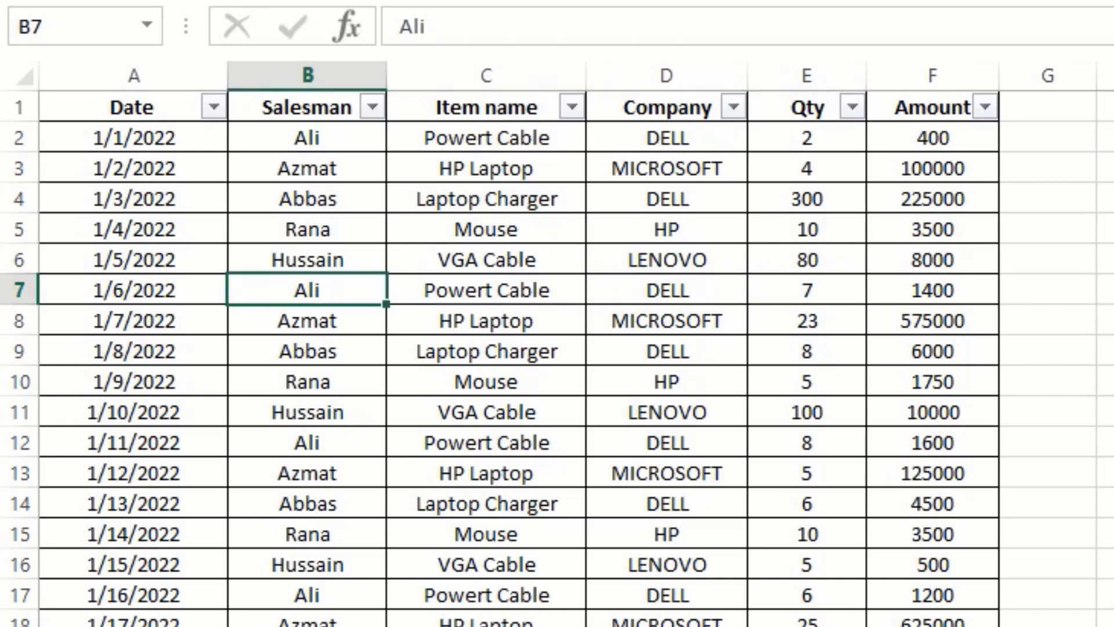
{"action": "left_click", "coordinate": [1113, 595]}
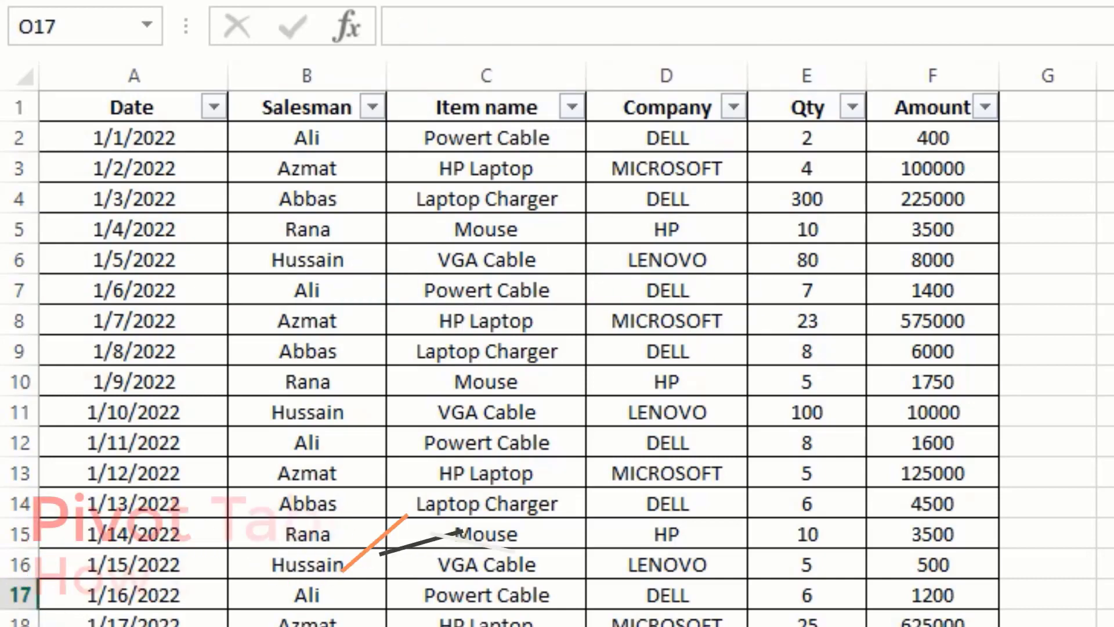
Step: Create a PivotTable from the sales data range A1:F60 of Sheet1 on a new worksheet
{"action": "left_click_drag", "start_coordinate": [48, 102], "coordinate": [373, 547]}
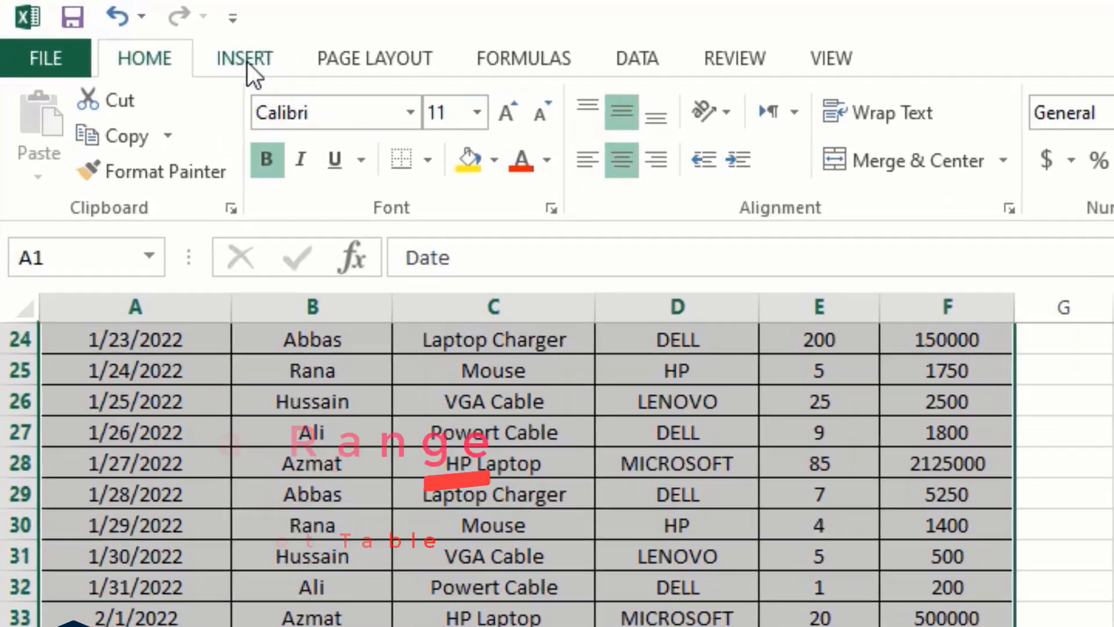
{"action": "left_click", "coordinate": [92, 22]}
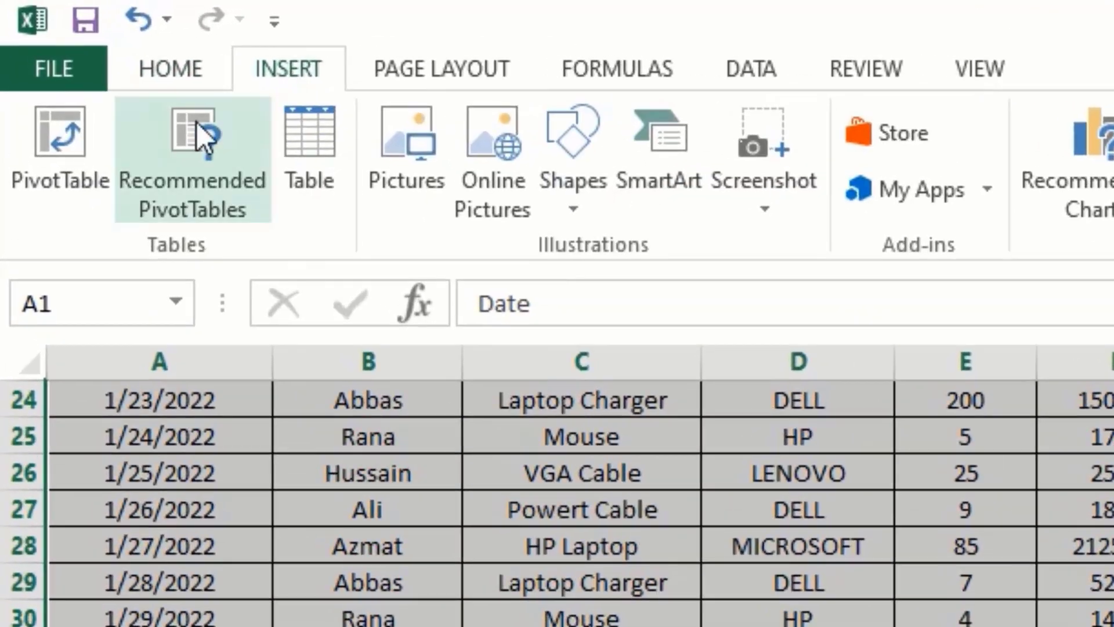
{"action": "left_click", "coordinate": [55, 163]}
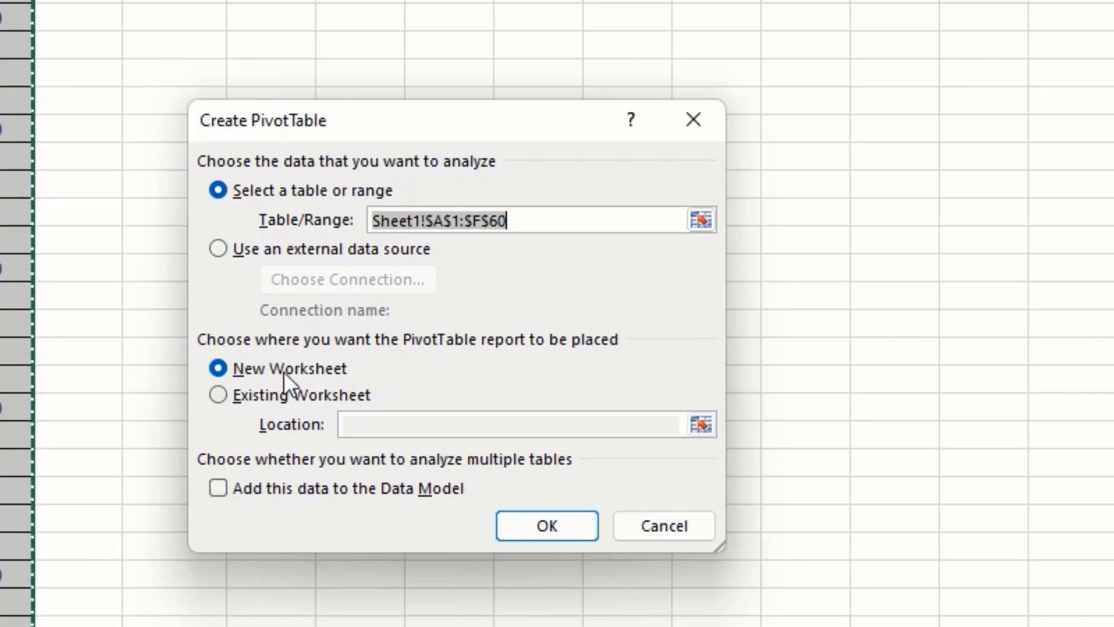
{"action": "left_click", "coordinate": [534, 521]}
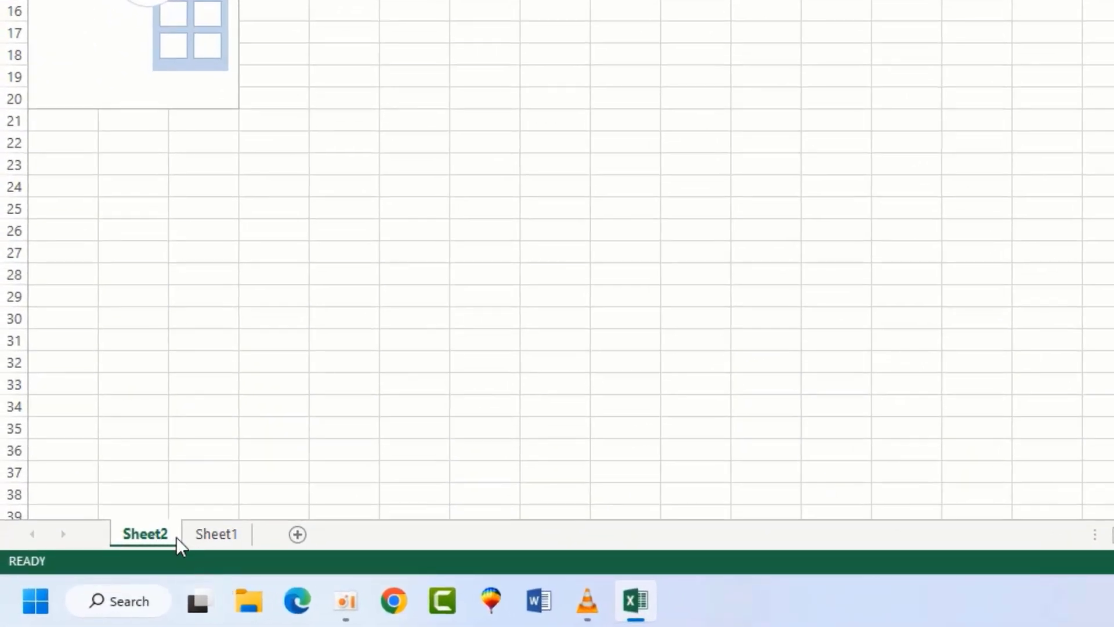
Step: Compare the source data on Sheet1 with the empty PivotTable on Sheet2, ending on Sheet2
{"action": "left_click", "coordinate": [231, 535]}
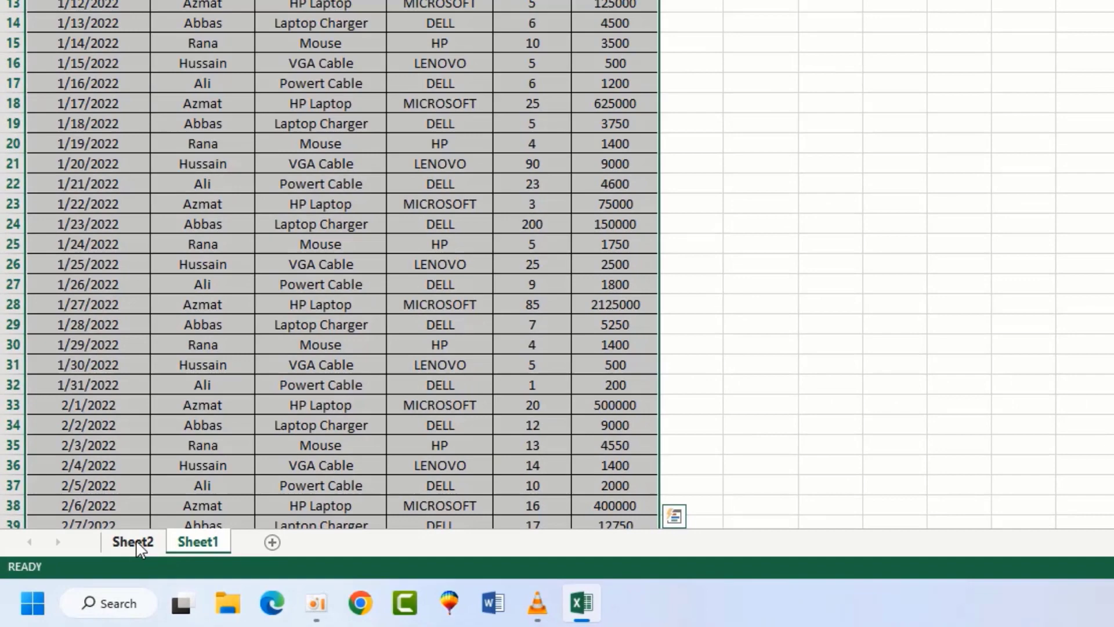
{"action": "left_click", "coordinate": [135, 542]}
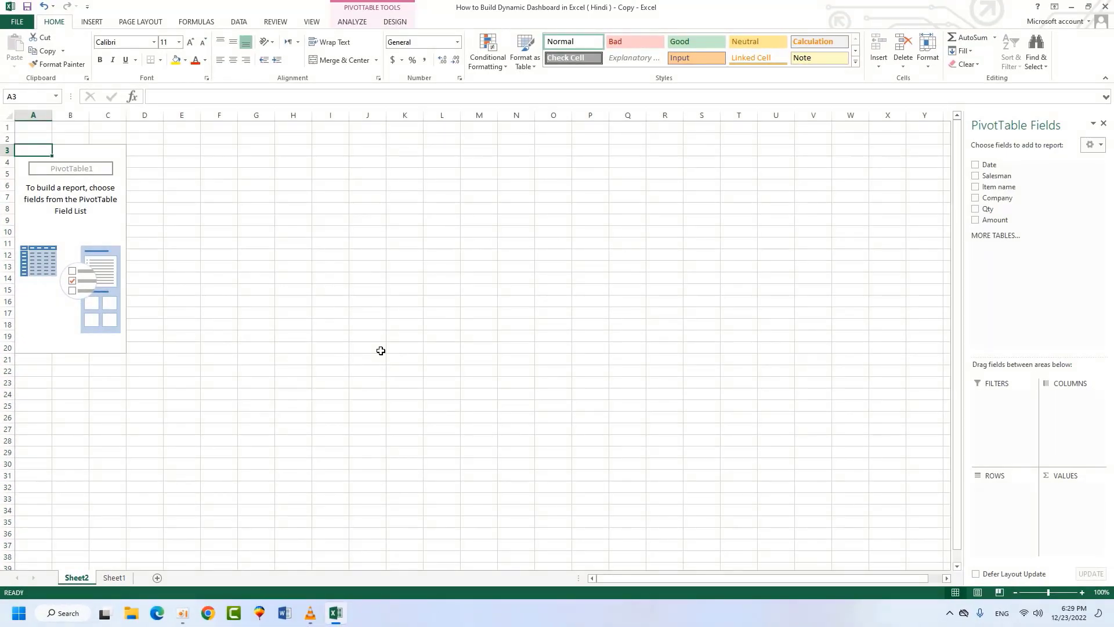
{"action": "left_click", "coordinate": [115, 577]}
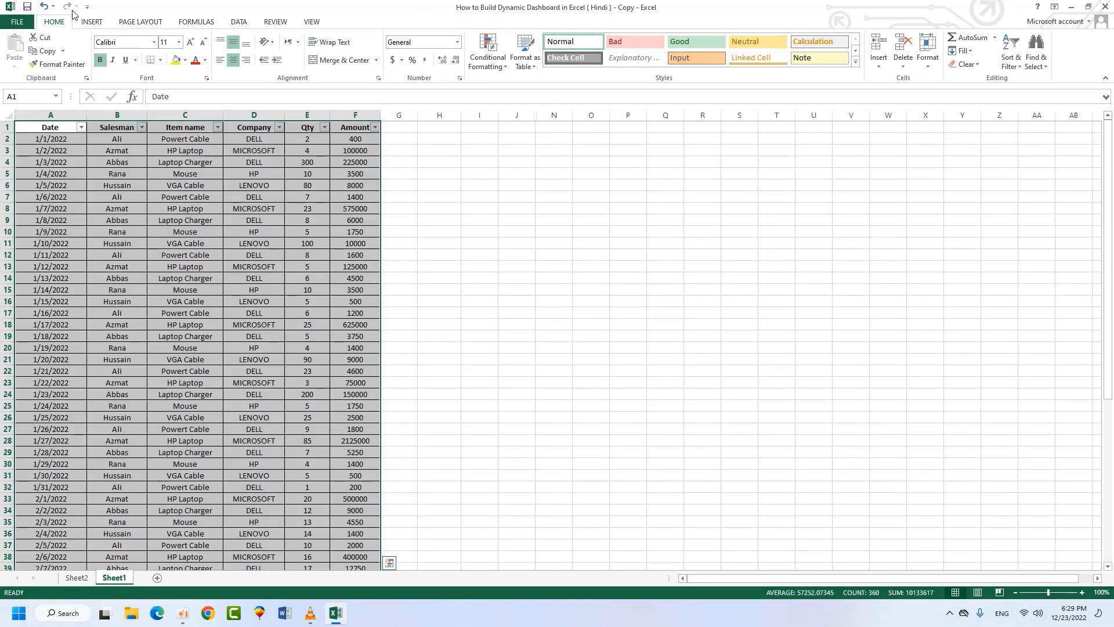
{"action": "left_click", "coordinate": [85, 22]}
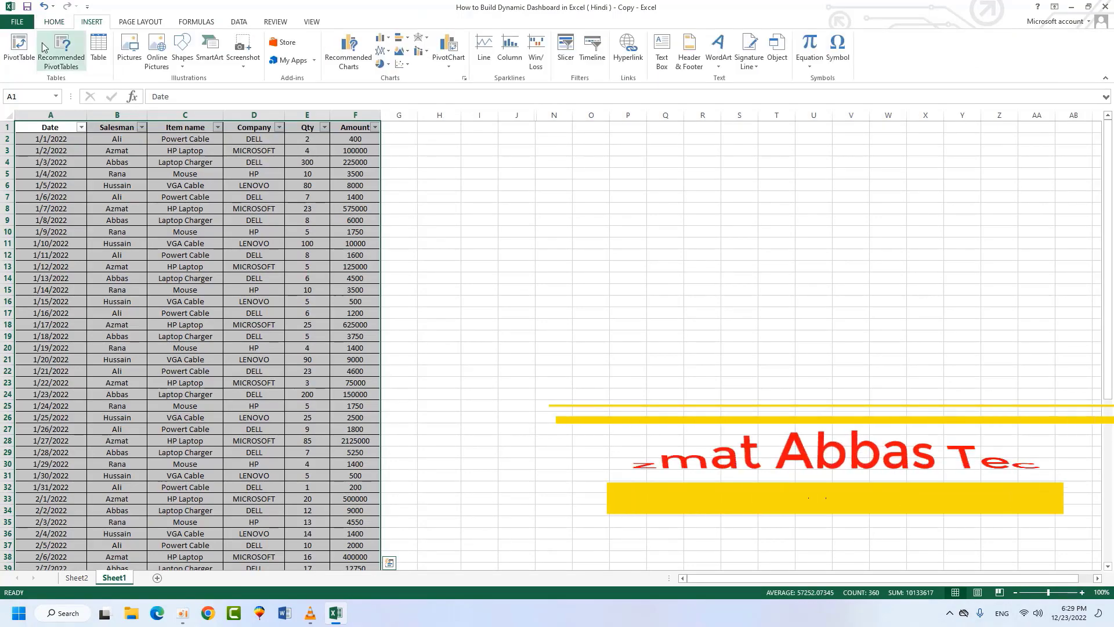
{"action": "left_click", "coordinate": [82, 578]}
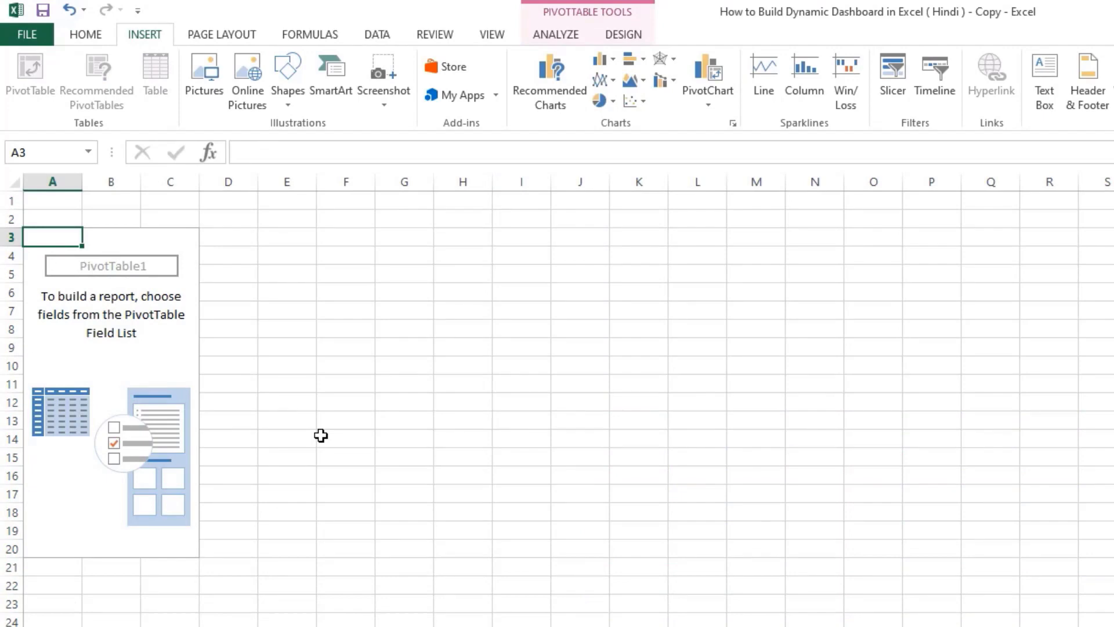
Step: Build the PivotTable on Sheet2 with Item name as the row field and the sum of Amount as its values
{"action": "scroll", "coordinate": [321, 436], "scroll_direction": "up", "scroll_amount": 5}
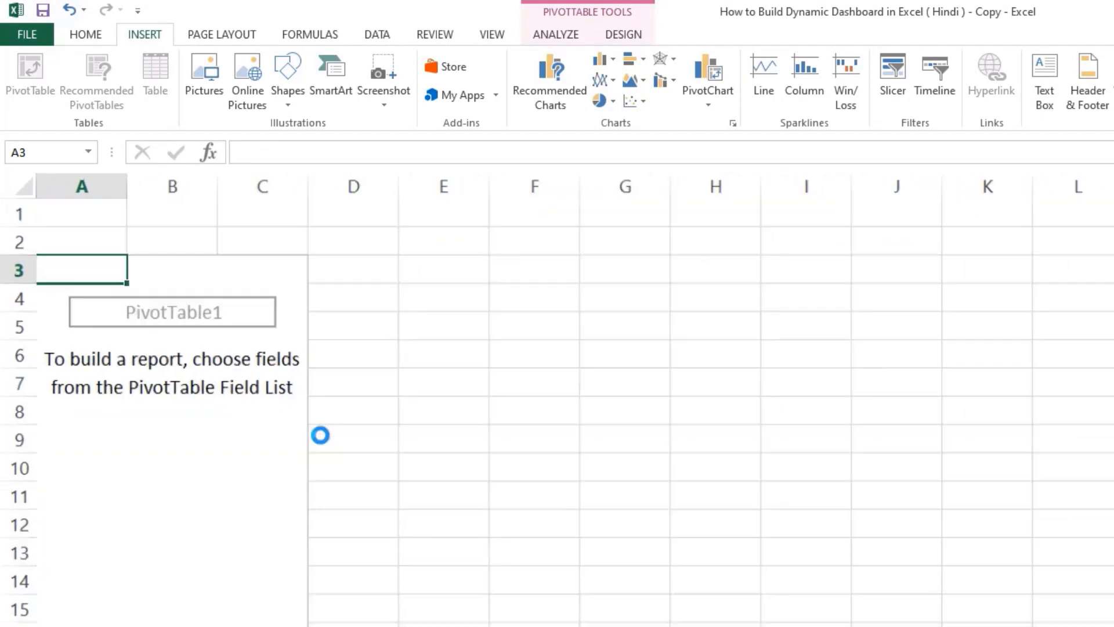
{"action": "scroll", "coordinate": [321, 435], "scroll_direction": "down", "scroll_amount": 3}
{"action": "scroll", "coordinate": [321, 435], "scroll_direction": "up", "scroll_amount": 2}
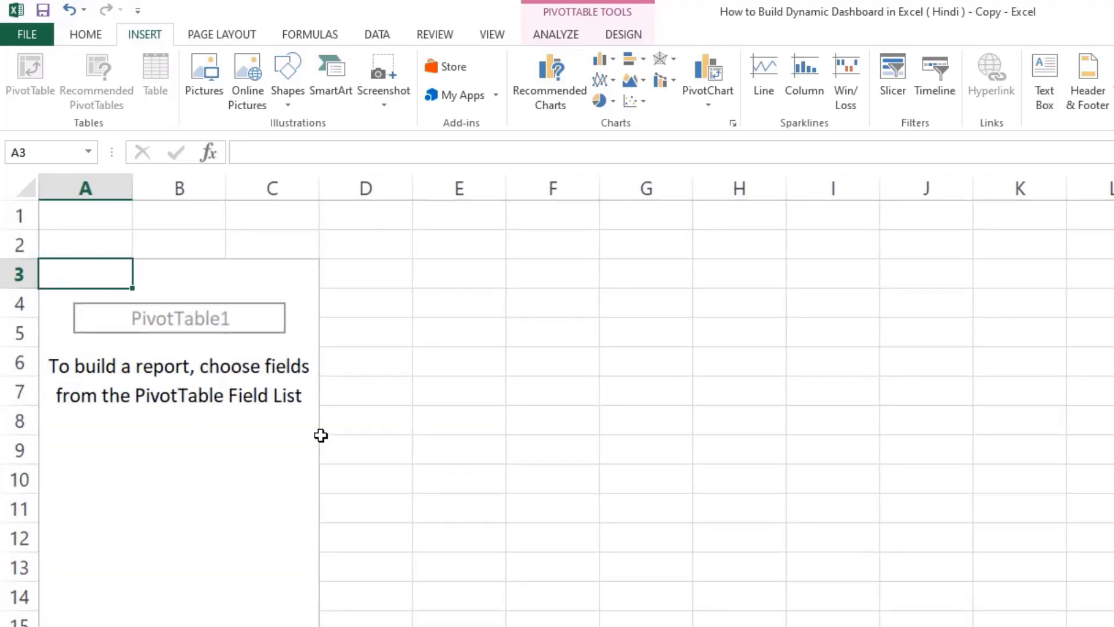
{"action": "scroll", "coordinate": [321, 435], "scroll_direction": "up", "scroll_amount": 2}
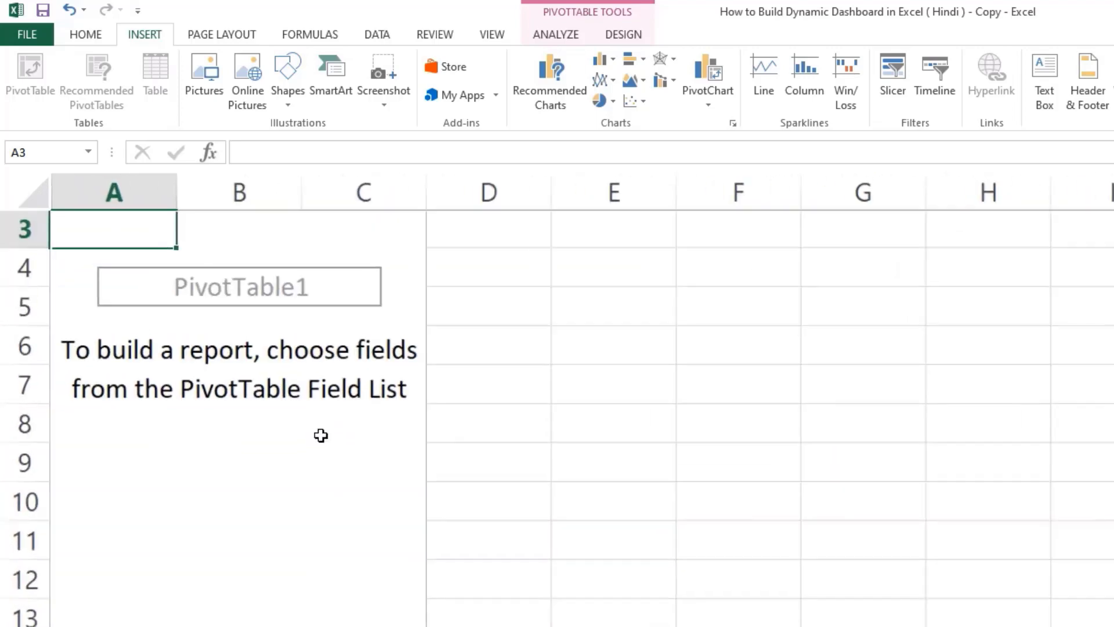
{"action": "scroll", "coordinate": [321, 435], "scroll_direction": "down", "scroll_amount": 2}
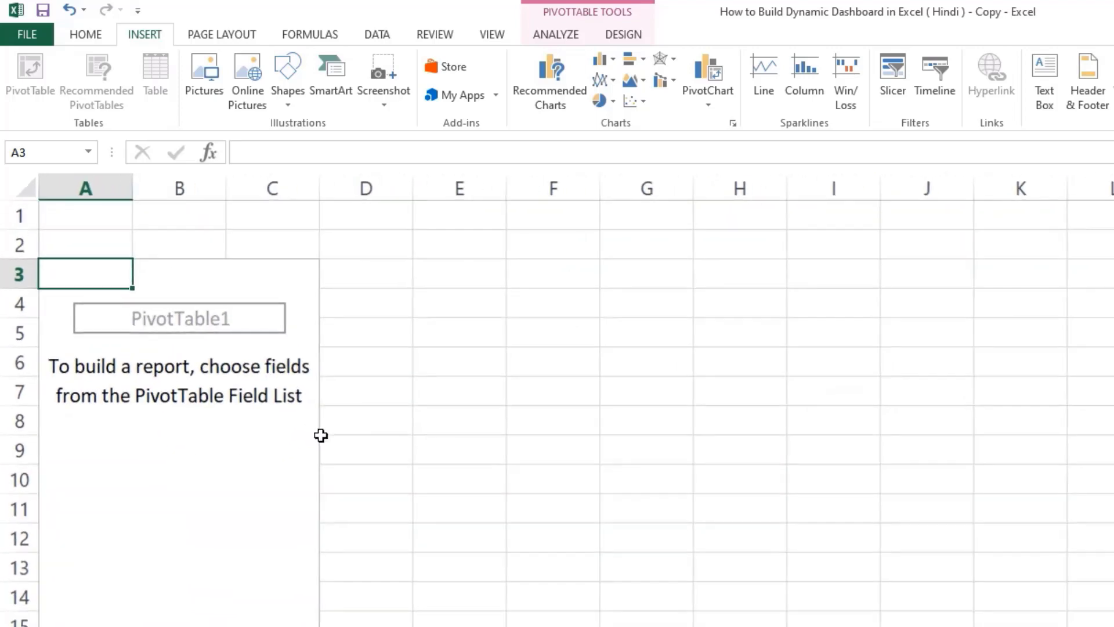
{"action": "left_click", "coordinate": [767, 500]}
{"action": "left_click", "coordinate": [242, 453]}
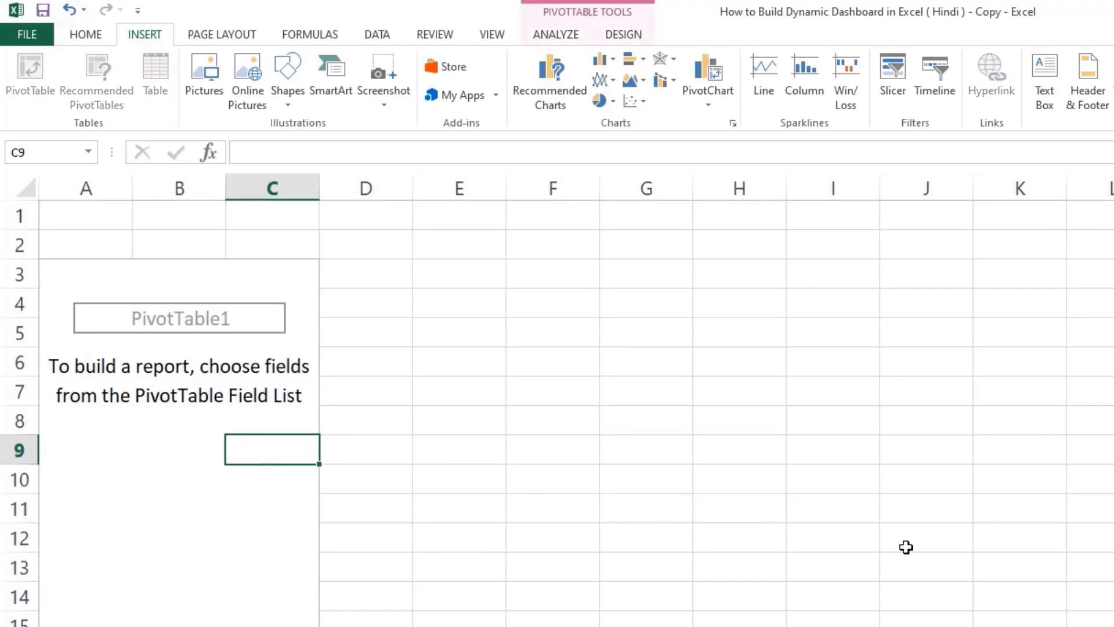
{"action": "left_click", "coordinate": [169, 507]}
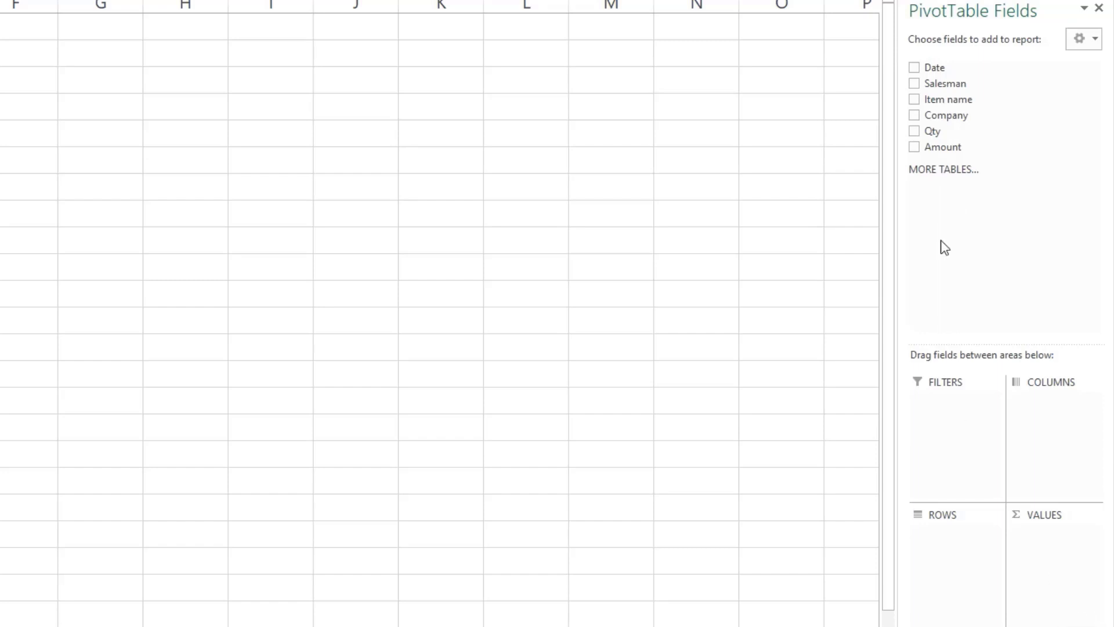
{"action": "left_click_drag", "start_coordinate": [938, 149], "coordinate": [1003, 297]}
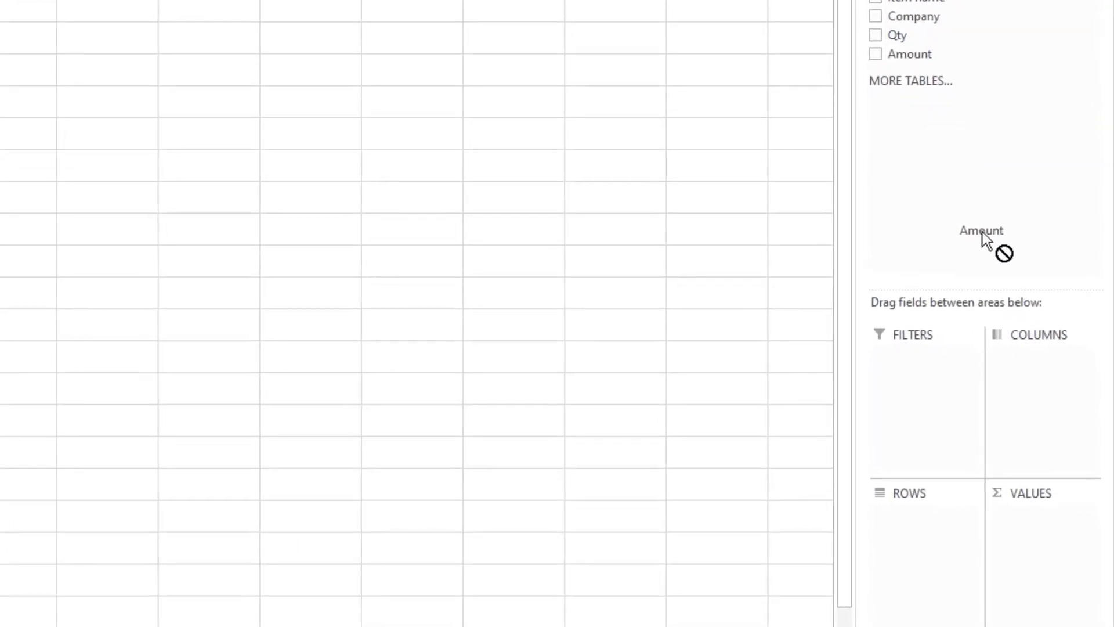
{"action": "left_click_drag", "start_coordinate": [983, 232], "coordinate": [1047, 510]}
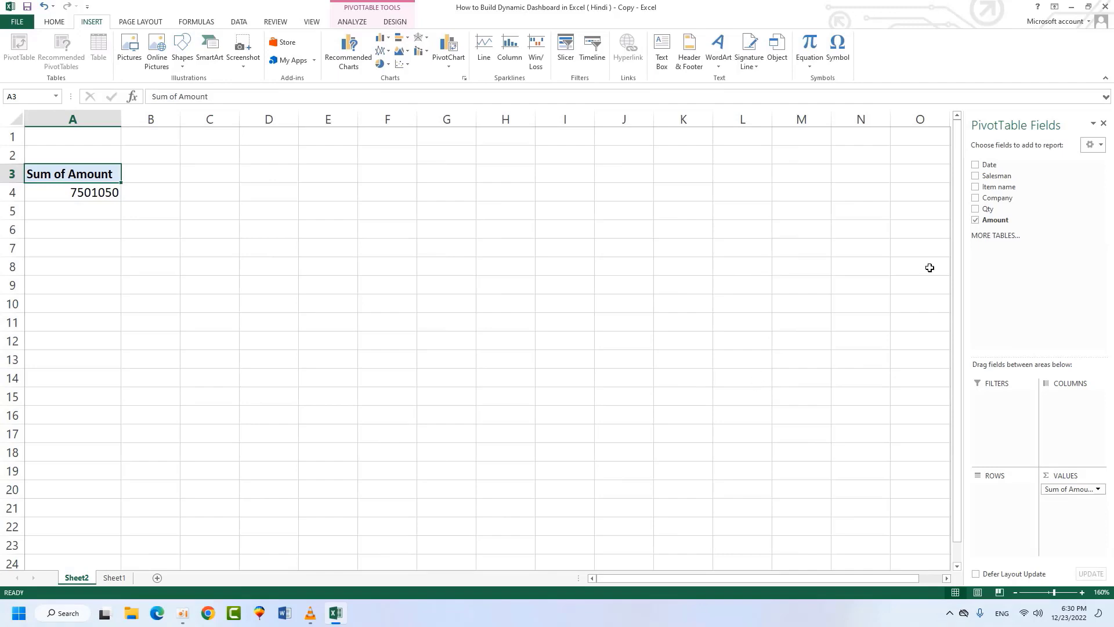
{"action": "left_click_drag", "start_coordinate": [994, 189], "coordinate": [997, 454]}
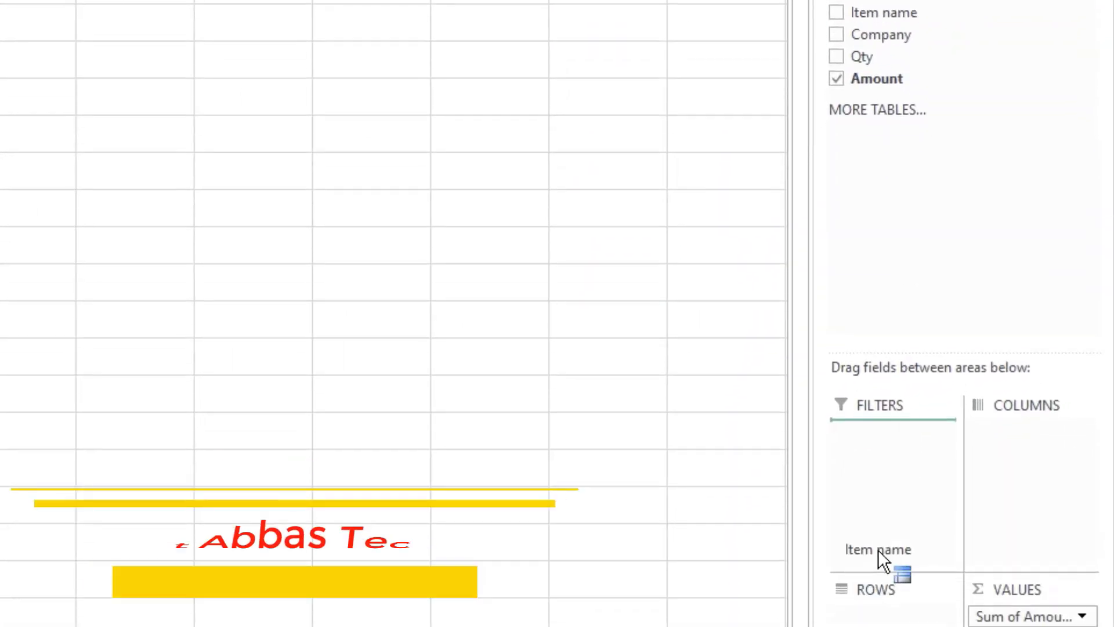
{"action": "left_click_drag", "start_coordinate": [878, 549], "coordinate": [877, 619]}
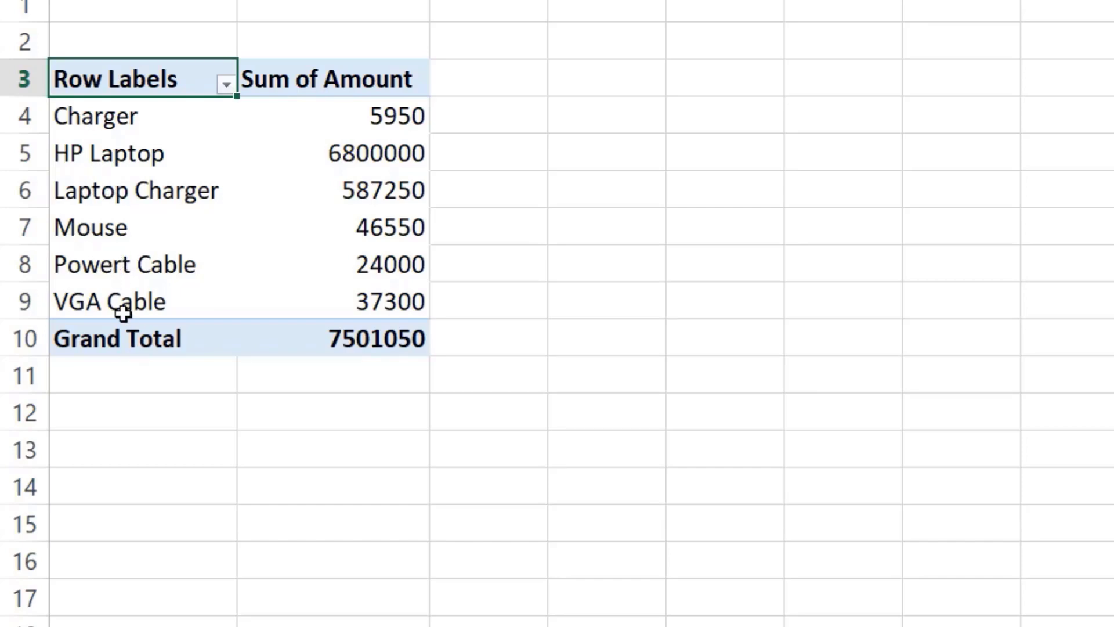
Step: Review the item names offered by the Row Labels filter and close it without filtering
{"action": "left_click", "coordinate": [226, 85]}
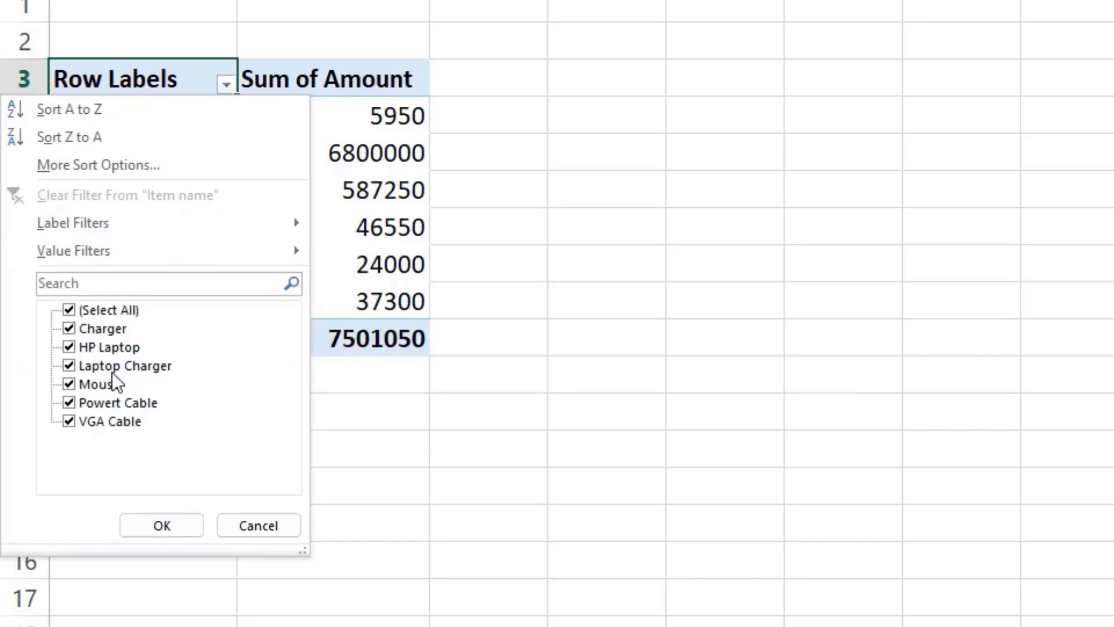
{"action": "left_click", "coordinate": [258, 525]}
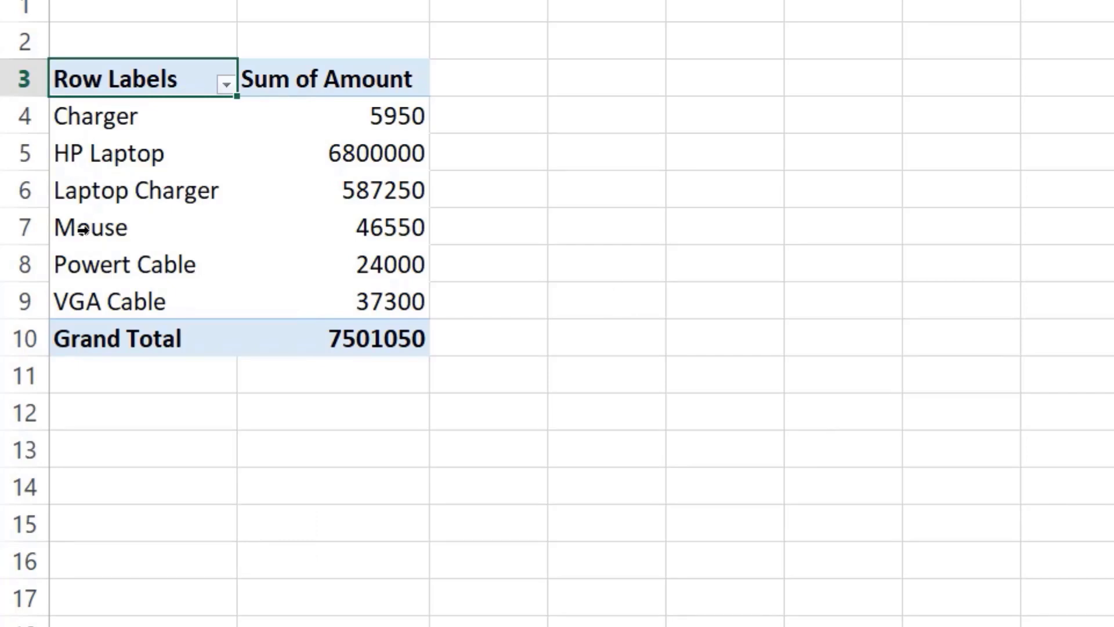
{"action": "left_click", "coordinate": [1046, 333]}
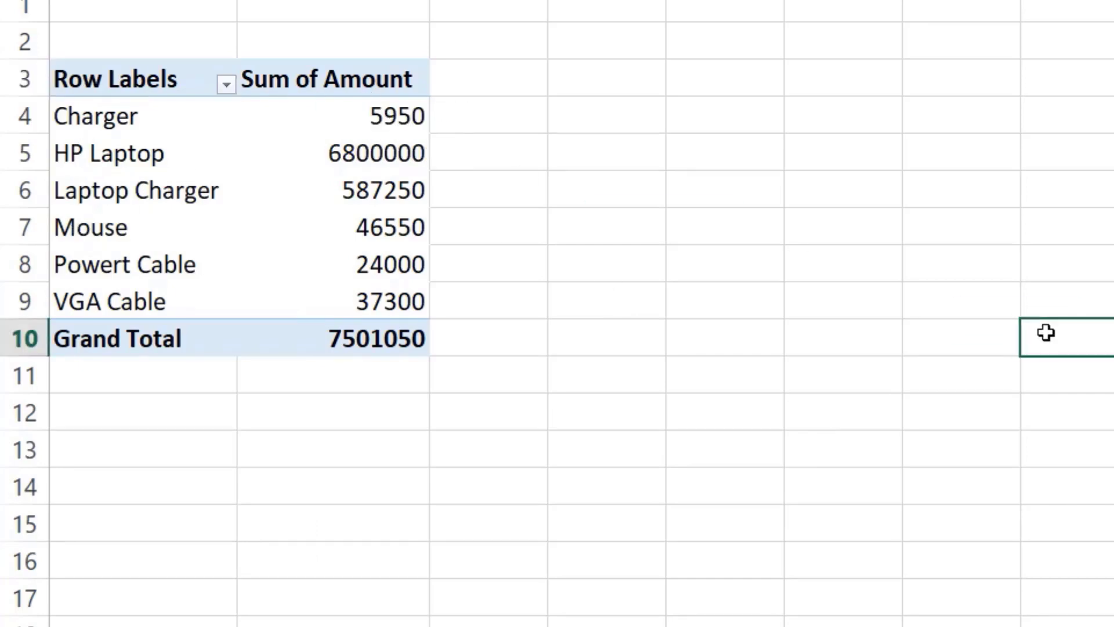
Step: Add Salesman as a report filter to the PivotTable and filter it to the first salesman in the list
{"action": "left_click", "coordinate": [224, 171]}
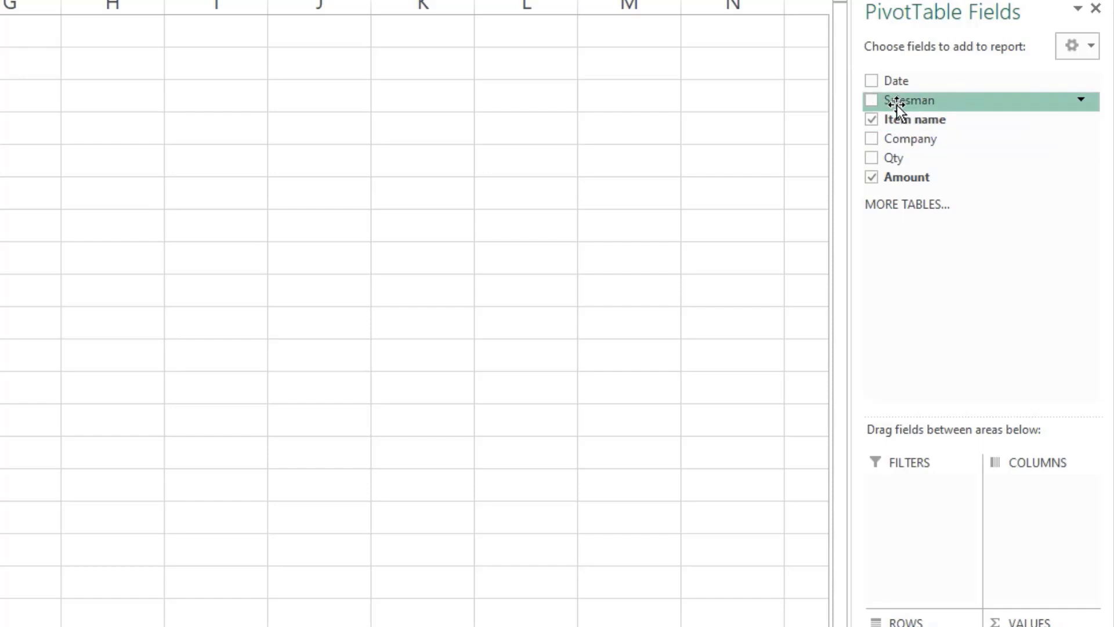
{"action": "left_click_drag", "start_coordinate": [896, 102], "coordinate": [900, 490]}
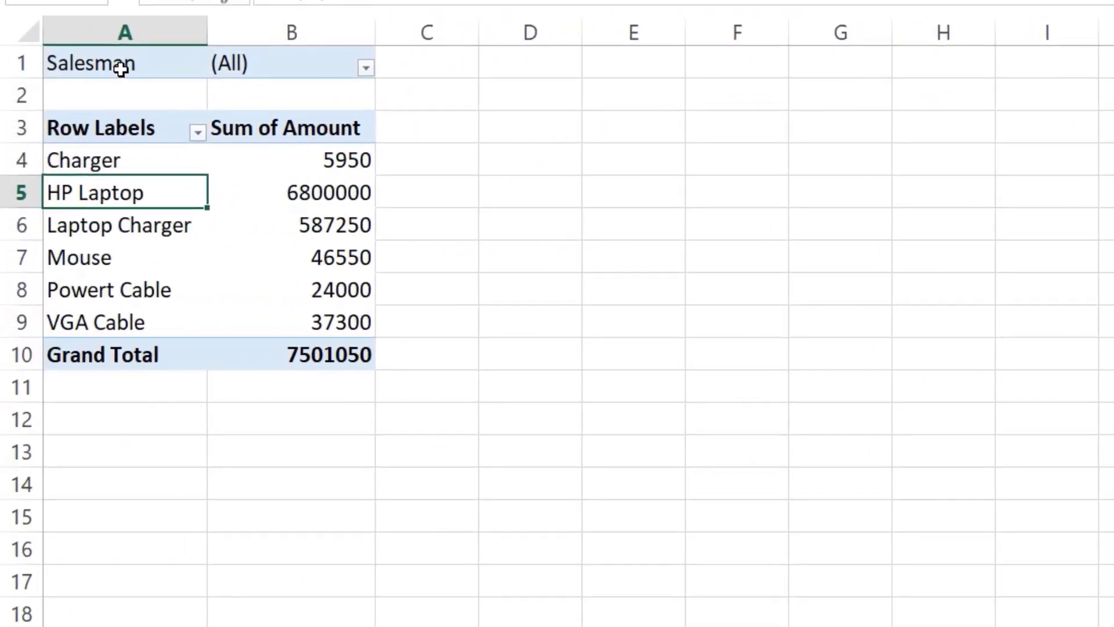
{"action": "left_click", "coordinate": [365, 69]}
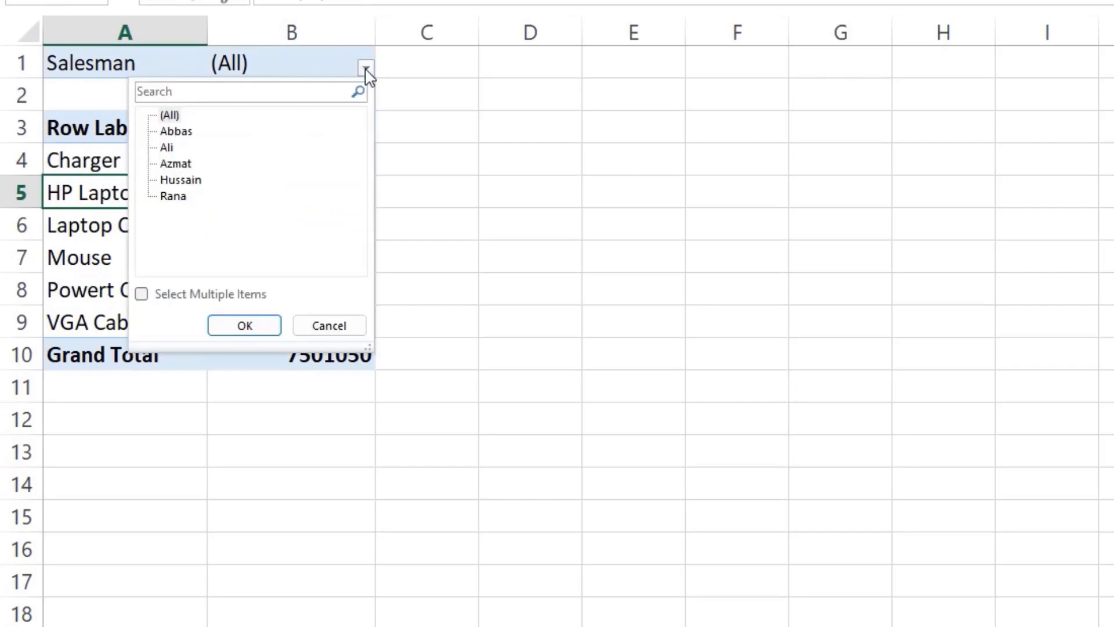
{"action": "left_click", "coordinate": [176, 132]}
{"action": "left_click", "coordinate": [245, 325]}
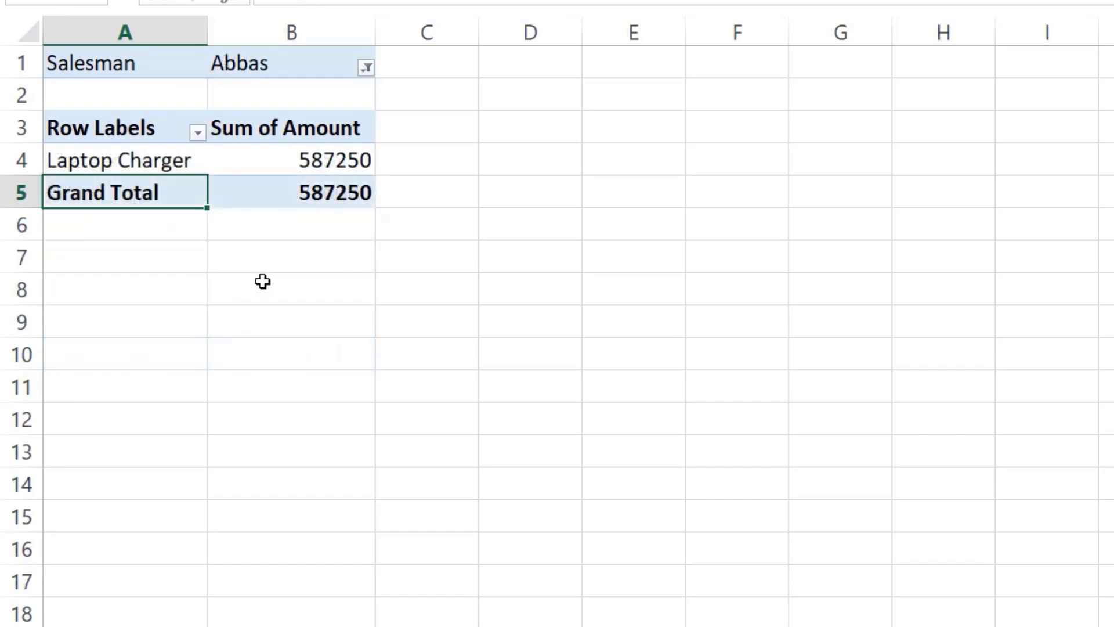
Step: Change the PivotTable's Salesman filter to the fourth salesman in the list
{"action": "left_click", "coordinate": [367, 69]}
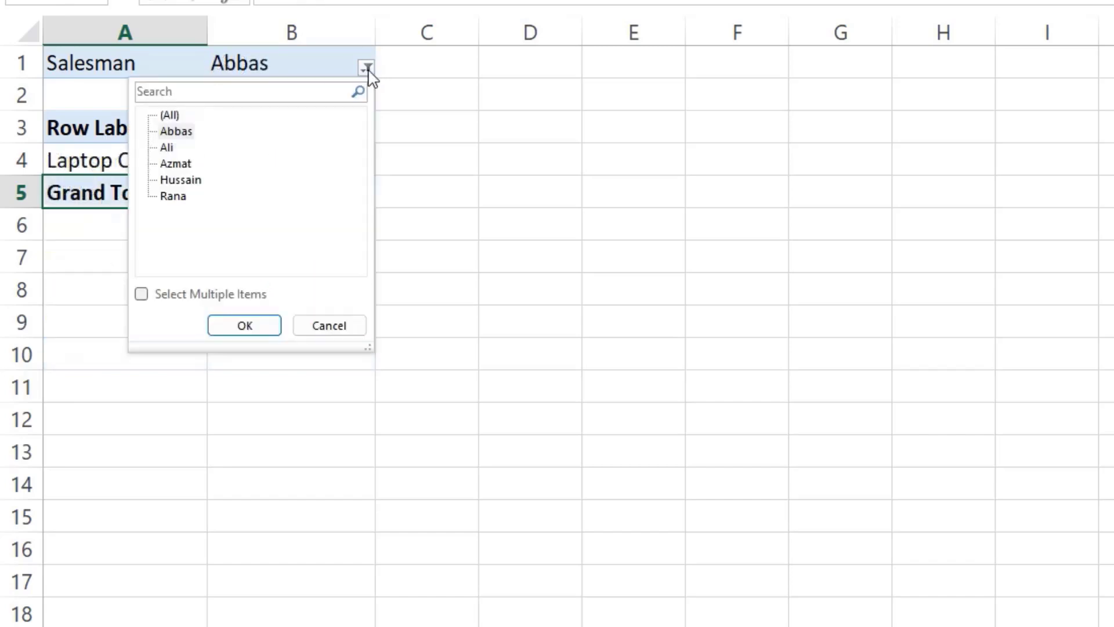
{"action": "left_click", "coordinate": [190, 180]}
{"action": "left_click", "coordinate": [244, 325]}
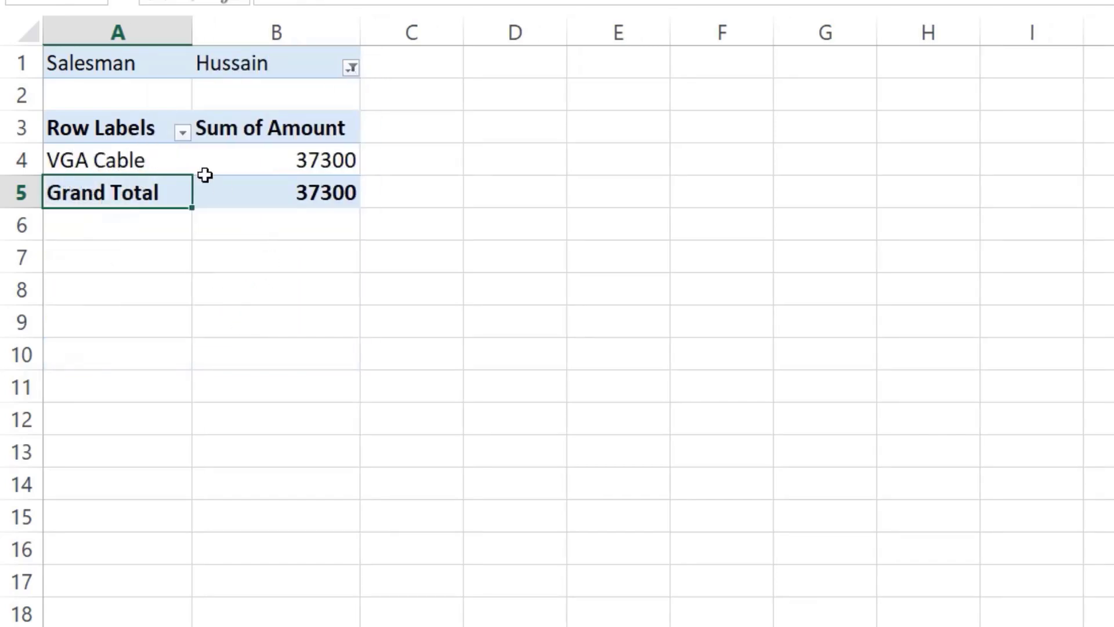
Step: Set the PivotTable's Salesman filter to the last salesman in the list
{"action": "left_click", "coordinate": [351, 68]}
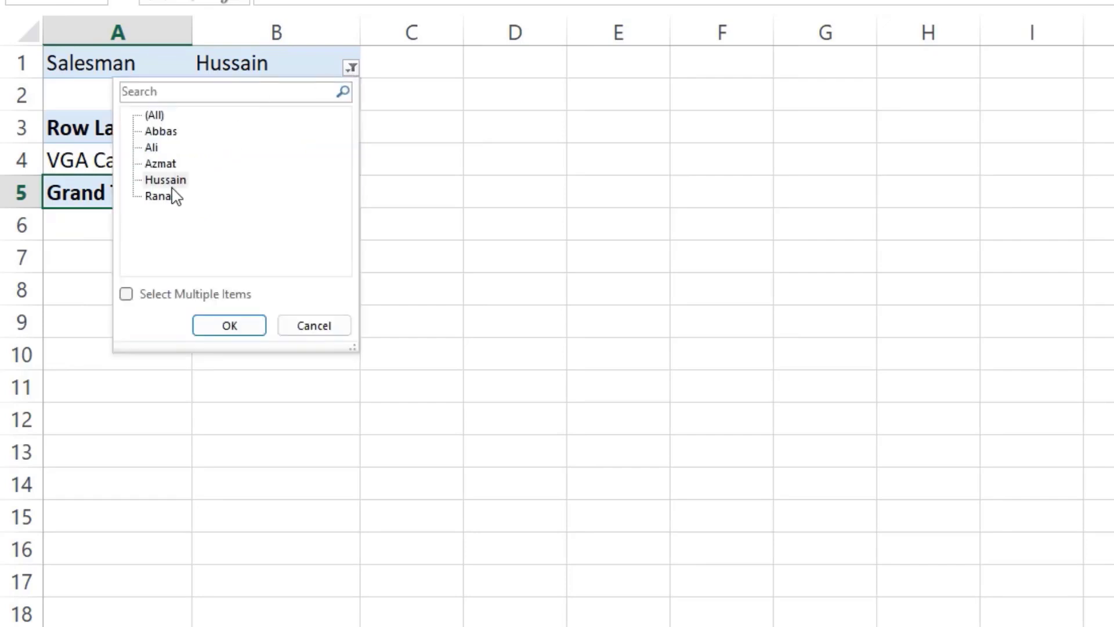
{"action": "left_click", "coordinate": [162, 199]}
{"action": "left_click", "coordinate": [247, 326]}
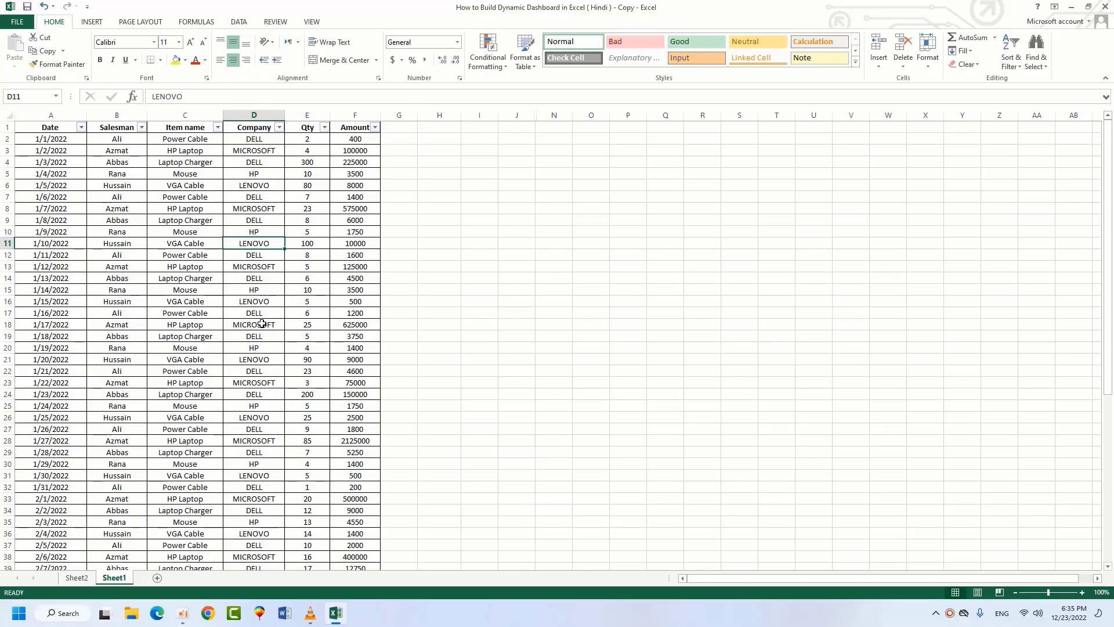
Step: Compare the item names in the source data on Sheet1 with the PivotTable on Sheet2
{"action": "left_click", "coordinate": [171, 151]}
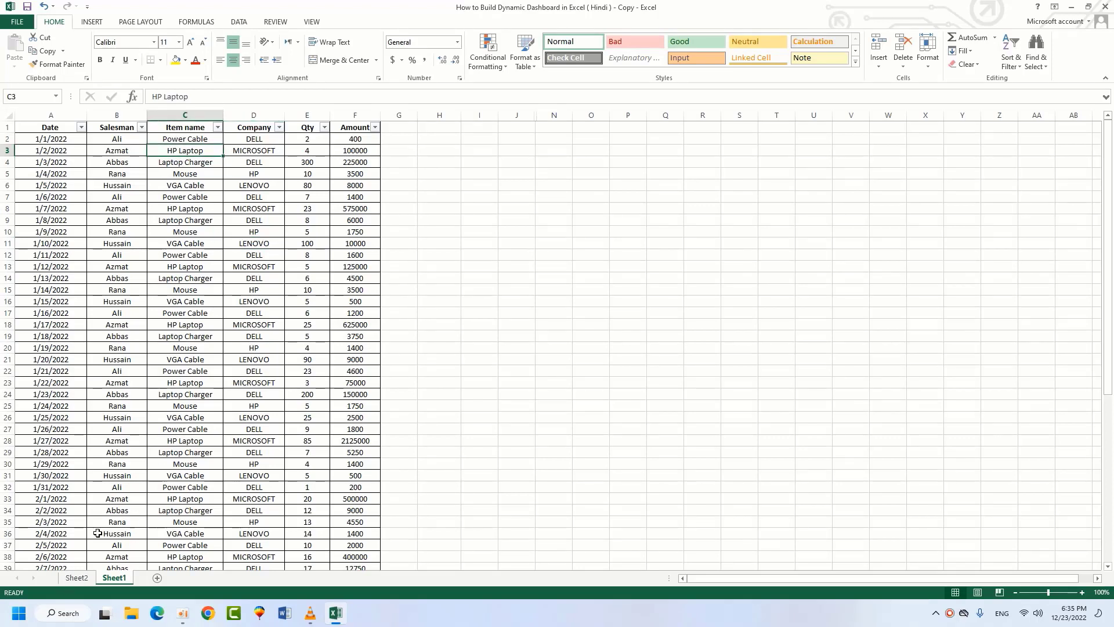
{"action": "left_click", "coordinate": [77, 578]}
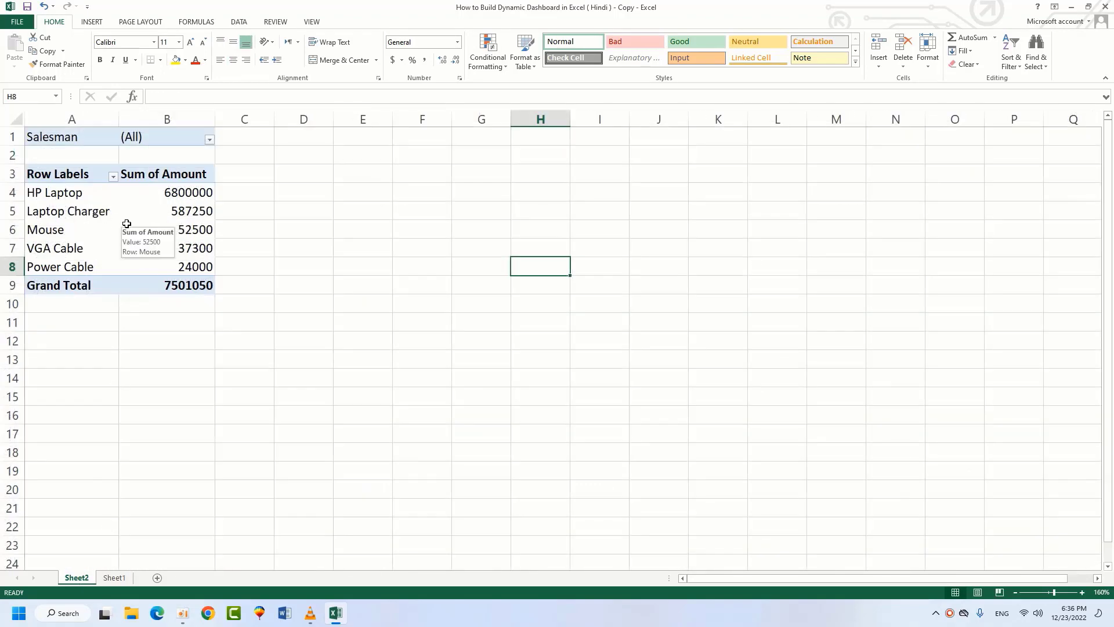
{"action": "left_click", "coordinate": [114, 578]}
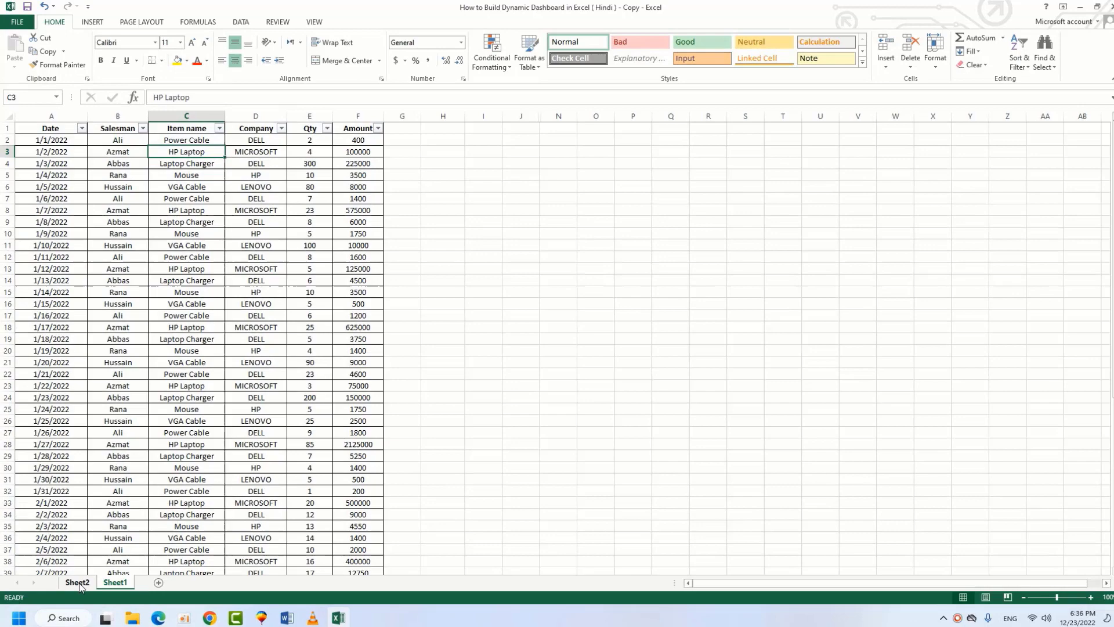
{"action": "left_click", "coordinate": [78, 578]}
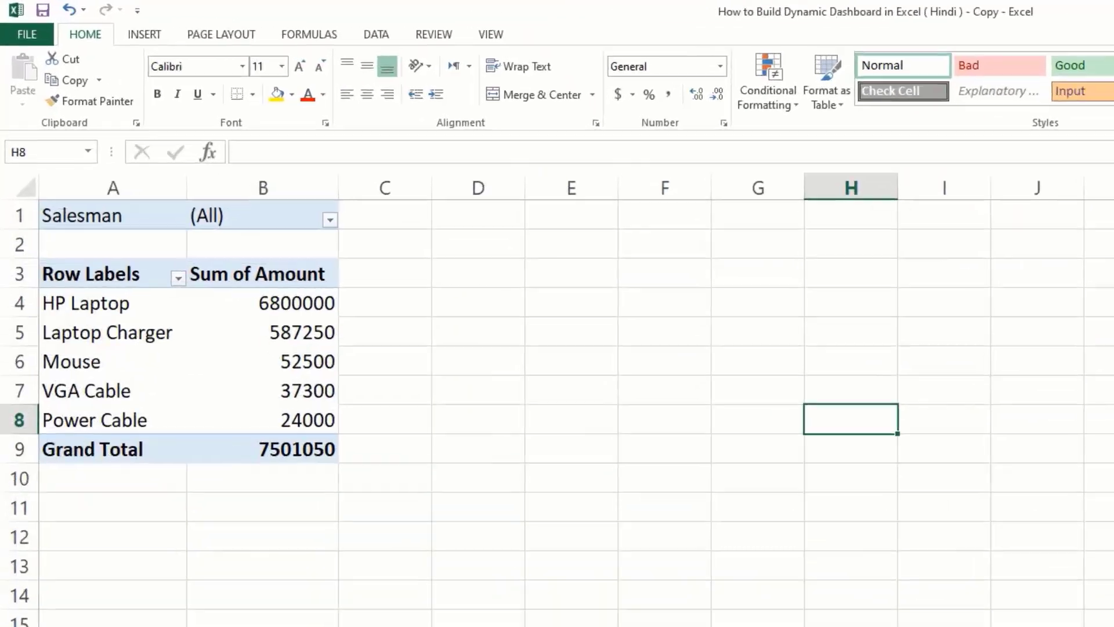
Step: Refresh all data behind the PivotTable on Sheet2
{"action": "left_click", "coordinate": [192, 440]}
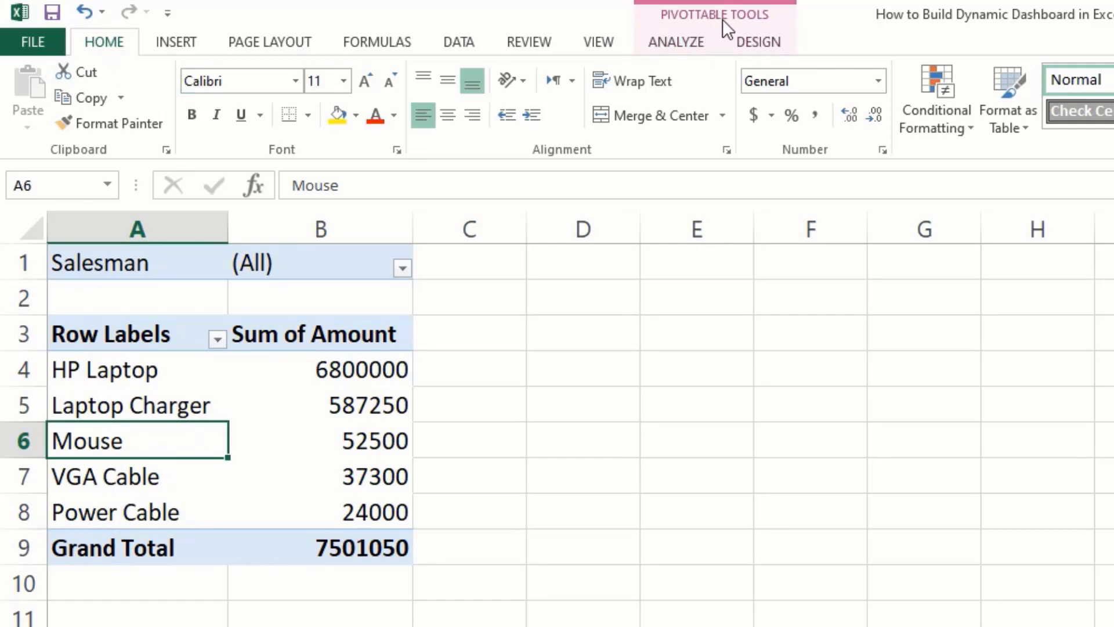
{"action": "left_click", "coordinate": [678, 43]}
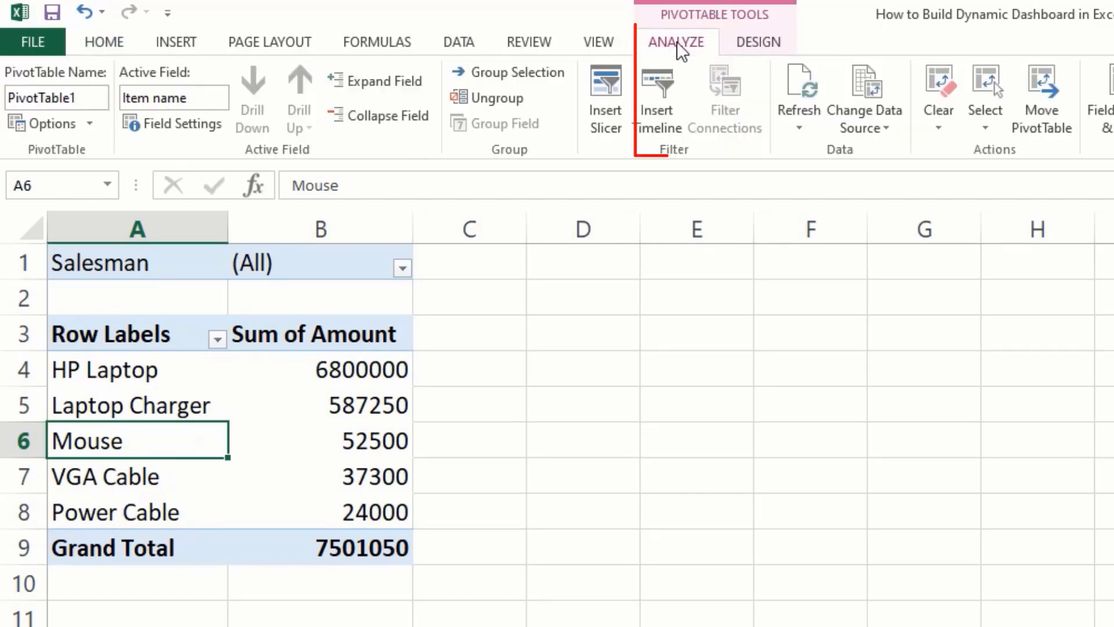
{"action": "left_click", "coordinate": [820, 128]}
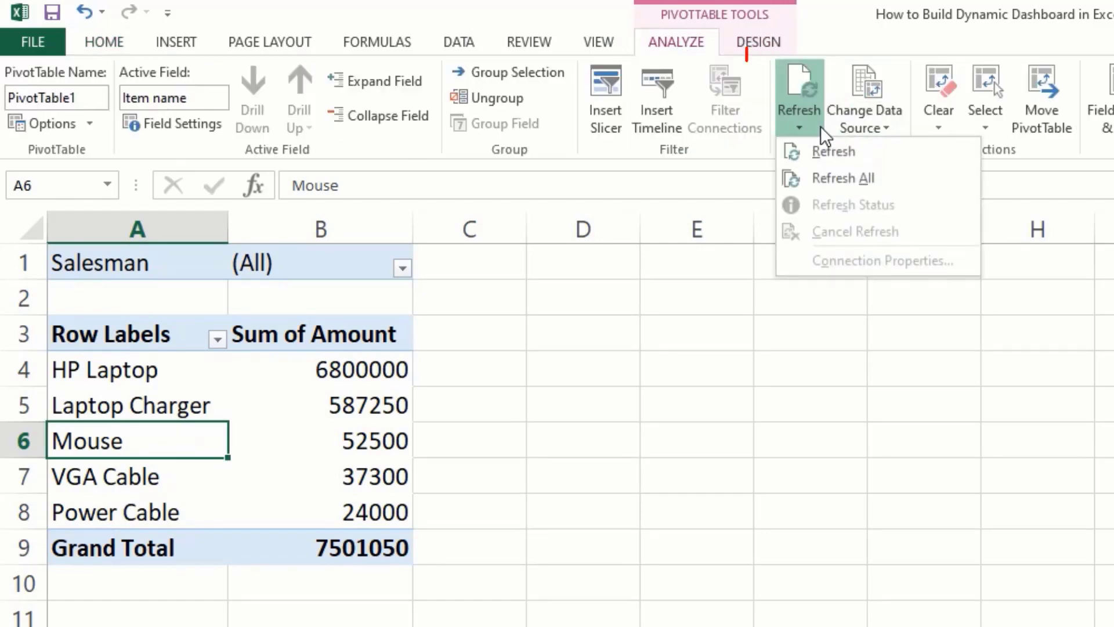
{"action": "left_click", "coordinate": [827, 179]}
{"action": "left_click", "coordinate": [634, 579]}
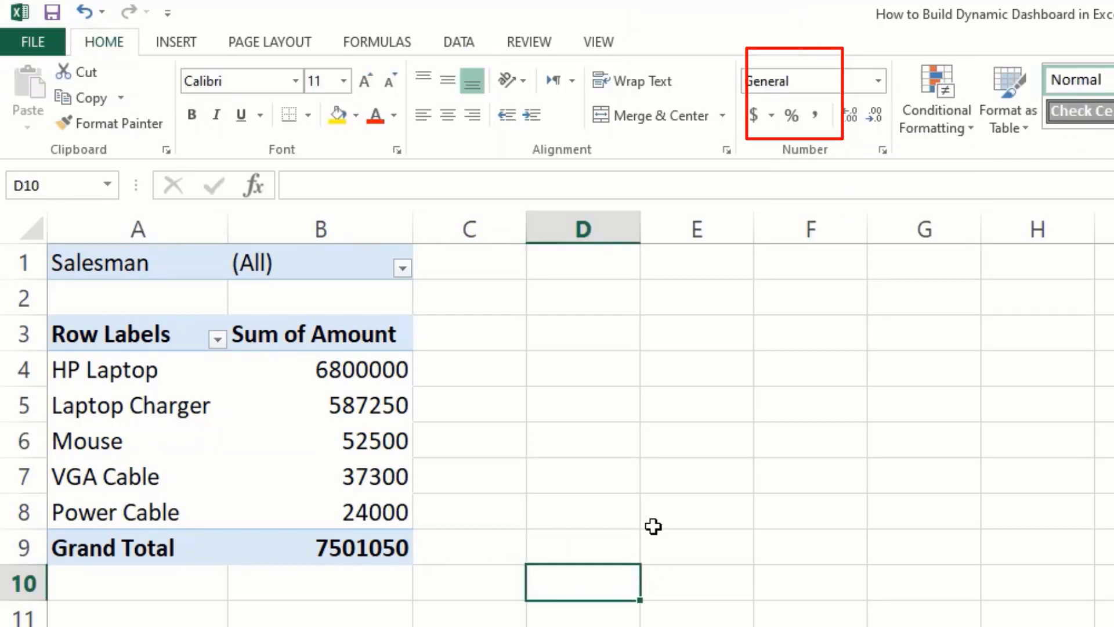
{"action": "left_click", "coordinate": [509, 575]}
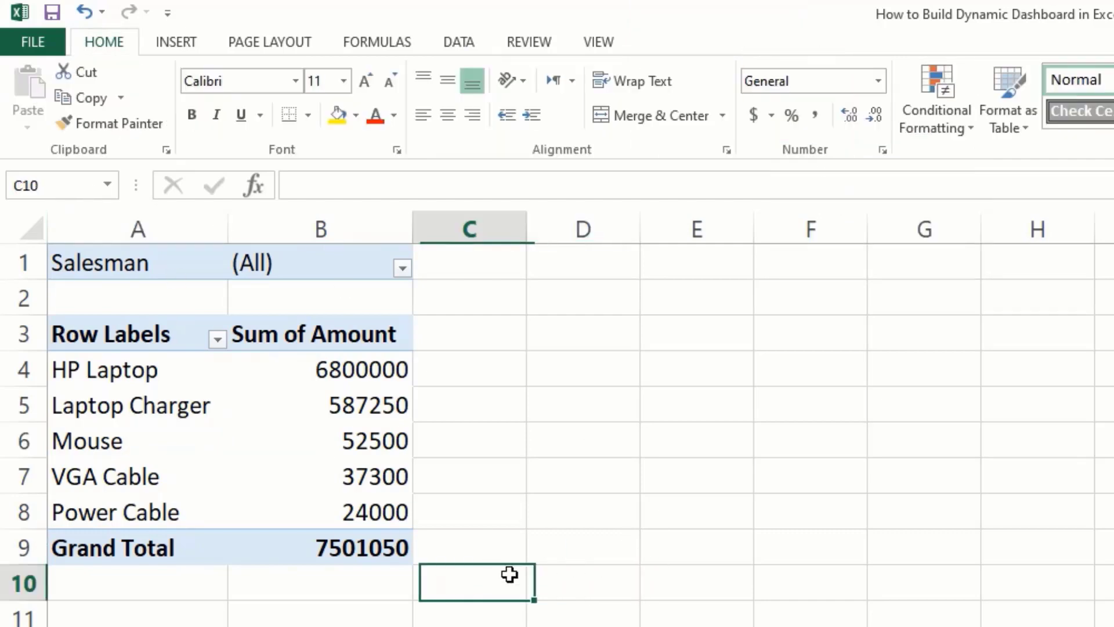
Step: Review the PivotTable's Salesman filter choices, the listed item names and their amounts without changing the filter
{"action": "left_click", "coordinate": [403, 268]}
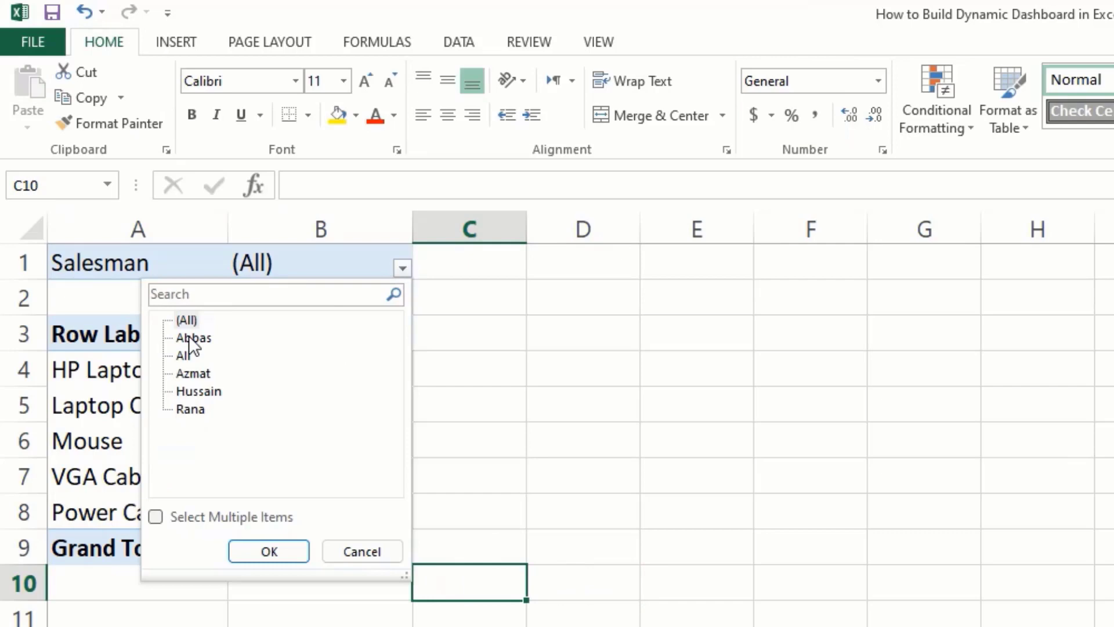
{"action": "left_click", "coordinate": [511, 440]}
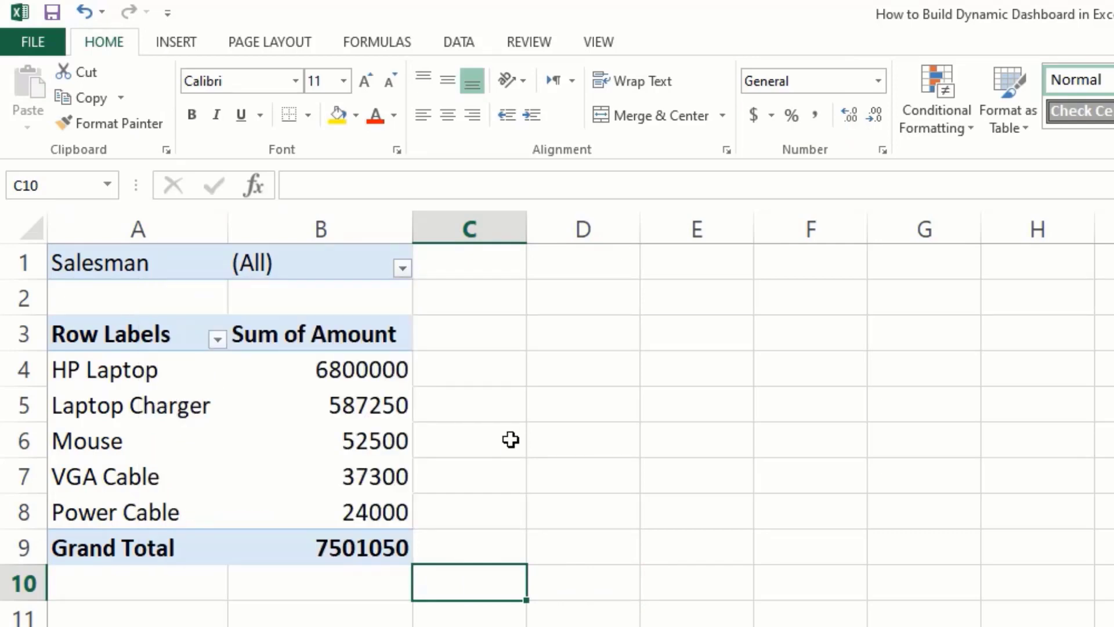
{"action": "left_click", "coordinate": [139, 368]}
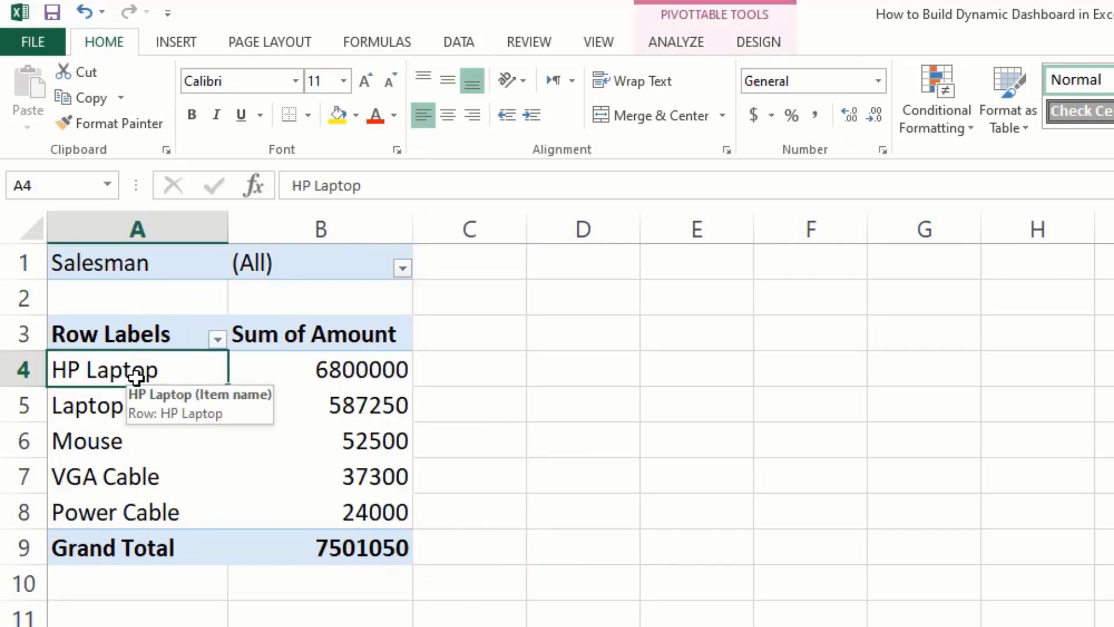
{"action": "left_click", "coordinate": [120, 406]}
{"action": "left_click", "coordinate": [103, 441]}
{"action": "left_click", "coordinate": [97, 474]}
{"action": "left_click", "coordinate": [118, 510]}
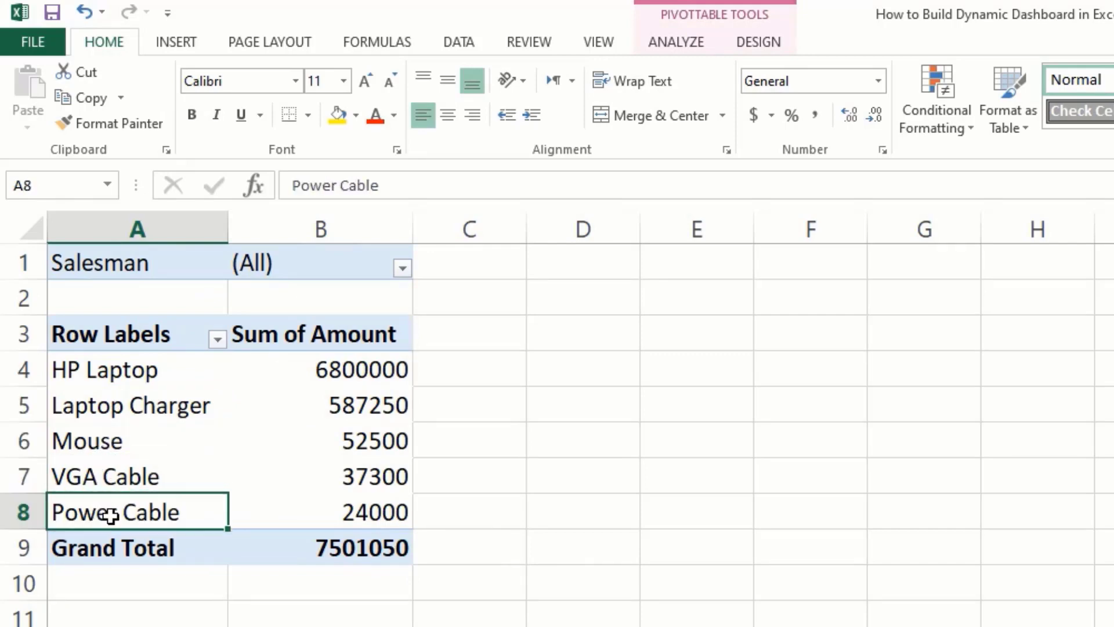
{"action": "left_click", "coordinate": [654, 536]}
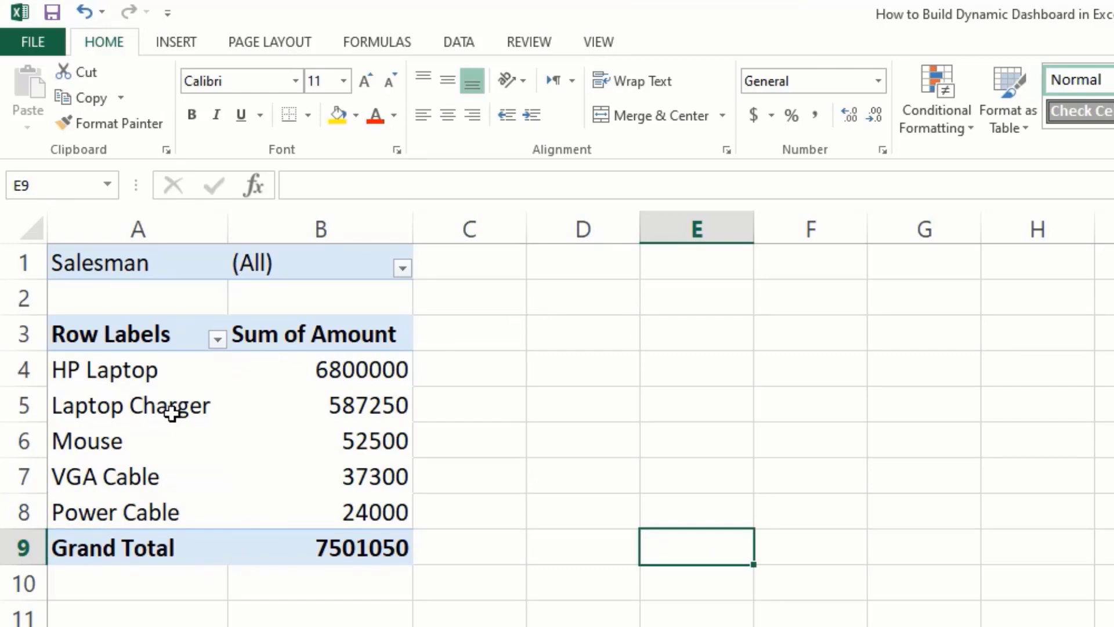
{"action": "left_click", "coordinate": [574, 614]}
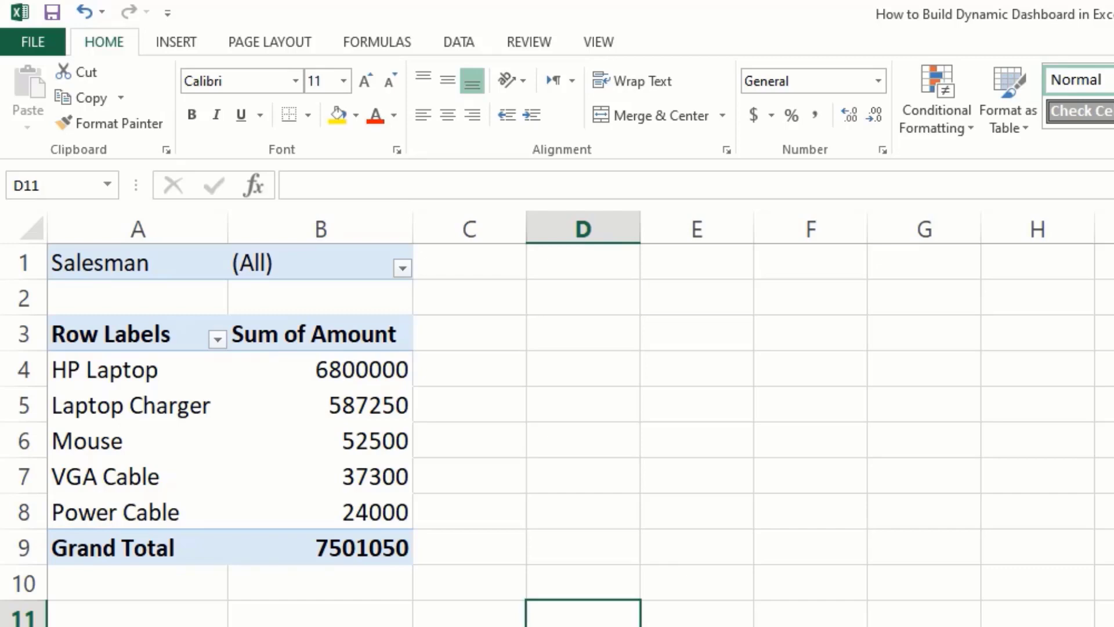
{"action": "left_click_drag", "start_coordinate": [328, 369], "coordinate": [338, 519]}
{"action": "left_click", "coordinate": [488, 525]}
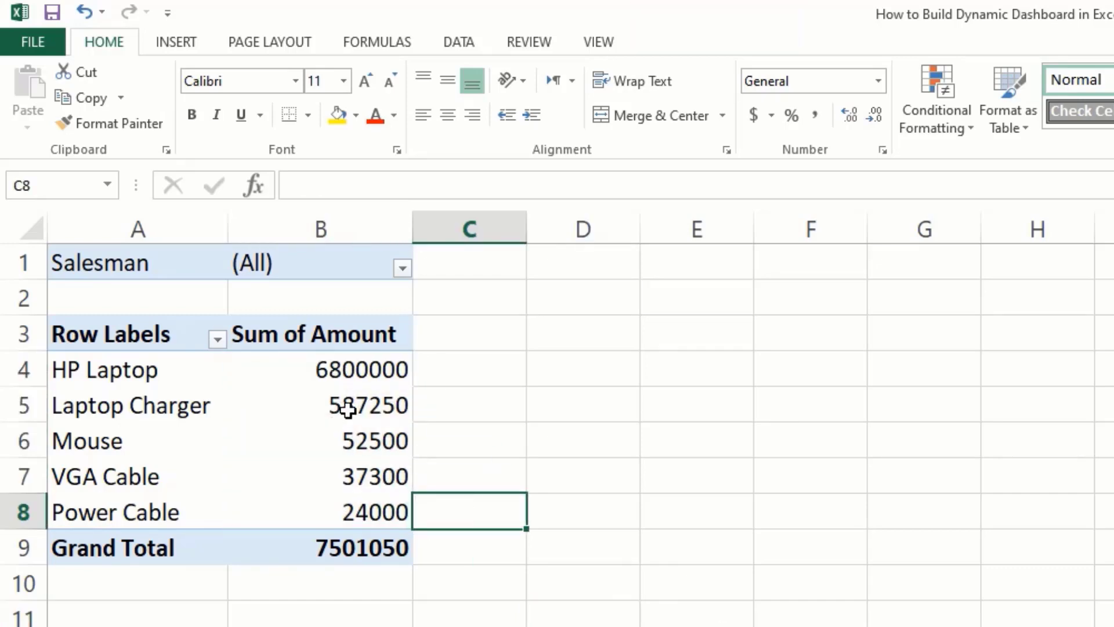
Step: Show the PivotTable's Sum of Amount values as % of Column Total
{"action": "left_click", "coordinate": [349, 374]}
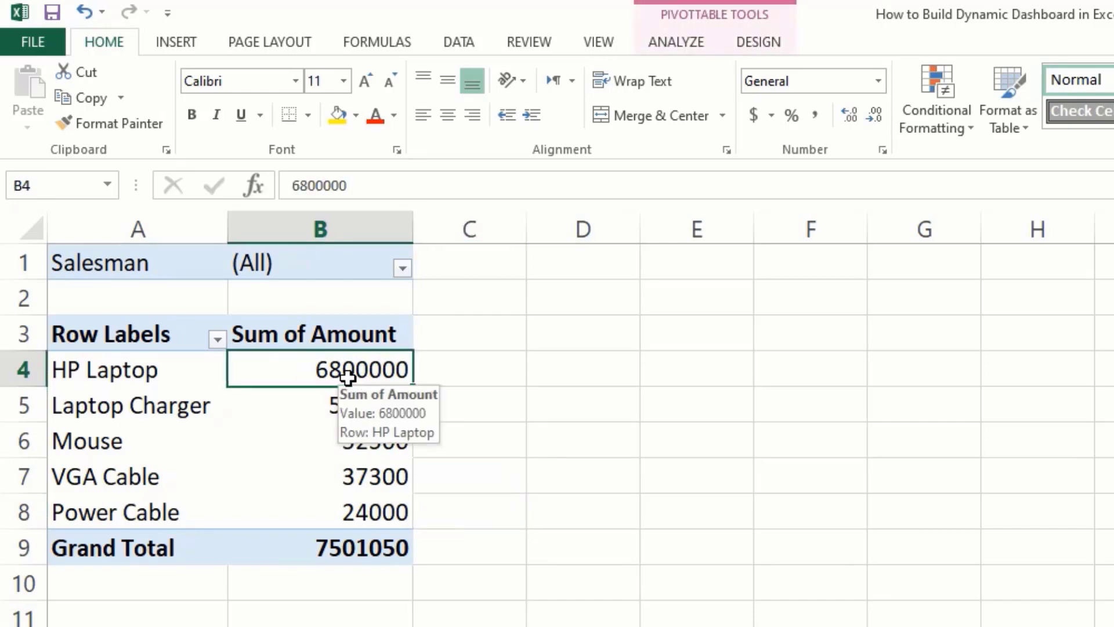
{"action": "left_click", "coordinate": [554, 414]}
{"action": "left_click", "coordinate": [355, 373]}
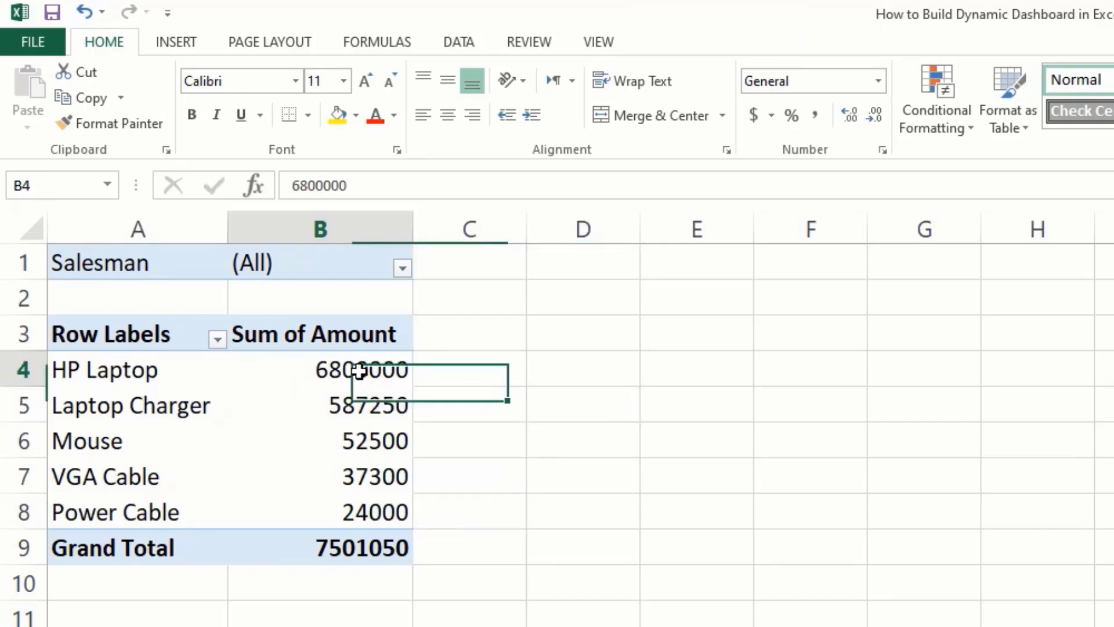
{"action": "right_click", "coordinate": [359, 372]}
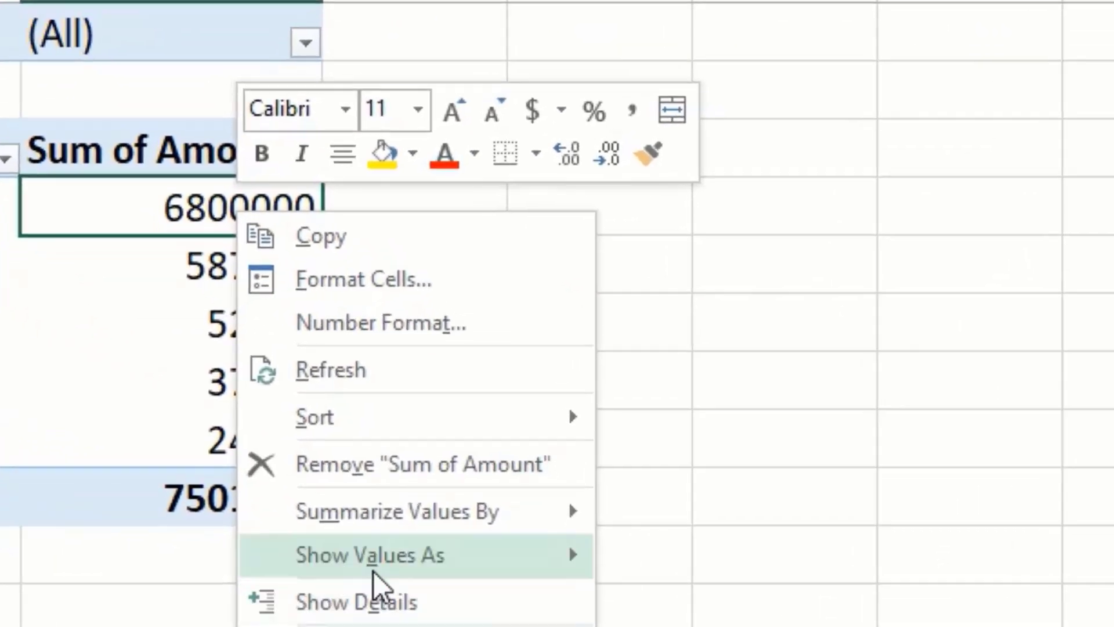
{"action": "mouse_move", "coordinate": [446, 587]}
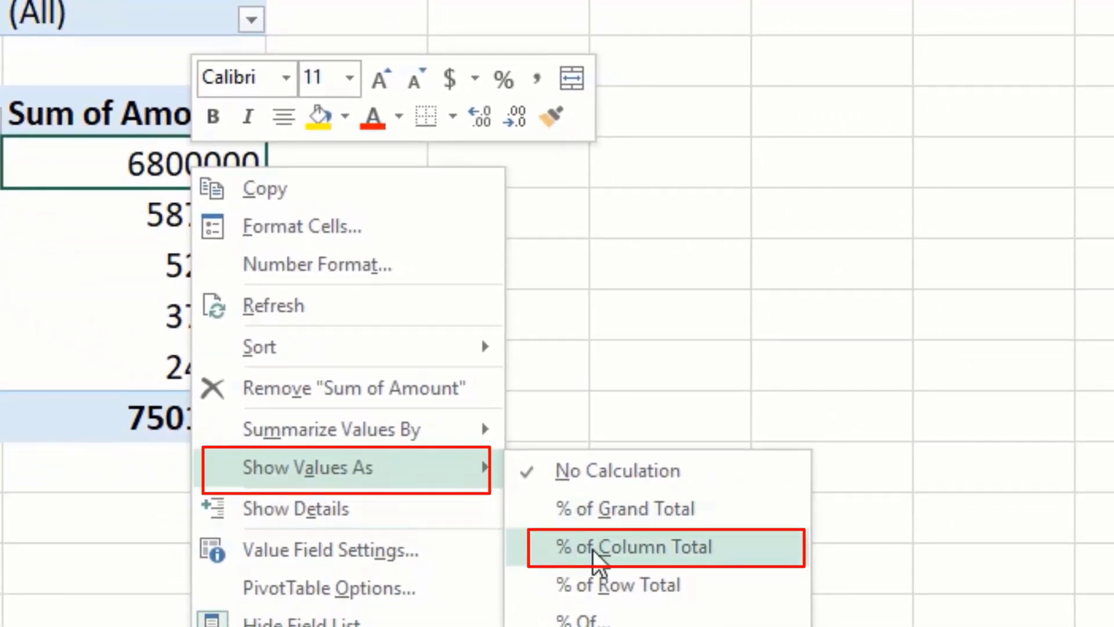
{"action": "left_click", "coordinate": [607, 552]}
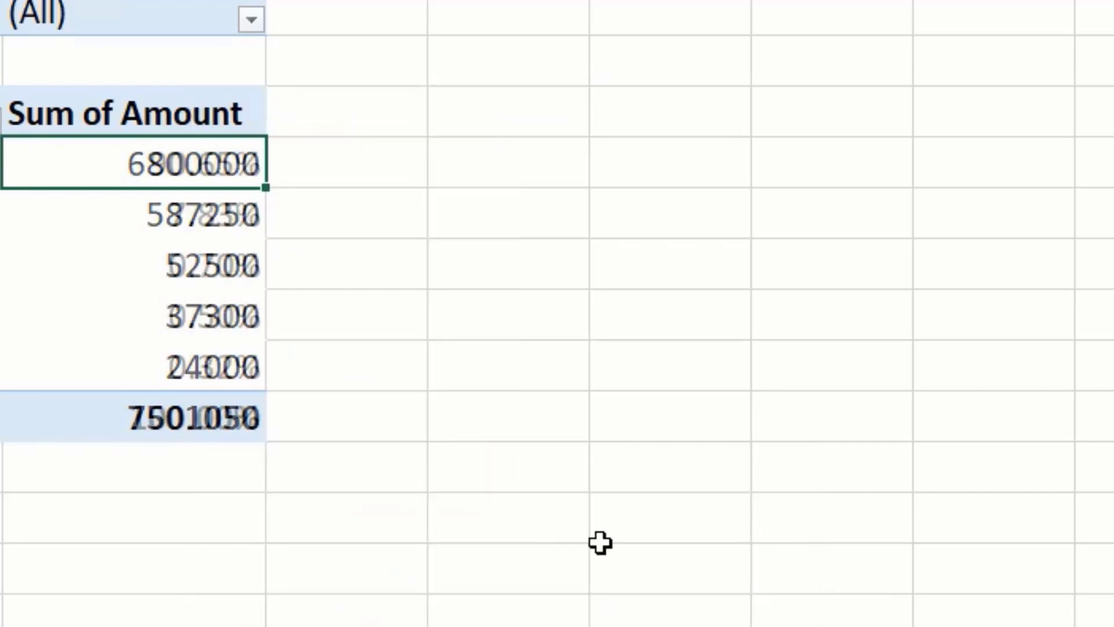
Step: Examine each item in the PivotTable, from HP Laptop to Power Cable, alongside its percentage share
{"action": "mouse_move", "coordinate": [233, 256]}
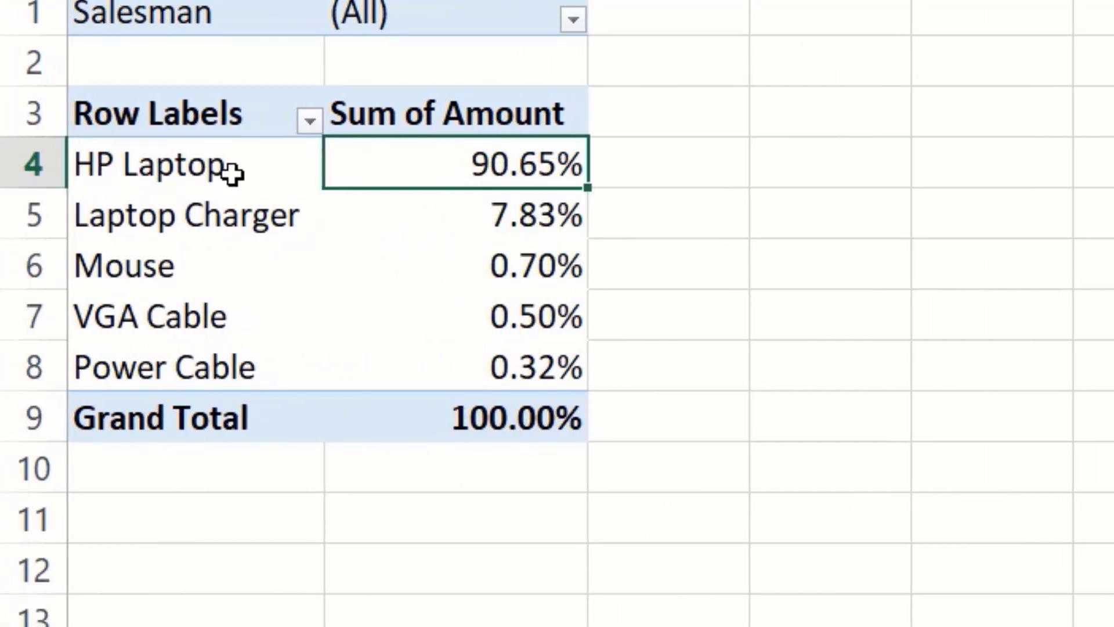
{"action": "left_click", "coordinate": [199, 171]}
{"action": "left_click", "coordinate": [432, 159]}
{"action": "left_click", "coordinate": [277, 227]}
{"action": "left_click", "coordinate": [186, 281]}
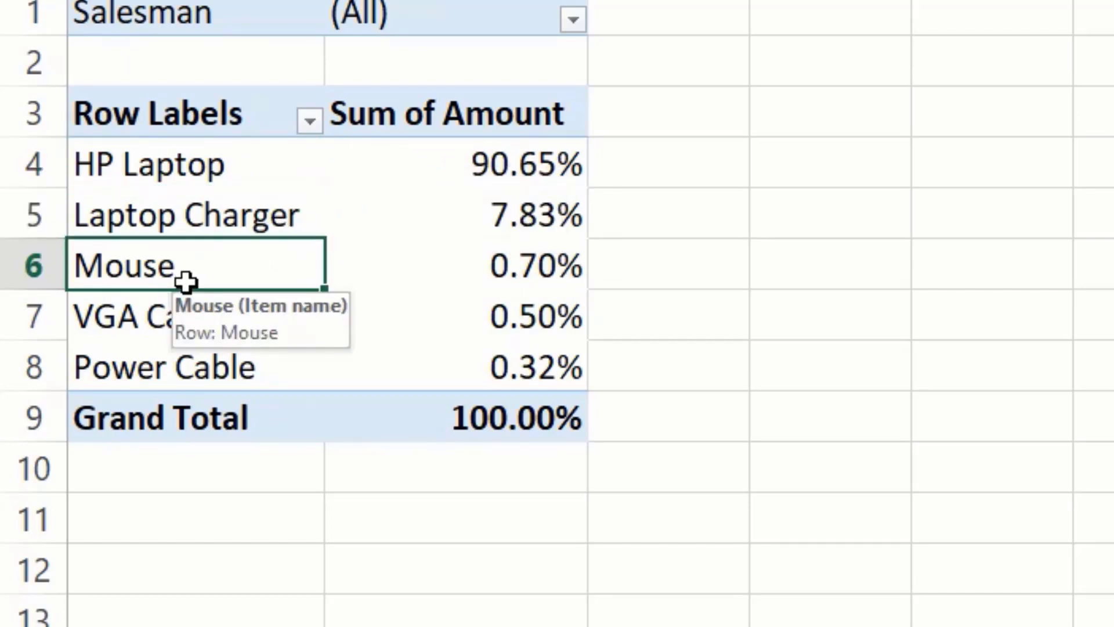
{"action": "left_click", "coordinate": [170, 321]}
{"action": "left_click", "coordinate": [168, 365]}
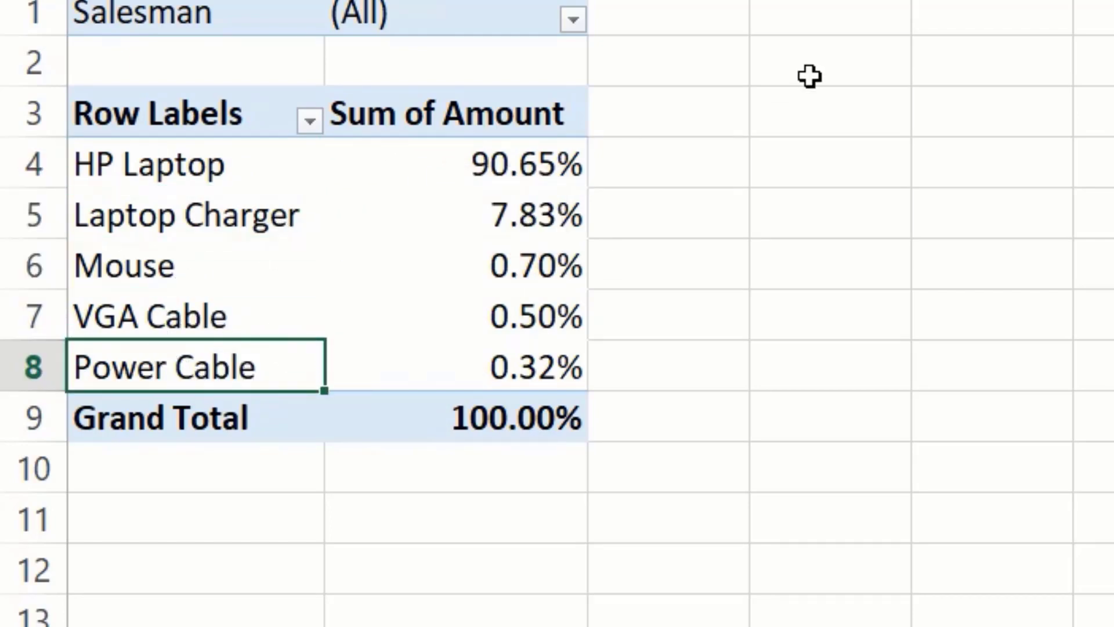
Step: Try different decimal precisions on the item percentages in B4:B8, ending with three decimal places
{"action": "left_click_drag", "start_coordinate": [520, 174], "coordinate": [527, 366]}
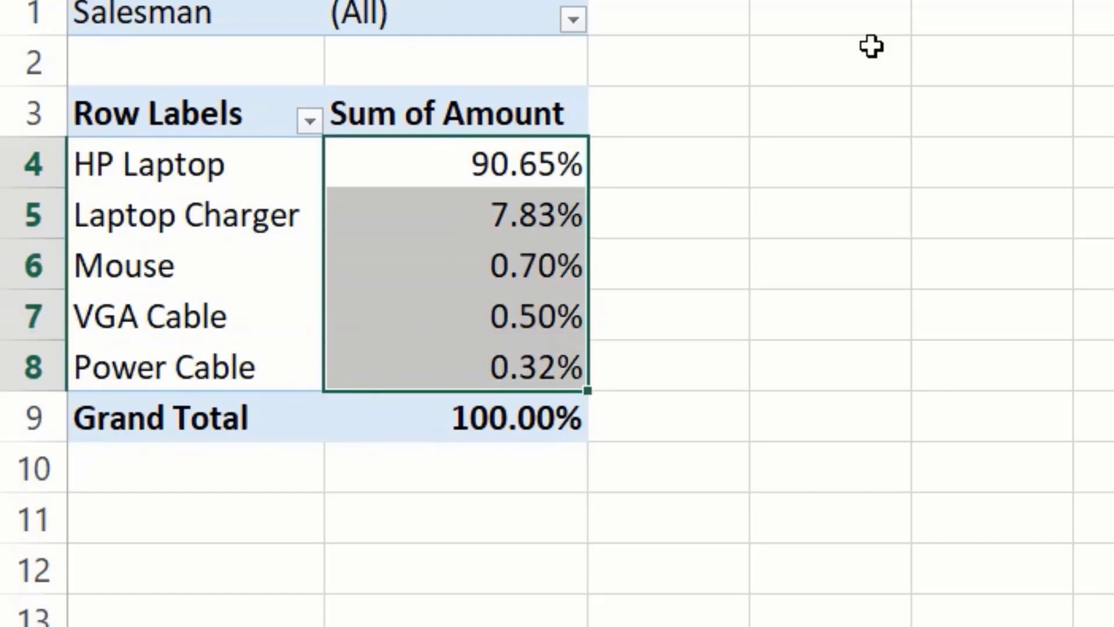
{"action": "left_click", "coordinate": [899, 26]}
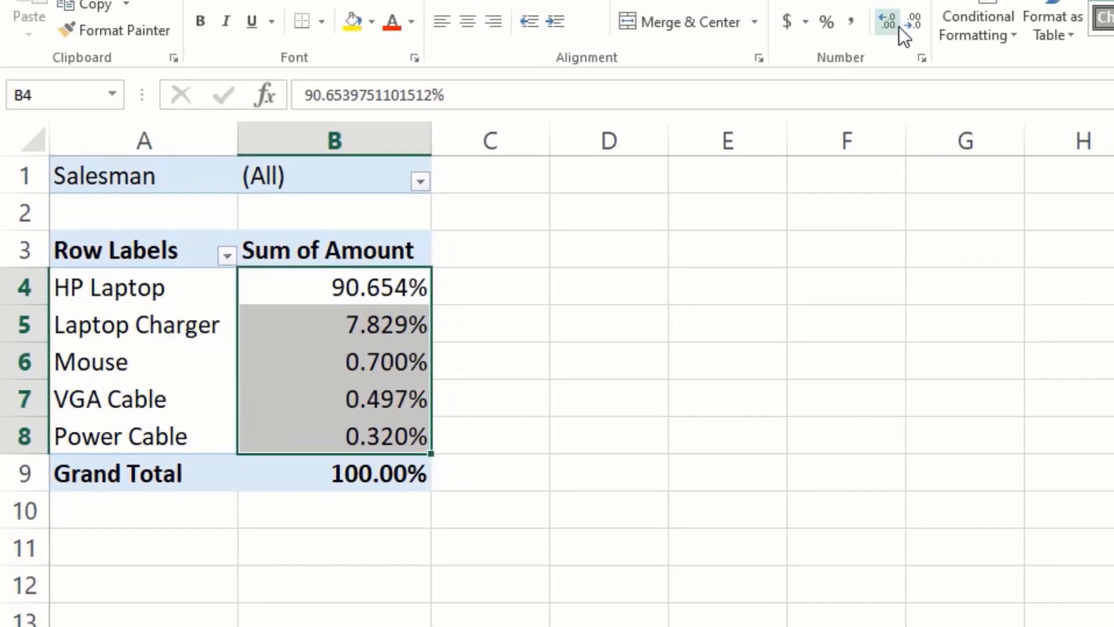
{"action": "left_click", "coordinate": [841, 74]}
{"action": "left_click", "coordinate": [841, 75]}
{"action": "left_click", "coordinate": [841, 74]}
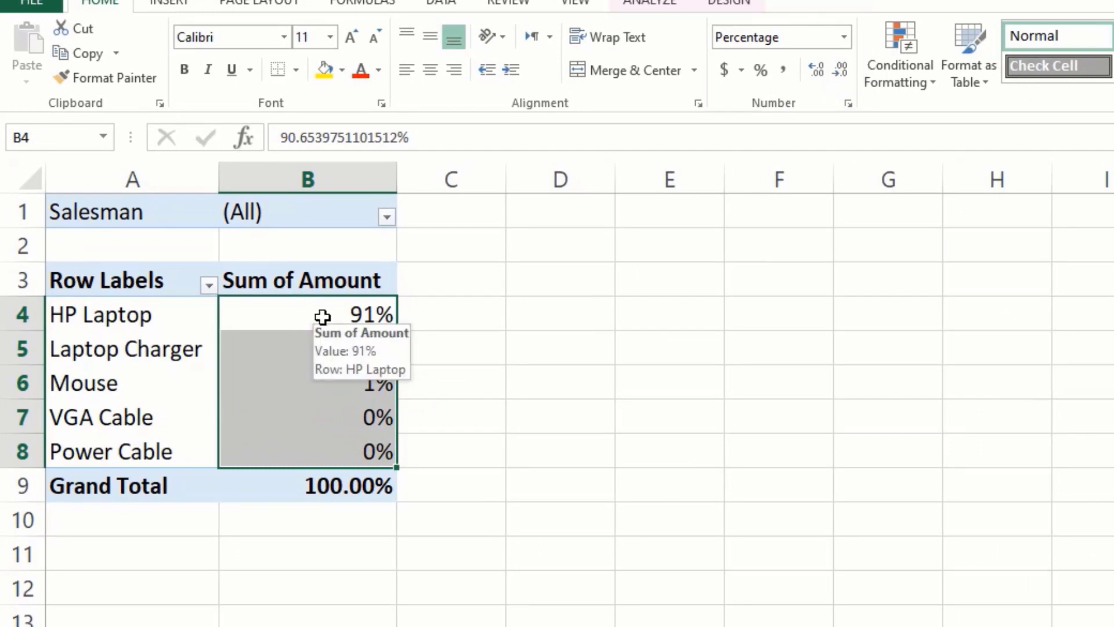
{"action": "left_click", "coordinate": [818, 71]}
{"action": "left_click", "coordinate": [818, 71]}
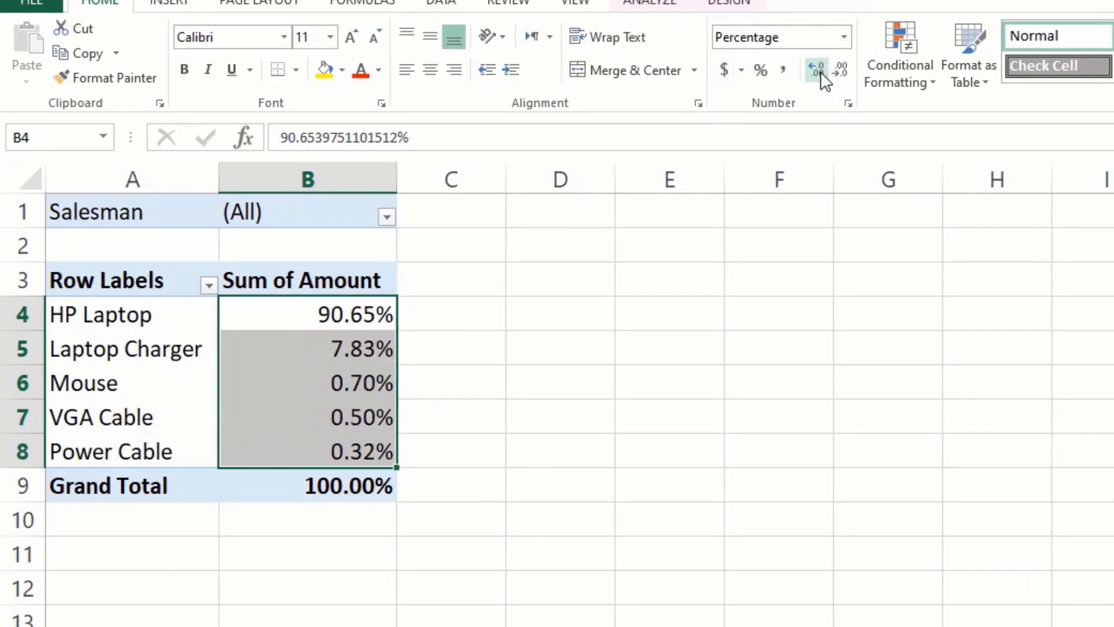
{"action": "left_click", "coordinate": [818, 71]}
Step: Set the Sum of Amount field's number format to Percentage with 0 decimal places
{"action": "left_click", "coordinate": [353, 314]}
{"action": "right_click", "coordinate": [353, 314]}
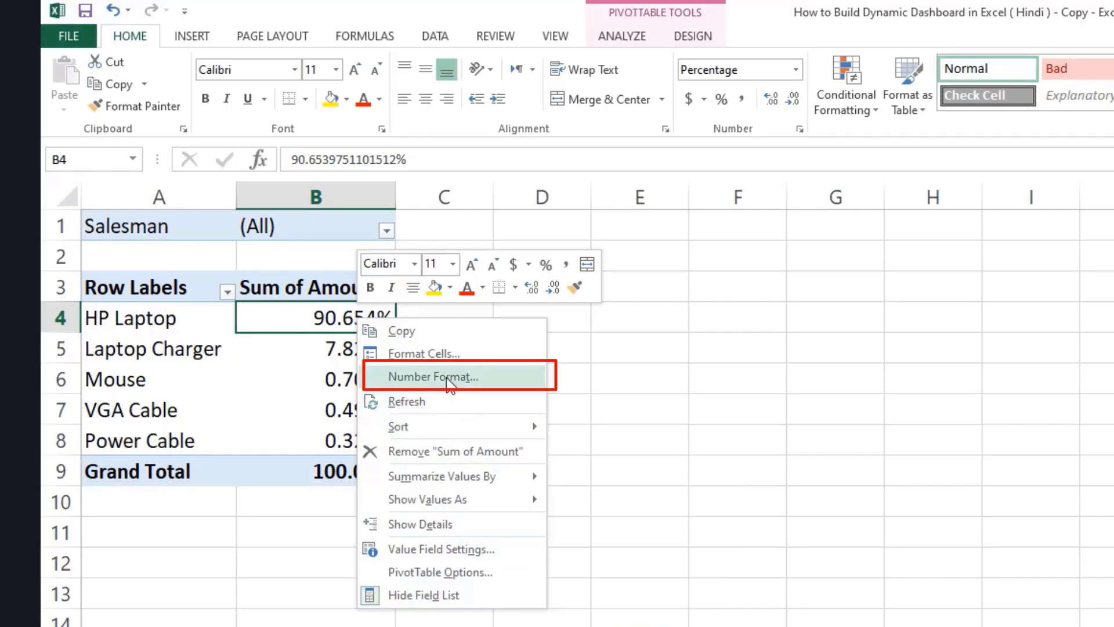
{"action": "left_click", "coordinate": [447, 377]}
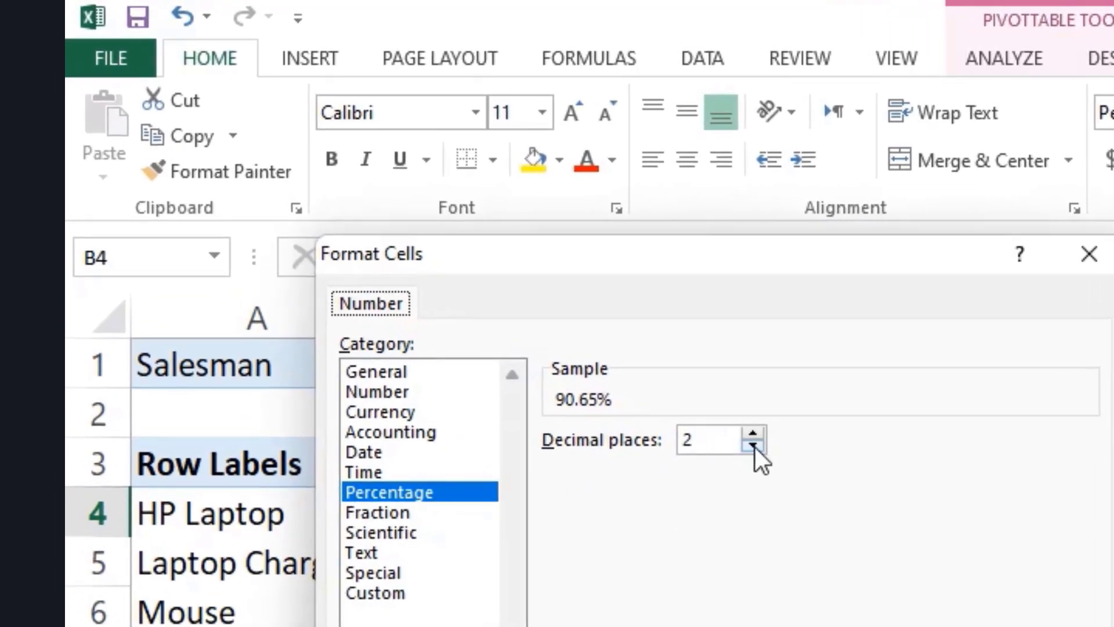
{"action": "left_click", "coordinate": [753, 434]}
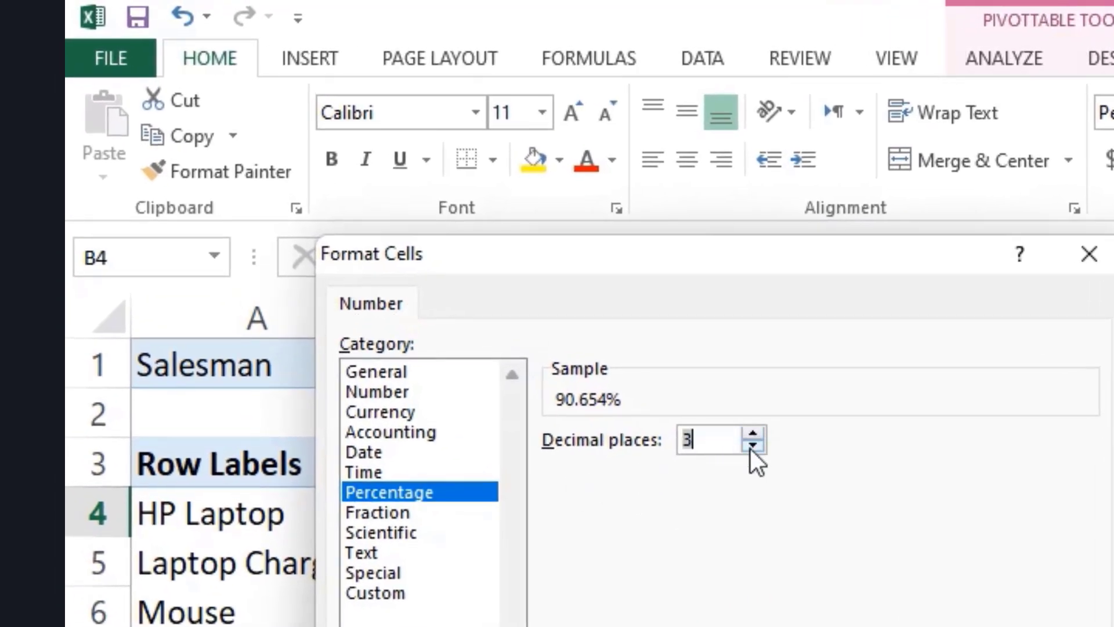
{"action": "left_click", "coordinate": [753, 445]}
{"action": "left_click", "coordinate": [752, 445]}
{"action": "left_click", "coordinate": [752, 444]}
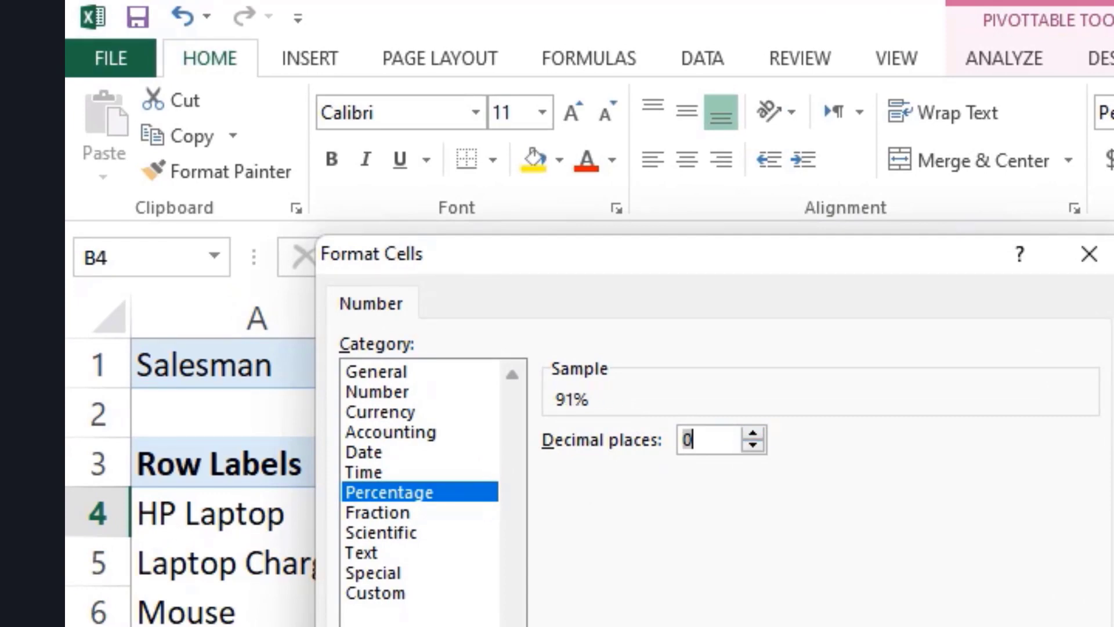
{"action": "left_click", "coordinate": [878, 547]}
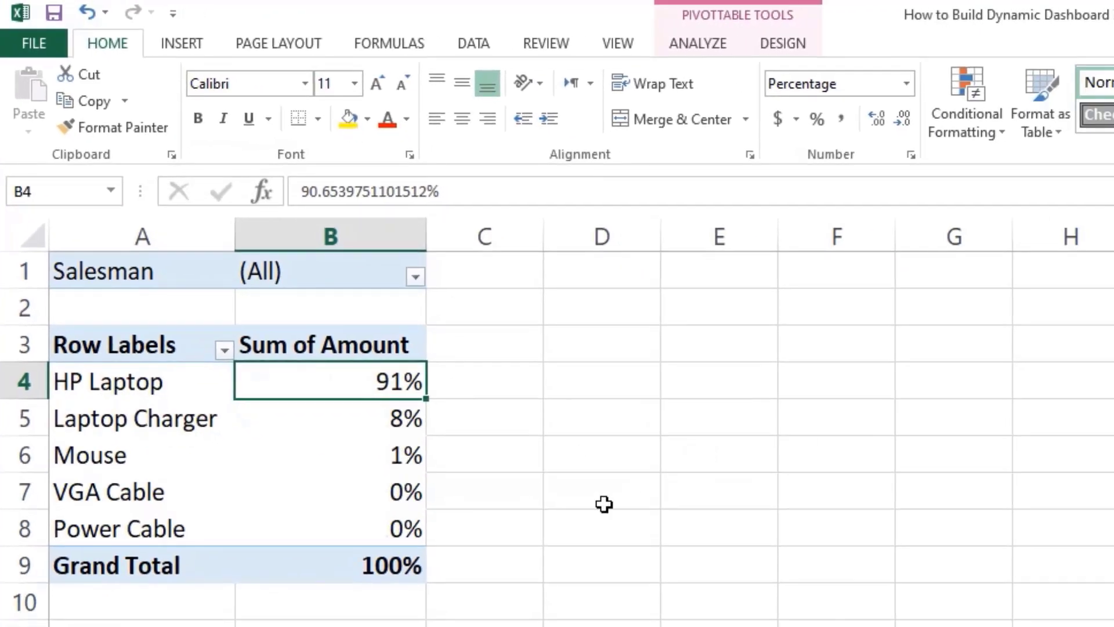
{"action": "left_click", "coordinate": [604, 504]}
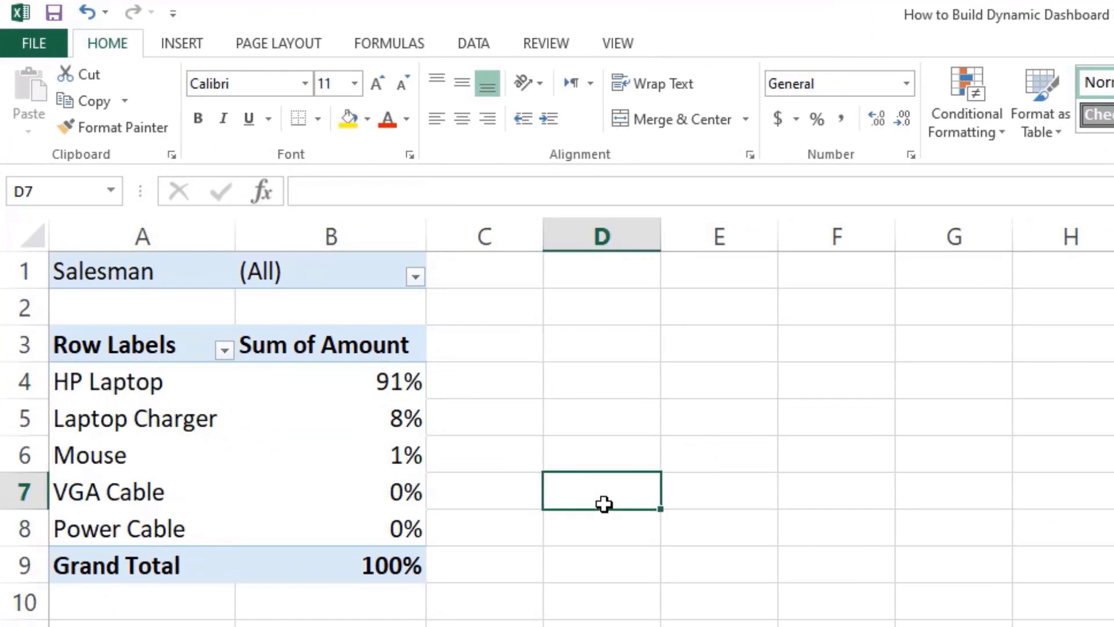
Step: Center the percentages in B4:B9 both horizontally and vertically within their cells, including the Grand Total
{"action": "left_click_drag", "start_coordinate": [306, 383], "coordinate": [321, 510]}
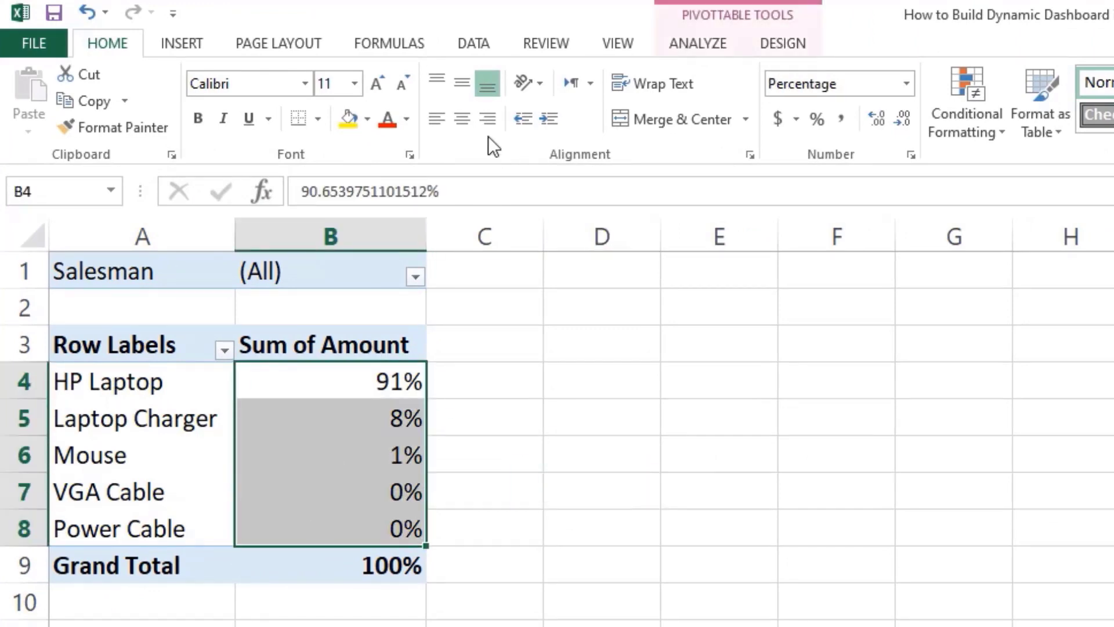
{"action": "left_click", "coordinate": [462, 119]}
{"action": "left_click", "coordinate": [462, 83]}
{"action": "left_click", "coordinate": [524, 404]}
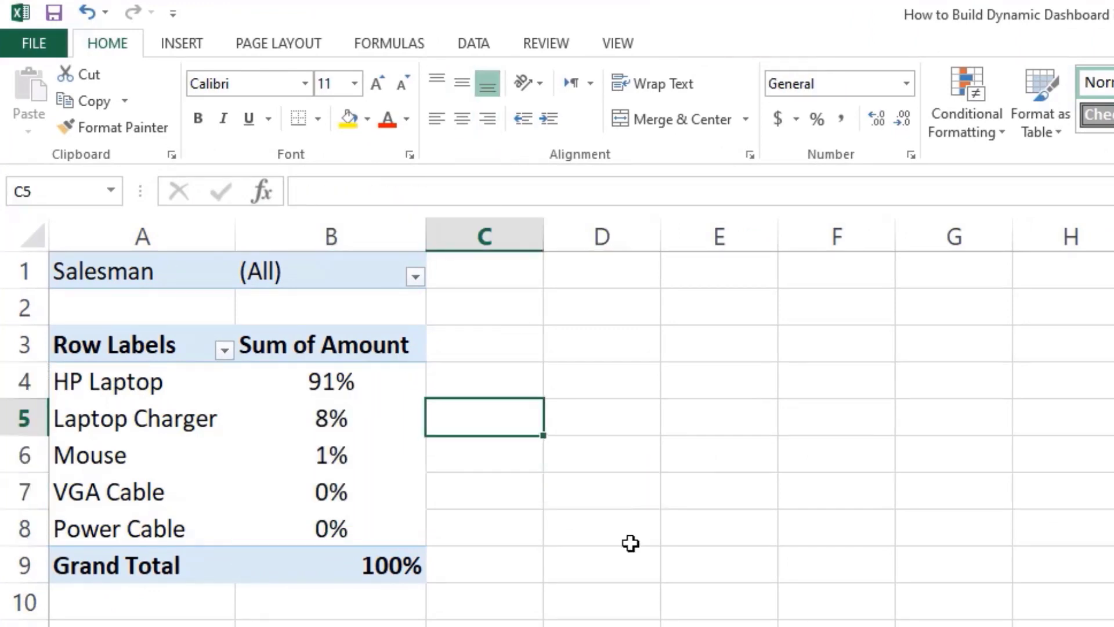
{"action": "left_click", "coordinate": [353, 564]}
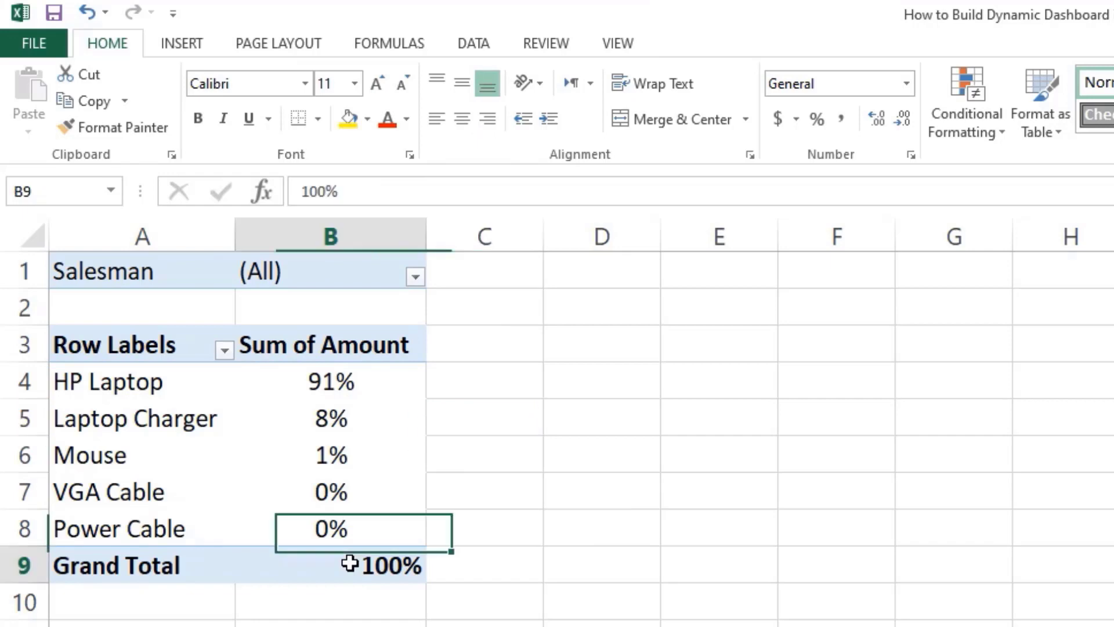
{"action": "left_click", "coordinate": [462, 119]}
{"action": "left_click", "coordinate": [464, 85]}
{"action": "left_click", "coordinate": [554, 553]}
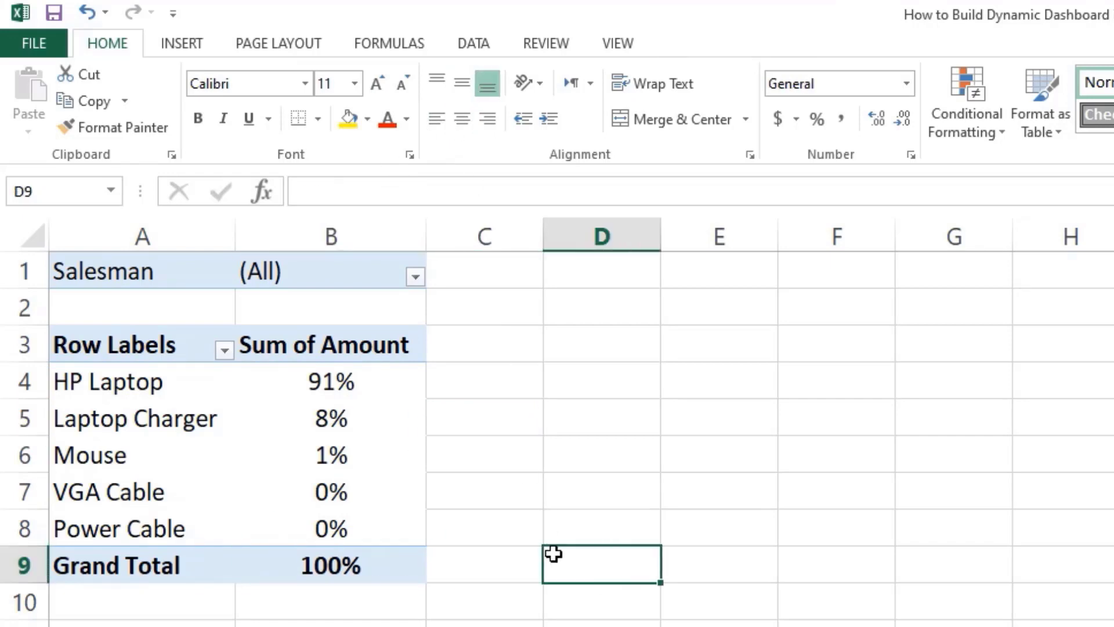
{"action": "left_click", "coordinate": [532, 438]}
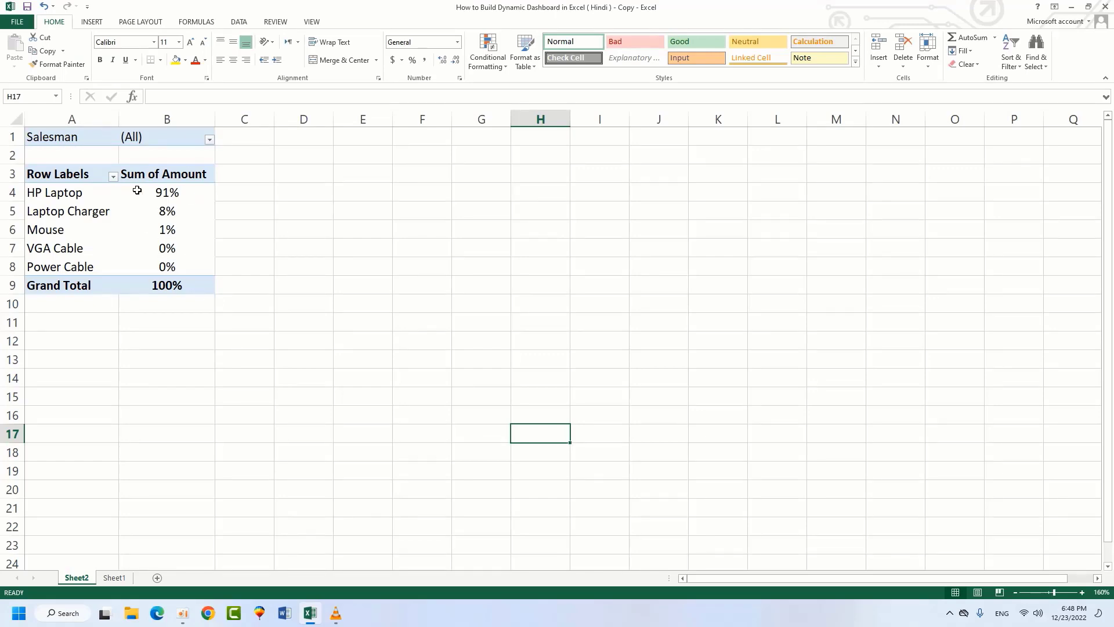
{"action": "left_click", "coordinate": [210, 141]}
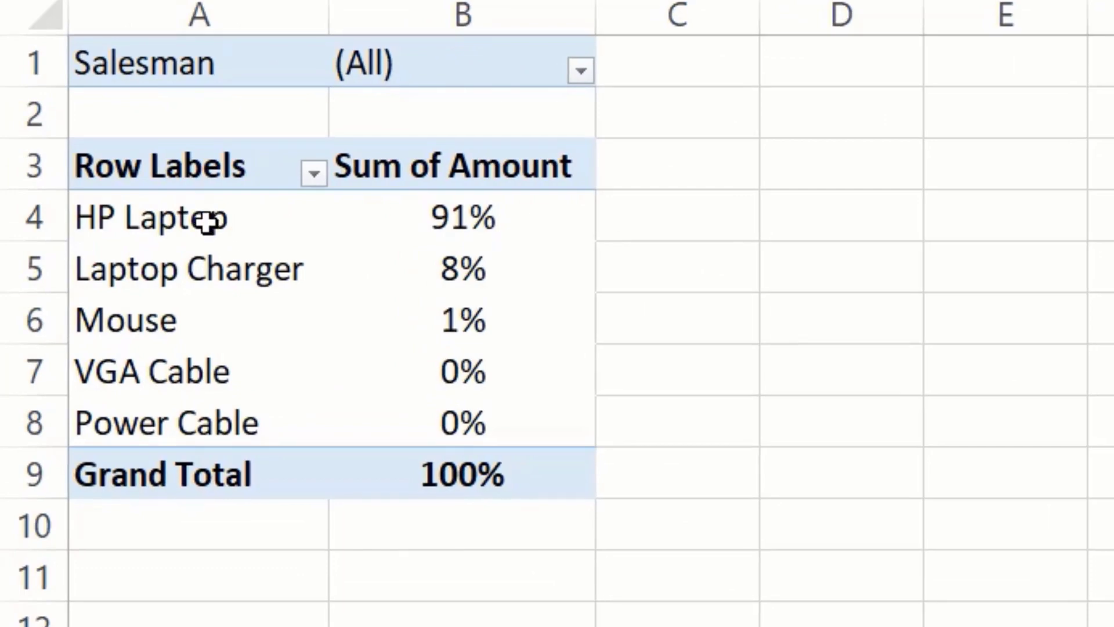
{"action": "left_click_drag", "start_coordinate": [211, 219], "coordinate": [179, 422]}
{"action": "left_click_drag", "start_coordinate": [450, 219], "coordinate": [446, 419]}
Step: Insert a blank doughnut chart on the sheet, starting from an empty cell outside the PivotTable
{"action": "left_click", "coordinate": [1097, 423]}
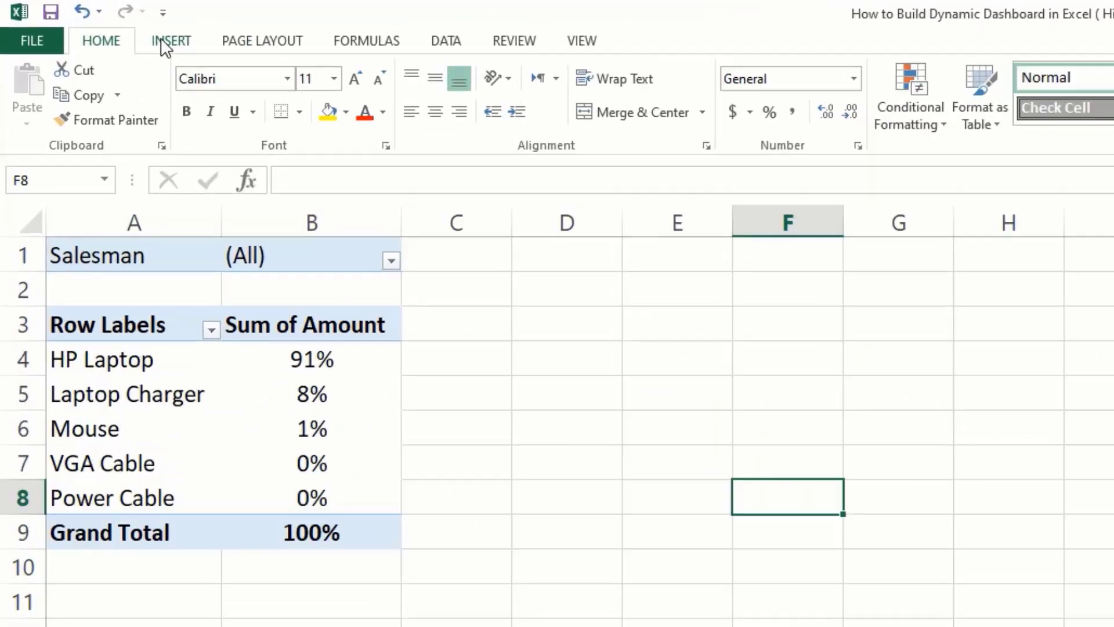
{"action": "left_click", "coordinate": [88, 24]}
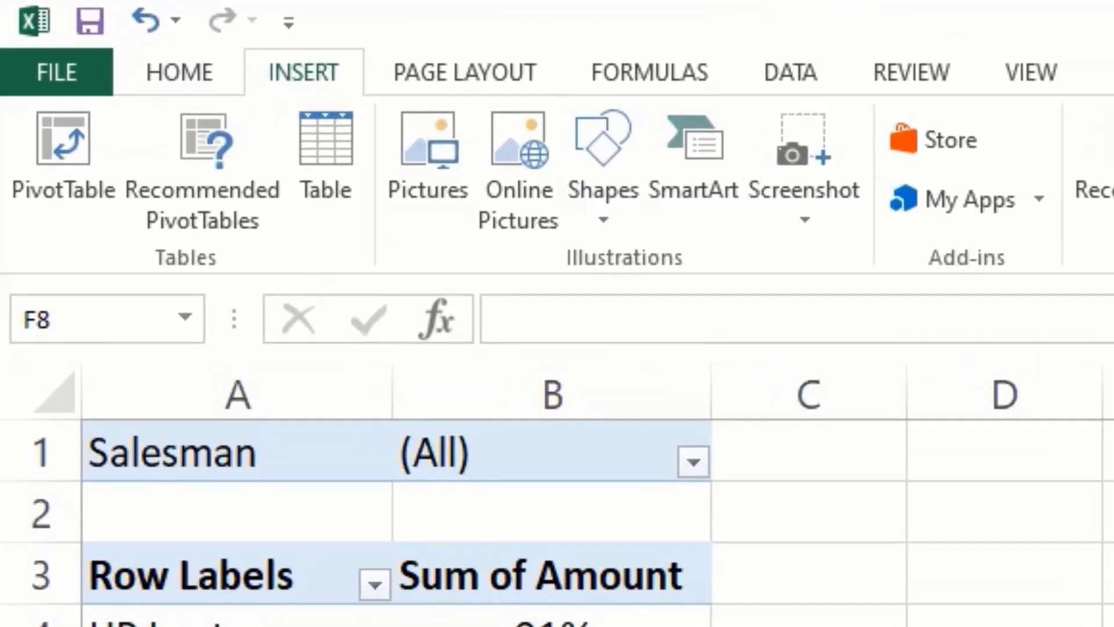
{"action": "left_click", "coordinate": [215, 618]}
{"action": "left_click", "coordinate": [214, 626]}
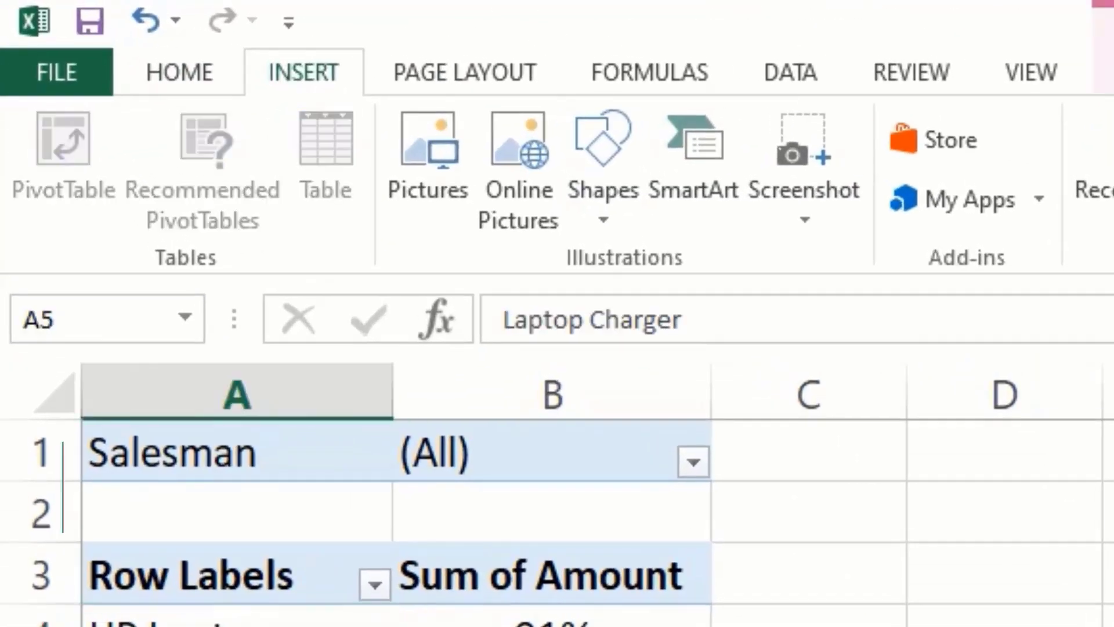
{"action": "left_click", "coordinate": [1004, 626]}
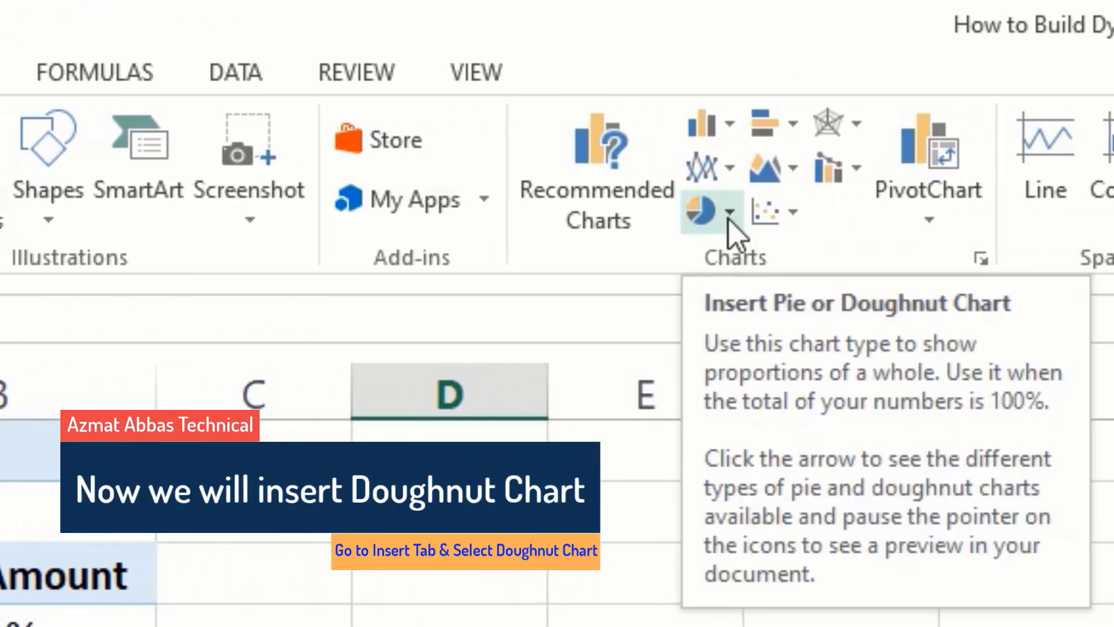
{"action": "left_click", "coordinate": [729, 214]}
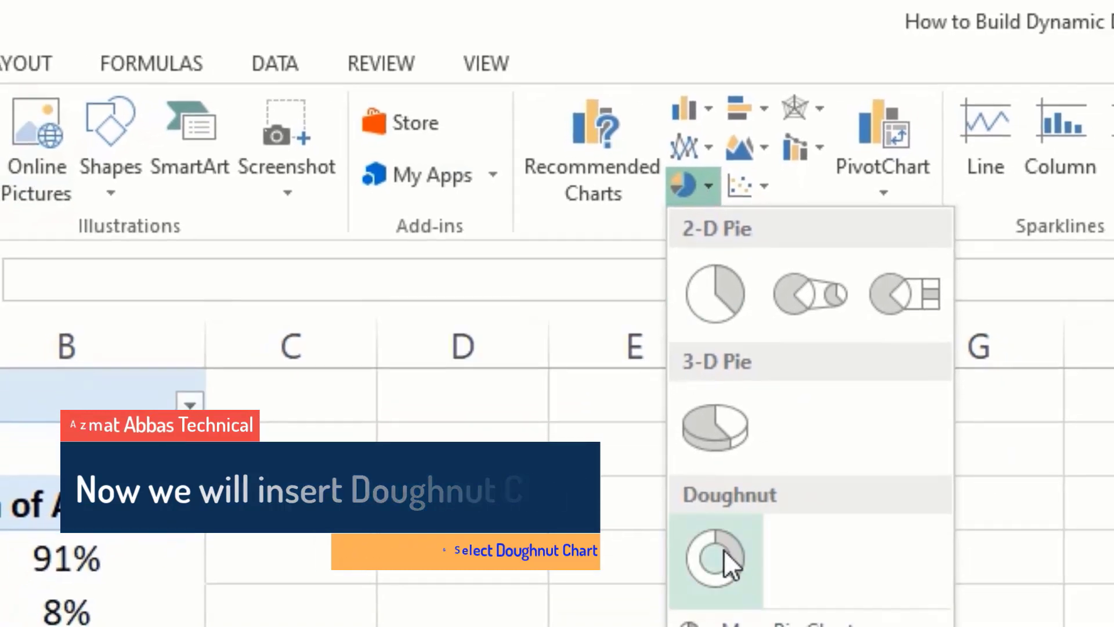
{"action": "left_click", "coordinate": [723, 549]}
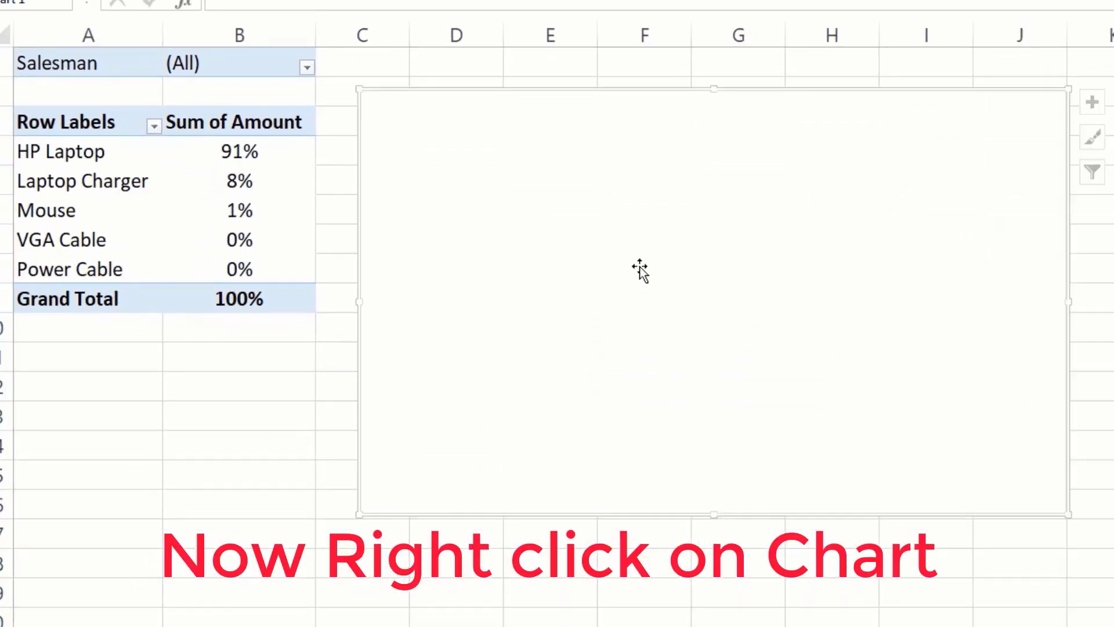
Step: Add an unnamed data series to the blank doughnut chart, with seventeen comma-separated 1s as its series values
{"action": "right_click", "coordinate": [684, 227]}
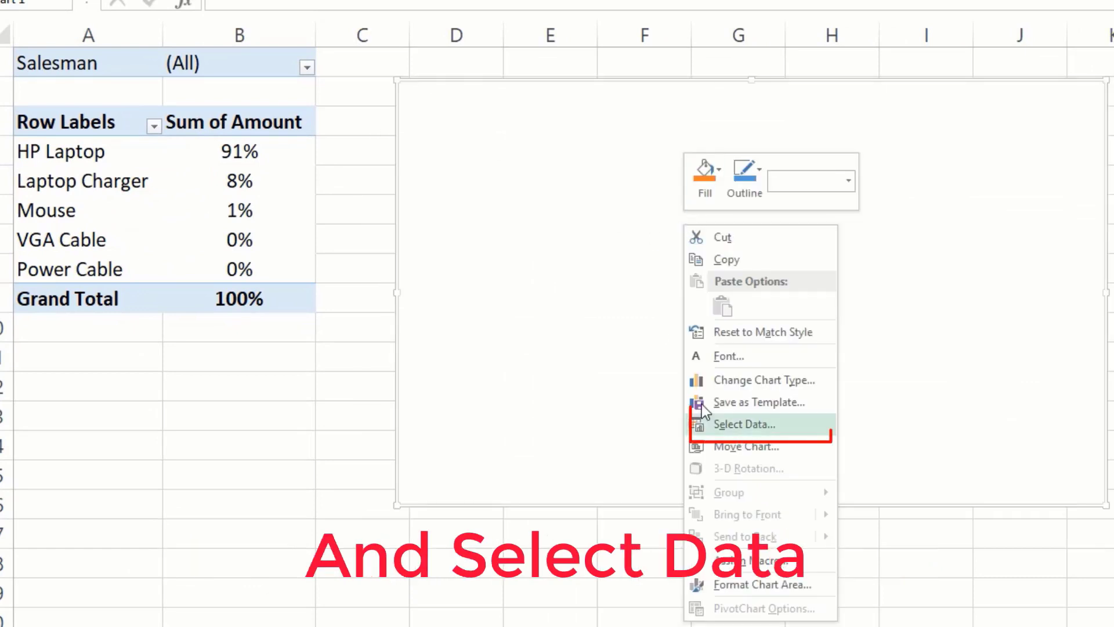
{"action": "left_click", "coordinate": [741, 427]}
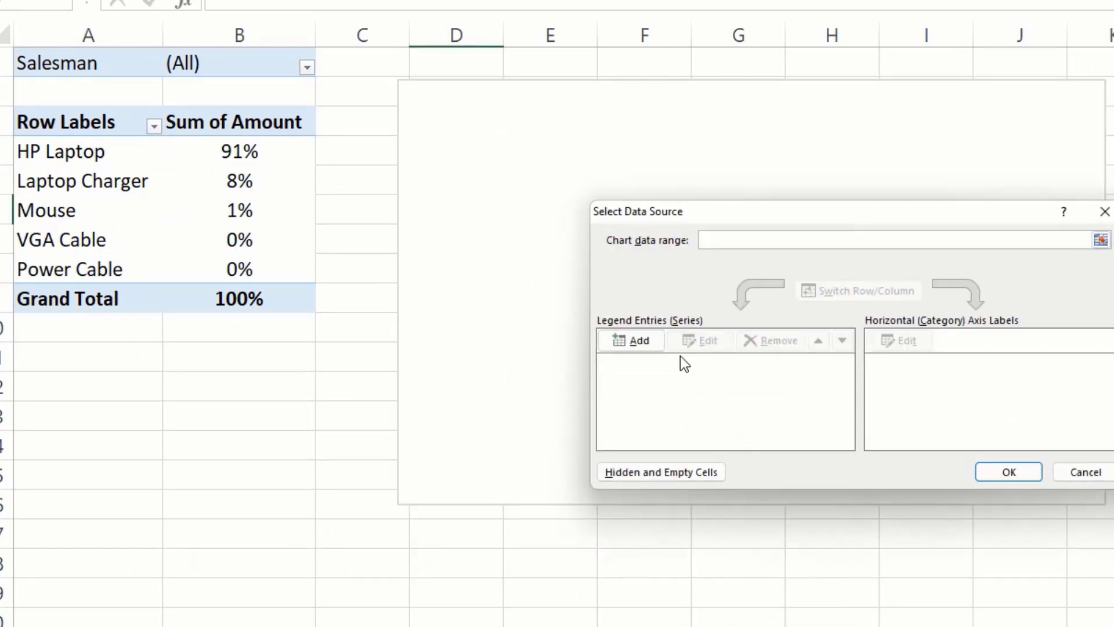
{"action": "left_click", "coordinate": [649, 340]}
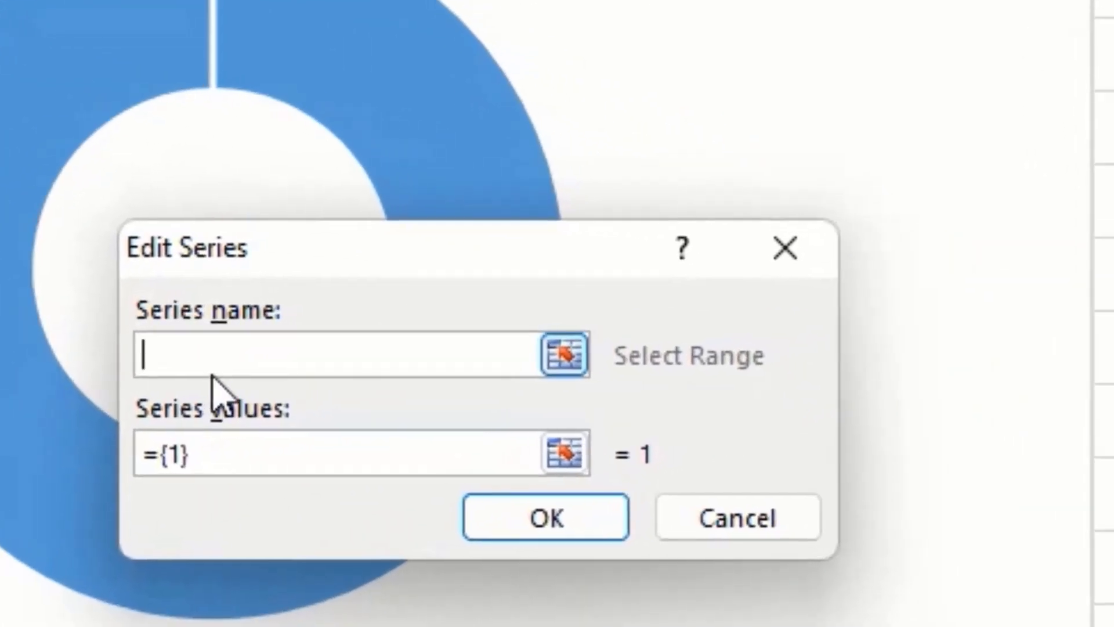
{"action": "left_click", "coordinate": [242, 452]}
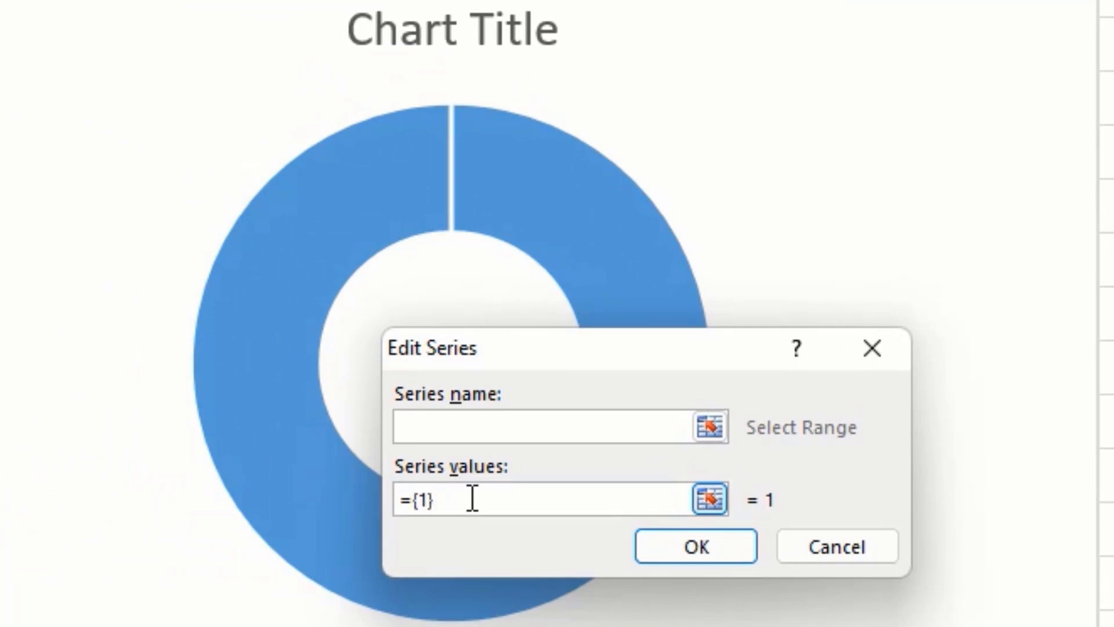
{"action": "left_click", "coordinate": [465, 421]}
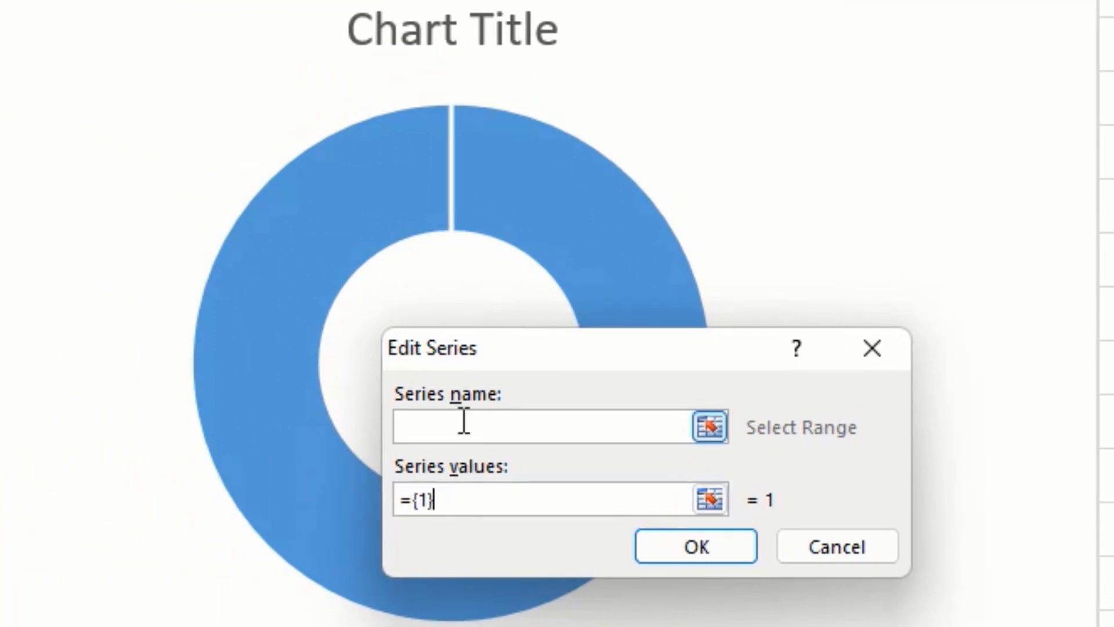
{"action": "left_click", "coordinate": [462, 500]}
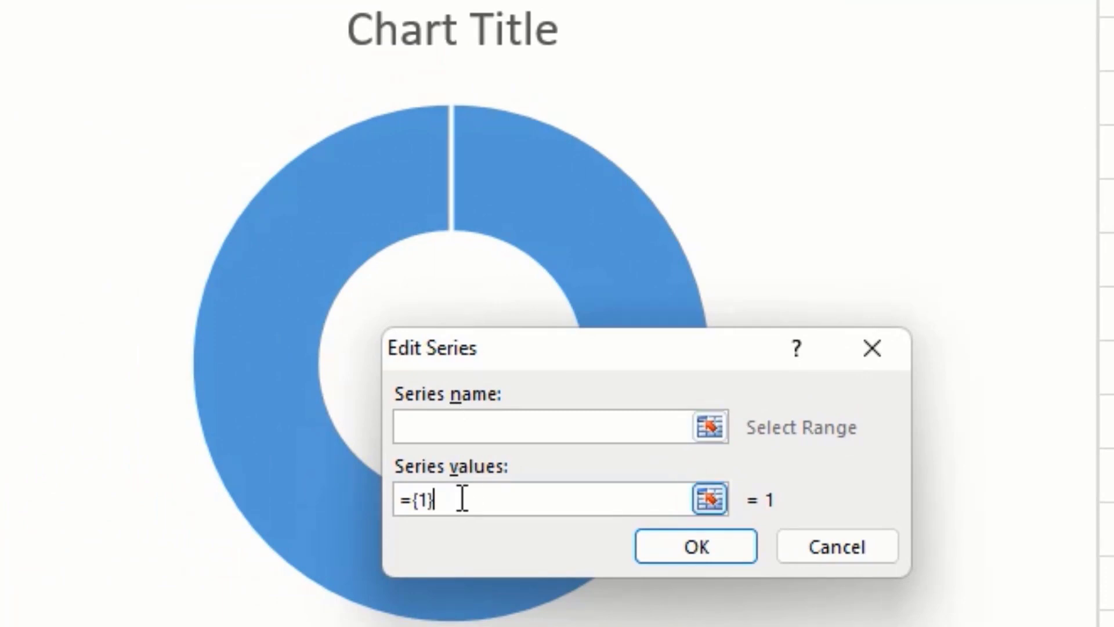
{"action": "key", "text": "BackSpace"}
{"action": "key", "text": "BackSpace"}
{"action": "key", "text": "BackSpace"}
{"action": "type", "text": "1"}
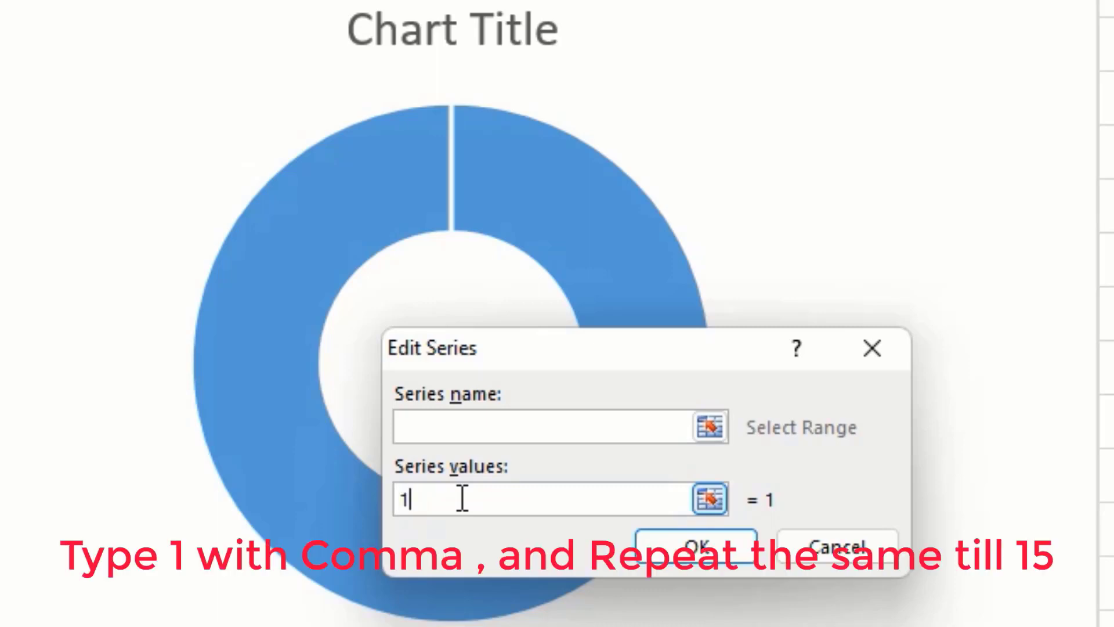
{"action": "type", "text": ",1,1,1,1,1,1,1,1,1,1,1,1,1,1,1,"}
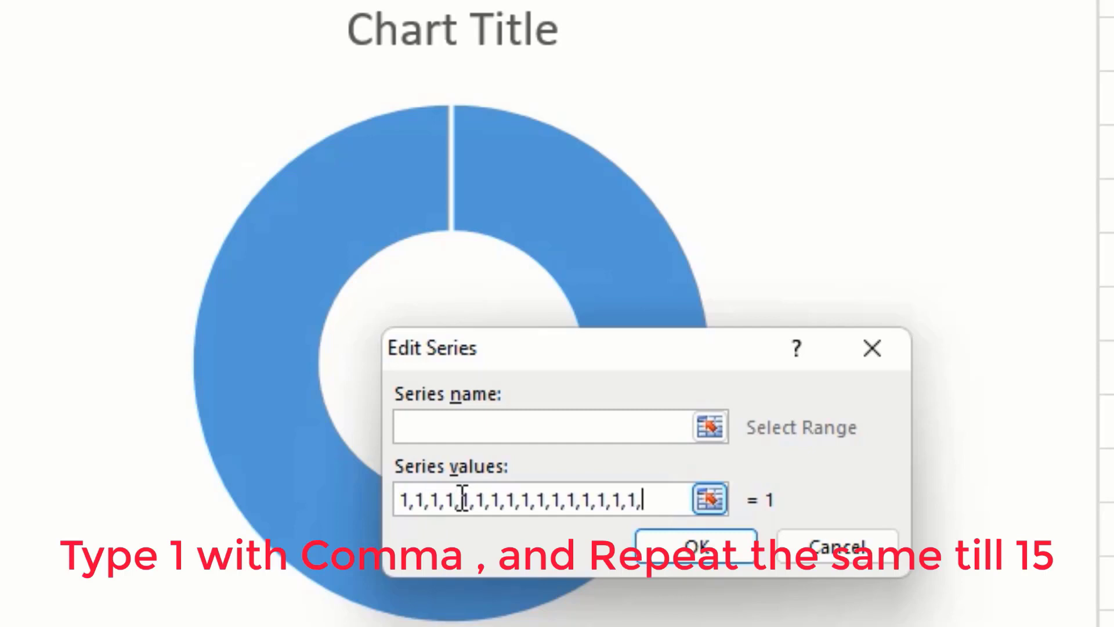
{"action": "type", "text": "1"}
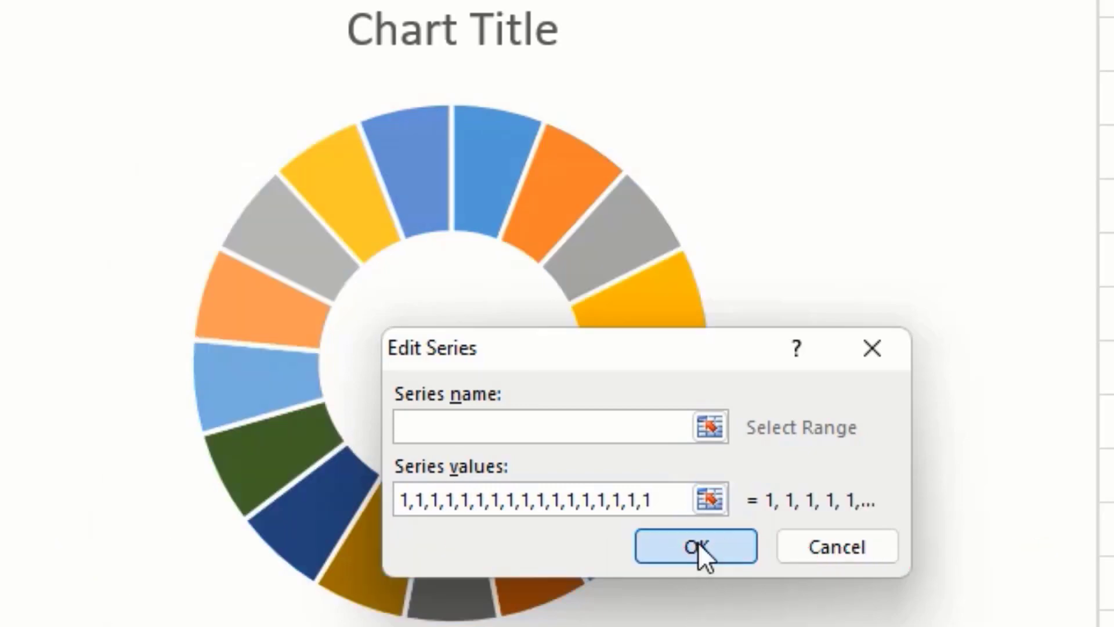
{"action": "left_click", "coordinate": [698, 546]}
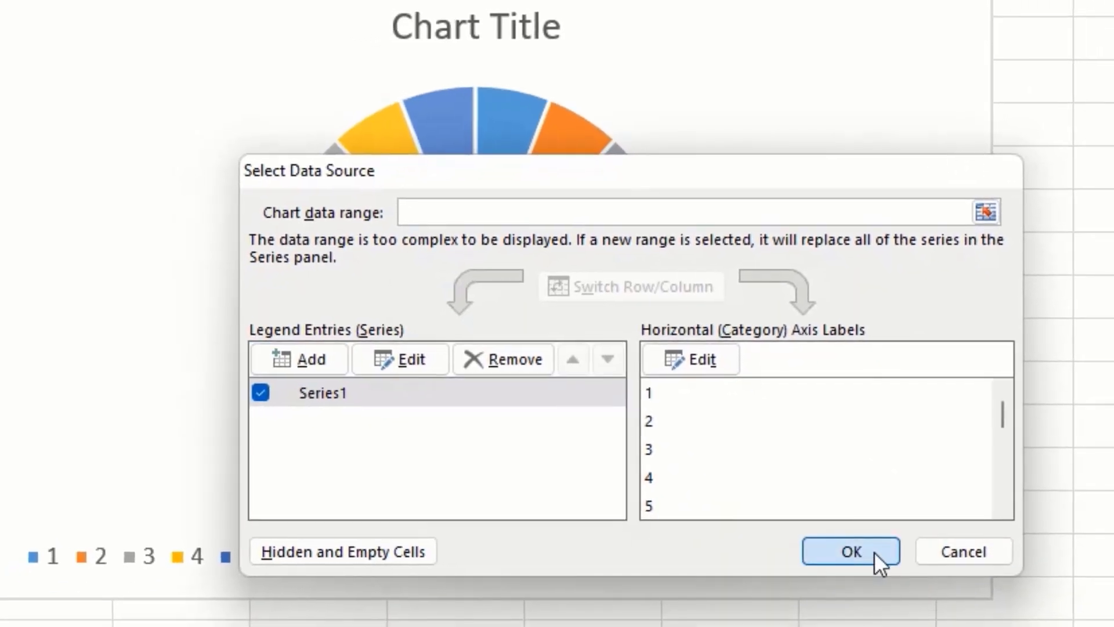
{"action": "left_click", "coordinate": [875, 553]}
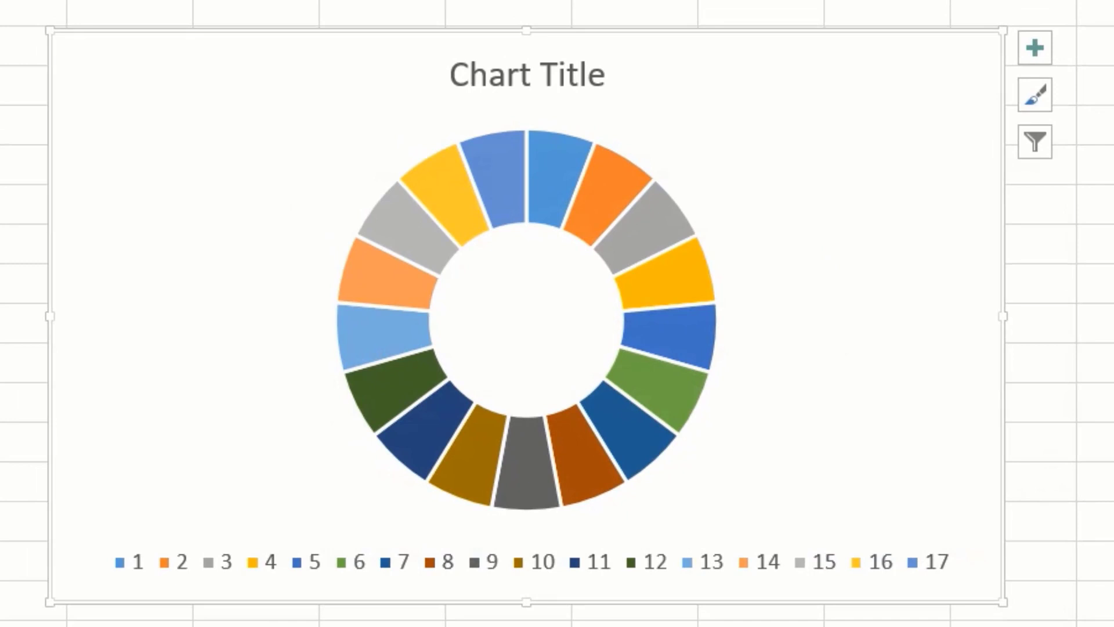
Step: Remove the legend and the title from the doughnut chart
{"action": "left_click", "coordinate": [568, 563]}
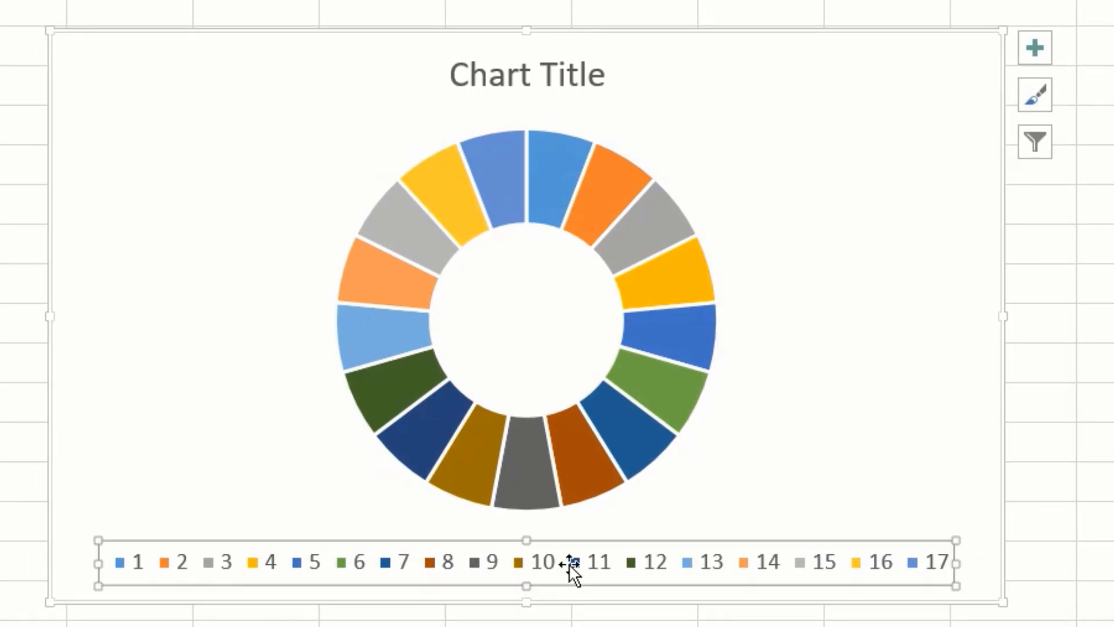
{"action": "key", "text": "Delete"}
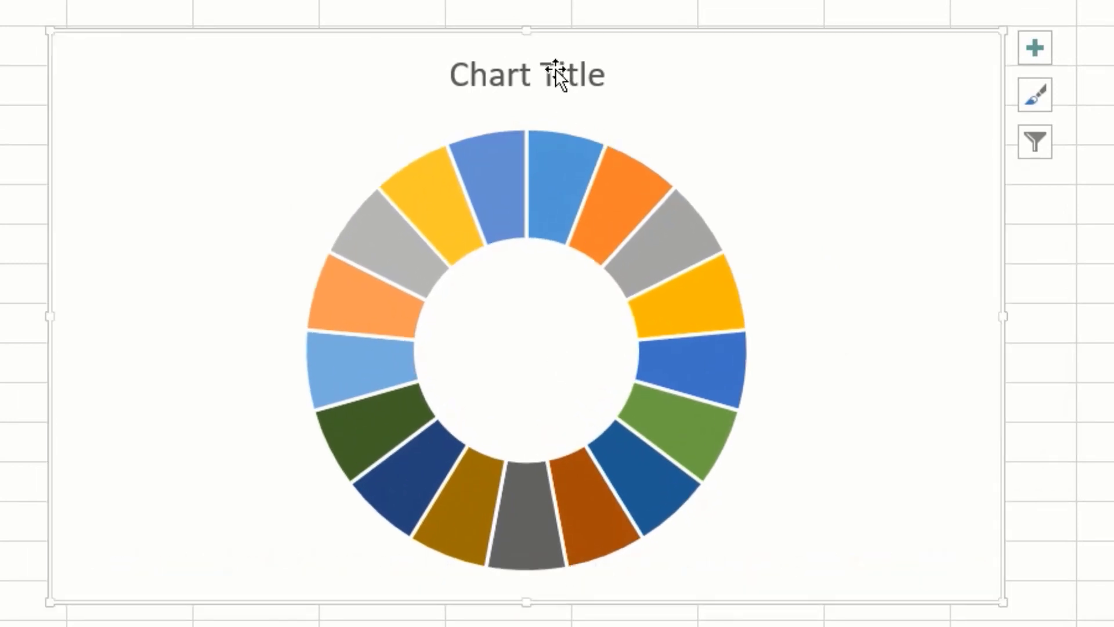
{"action": "left_click", "coordinate": [556, 73]}
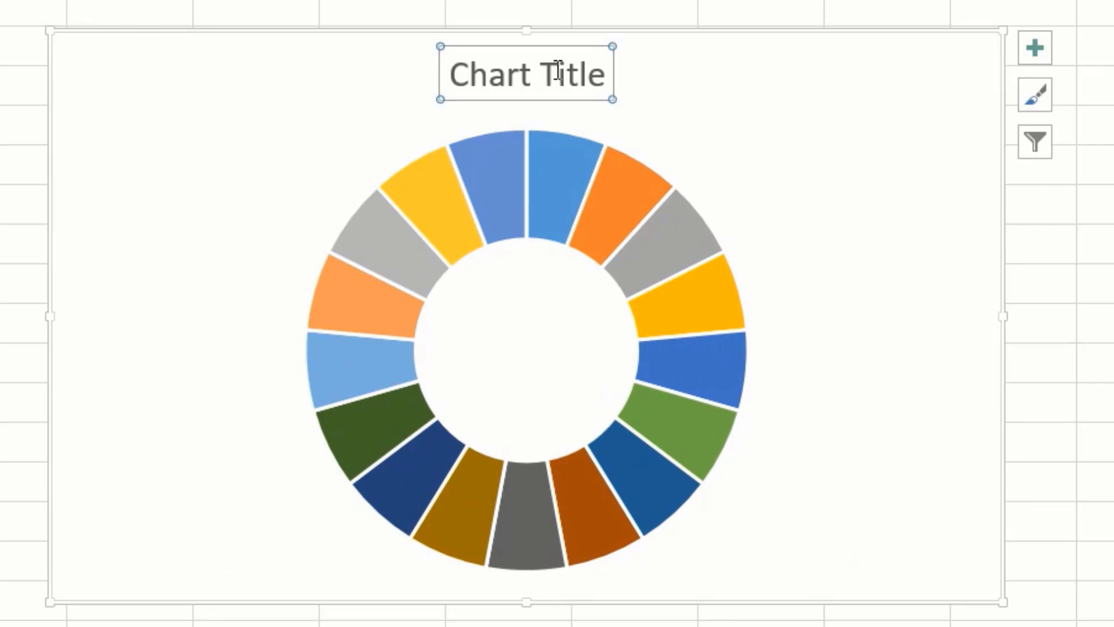
{"action": "left_click", "coordinate": [1044, 48]}
{"action": "left_click", "coordinate": [989, 103]}
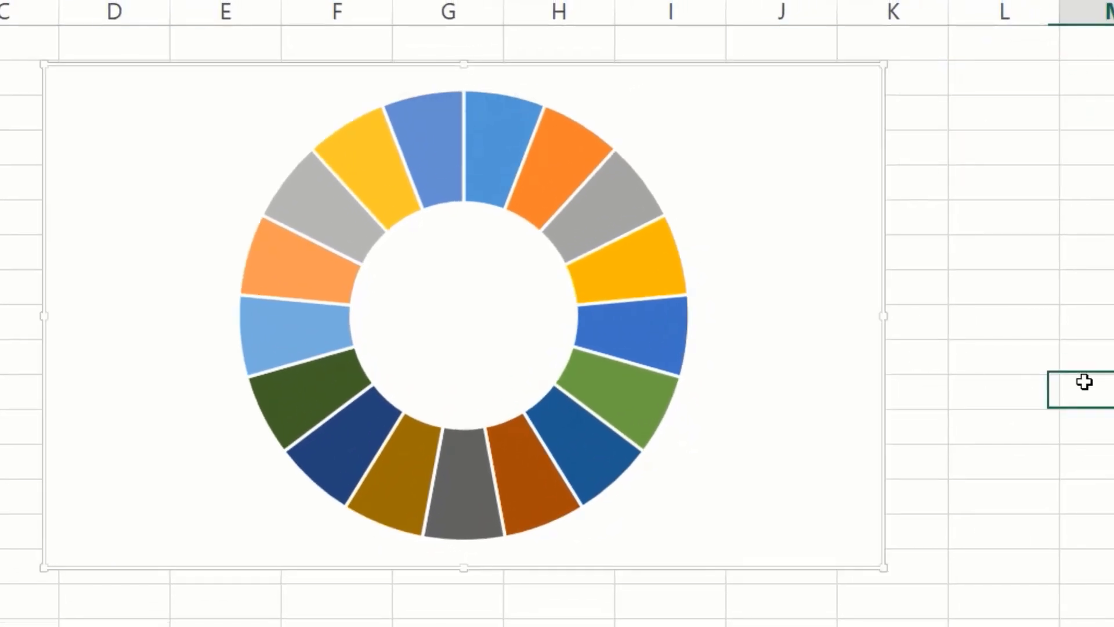
Step: Apply the Doughnut chart type again with the existing chart selected
{"action": "left_click", "coordinate": [473, 257]}
{"action": "left_click", "coordinate": [650, 69]}
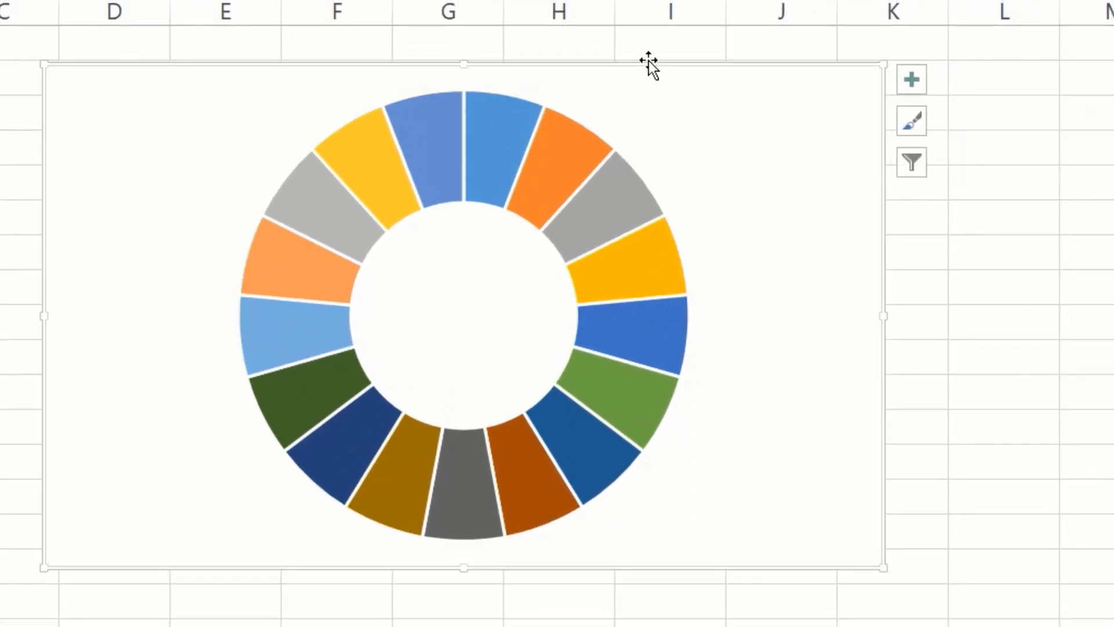
{"action": "left_click", "coordinate": [85, 625]}
{"action": "left_click", "coordinate": [186, 135]}
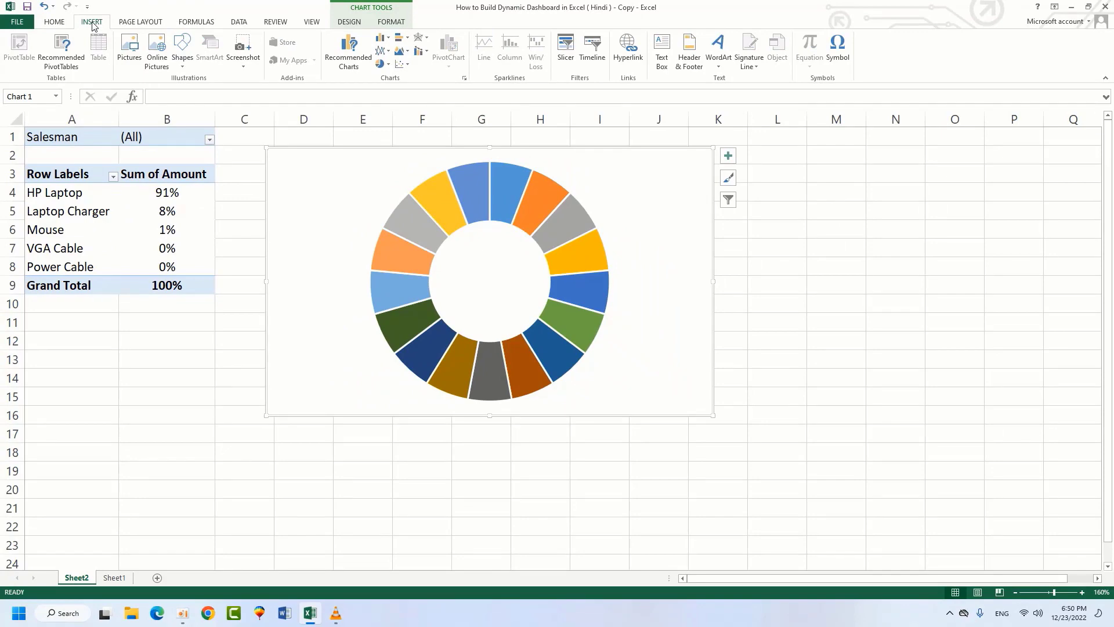
{"action": "left_click", "coordinate": [383, 64]}
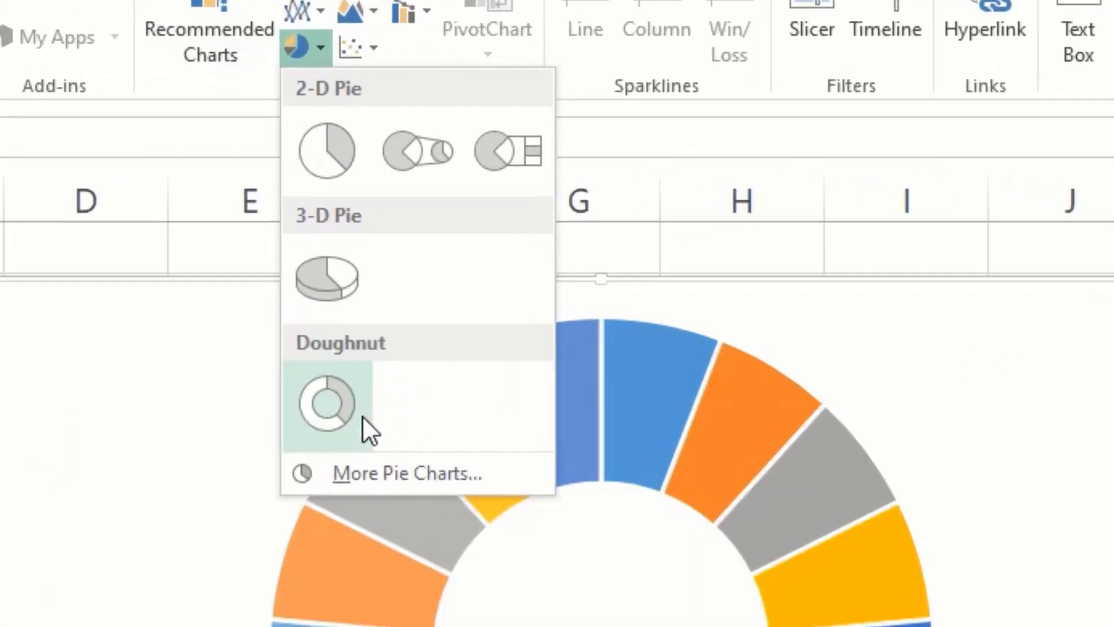
{"action": "left_click", "coordinate": [361, 420]}
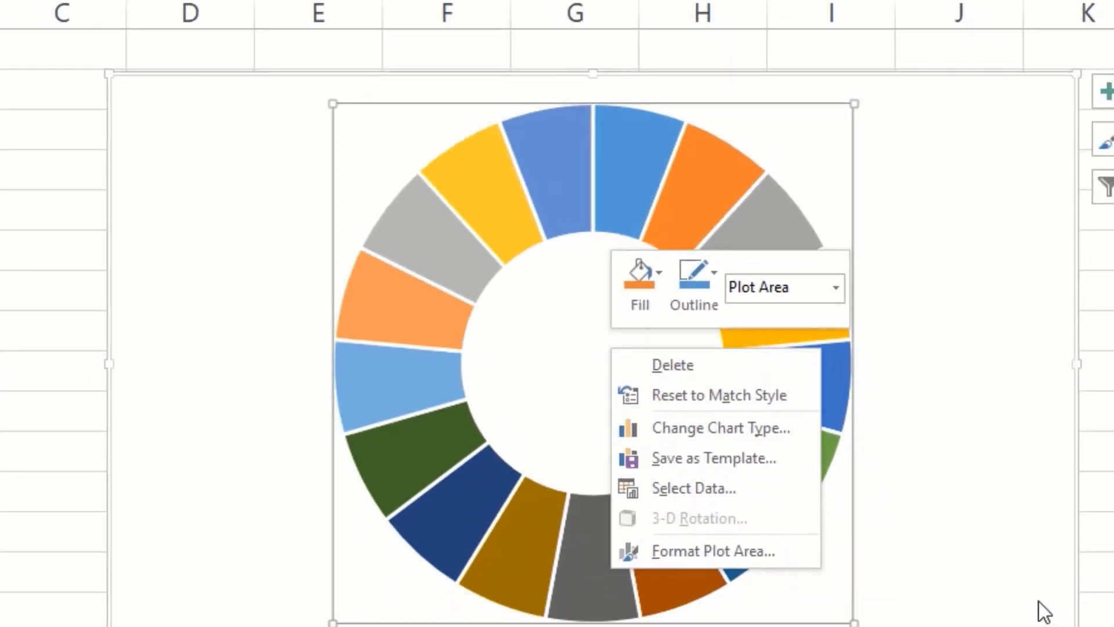
{"action": "left_click", "coordinate": [988, 503]}
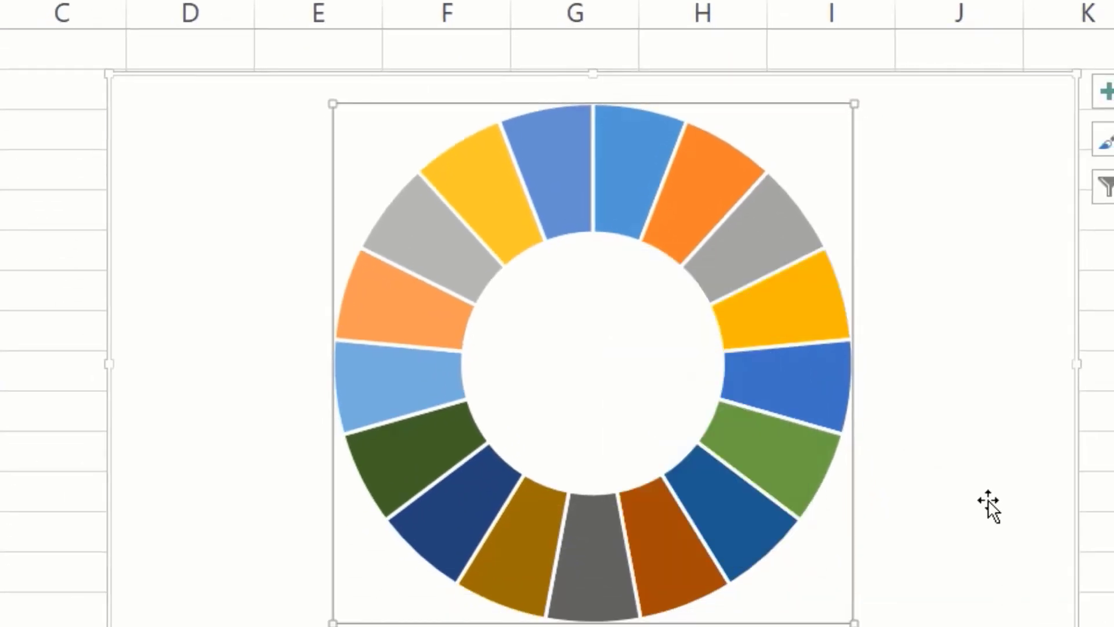
{"action": "left_click", "coordinate": [992, 500]}
{"action": "right_click", "coordinate": [991, 500]}
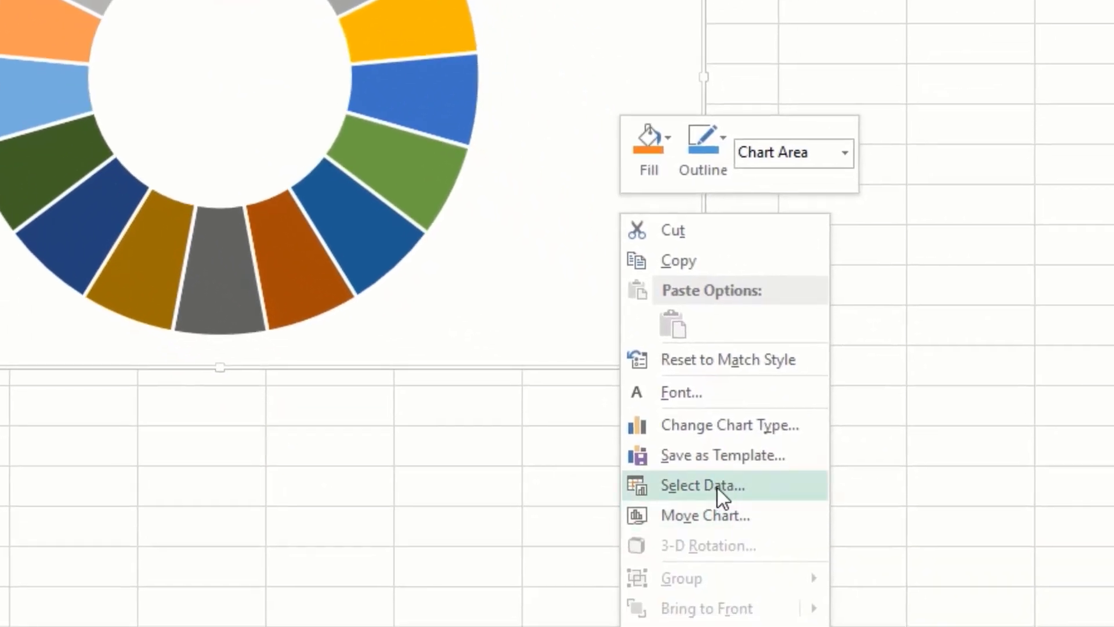
{"action": "left_click", "coordinate": [717, 489]}
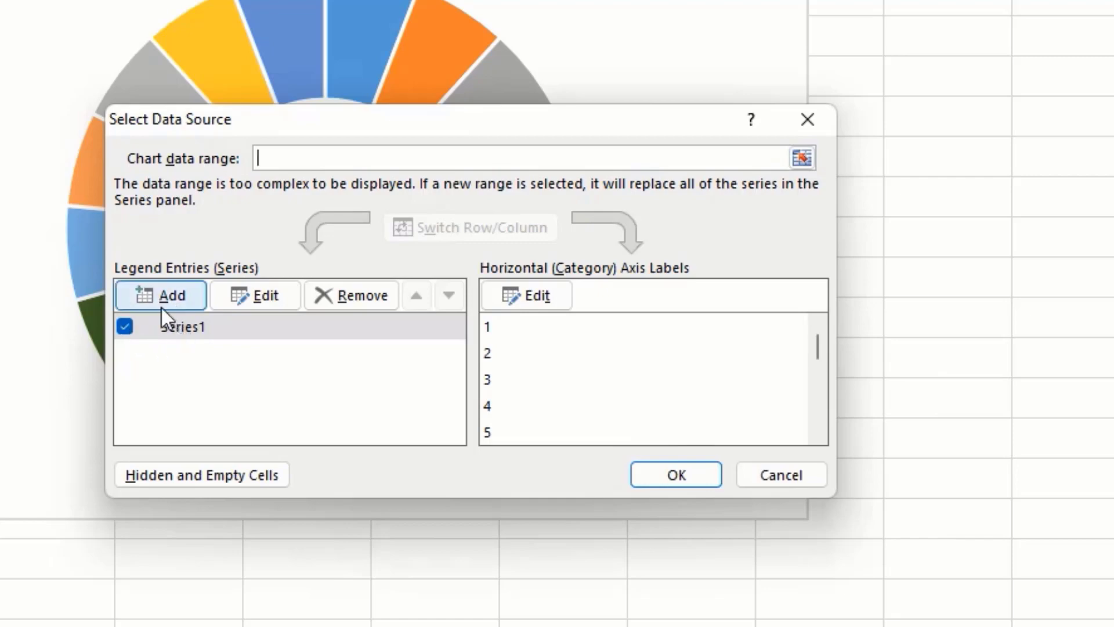
{"action": "left_click", "coordinate": [171, 294]}
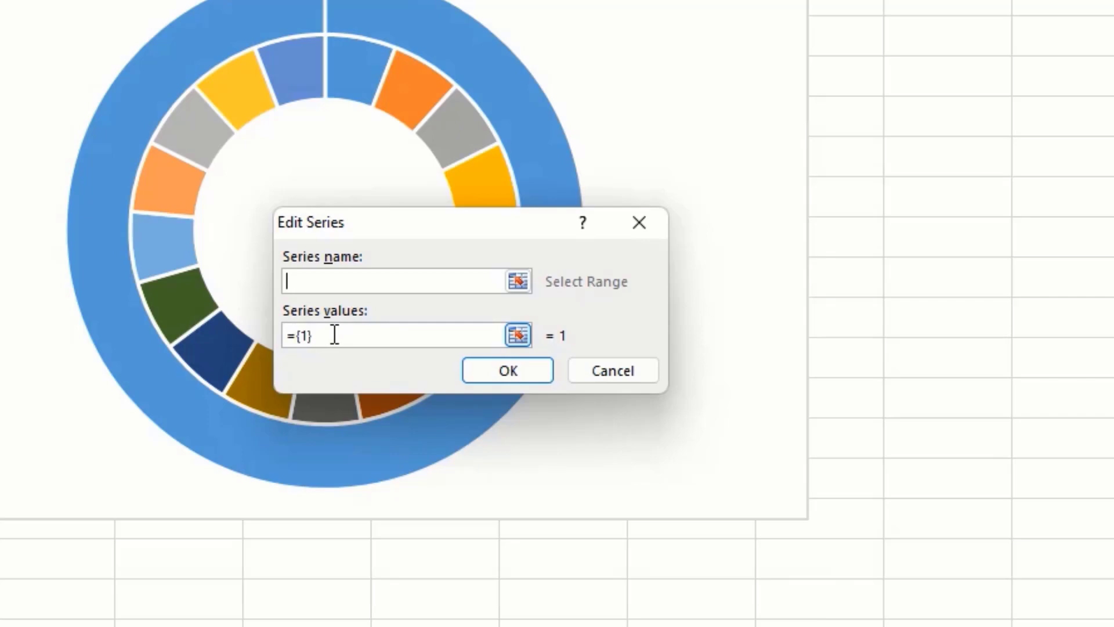
{"action": "left_click", "coordinate": [614, 371]}
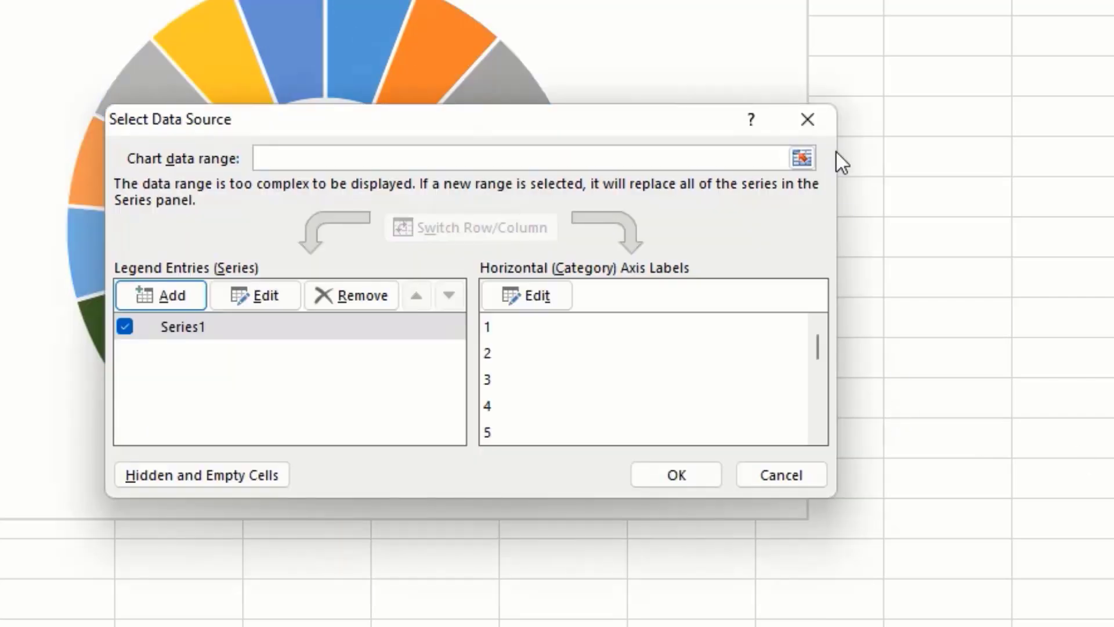
{"action": "left_click", "coordinate": [807, 119]}
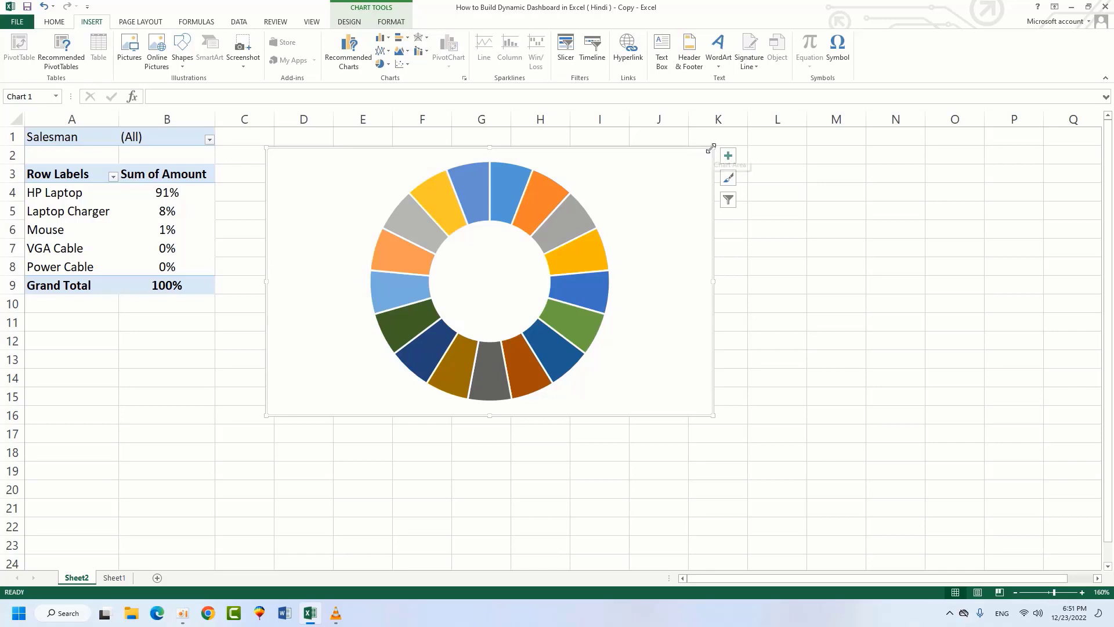
Step: Shrink the doughnut chart to about four columns by nine rows and place it beside the PivotTable, starting at row 3
{"action": "left_click_drag", "start_coordinate": [713, 148], "coordinate": [604, 215]}
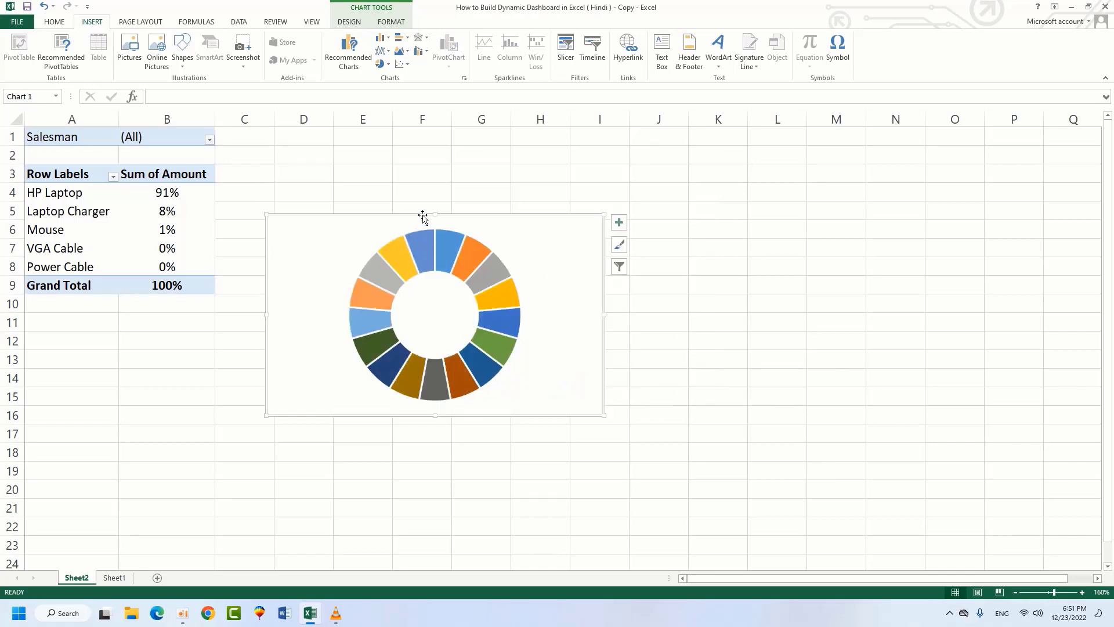
{"action": "left_click_drag", "start_coordinate": [423, 216], "coordinate": [388, 160]}
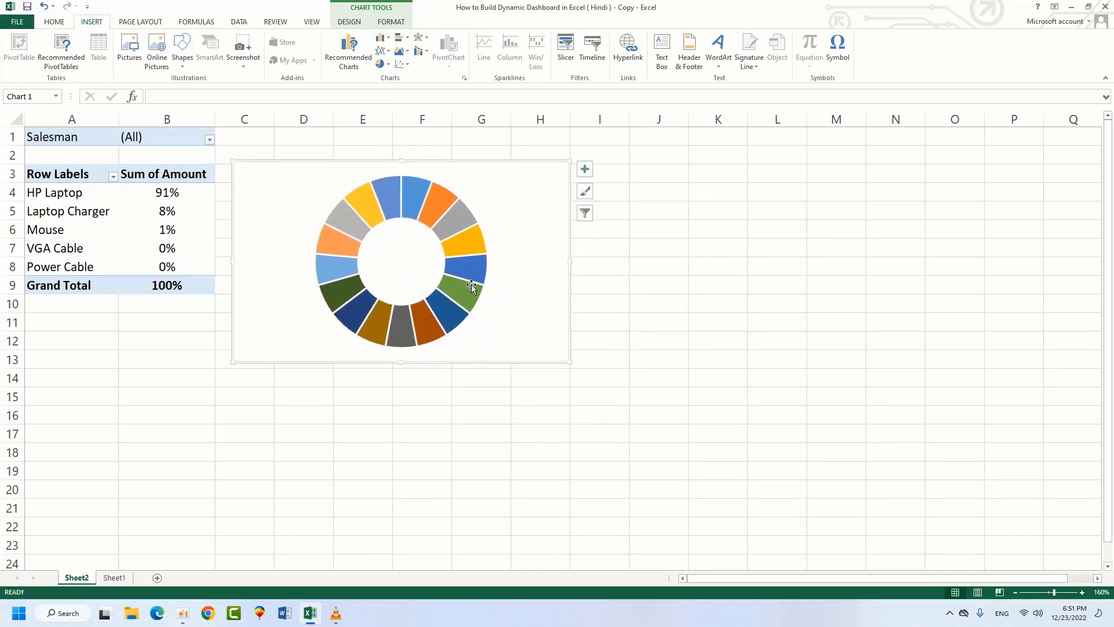
{"action": "left_click_drag", "start_coordinate": [569, 261], "coordinate": [513, 263]}
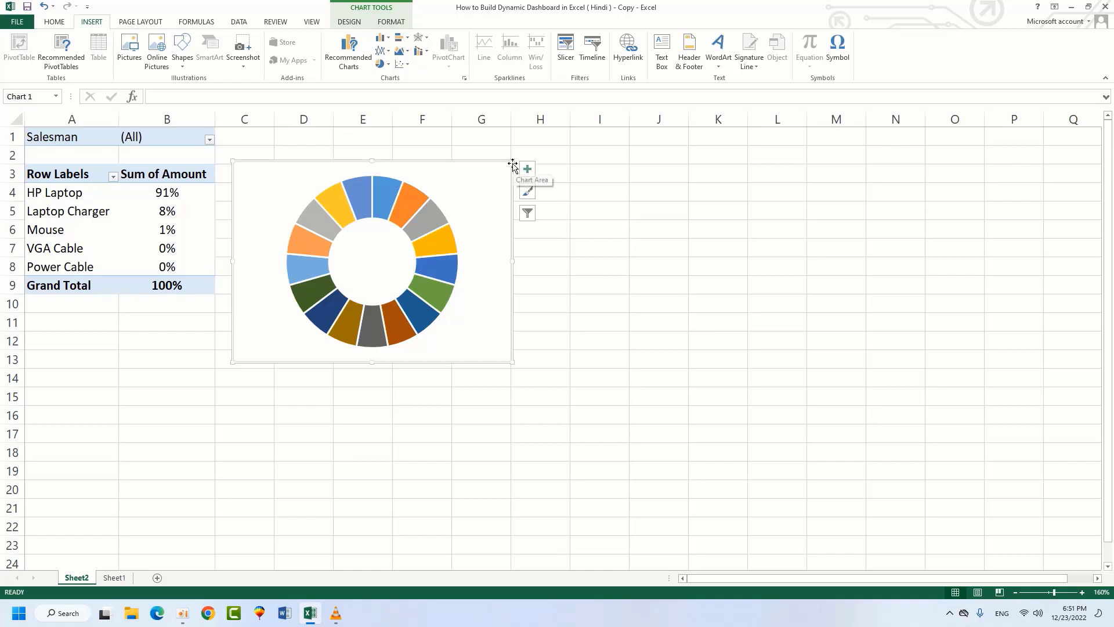
{"action": "left_click_drag", "start_coordinate": [513, 161], "coordinate": [389, 162]}
{"action": "left_click", "coordinate": [644, 307]}
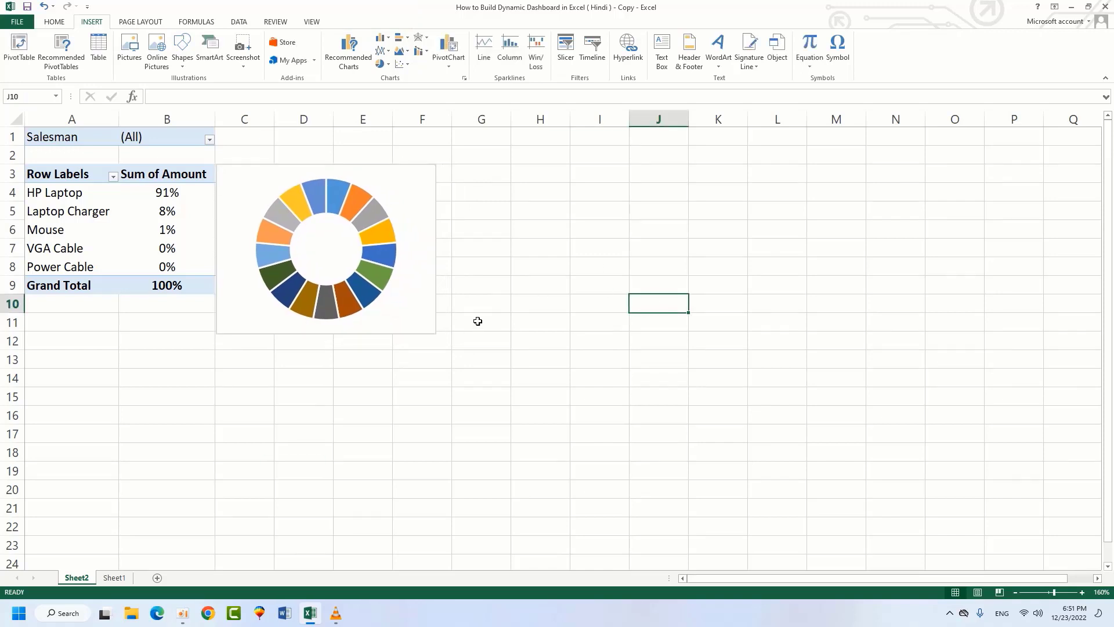
Step: Duplicate the doughnut chart twice and line up the copies in one row with the original
{"action": "left_click", "coordinate": [337, 204]}
{"action": "left_click", "coordinate": [359, 166]}
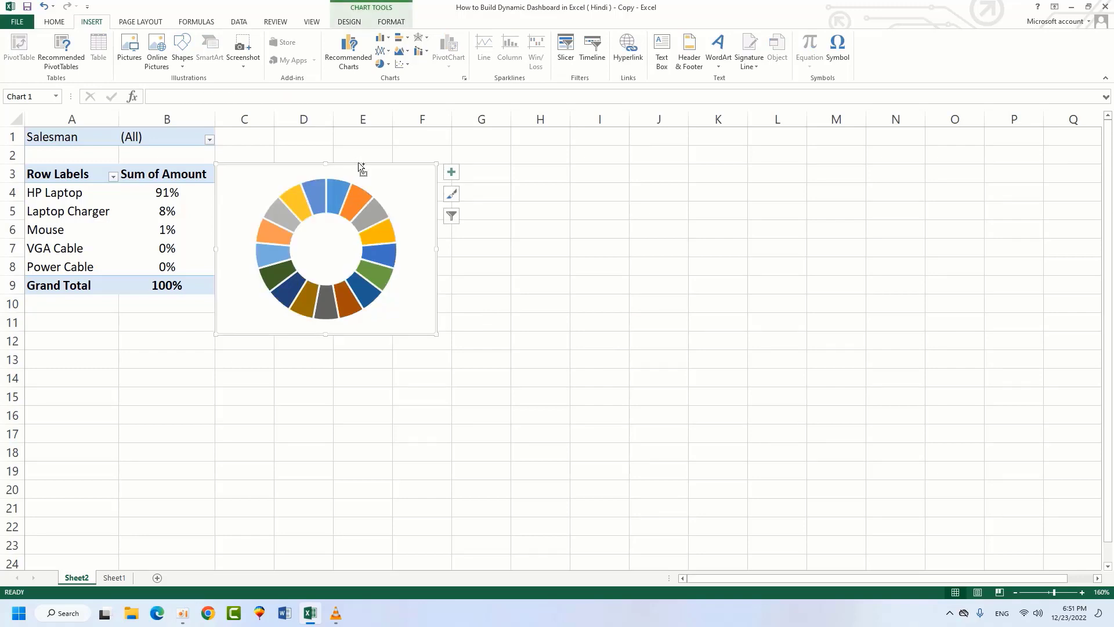
{"action": "key", "text": "ctrl+d"}
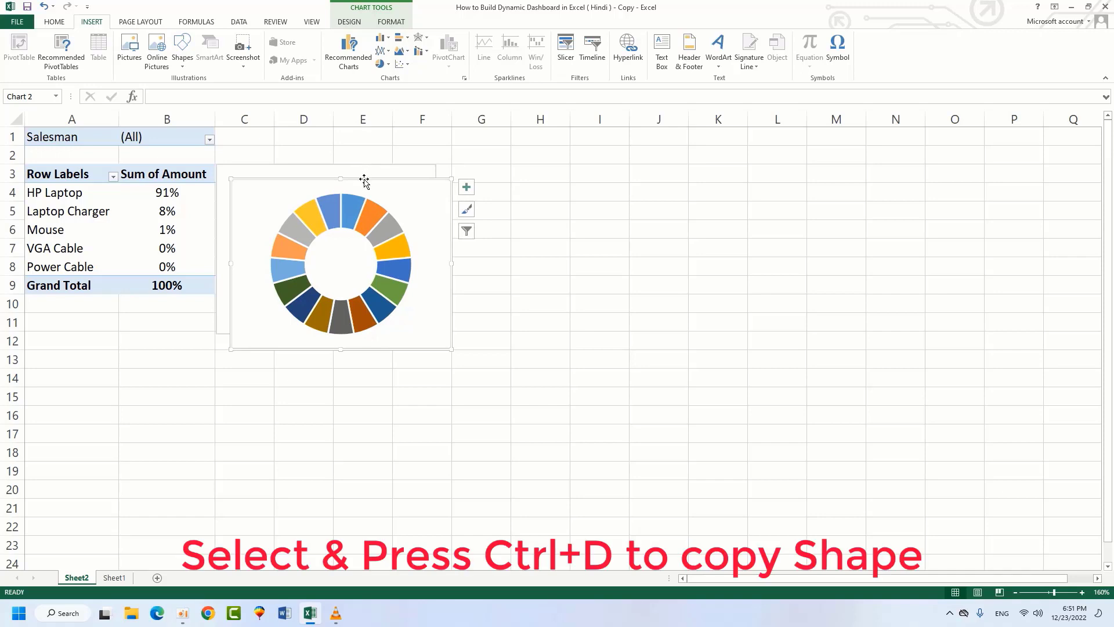
{"action": "left_click_drag", "start_coordinate": [364, 181], "coordinate": [582, 160]}
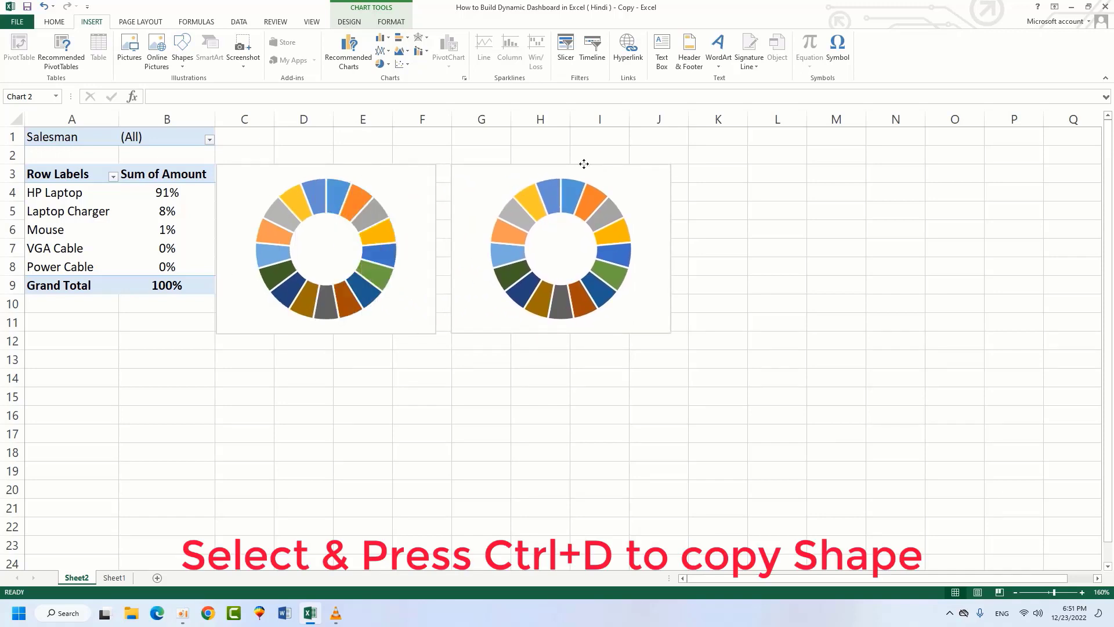
{"action": "key", "text": "ctrl+d"}
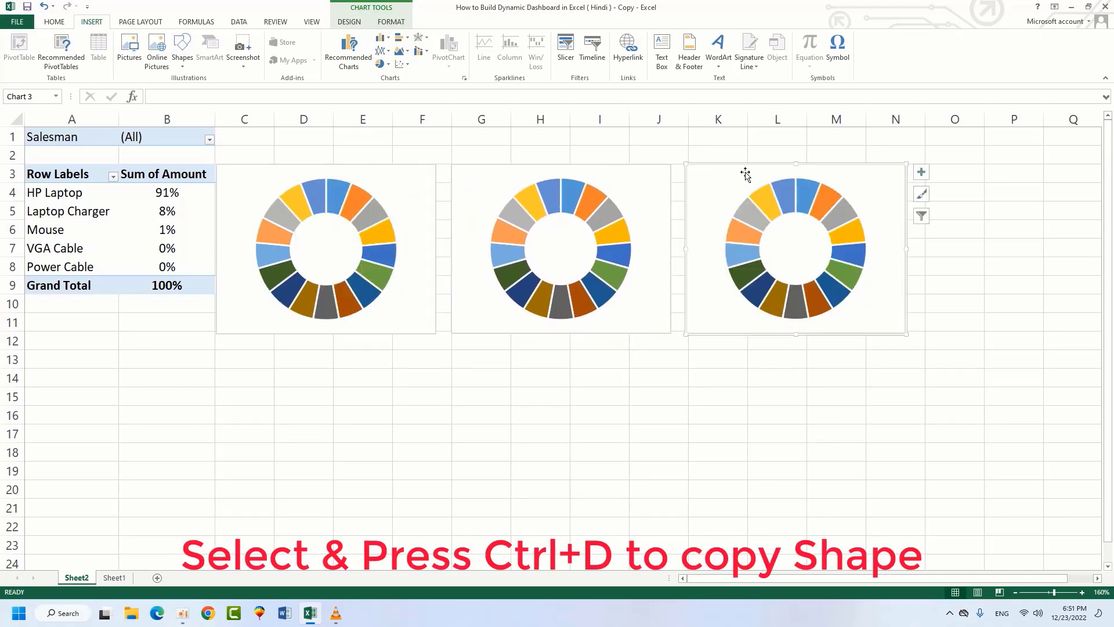
{"action": "key", "text": "Escape"}
Step: Make two more copies of the doughnut chart and arrange them as a second row beneath the first two charts
{"action": "left_click", "coordinate": [282, 167]}
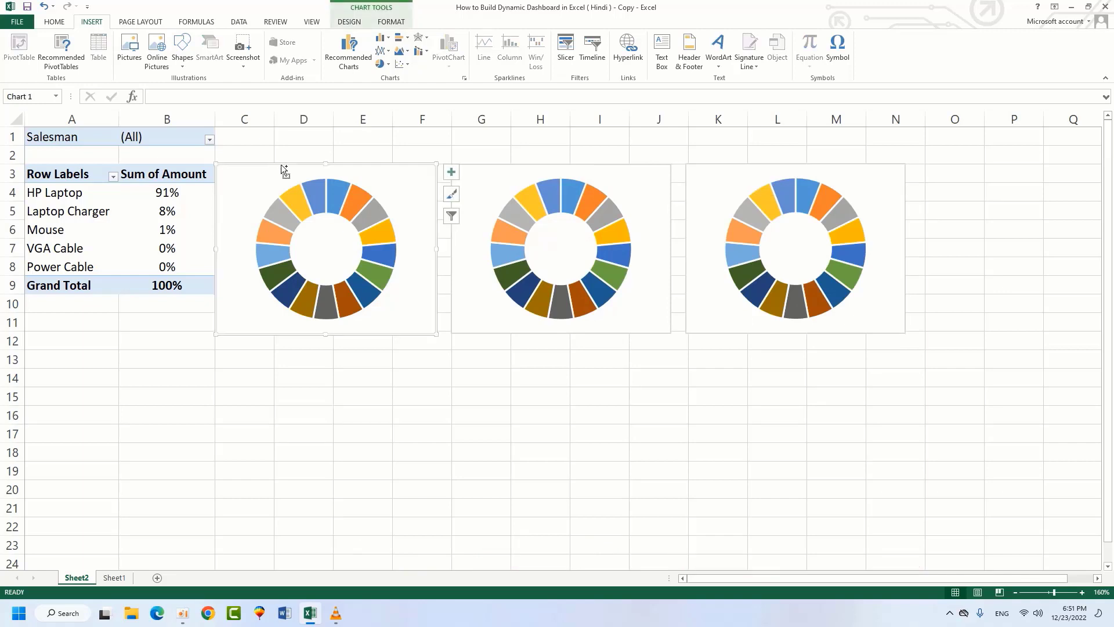
{"action": "key", "text": "ctrl+d"}
{"action": "left_click_drag", "start_coordinate": [317, 183], "coordinate": [301, 348]}
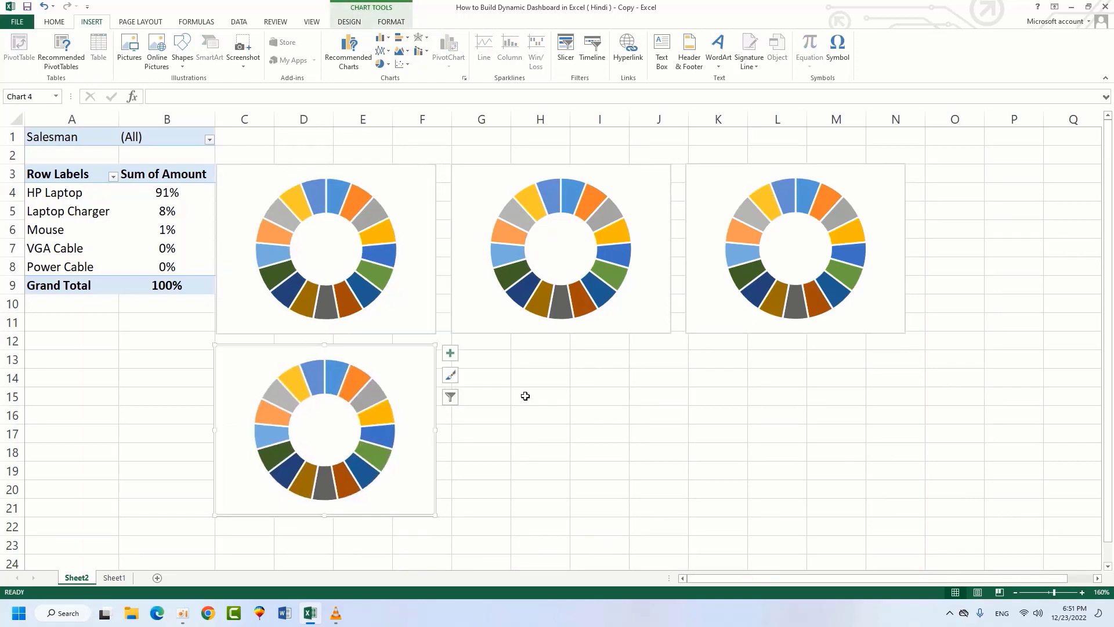
{"action": "key", "text": "ctrl+d"}
{"action": "left_click_drag", "start_coordinate": [372, 529], "coordinate": [610, 348]}
{"action": "key", "text": "Escape"}
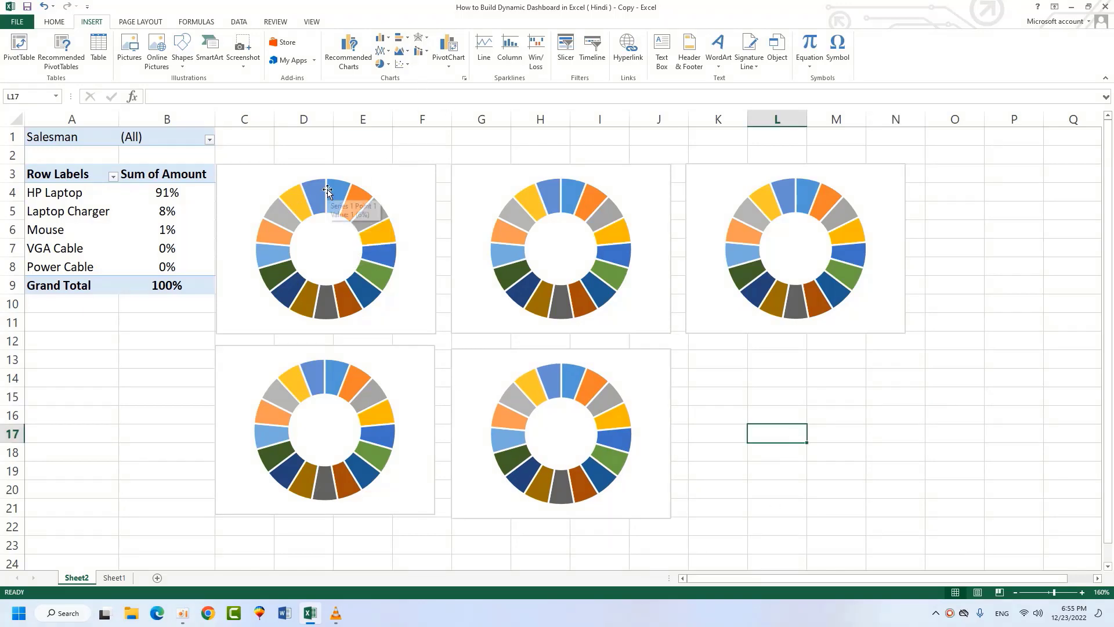
Step: Set the doughnut hole size of the first upper-row chart to 65% and enlarge the middle chart's hole to match
{"action": "left_click", "coordinate": [328, 195]}
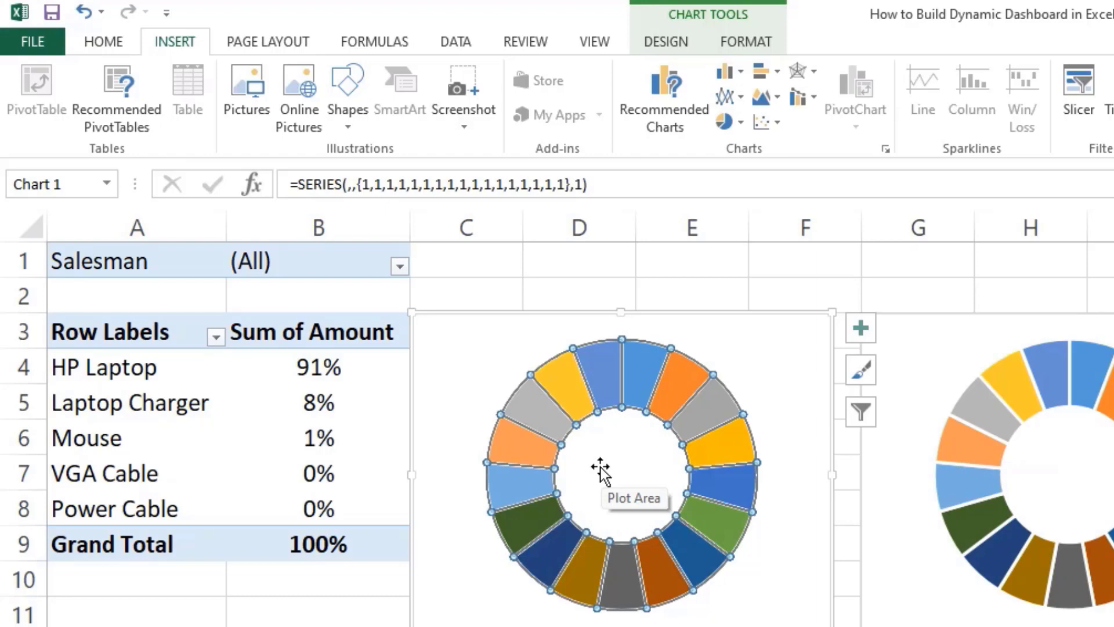
{"action": "right_click", "coordinate": [576, 400]}
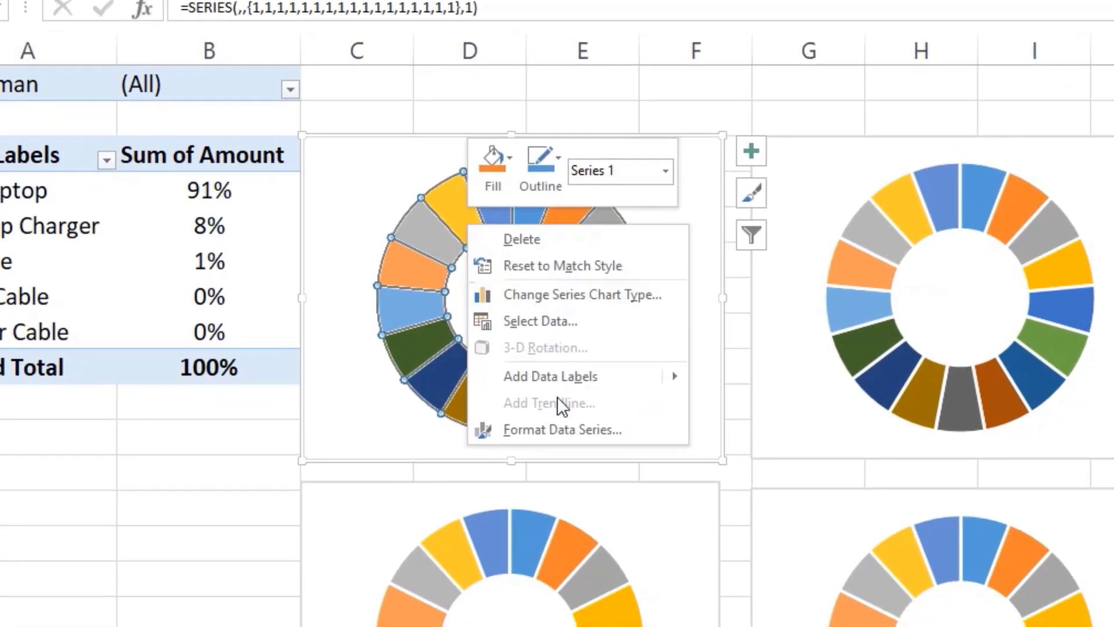
{"action": "left_click", "coordinate": [575, 461]}
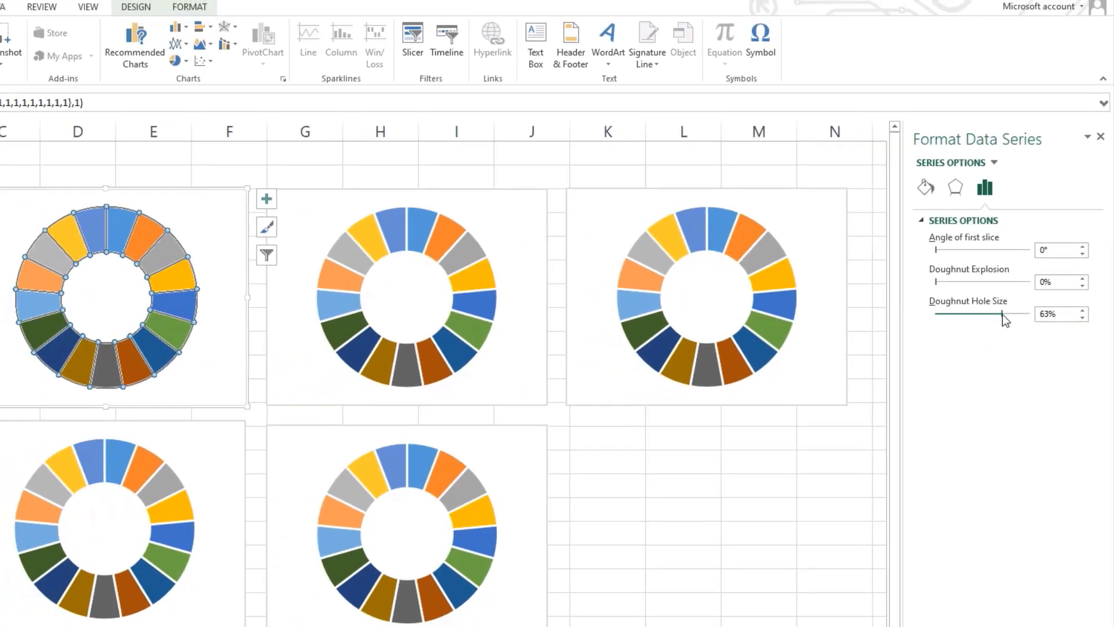
{"action": "mouse_move", "coordinate": [1002, 314]}
{"action": "left_mouse_down"}
{"action": "mouse_move", "coordinate": [979, 315]}
{"action": "mouse_move", "coordinate": [1005, 315]}
{"action": "left_mouse_up"}
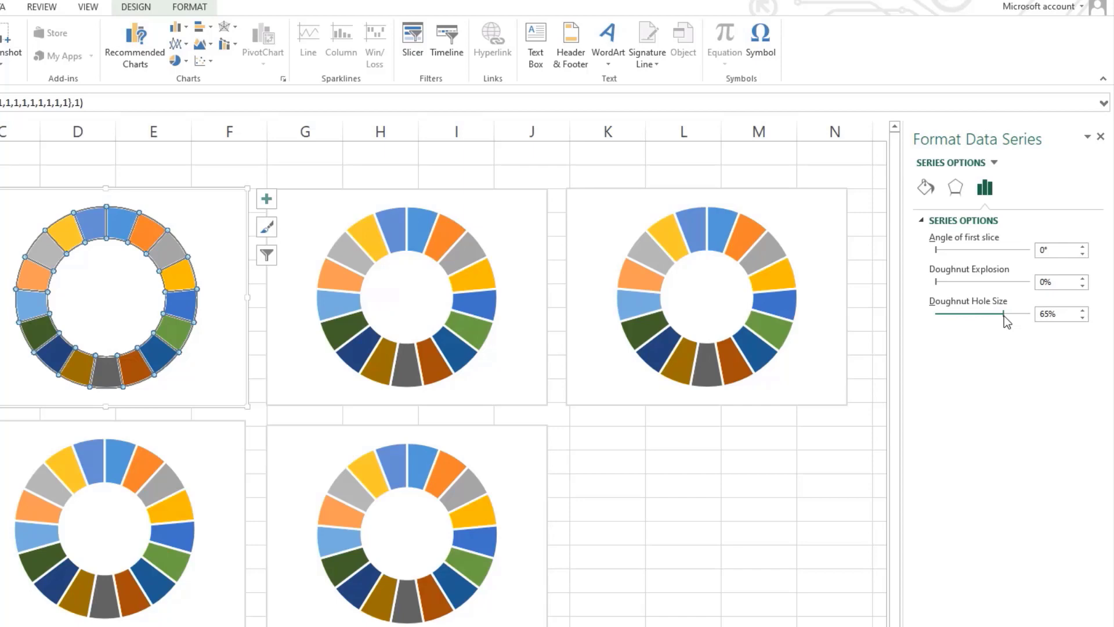
{"action": "left_click", "coordinate": [447, 256]}
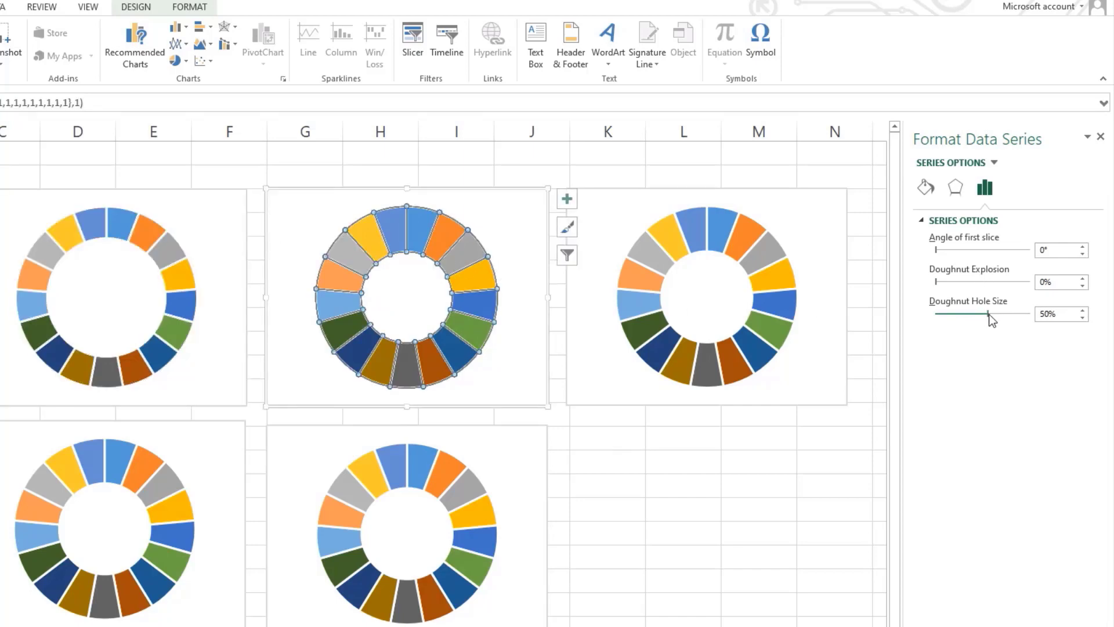
{"action": "left_click_drag", "start_coordinate": [995, 314], "coordinate": [1005, 316]}
Step: Set the doughnut hole size of the third chart in the upper row to 65%
{"action": "left_click", "coordinate": [724, 256]}
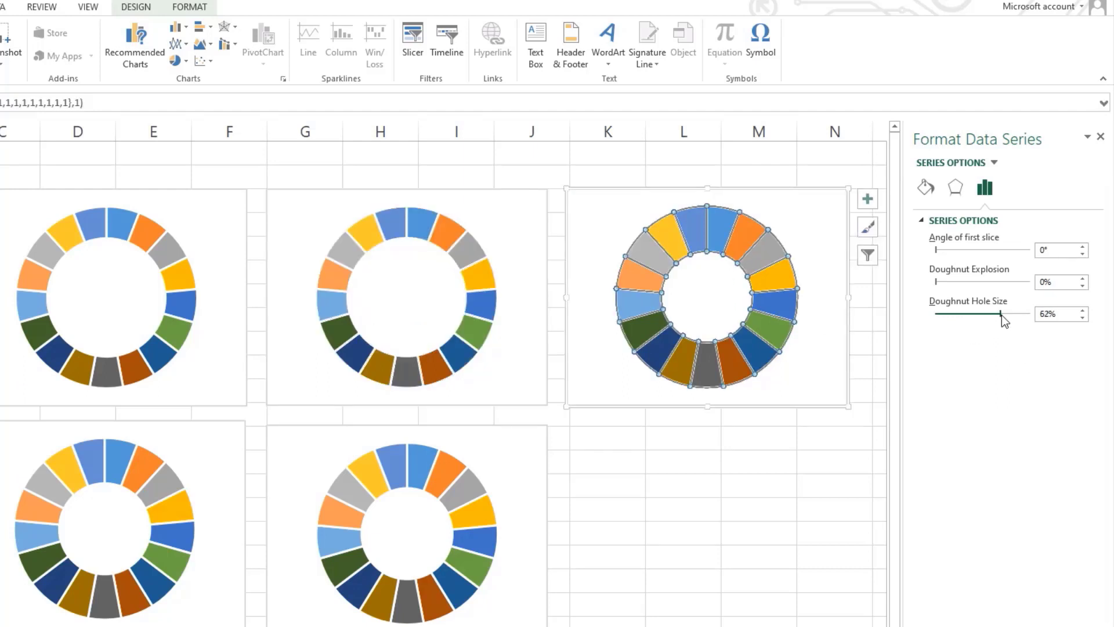
{"action": "left_click_drag", "start_coordinate": [1002, 316], "coordinate": [1004, 318]}
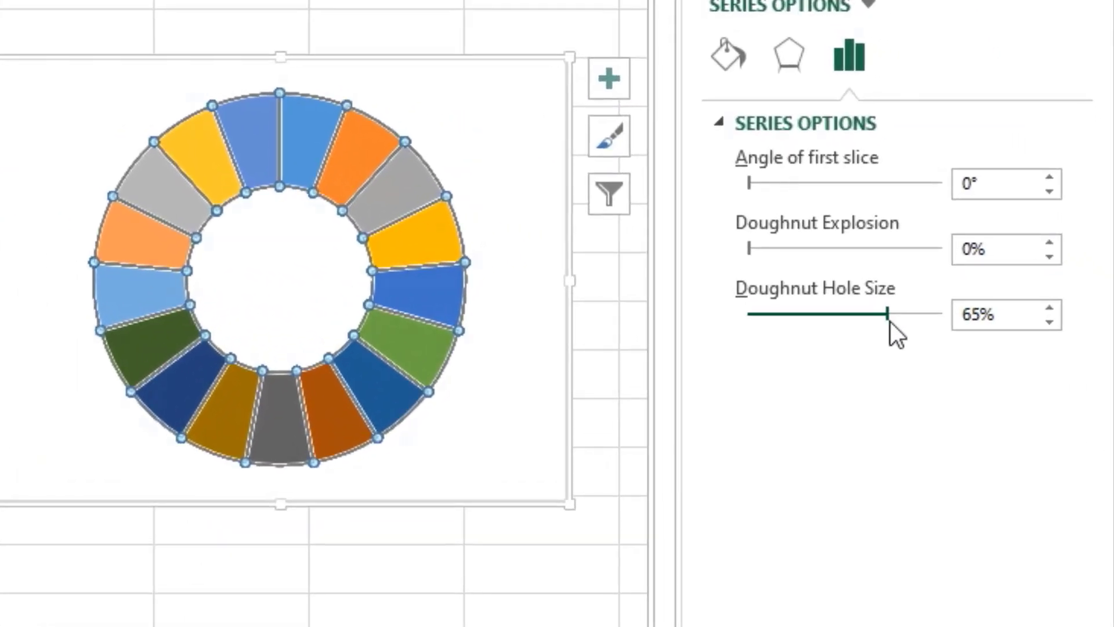
{"action": "left_click_drag", "start_coordinate": [891, 321], "coordinate": [892, 322]}
{"action": "left_click", "coordinate": [1020, 316]}
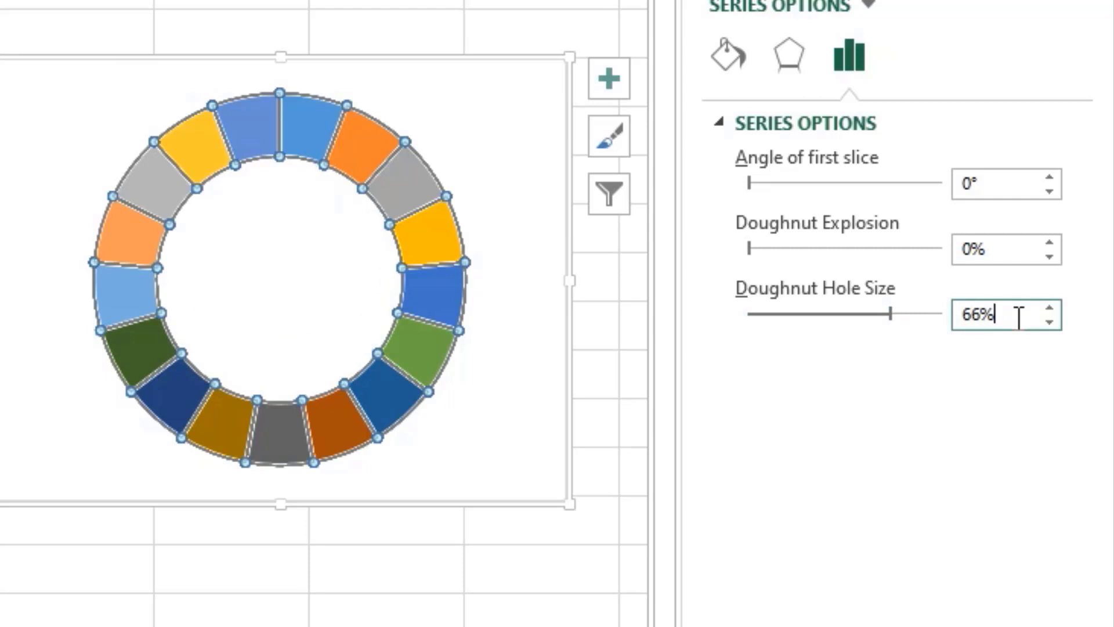
{"action": "key", "text": "BackSpace"}
{"action": "key", "text": "BackSpace"}
{"action": "key", "text": "BackSpace"}
{"action": "type", "text": "65"}
{"action": "key", "text": "Return"}
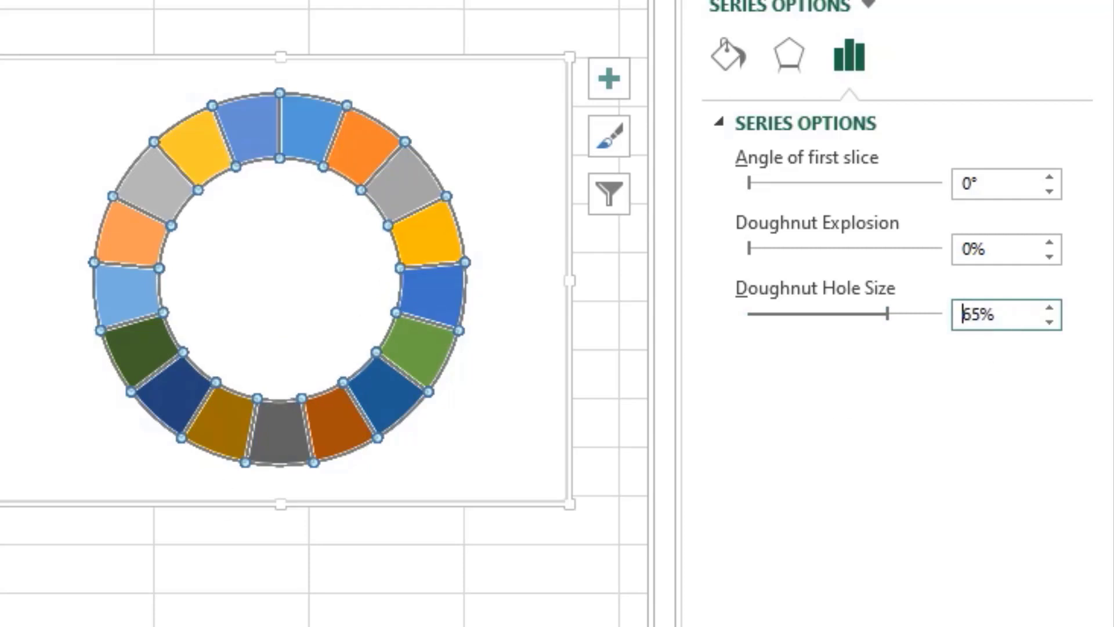
Step: Set the doughnut hole size of the two lower-row charts to 65% and close the formatting pane
{"action": "left_click", "coordinate": [1, 281]}
{"action": "left_click", "coordinate": [1, 281]}
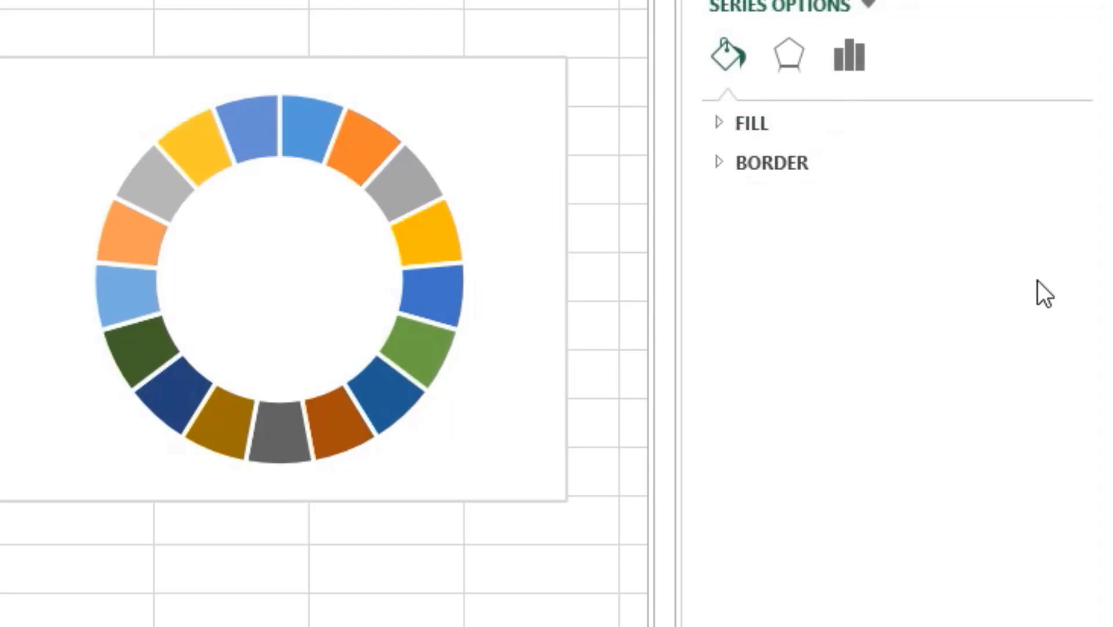
{"action": "left_click", "coordinate": [846, 65]}
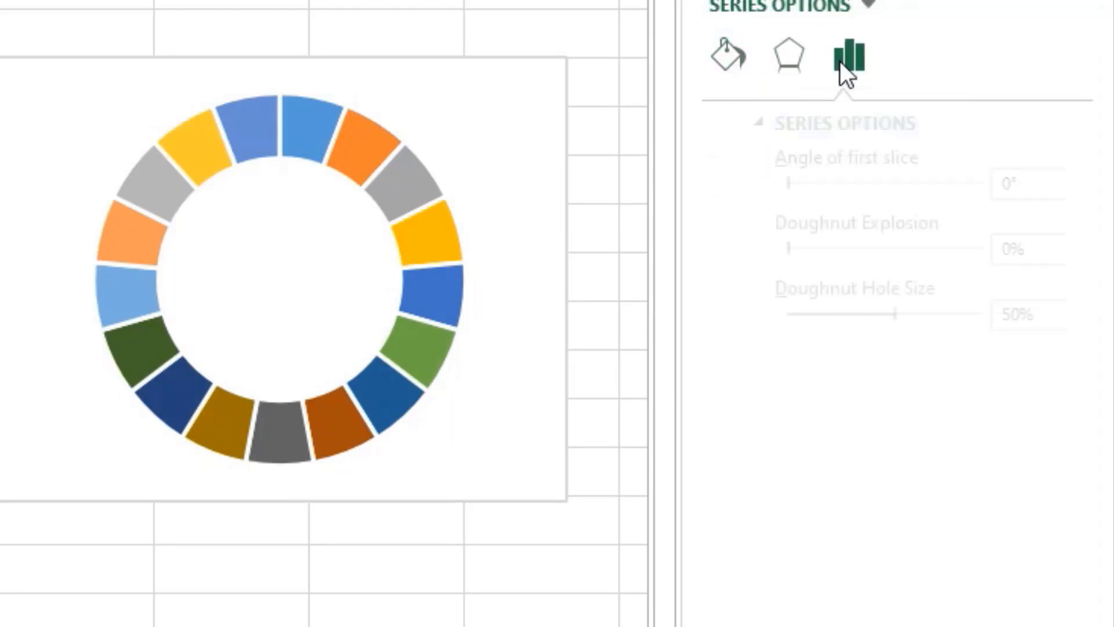
{"action": "left_click_drag", "start_coordinate": [988, 317], "coordinate": [949, 315]}
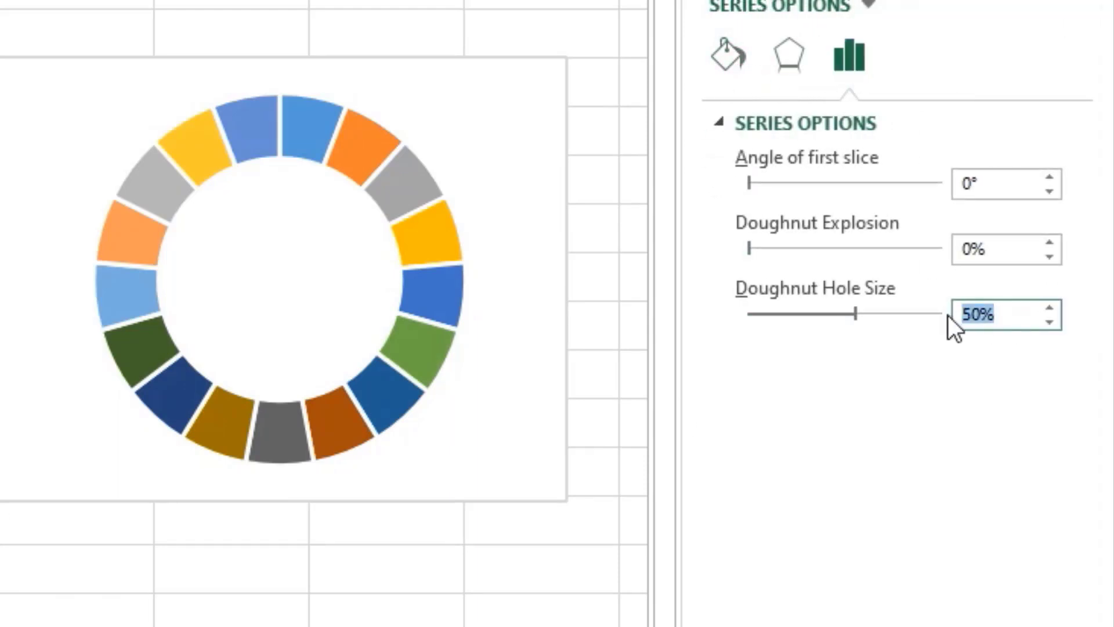
{"action": "type", "text": "65"}
{"action": "key", "text": "Return"}
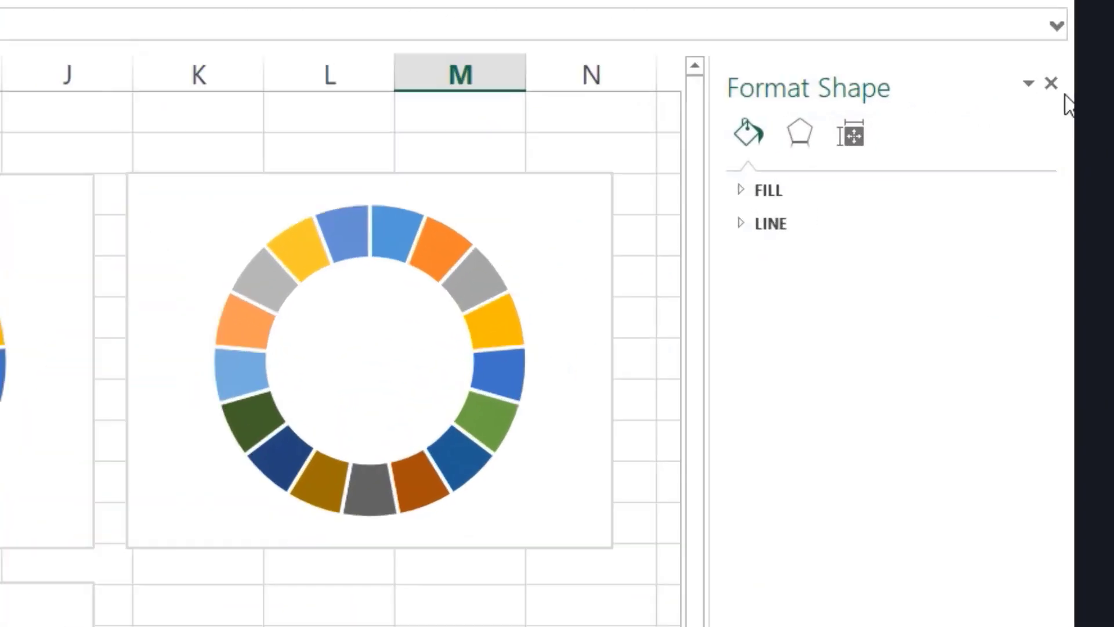
{"action": "left_click", "coordinate": [1051, 83]}
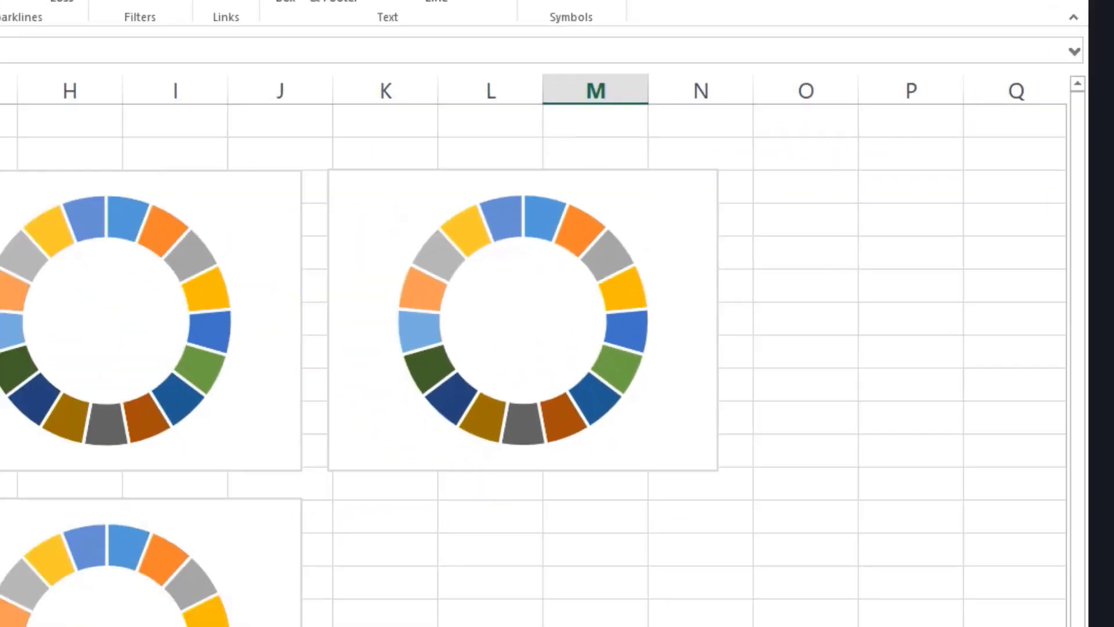
{"action": "left_click", "coordinate": [777, 399]}
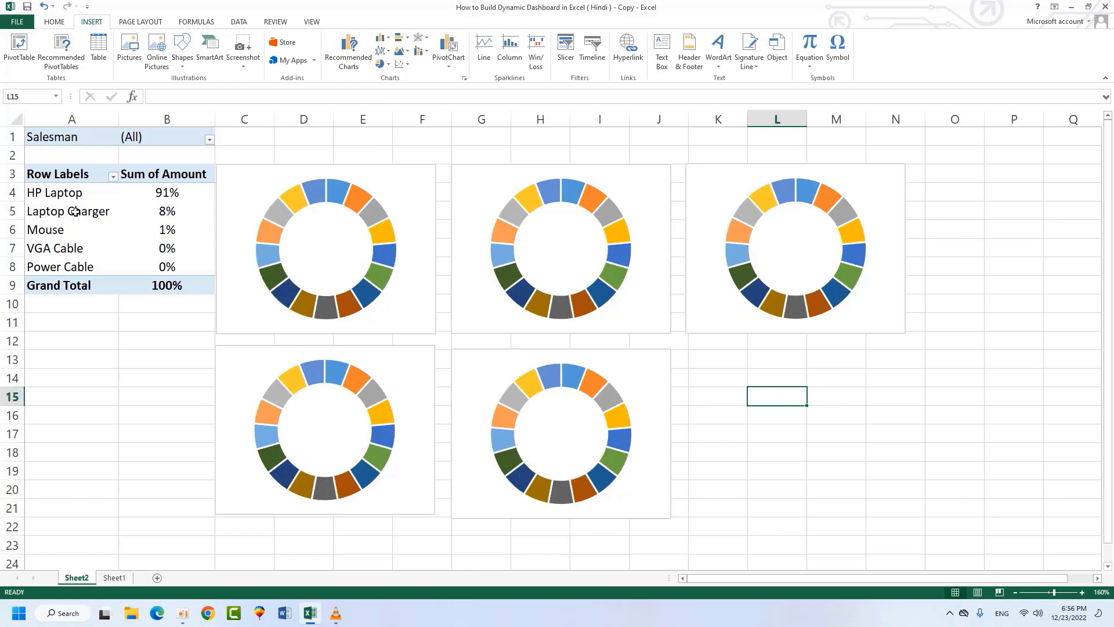
Step: Step through the PivotTable's item names in A4:A8 to review which item each doughnut chart will represent
{"action": "left_click", "coordinate": [61, 195]}
{"action": "key", "text": "Down"}
{"action": "key", "text": "Down"}
{"action": "key", "text": "Down"}
{"action": "key", "text": "Down"}
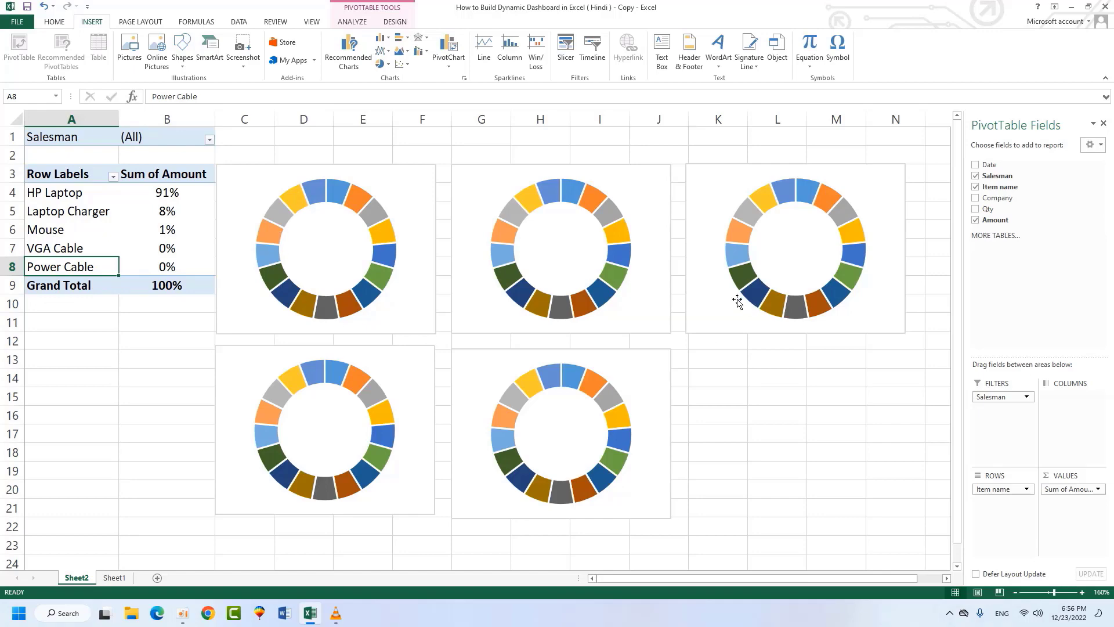
{"action": "left_click", "coordinate": [835, 415]}
{"action": "left_click", "coordinate": [883, 459]}
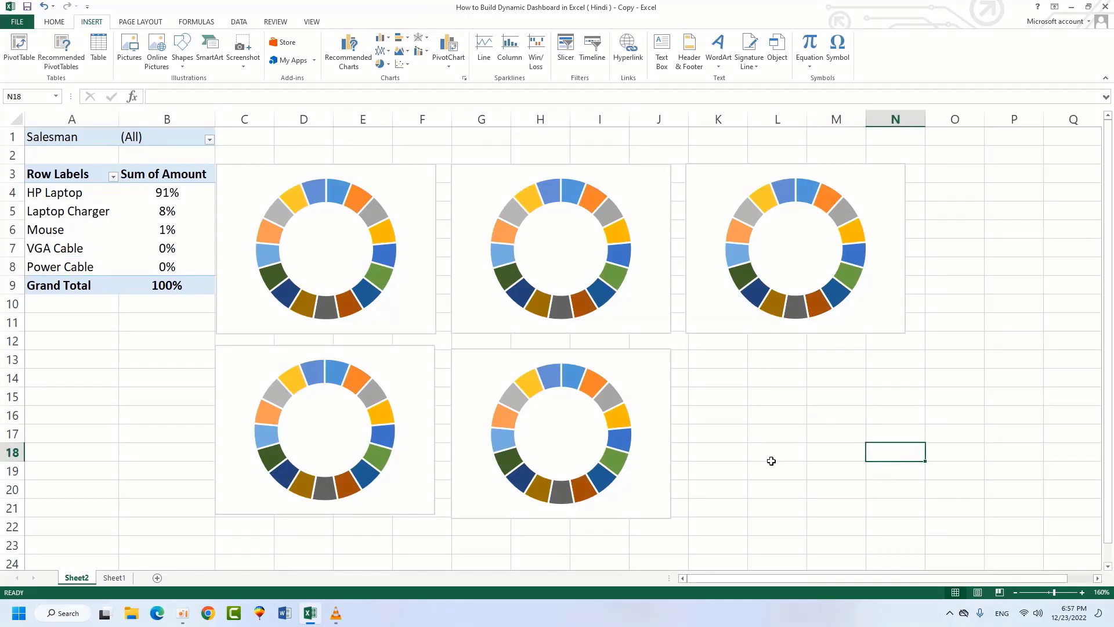
Step: Give the first upper-row doughnut chart's series a solid fill in standard red
{"action": "left_click", "coordinate": [322, 195]}
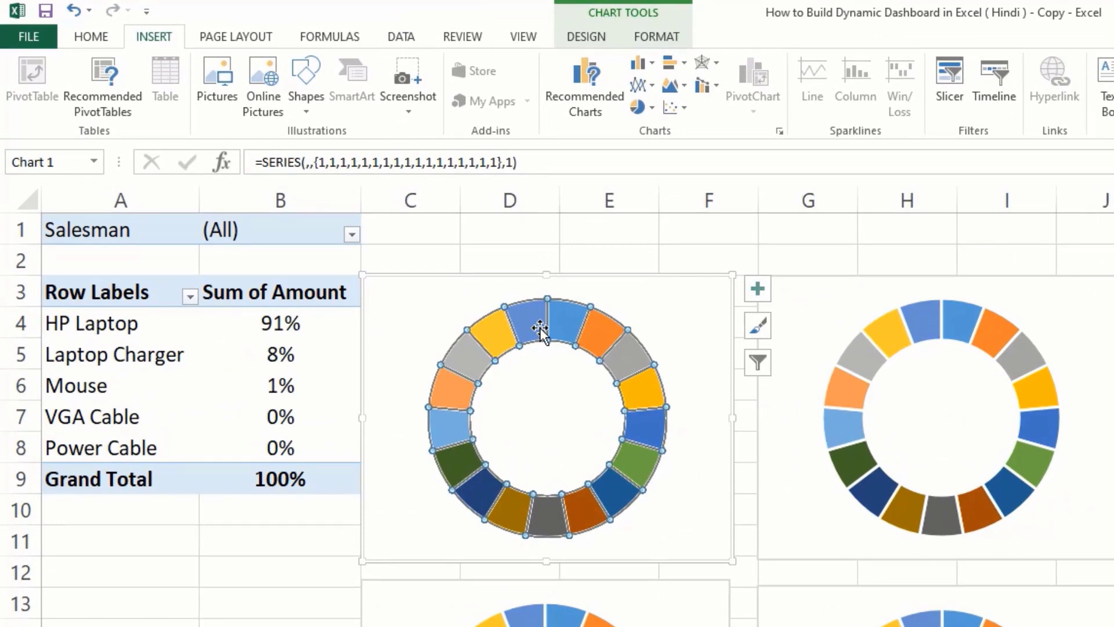
{"action": "right_click", "coordinate": [540, 328]}
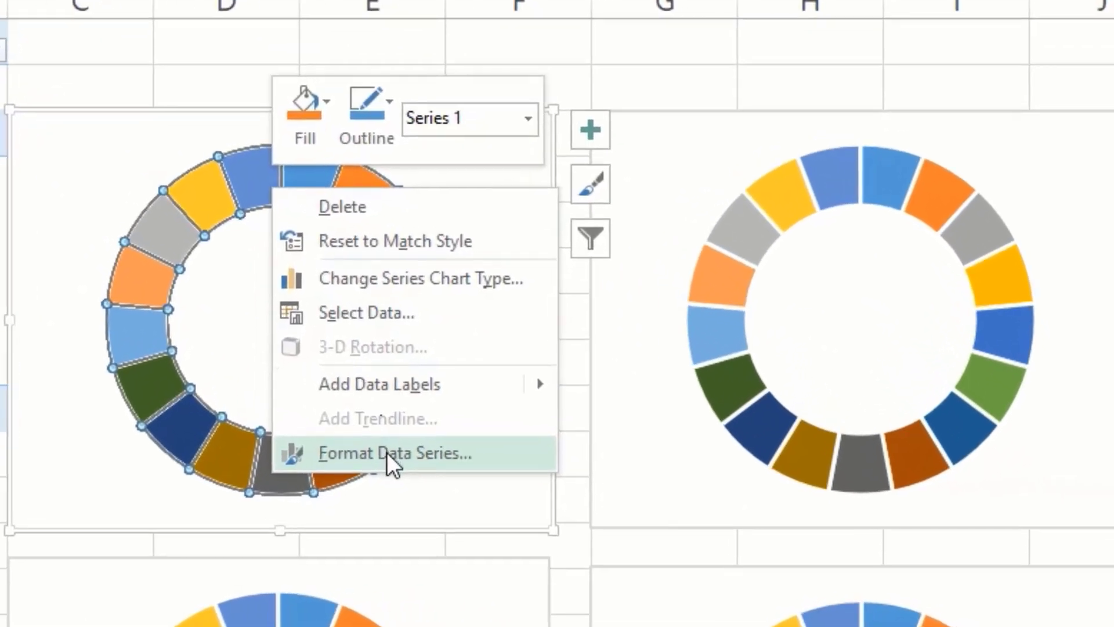
{"action": "left_click", "coordinate": [463, 470]}
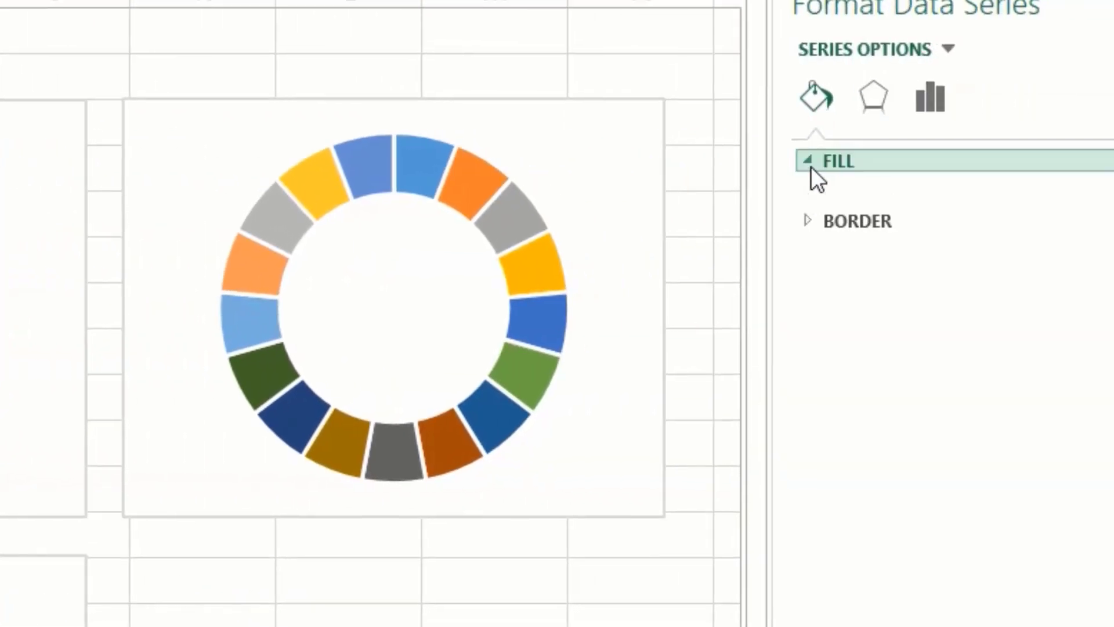
{"action": "left_click", "coordinate": [812, 163]}
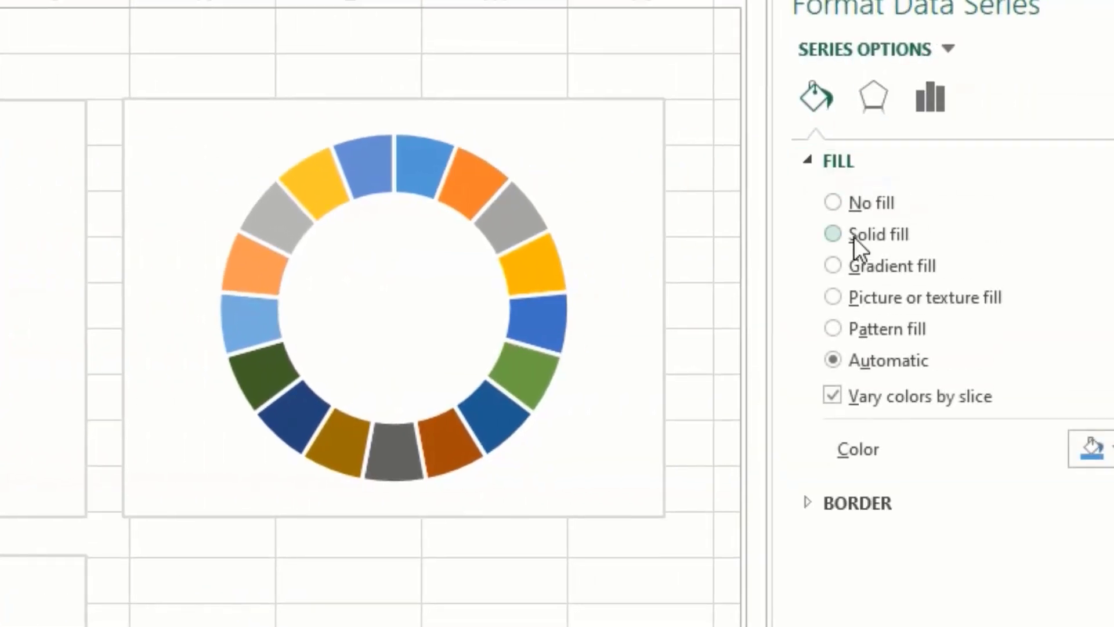
{"action": "left_click", "coordinate": [854, 237]}
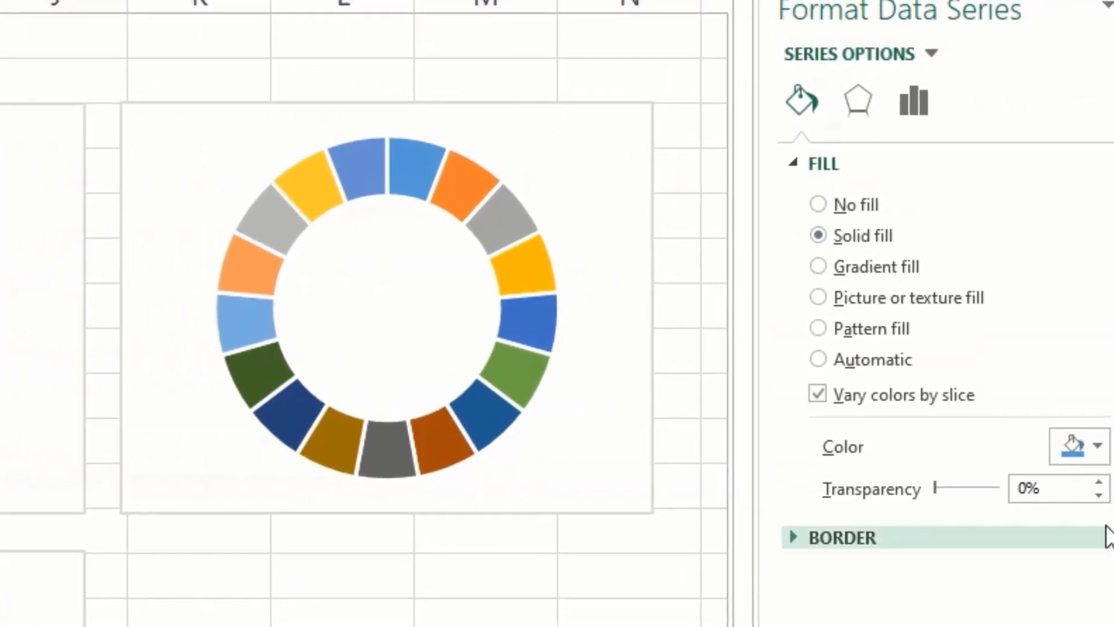
{"action": "left_click", "coordinate": [1096, 446]}
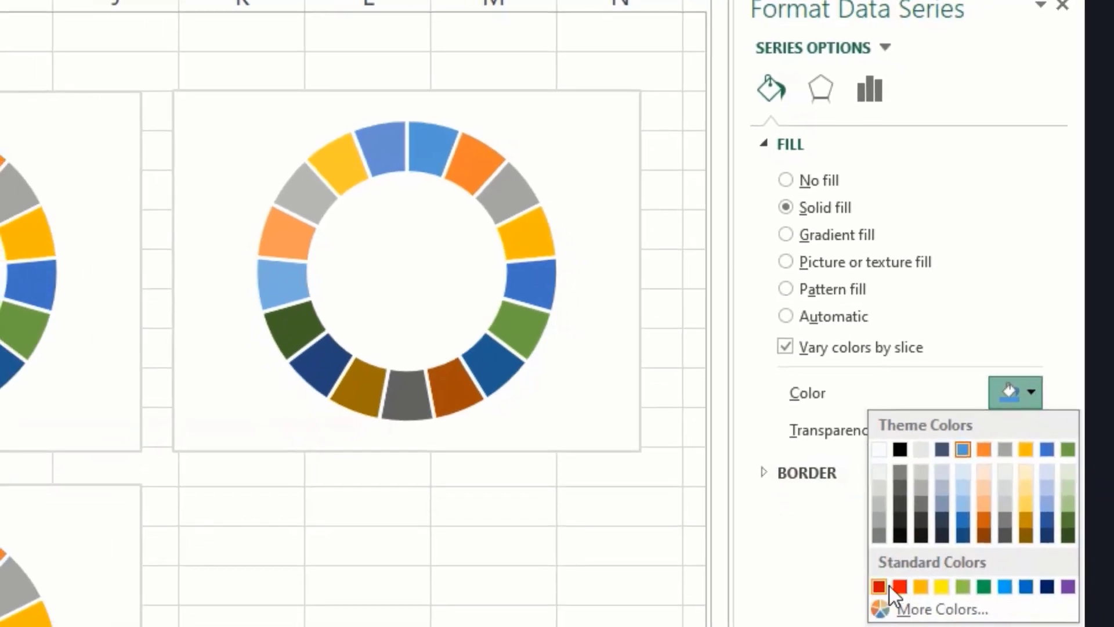
{"action": "left_click", "coordinate": [906, 587]}
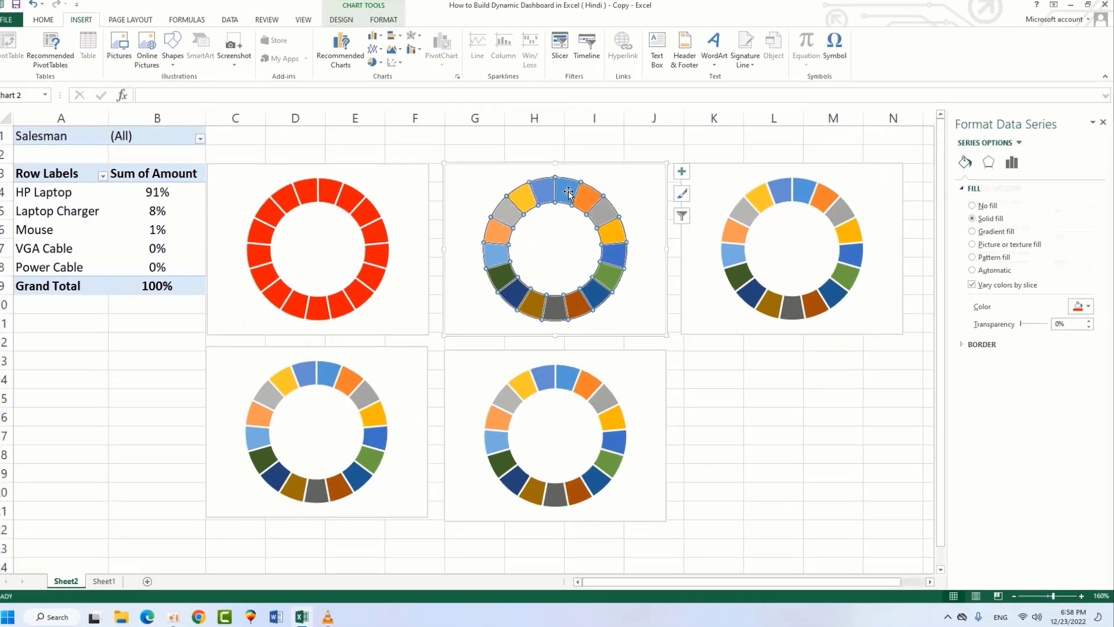
Step: Give the middle upper-row doughnut chart's series a solid fill in standard light blue
{"action": "left_click", "coordinate": [965, 162]}
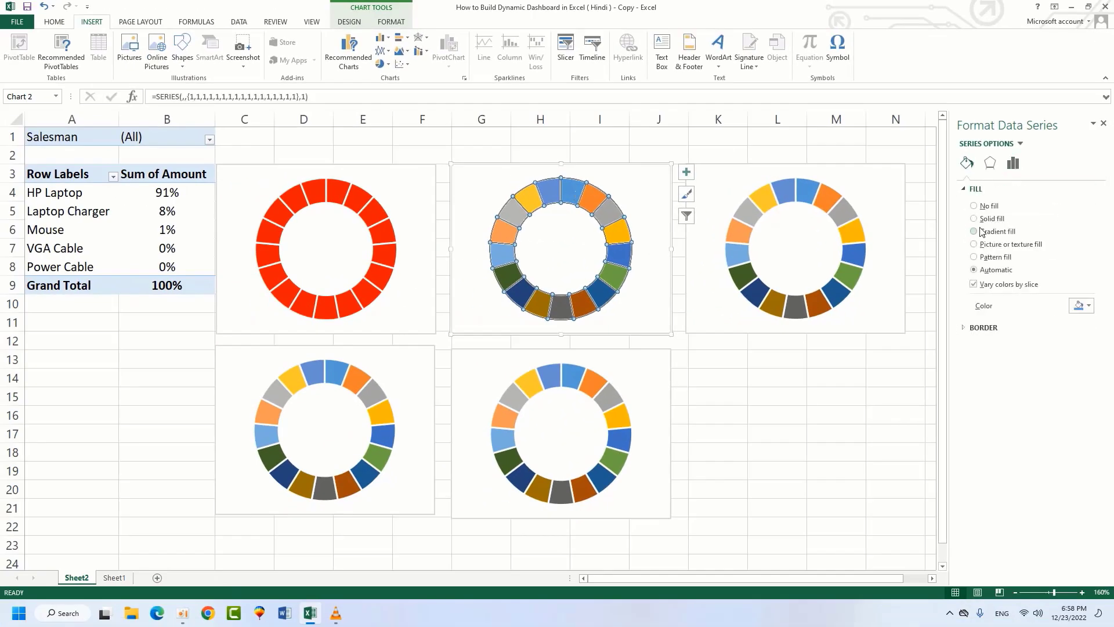
{"action": "left_click", "coordinate": [985, 219]}
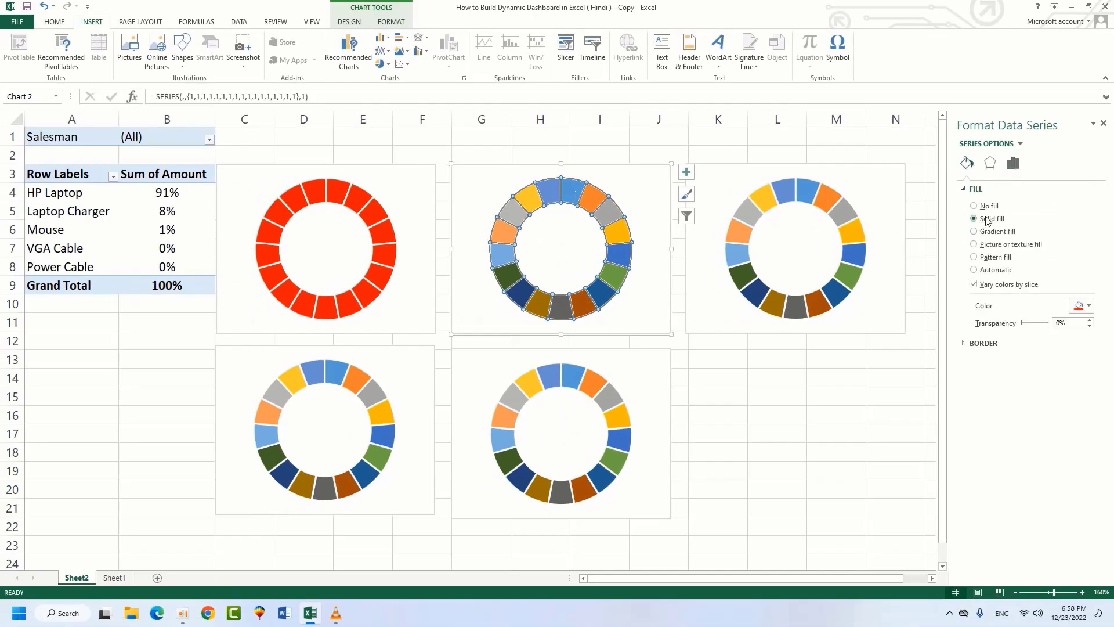
{"action": "left_click", "coordinate": [1089, 306]}
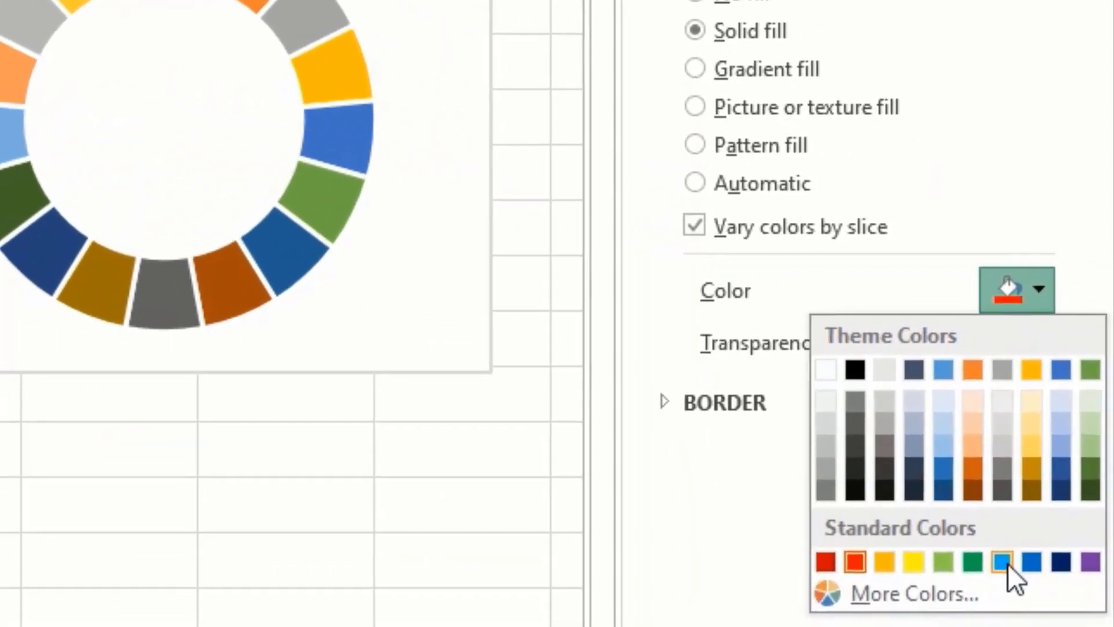
{"action": "left_click", "coordinate": [1077, 397]}
Step: Give the third upper-row doughnut chart's series a solid fill in standard dark blue
{"action": "left_click", "coordinate": [605, 133]}
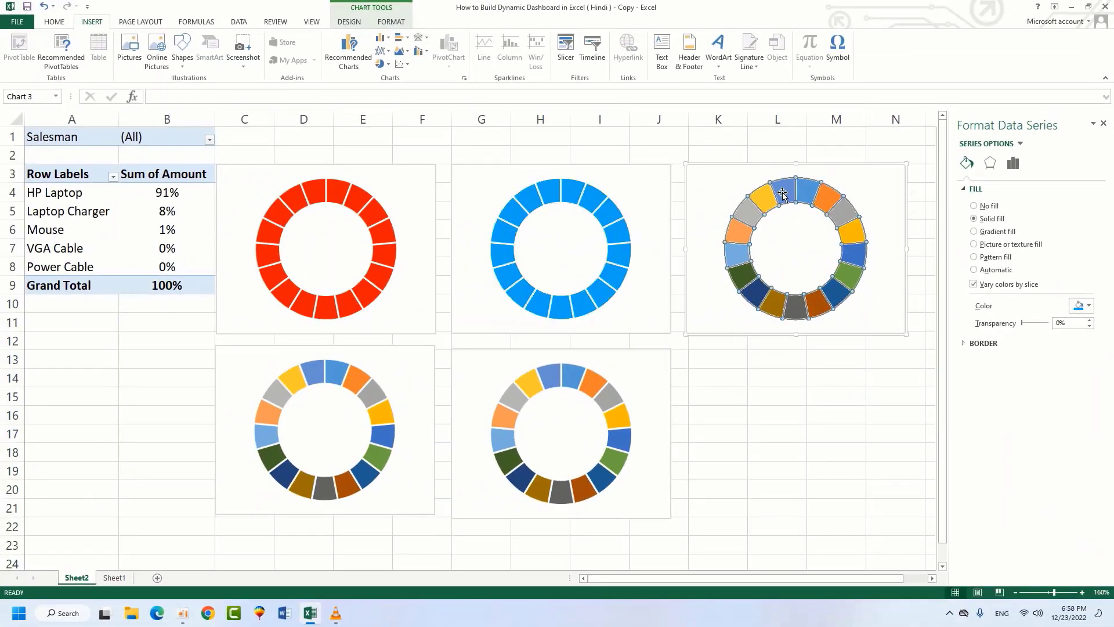
{"action": "left_click", "coordinate": [961, 86]}
{"action": "left_click", "coordinate": [967, 164]}
{"action": "left_click", "coordinate": [975, 188]}
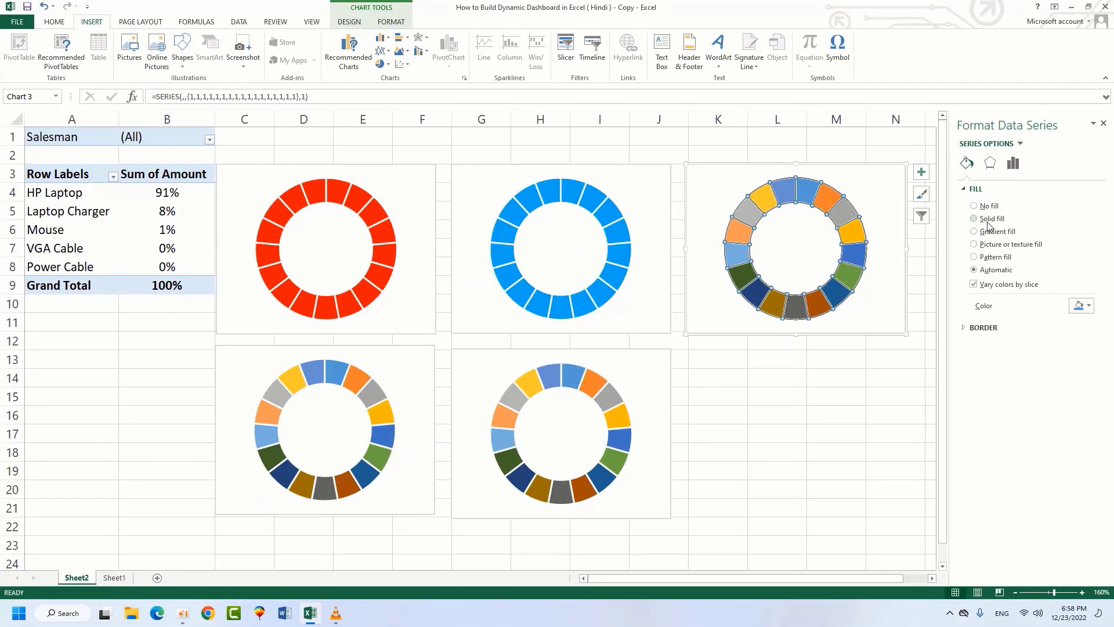
{"action": "left_click", "coordinate": [974, 218]}
{"action": "left_click", "coordinate": [1089, 307]}
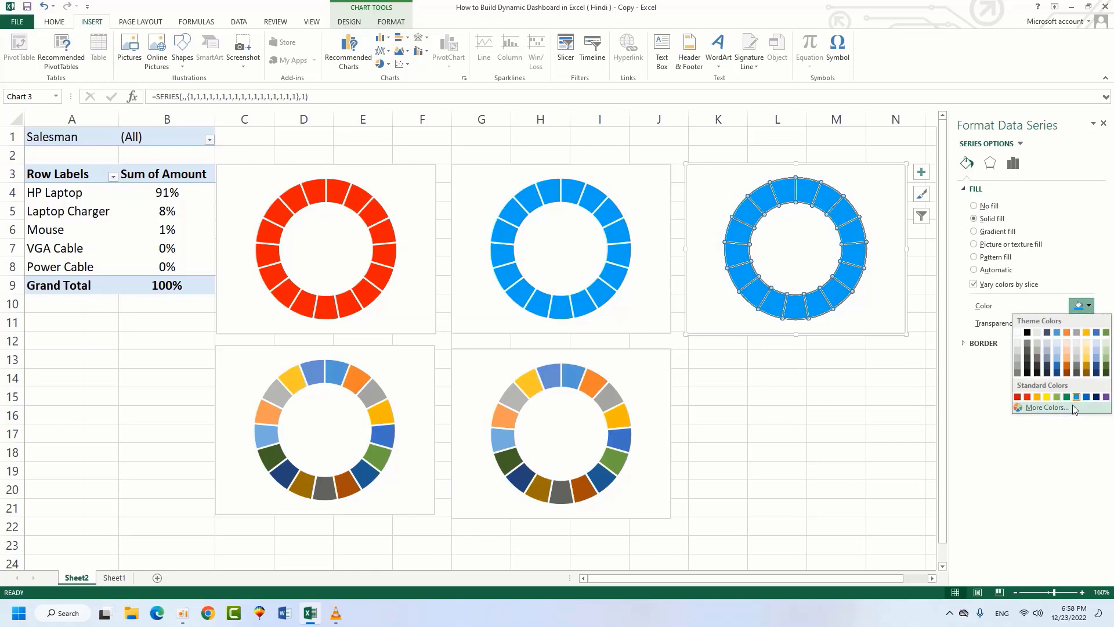
{"action": "left_click", "coordinate": [1096, 397]}
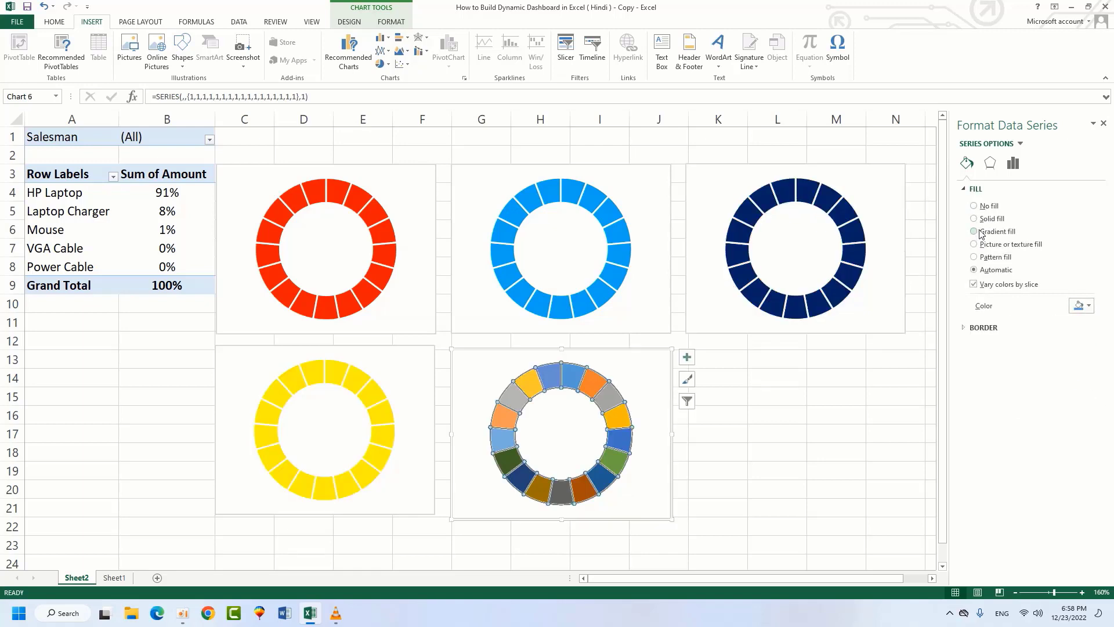
Step: Set the second lower-row doughnut chart's solid fill to a dark green theme color
{"action": "left_click", "coordinate": [1089, 308]}
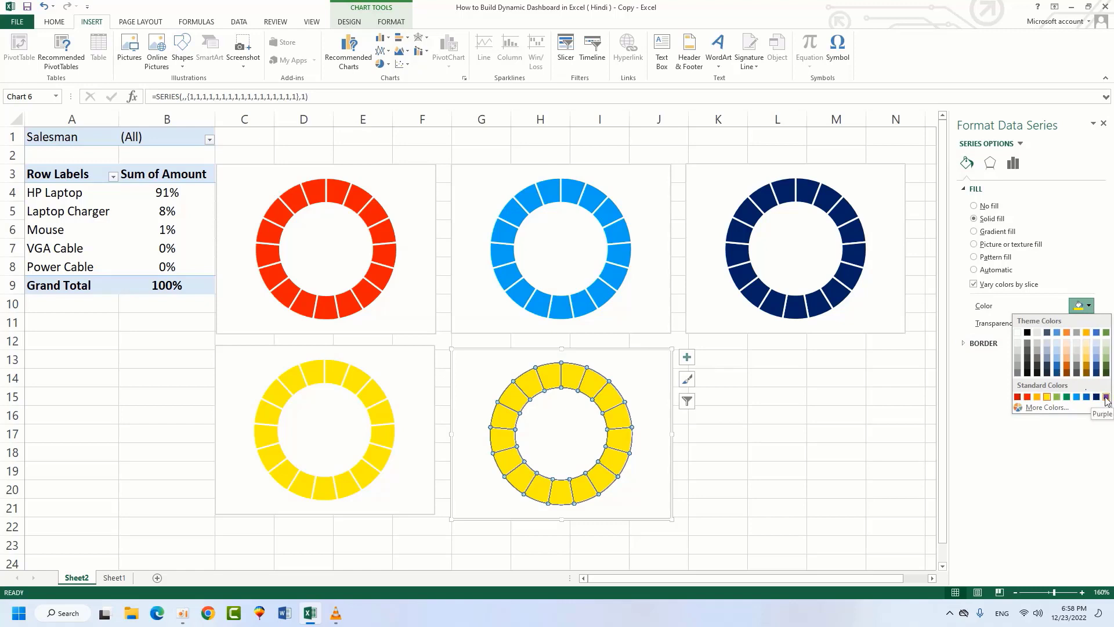
{"action": "left_click", "coordinate": [1106, 365]}
Step: Shrink the red doughnut chart to about 1.85" wide and set its height to 1.44"
{"action": "left_click", "coordinate": [407, 167]}
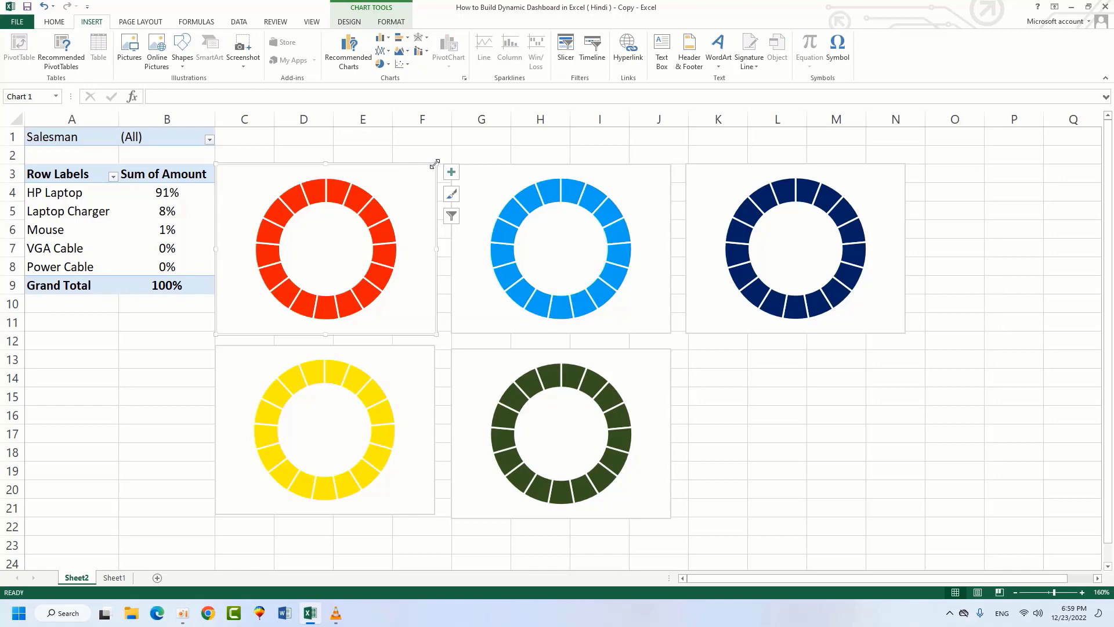
{"action": "left_click_drag", "start_coordinate": [435, 164], "coordinate": [332, 175]}
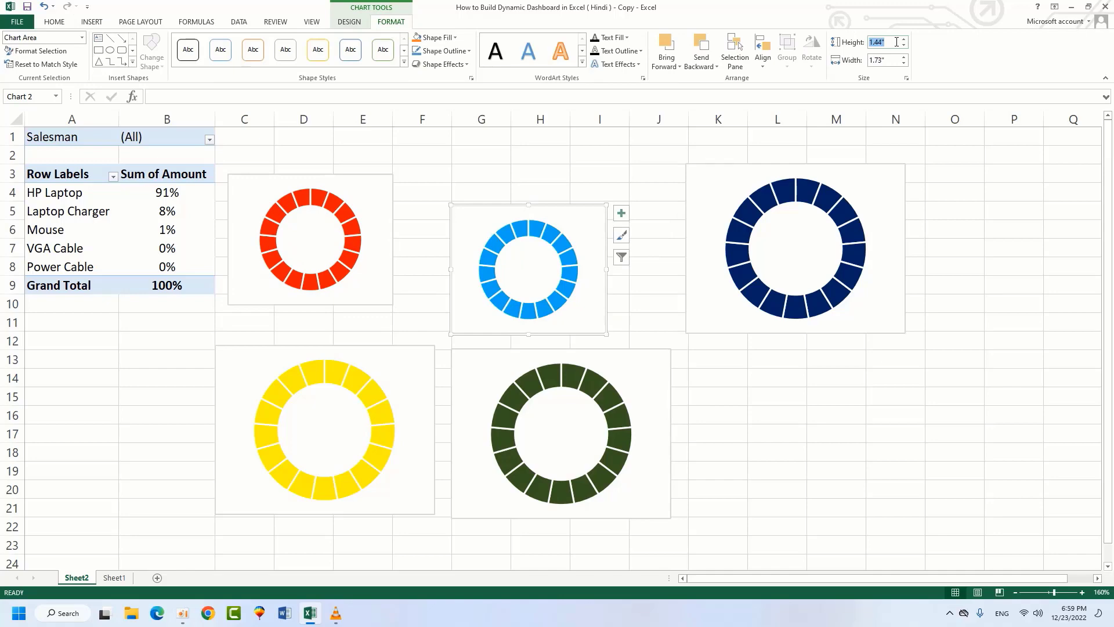
{"action": "left_click", "coordinate": [346, 182]}
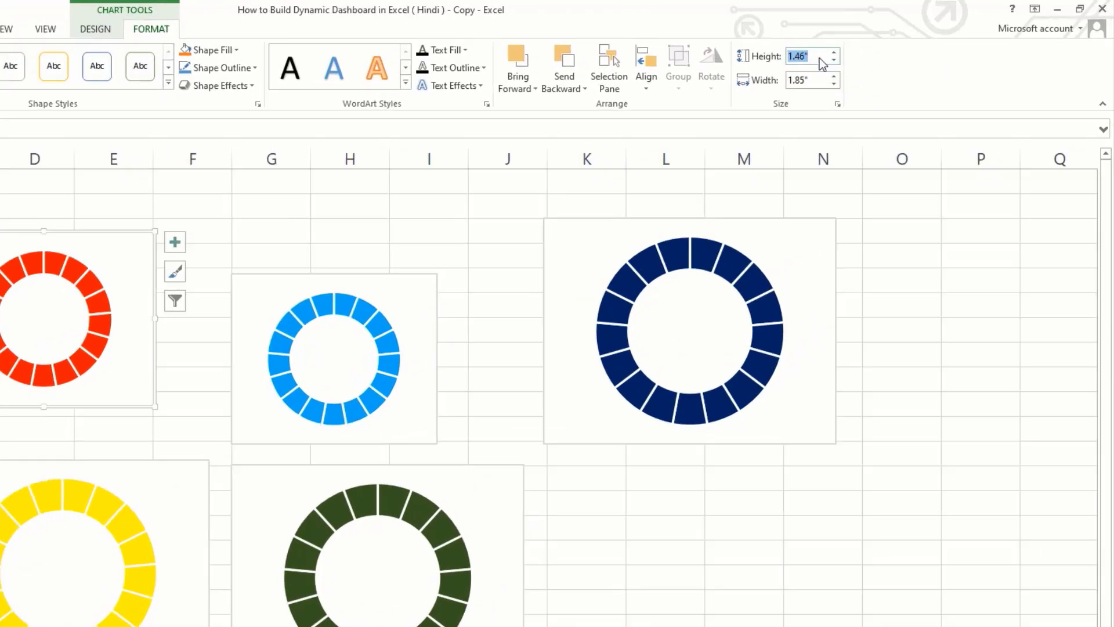
{"action": "left_click", "coordinate": [892, 42]}
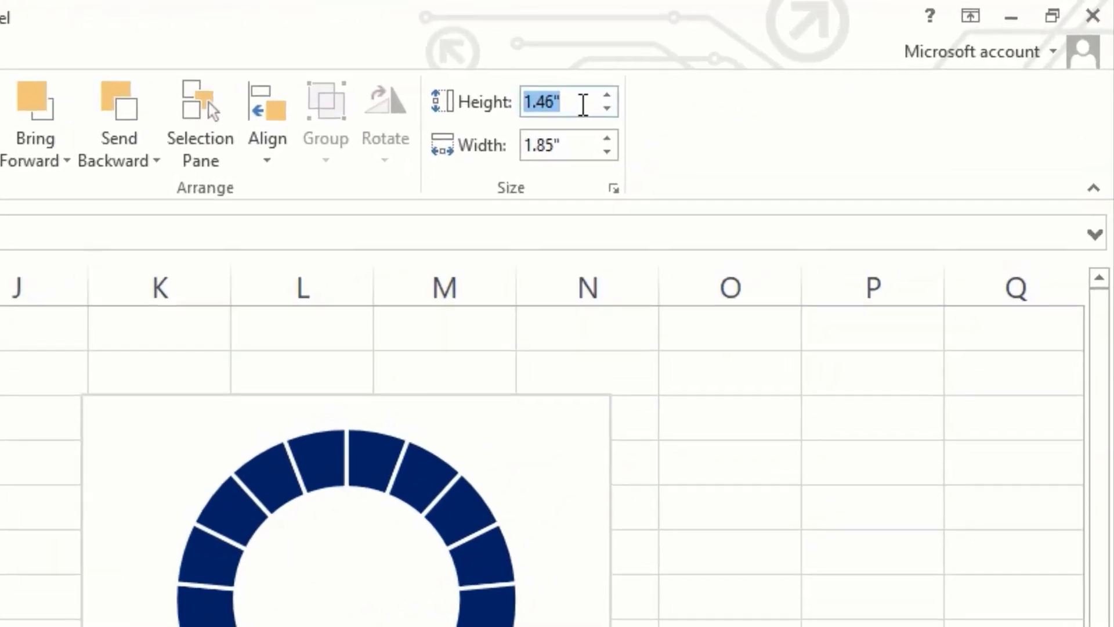
{"action": "type", "text": "1.44"}
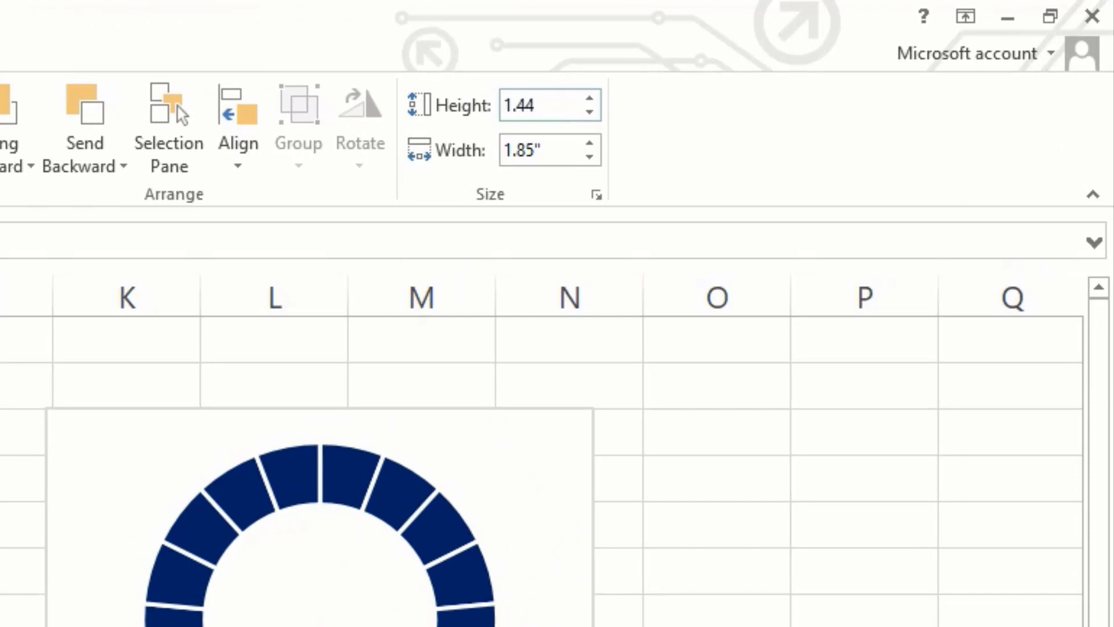
{"action": "key", "text": "Return"}
Step: Check the light blue chart's size and set the dark blue doughnut chart's height to 1.44"
{"action": "left_click", "coordinate": [567, 208]}
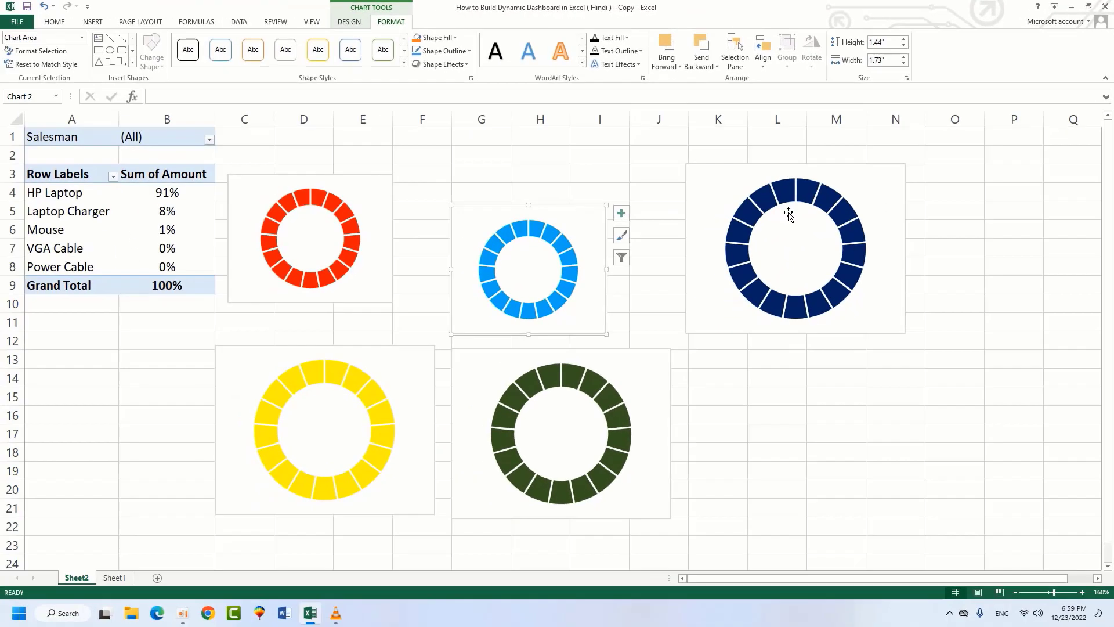
{"action": "left_click", "coordinate": [788, 215]}
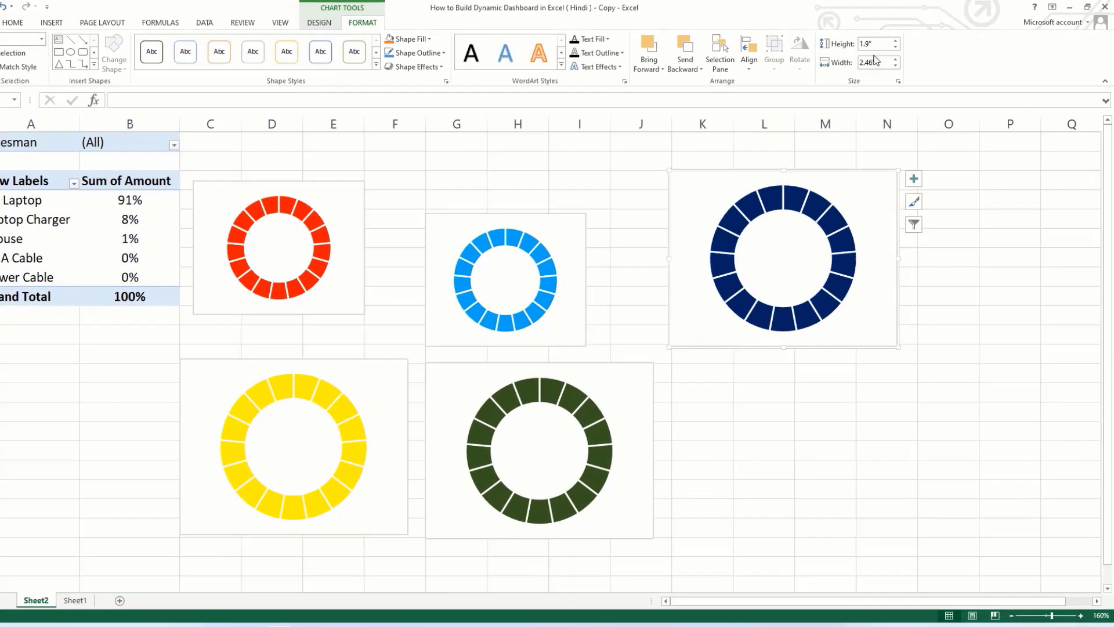
{"action": "left_click", "coordinate": [875, 43]}
{"action": "type", "text": "1.44"}
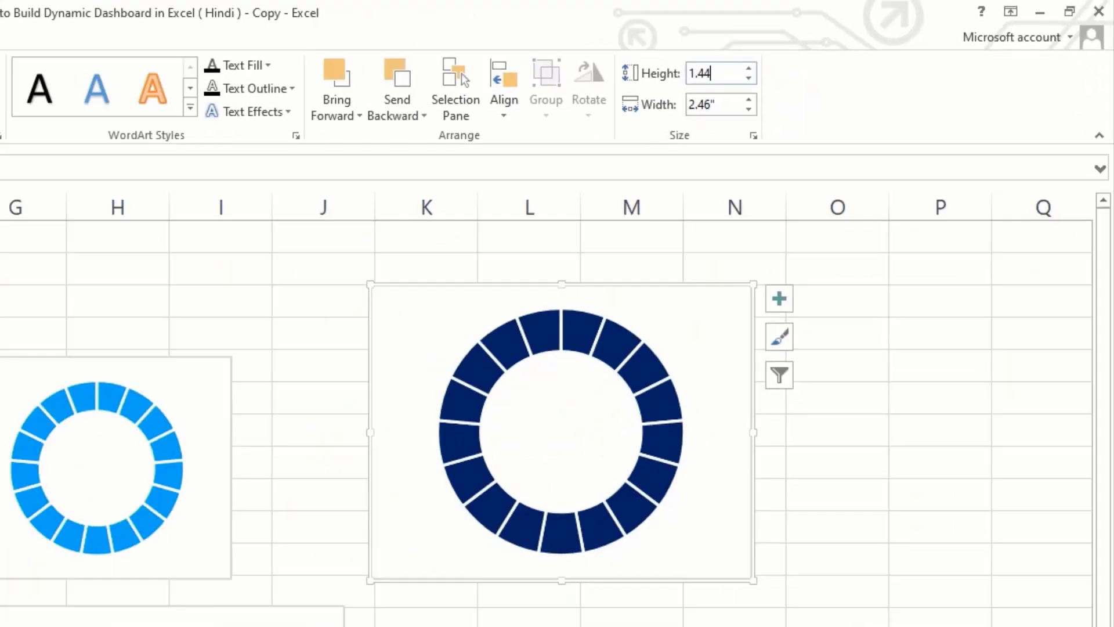
{"action": "key", "text": "Return"}
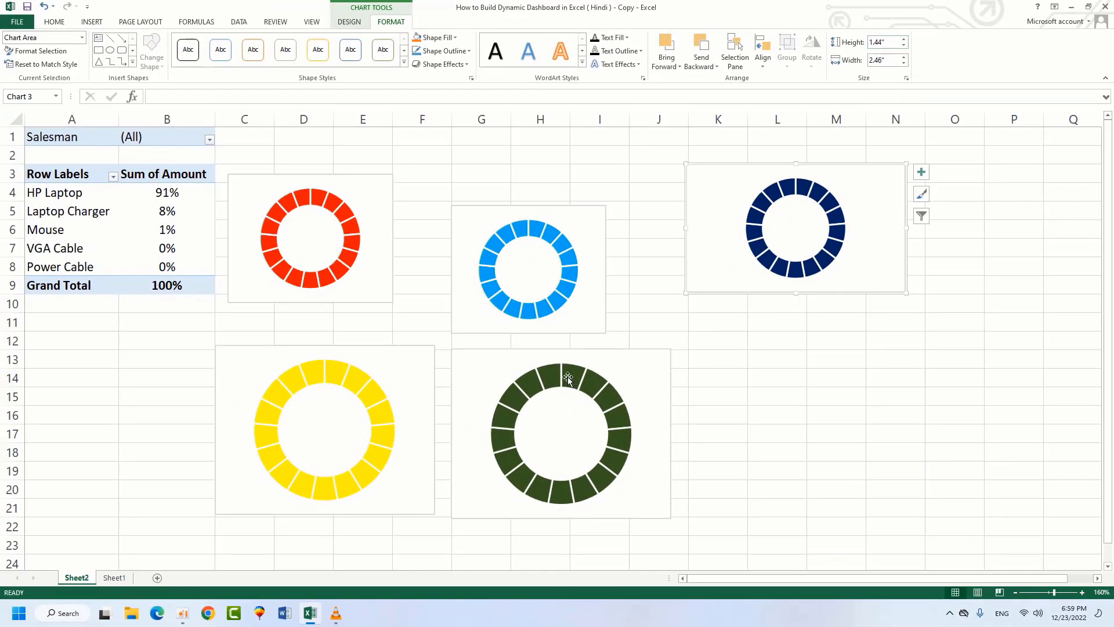
Step: Set the height of the yellow and dark green doughnut charts to 1.44"
{"action": "left_click", "coordinate": [356, 379]}
{"action": "key", "text": "F4"}
{"action": "left_click", "coordinate": [565, 353]}
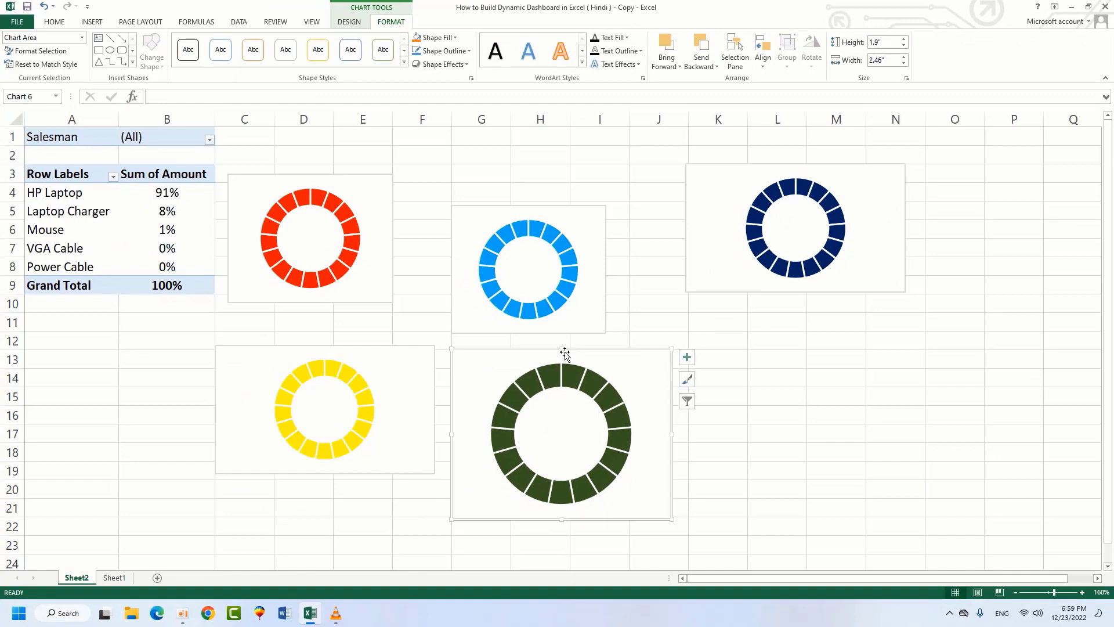
{"action": "left_click", "coordinate": [891, 42]}
{"action": "key", "text": "Return"}
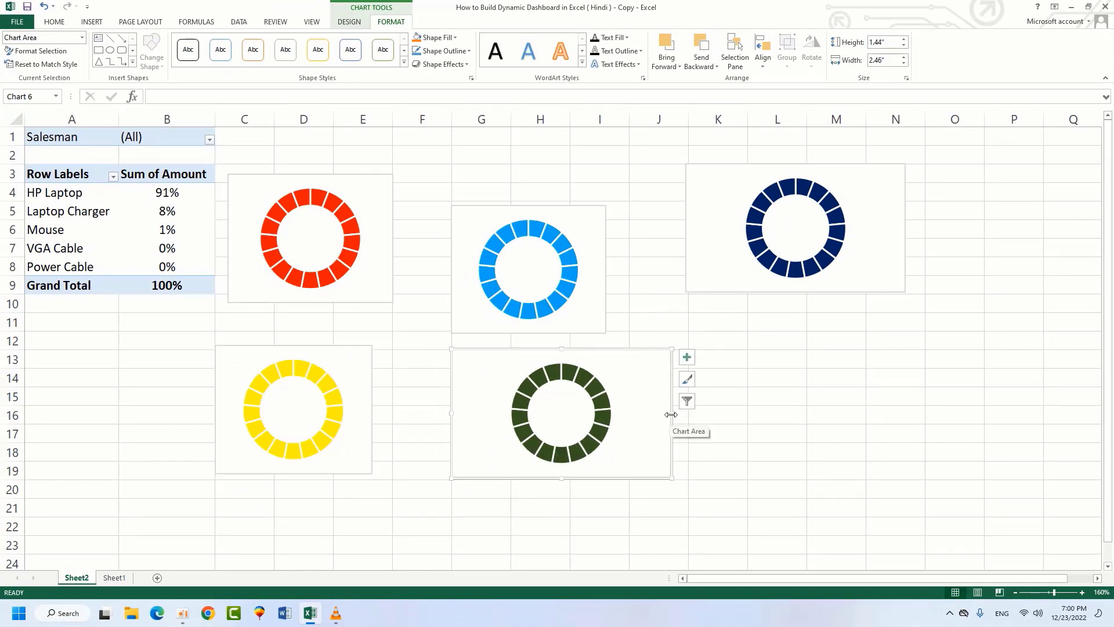
Step: Narrow the dark green chart to about 1.9" wide, then narrow the red and dark blue charts to fit their doughnuts more closely
{"action": "left_click_drag", "start_coordinate": [672, 413], "coordinate": [621, 417]}
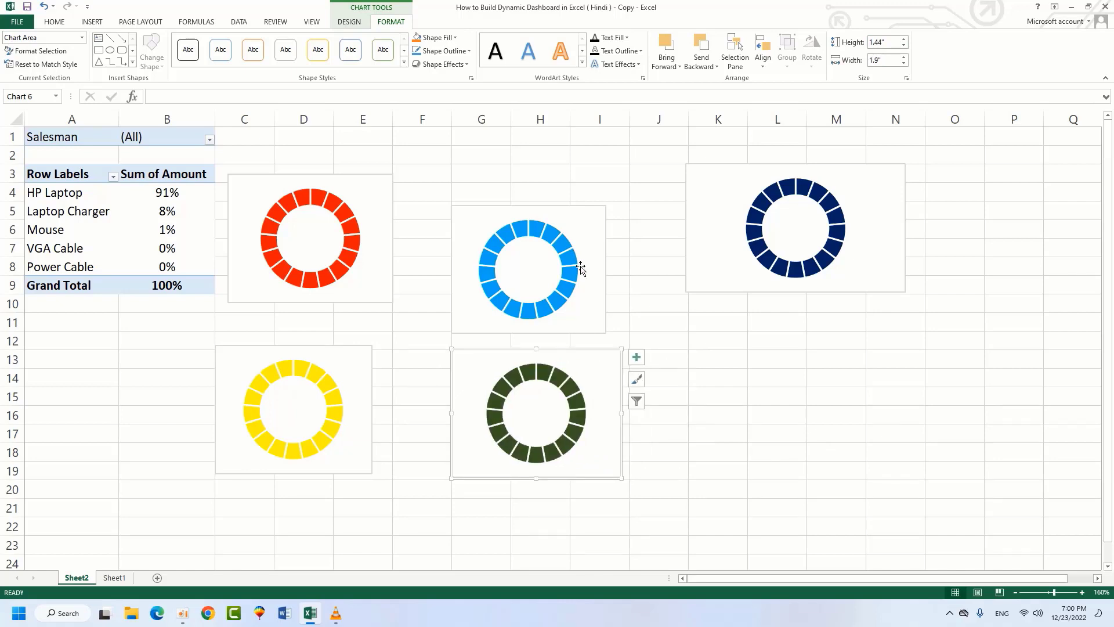
{"action": "left_click", "coordinate": [382, 261]}
{"action": "left_click_drag", "start_coordinate": [395, 238], "coordinate": [376, 240]}
{"action": "left_click", "coordinate": [900, 227]}
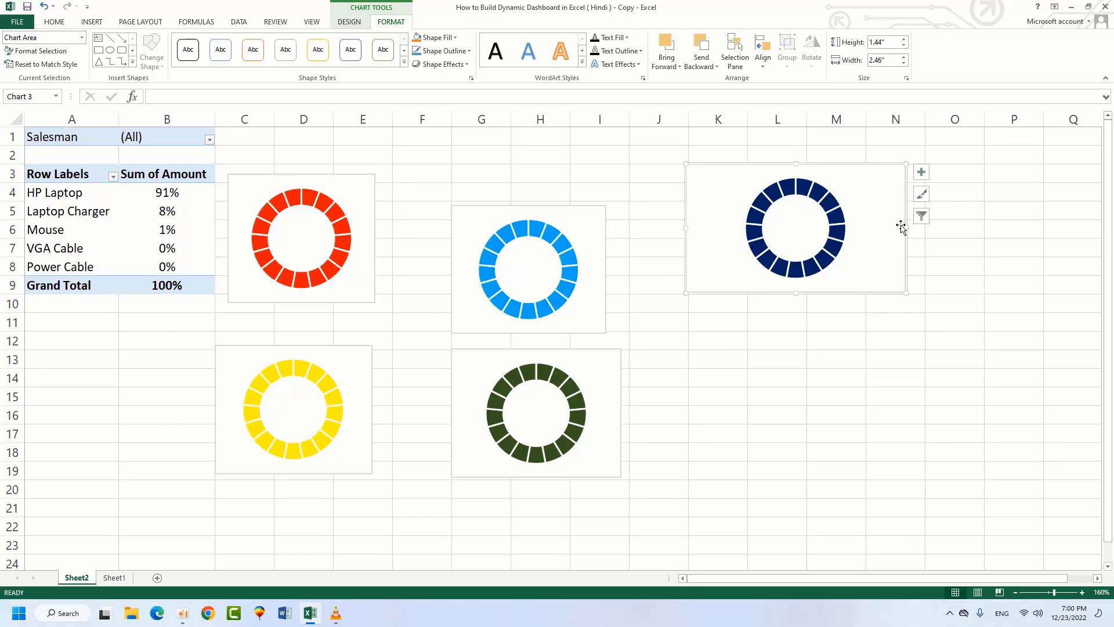
{"action": "left_click_drag", "start_coordinate": [907, 227], "coordinate": [852, 232]}
{"action": "left_click", "coordinate": [348, 350]}
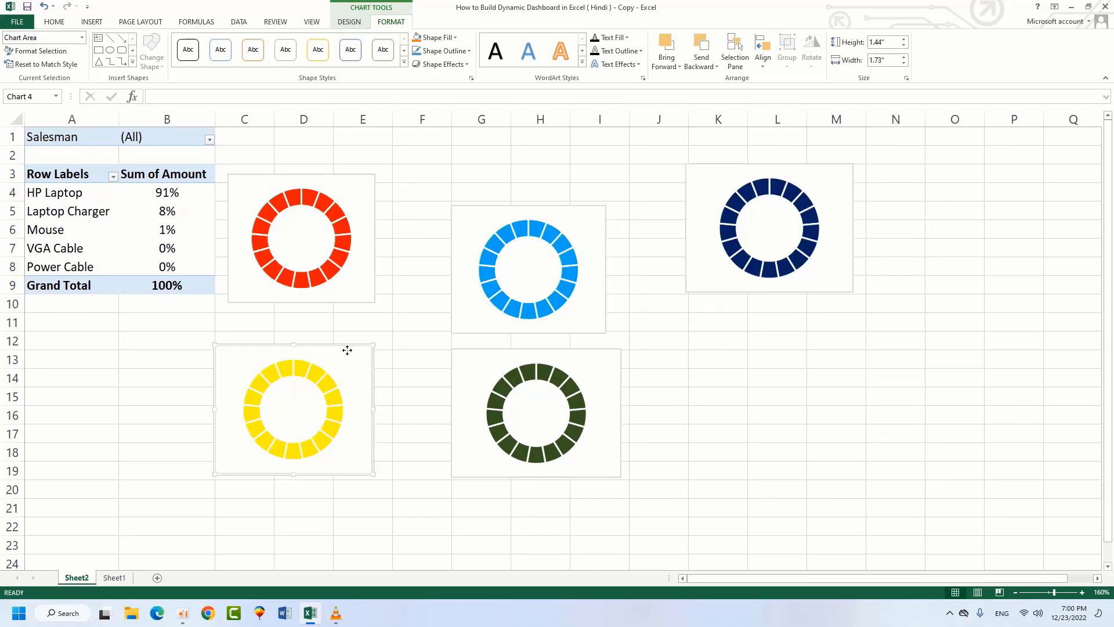
{"action": "left_click", "coordinate": [563, 354]}
{"action": "left_click", "coordinate": [694, 360]}
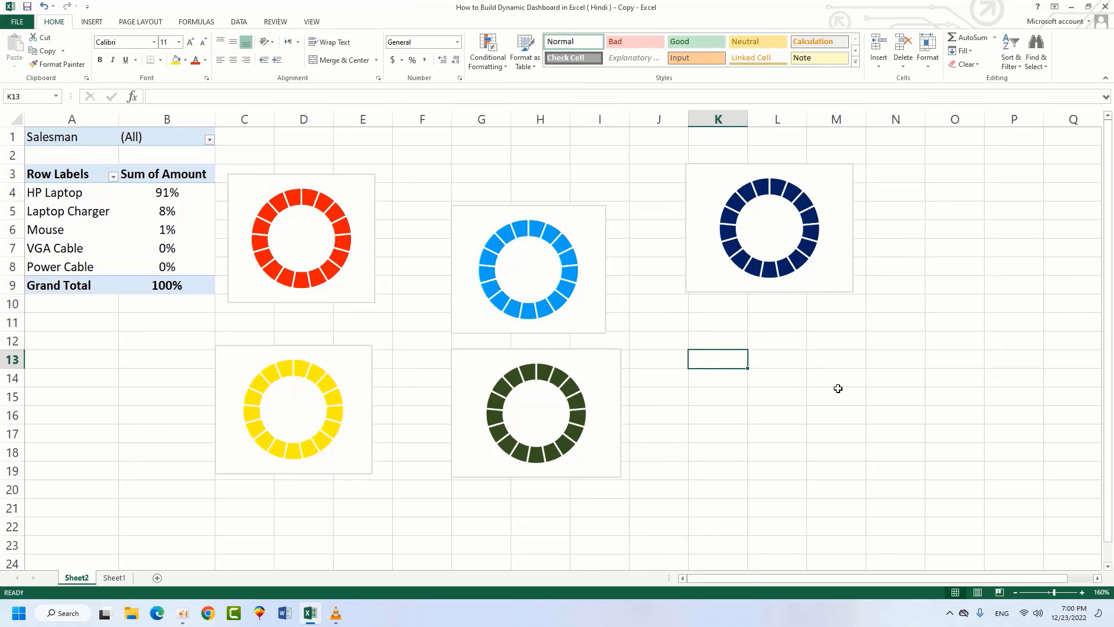
Step: Change the yellow doughnut chart's series fill to solid standard purple
{"action": "left_click", "coordinate": [336, 353]}
{"action": "left_click", "coordinate": [318, 374]}
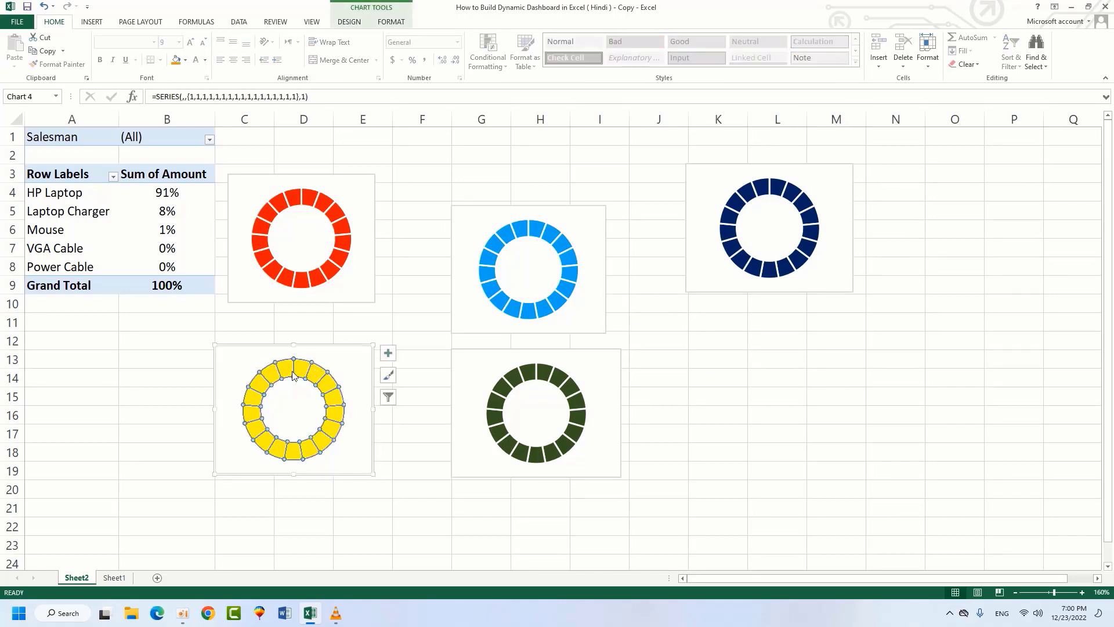
{"action": "right_click", "coordinate": [293, 376]}
{"action": "left_click", "coordinate": [350, 444]}
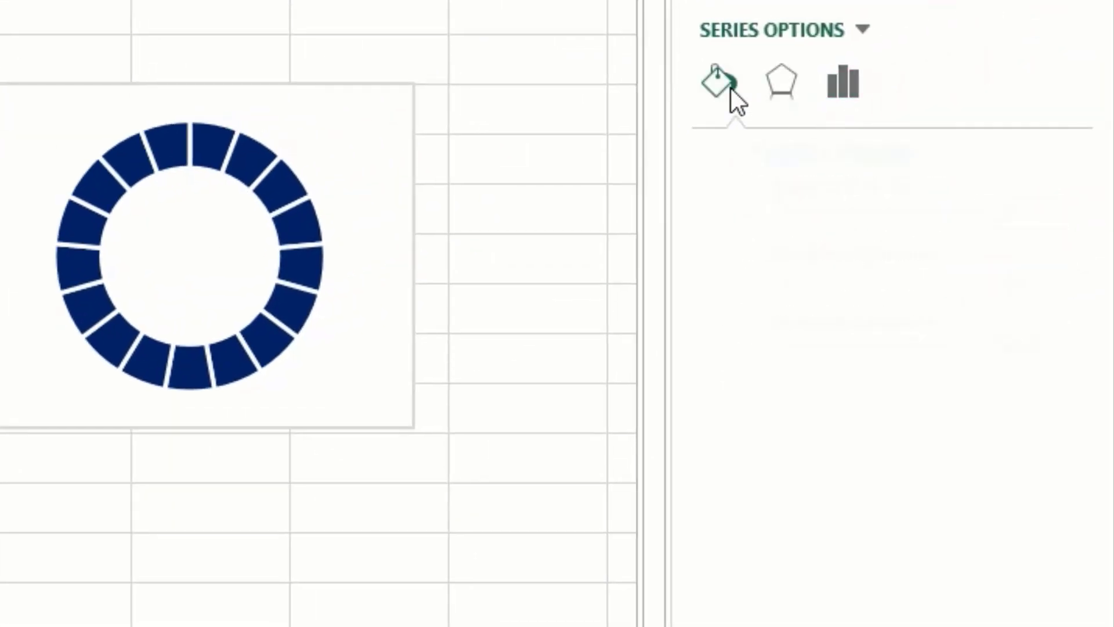
{"action": "left_click", "coordinate": [730, 89]}
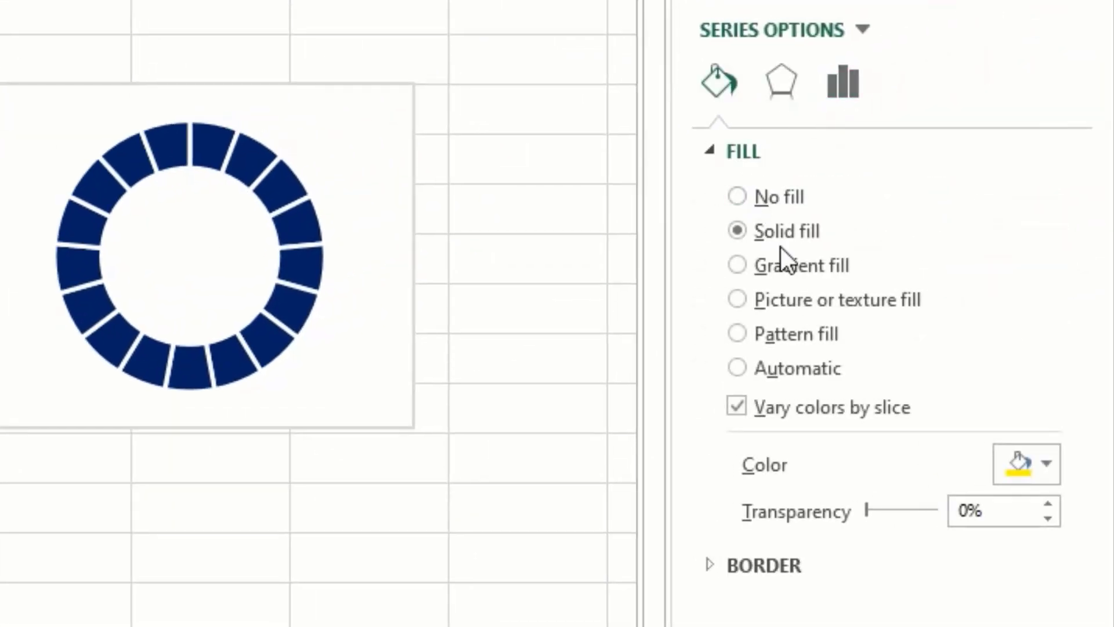
{"action": "left_click", "coordinate": [1052, 463]}
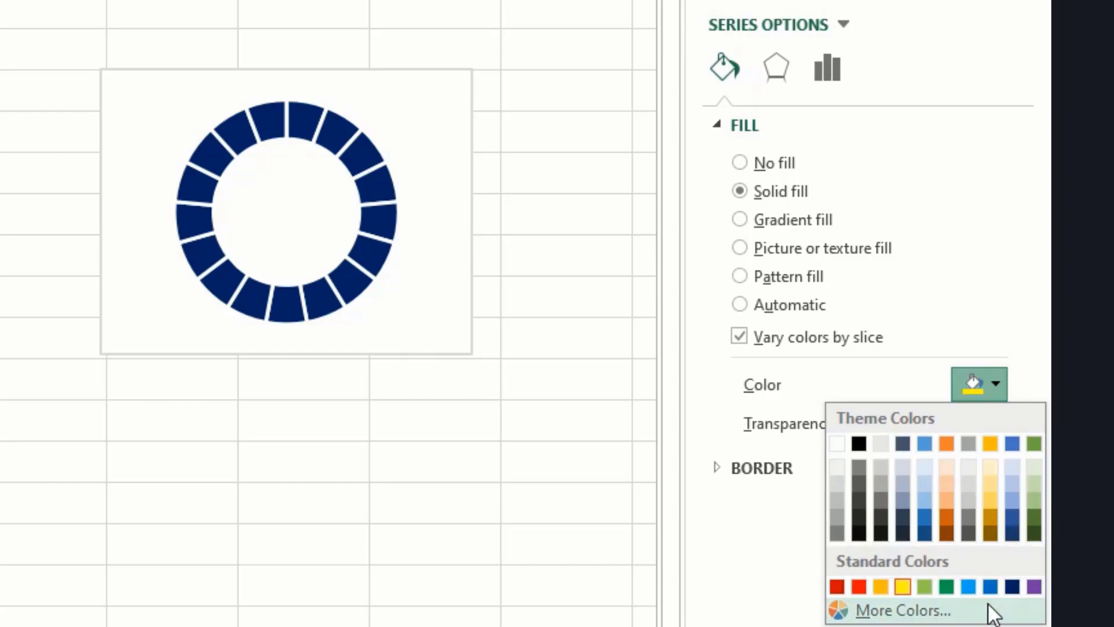
{"action": "left_click", "coordinate": [1032, 588]}
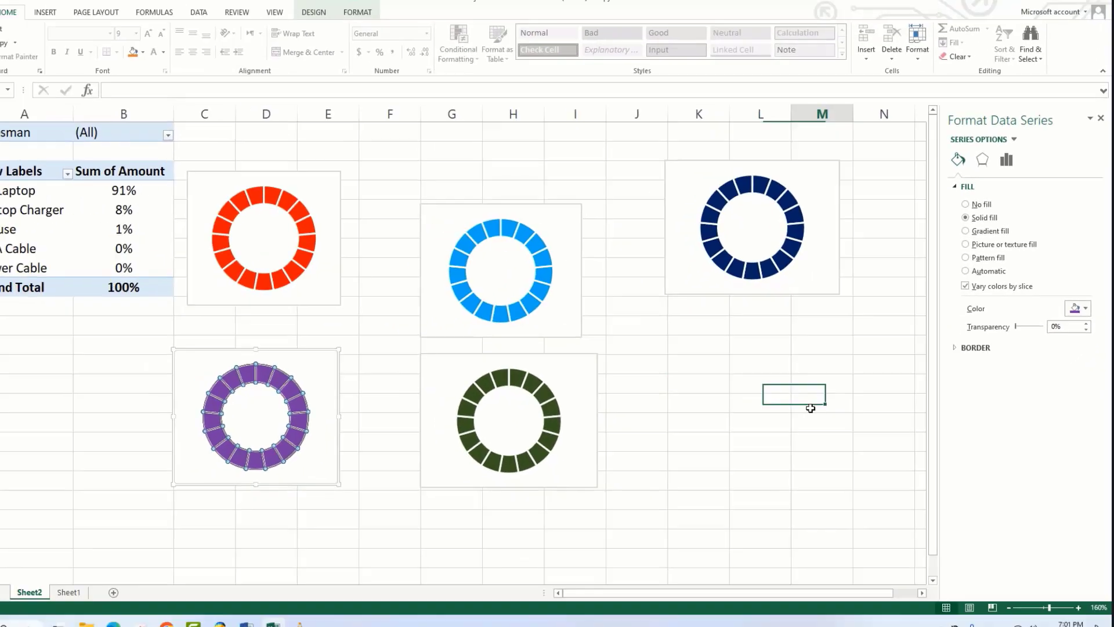
Step: Move the light blue and dark blue doughnut charts into a row beside the red chart and close the formatting pane
{"action": "left_click", "coordinate": [811, 408]}
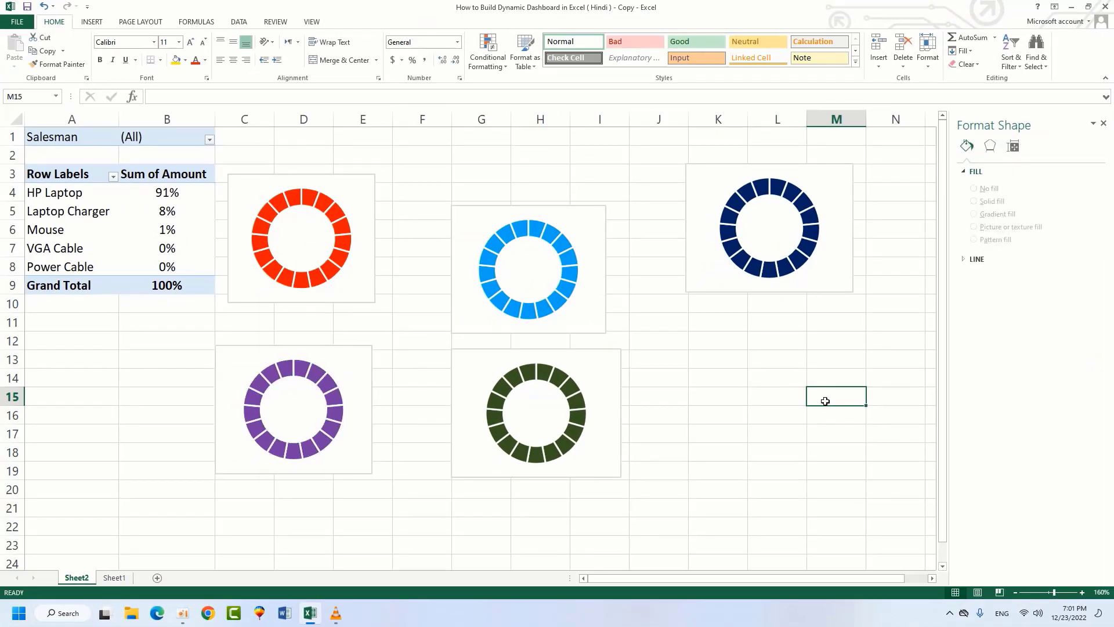
{"action": "left_click", "coordinate": [691, 482]}
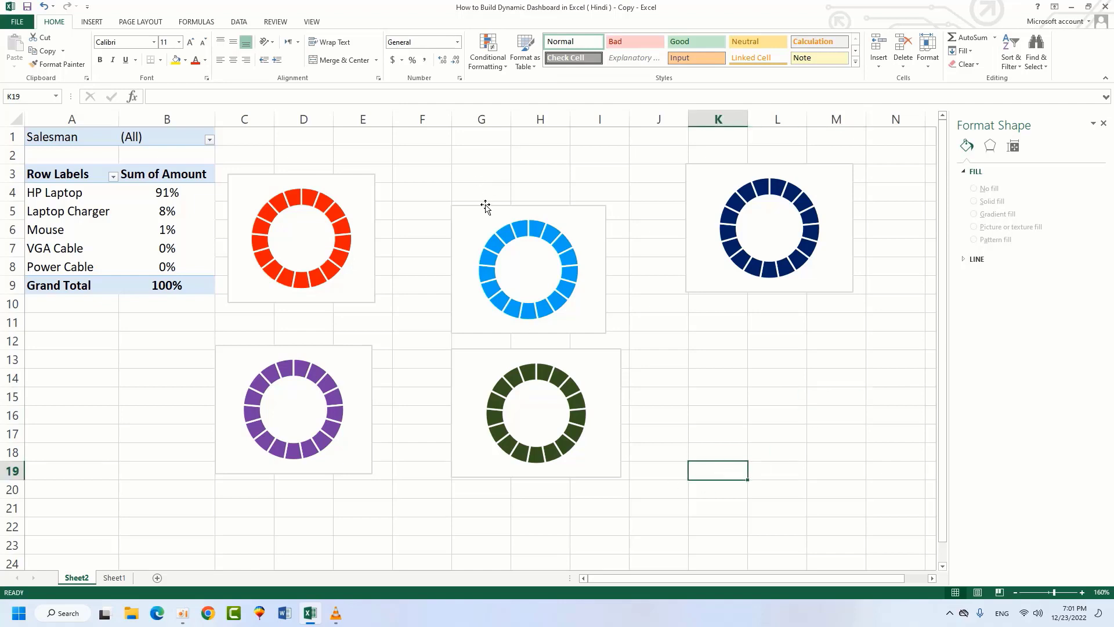
{"action": "left_click_drag", "start_coordinate": [486, 207], "coordinate": [427, 177]}
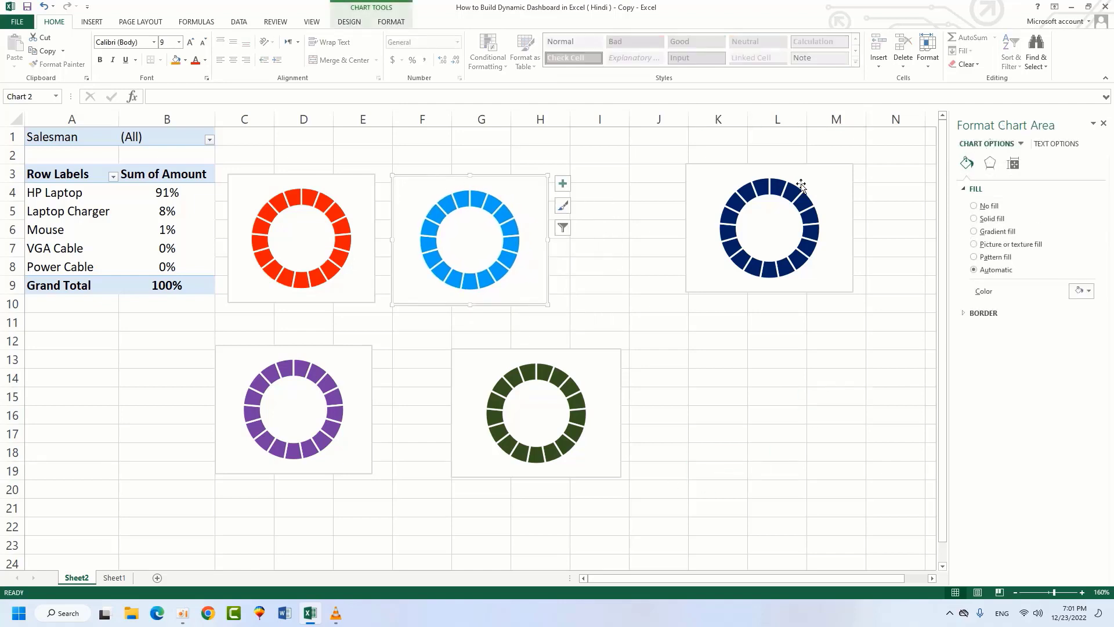
{"action": "left_click_drag", "start_coordinate": [782, 169], "coordinate": [670, 182]}
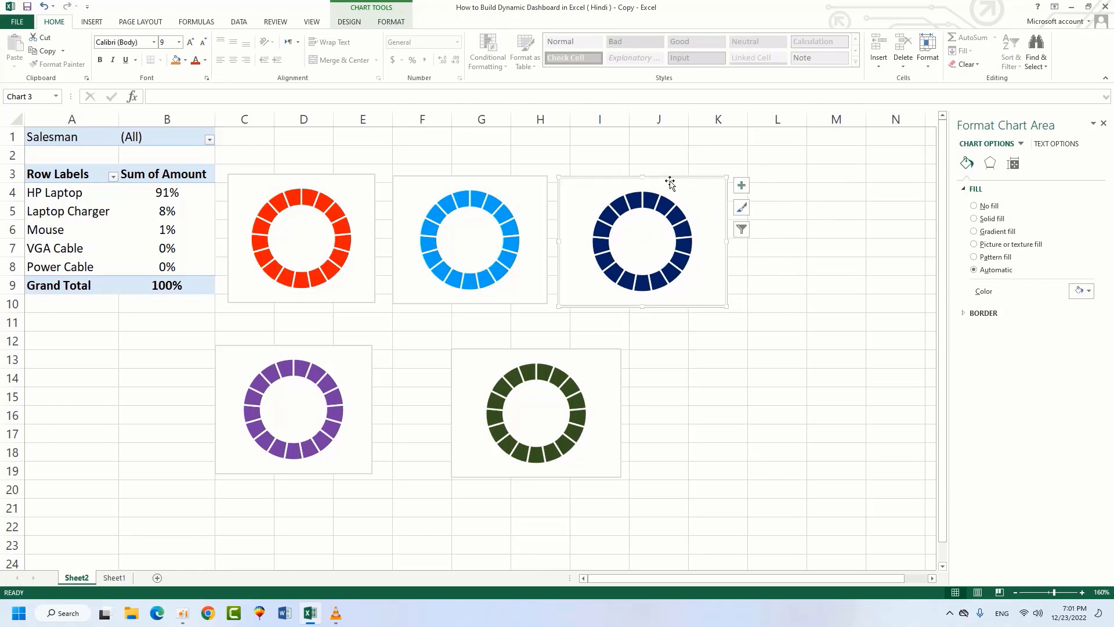
{"action": "left_click", "coordinate": [1104, 123]}
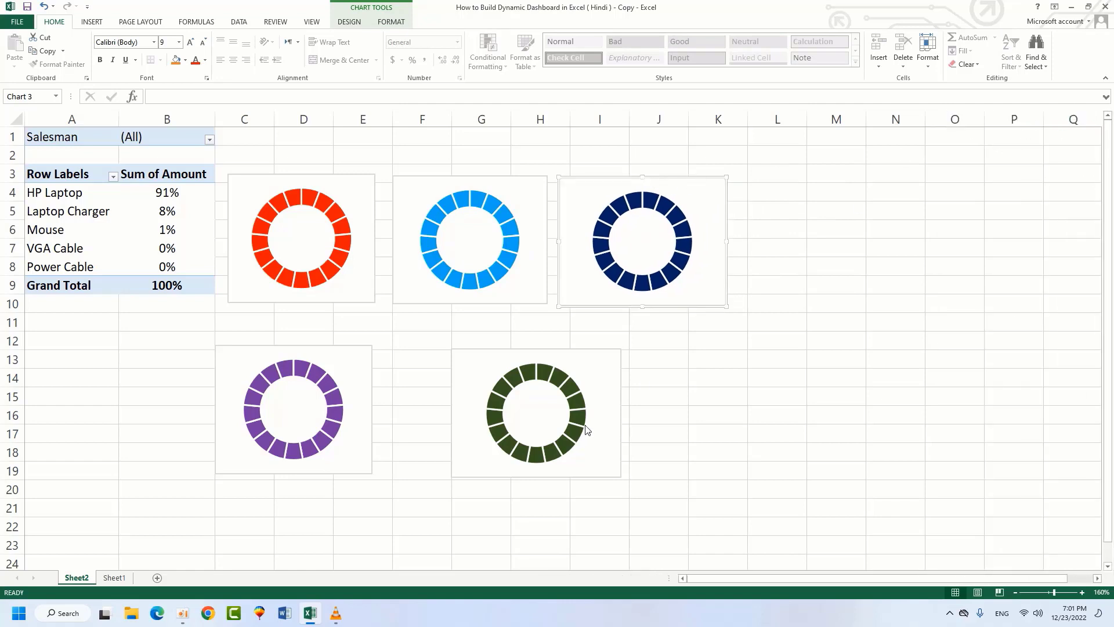
Step: Move the dark green and purple doughnut charts to the end of the chart row, dark green first
{"action": "left_click", "coordinate": [542, 347]}
{"action": "left_click_drag", "start_coordinate": [542, 348], "coordinate": [825, 178]}
{"action": "left_click_drag", "start_coordinate": [282, 348], "coordinate": [977, 181]}
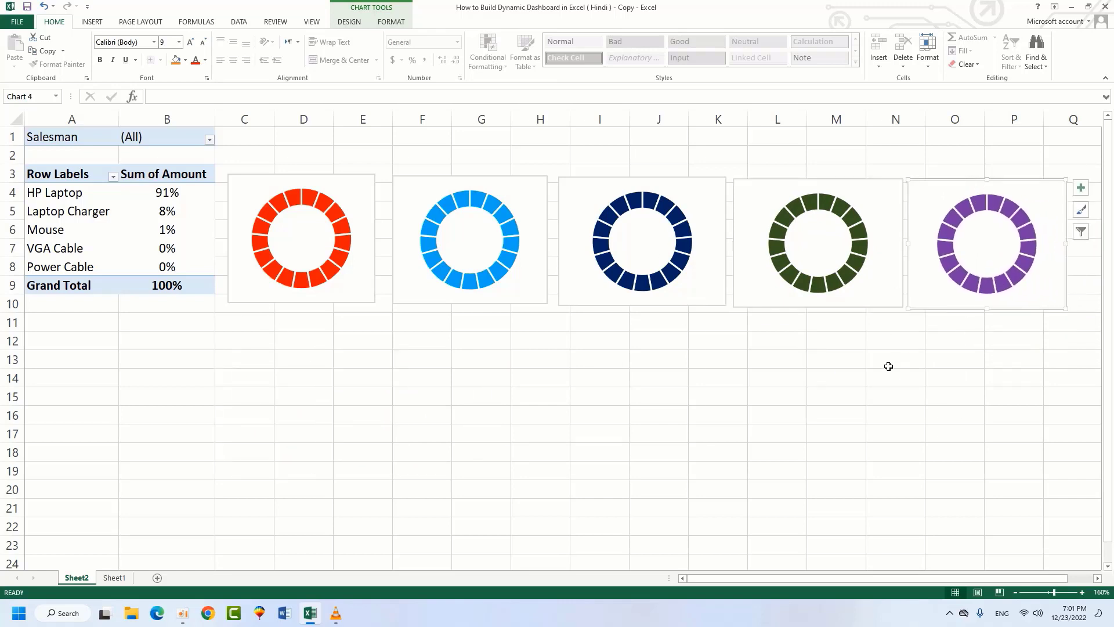
{"action": "left_click", "coordinate": [884, 366]}
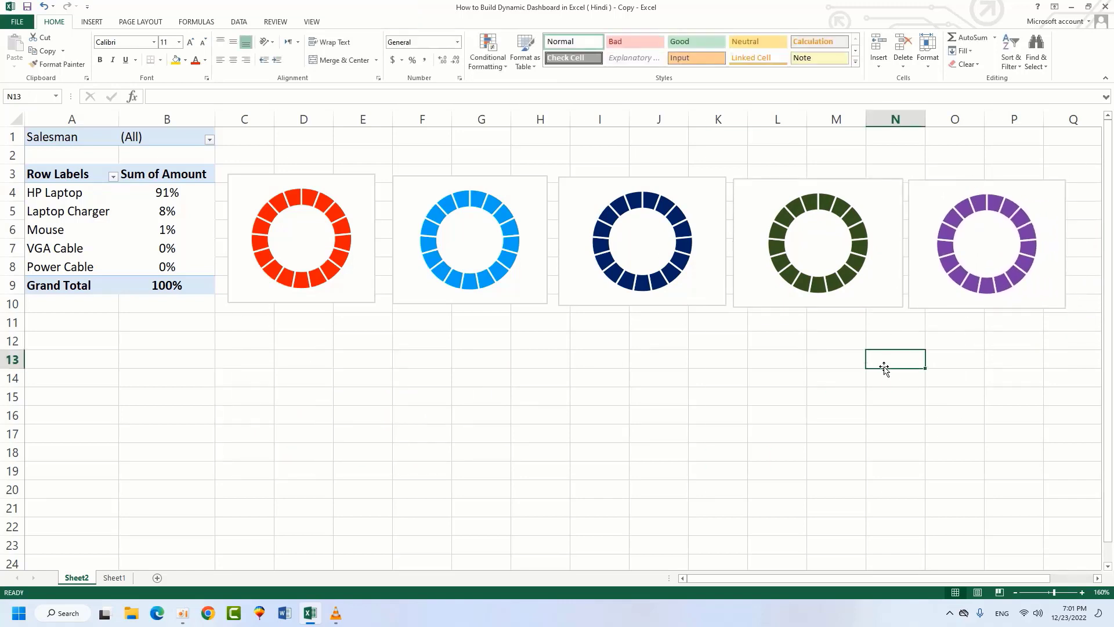
Step: Select all five doughnut charts and distribute them horizontally and vertically
{"action": "left_click", "coordinate": [339, 176]}
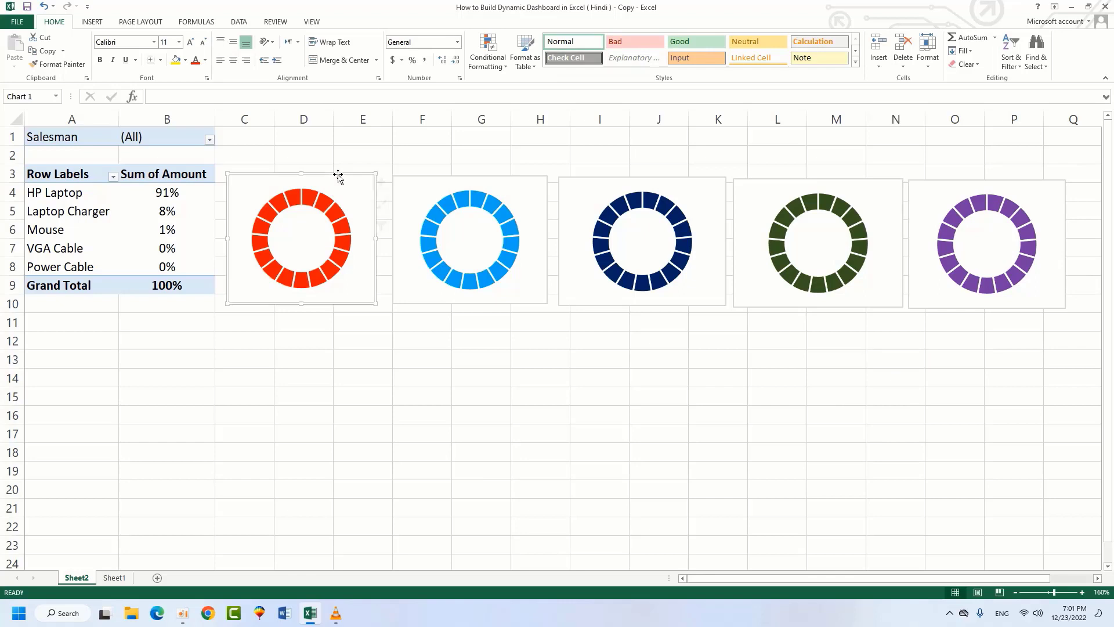
{"action": "left_click", "coordinate": [473, 175], "text": "ctrl"}
{"action": "left_click", "coordinate": [675, 178], "text": "ctrl"}
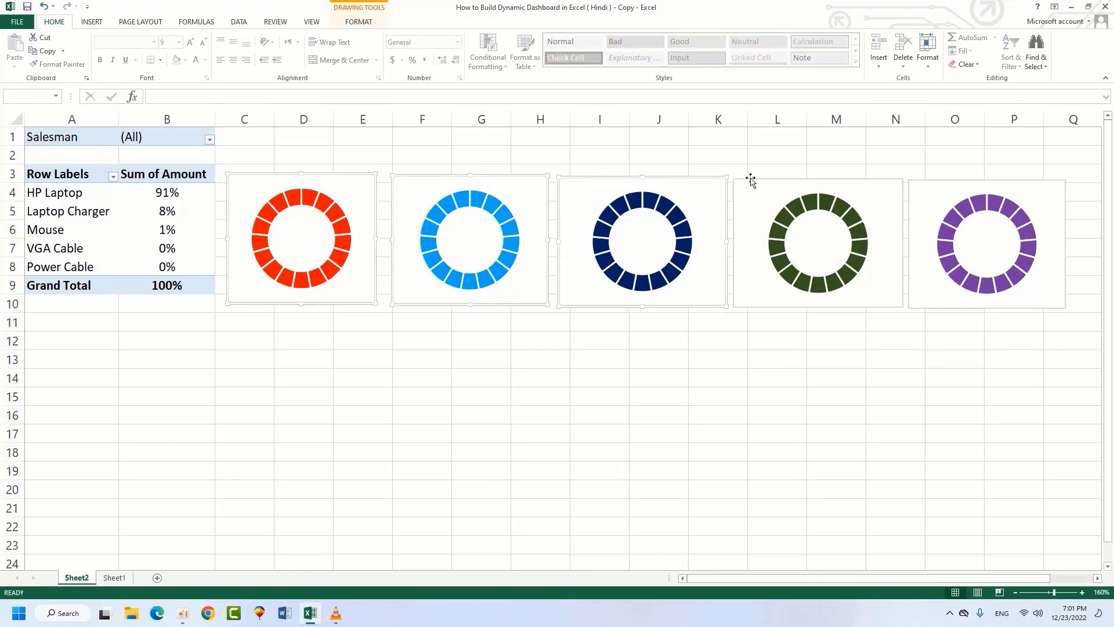
{"action": "left_click", "coordinate": [815, 182], "text": "ctrl"}
{"action": "left_click", "coordinate": [982, 179], "text": "ctrl"}
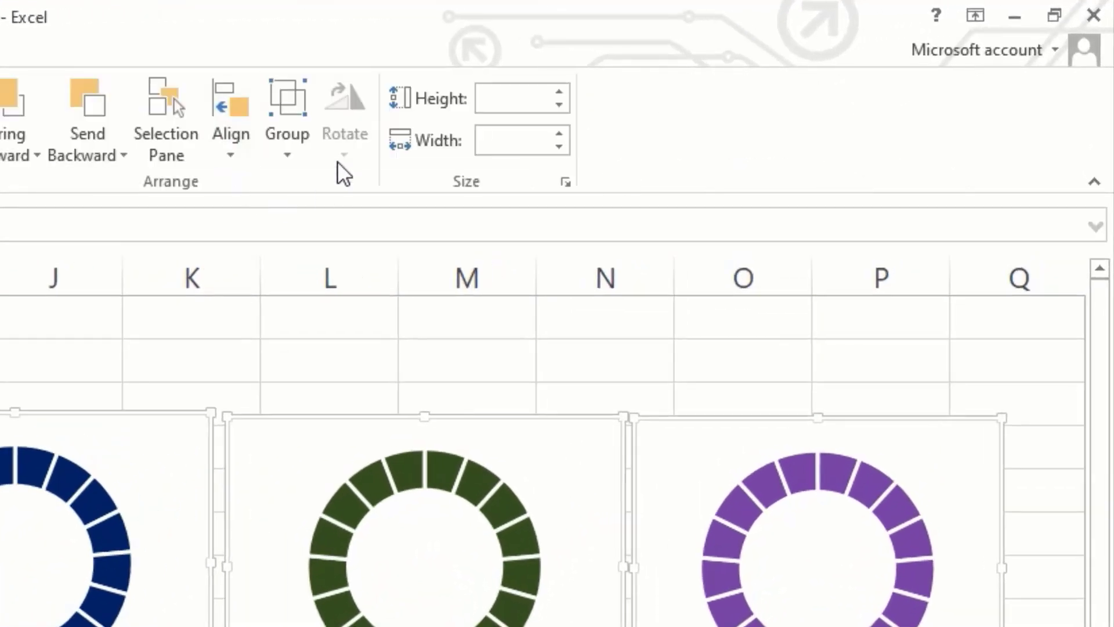
{"action": "left_click", "coordinate": [232, 158]}
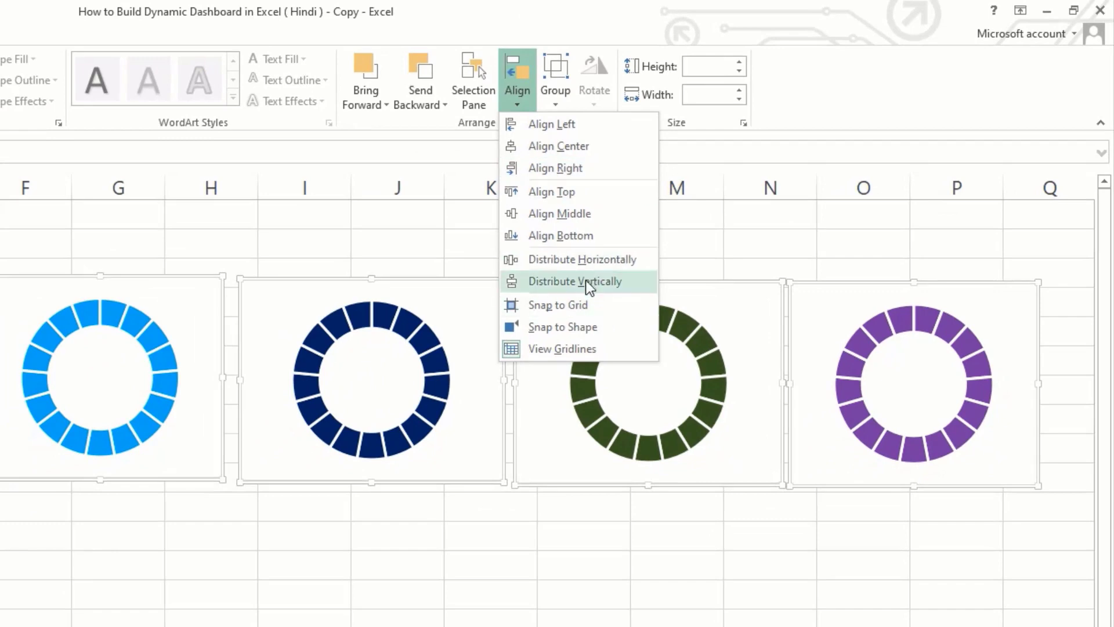
{"action": "left_click", "coordinate": [580, 264]}
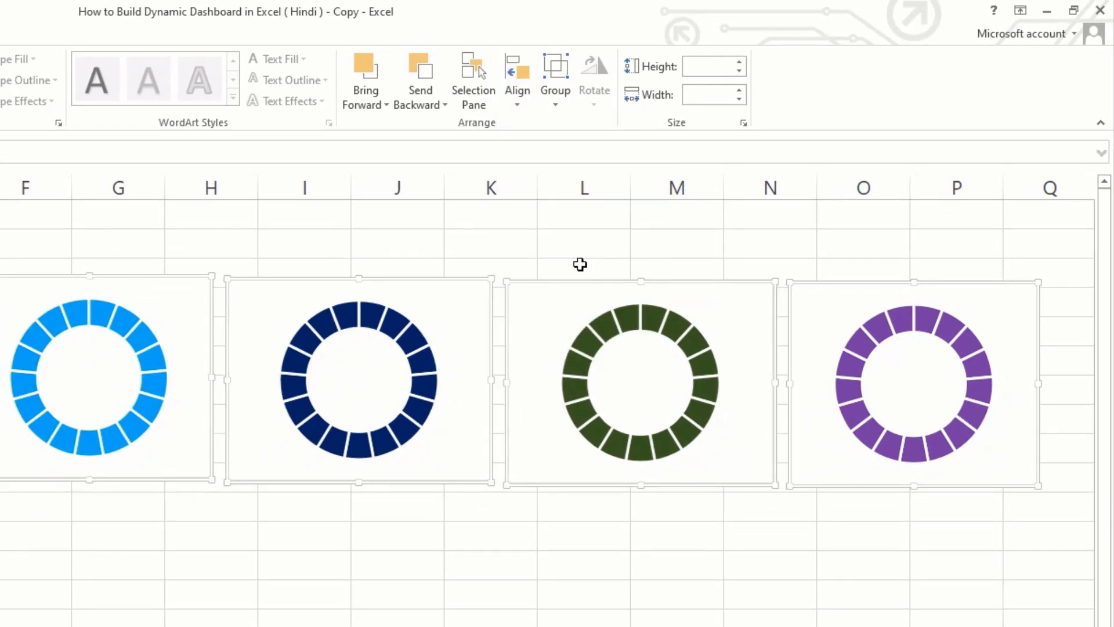
{"action": "left_click", "coordinate": [526, 106]}
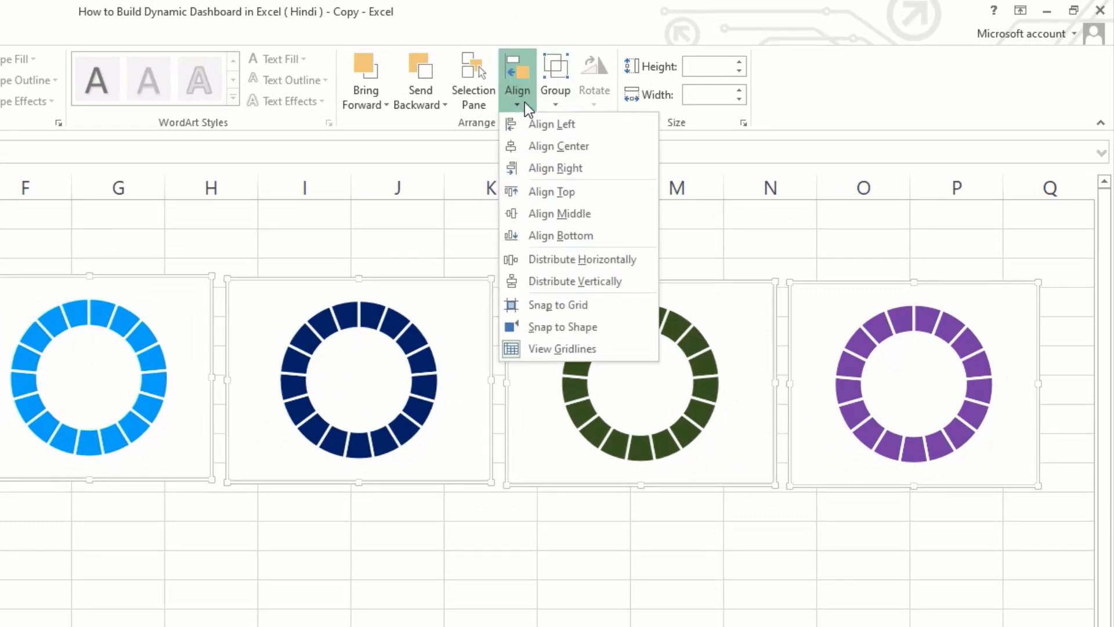
{"action": "left_click", "coordinate": [584, 281]}
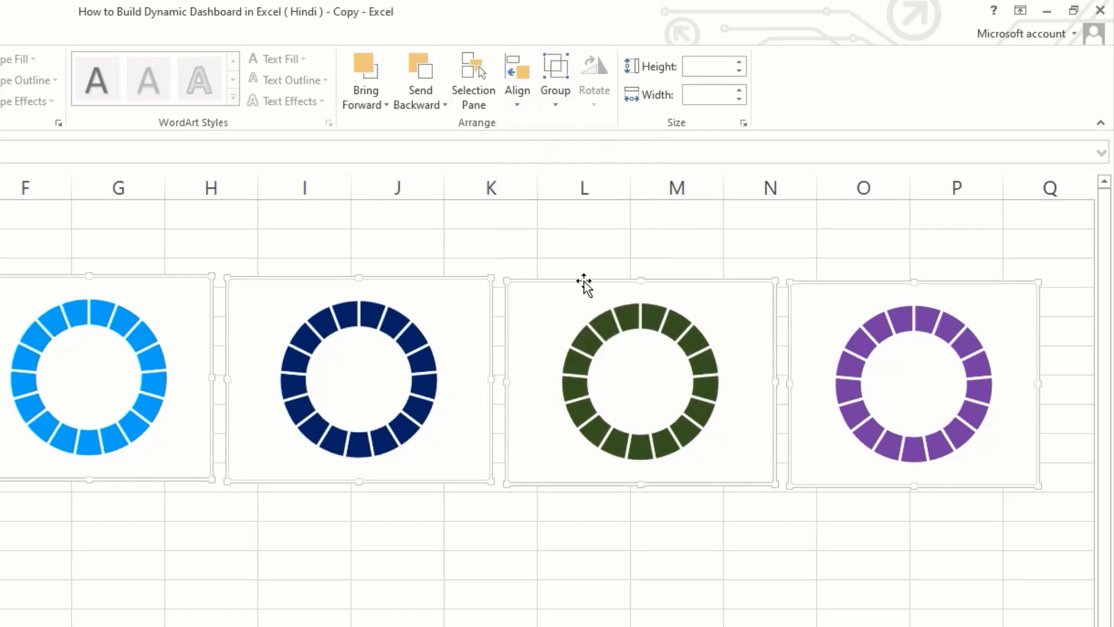
Step: Try Align Center on the five selected charts, and undo it
{"action": "left_click", "coordinate": [558, 99]}
{"action": "left_click", "coordinate": [517, 97]}
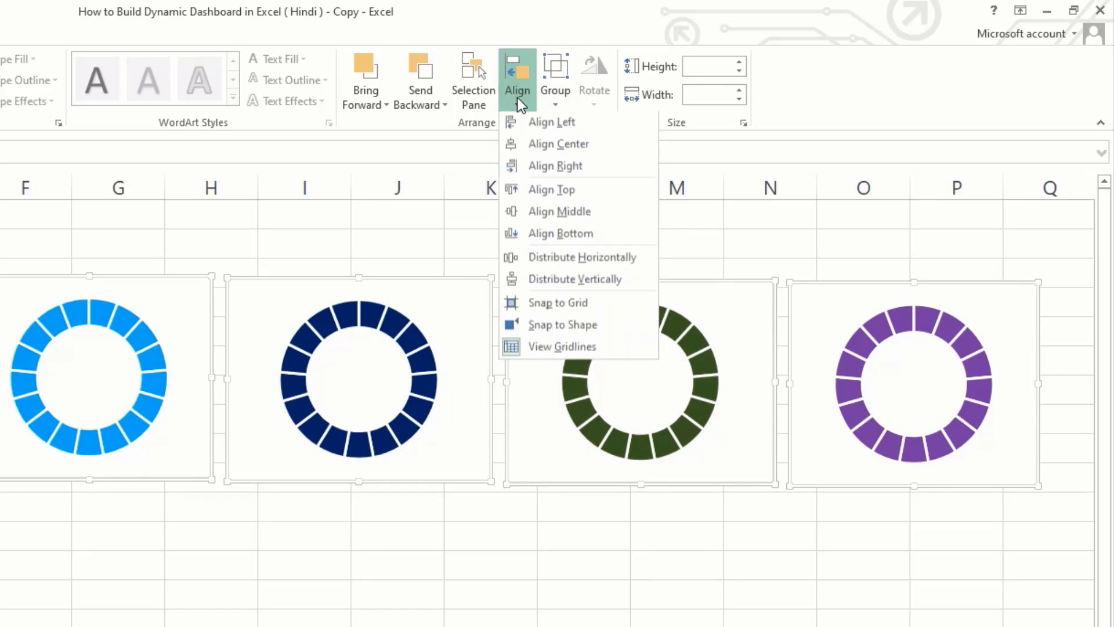
{"action": "left_click", "coordinate": [559, 145]}
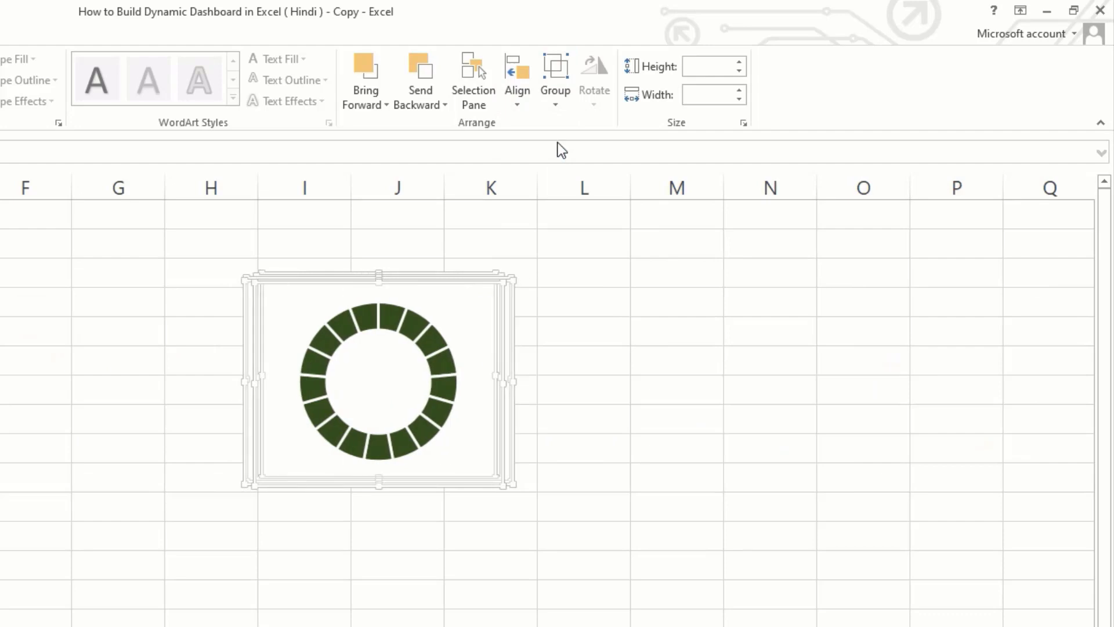
{"action": "key", "text": "ctrl+z"}
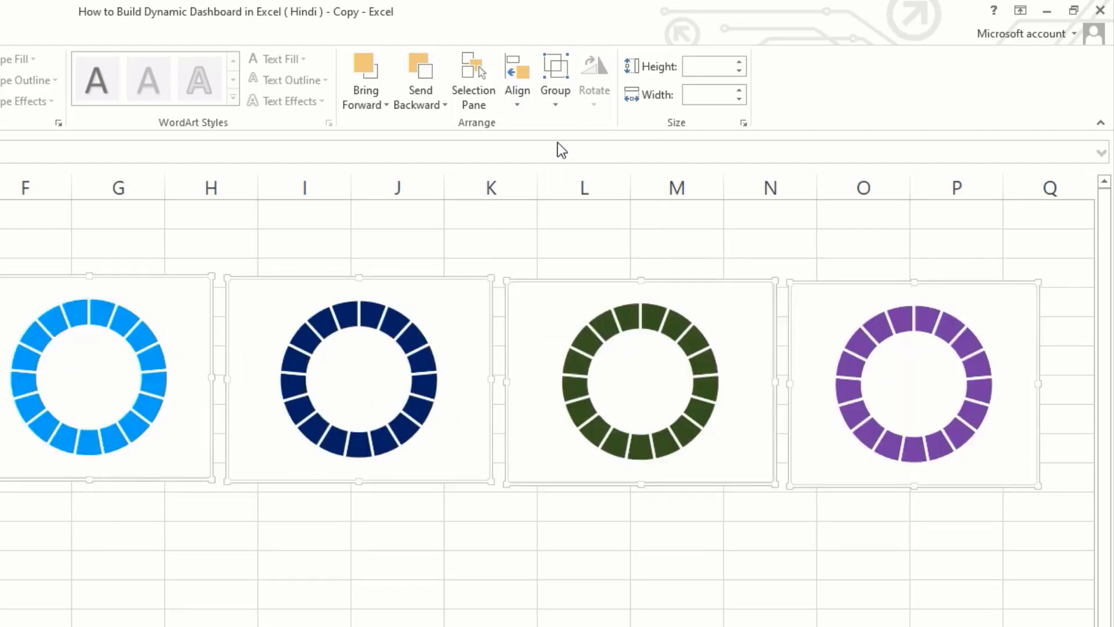
Step: Apply Align Middle to the five selected charts and deselect them
{"action": "left_click", "coordinate": [520, 101]}
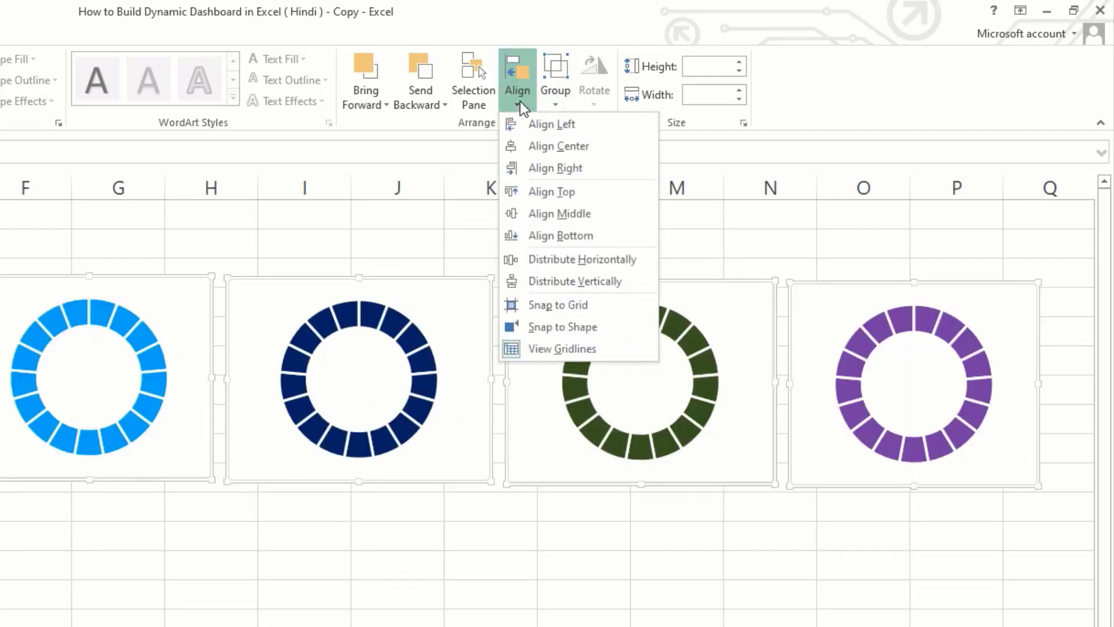
{"action": "left_click", "coordinate": [577, 214]}
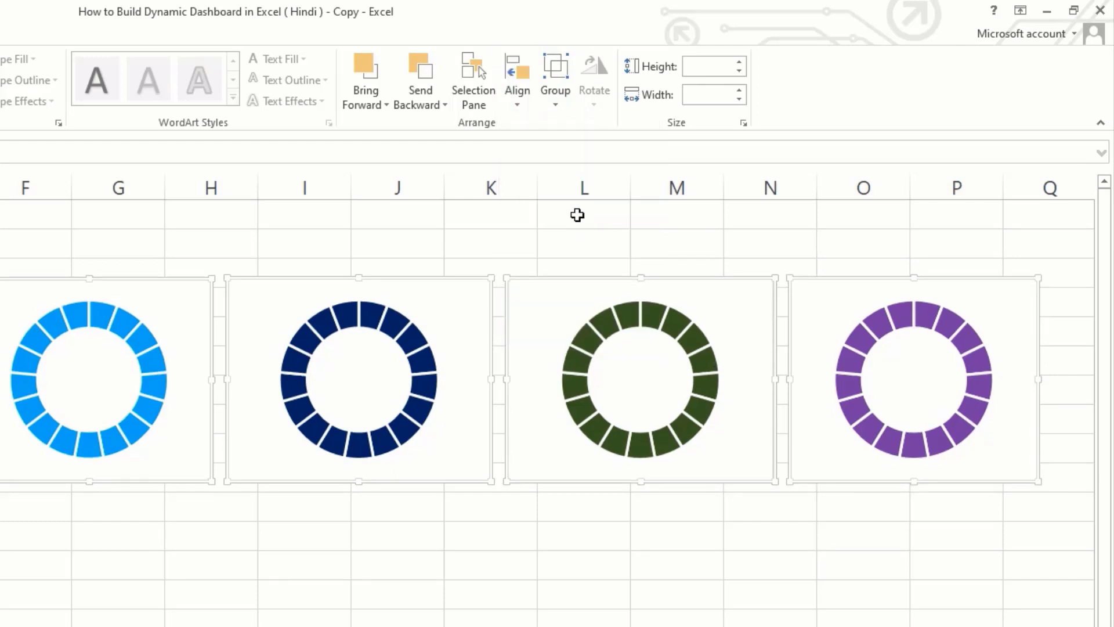
{"action": "left_click", "coordinate": [578, 525]}
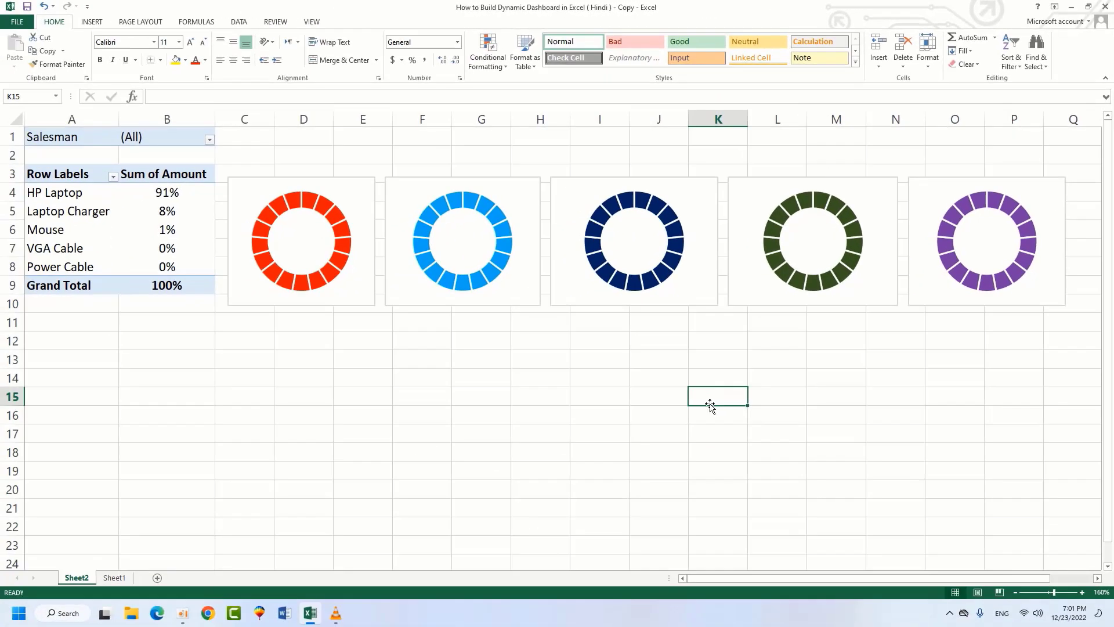
{"action": "left_click", "coordinate": [112, 579]}
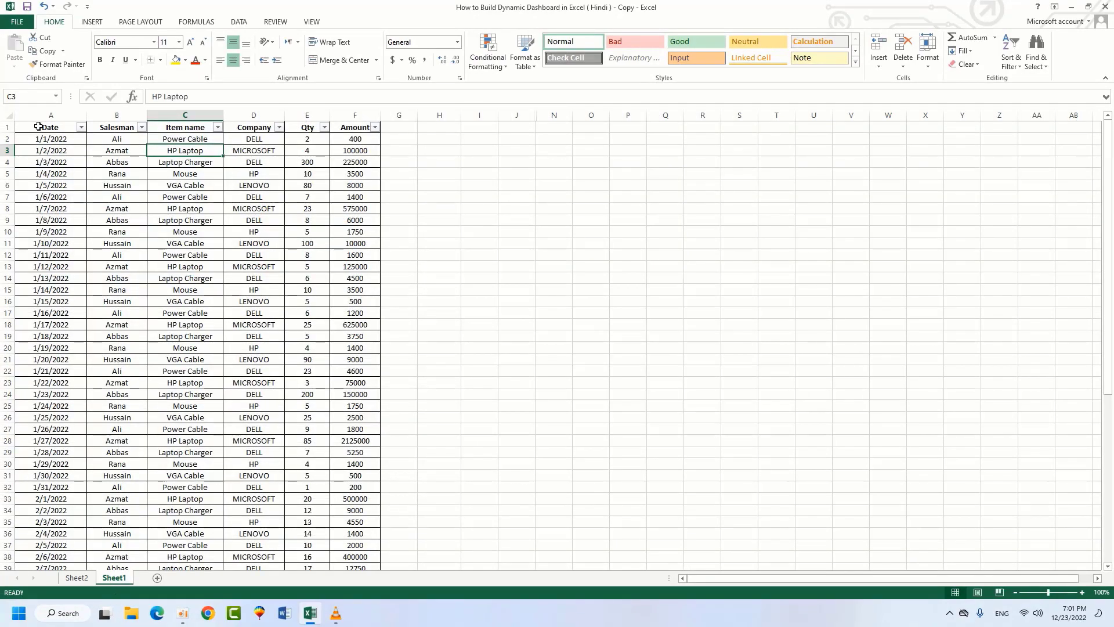
{"action": "left_click", "coordinate": [65, 579]}
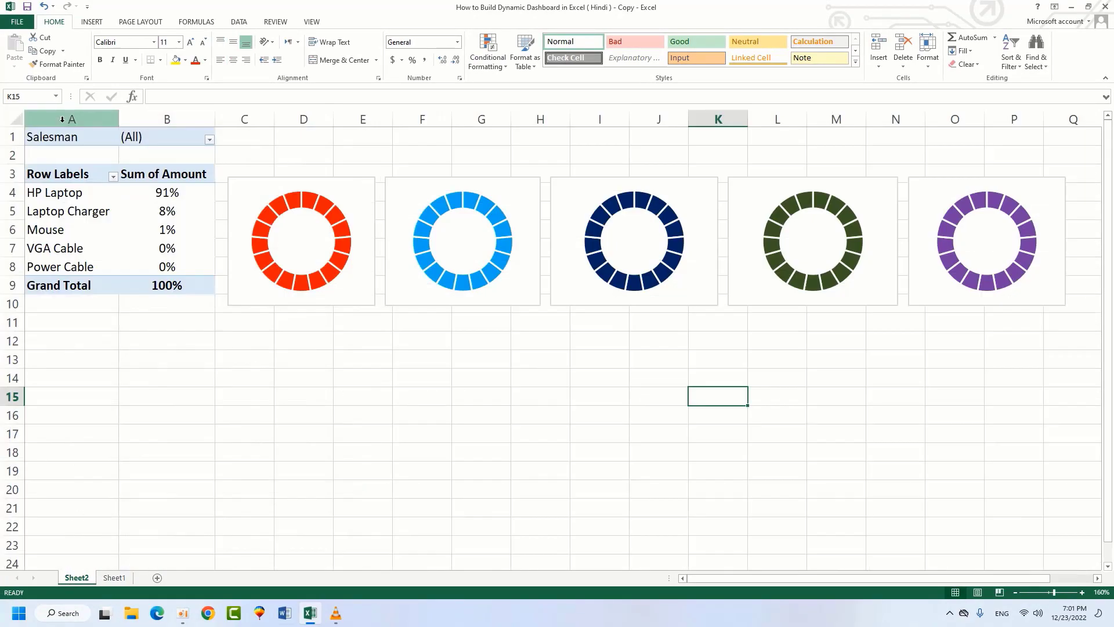
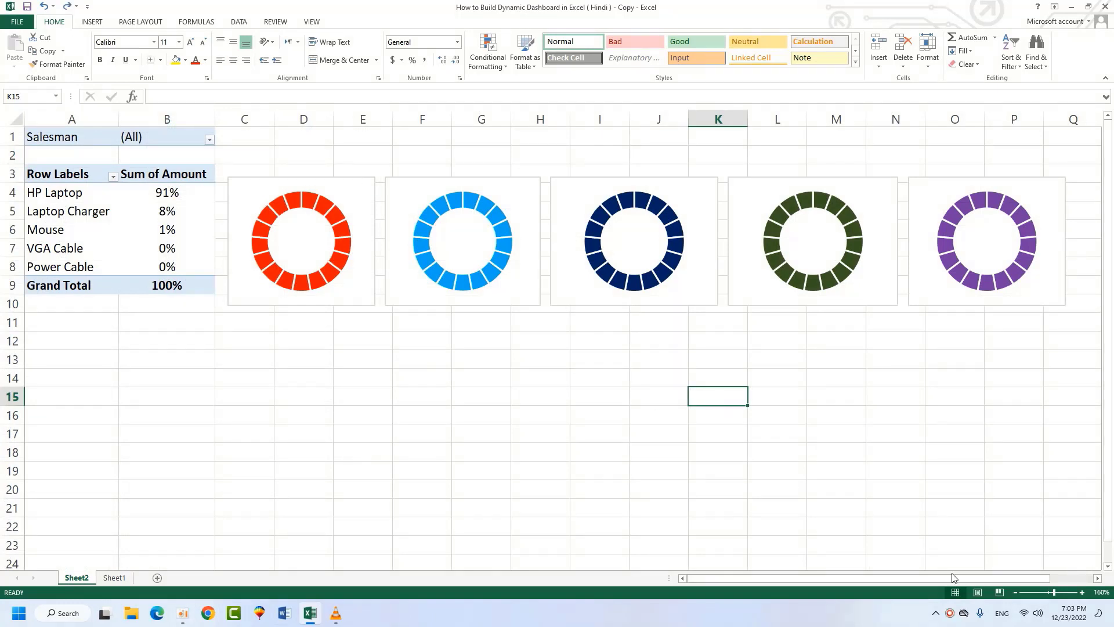
Step: Remove the shape fill and outline from the red, light blue, dark blue and dark green charts
{"action": "left_click", "coordinate": [353, 181]}
{"action": "left_click", "coordinate": [454, 182]}
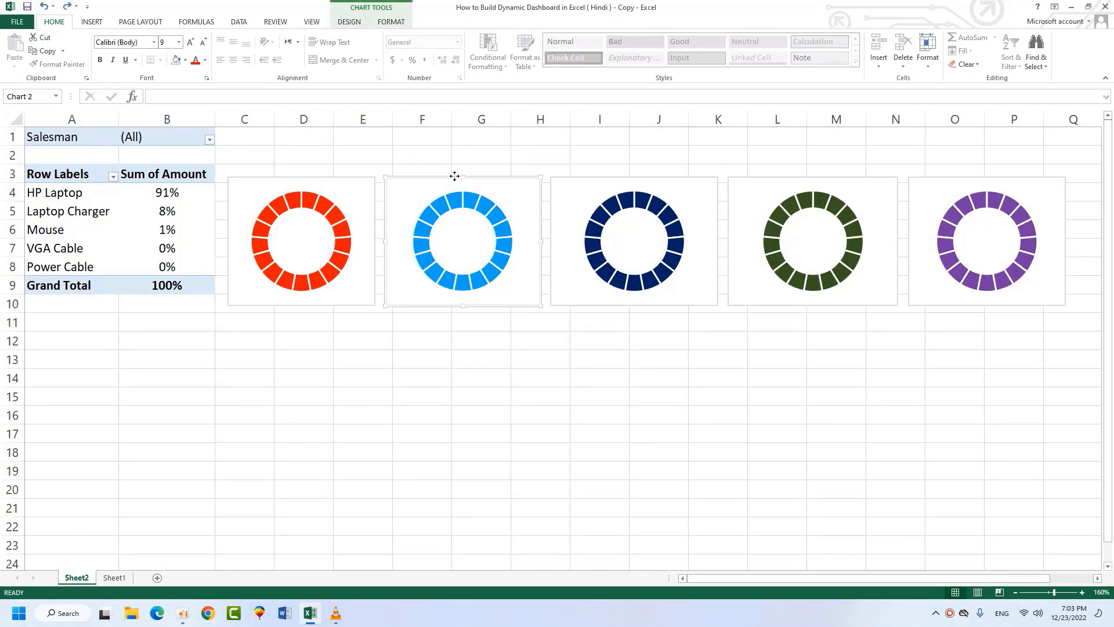
{"action": "left_click", "coordinate": [370, 180]}
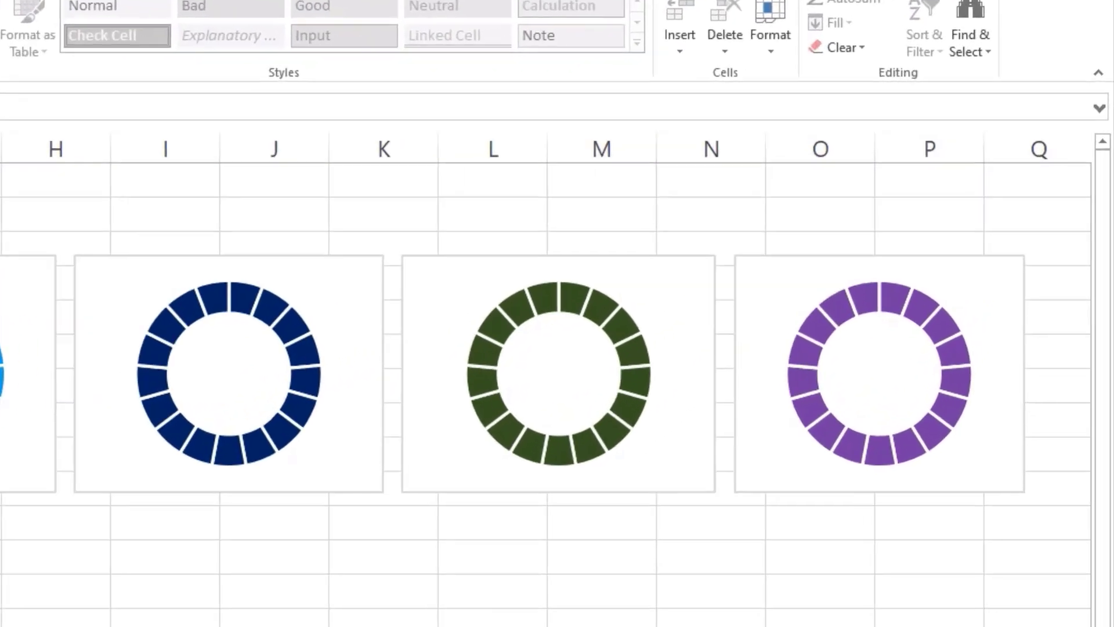
{"action": "left_click", "coordinate": [349, 22]}
{"action": "left_click", "coordinate": [16, 2]}
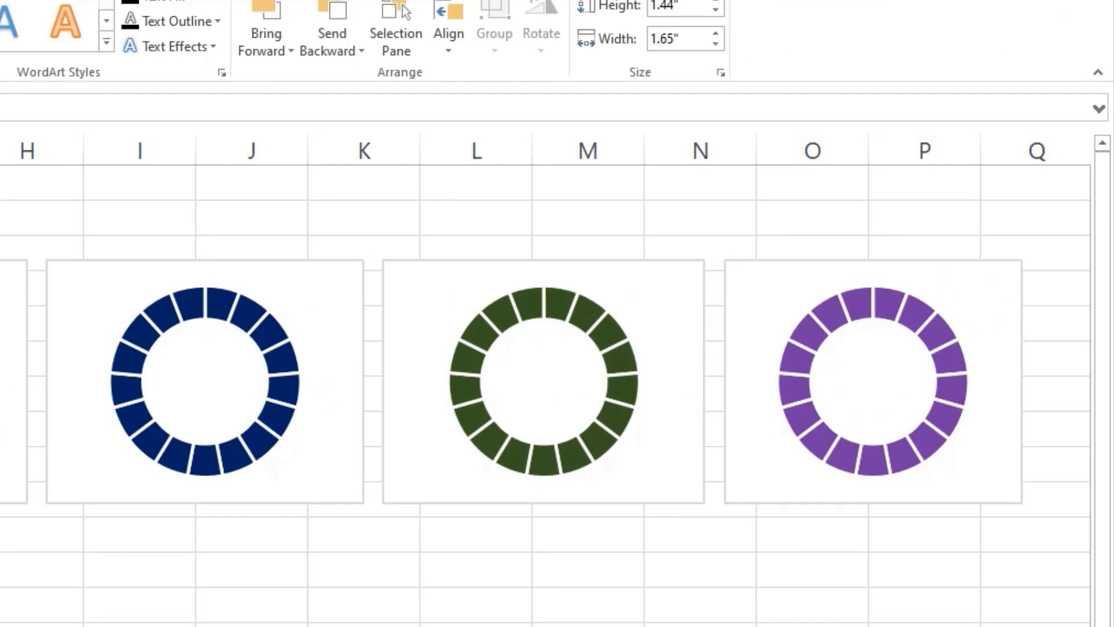
{"action": "key", "text": "Escape"}
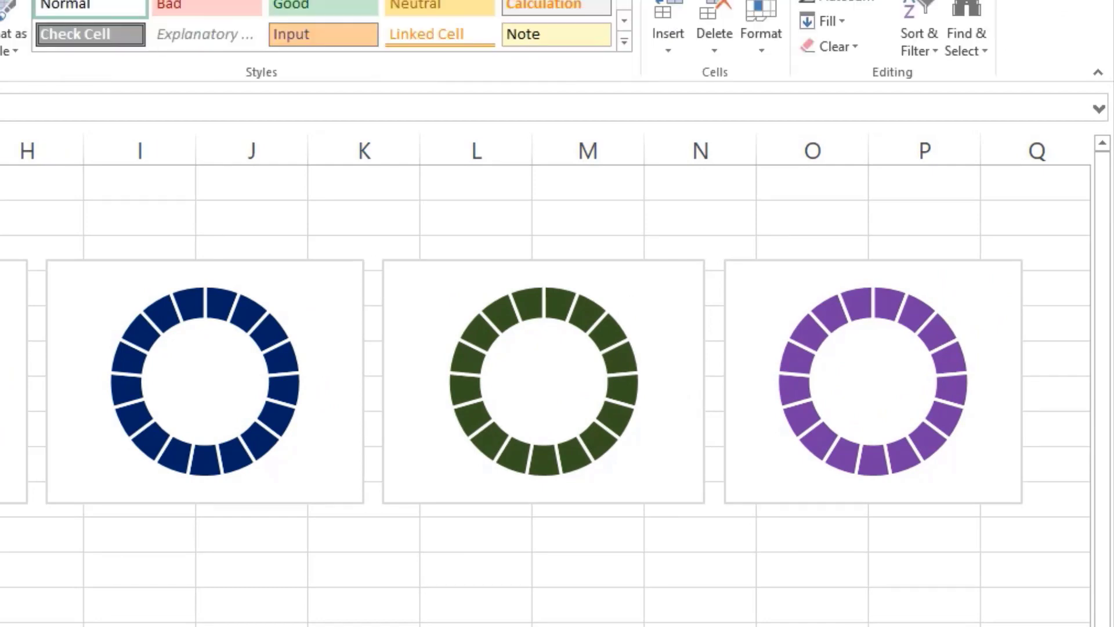
{"action": "key", "text": "ctrl+v"}
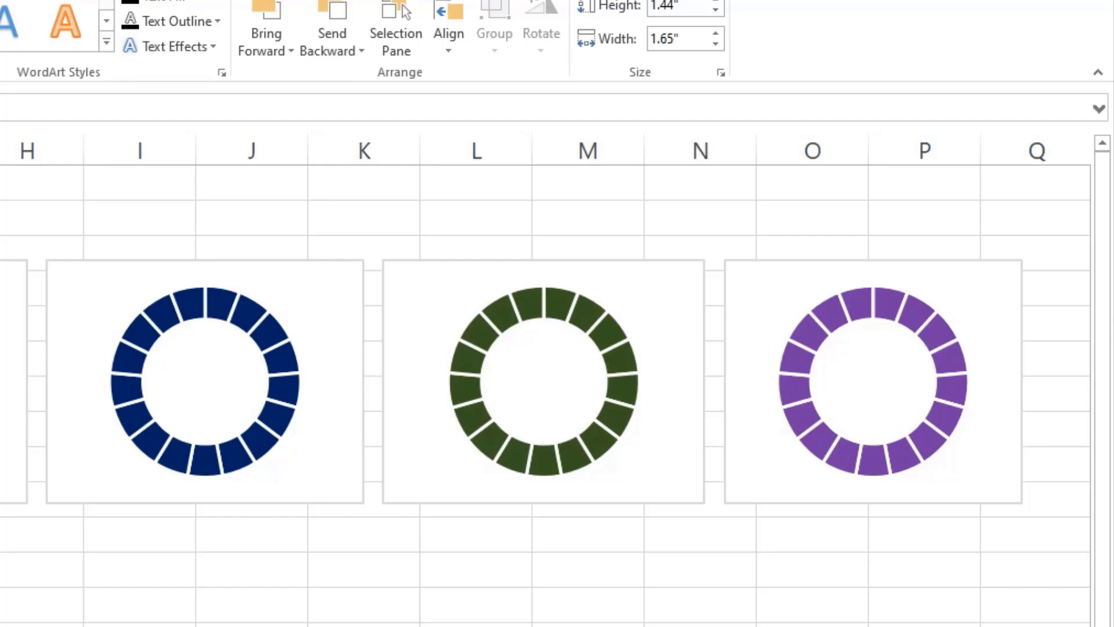
{"action": "left_click", "coordinate": [11, 383]}
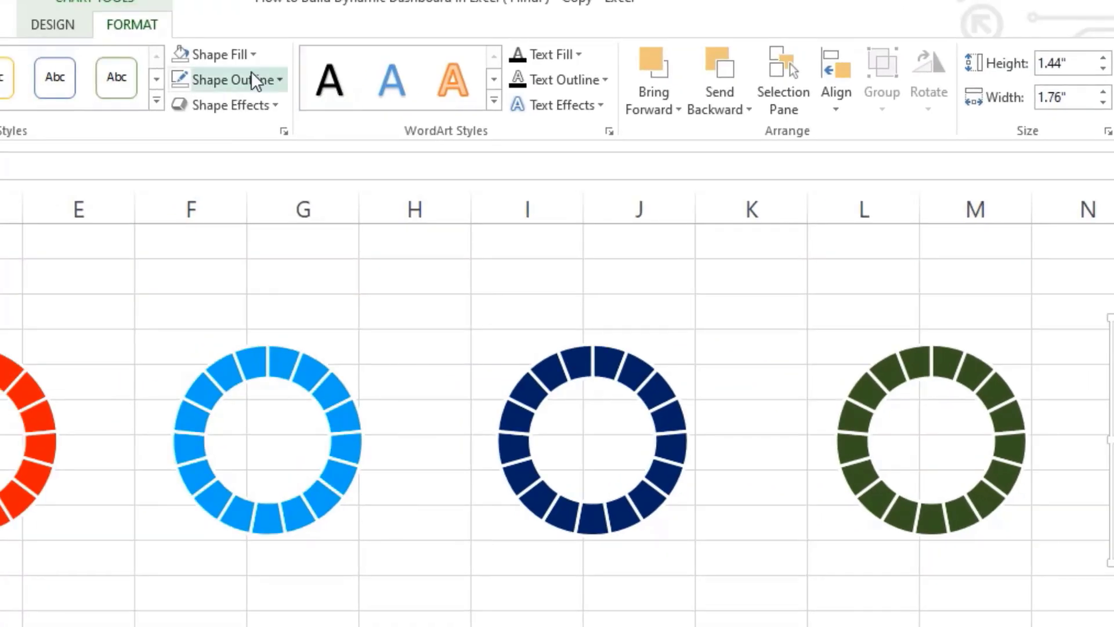
Step: Set the purple chart area to no fill and no outline
{"action": "left_click", "coordinate": [249, 52]}
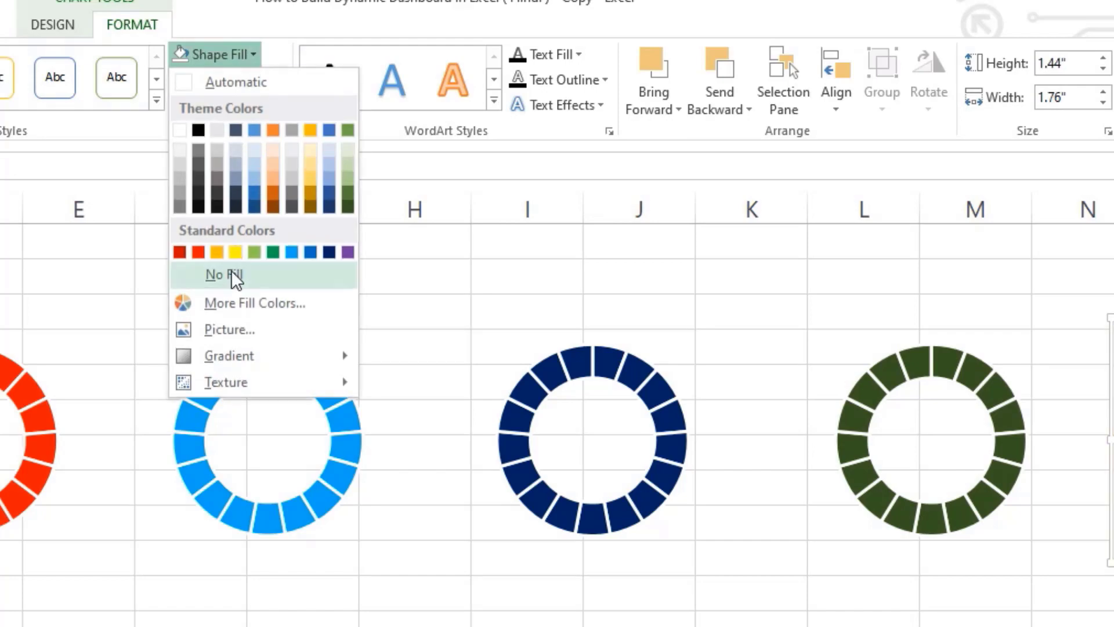
{"action": "left_click", "coordinate": [231, 272]}
{"action": "left_click", "coordinate": [278, 81]}
{"action": "left_click", "coordinate": [230, 298]}
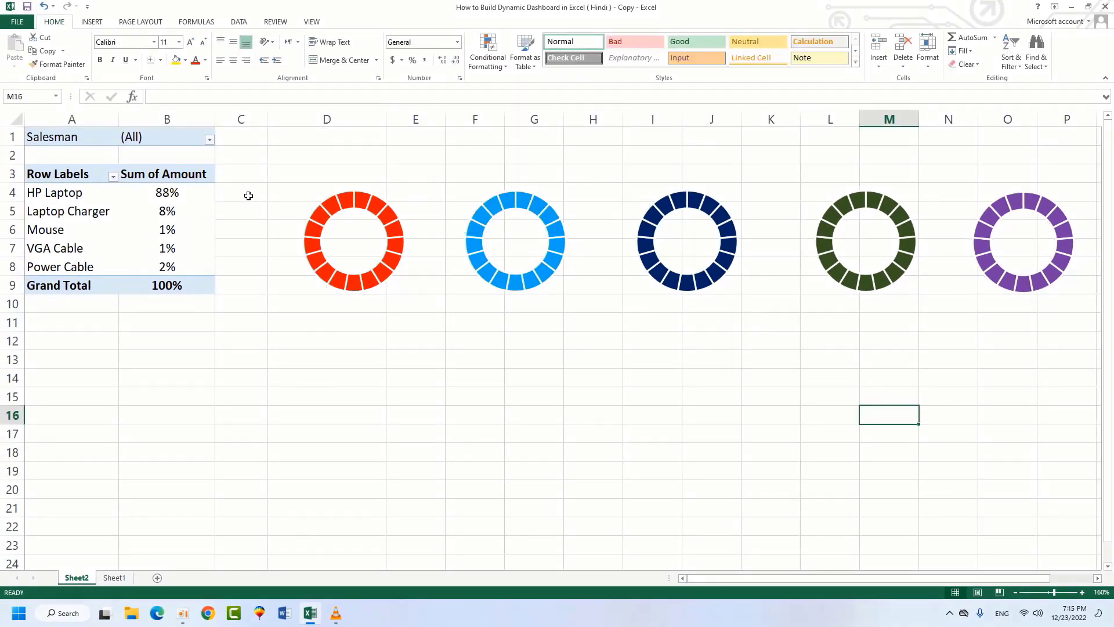
Step: Begin a remainder formula in cell C4 with =1-, beside the HP Laptop percentage
{"action": "left_click", "coordinate": [249, 196]}
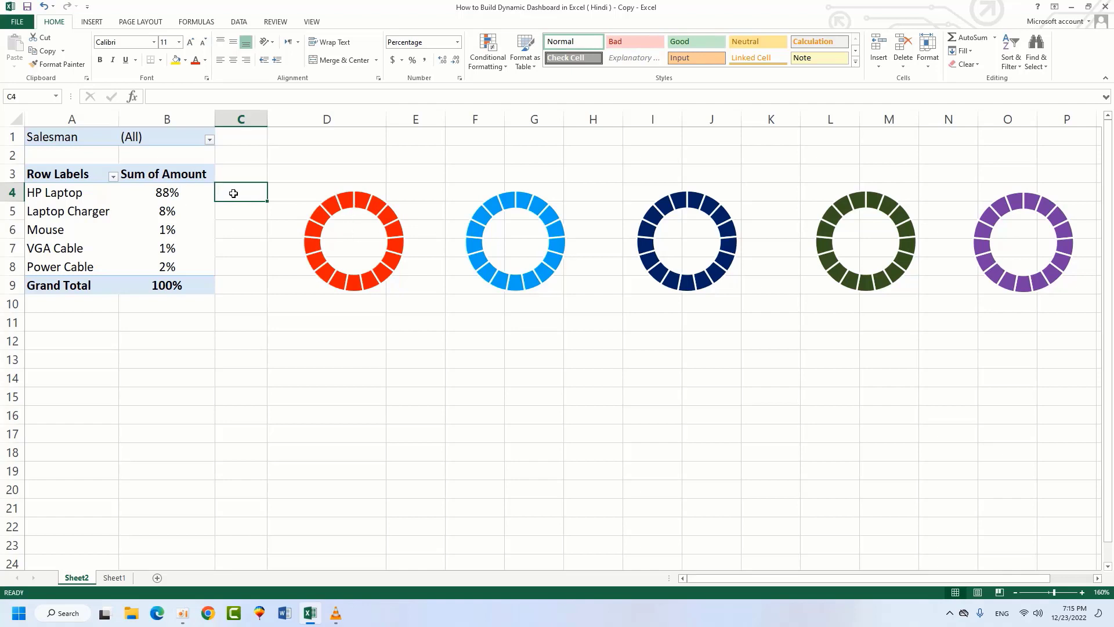
{"action": "type", "text": "="}
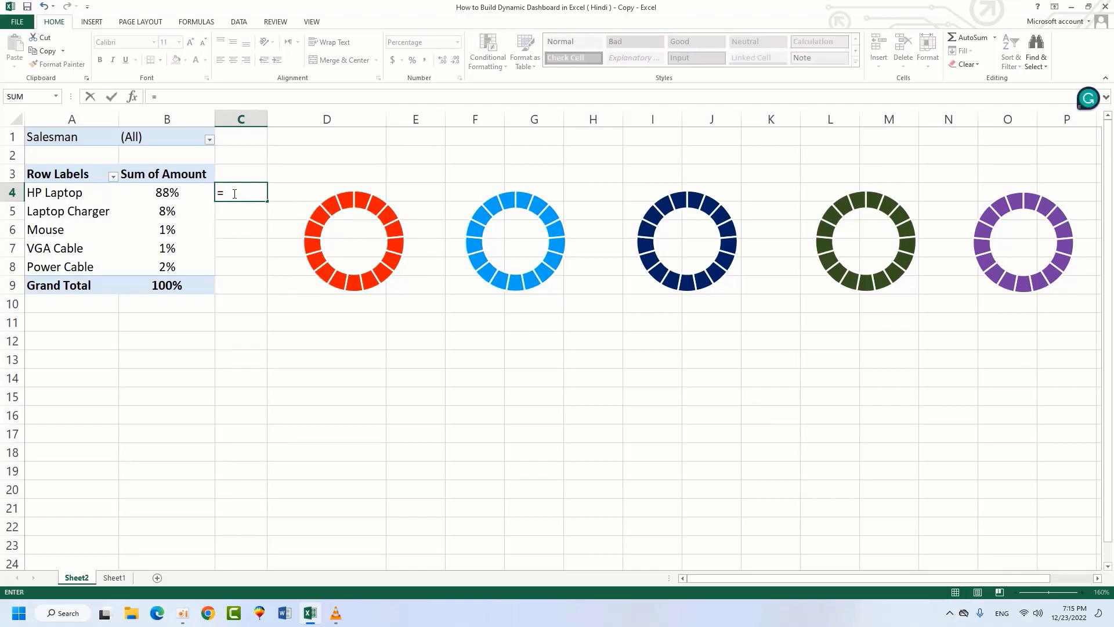
{"action": "type", "text": "1-"}
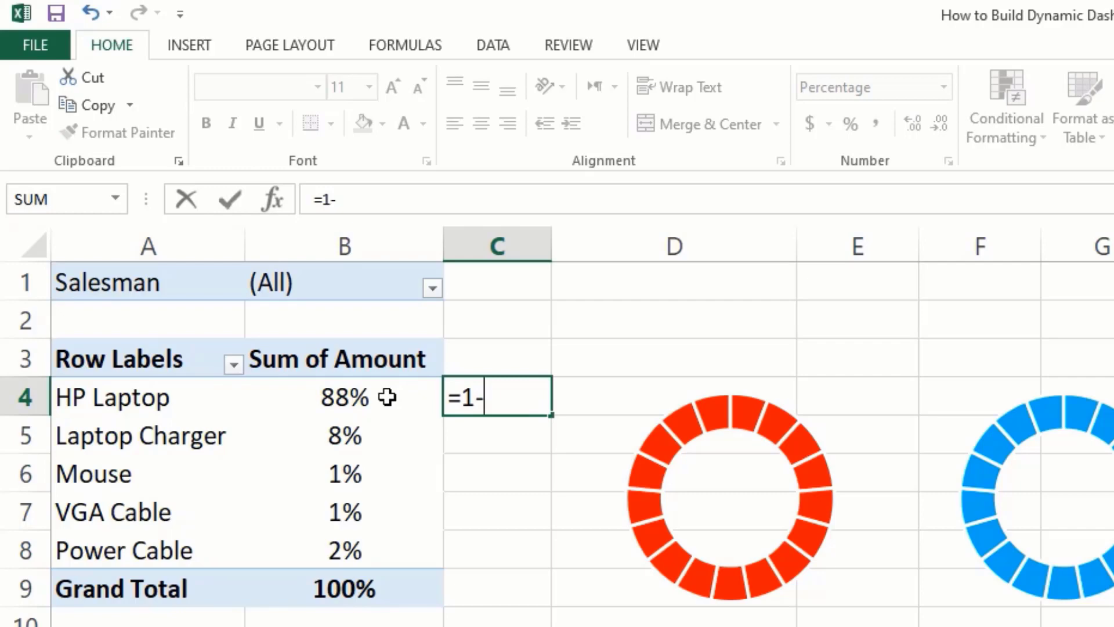
{"action": "left_click", "coordinate": [388, 397]}
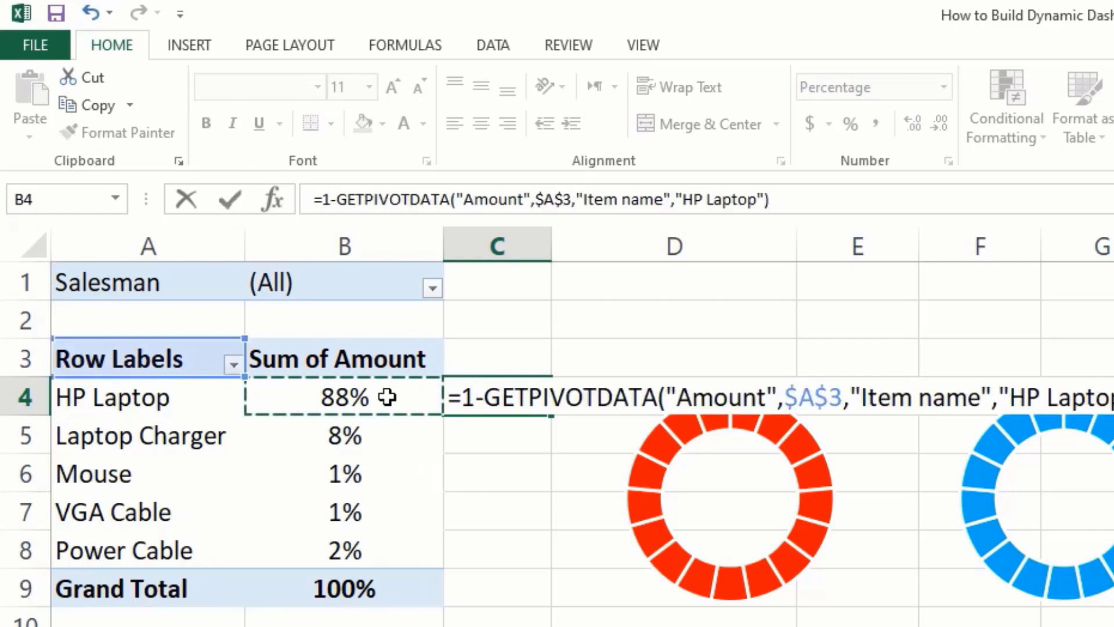
{"action": "key", "text": "BackSpace"}
{"action": "key", "text": "BackSpace"}
{"action": "key", "text": "BackSpace"}
{"action": "key", "text": "BackSpace"}
{"action": "key", "text": "BackSpace"}
{"action": "key", "text": "BackSpace"}
{"action": "key", "text": "BackSpace"}
{"action": "key", "text": "BackSpace"}
{"action": "key", "text": "BackSpace"}
{"action": "key", "text": "BackSpace"}
{"action": "key", "text": "BackSpace"}
{"action": "key", "text": "BackSpace"}
{"action": "key", "text": "BackSpace"}
{"action": "key", "text": "BackSpace"}
{"action": "key", "text": "BackSpace"}
{"action": "key", "text": "BackSpace"}
{"action": "key", "text": "BackSpace"}
{"action": "key", "text": "BackSpace"}
{"action": "key", "text": "BackSpace"}
{"action": "key", "text": "BackSpace"}
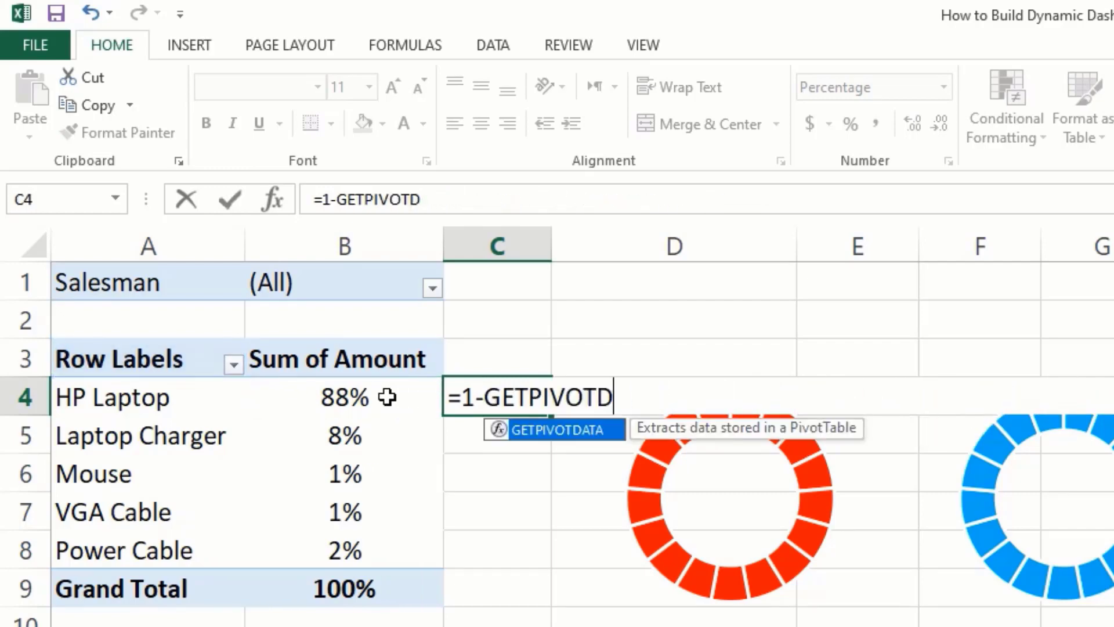
{"action": "key", "text": "BackSpace"}
{"action": "key", "text": "BackSpace"}
{"action": "key", "text": "BackSpace"}
{"action": "key", "text": "BackSpace"}
{"action": "key", "text": "BackSpace"}
{"action": "key", "text": "BackSpace"}
{"action": "key", "text": "BackSpace"}
{"action": "key", "text": "BackSpace"}
{"action": "key", "text": "BackSpace"}
{"action": "key", "text": "BackSpace"}
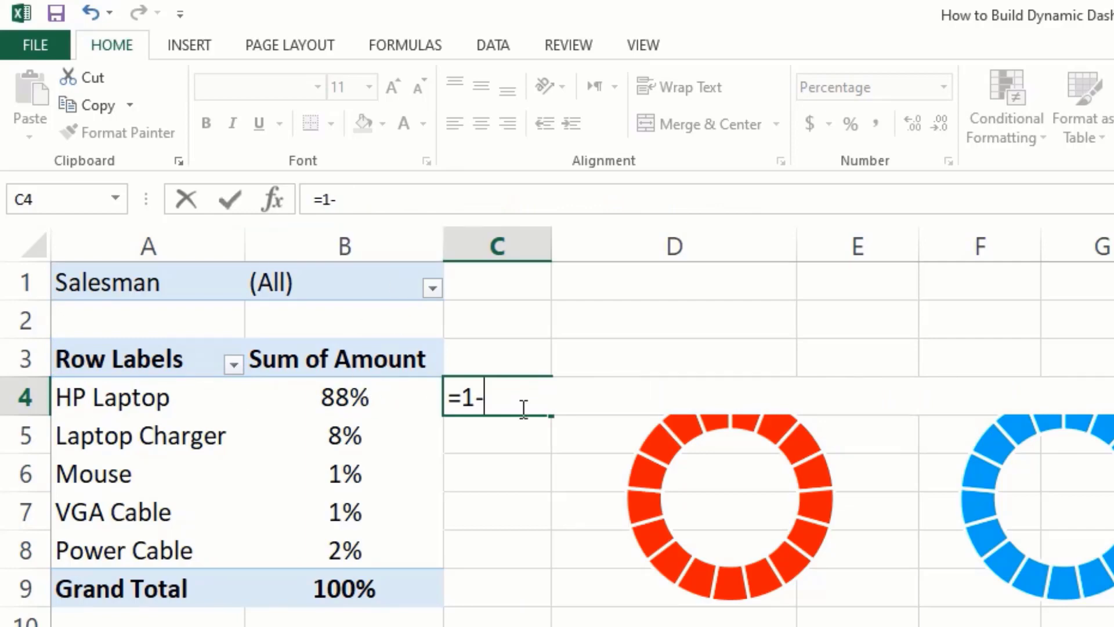
Step: Complete the C4 formula as =1-B4 and fill it down through C8 for the remaining items
{"action": "type", "text": "B4"}
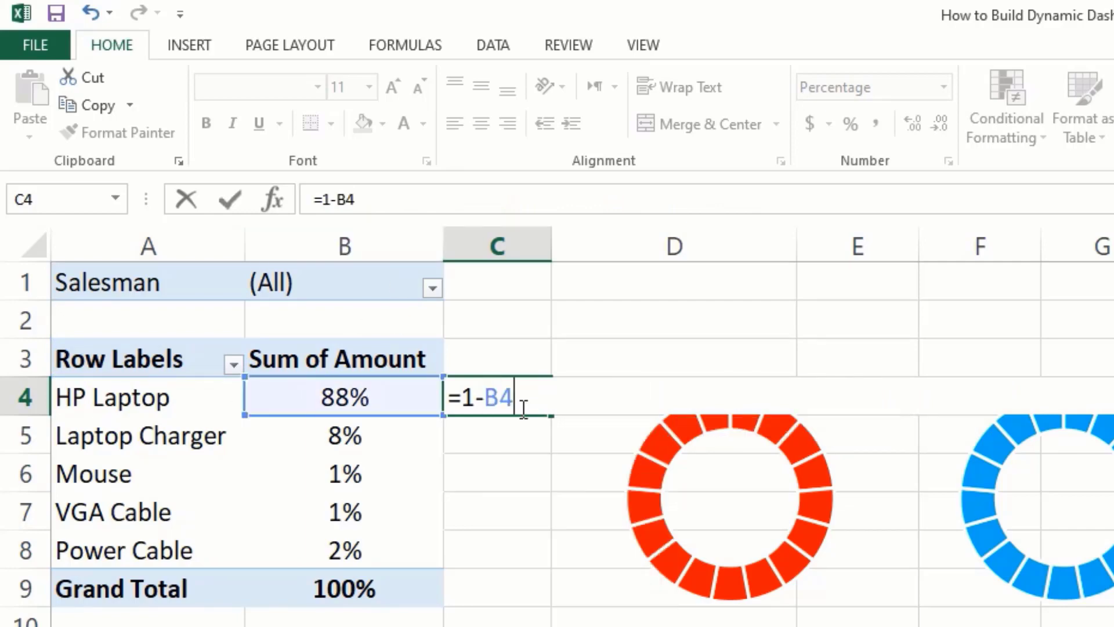
{"action": "key", "text": "Return"}
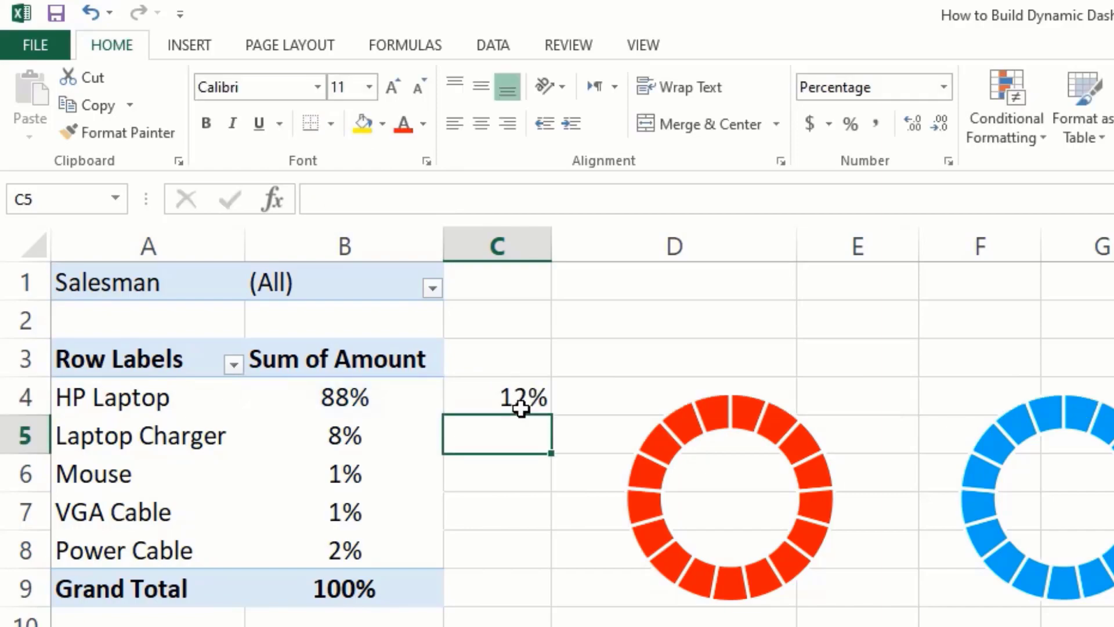
{"action": "left_click", "coordinate": [543, 407]}
{"action": "left_click_drag", "start_coordinate": [550, 414], "coordinate": [547, 569]}
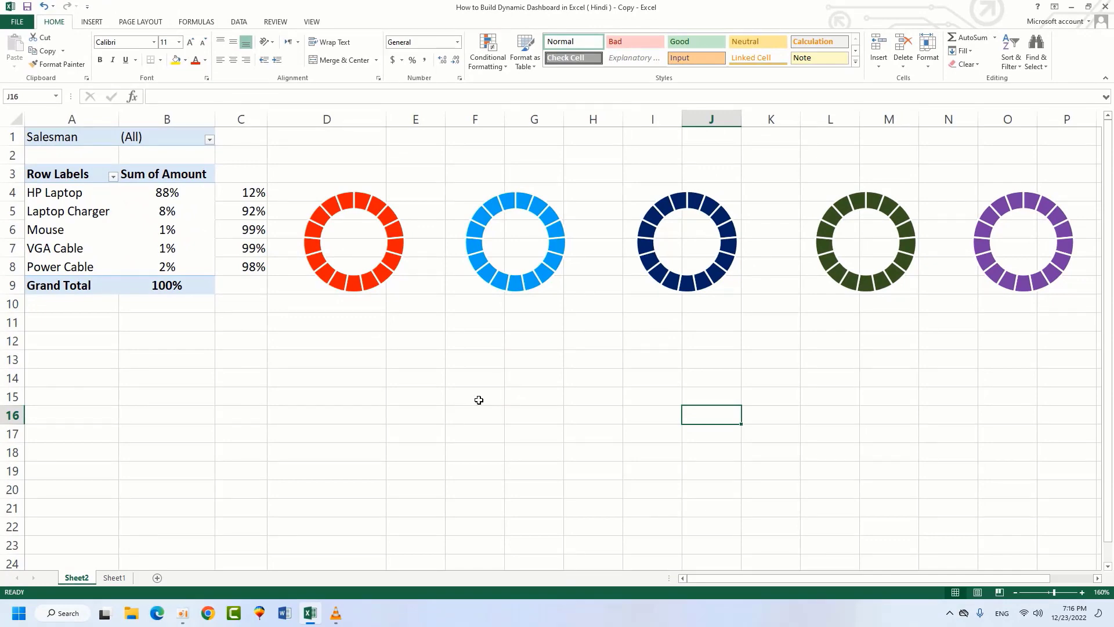
{"action": "left_click", "coordinate": [525, 413]}
Step: Add a new data series to the red doughnut chart, taking its name from cell A4 (HP Laptop)
{"action": "left_click", "coordinate": [363, 196]}
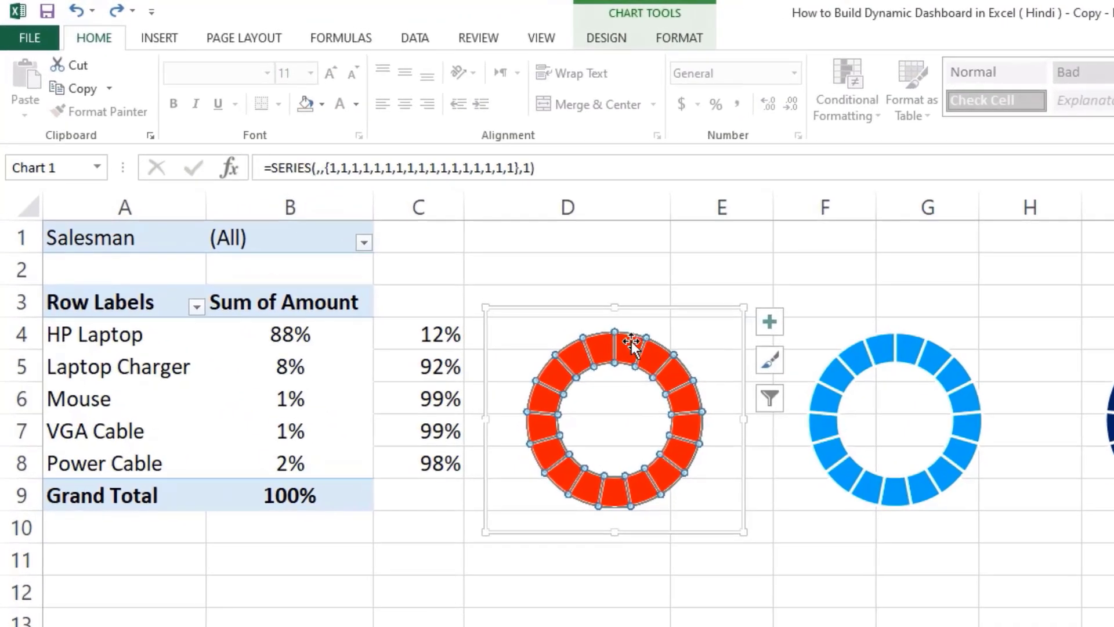
{"action": "left_click", "coordinate": [544, 332]}
{"action": "right_click", "coordinate": [545, 333]}
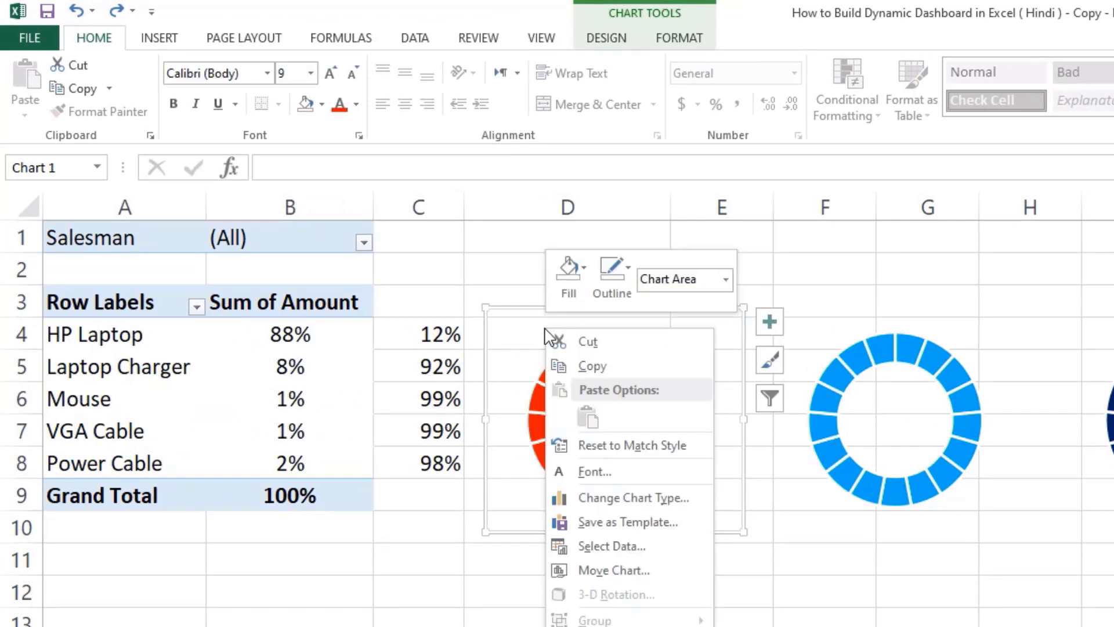
{"action": "left_click", "coordinate": [630, 549]}
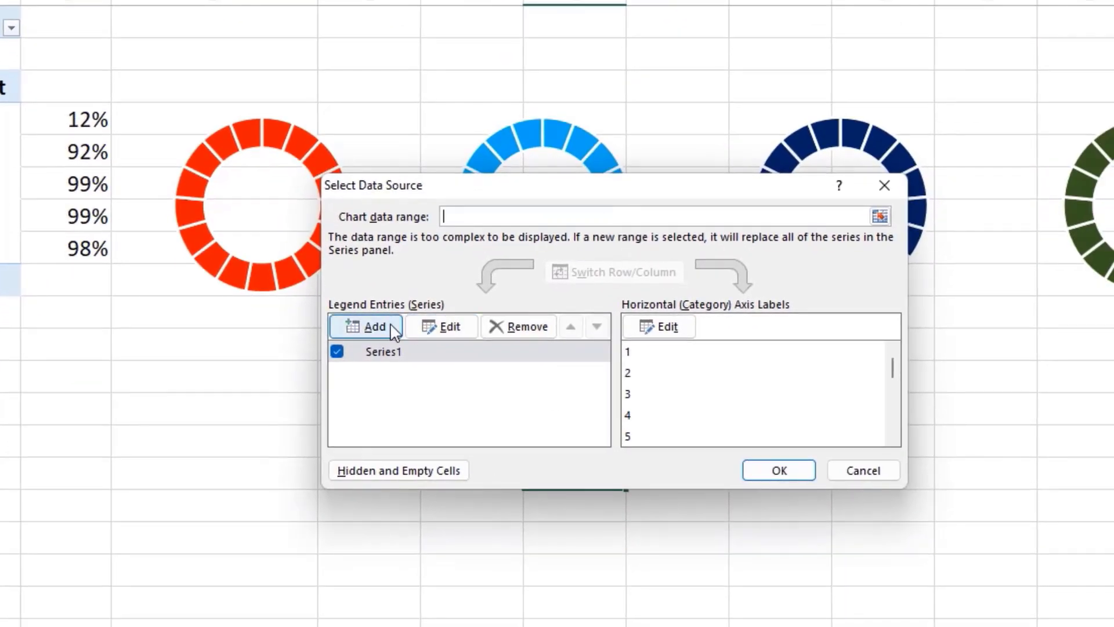
{"action": "left_click", "coordinate": [394, 332]}
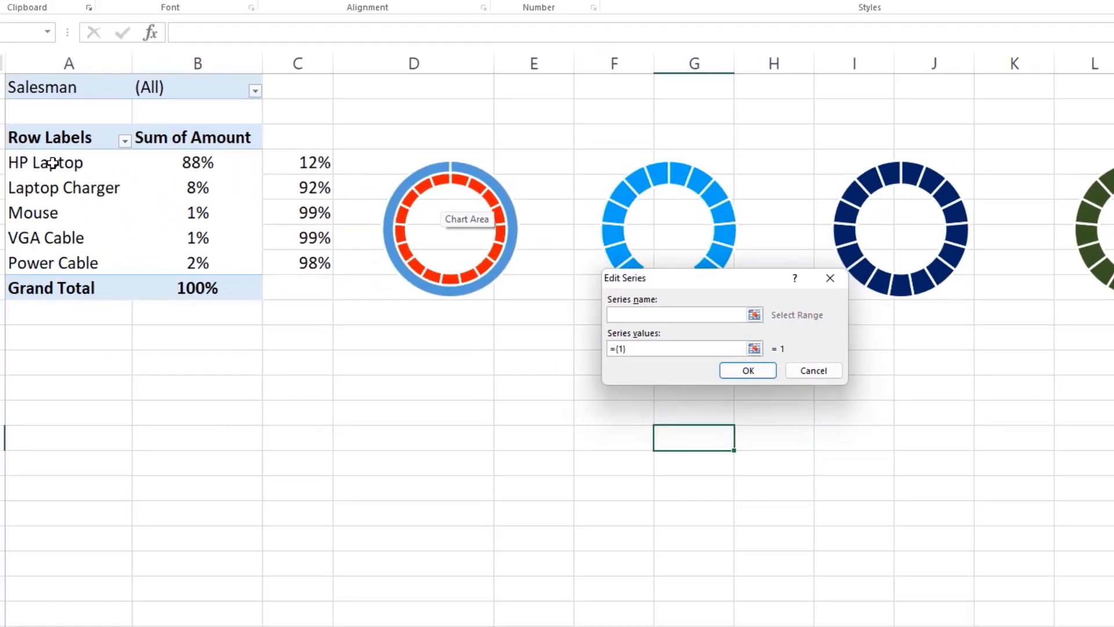
{"action": "left_click", "coordinate": [81, 166]}
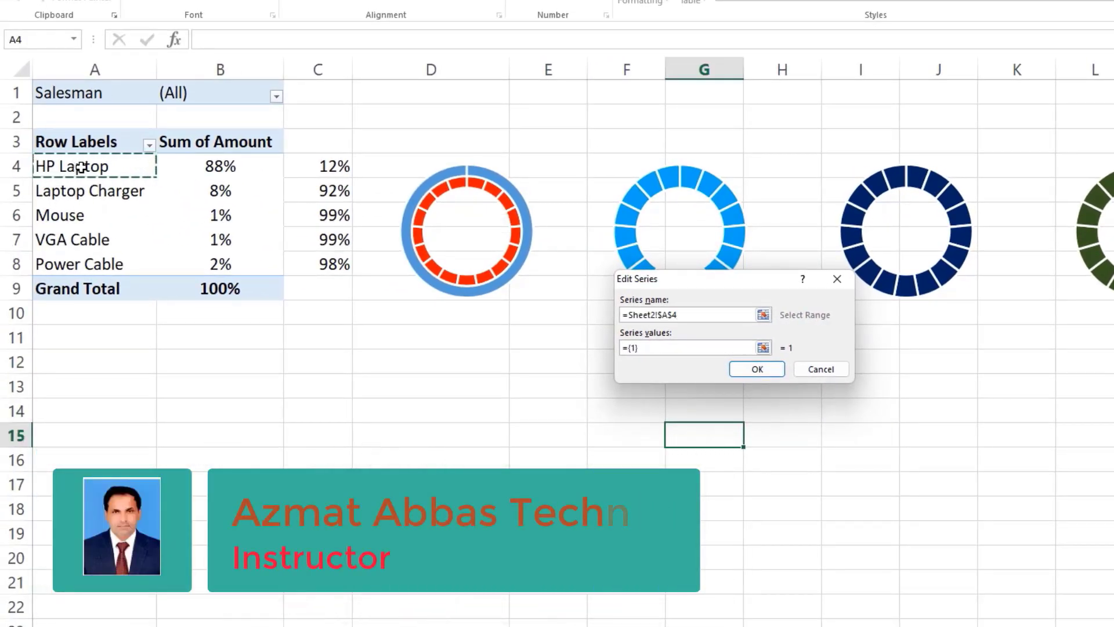
Step: Set the new series' values to Sheet2 range B4:C4, apply the data source changes and deselect the chart
{"action": "left_click", "coordinate": [662, 347]}
{"action": "key", "text": "BackSpace"}
{"action": "key", "text": "BackSpace"}
{"action": "key", "text": "BackSpace"}
{"action": "key", "text": "BackSpace"}
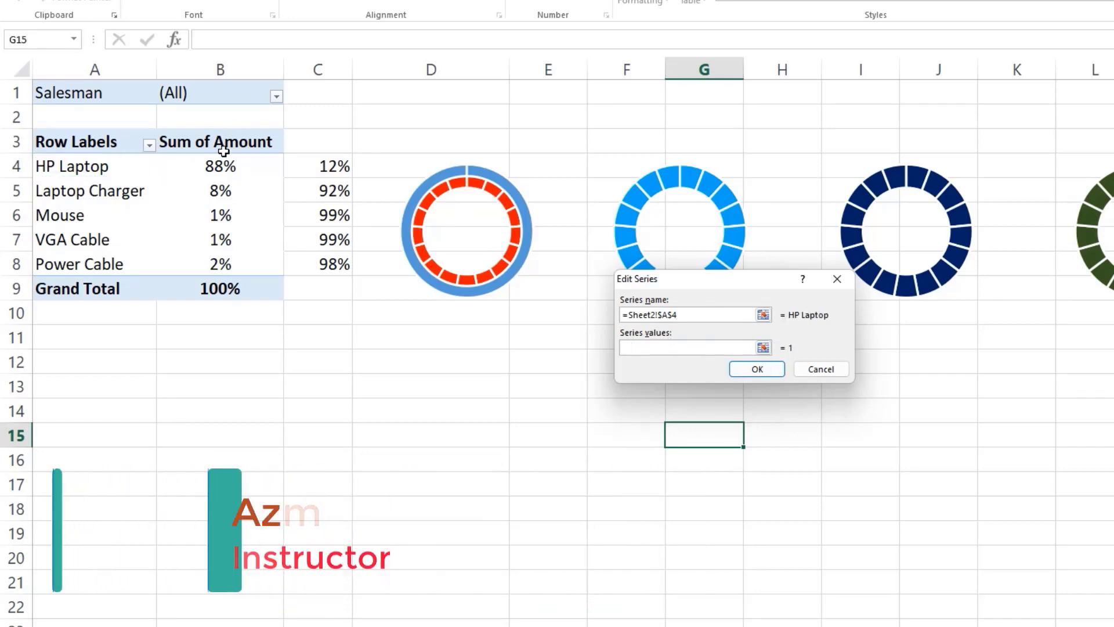
{"action": "left_click_drag", "start_coordinate": [224, 168], "coordinate": [301, 166]}
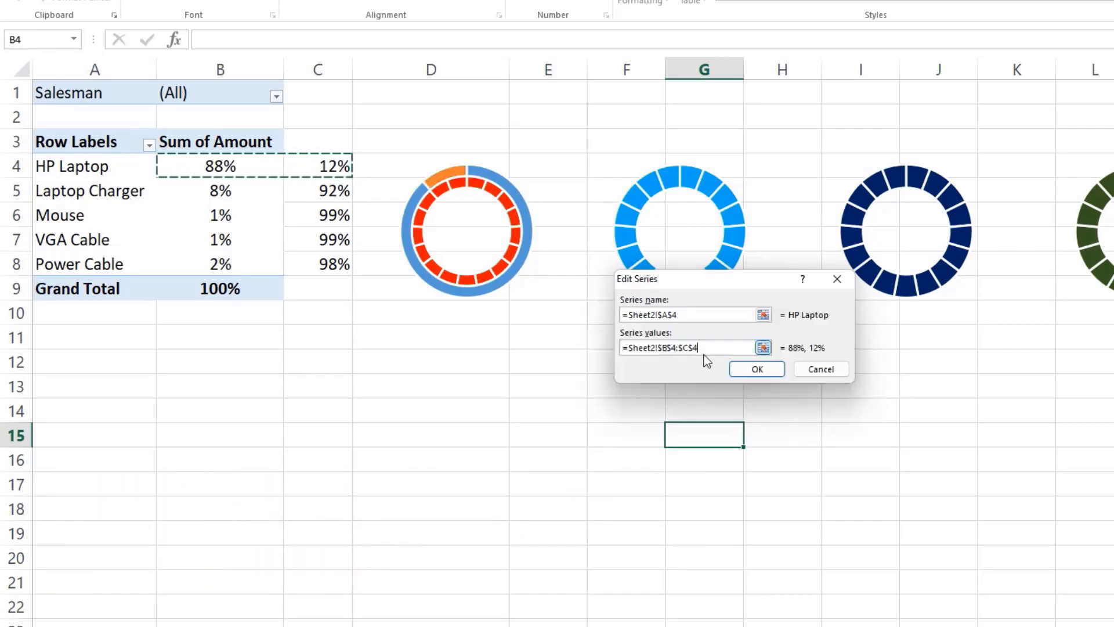
{"action": "left_click", "coordinate": [749, 369]}
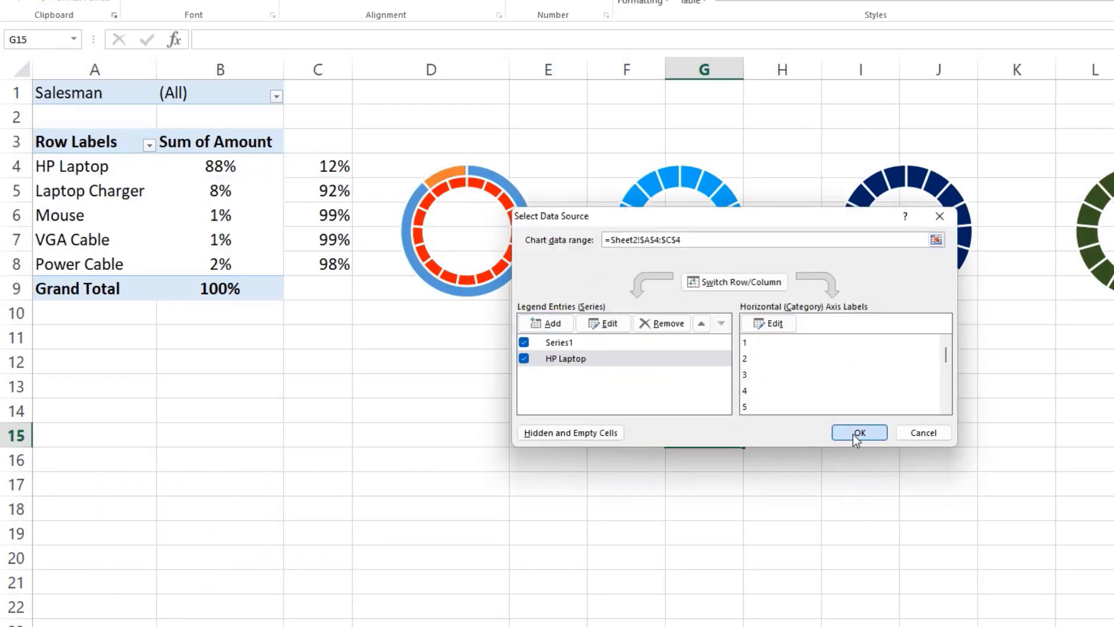
{"action": "left_click", "coordinate": [859, 432]}
{"action": "left_click", "coordinate": [548, 531]}
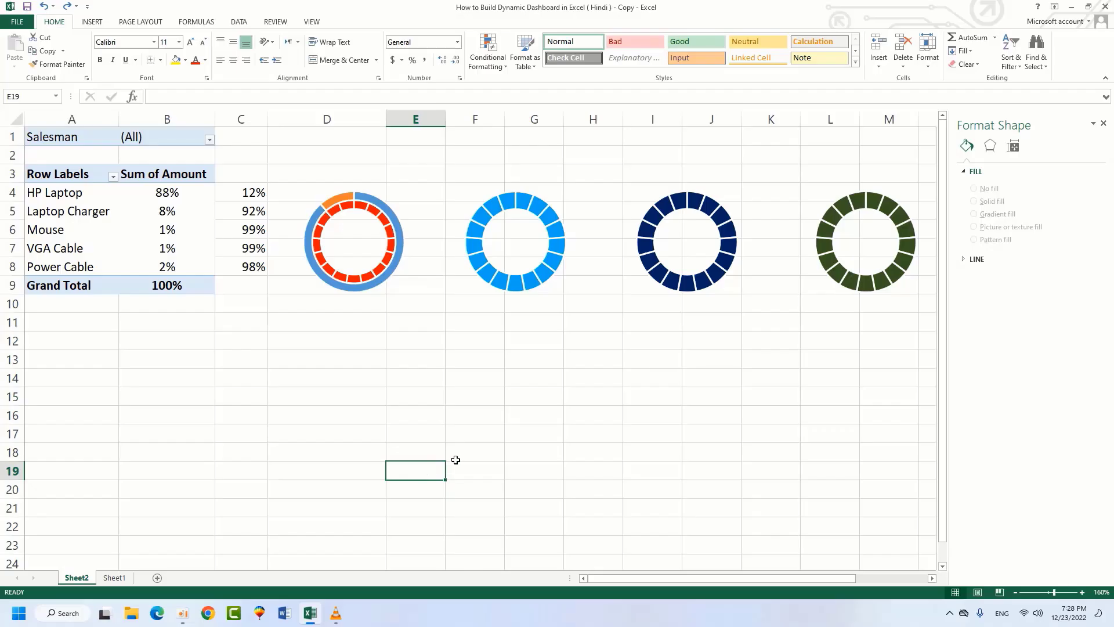
Step: Move the outer HP Laptop series to the secondary axis, keeping both series as Doughnut type
{"action": "left_click", "coordinate": [315, 216]}
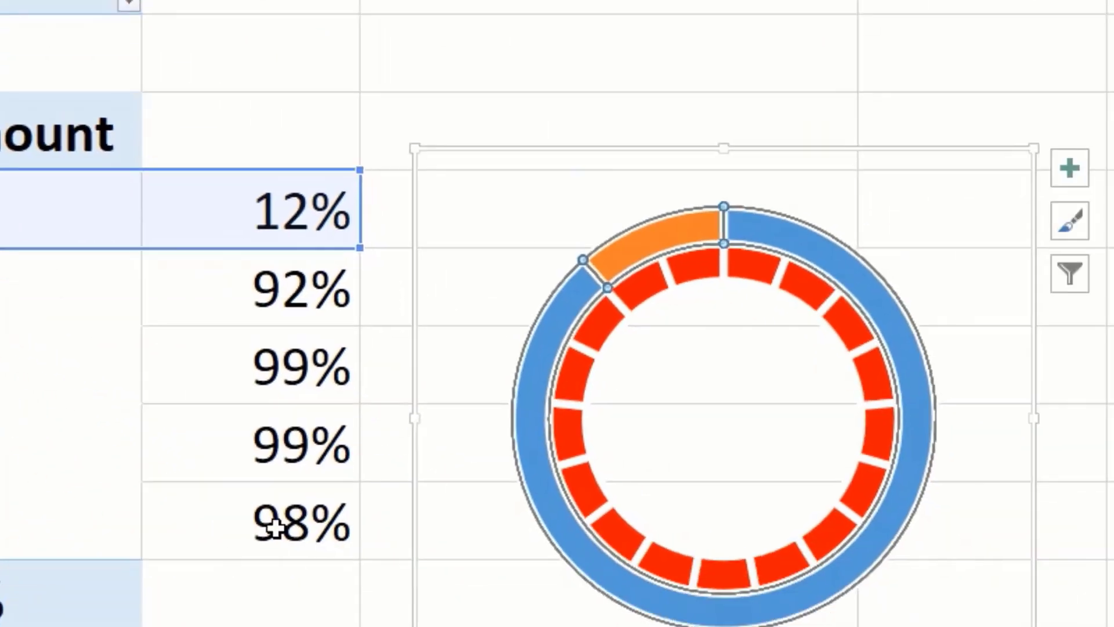
{"action": "left_click", "coordinate": [439, 542]}
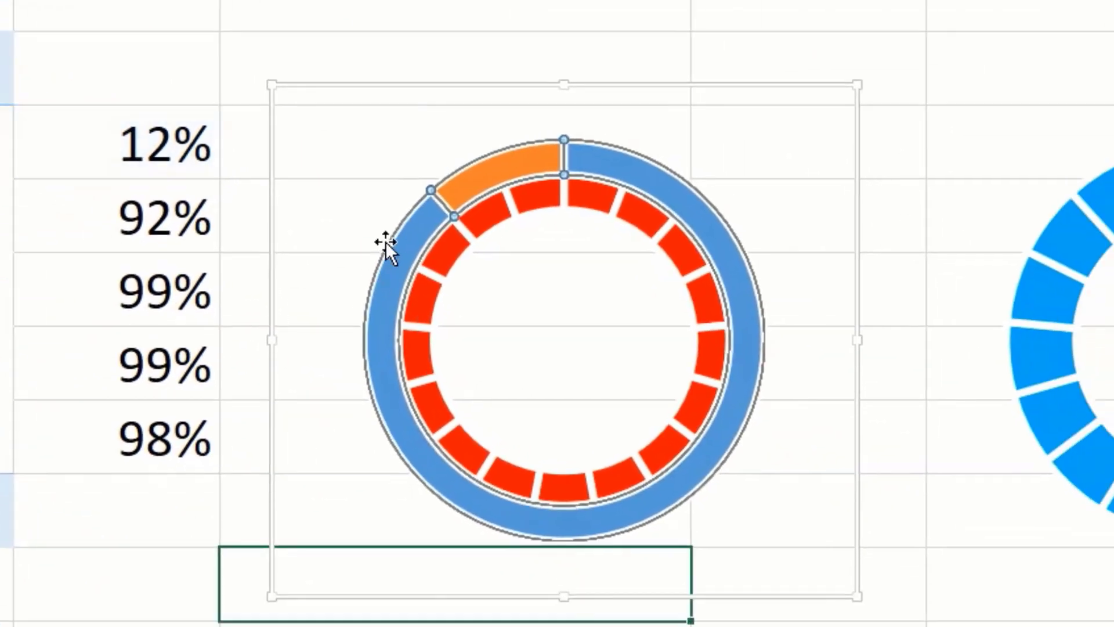
{"action": "left_click", "coordinate": [386, 244]}
{"action": "left_click", "coordinate": [447, 253]}
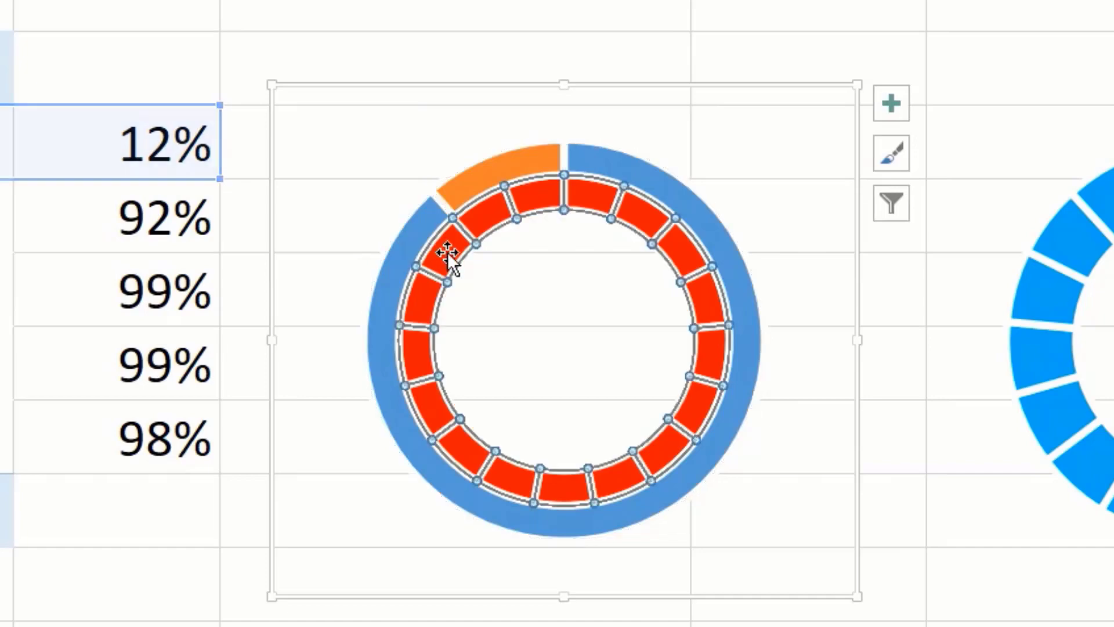
{"action": "left_click", "coordinate": [414, 224]}
{"action": "right_click", "coordinate": [414, 221]}
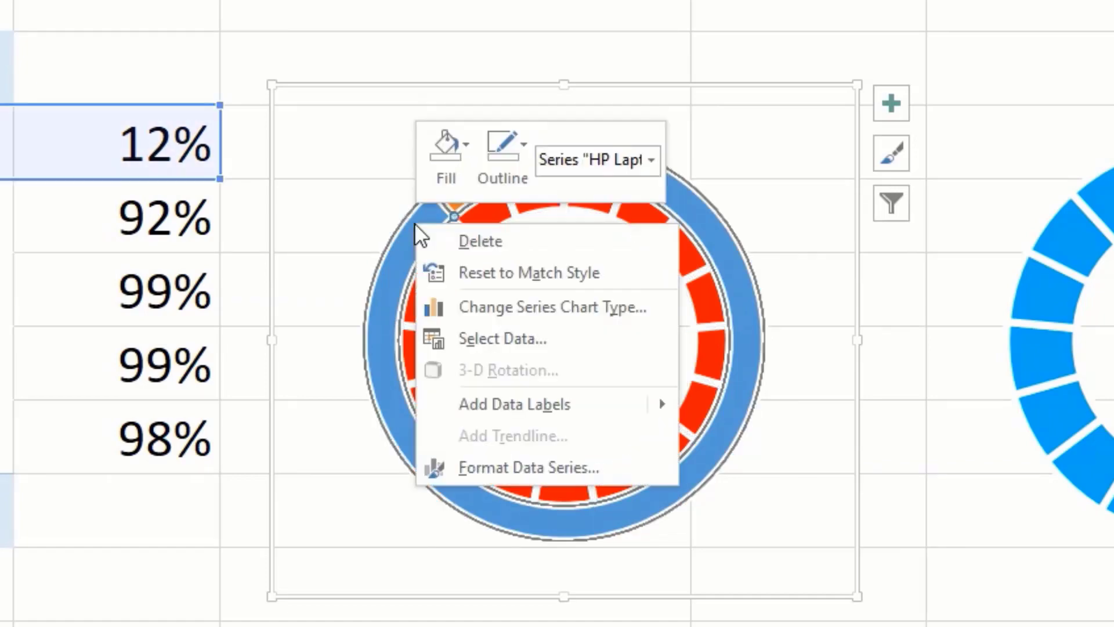
{"action": "left_click", "coordinate": [517, 306]}
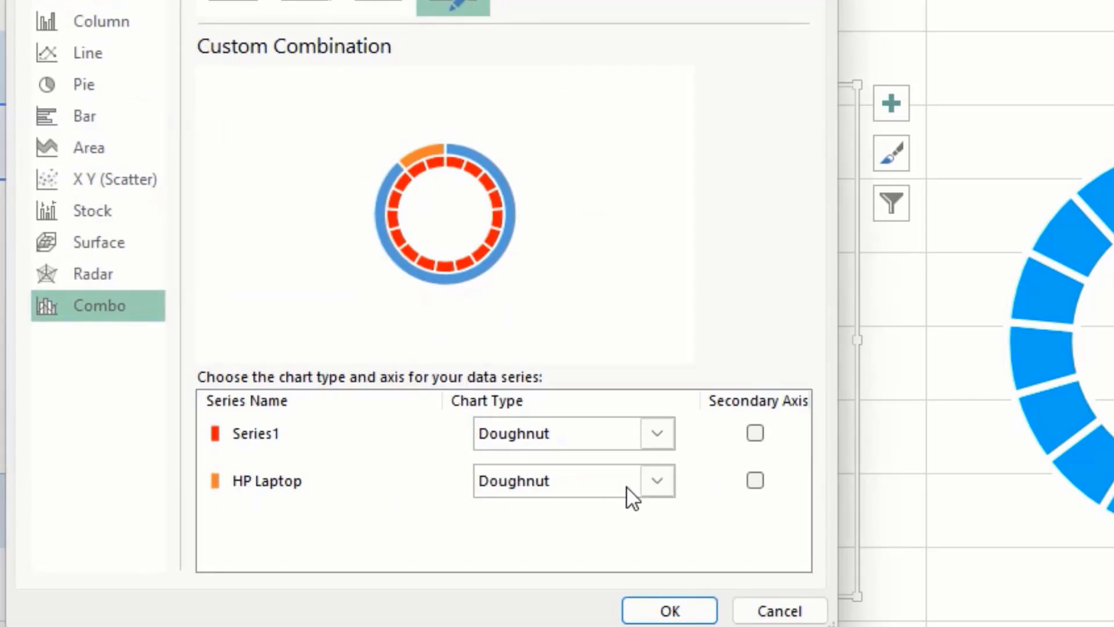
{"action": "left_click", "coordinate": [755, 481]}
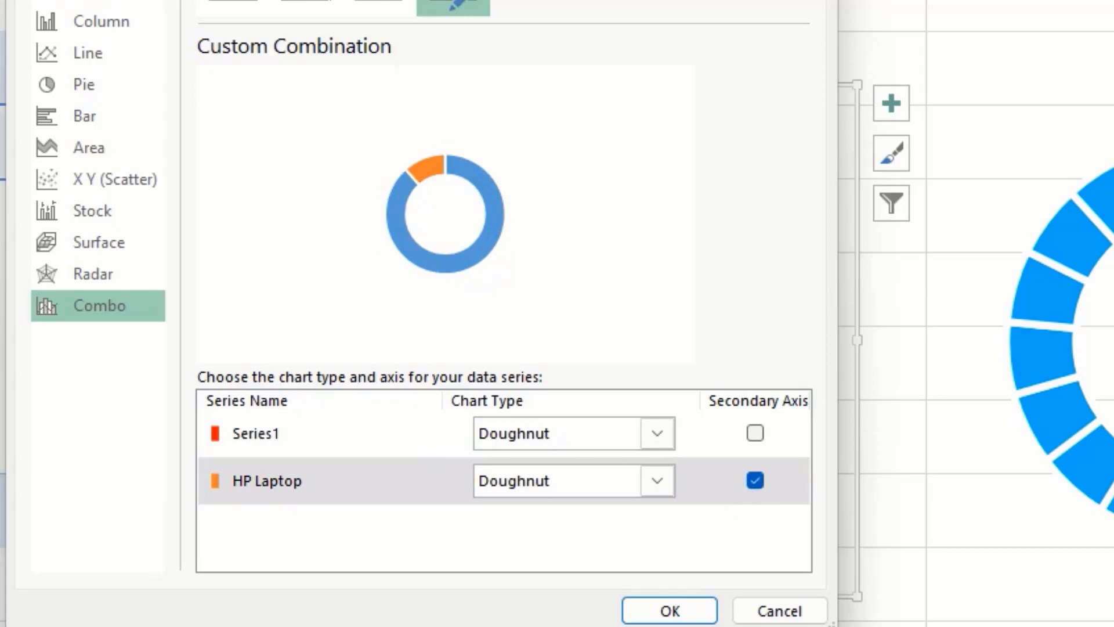
{"action": "left_click", "coordinate": [669, 610]}
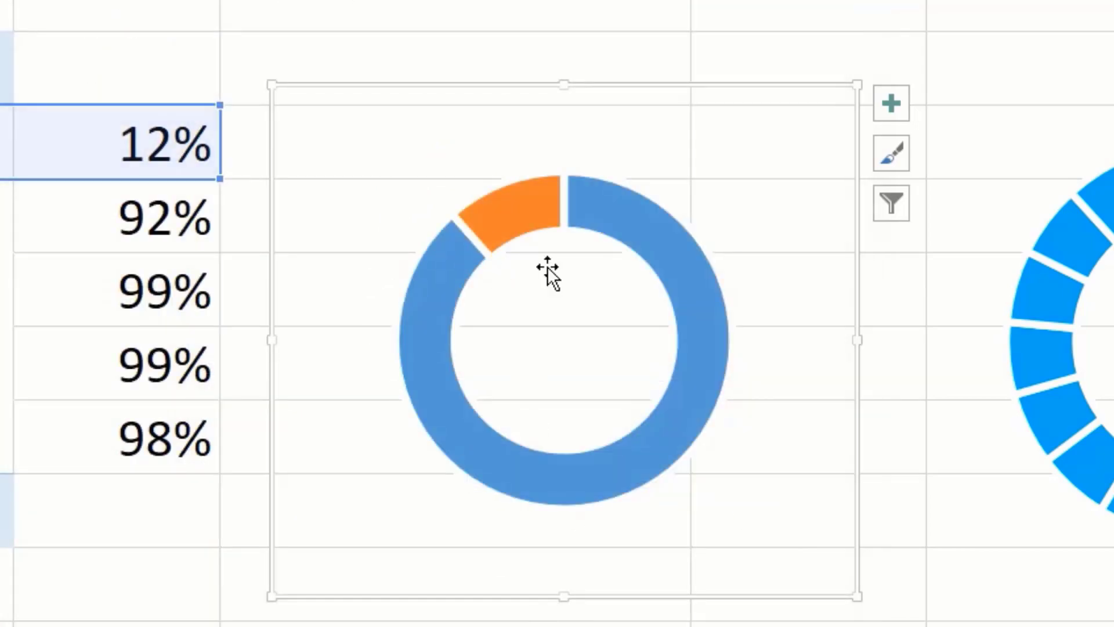
Step: Set the orange remainder slice of the HP Laptop doughnut to no fill
{"action": "left_click", "coordinate": [516, 207]}
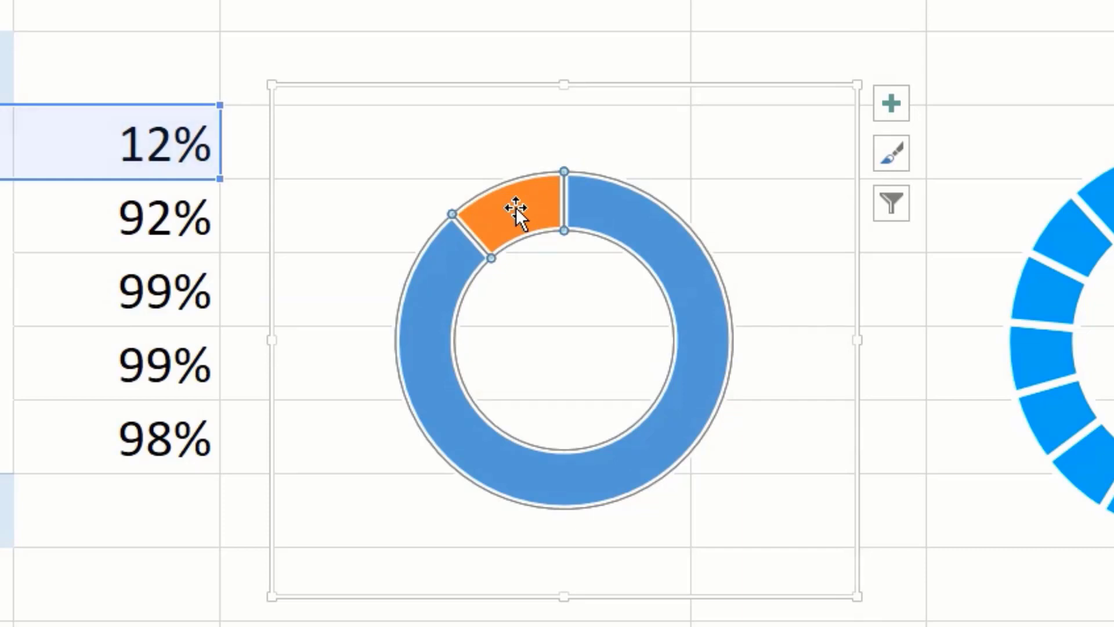
{"action": "left_click", "coordinate": [550, 344]}
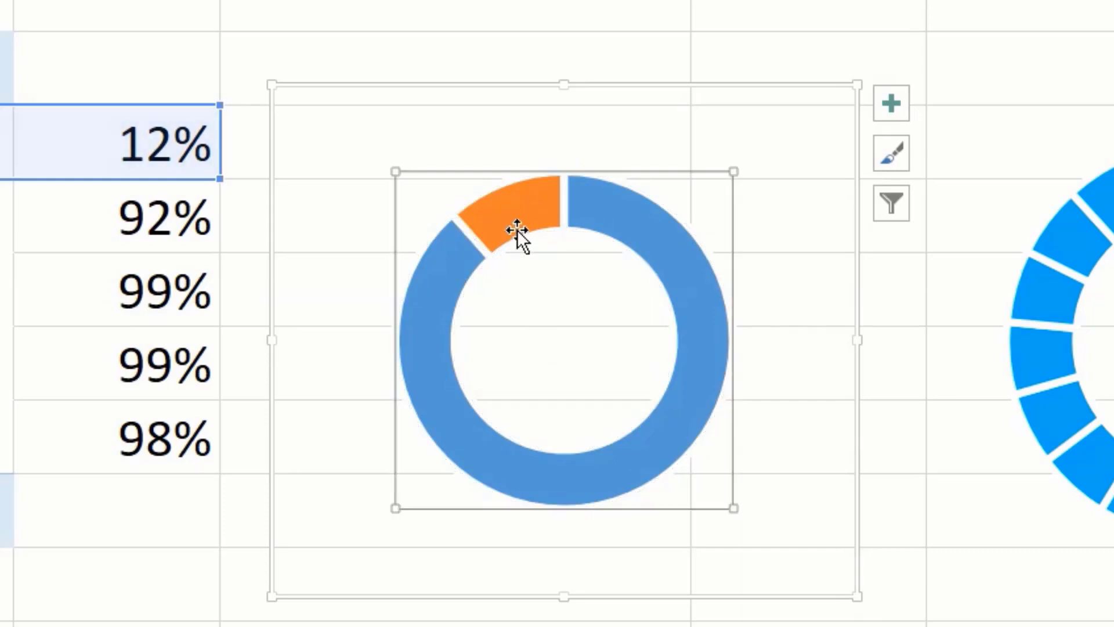
{"action": "left_click", "coordinate": [514, 217]}
{"action": "left_click", "coordinate": [510, 208]}
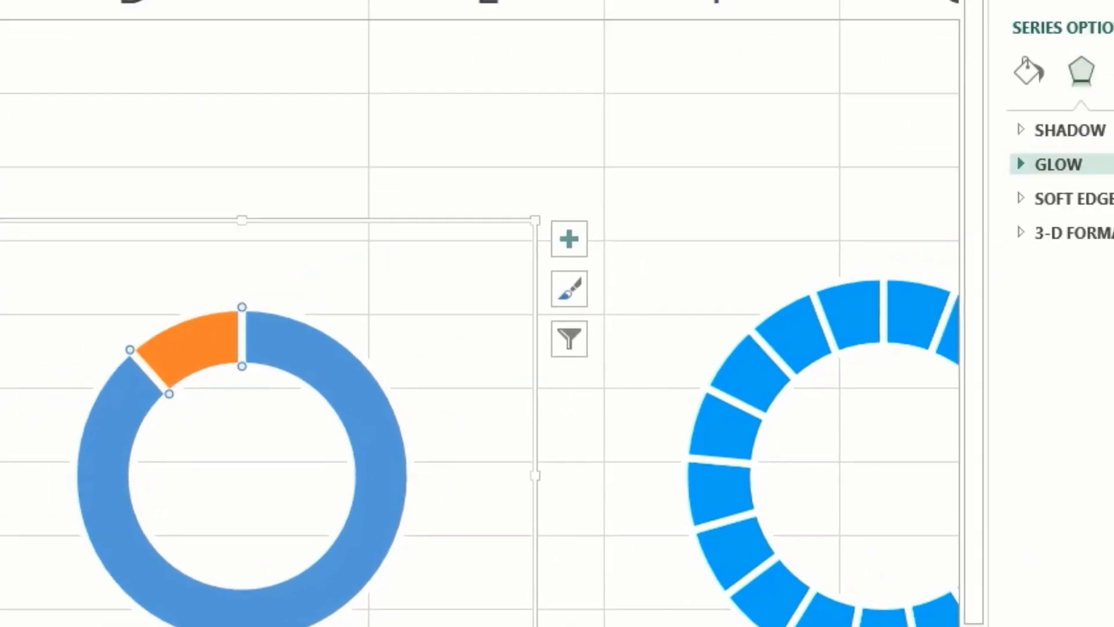
{"action": "left_click", "coordinate": [1027, 73]}
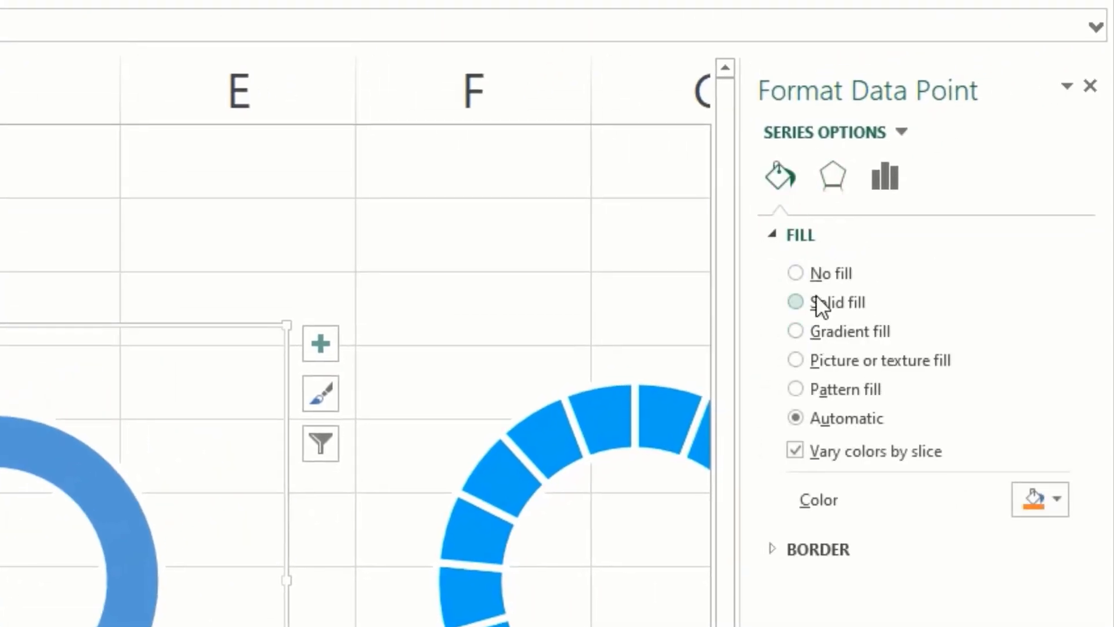
{"action": "left_click", "coordinate": [817, 274]}
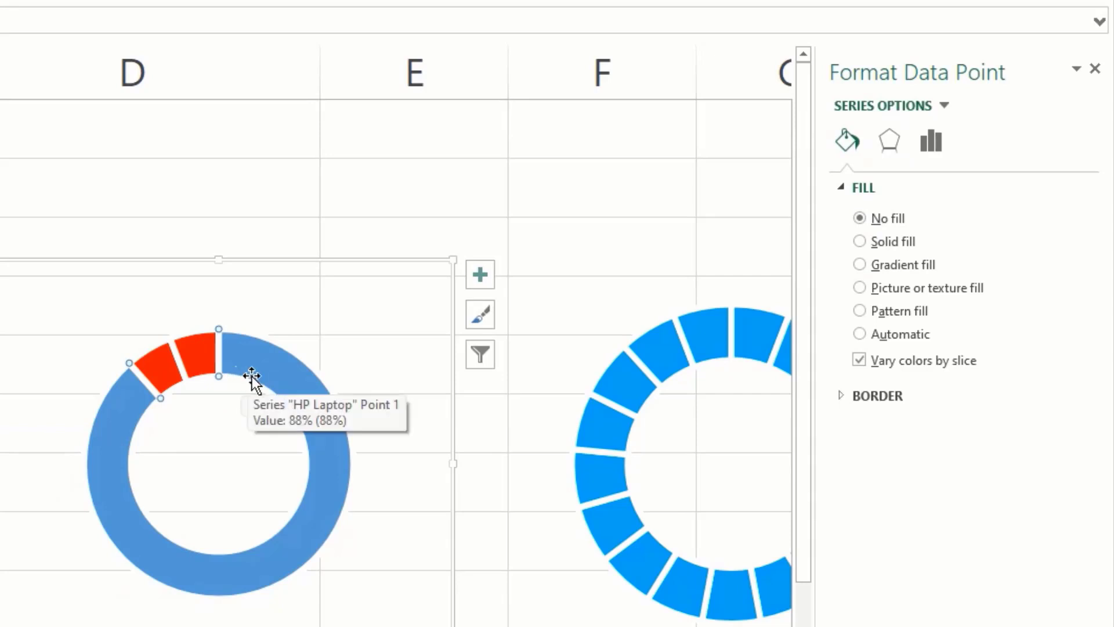
Step: Undo the last fill change on the HP Laptop doughnut and reselect its large blue slice
{"action": "key", "text": "ctrl+z"}
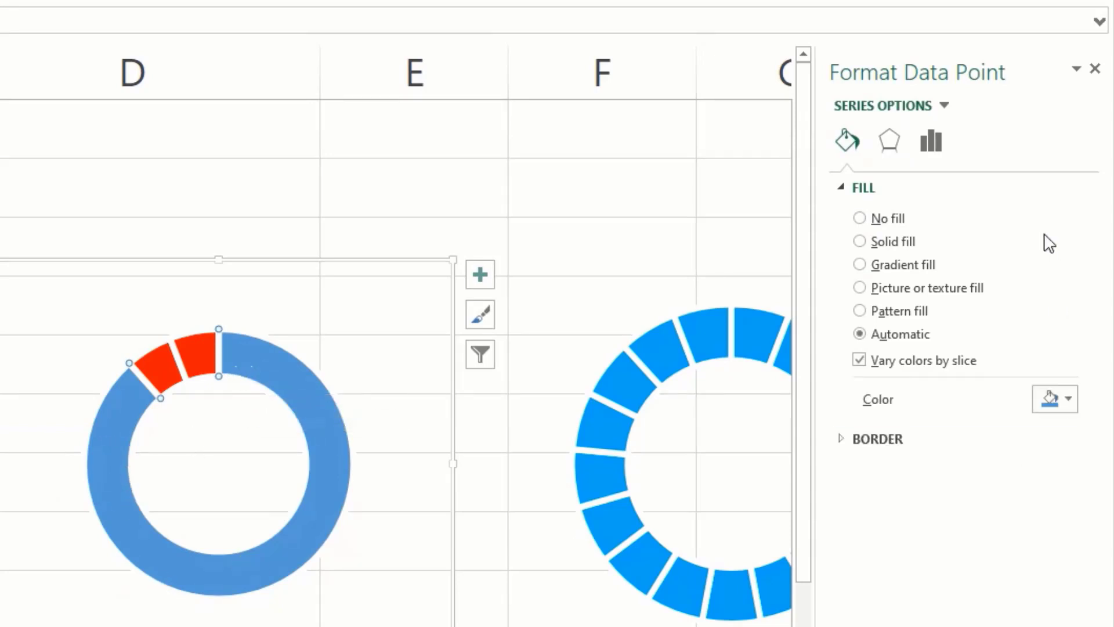
{"action": "left_click", "coordinate": [1095, 68]}
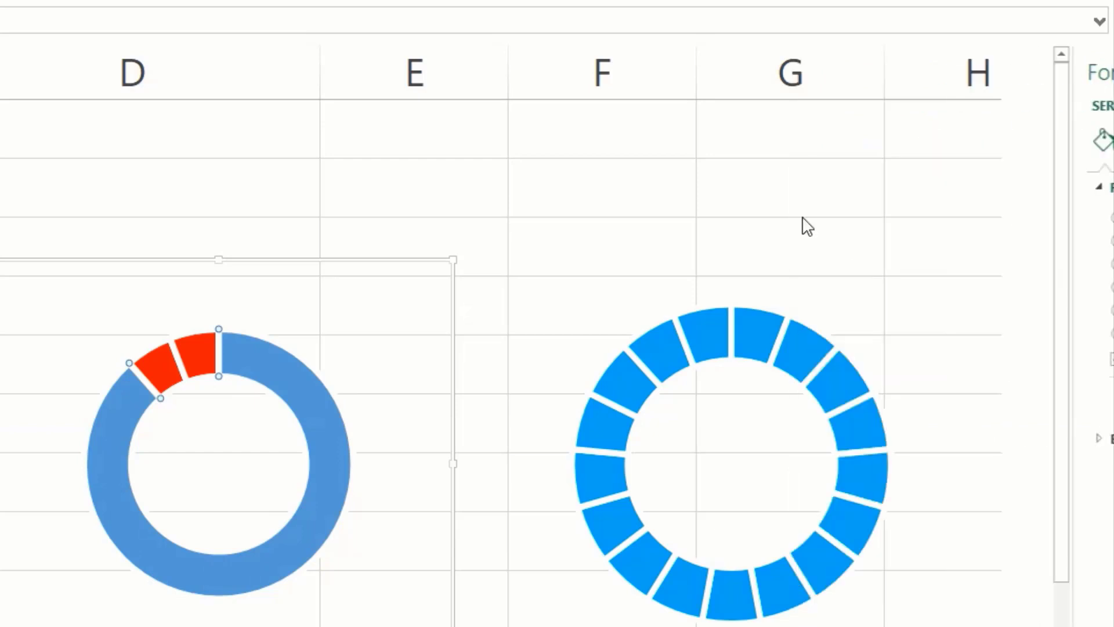
{"action": "left_click", "coordinate": [381, 597]}
{"action": "left_click", "coordinate": [317, 493]}
{"action": "left_click", "coordinate": [316, 493]}
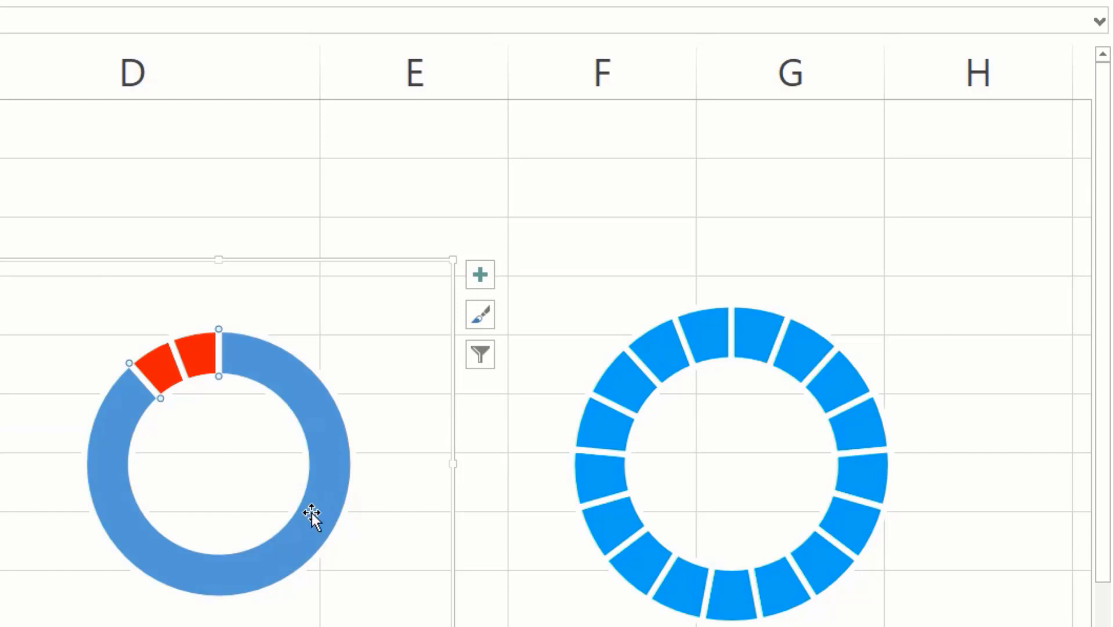
Step: Give the blue 88% slice of the HP Laptop doughnut a solid white fill with 15% transparency, and close the formatting pane
{"action": "right_click", "coordinate": [311, 514]}
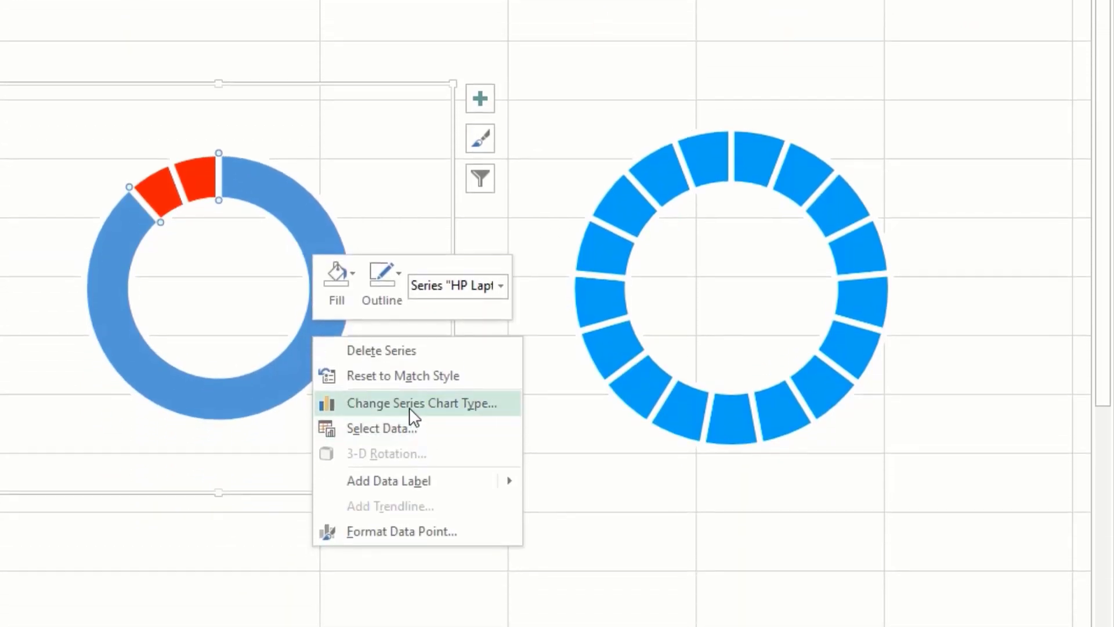
{"action": "left_click", "coordinate": [394, 531]}
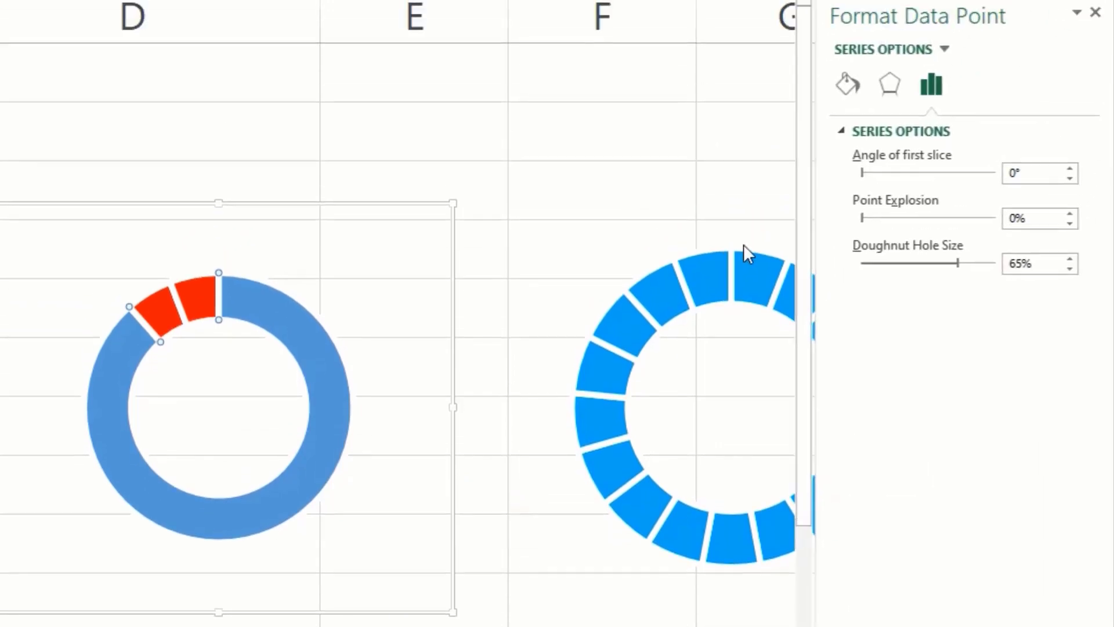
{"action": "left_click", "coordinate": [847, 142]}
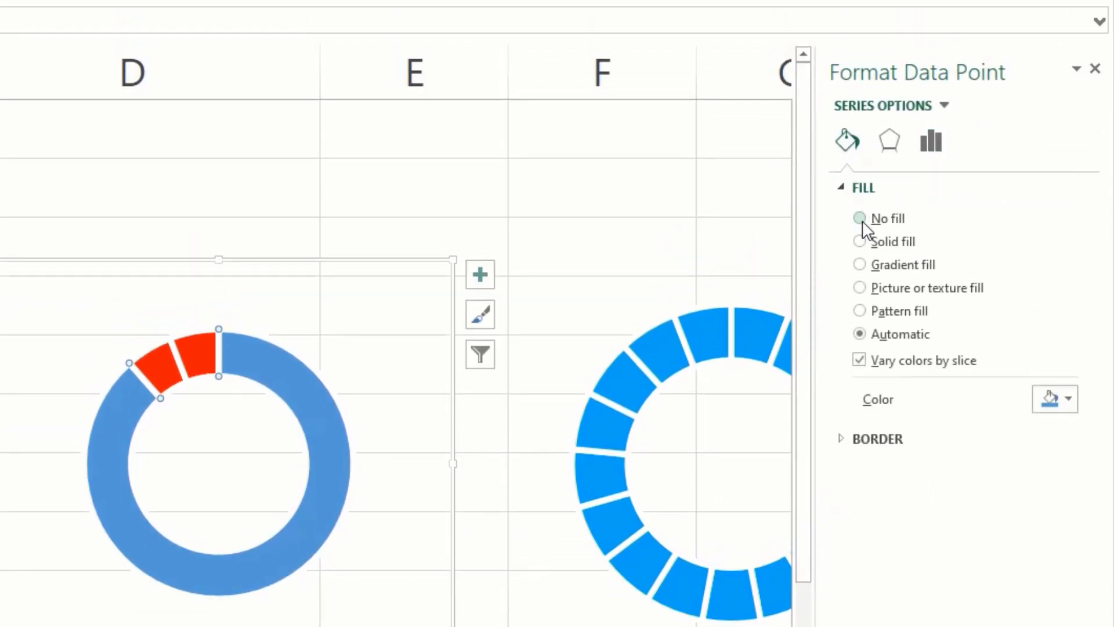
{"action": "left_click", "coordinate": [1068, 400]}
{"action": "left_click", "coordinate": [938, 447]}
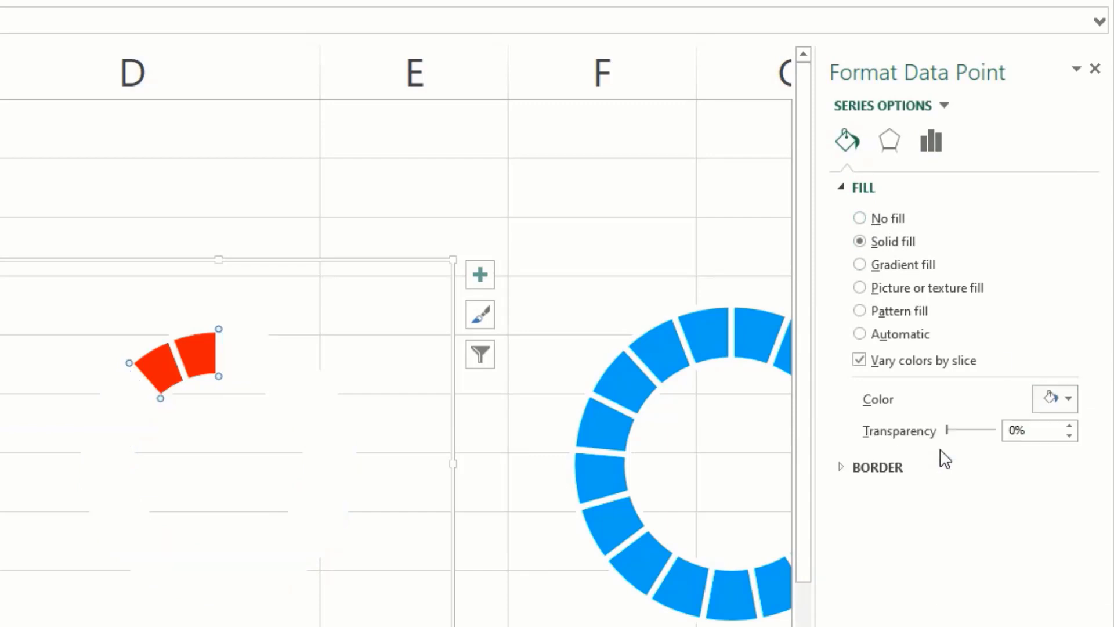
{"action": "left_click_drag", "start_coordinate": [948, 431], "coordinate": [959, 442]}
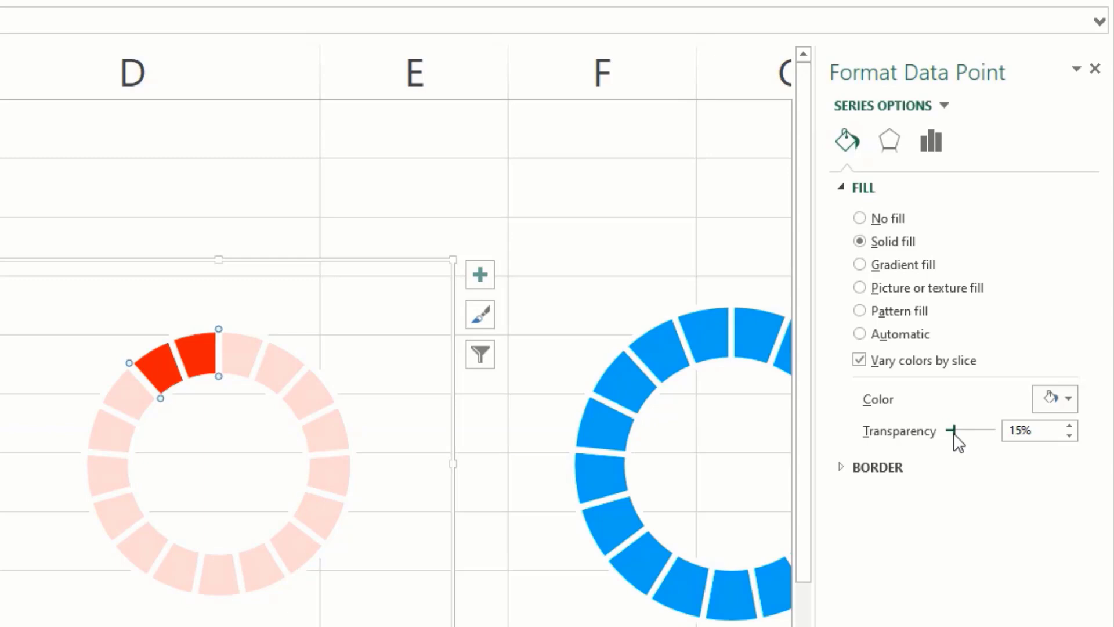
{"action": "left_click", "coordinate": [380, 618]}
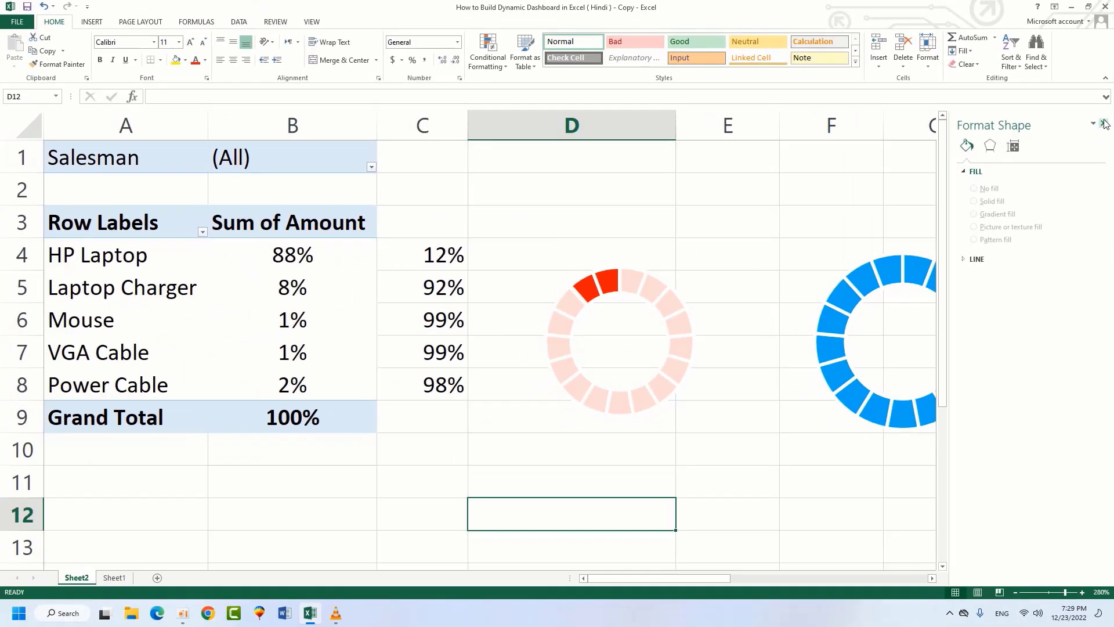
{"action": "left_click", "coordinate": [1105, 124]}
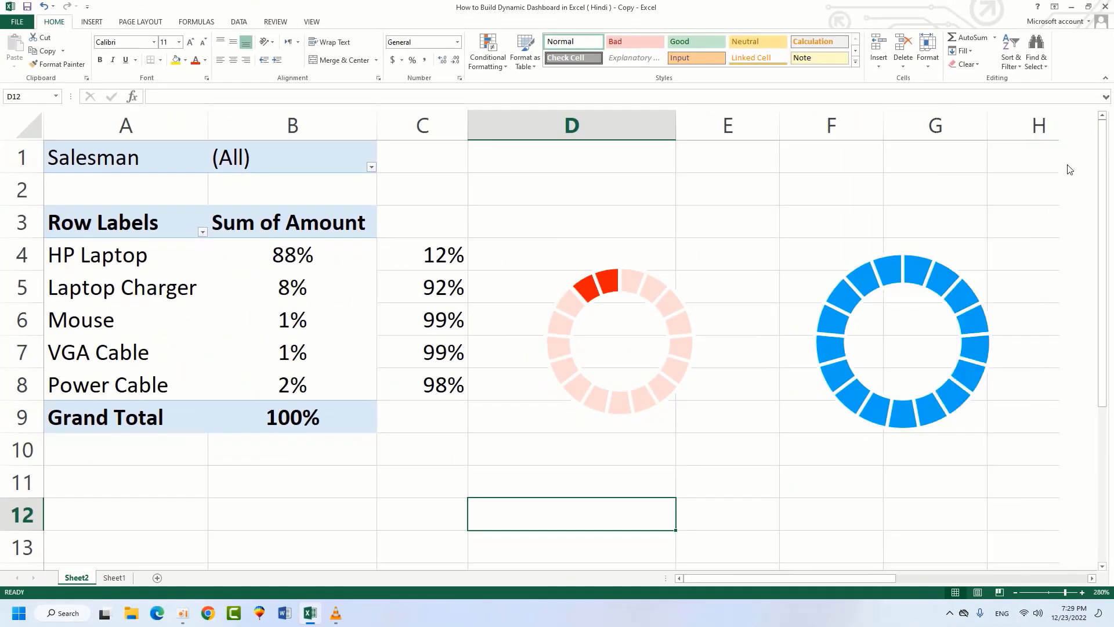
Step: Add a new data series to the light blue doughnut chart, taking its name from cell A5 (Laptop Charger)
{"action": "left_click", "coordinate": [758, 490]}
{"action": "scroll", "coordinate": [696, 481], "scroll_direction": "down", "scroll_amount": 3}
{"action": "scroll", "coordinate": [665, 481], "scroll_direction": "down", "scroll_amount": 2}
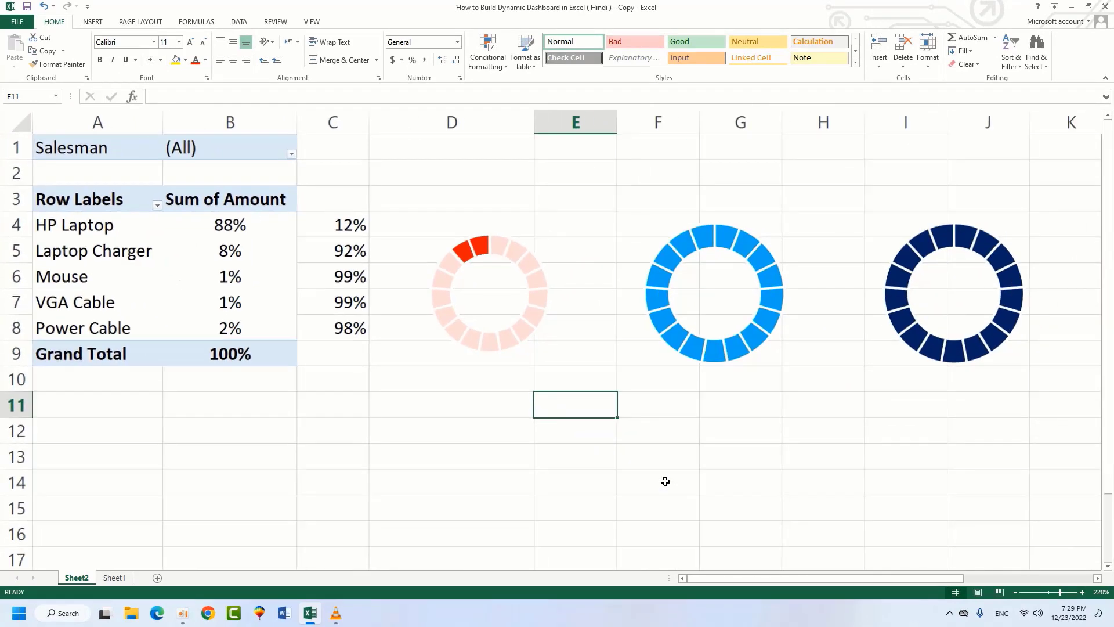
{"action": "scroll", "coordinate": [665, 481], "scroll_direction": "down", "scroll_amount": 2}
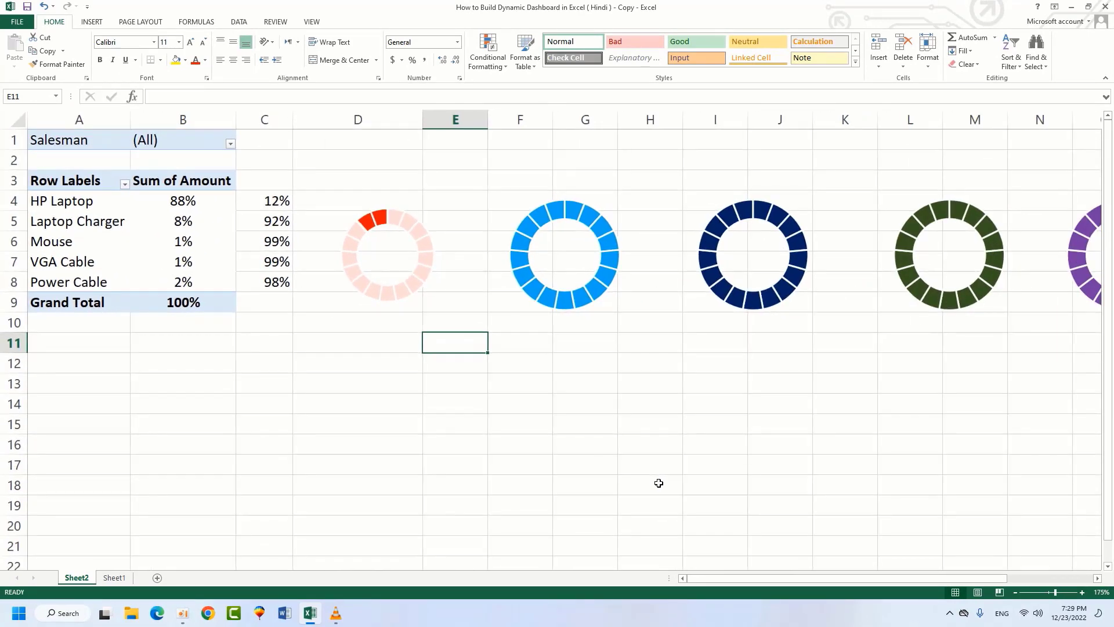
{"action": "scroll", "coordinate": [659, 484], "scroll_direction": "down", "scroll_amount": 1}
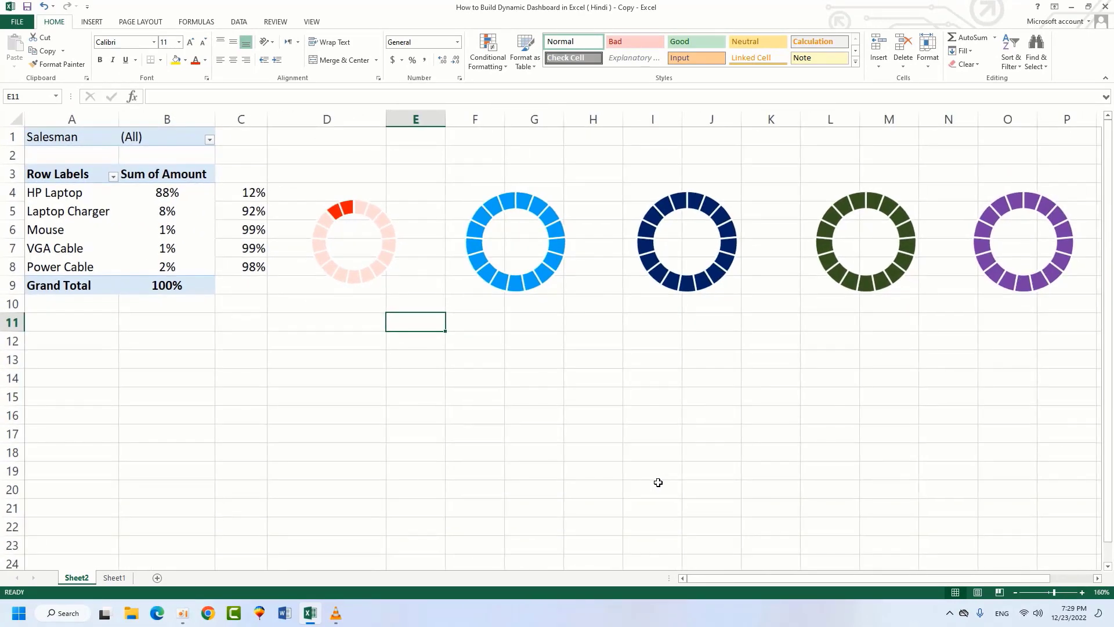
{"action": "left_click", "coordinate": [485, 208]}
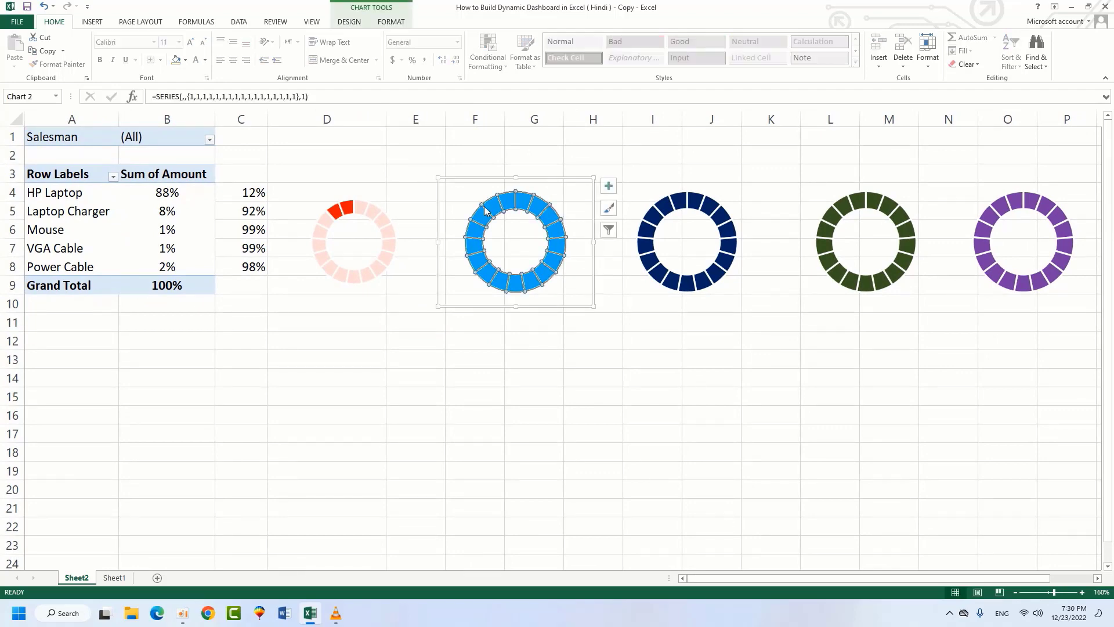
{"action": "left_click", "coordinate": [477, 192]}
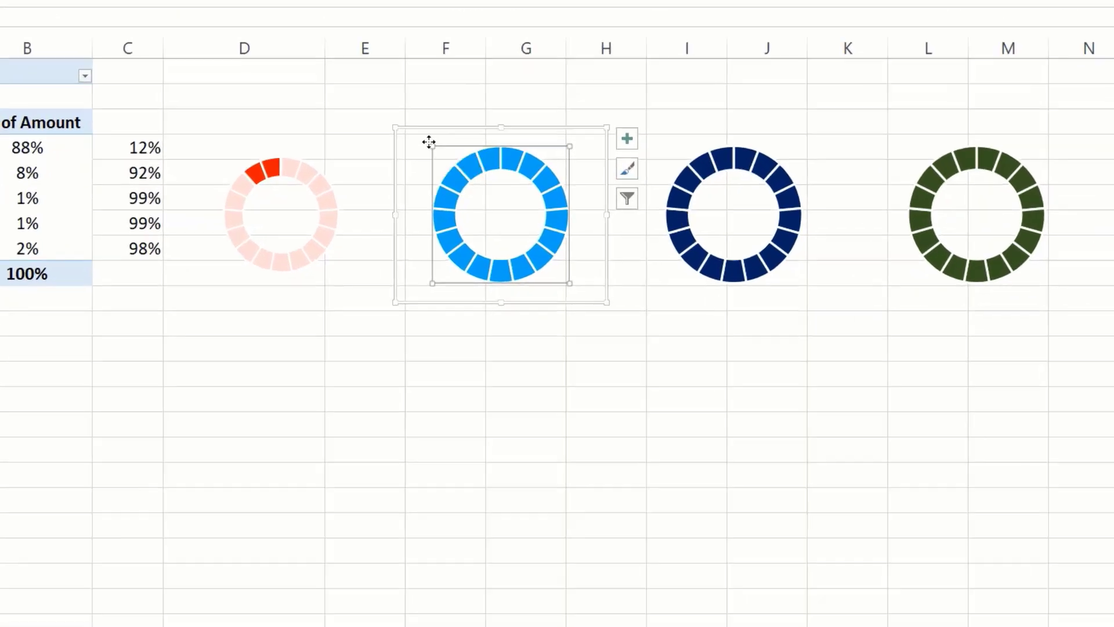
{"action": "right_click", "coordinate": [463, 189]}
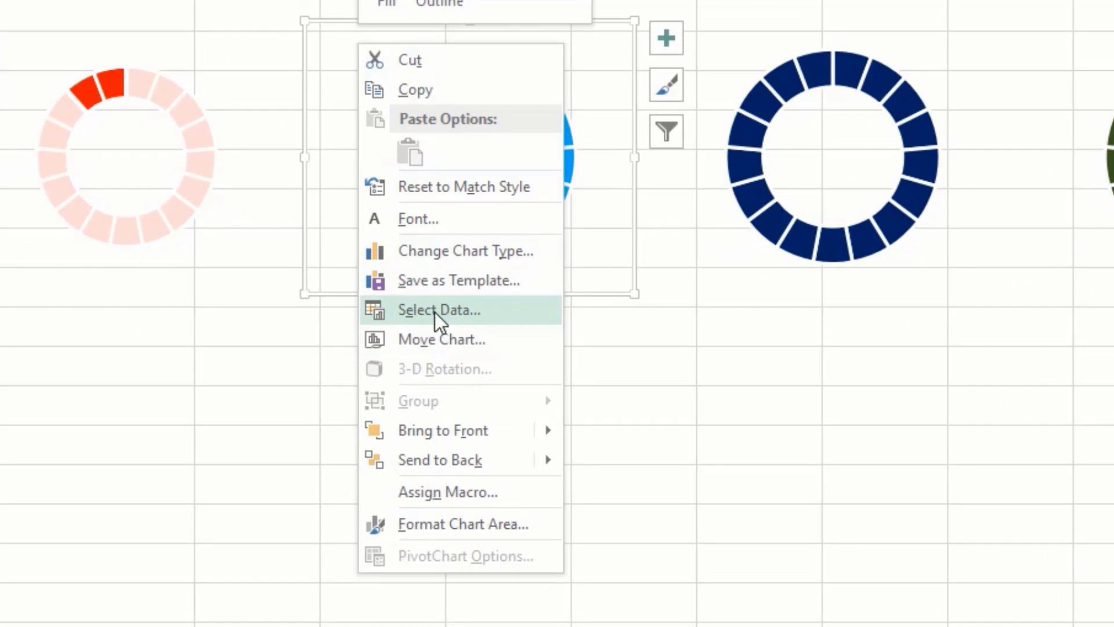
{"action": "left_click", "coordinate": [434, 312]}
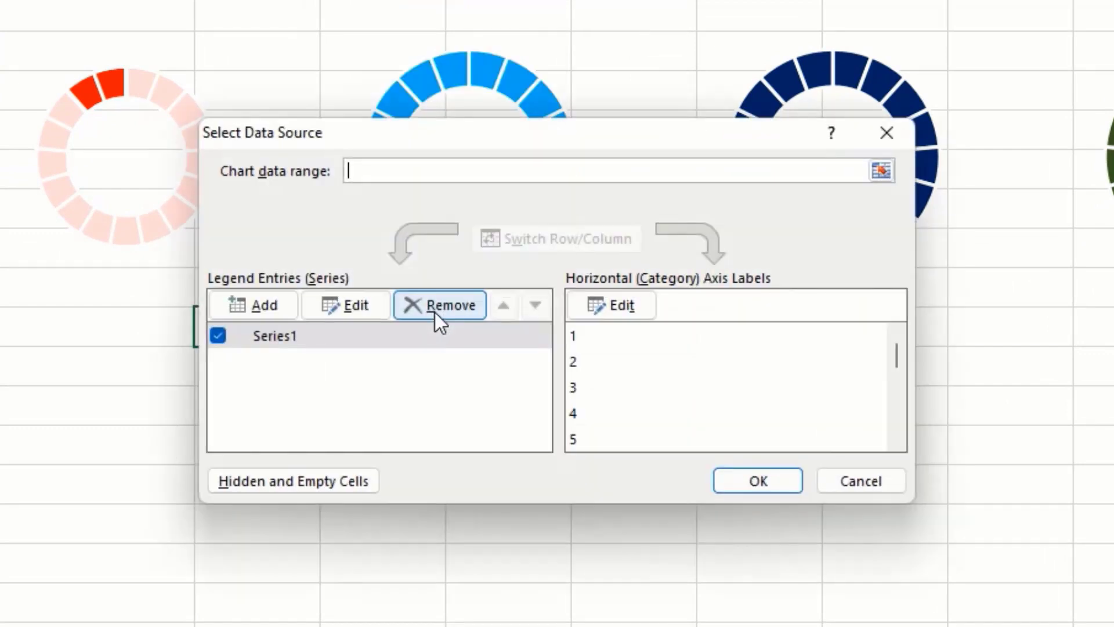
{"action": "left_click", "coordinate": [259, 304]}
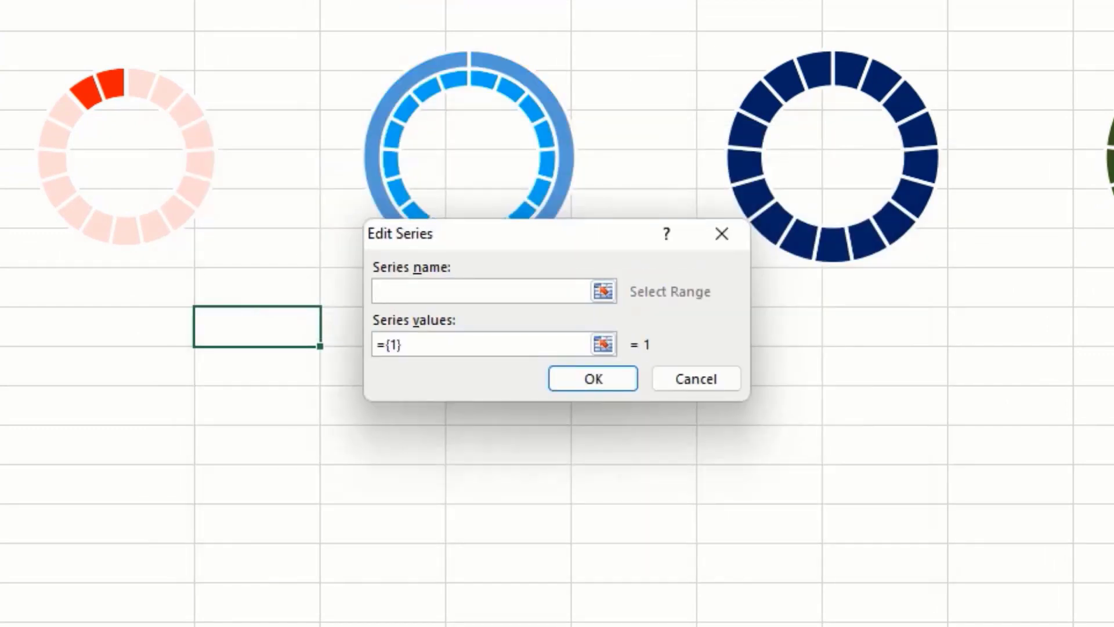
{"action": "left_click", "coordinate": [75, 174]}
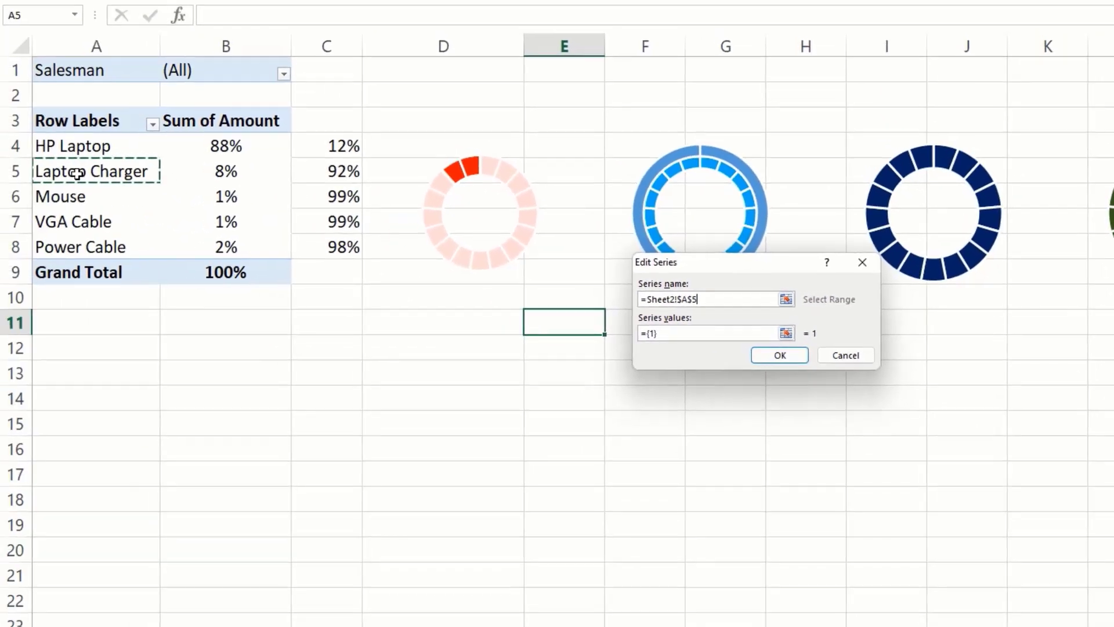
Step: Set the Laptop Charger series' values to Sheet2 range B5:C5 and apply the data source changes
{"action": "left_click", "coordinate": [693, 333]}
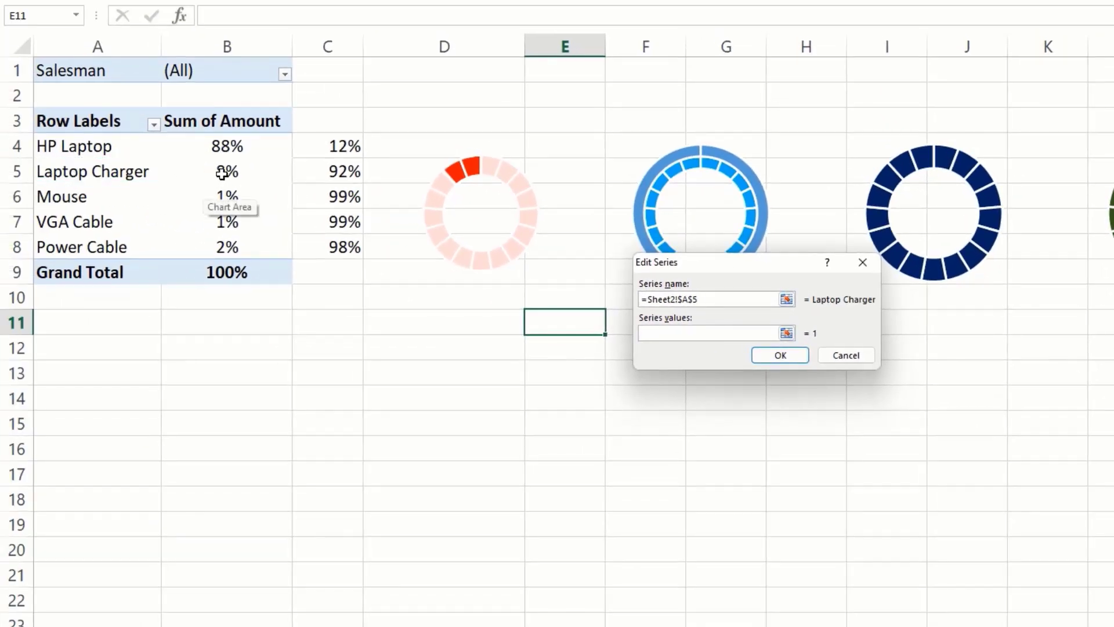
{"action": "left_click_drag", "start_coordinate": [222, 172], "coordinate": [348, 172]}
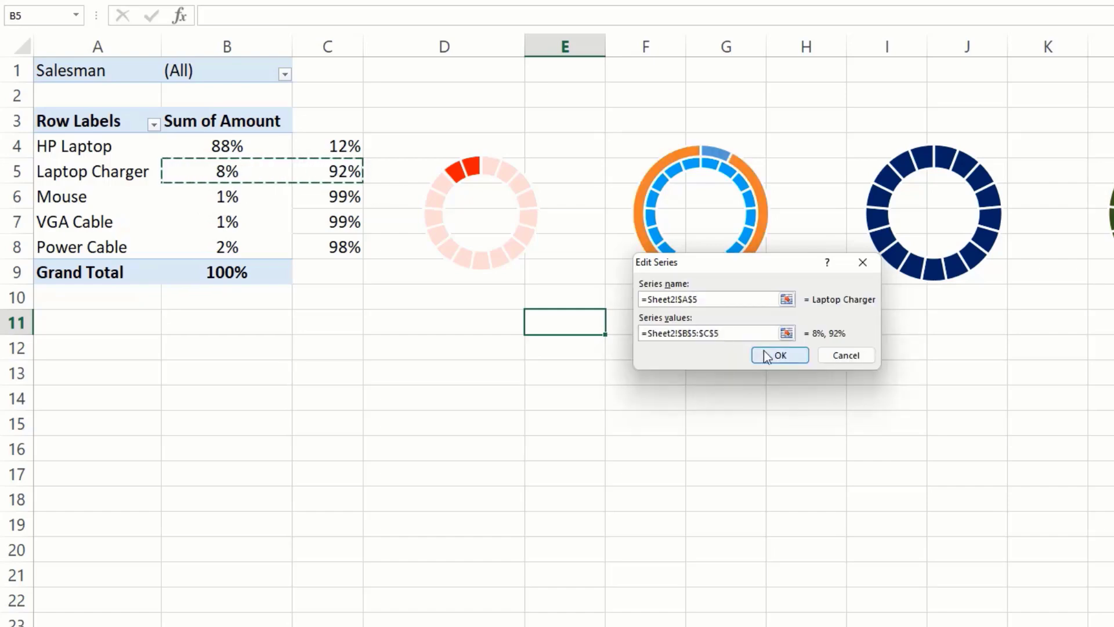
{"action": "left_click", "coordinate": [779, 354]}
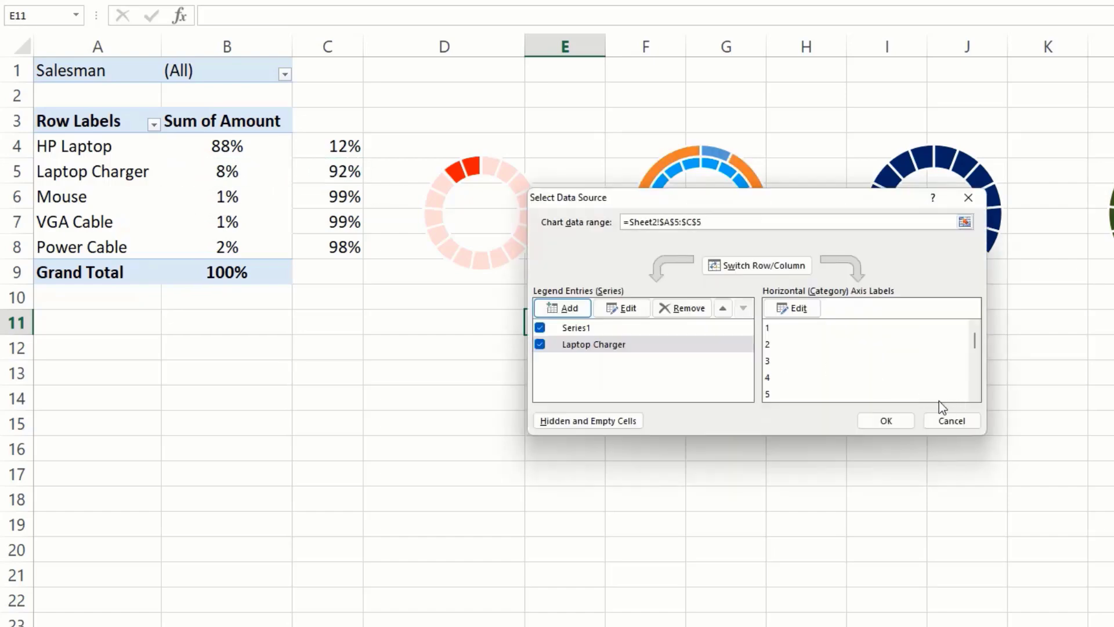
{"action": "left_click", "coordinate": [906, 422]}
{"action": "left_click", "coordinate": [907, 423]}
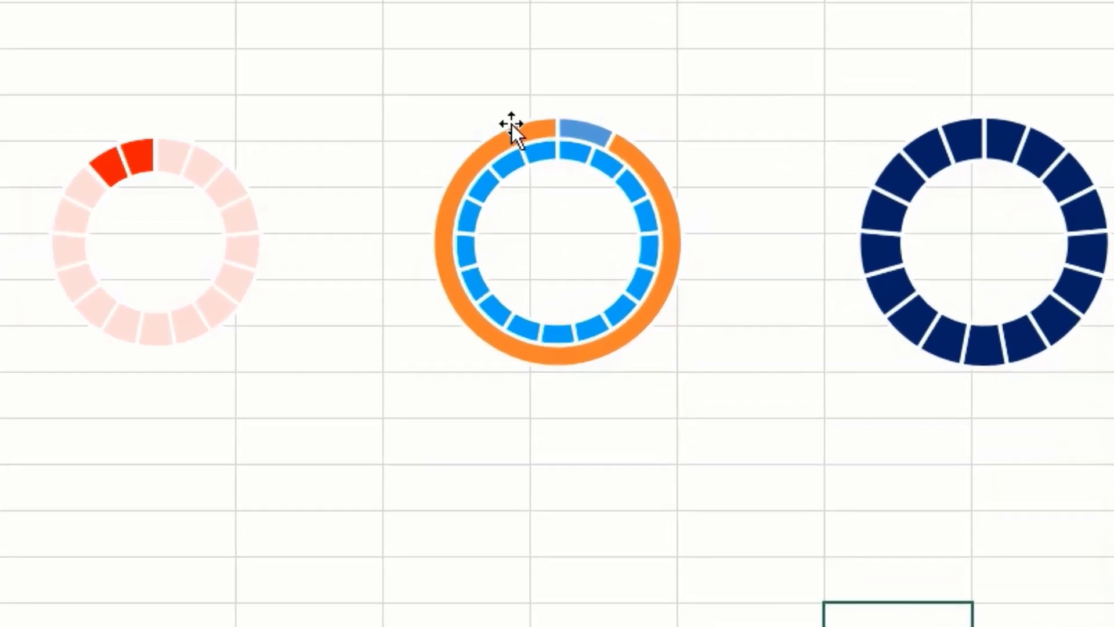
Step: Move the outer Laptop Charger series to the secondary axis, keeping both series as Doughnut type, and deselect the chart
{"action": "left_click", "coordinate": [668, 153]}
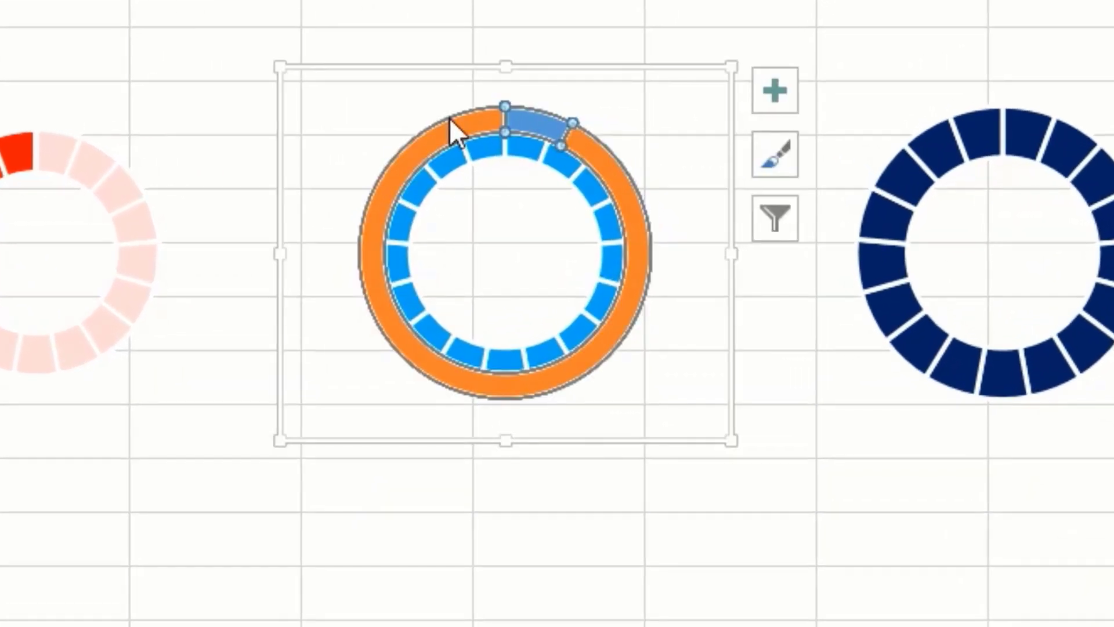
{"action": "left_click", "coordinate": [427, 208]}
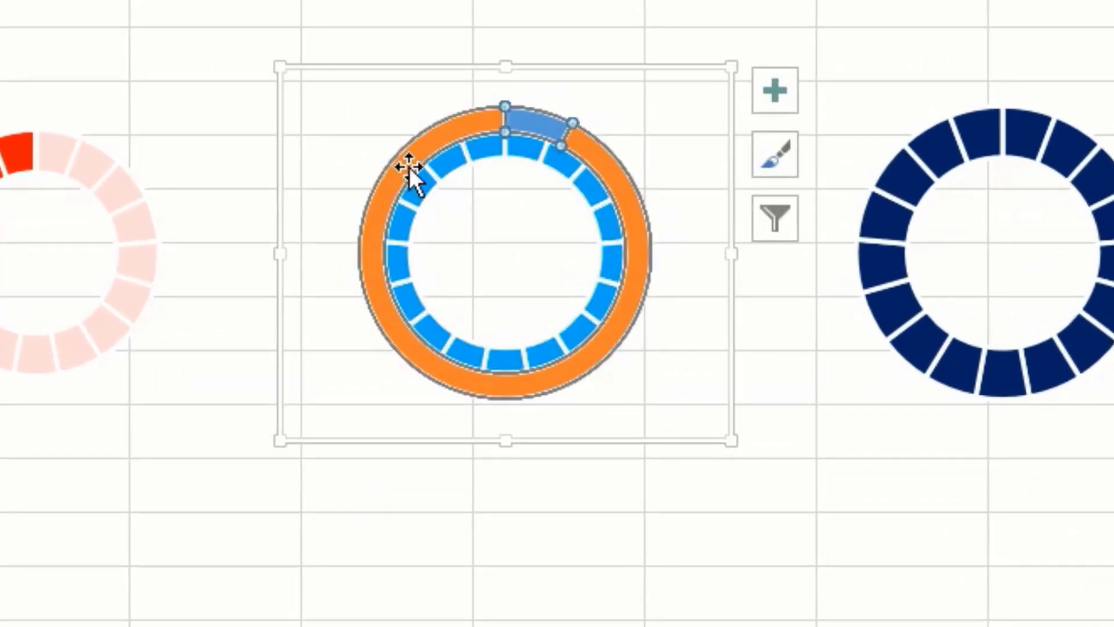
{"action": "right_click", "coordinate": [409, 170]}
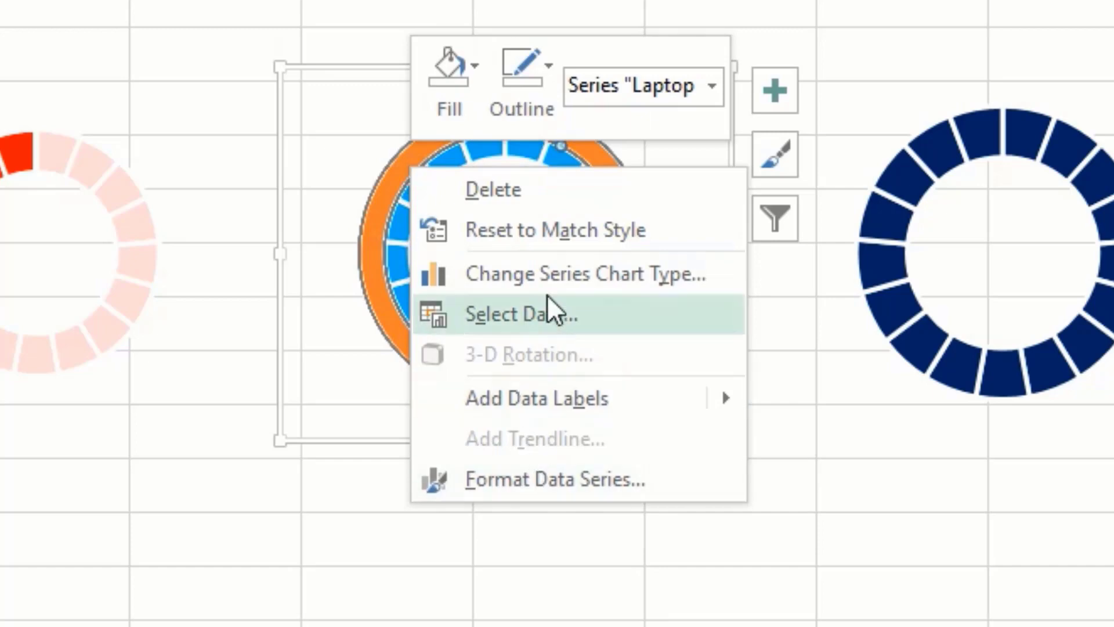
{"action": "left_click", "coordinate": [547, 275]}
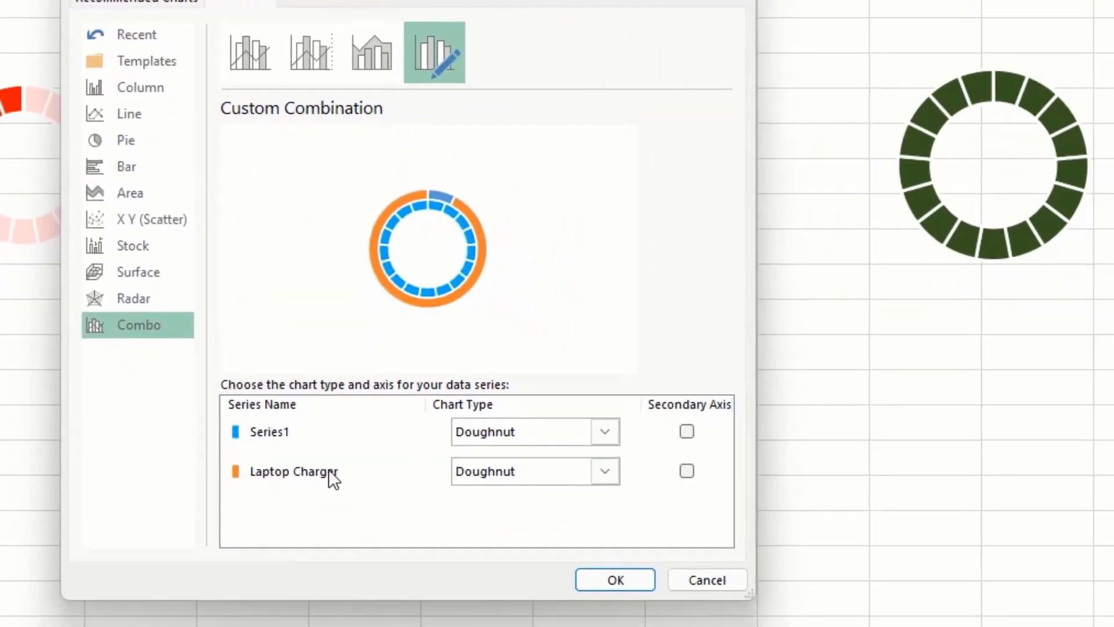
{"action": "left_click", "coordinate": [697, 472]}
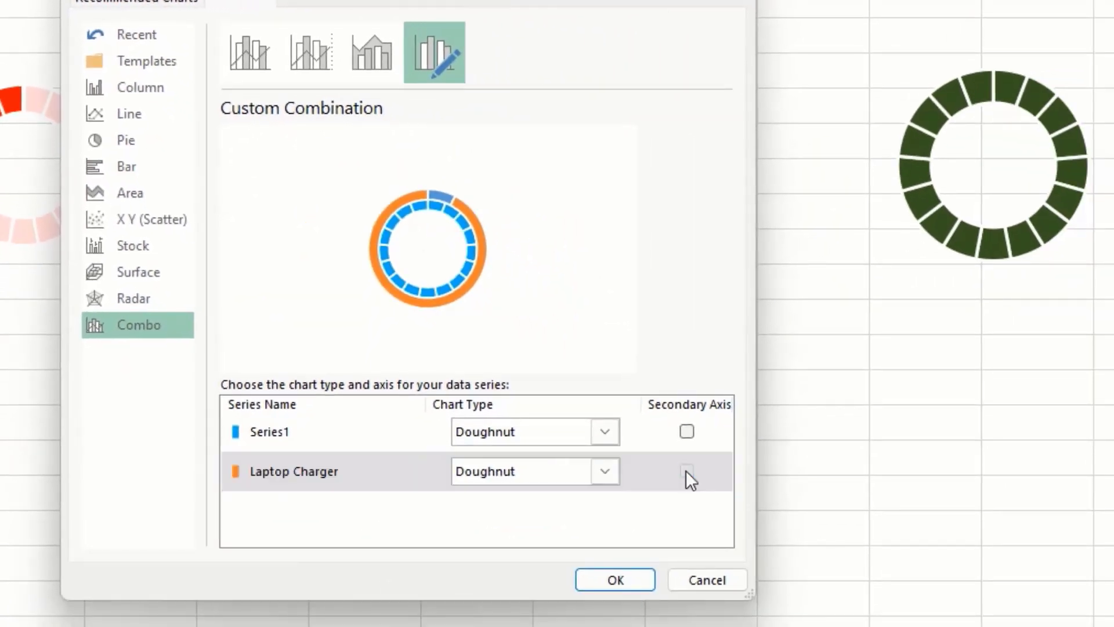
{"action": "left_click", "coordinate": [687, 471]}
{"action": "left_click", "coordinate": [620, 583]}
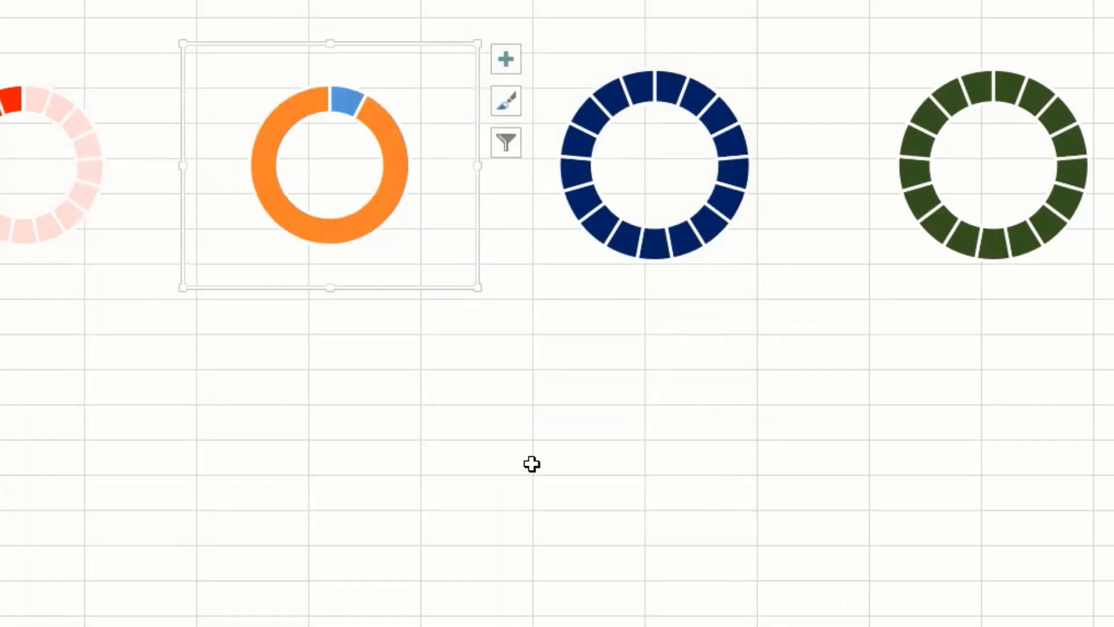
{"action": "left_click", "coordinate": [545, 514]}
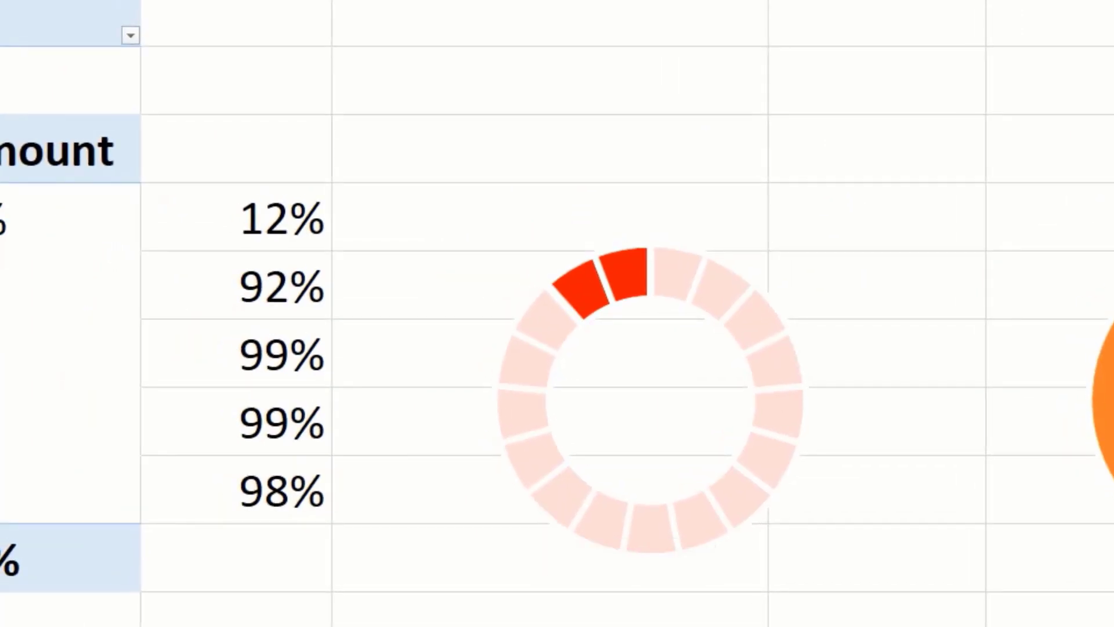
Step: Set the small blue 8% slice of the Laptop Charger doughnut to no fill
{"action": "left_click", "coordinate": [578, 288]}
{"action": "left_click", "coordinate": [578, 287]}
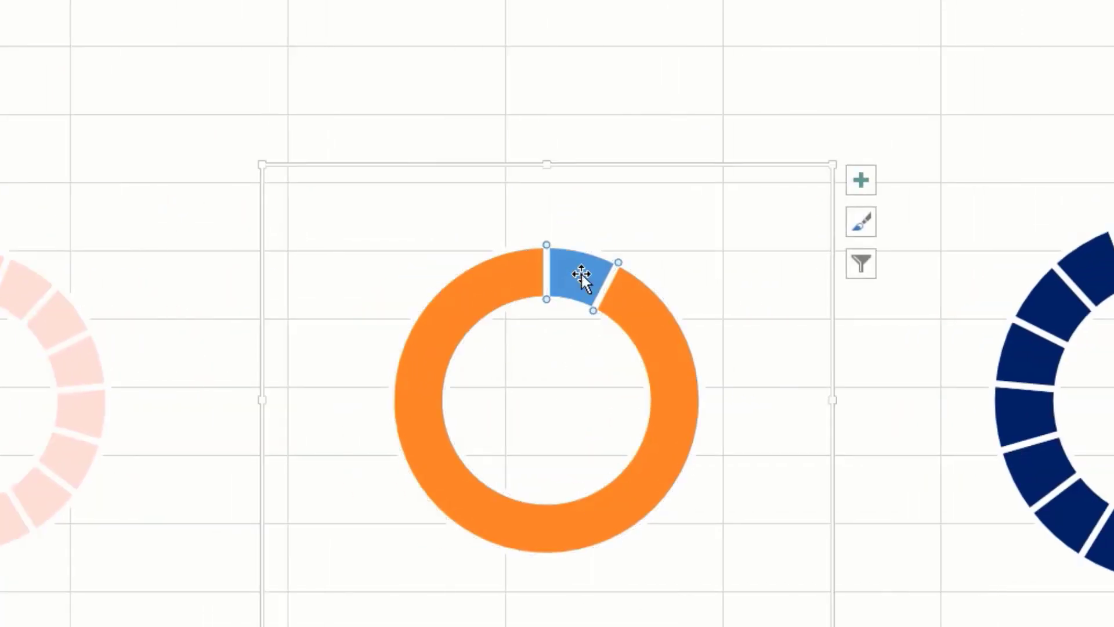
{"action": "right_click", "coordinate": [582, 275]}
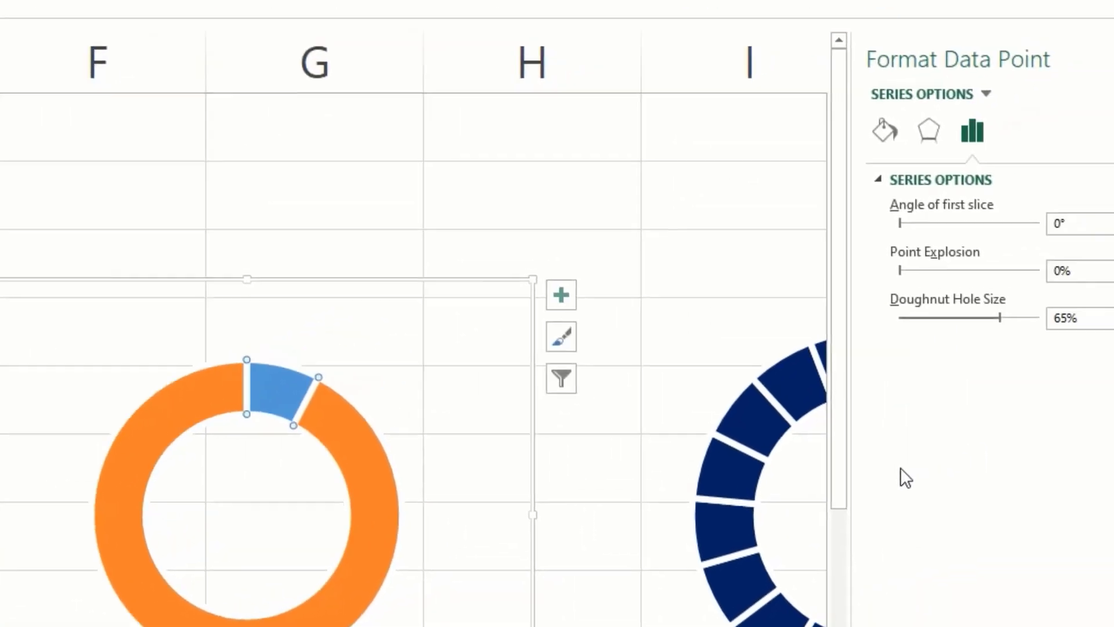
{"action": "left_click", "coordinate": [837, 151]}
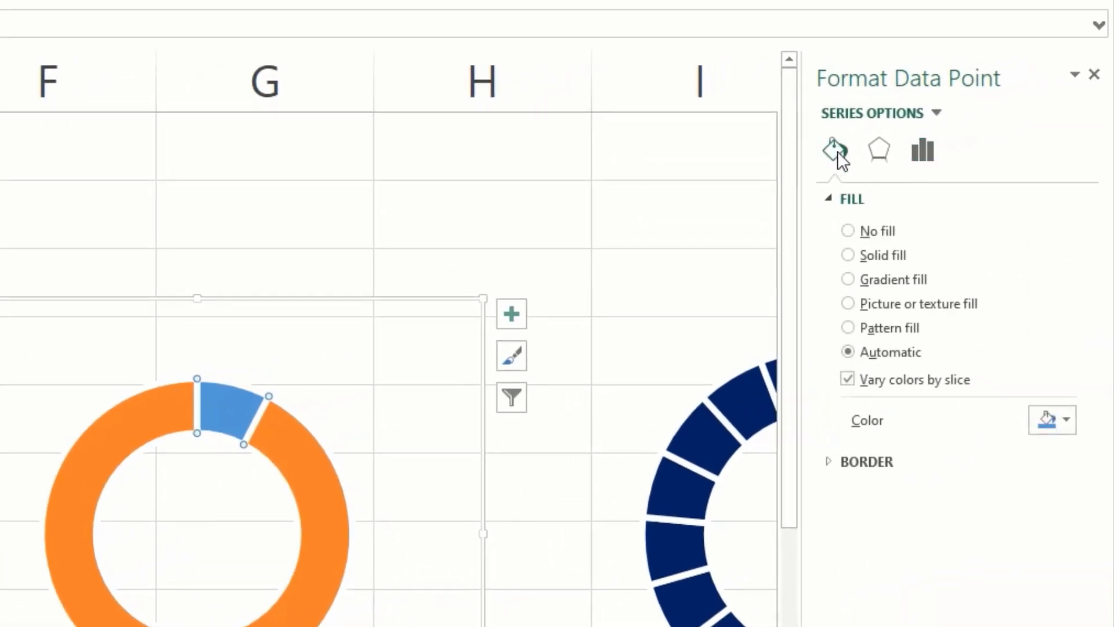
{"action": "left_click", "coordinate": [877, 232]}
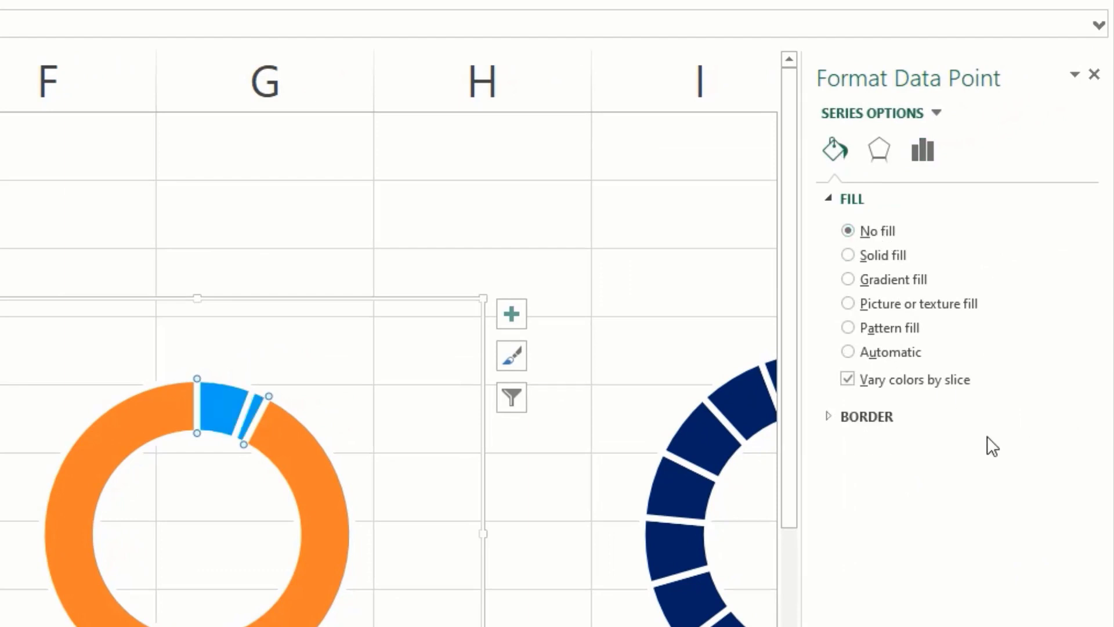
Step: Fill the large orange remainder slice of the Laptop Charger doughnut with solid white
{"action": "left_click", "coordinate": [313, 476]}
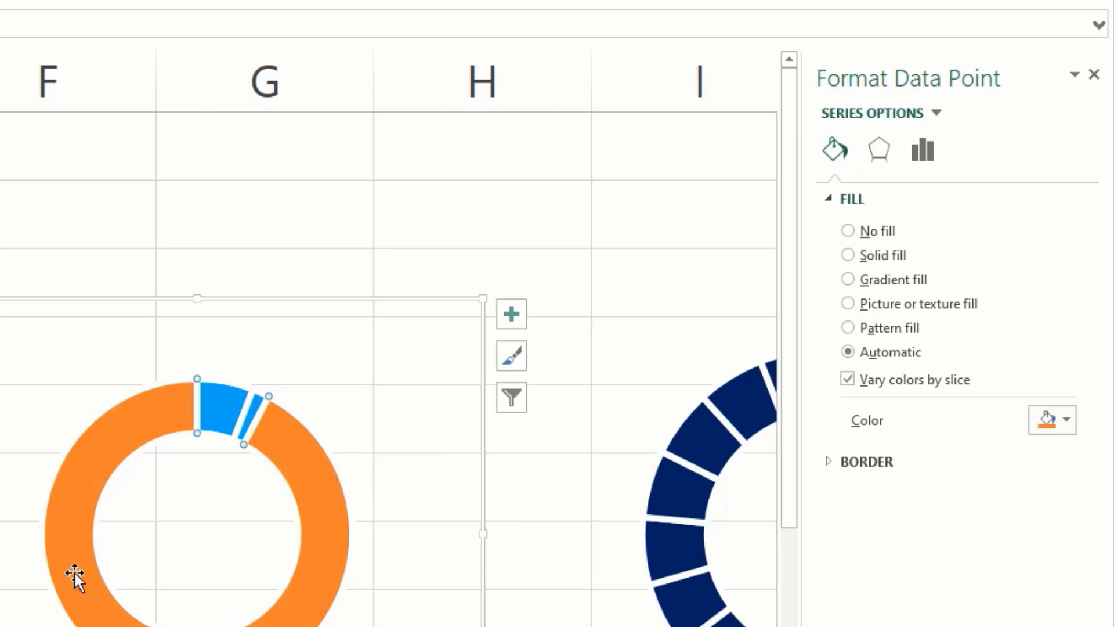
{"action": "left_click", "coordinate": [46, 624]}
{"action": "left_click", "coordinate": [119, 603]}
{"action": "left_click", "coordinate": [114, 614]}
{"action": "right_click", "coordinate": [159, 604]}
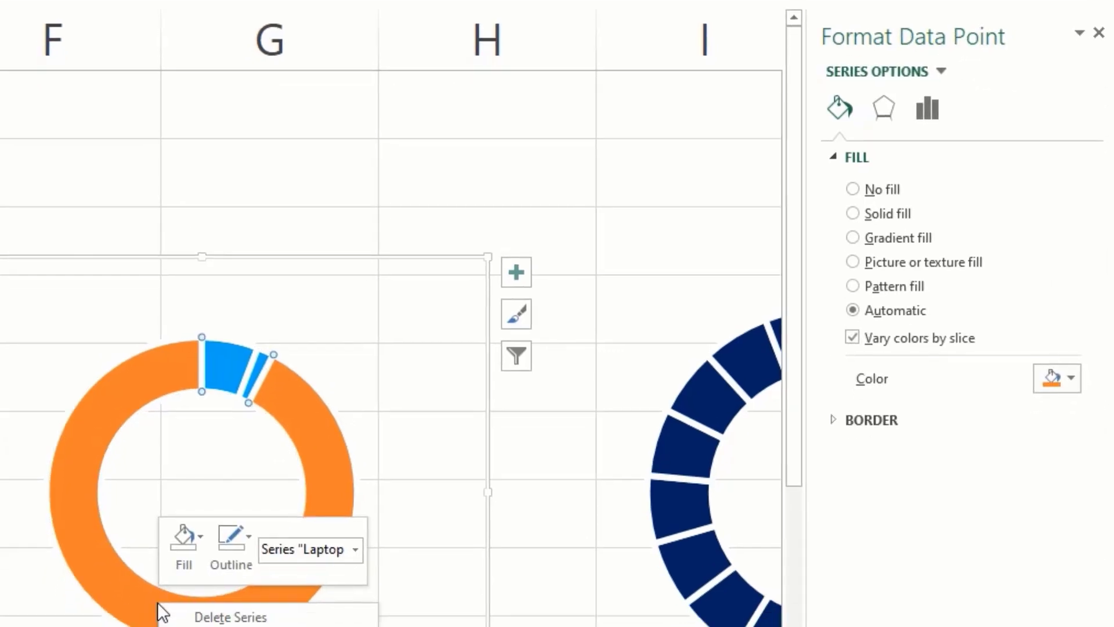
{"action": "left_click", "coordinate": [302, 593]}
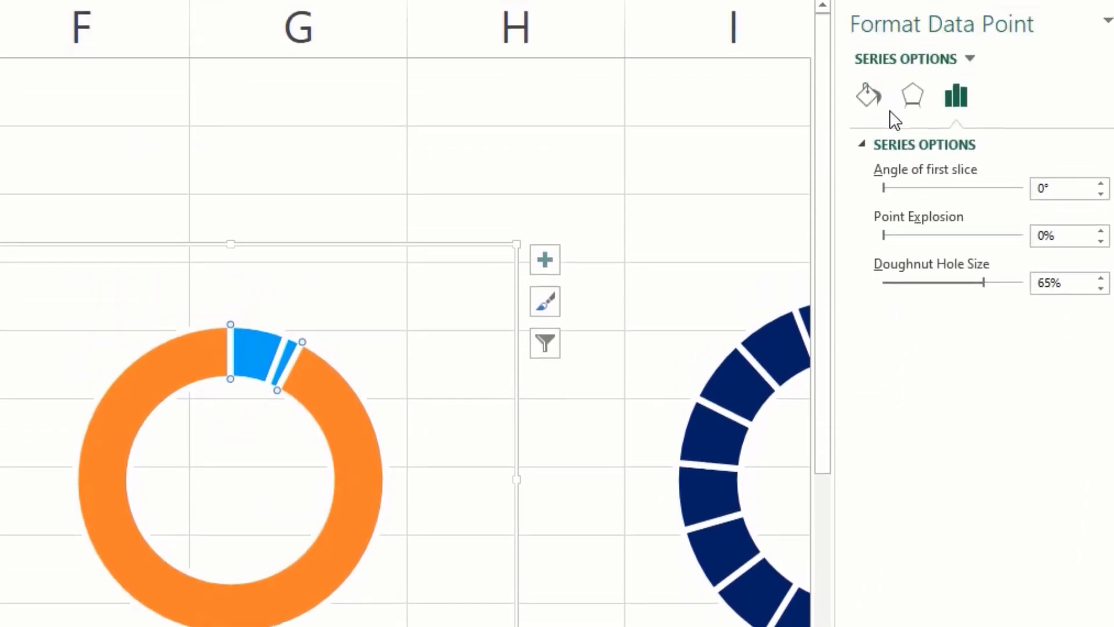
{"action": "left_click", "coordinate": [878, 114]}
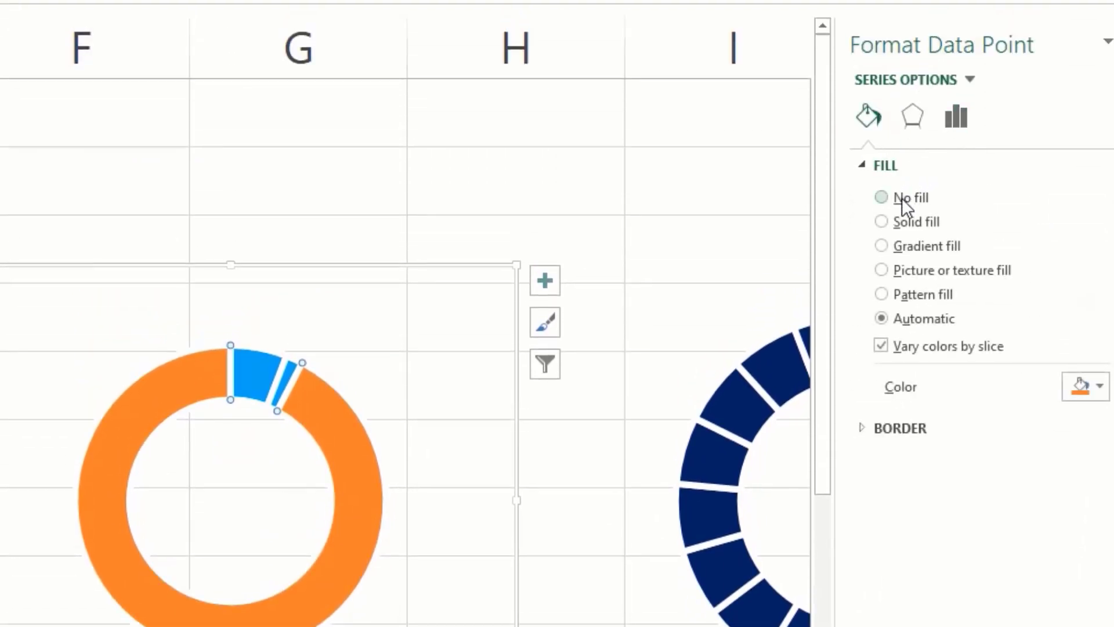
{"action": "left_click", "coordinate": [1086, 387]}
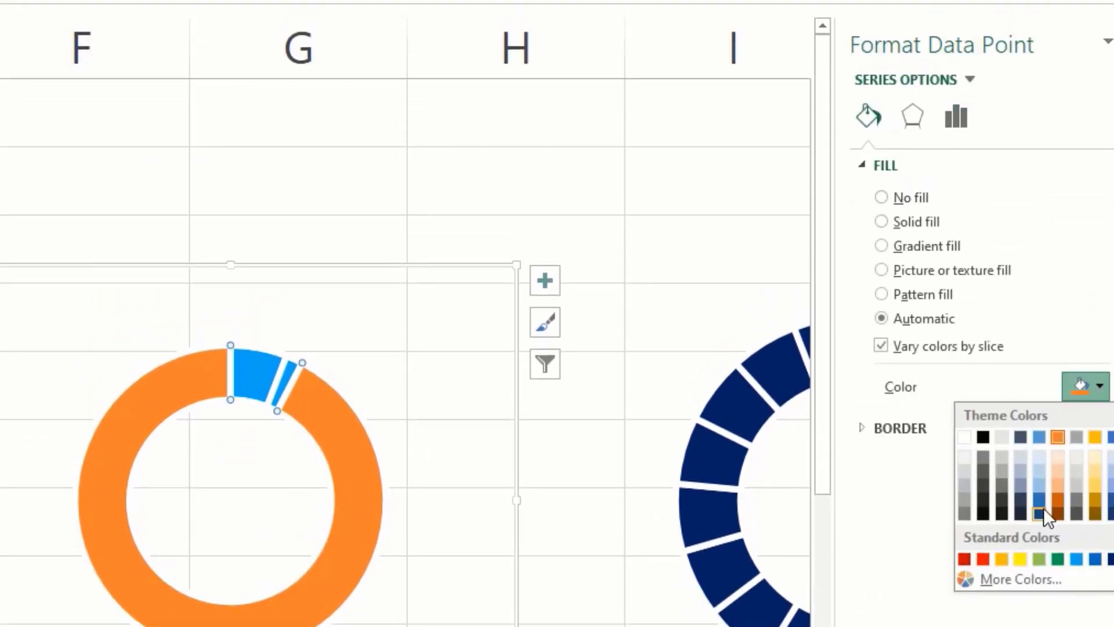
{"action": "left_click", "coordinate": [964, 437]}
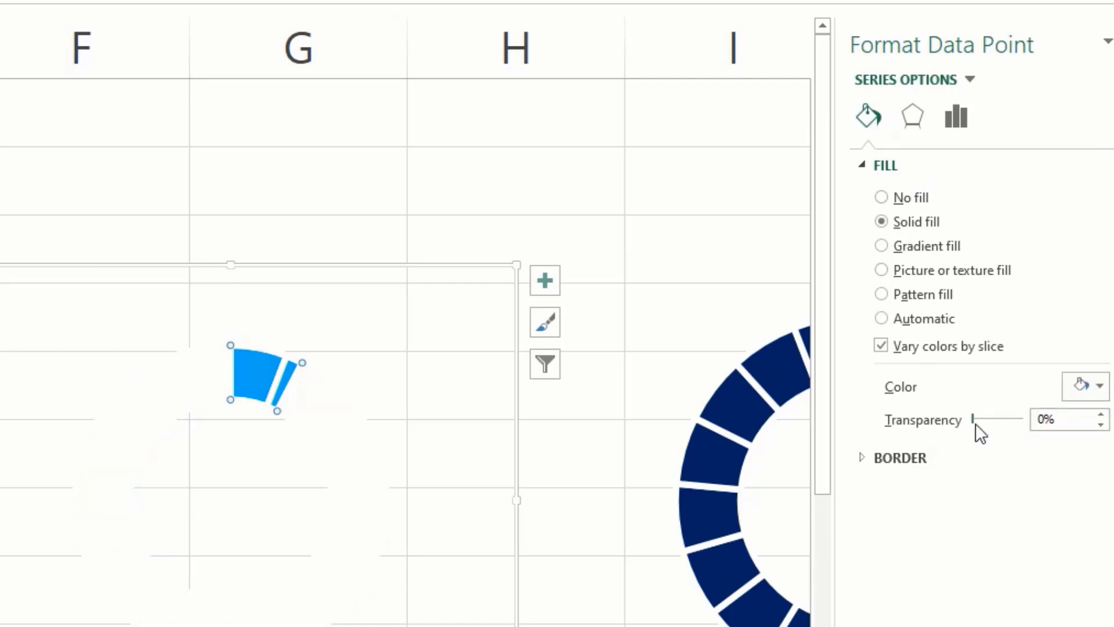
Step: Make the white remainder slice slightly transparent so the light blue segments show through faintly, and deselect the chart
{"action": "left_click_drag", "start_coordinate": [971, 422], "coordinate": [979, 425]}
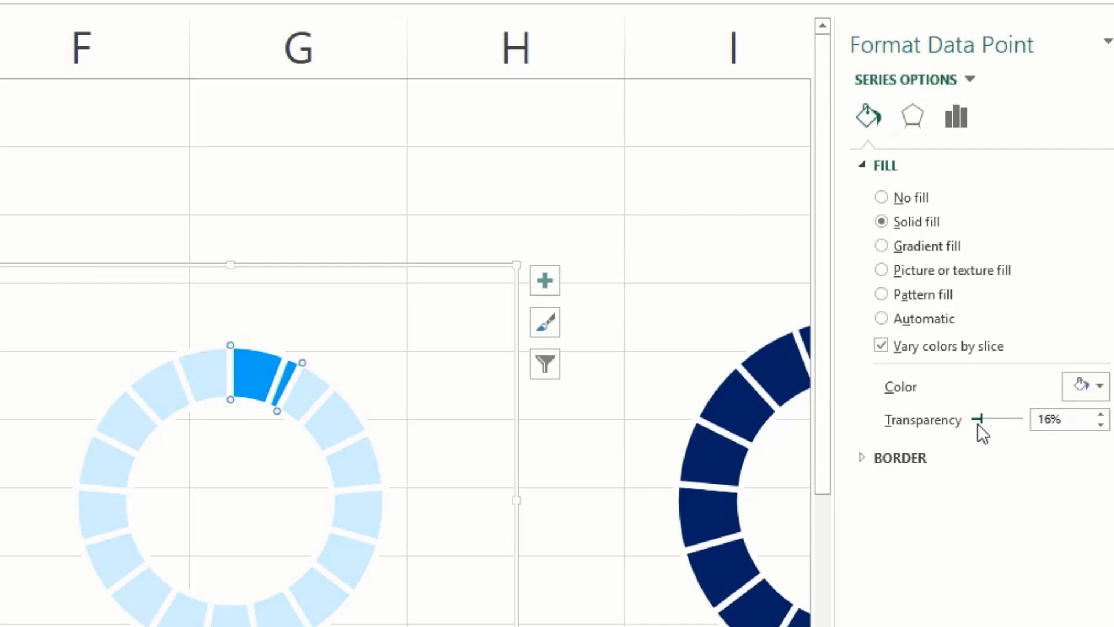
{"action": "left_click", "coordinate": [1066, 419]}
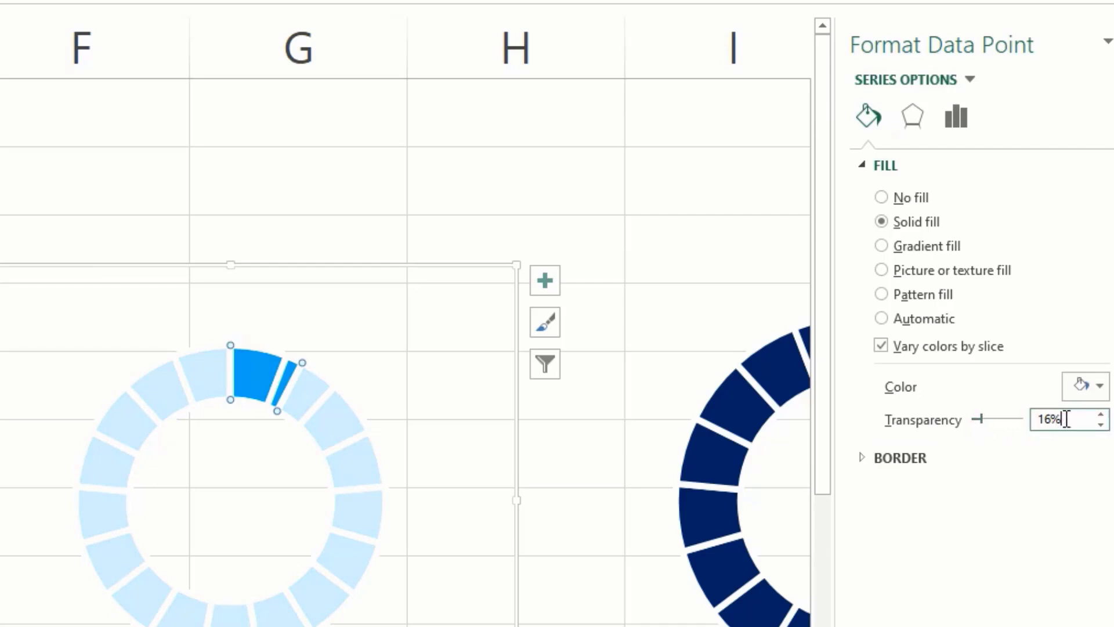
{"action": "key", "text": "BackSpace"}
{"action": "key", "text": "BackSpace"}
{"action": "key", "text": "BackSpace"}
{"action": "left_click", "coordinate": [569, 624]}
Step: Apply 15% transparency to the white overlay series on the dark blue doughnut chart, and leave the charts deselected
{"action": "scroll", "coordinate": [266, 617], "scroll_direction": "down", "scroll_amount": 1}
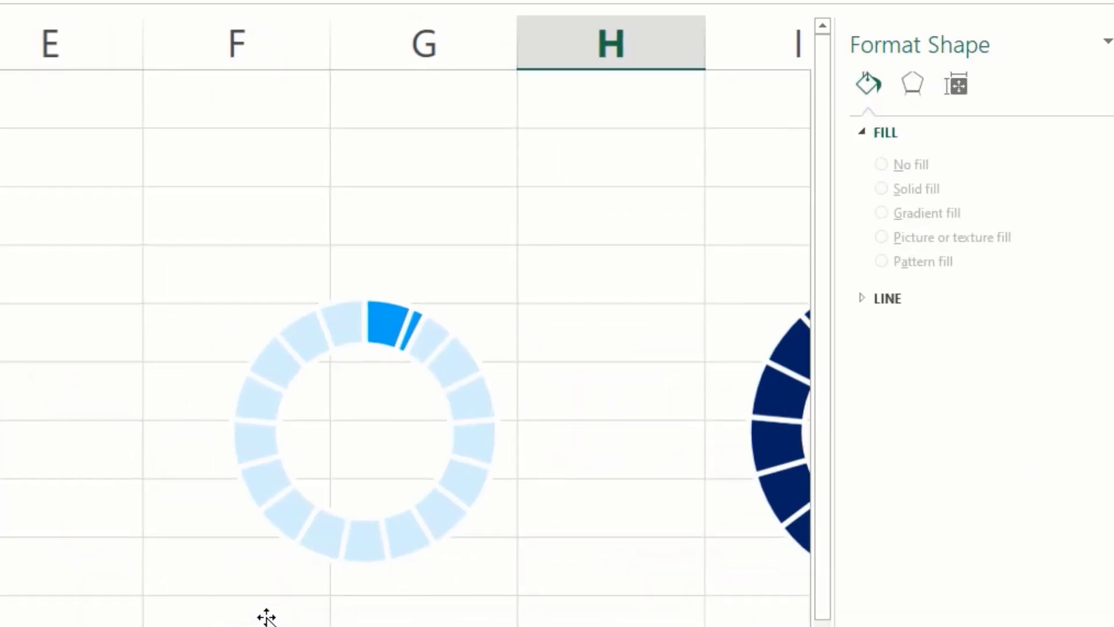
{"action": "scroll", "coordinate": [266, 615], "scroll_direction": "down", "scroll_amount": 2}
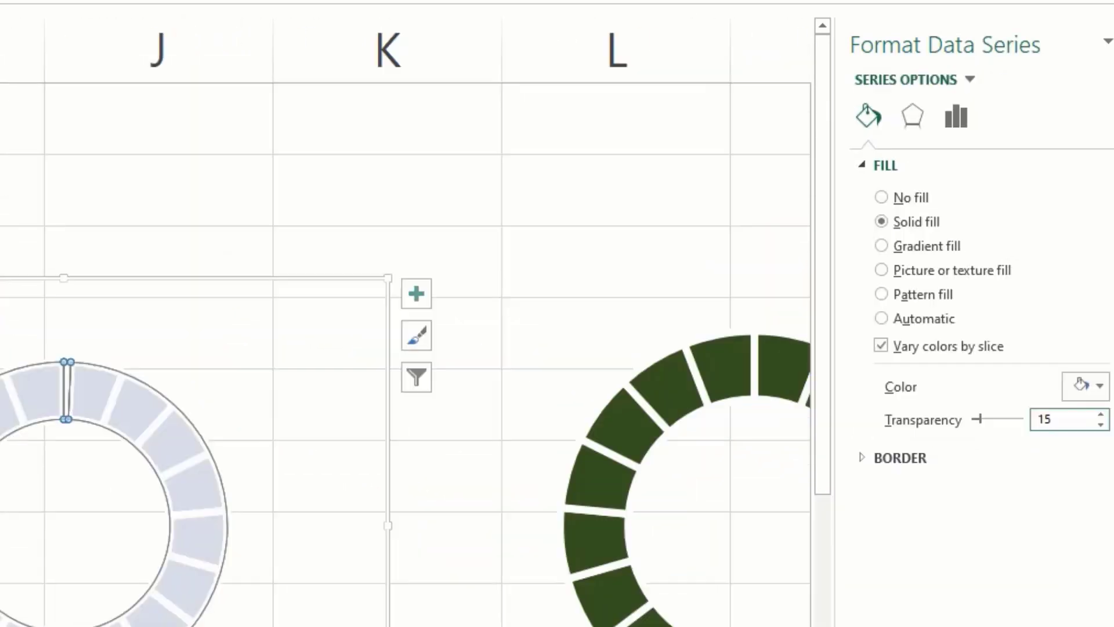
{"action": "left_click", "coordinate": [586, 438]}
{"action": "left_click", "coordinate": [468, 573]}
{"action": "scroll", "coordinate": [468, 572], "scroll_direction": "down", "scroll_amount": 1}
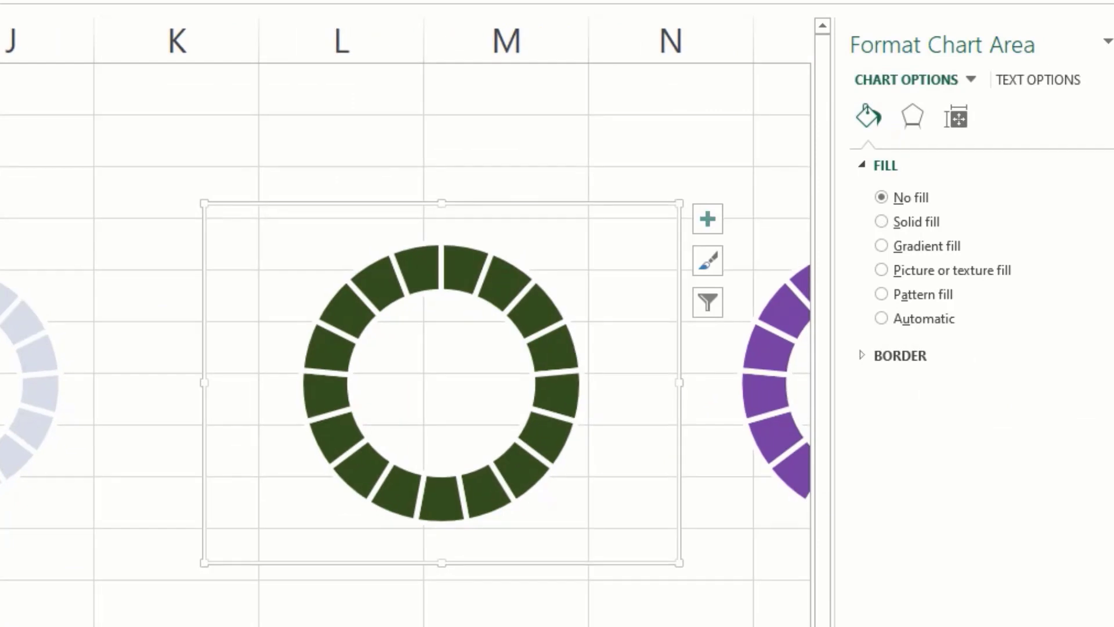
{"action": "scroll", "coordinate": [406, 342], "scroll_direction": "down", "scroll_amount": 2}
{"action": "scroll", "coordinate": [406, 342], "scroll_direction": "down", "scroll_amount": 3}
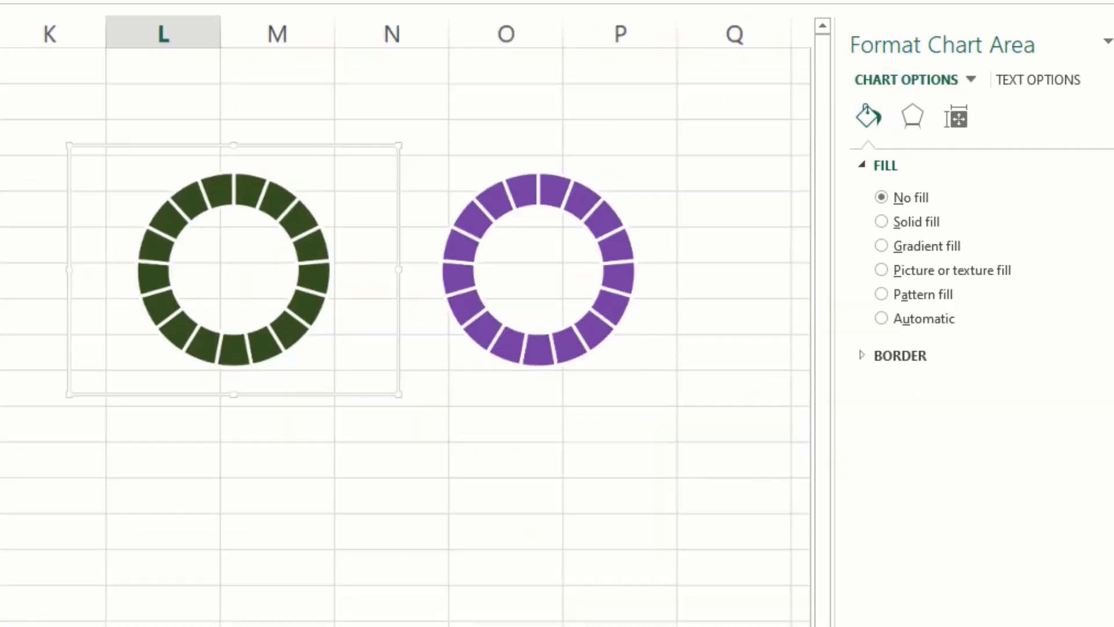
{"action": "key", "text": "Escape"}
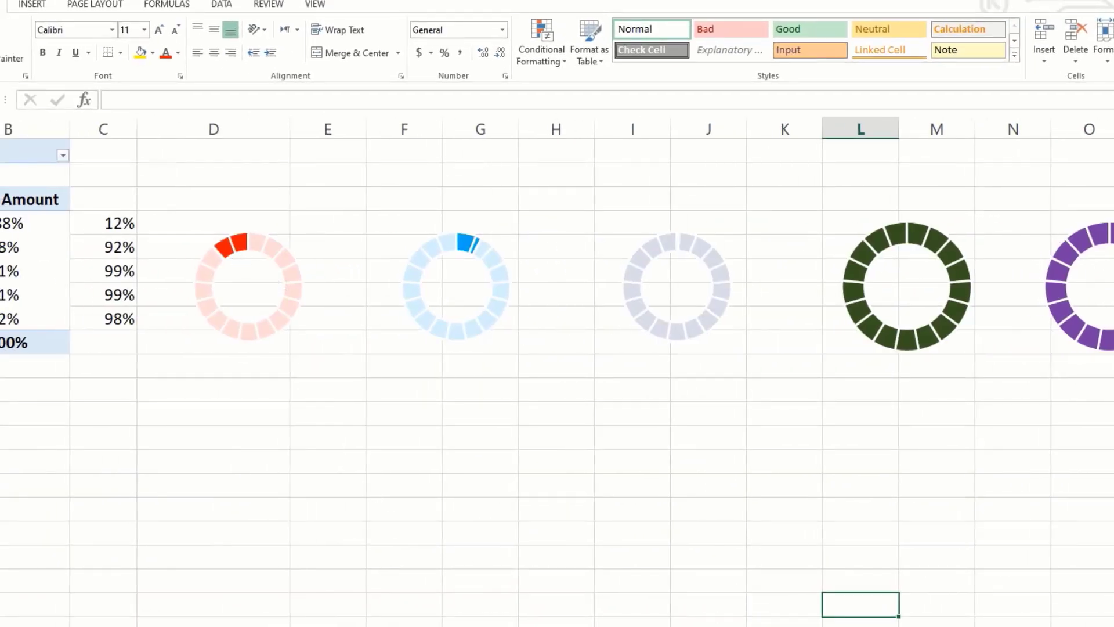
Step: Add a data series to the dark green doughnut chart, taking its name from A7 (VGA Cable) and its values from B7:C7
{"action": "scroll", "coordinate": [557, 371], "scroll_direction": "left", "scroll_amount": 1}
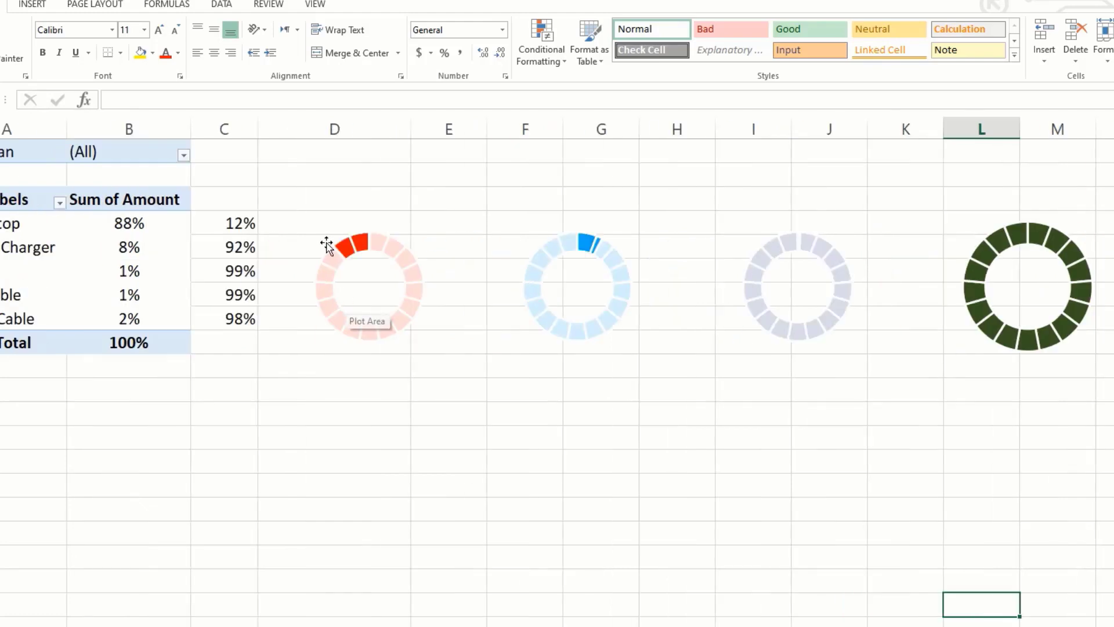
{"action": "mouse_move", "coordinate": [351, 250]}
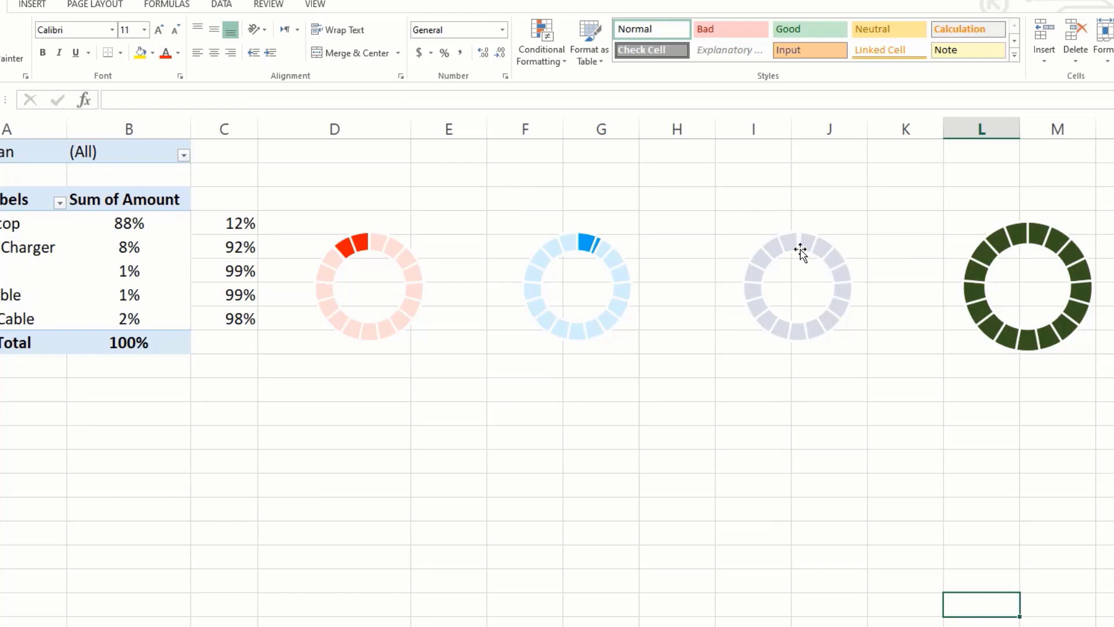
{"action": "scroll", "coordinate": [878, 515], "scroll_direction": "down", "scroll_amount": 1}
{"action": "left_click", "coordinate": [830, 219]}
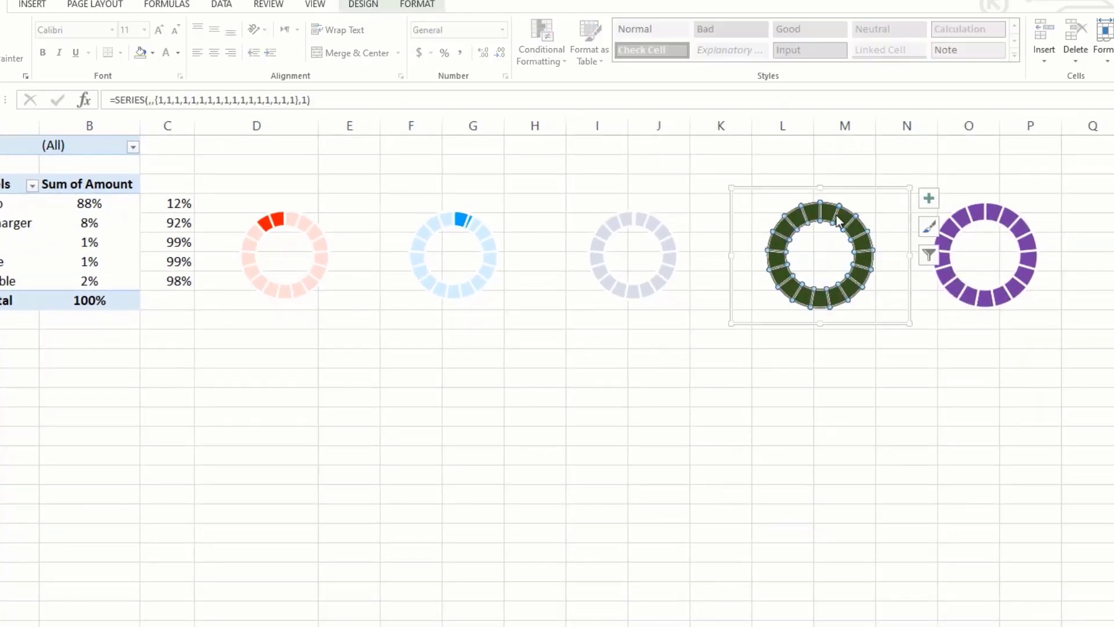
{"action": "left_click", "coordinate": [758, 211]}
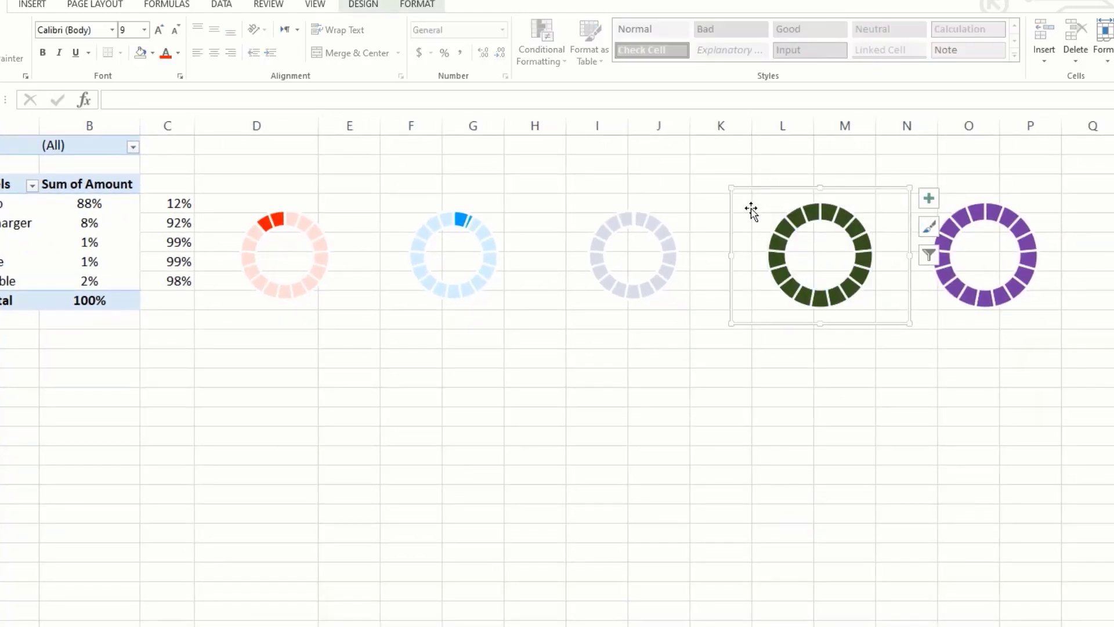
{"action": "right_click", "coordinate": [751, 207]}
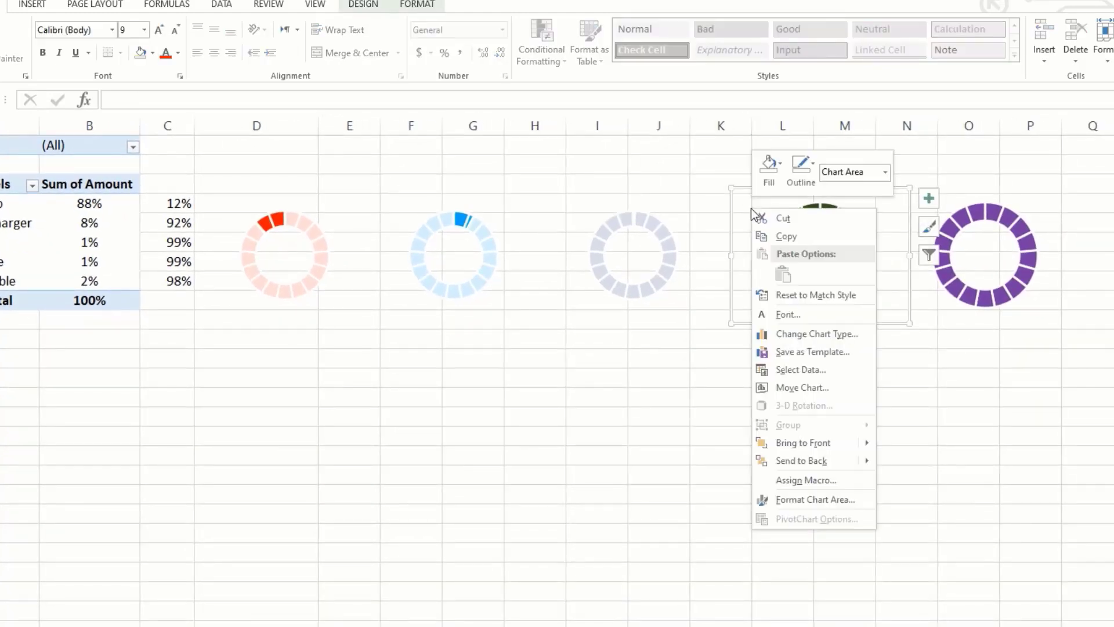
{"action": "left_click", "coordinate": [799, 369]}
{"action": "left_click", "coordinate": [452, 377]}
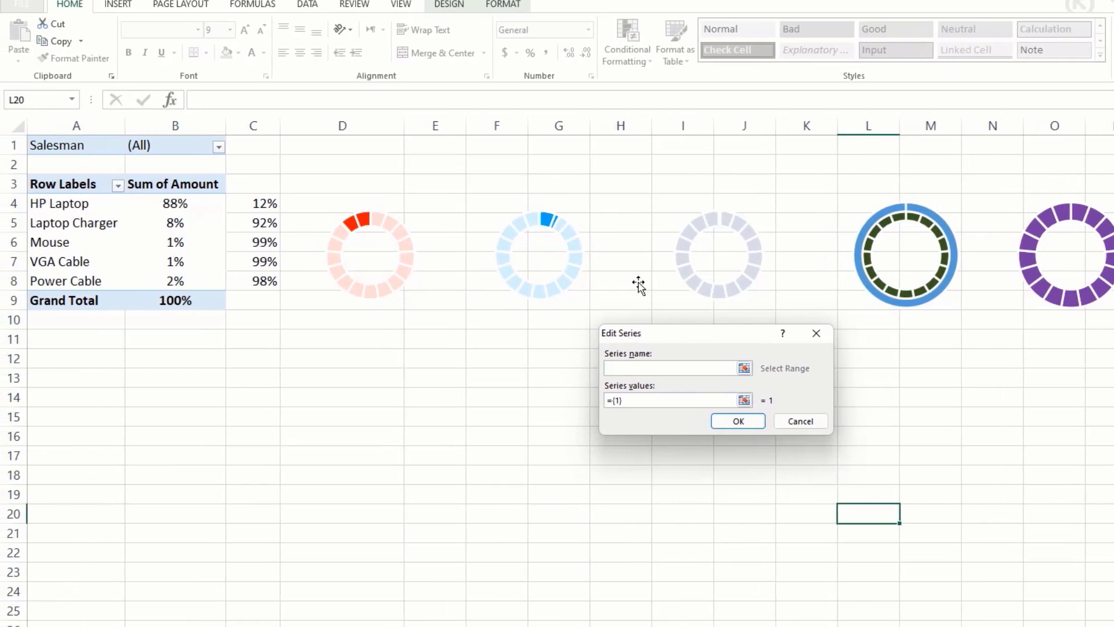
{"action": "left_click", "coordinate": [65, 266]}
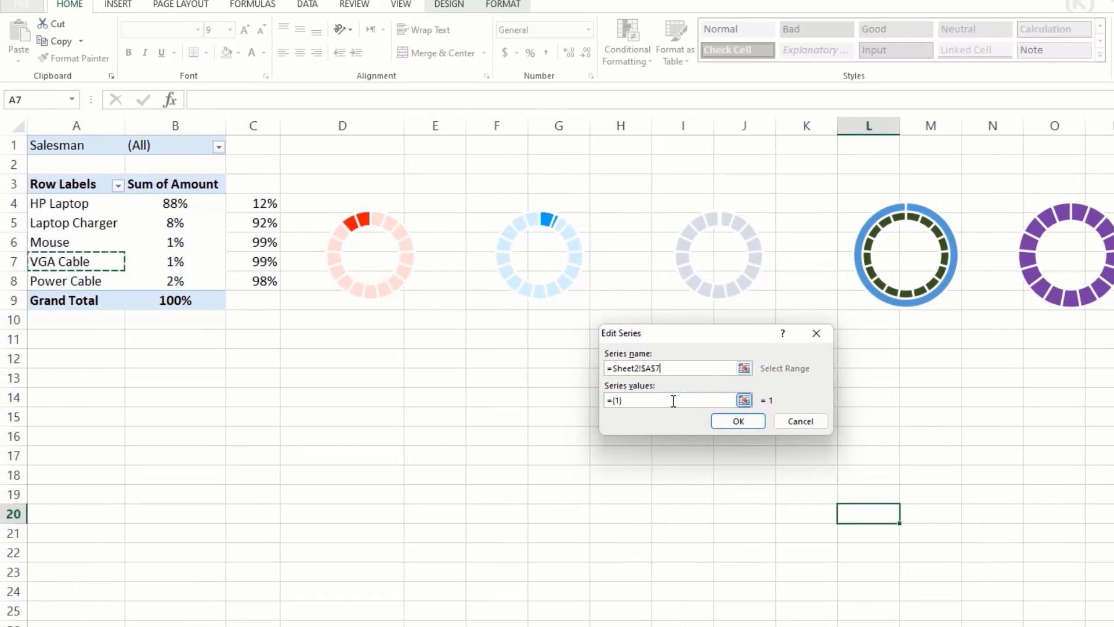
{"action": "left_click", "coordinate": [673, 400]}
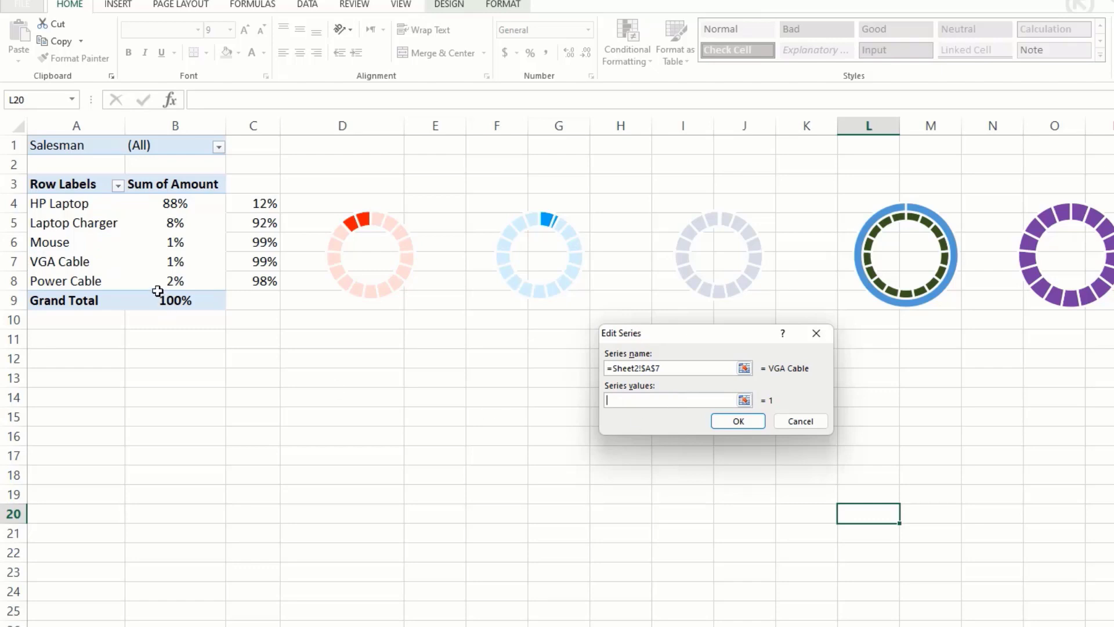
{"action": "left_click_drag", "start_coordinate": [169, 262], "coordinate": [268, 262]}
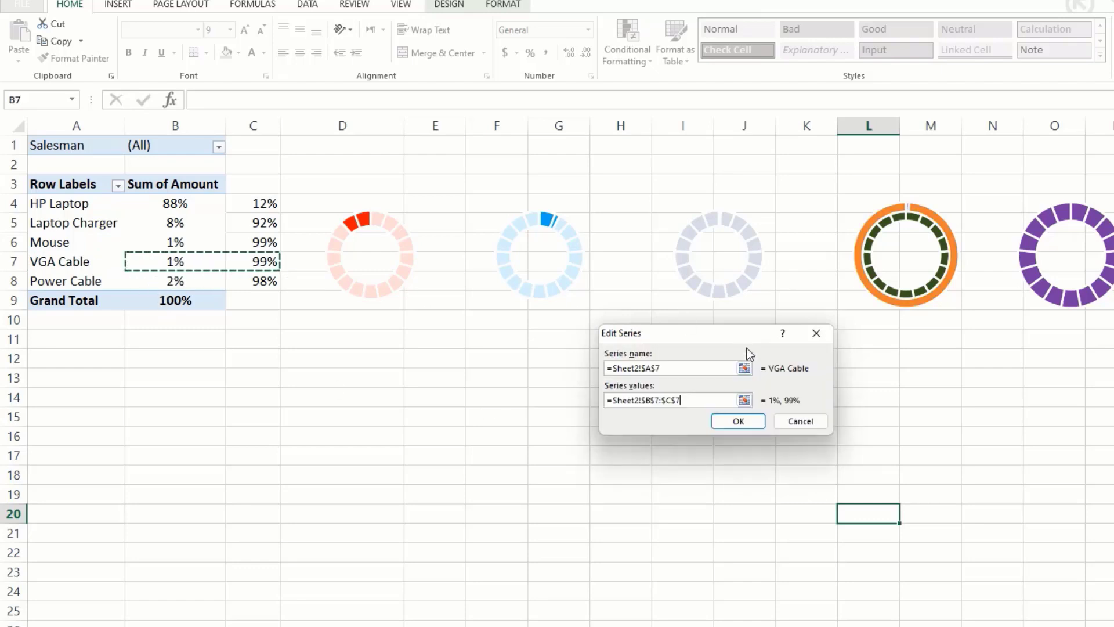
{"action": "left_click", "coordinate": [737, 421]}
{"action": "left_click", "coordinate": [835, 482]}
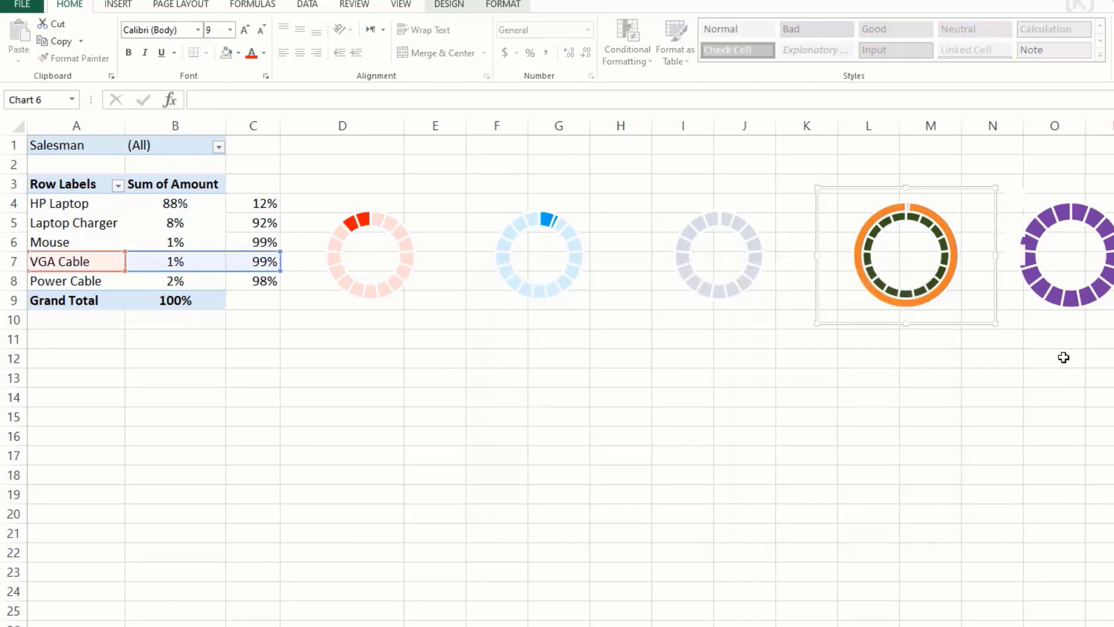
Step: Use Change Series Chart Type to plot the VGA Cable series on the secondary axis, keeping it a doughnut
{"action": "left_click", "coordinate": [987, 472]}
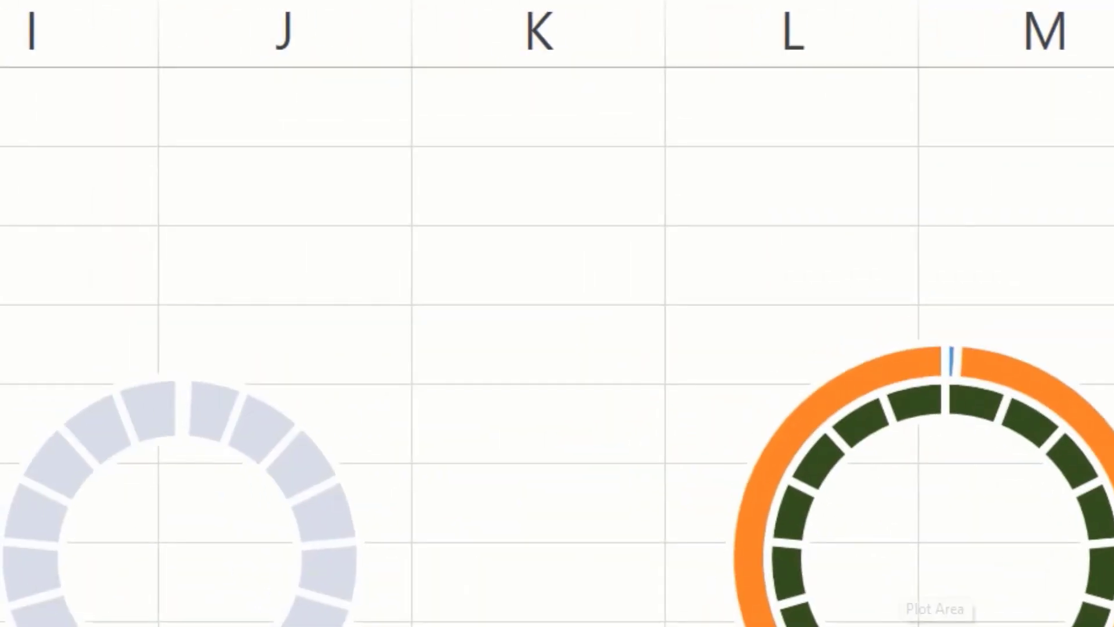
{"action": "double_click", "coordinate": [570, 397]}
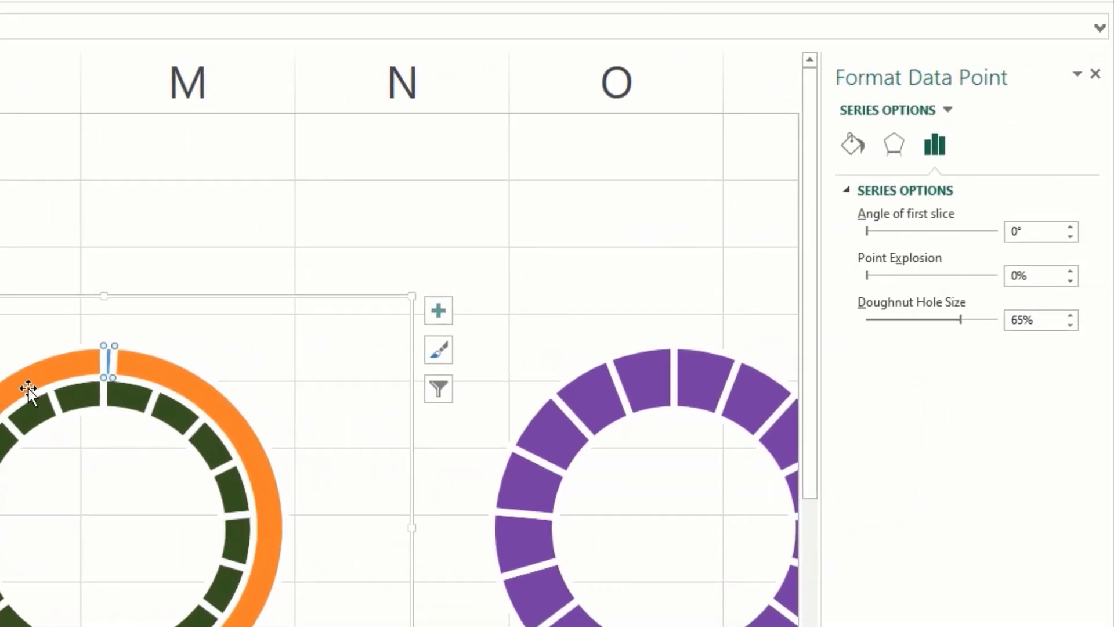
{"action": "left_click_drag", "start_coordinate": [232, 624], "coordinate": [226, 619]}
{"action": "left_click", "coordinate": [226, 618]}
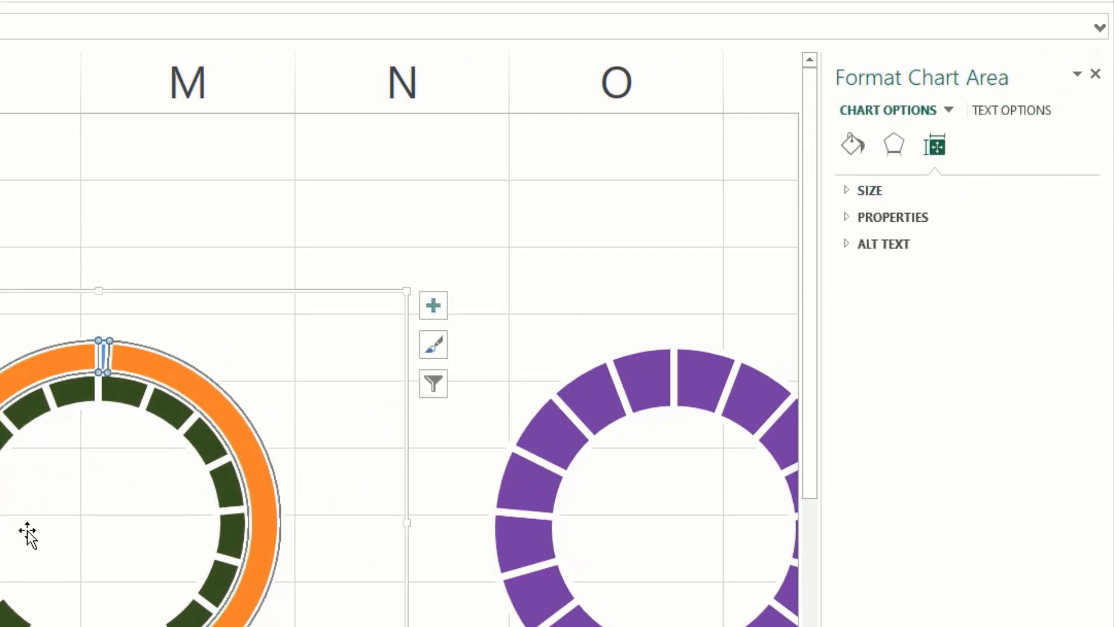
{"action": "right_click", "coordinate": [5, 378]}
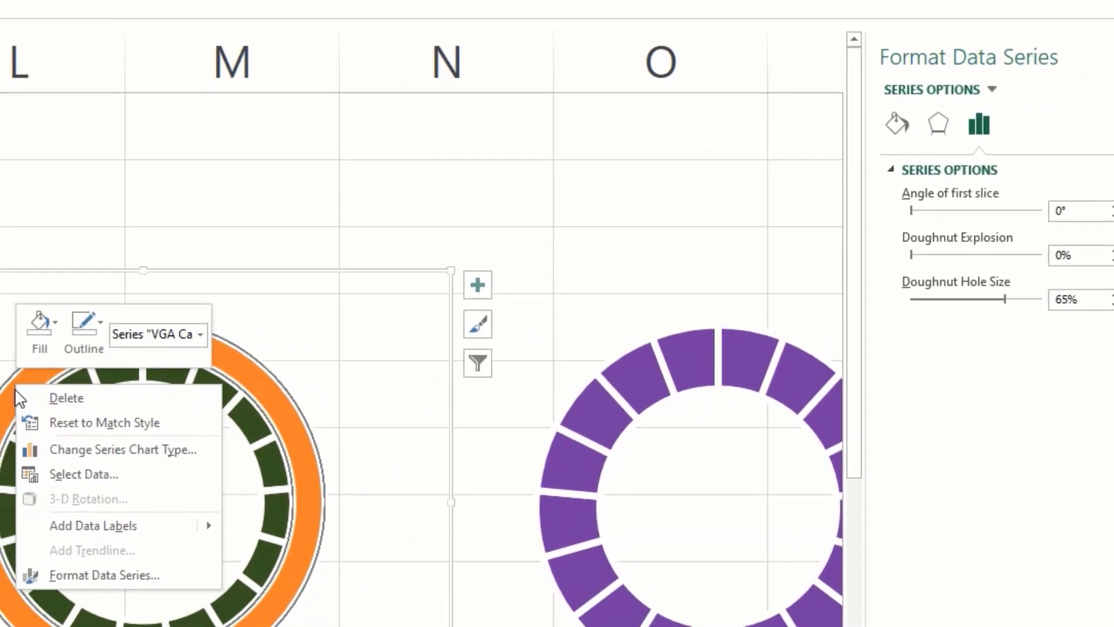
{"action": "left_click", "coordinate": [36, 470]}
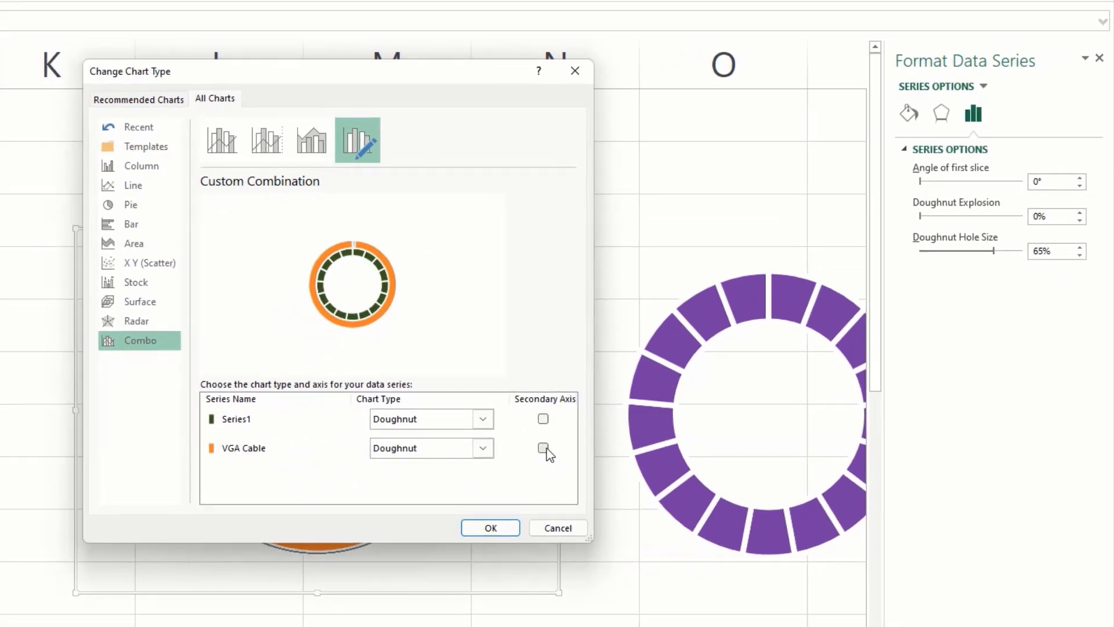
{"action": "left_click", "coordinate": [488, 524]}
{"action": "left_click", "coordinate": [491, 528]}
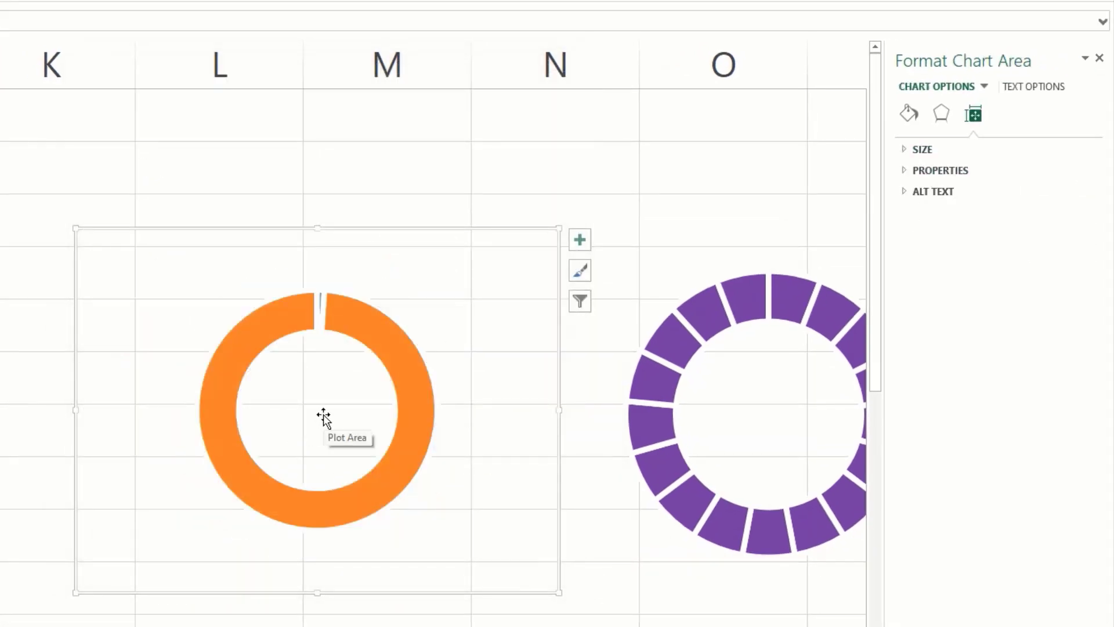
Step: Set the small first slice of the VGA Cable ring to no fill
{"action": "left_click", "coordinate": [319, 303]}
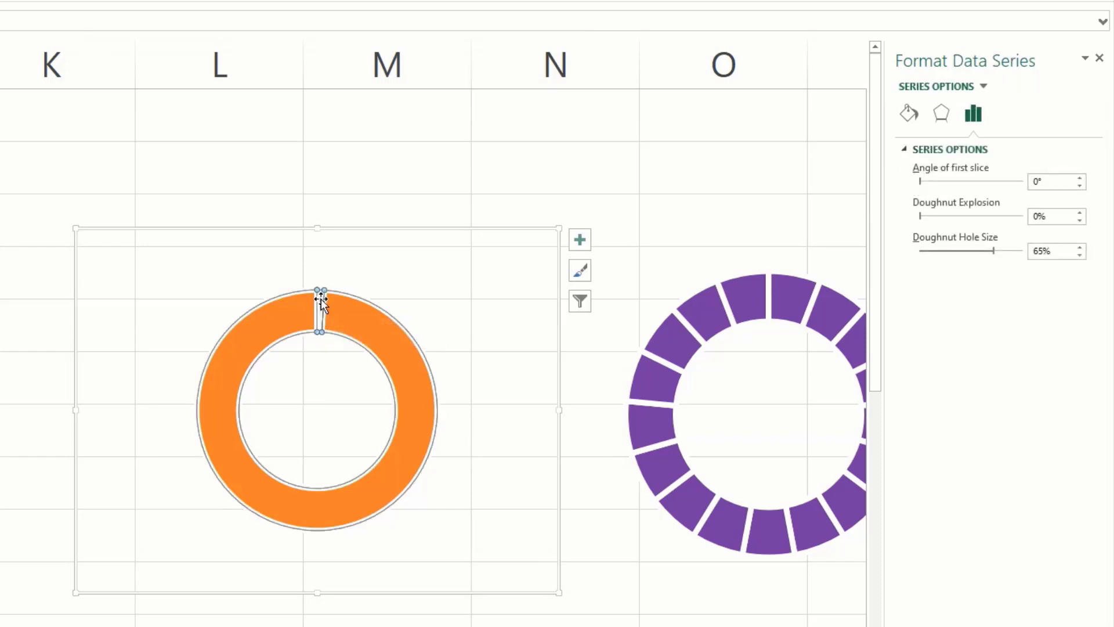
{"action": "left_click", "coordinate": [319, 304]}
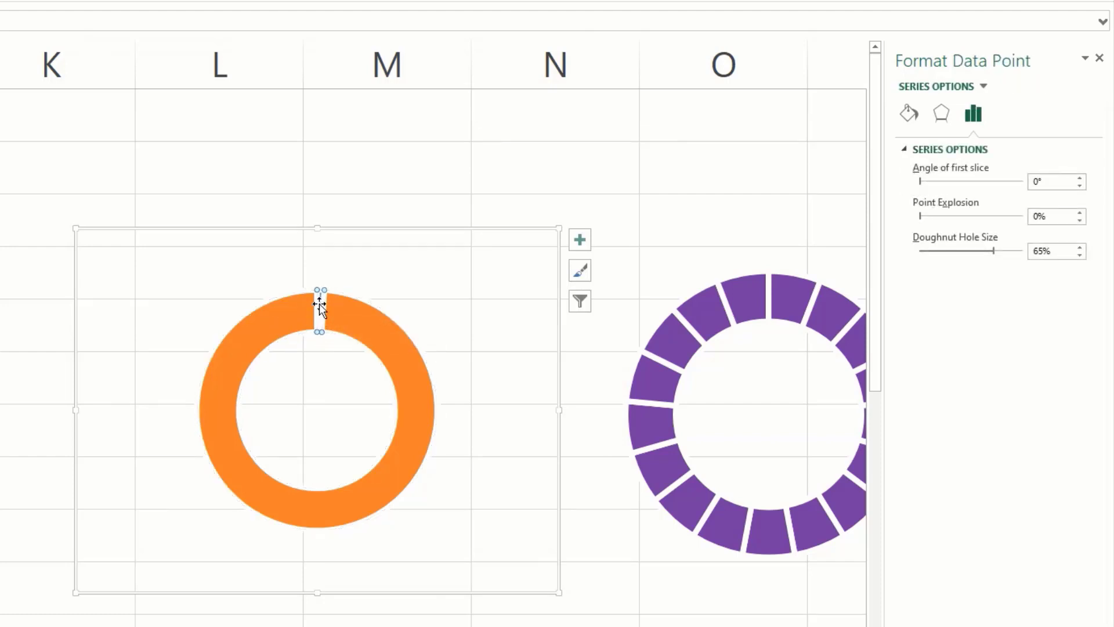
{"action": "left_click", "coordinate": [909, 113]}
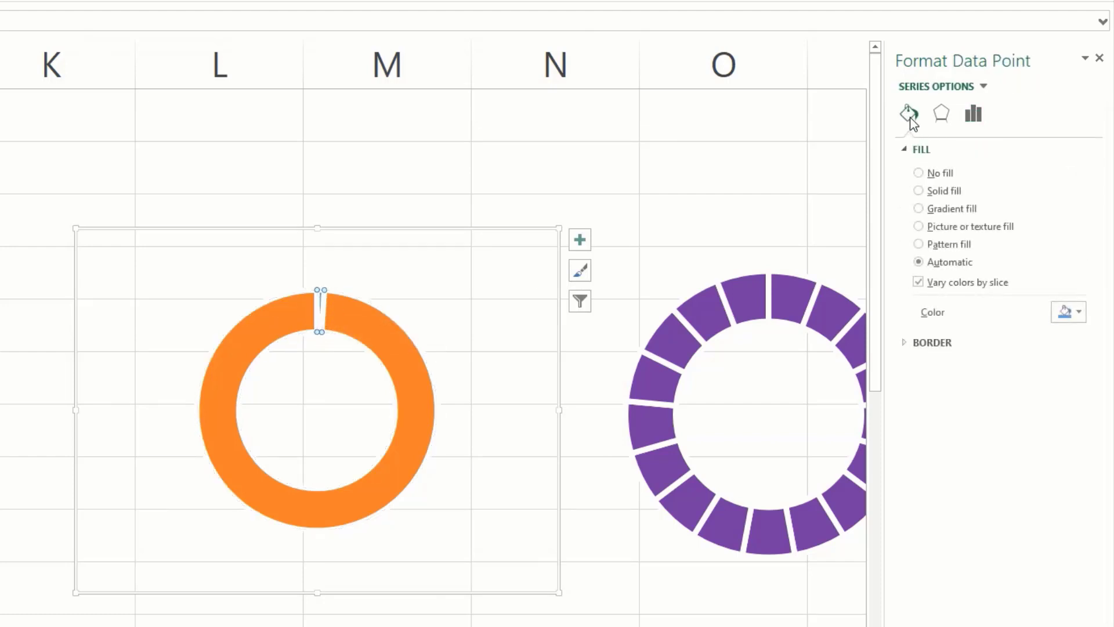
{"action": "left_click", "coordinate": [938, 174]}
Step: Fill the orange part of the VGA Cable ring with solid white at 15% transparency
{"action": "left_click", "coordinate": [142, 311]}
{"action": "left_click", "coordinate": [214, 392]}
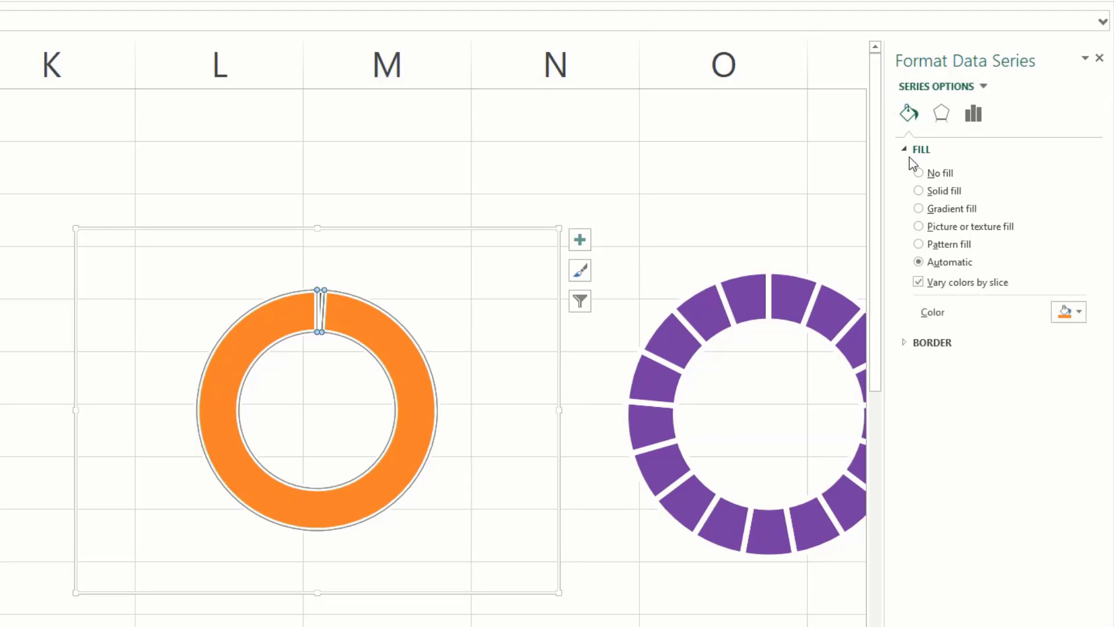
{"action": "left_click", "coordinate": [1080, 313]}
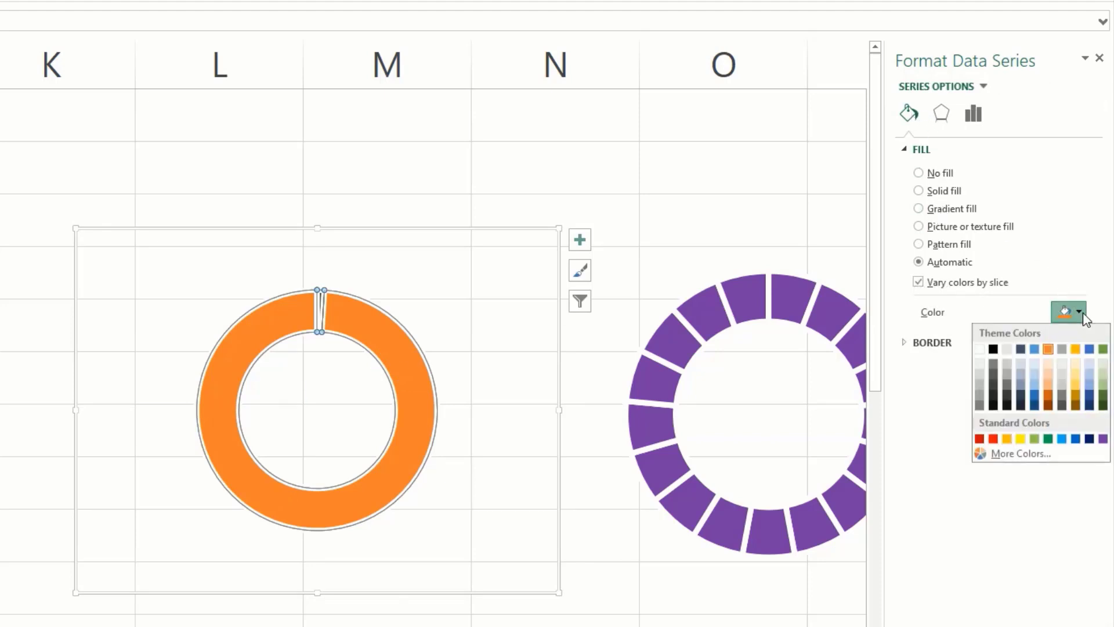
{"action": "left_click", "coordinate": [980, 350]}
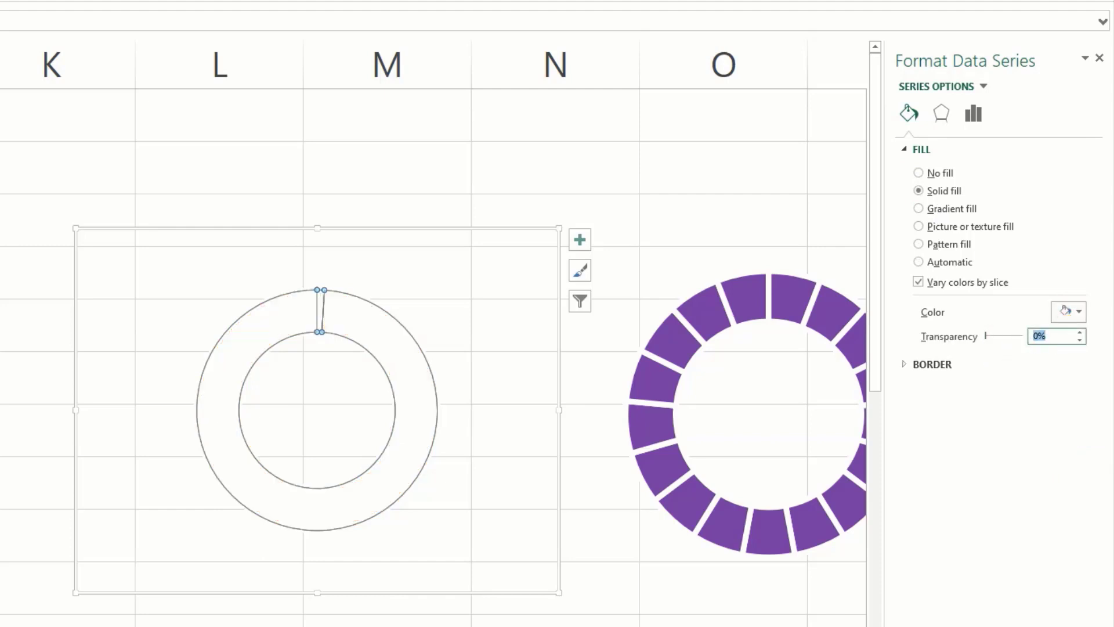
{"action": "type", "text": "15"}
{"action": "left_click", "coordinate": [627, 565]}
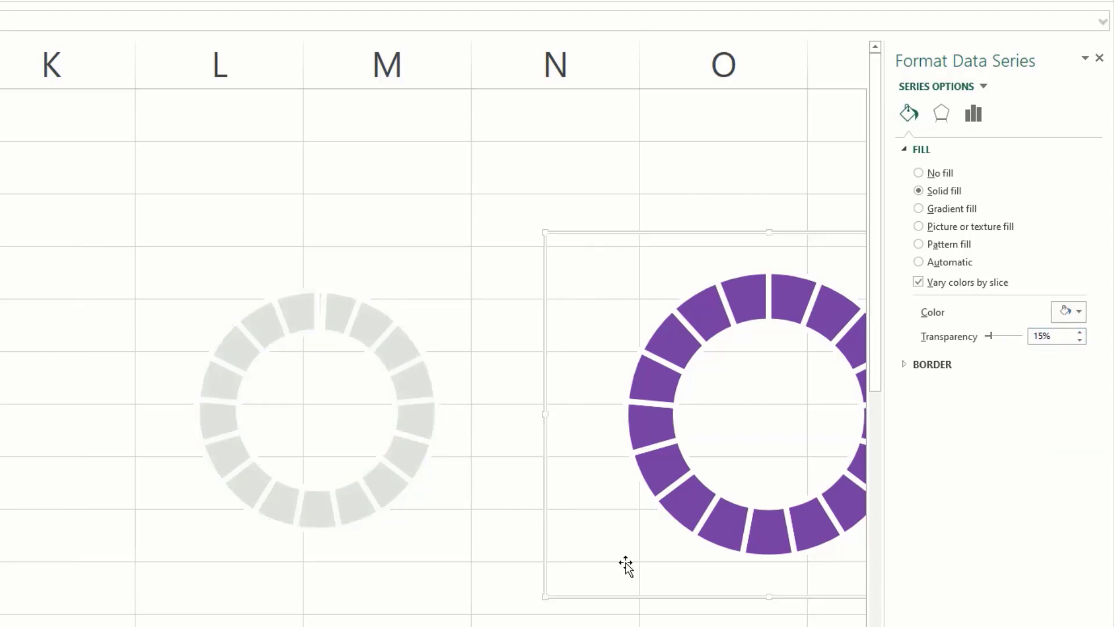
Step: Add a data series to the purple doughnut chart, taking its name from A8 (Power Cable) and its values from B8:C8
{"action": "scroll", "coordinate": [509, 366], "scroll_direction": "down", "scroll_amount": 3}
{"action": "left_click", "coordinate": [426, 146]}
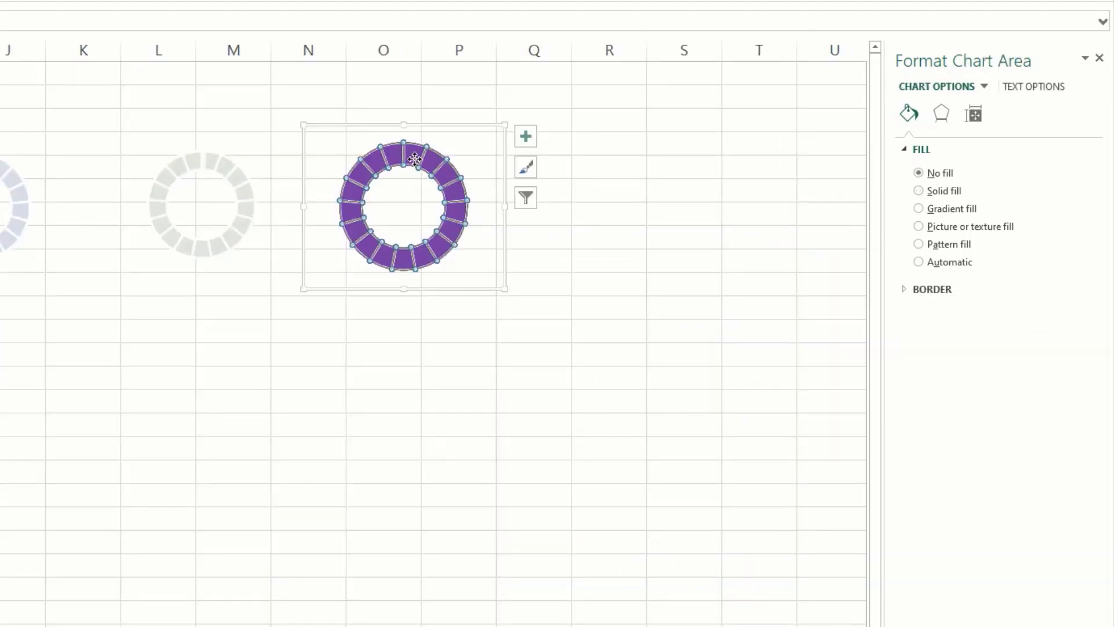
{"action": "left_click", "coordinate": [345, 145]}
{"action": "left_click", "coordinate": [330, 144]}
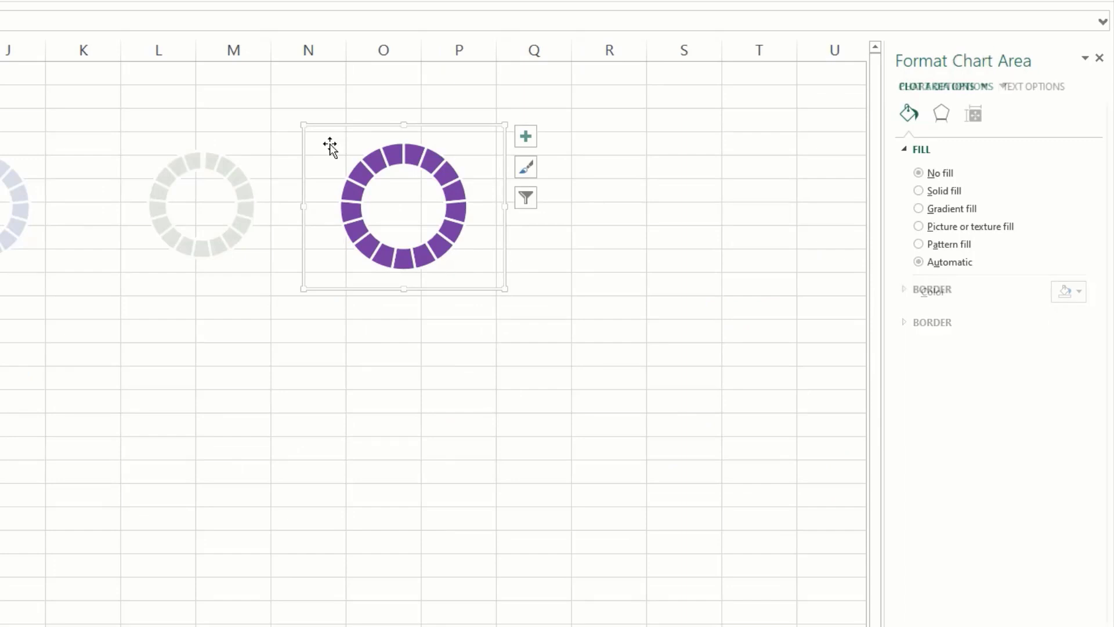
{"action": "right_click", "coordinate": [329, 145]}
{"action": "left_click", "coordinate": [374, 319]}
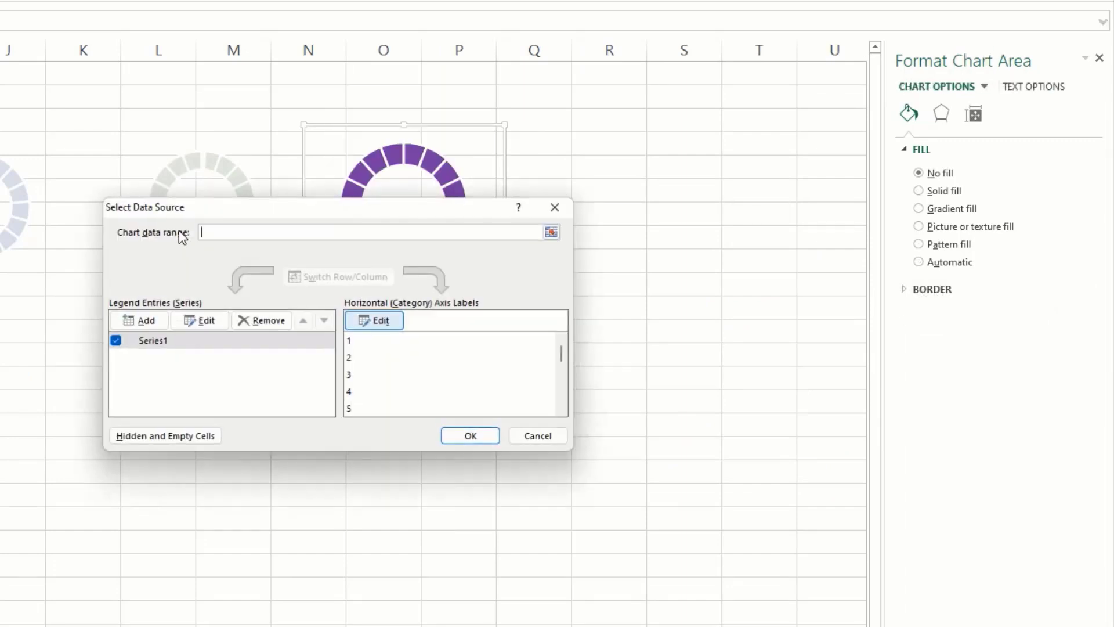
{"action": "left_click", "coordinate": [147, 325]}
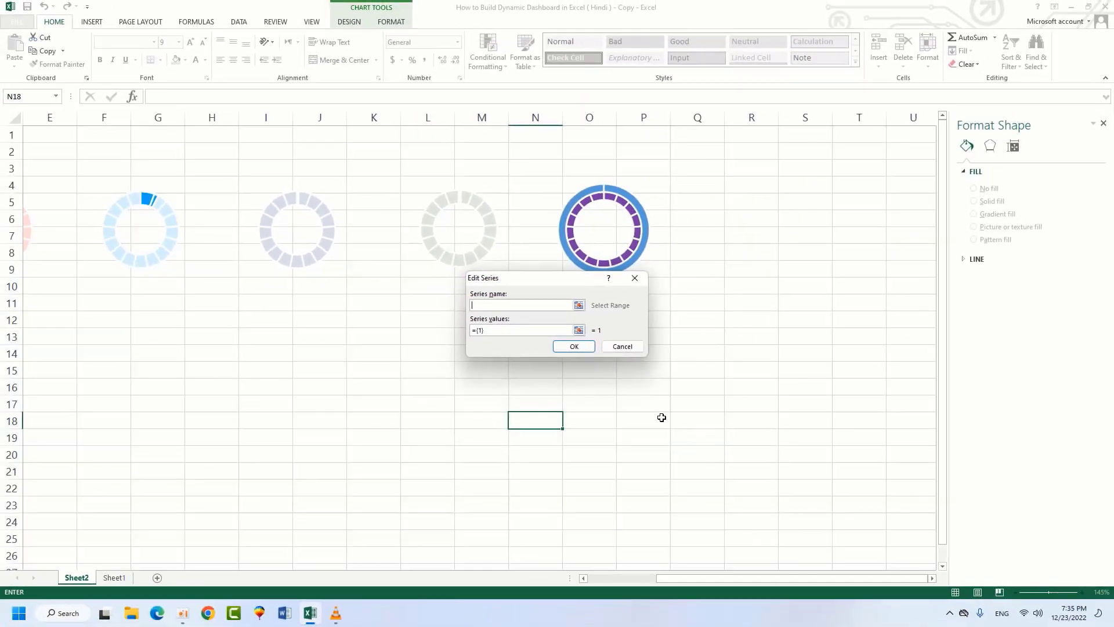
{"action": "left_click_drag", "start_coordinate": [728, 579], "coordinate": [611, 573]}
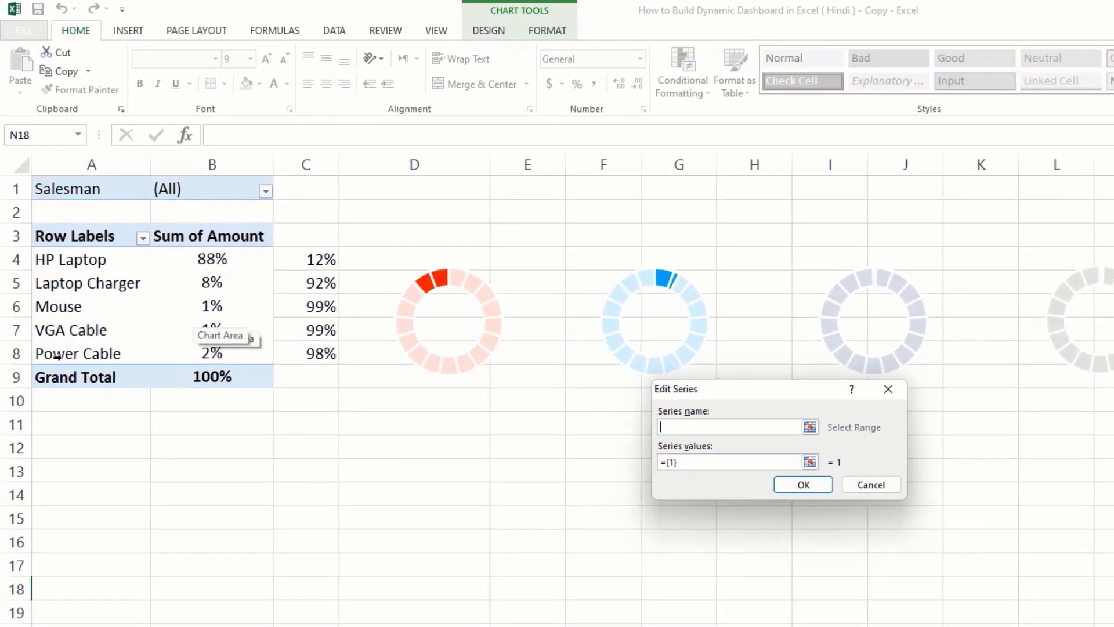
{"action": "left_click", "coordinate": [61, 275]}
{"action": "left_click", "coordinate": [714, 462]}
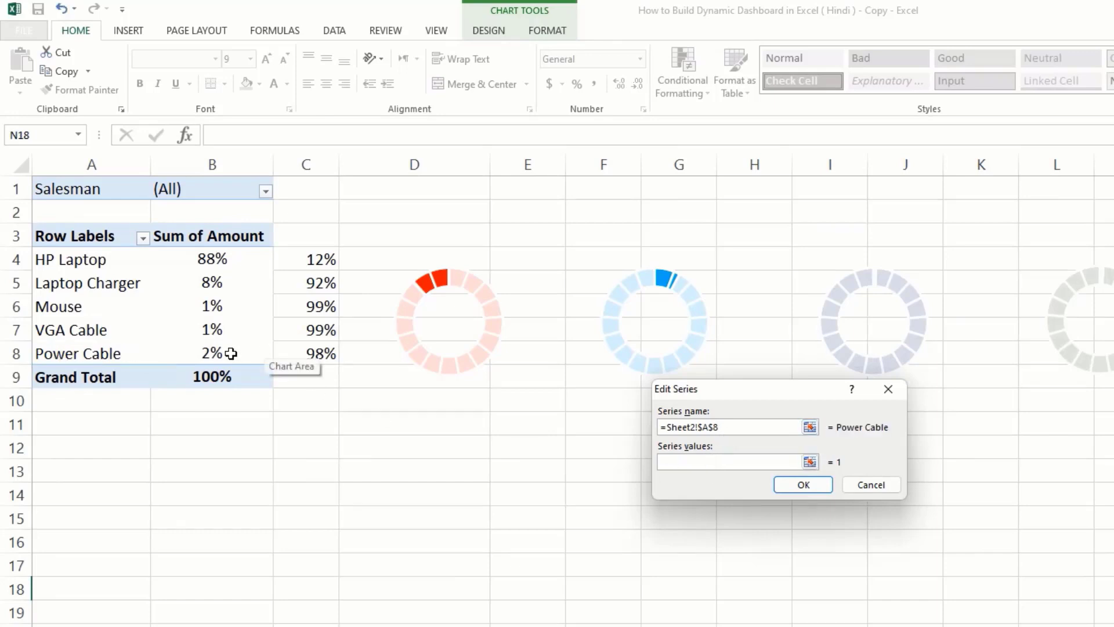
{"action": "left_click_drag", "start_coordinate": [217, 353], "coordinate": [323, 355]}
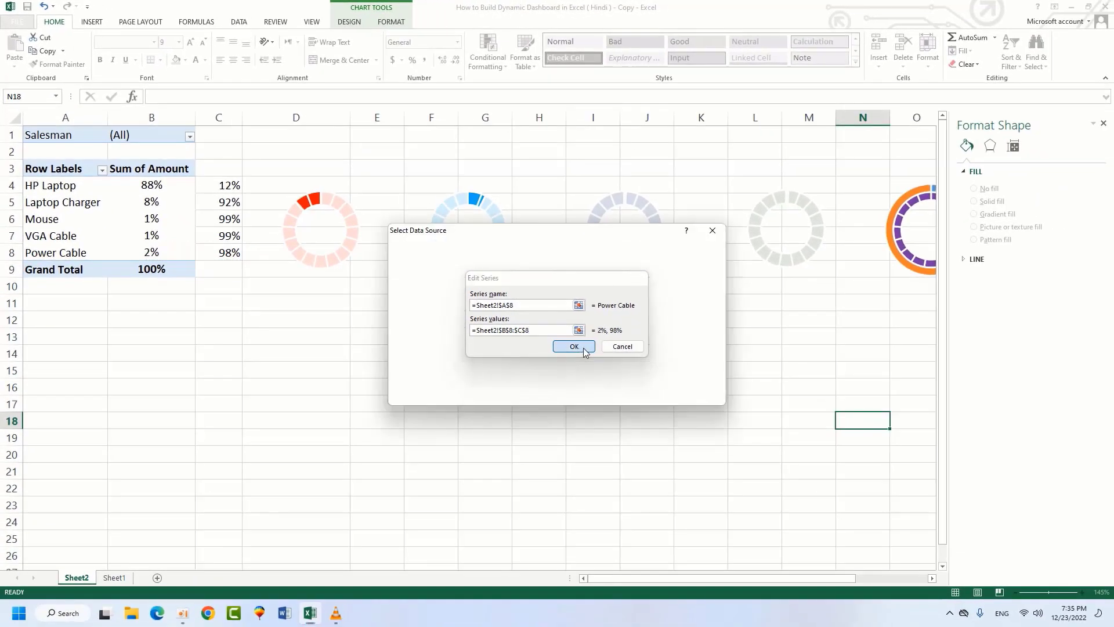
{"action": "left_click", "coordinate": [803, 485]}
{"action": "left_click", "coordinate": [651, 394]}
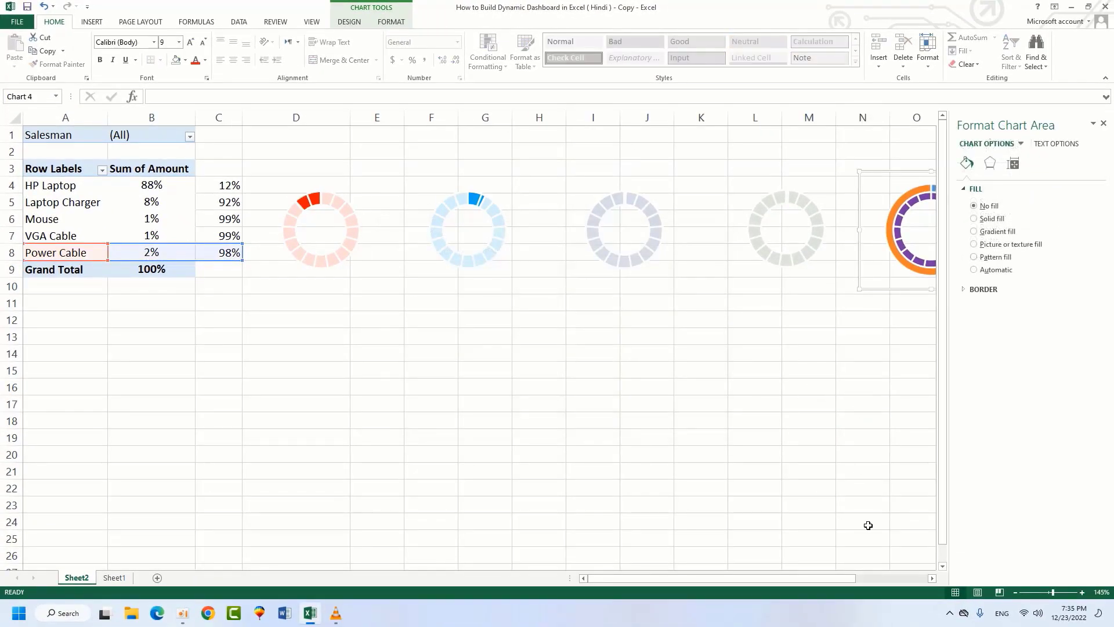
Step: Use Change Series Chart Type to plot the Power Cable series on the secondary axis, keeping it a doughnut
{"action": "left_click_drag", "start_coordinate": [847, 578], "coordinate": [885, 579]}
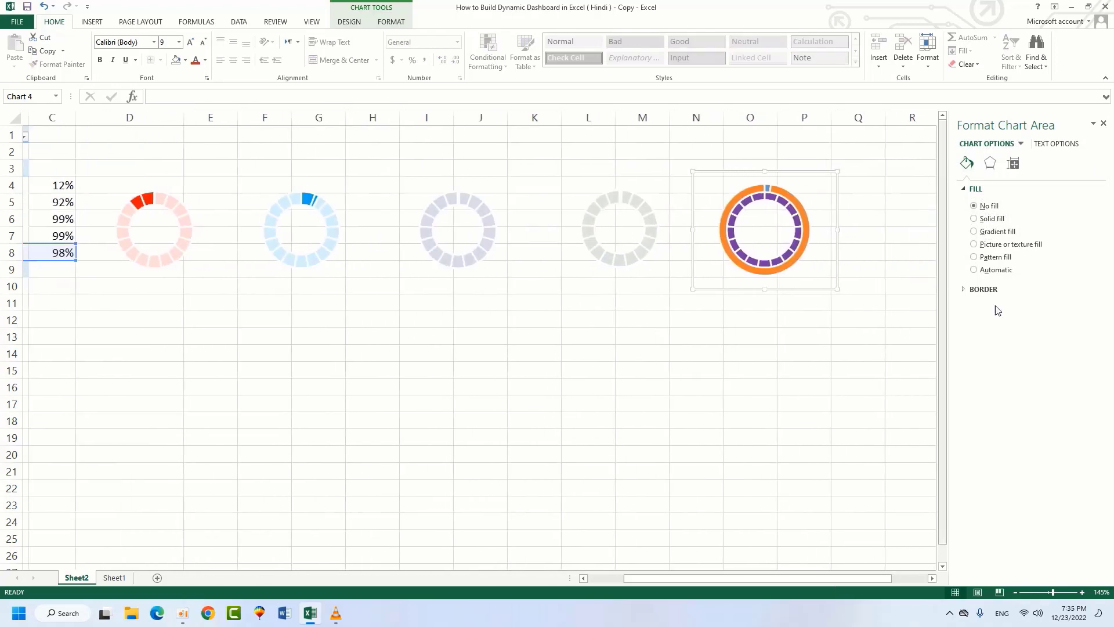
{"action": "left_click", "coordinate": [1104, 124]}
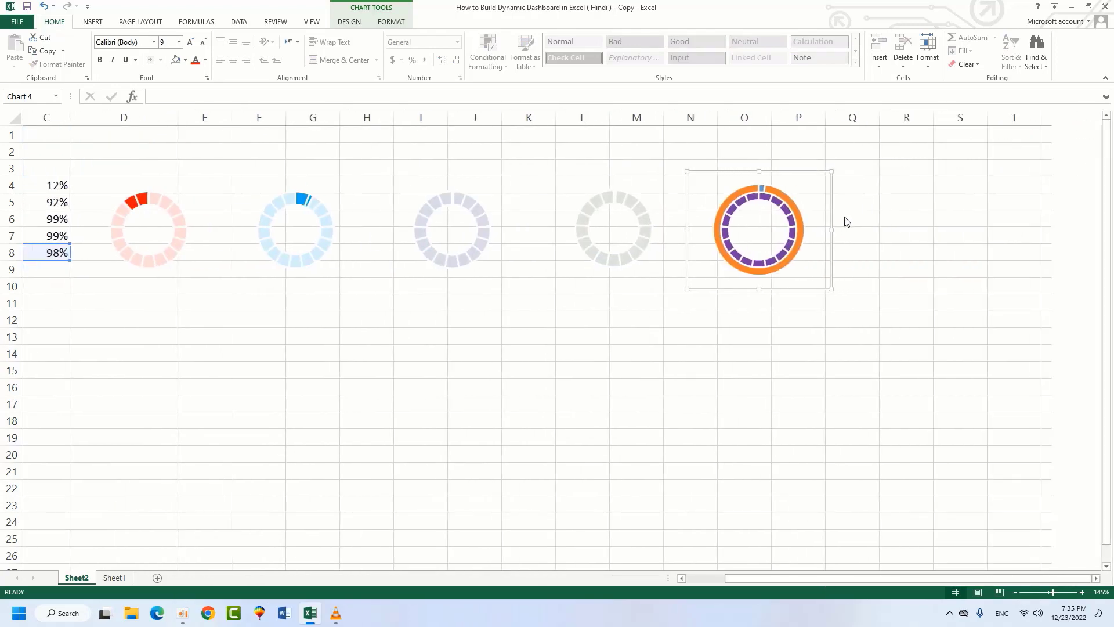
{"action": "left_click", "coordinate": [728, 199]}
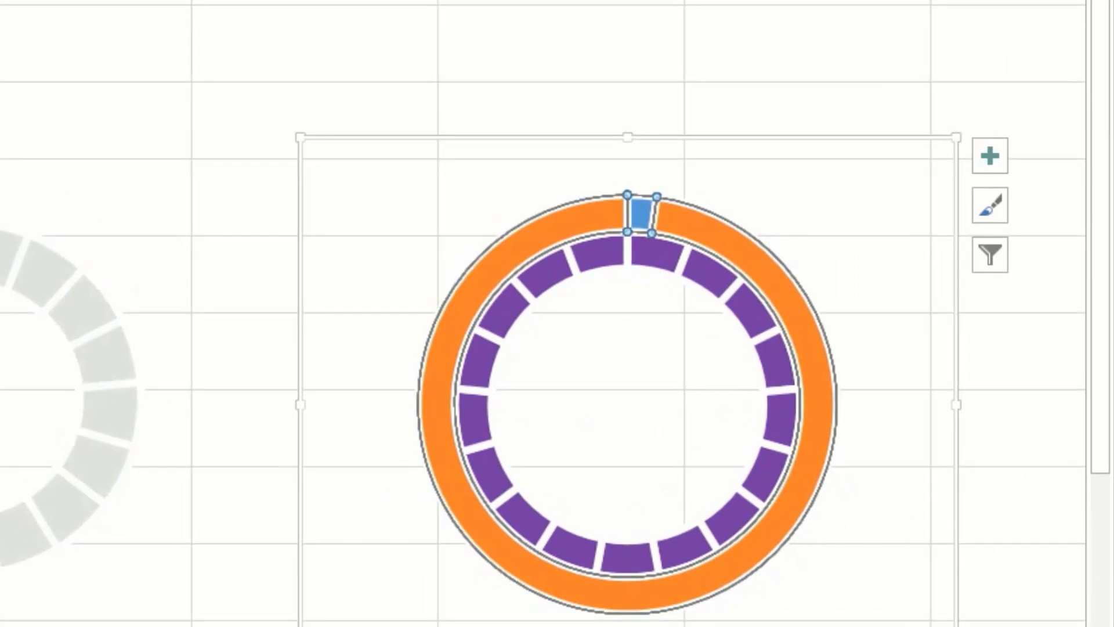
{"action": "right_click", "coordinate": [514, 256]}
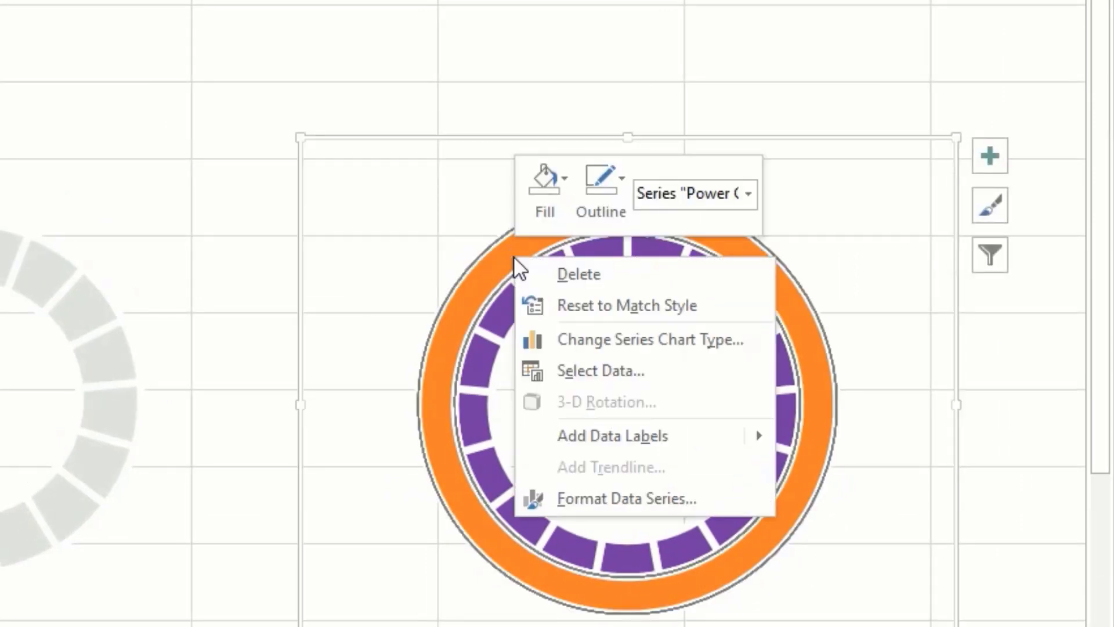
{"action": "left_click", "coordinate": [609, 340]}
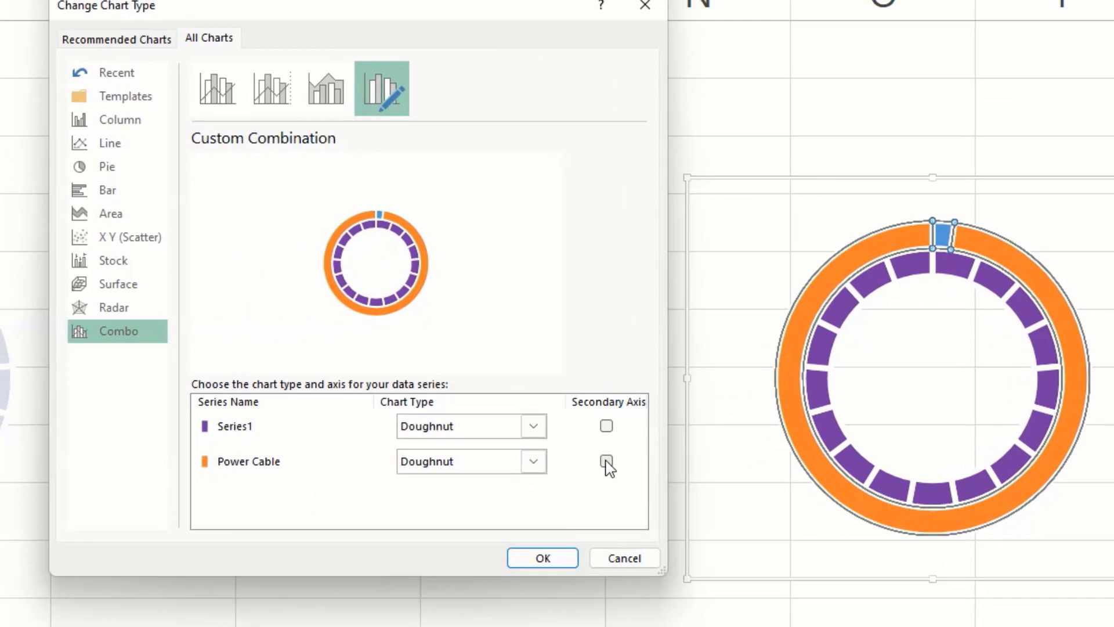
{"action": "left_click", "coordinate": [607, 461]}
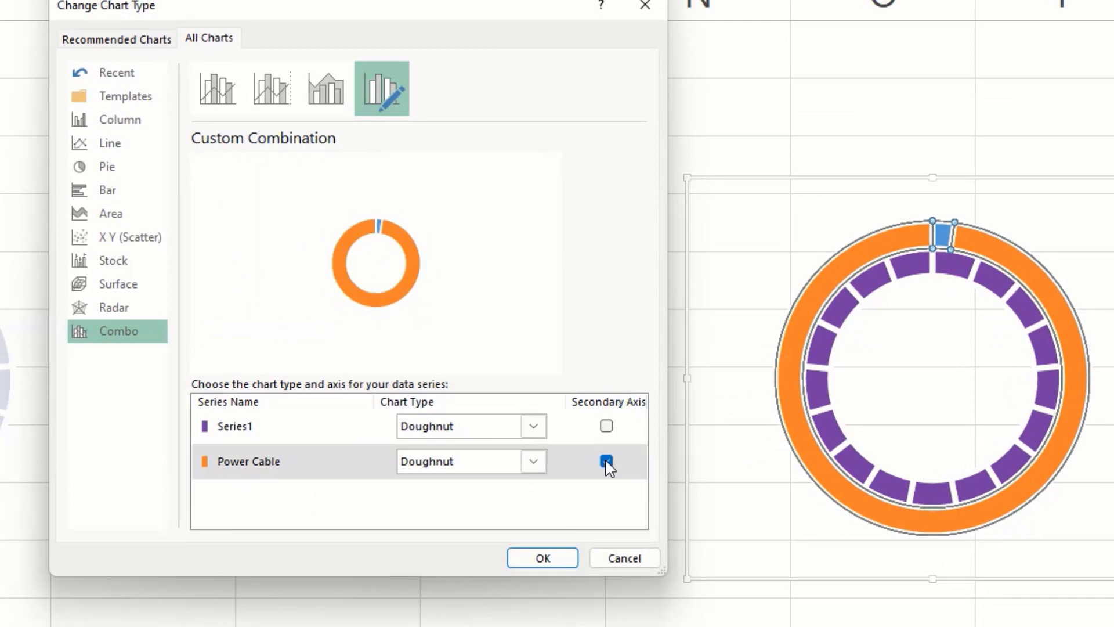
{"action": "left_click", "coordinate": [554, 560]}
{"action": "left_click", "coordinate": [1051, 598]}
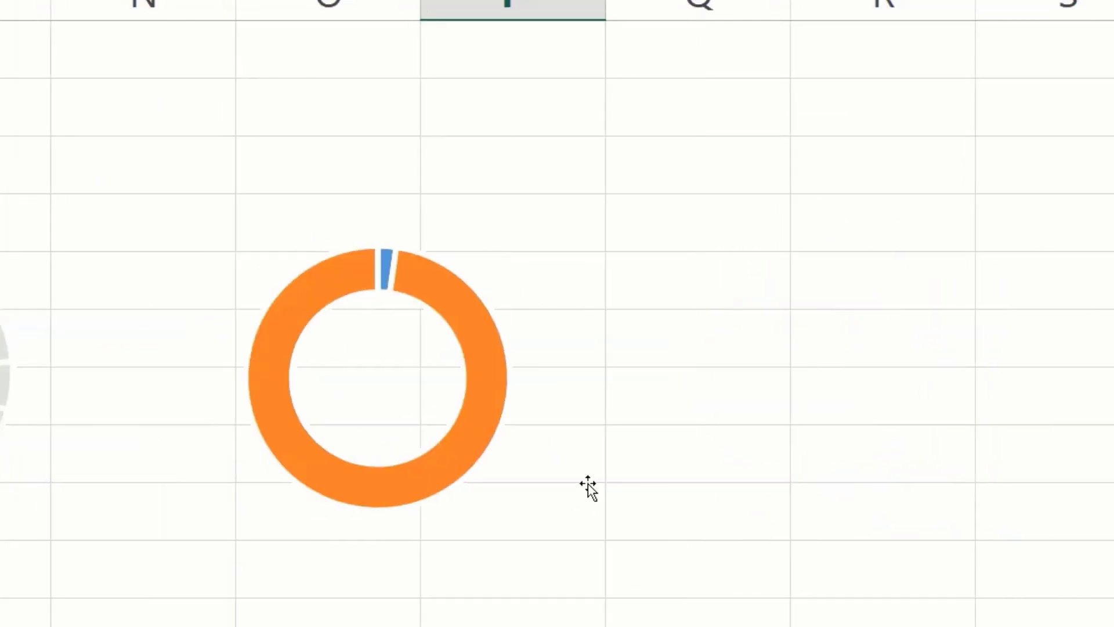
Step: Set the small blue slice of the Power Cable ring to no fill
{"action": "left_click", "coordinate": [387, 261]}
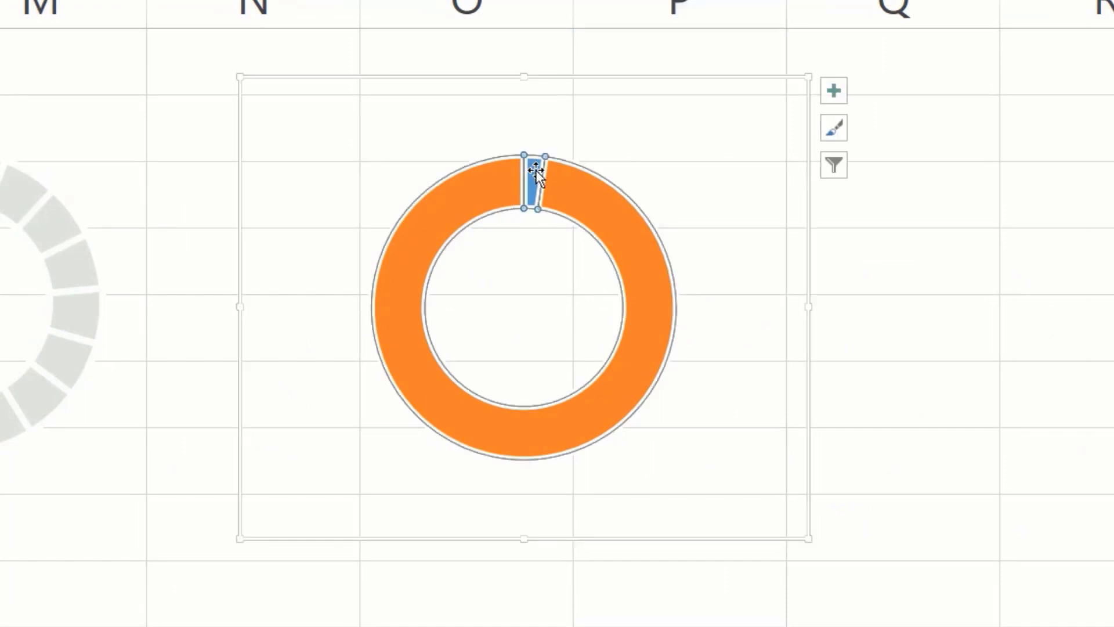
{"action": "left_click", "coordinate": [536, 174]}
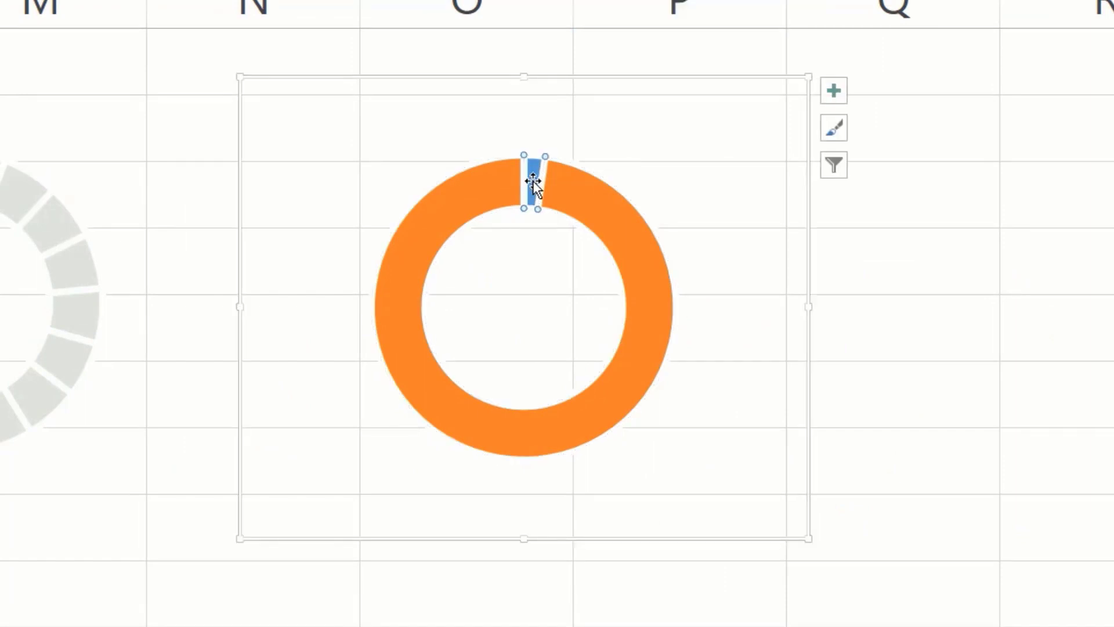
{"action": "right_click", "coordinate": [534, 186]}
{"action": "left_click", "coordinate": [598, 367]}
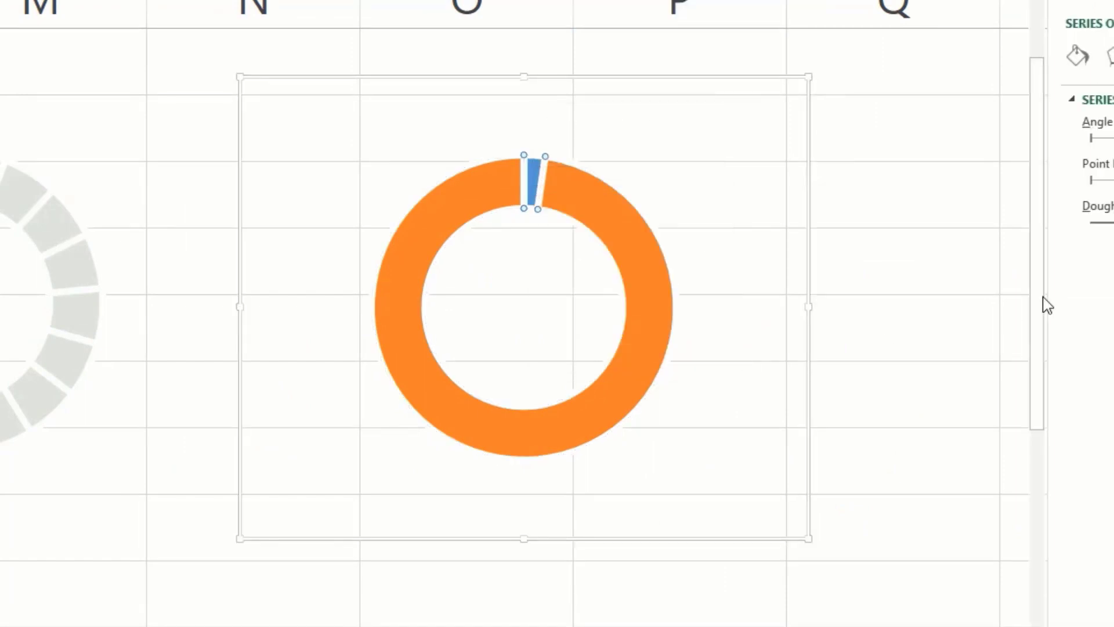
{"action": "left_click", "coordinate": [922, 87]}
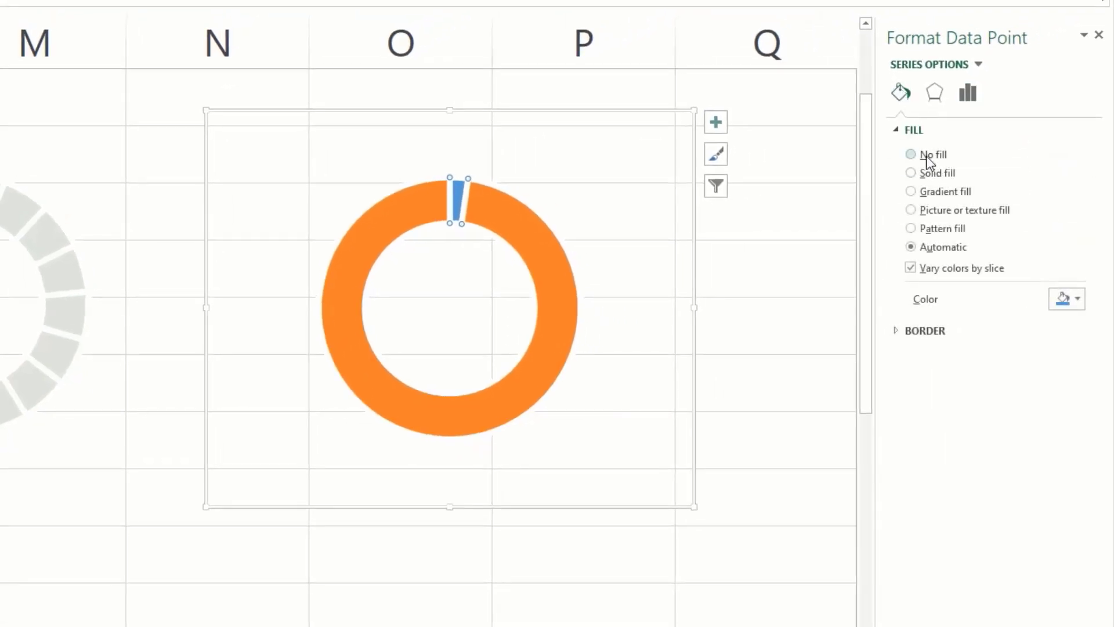
{"action": "left_click", "coordinate": [929, 155]}
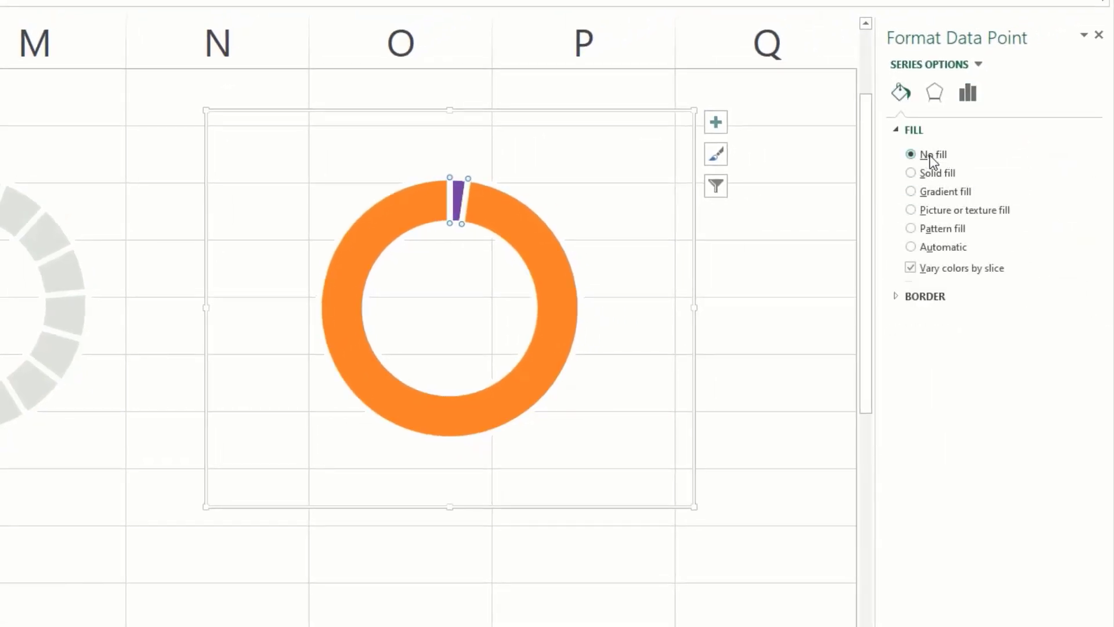
Step: Fill the orange part of the Power Cable ring with solid white at 15% transparency
{"action": "left_click", "coordinate": [523, 364]}
{"action": "left_click", "coordinate": [325, 388]}
{"action": "left_click", "coordinate": [356, 368]}
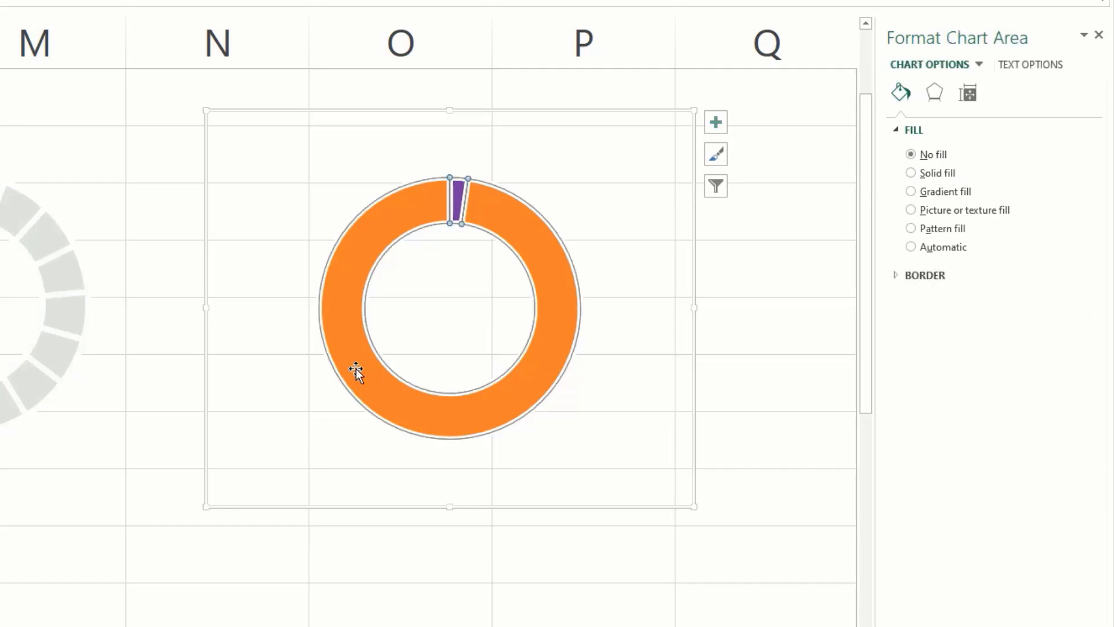
{"action": "left_click", "coordinate": [363, 370]}
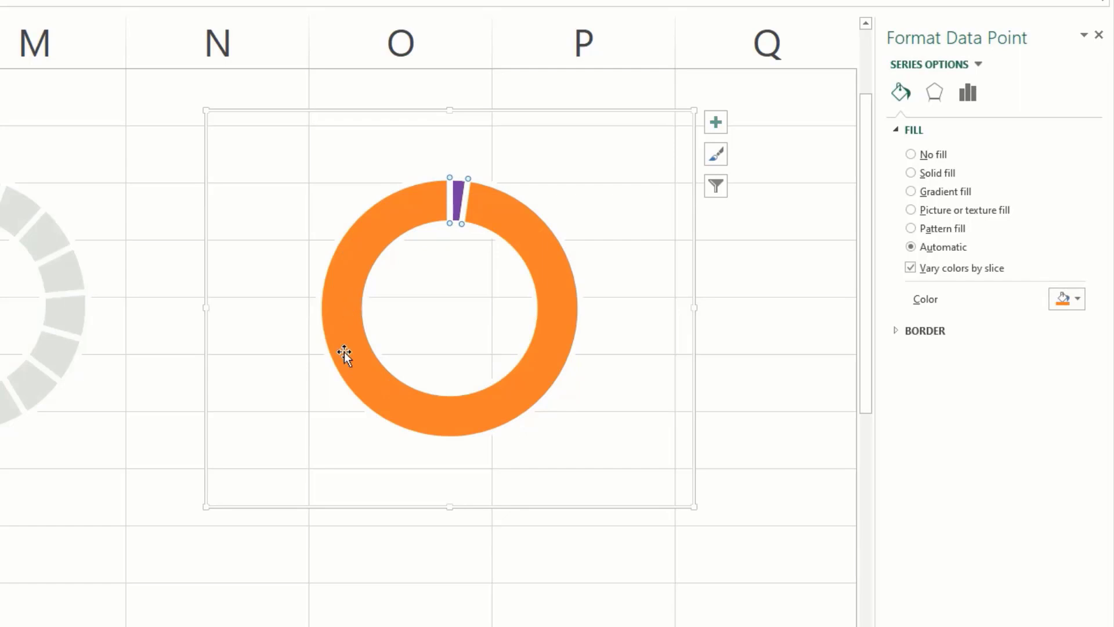
{"action": "right_click", "coordinate": [343, 352]}
{"action": "left_click", "coordinate": [423, 506]}
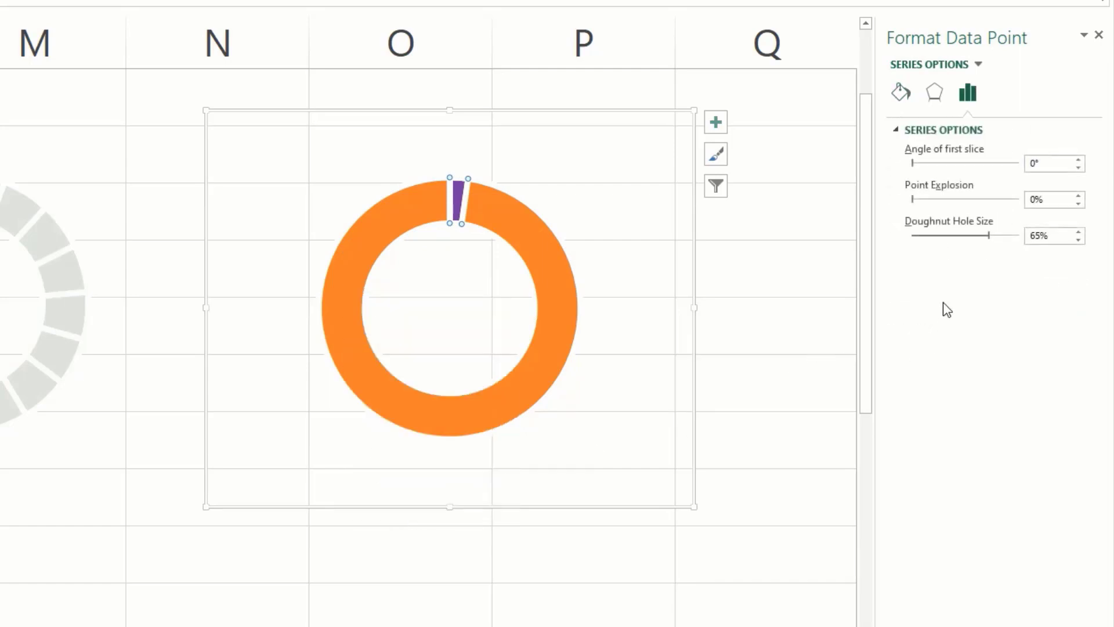
{"action": "left_click", "coordinate": [902, 93]}
{"action": "left_click", "coordinate": [920, 131]}
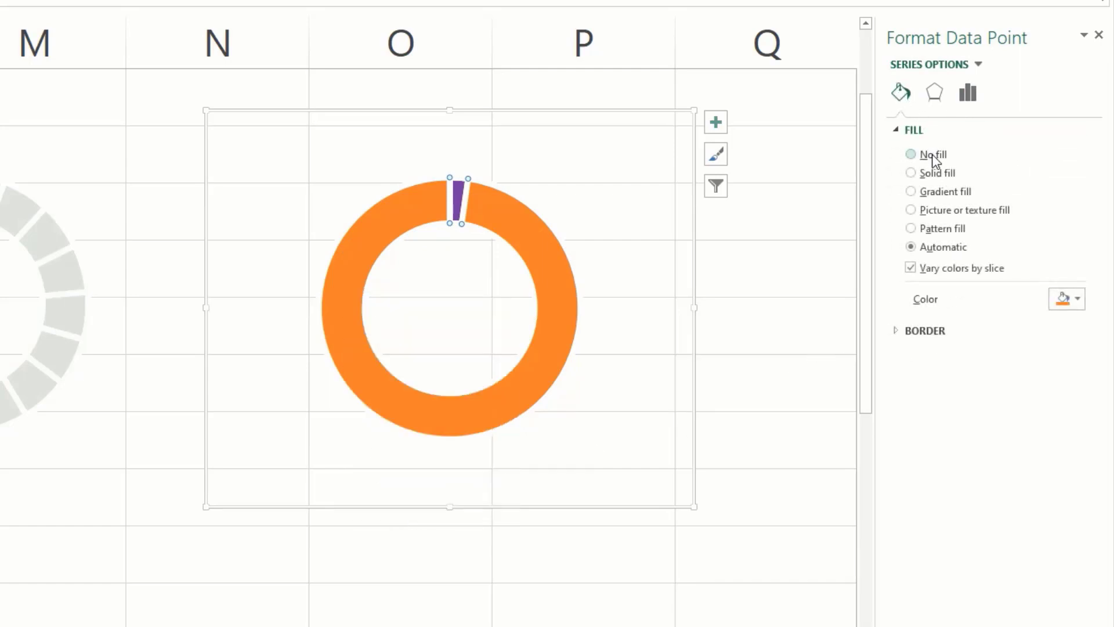
{"action": "left_click", "coordinate": [1078, 299]}
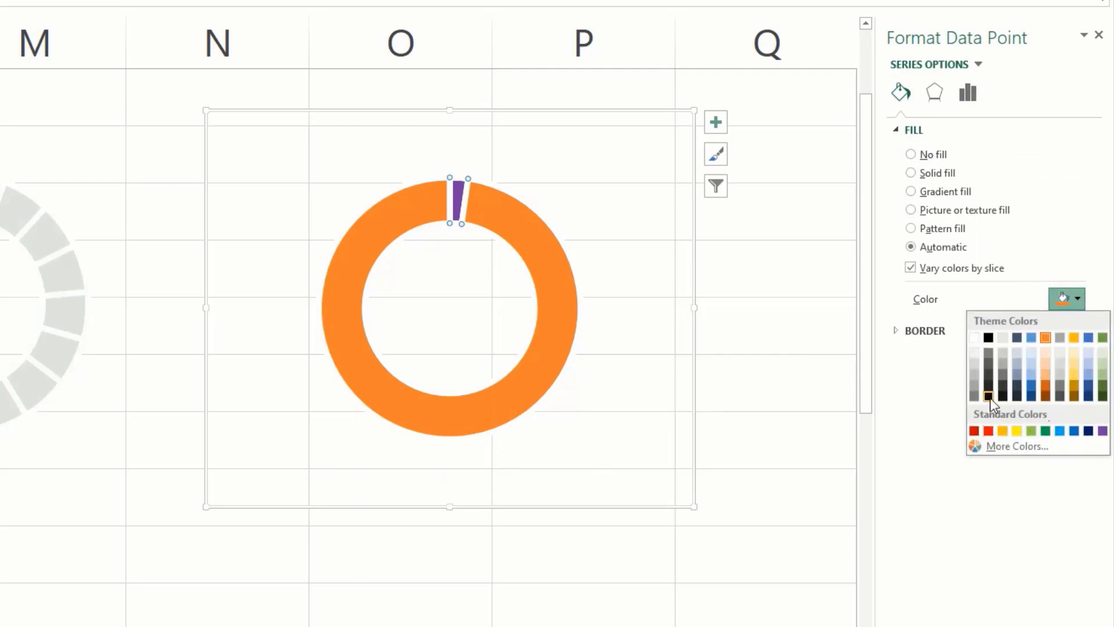
{"action": "left_click", "coordinate": [975, 337]}
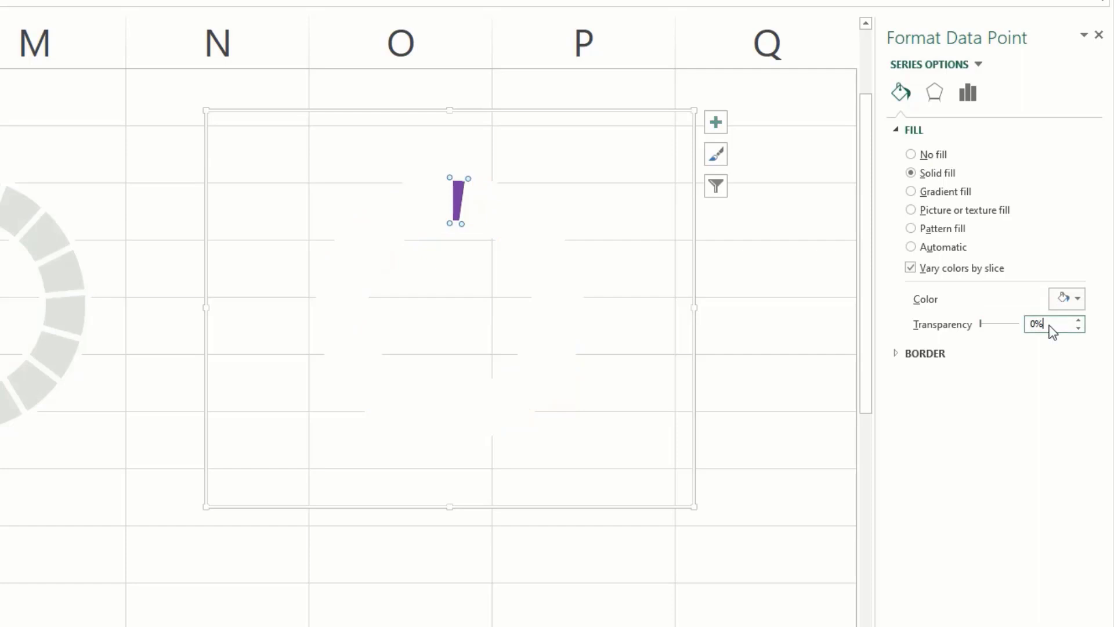
{"action": "left_click_drag", "start_coordinate": [1050, 326], "coordinate": [1012, 333]}
{"action": "type", "text": "15"}
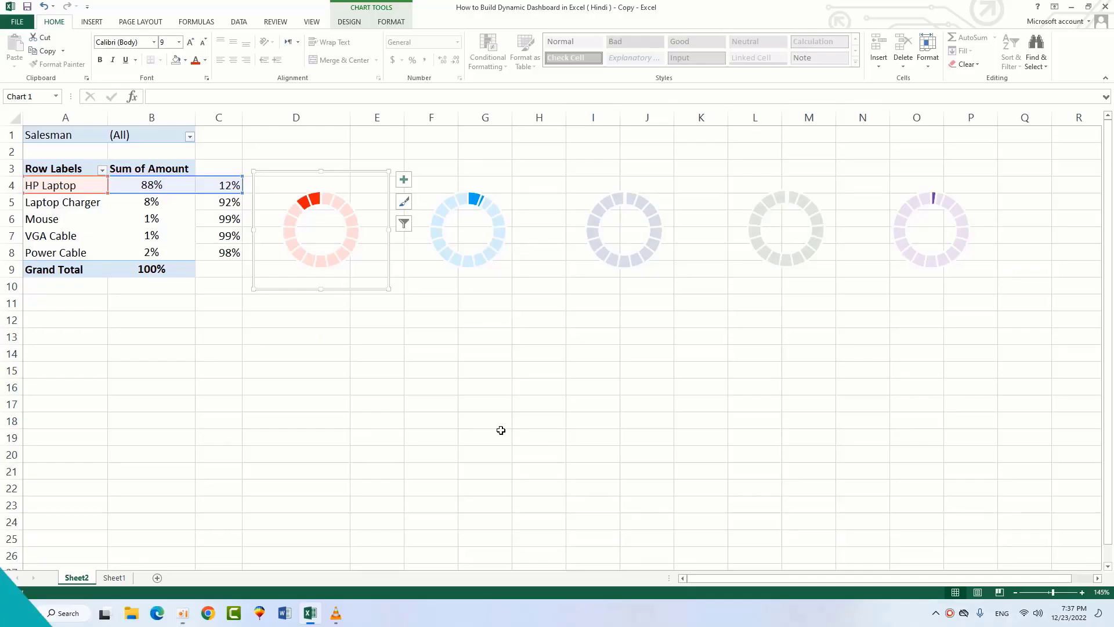
Step: Insert a small text box just below the red doughnut chart
{"action": "left_click", "coordinate": [461, 422]}
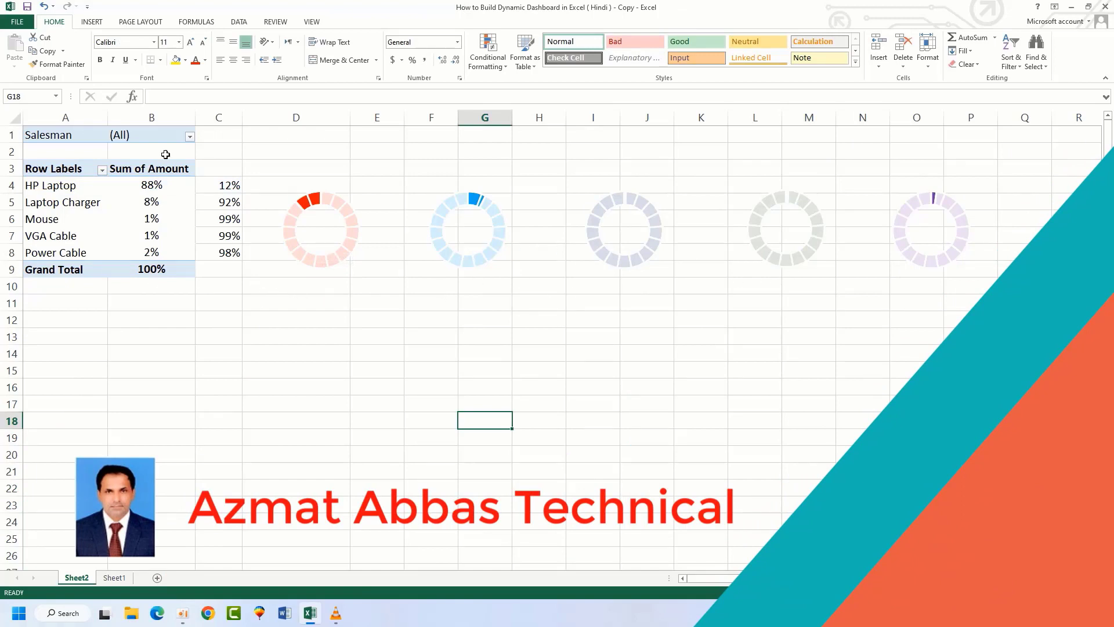
{"action": "left_click", "coordinate": [93, 23]}
{"action": "left_click", "coordinate": [662, 55]}
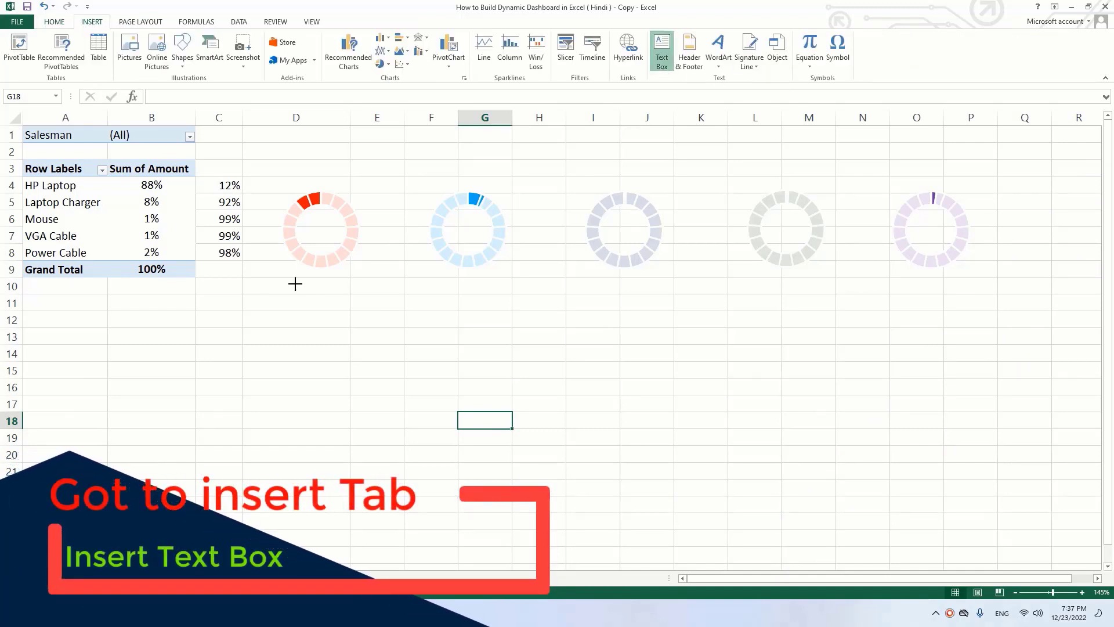
{"action": "left_click_drag", "start_coordinate": [295, 283], "coordinate": [360, 315]}
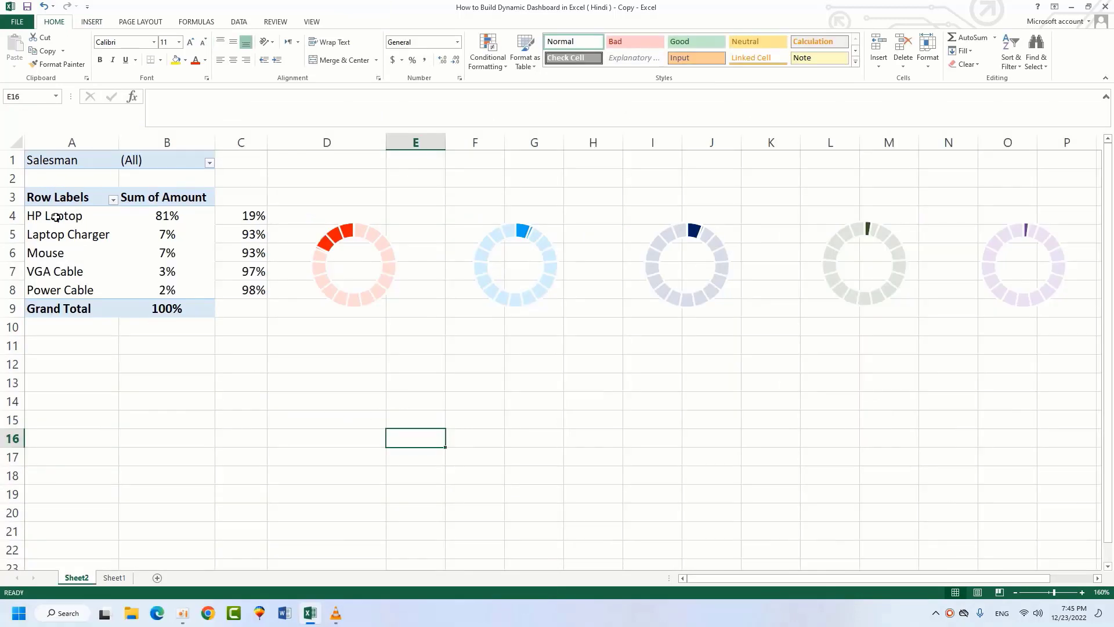
{"action": "left_click", "coordinate": [55, 217]}
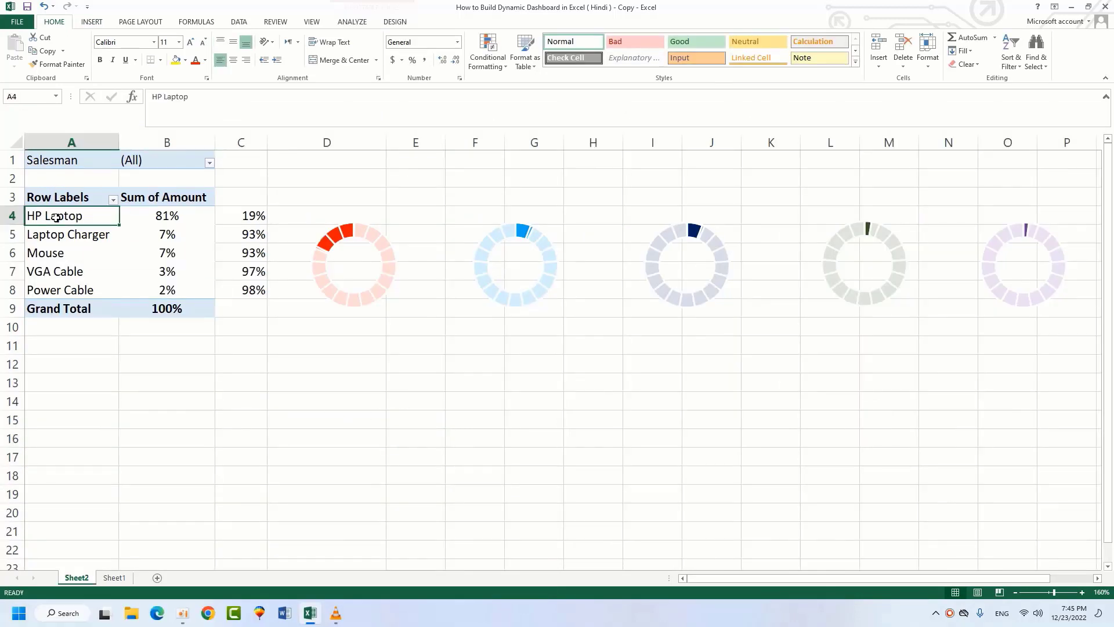
{"action": "left_click_drag", "start_coordinate": [64, 235], "coordinate": [174, 229]}
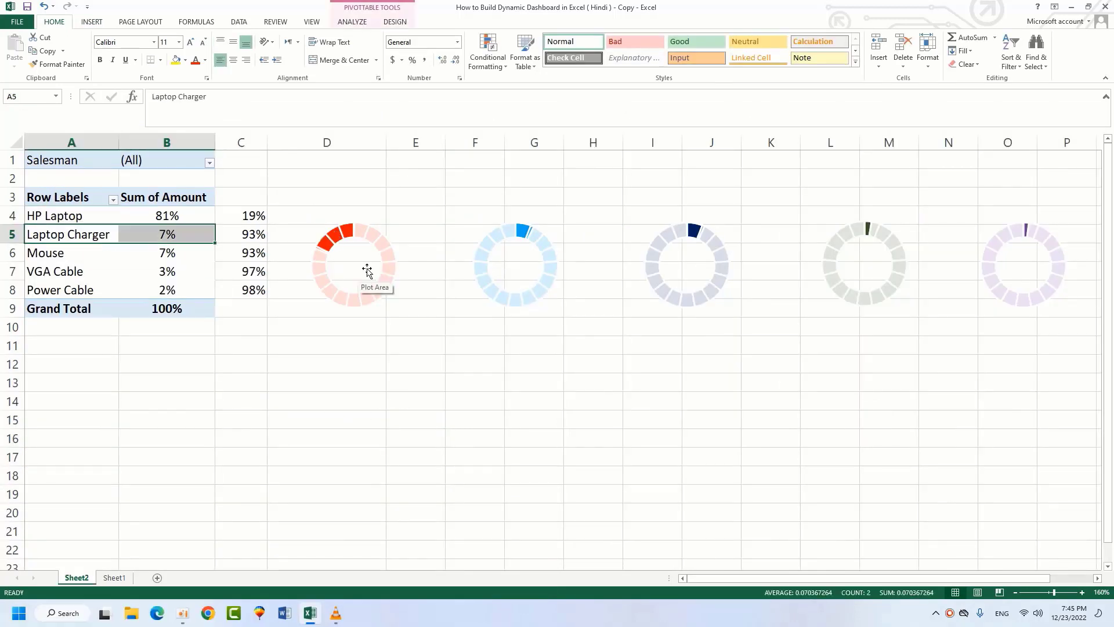
Step: Draw a text box under the red doughnut chart and link it to the HP Laptop percentage with the formula =B4
{"action": "left_click_drag", "start_coordinate": [327, 334], "coordinate": [389, 377]}
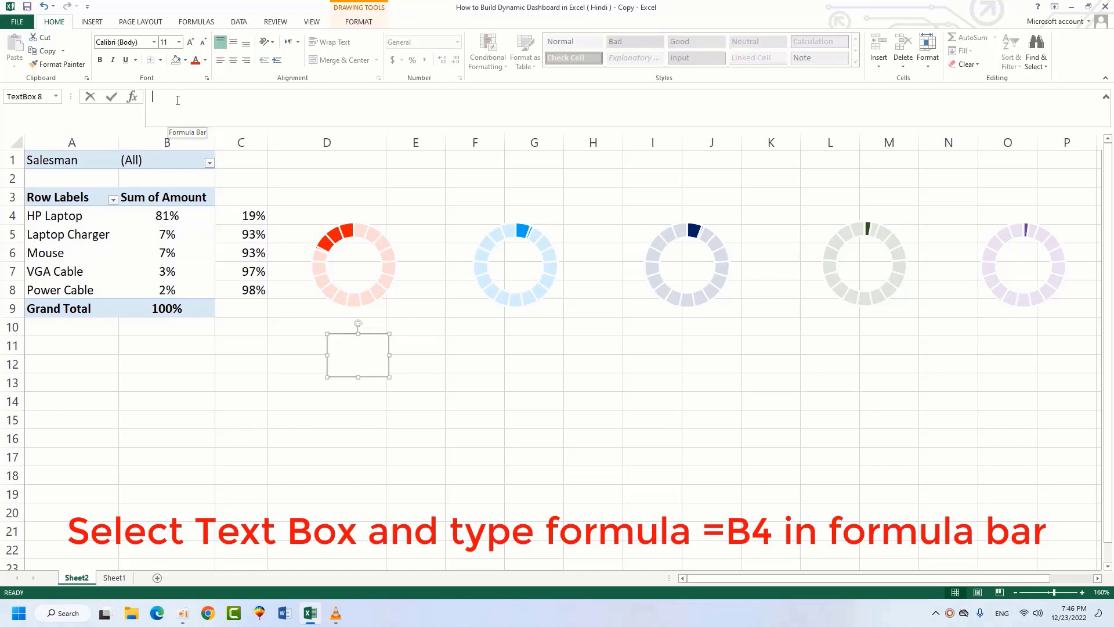
{"action": "type", "text": "="}
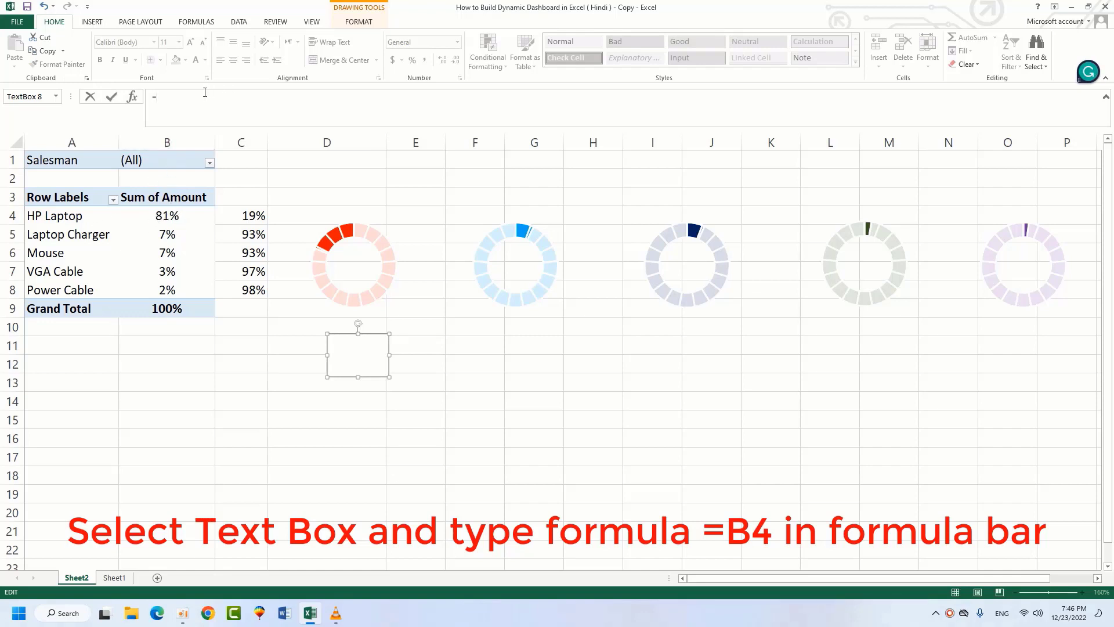
{"action": "type", "text": "B"}
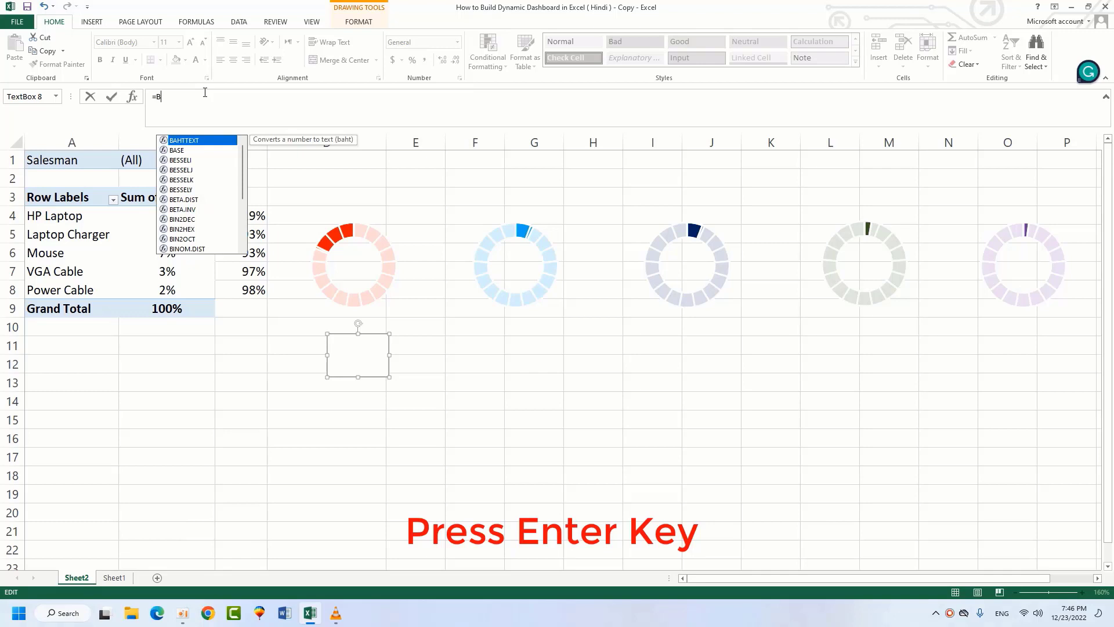
{"action": "type", "text": "4"}
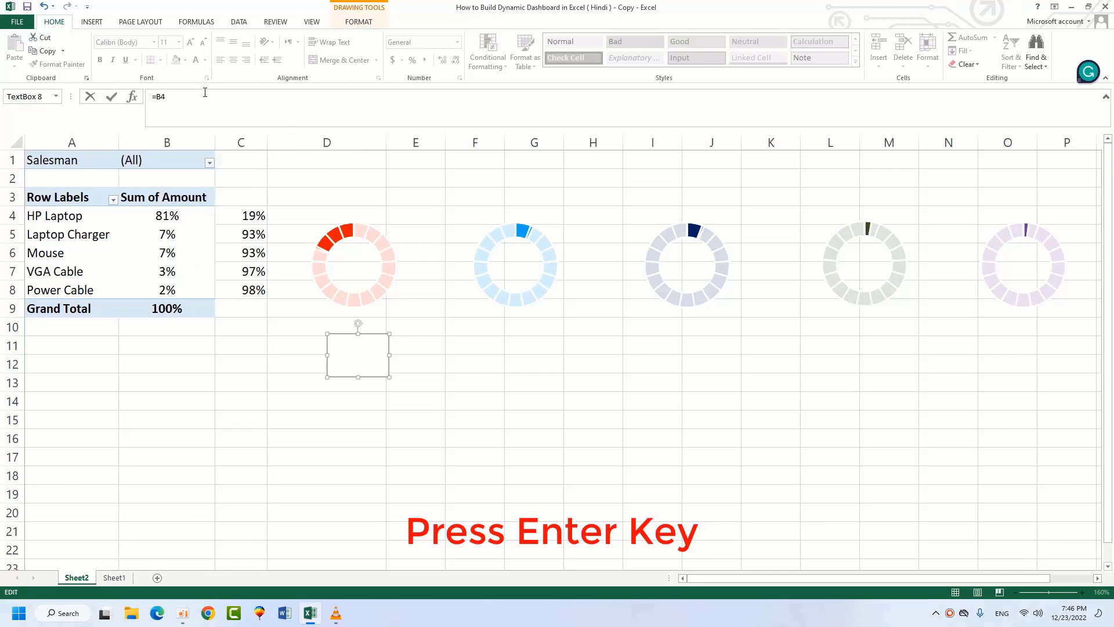
{"action": "key", "text": "Return"}
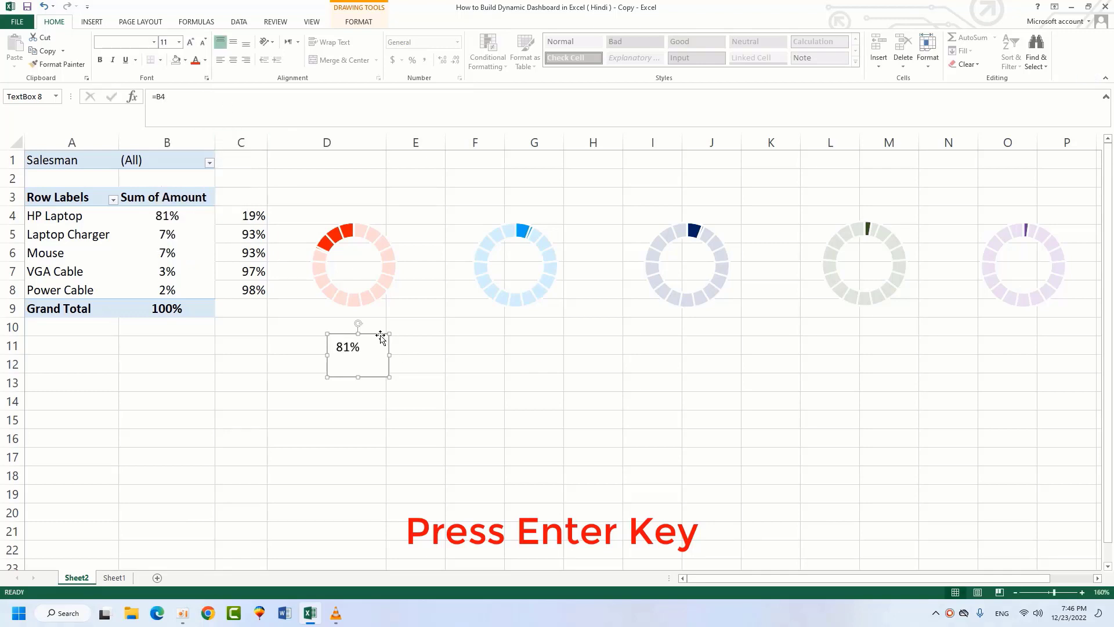
Step: Move the linked percentage text box into the red doughnut and enlarge its font to 14
{"action": "left_click_drag", "start_coordinate": [380, 338], "coordinate": [385, 251]}
{"action": "left_click", "coordinate": [190, 43]}
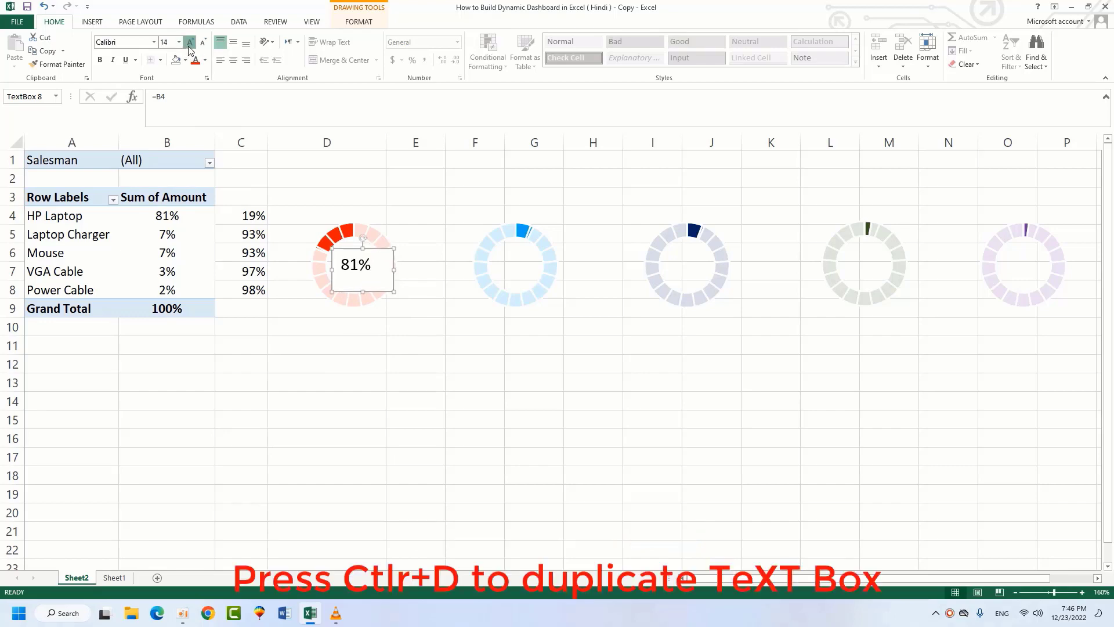
{"action": "left_click", "coordinate": [190, 43]}
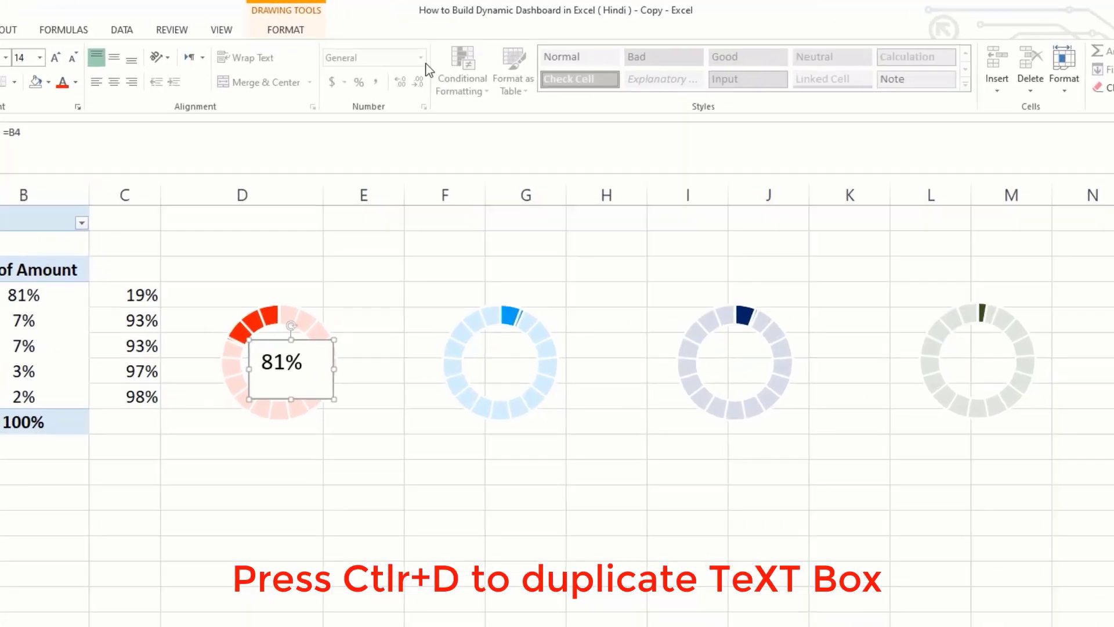
Step: Remove the percentage text box's fill and outline, and nudge it slightly towards the centre of the red doughnut
{"action": "left_click", "coordinate": [358, 21]}
{"action": "left_click", "coordinate": [318, 69]}
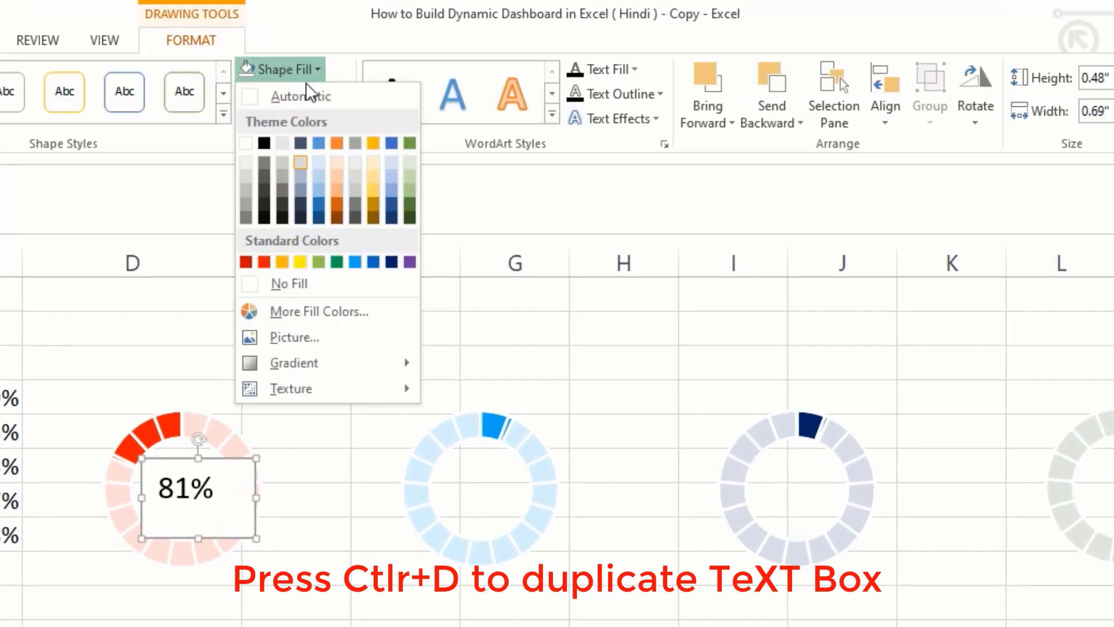
{"action": "left_click", "coordinate": [305, 282]}
{"action": "left_click", "coordinate": [328, 95]}
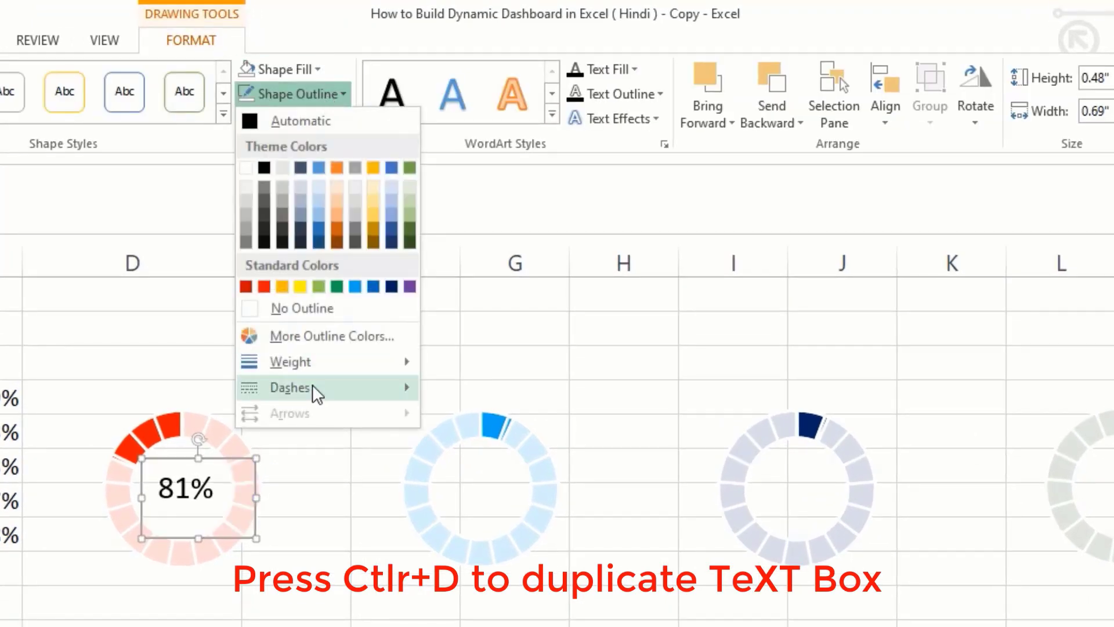
{"action": "left_click", "coordinate": [296, 308]}
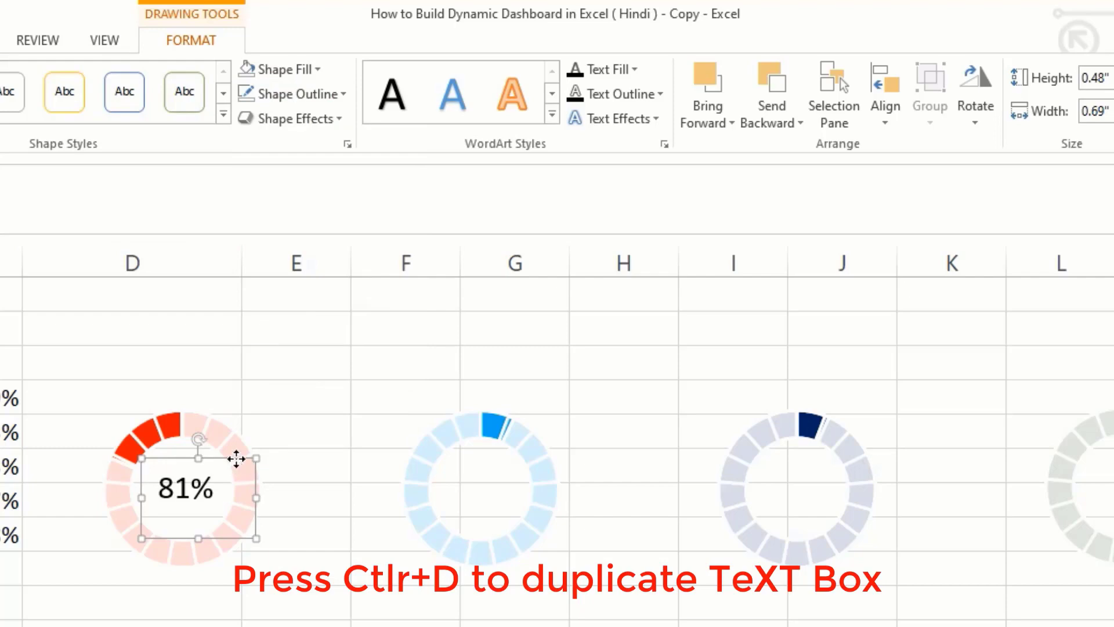
{"action": "left_click_drag", "start_coordinate": [236, 459], "coordinate": [234, 458]}
{"action": "left_click", "coordinate": [296, 623]}
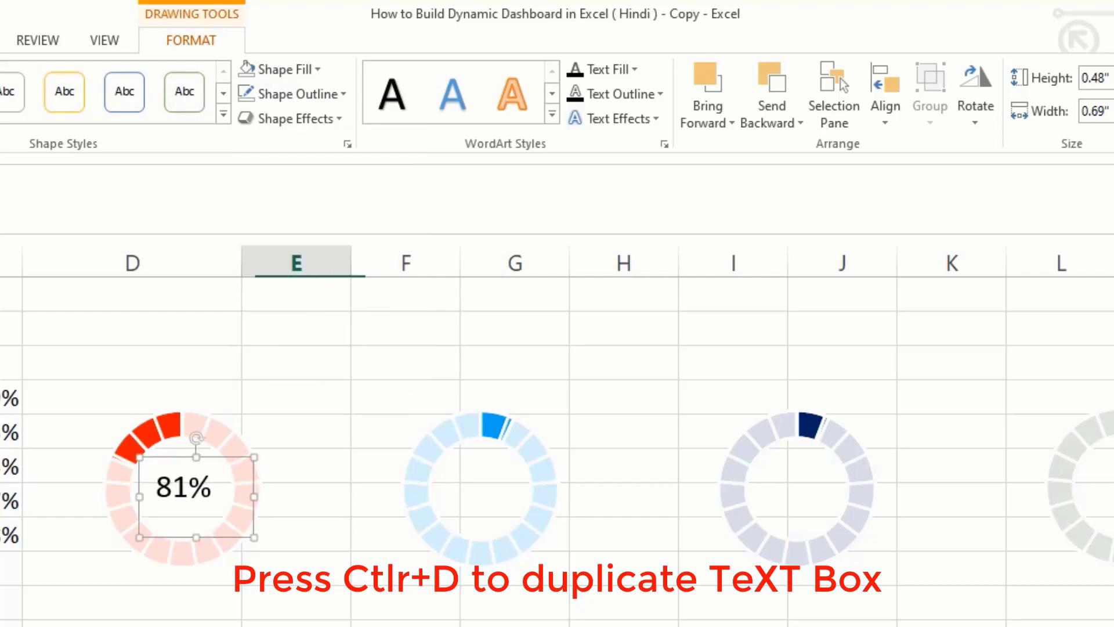
Step: Duplicate the percentage text box from the red doughnut four times and place one copy inside each of the other doughnuts
{"action": "left_click", "coordinate": [180, 495]}
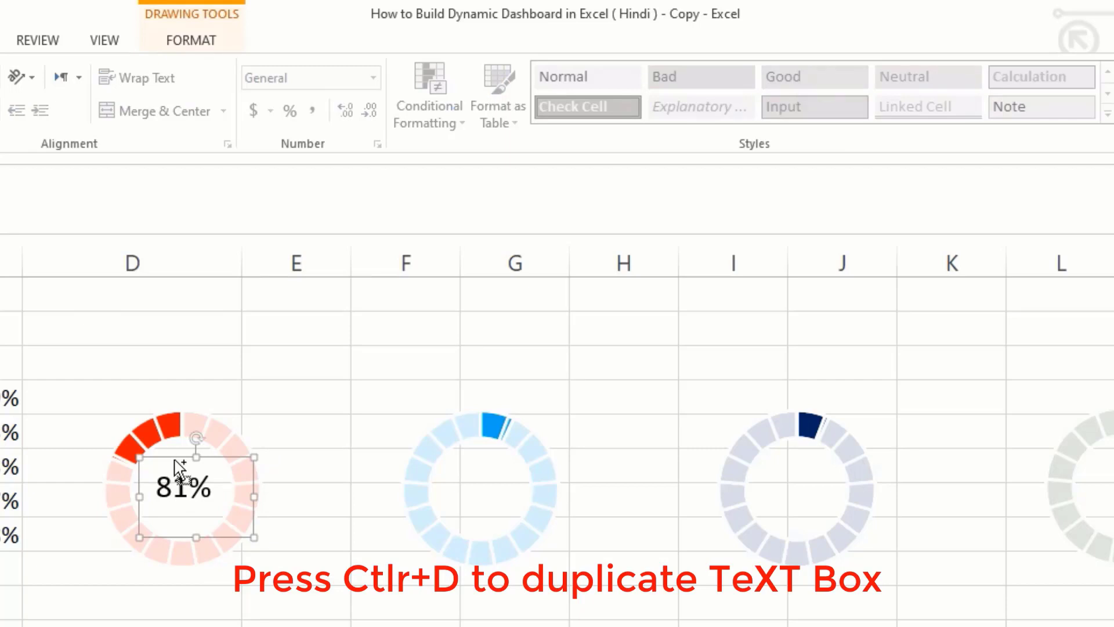
{"action": "key", "text": "ctrl+d"}
{"action": "left_click_drag", "start_coordinate": [217, 489], "coordinate": [1113, 467]}
{"action": "key", "text": "ctrl+d"}
{"action": "key", "text": "ctrl+d"}
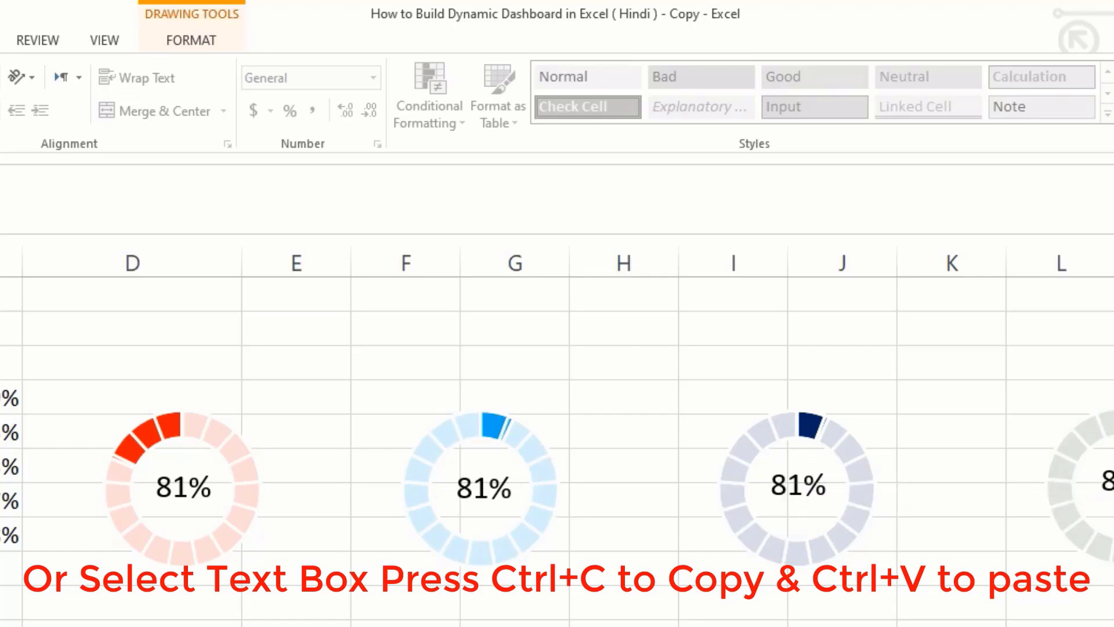
{"action": "key", "text": "ctrl+d"}
{"action": "left_click_drag", "start_coordinate": [1111, 499], "coordinate": [1113, 498]}
{"action": "key", "text": "Escape"}
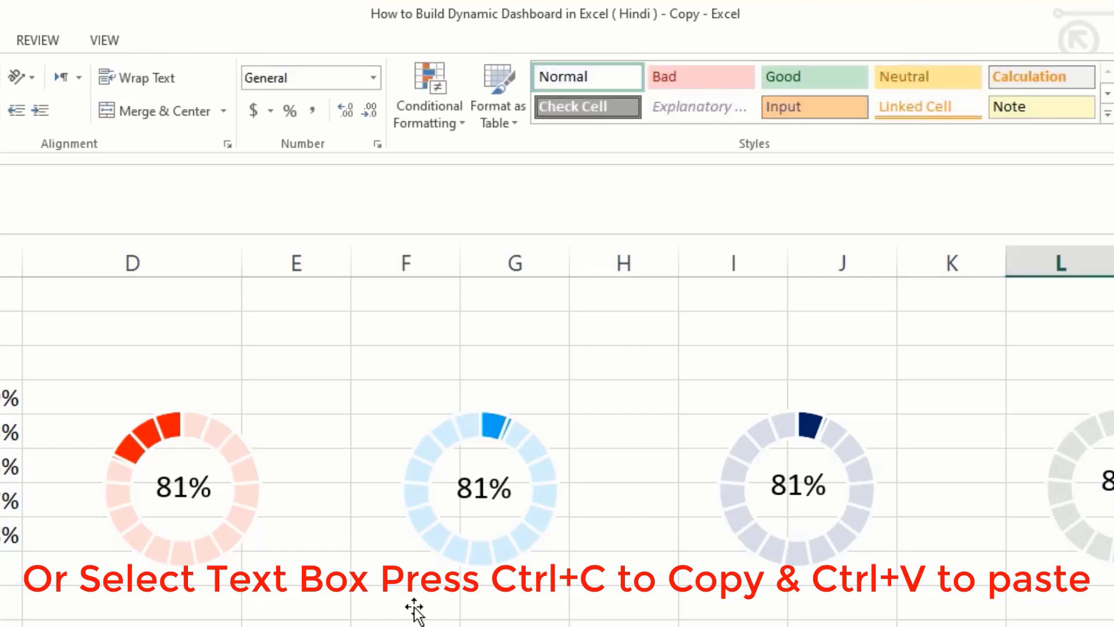
Step: Link the text box in the light blue doughnut to the Laptop Charger percentage with the formula =B5
{"action": "left_click", "coordinate": [188, 500]}
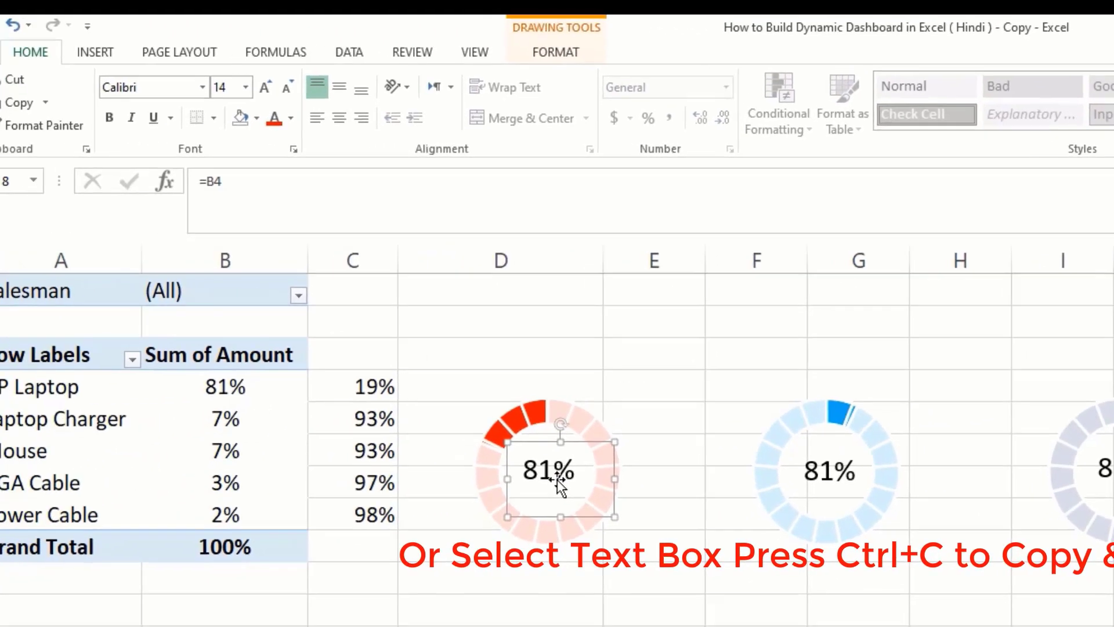
{"action": "left_click", "coordinate": [840, 465]}
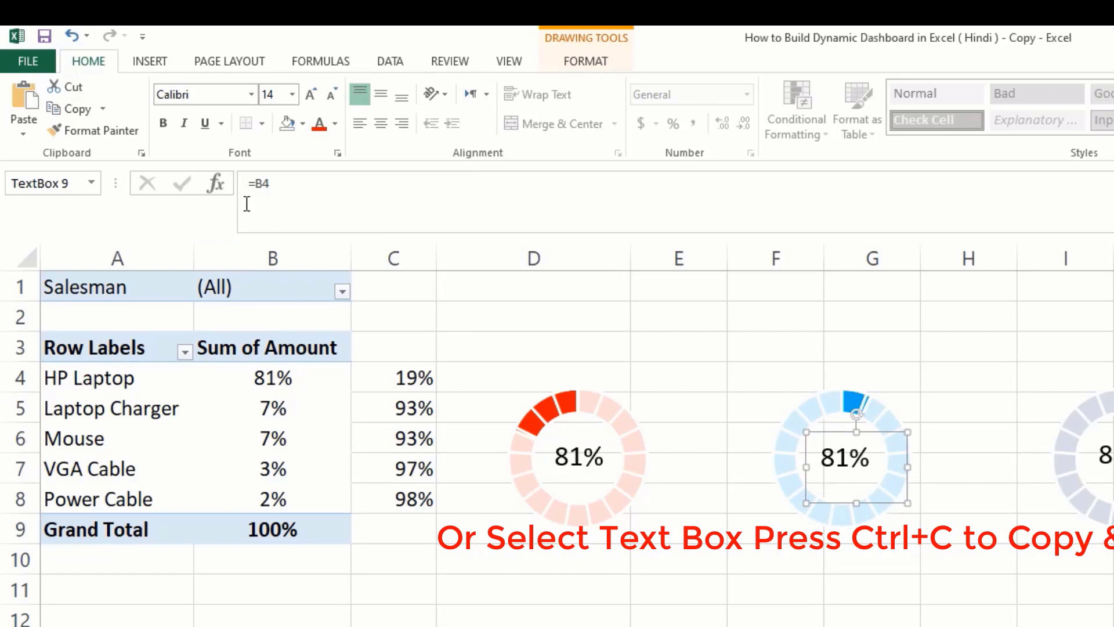
{"action": "left_click", "coordinate": [296, 181]}
{"action": "key", "text": "BackSpace"}
{"action": "type", "text": "5"}
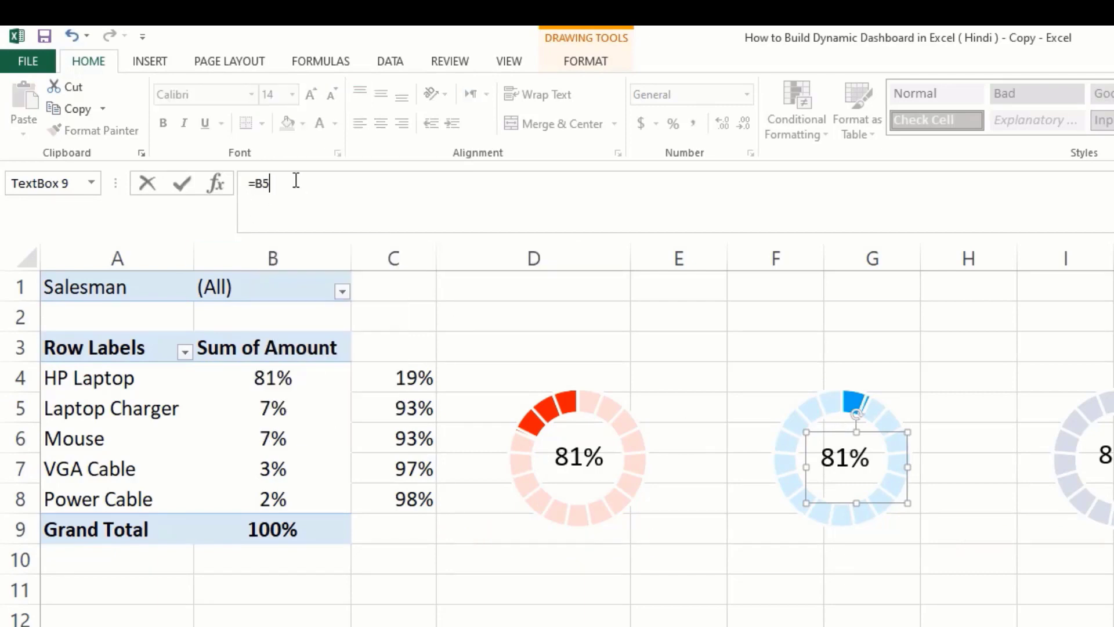
{"action": "key", "text": "Return"}
Step: Link the text box in the navy doughnut to the Mouse percentage with the formula =B6
{"action": "left_click", "coordinate": [1099, 449]}
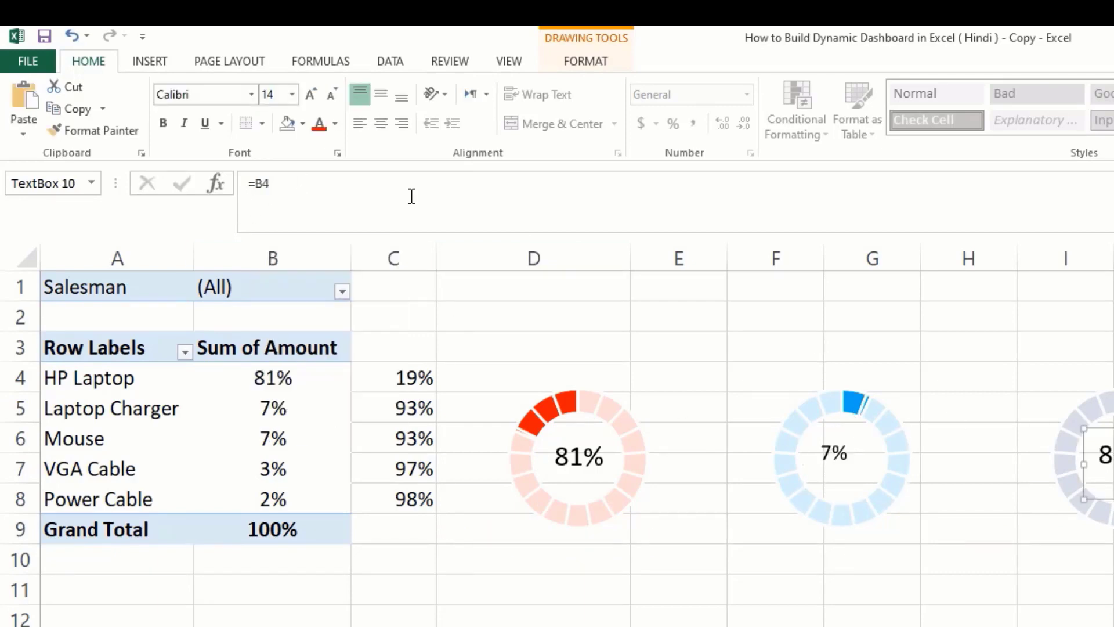
{"action": "left_click", "coordinate": [301, 187]}
{"action": "key", "text": "BackSpace"}
{"action": "type", "text": "6"}
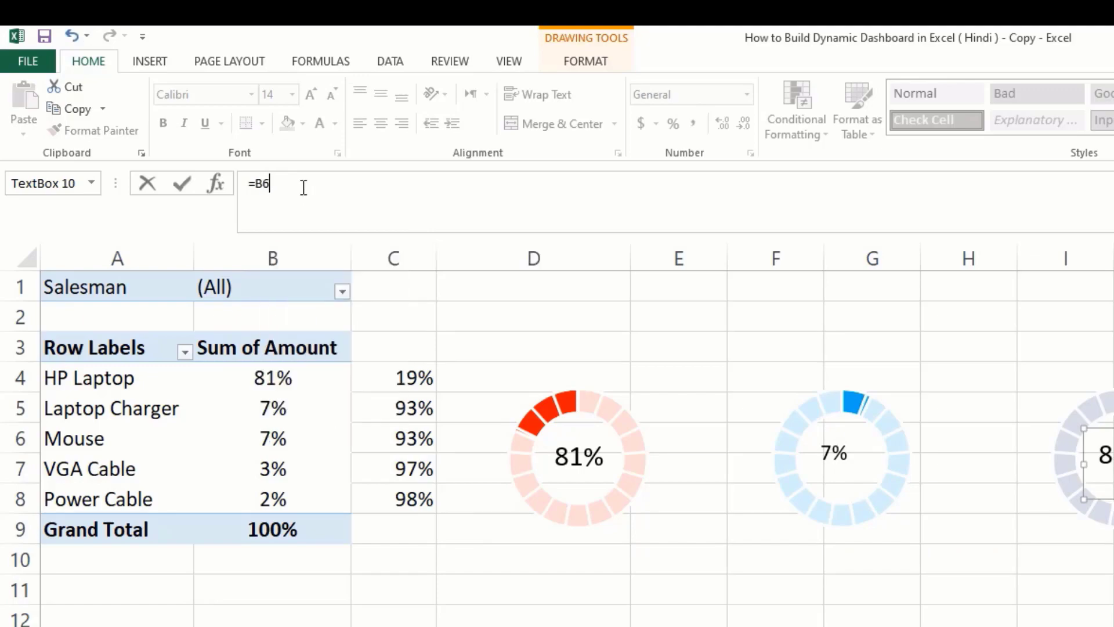
{"action": "key", "text": "Return"}
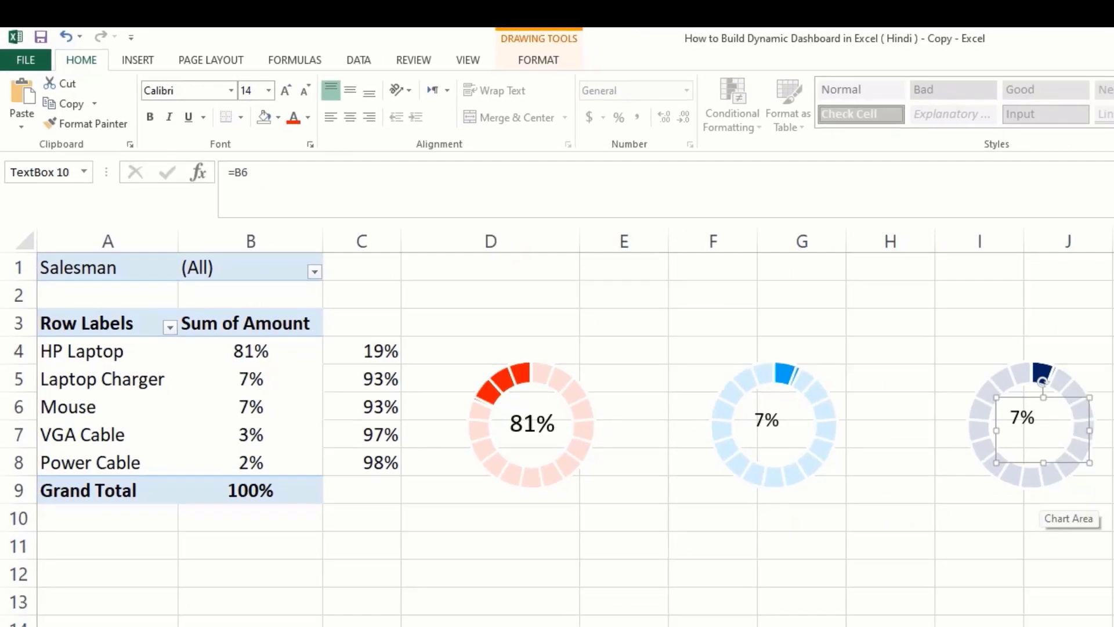
Step: Link the text box in the dark green doughnut to the VGA Cable percentage with the formula =B7
{"action": "left_click", "coordinate": [952, 303]}
{"action": "left_click", "coordinate": [233, 144]}
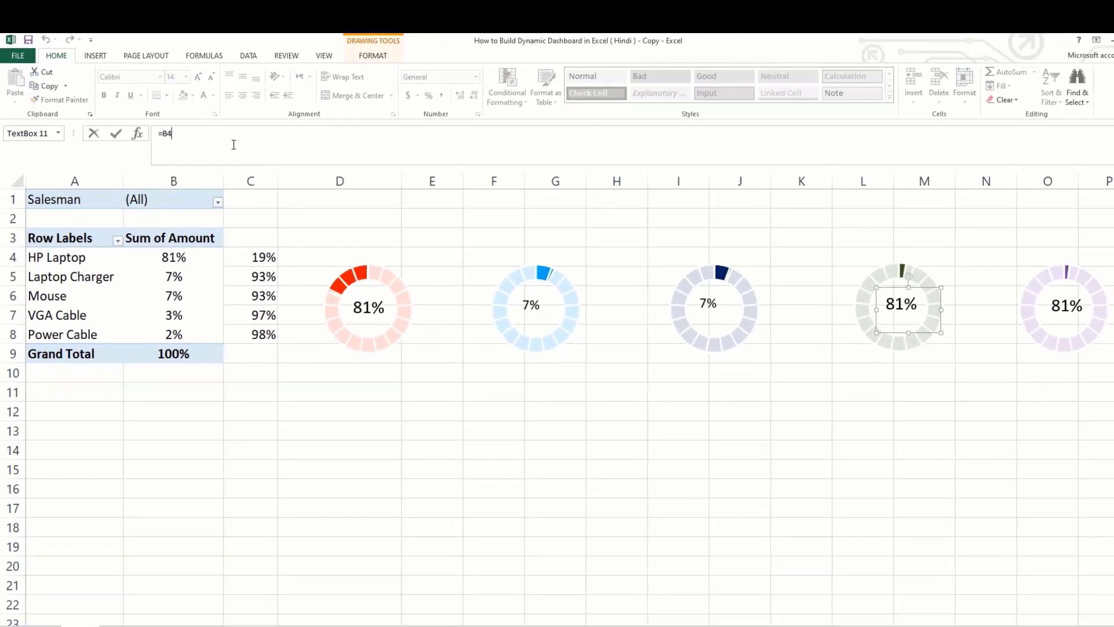
{"action": "key", "text": "BackSpace"}
{"action": "type", "text": "7"}
{"action": "key", "text": "Return"}
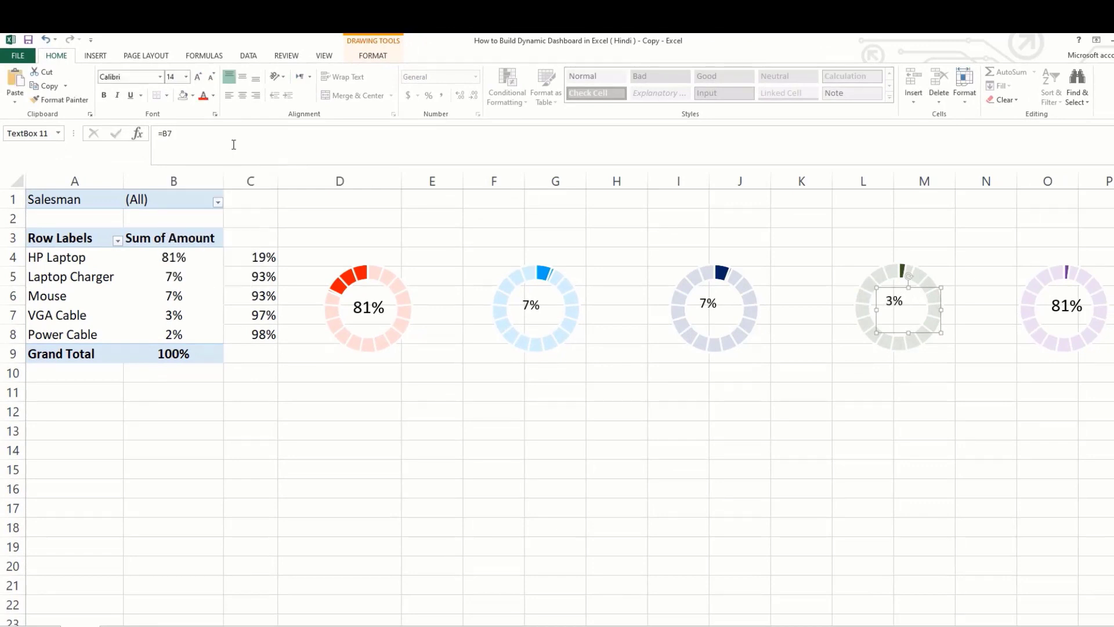
Step: Link the text box in the purple doughnut to the Power Cable percentage with the formula =B8
{"action": "left_click", "coordinate": [1081, 314]}
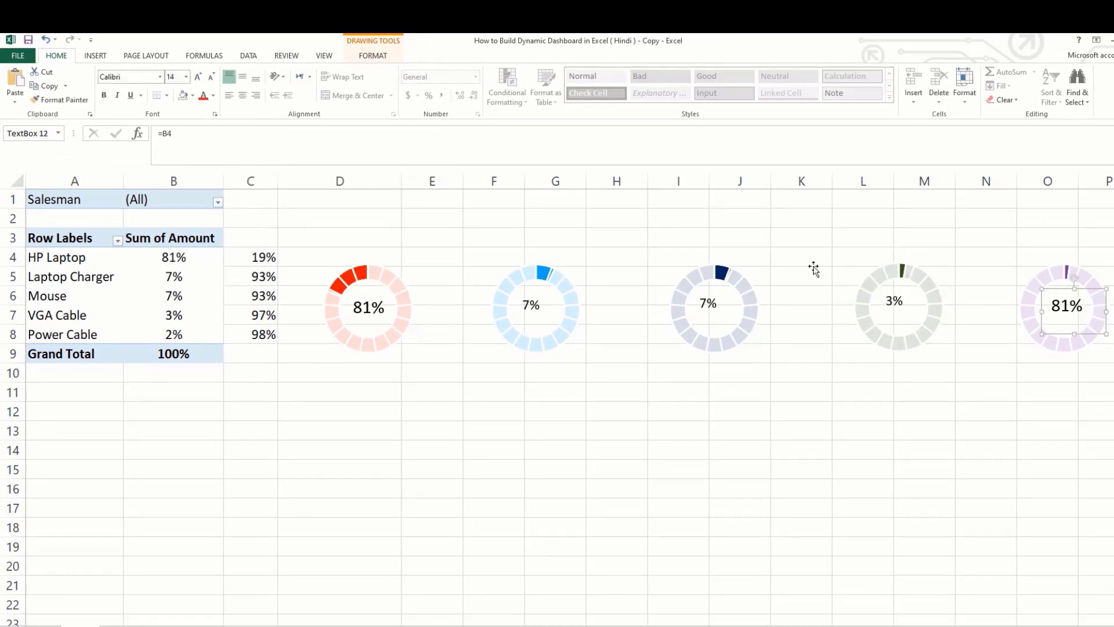
{"action": "left_click", "coordinate": [195, 137]}
{"action": "key", "text": "BackSpace"}
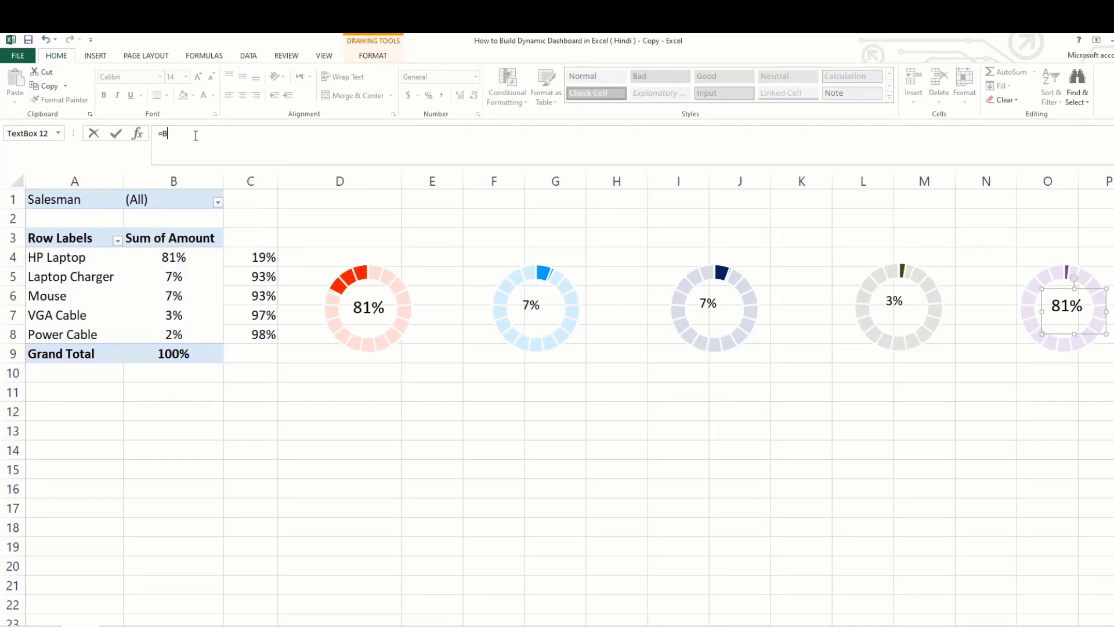
{"action": "key", "text": "Return"}
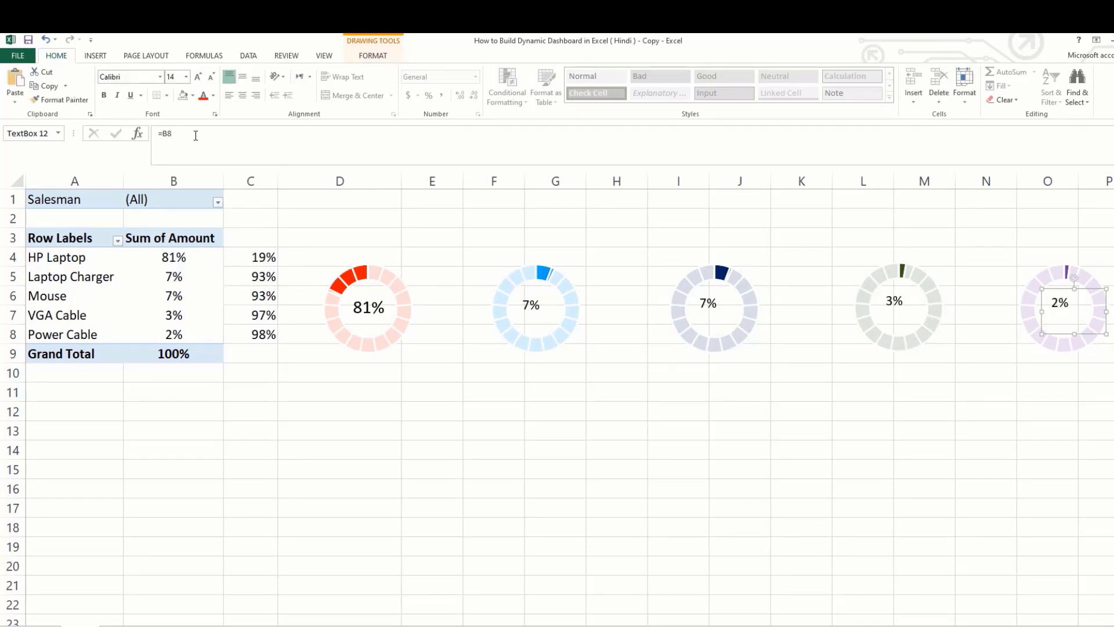
{"action": "left_click", "coordinate": [695, 508]}
Step: Enlarge the light blue doughnut's percentage label to font size 16 and nudge it towards the ring's centre
{"action": "left_click", "coordinate": [567, 330]}
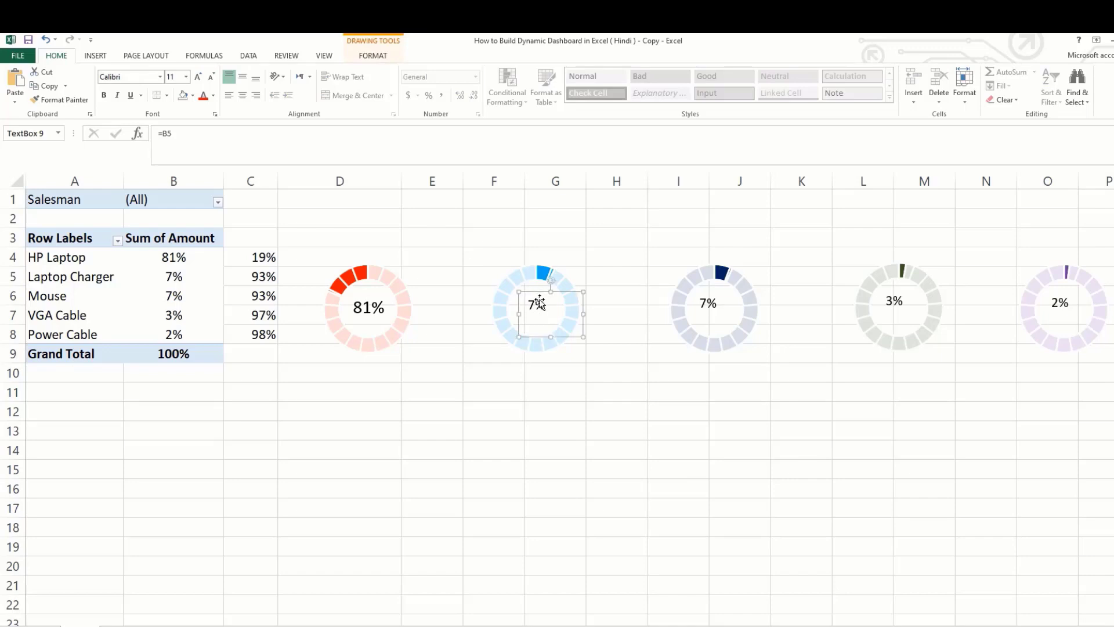
{"action": "key", "text": "ctrl+shift+period"}
{"action": "key", "text": "ctrl+shift+period"}
{"action": "key", "text": "ctrl+shift+period"}
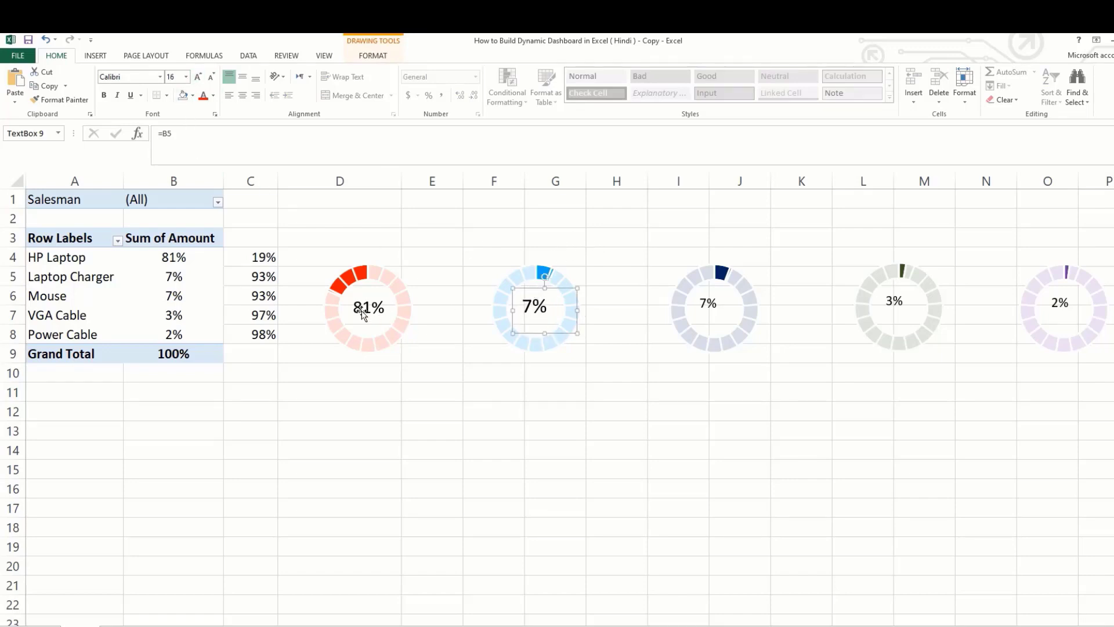
Step: Nudge the percentage label inside the navy doughnut towards its centre and set its font size to 16
{"action": "left_click", "coordinate": [365, 309]}
{"action": "left_click", "coordinate": [715, 312]}
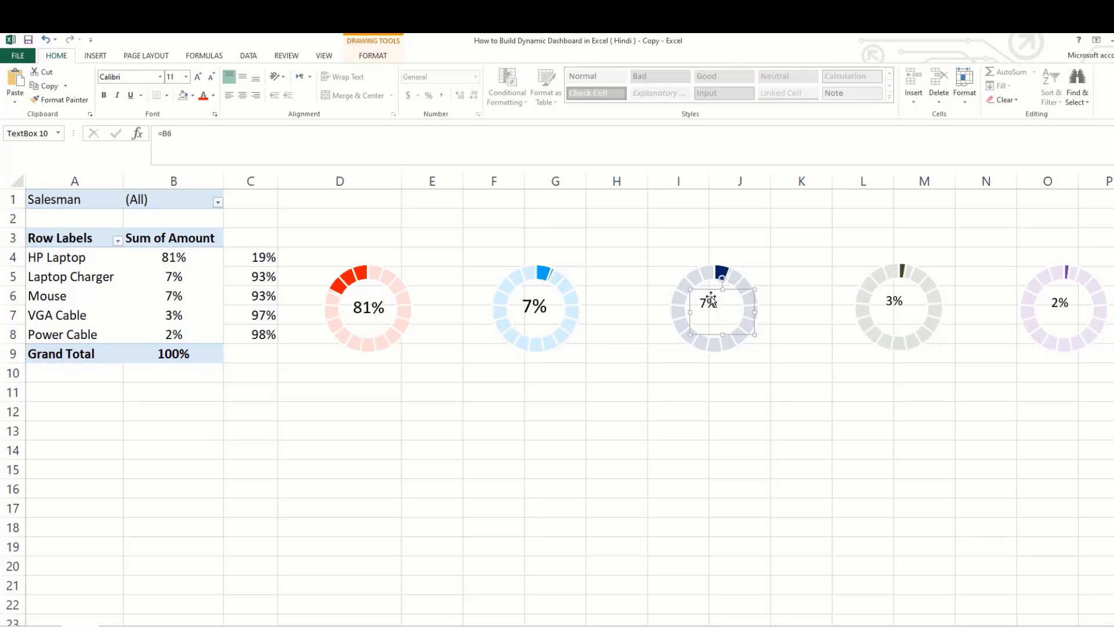
{"action": "left_click_drag", "start_coordinate": [712, 298], "coordinate": [718, 296]}
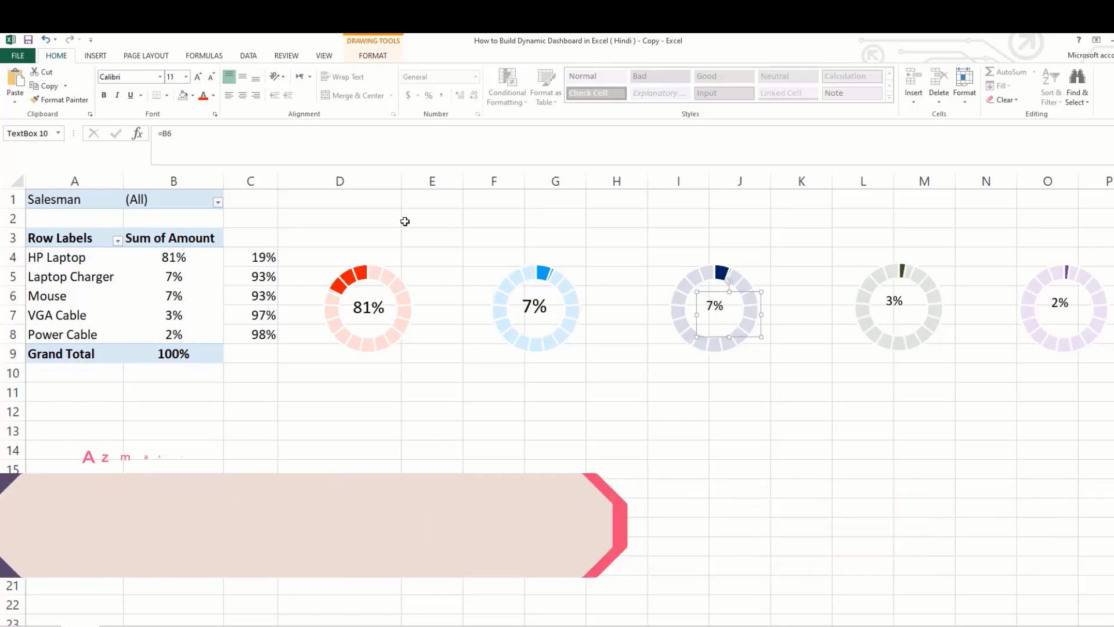
{"action": "left_click", "coordinate": [185, 77]}
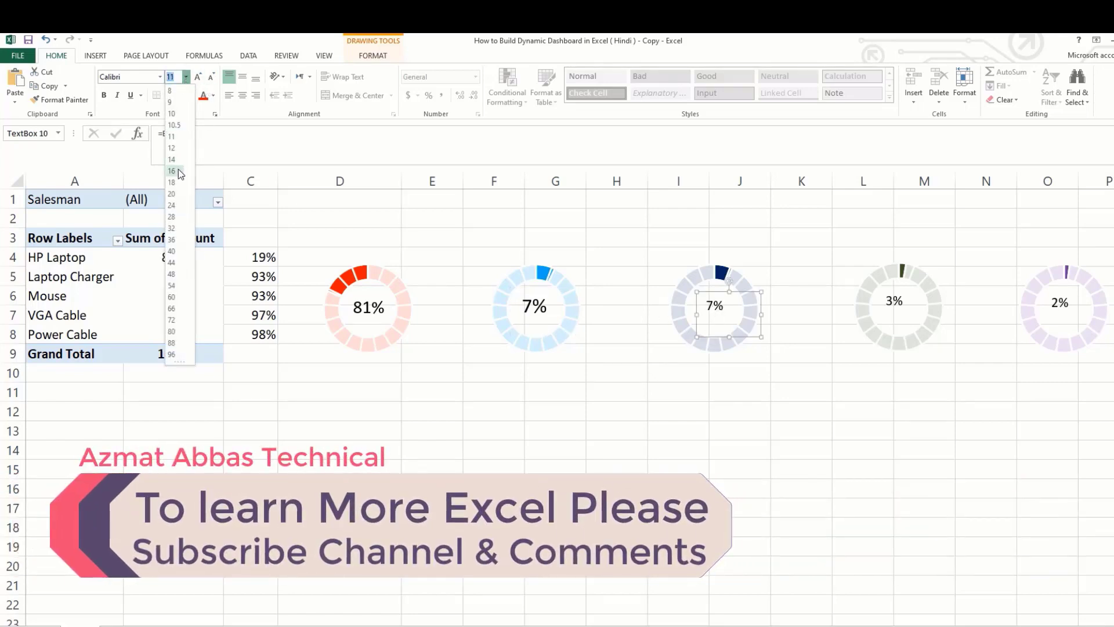
{"action": "left_click", "coordinate": [177, 199]}
Step: Set the font size of the percentage labels in the dark green and purple doughnuts to 16
{"action": "left_click", "coordinate": [906, 309]}
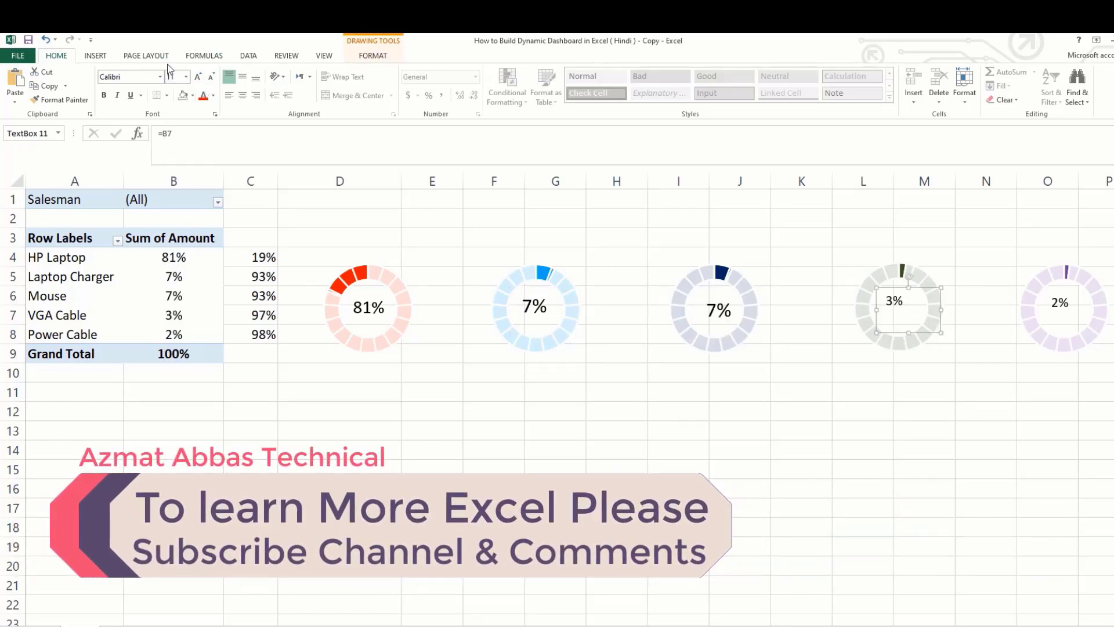
{"action": "left_click", "coordinate": [185, 77]}
{"action": "left_click", "coordinate": [177, 200]}
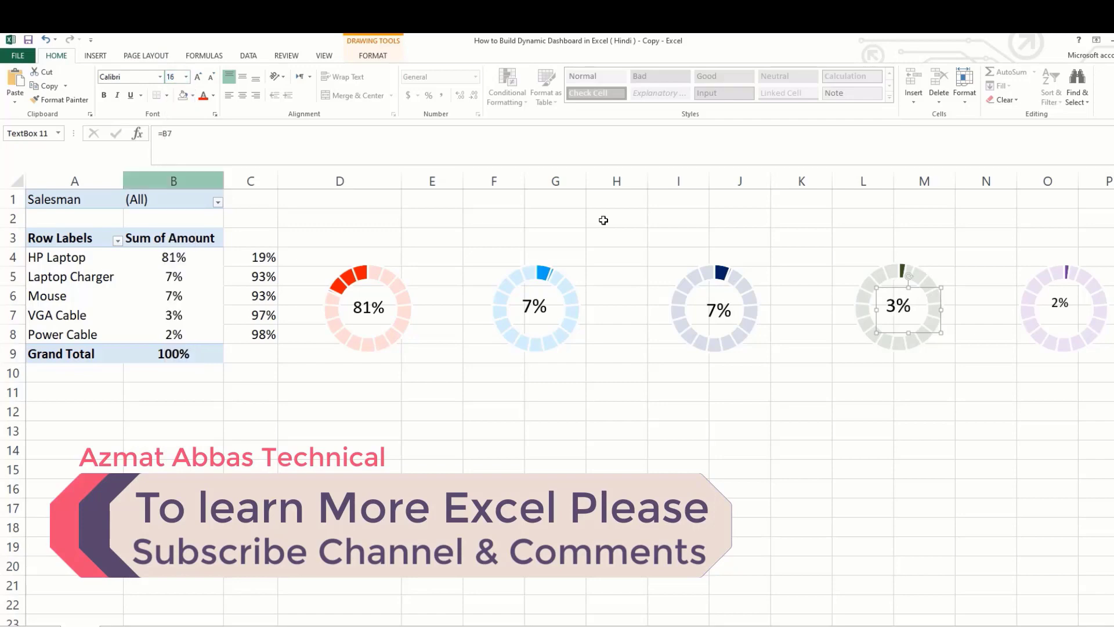
{"action": "left_click", "coordinate": [1049, 308]}
{"action": "left_click", "coordinate": [198, 79]}
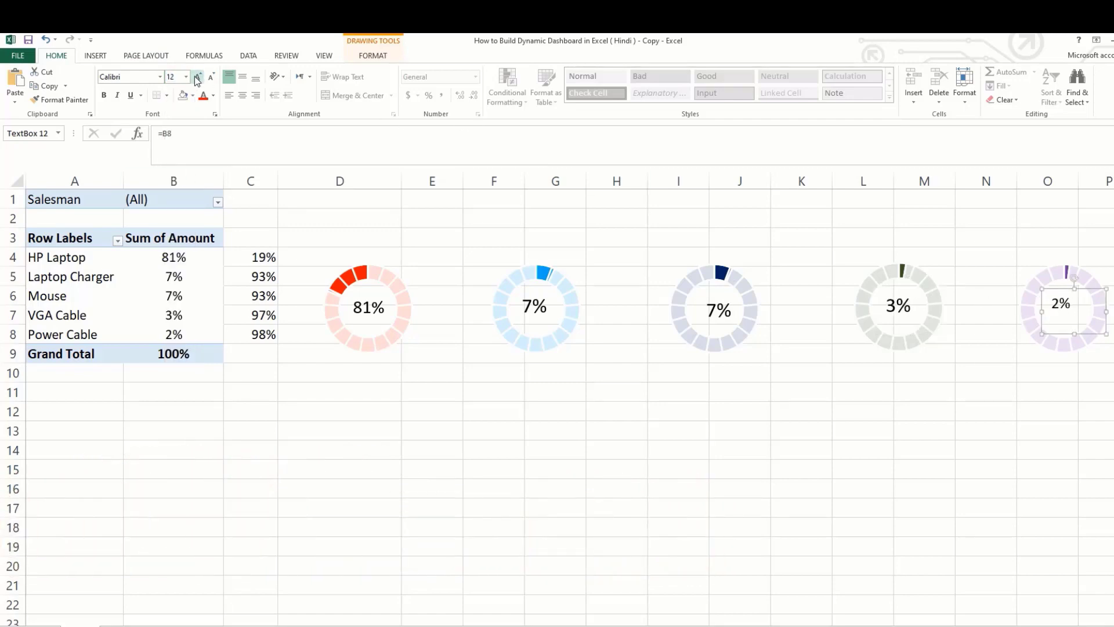
{"action": "left_click", "coordinate": [186, 77]}
{"action": "left_click", "coordinate": [177, 172]}
{"action": "left_click", "coordinate": [784, 507]}
Step: Draw a text box about 1.01 by 0.51 inches below the red doughnut and link it to the product name with the formula =A4
{"action": "left_click", "coordinate": [368, 374]}
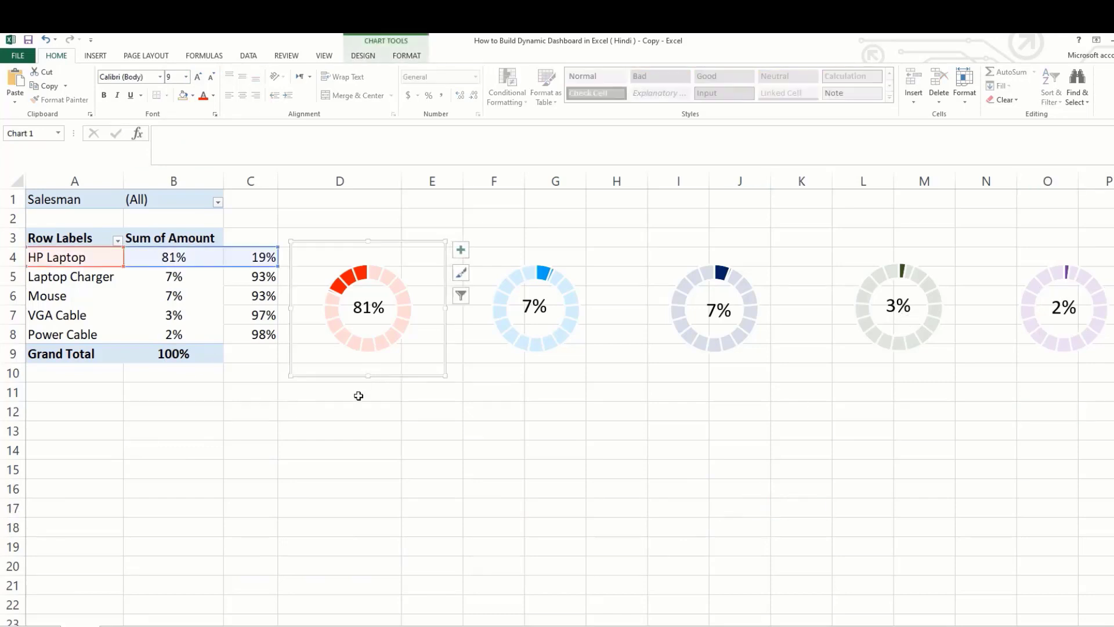
{"action": "left_click", "coordinate": [358, 395]}
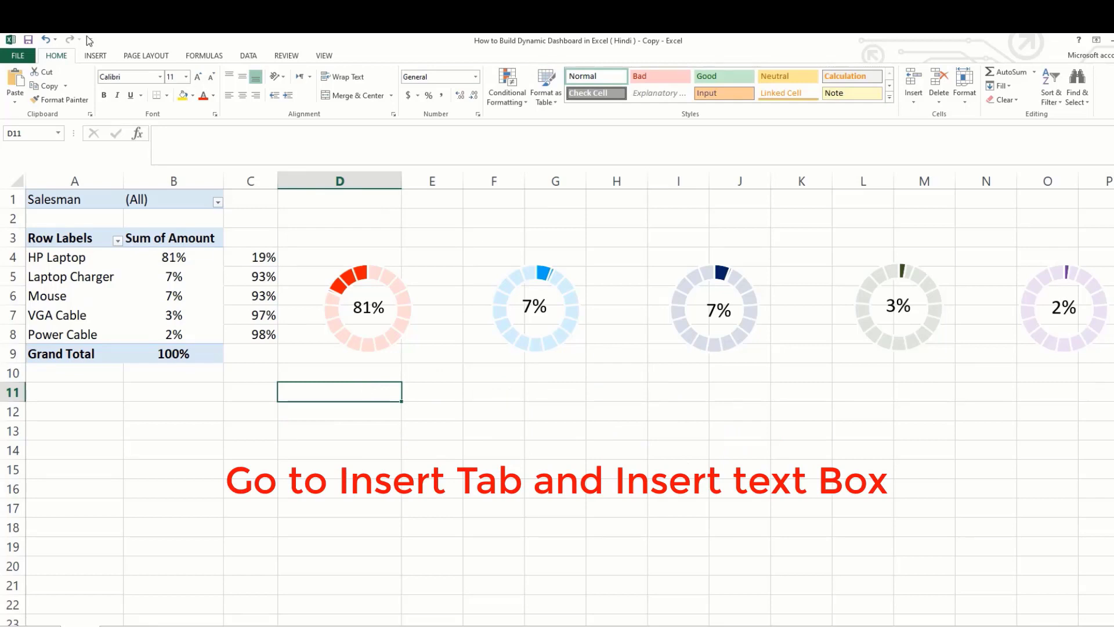
{"action": "left_click", "coordinate": [95, 56]}
{"action": "left_click", "coordinate": [689, 92]}
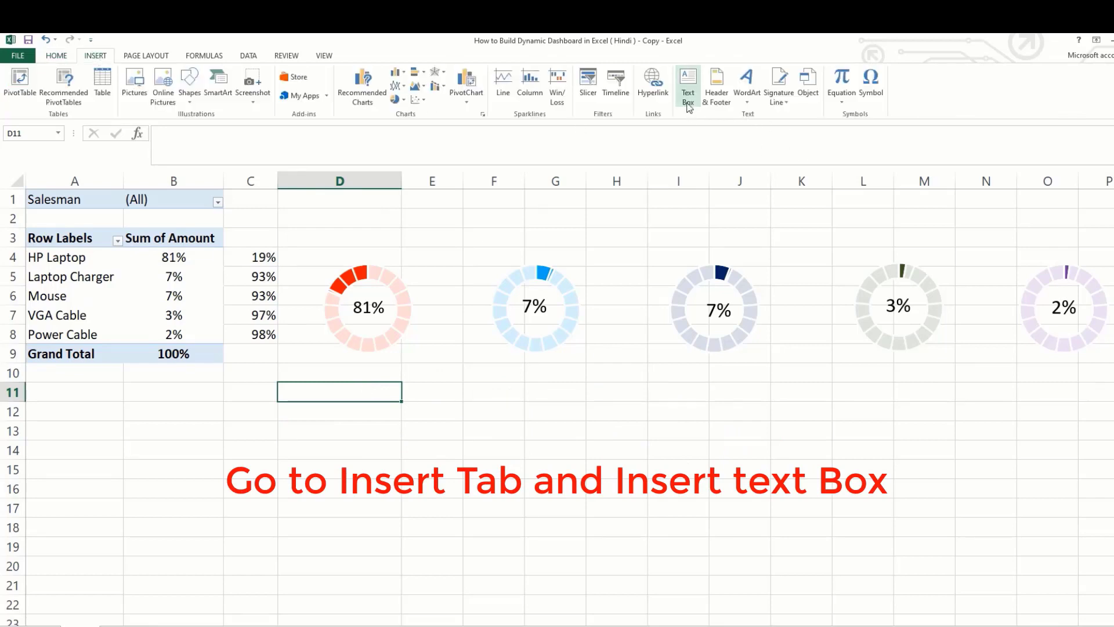
{"action": "mouse_move", "coordinate": [339, 411]}
{"action": "left_mouse_down"}
{"action": "mouse_move", "coordinate": [423, 433]}
{"action": "mouse_move", "coordinate": [432, 458]}
{"action": "left_mouse_up"}
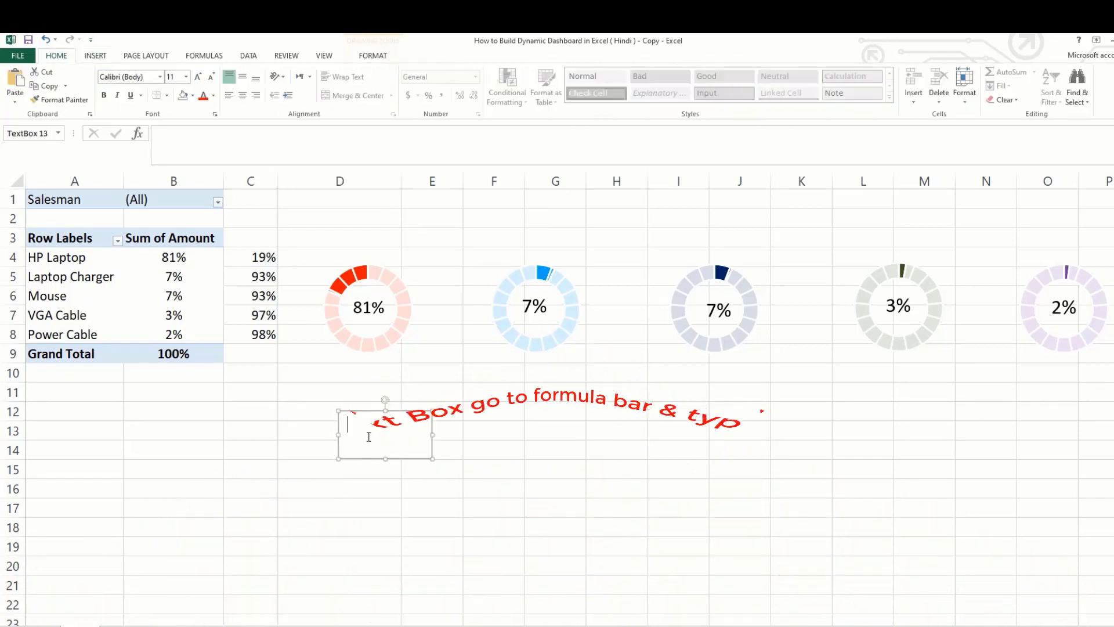
{"action": "left_click", "coordinate": [191, 145]}
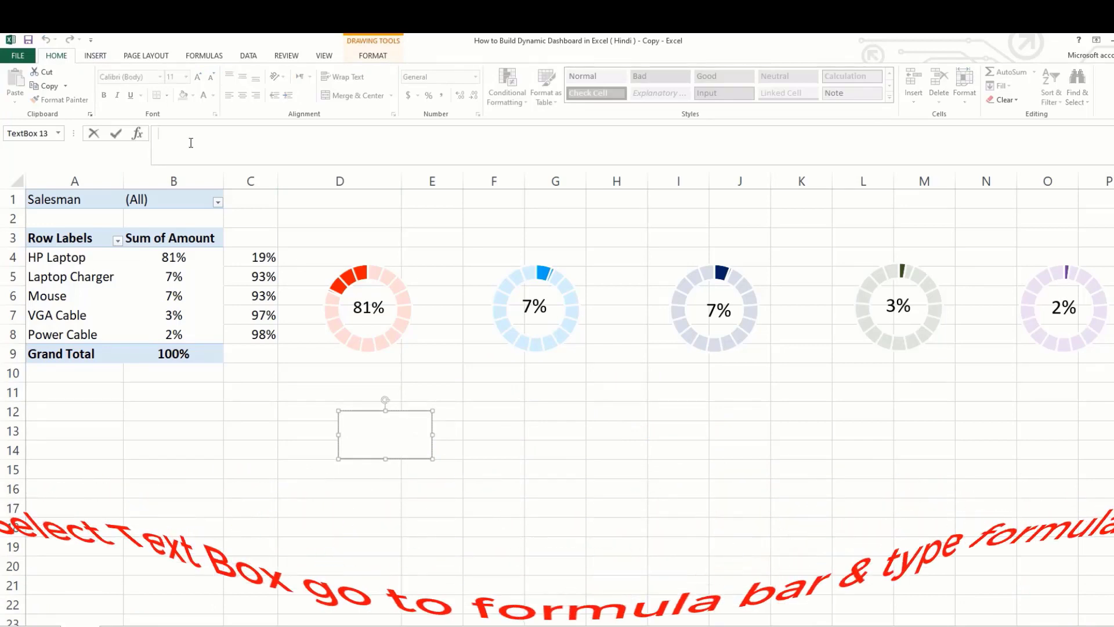
{"action": "type", "text": "="}
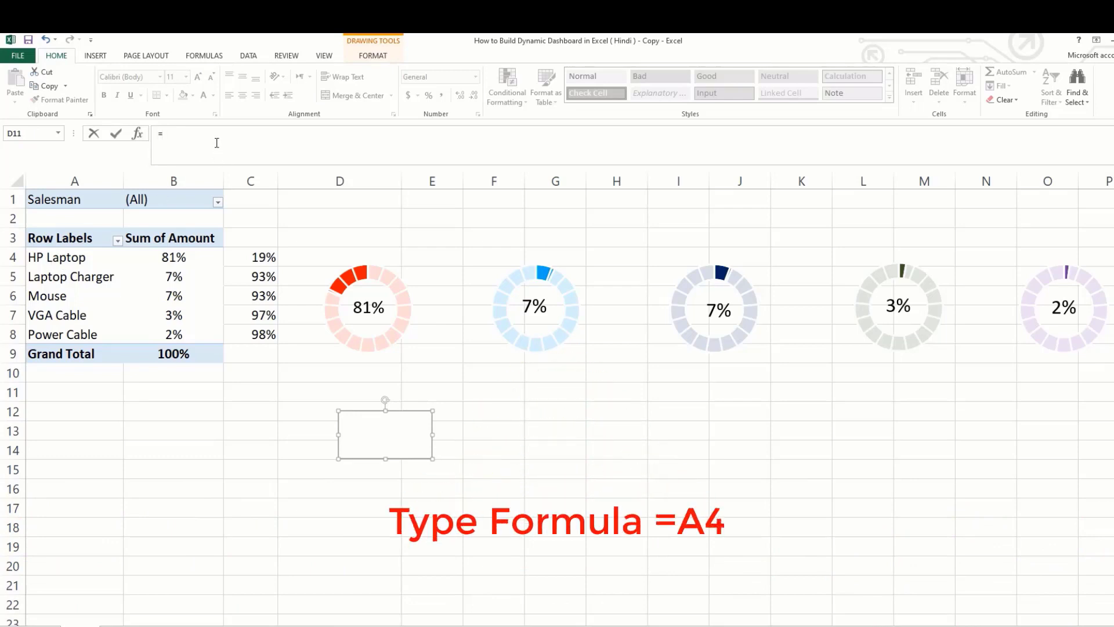
{"action": "type", "text": "A4"}
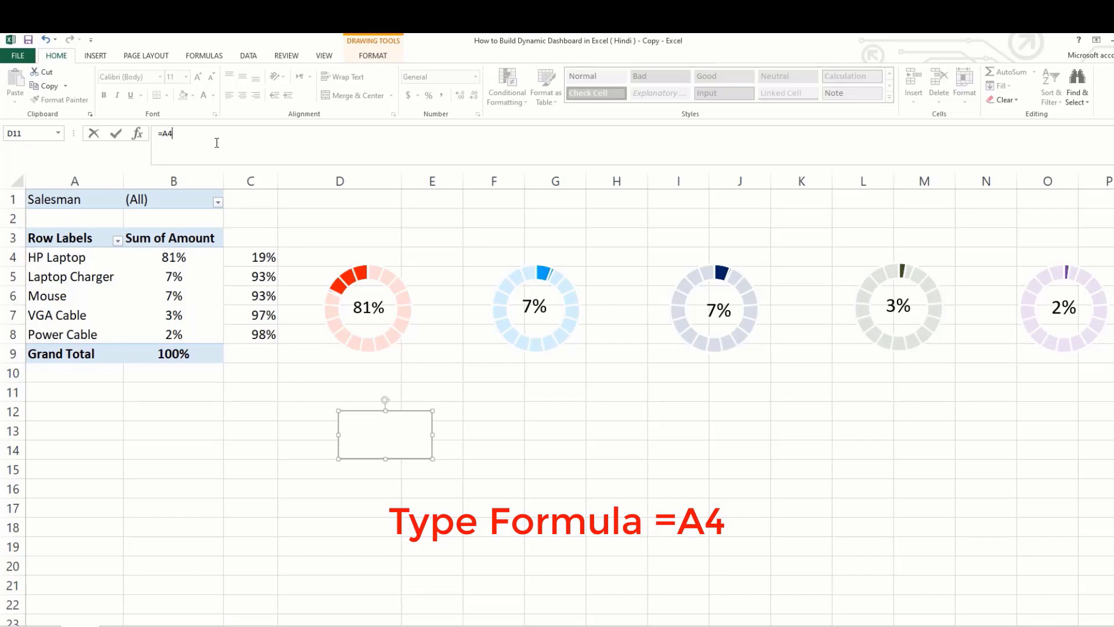
{"action": "key", "text": "Return"}
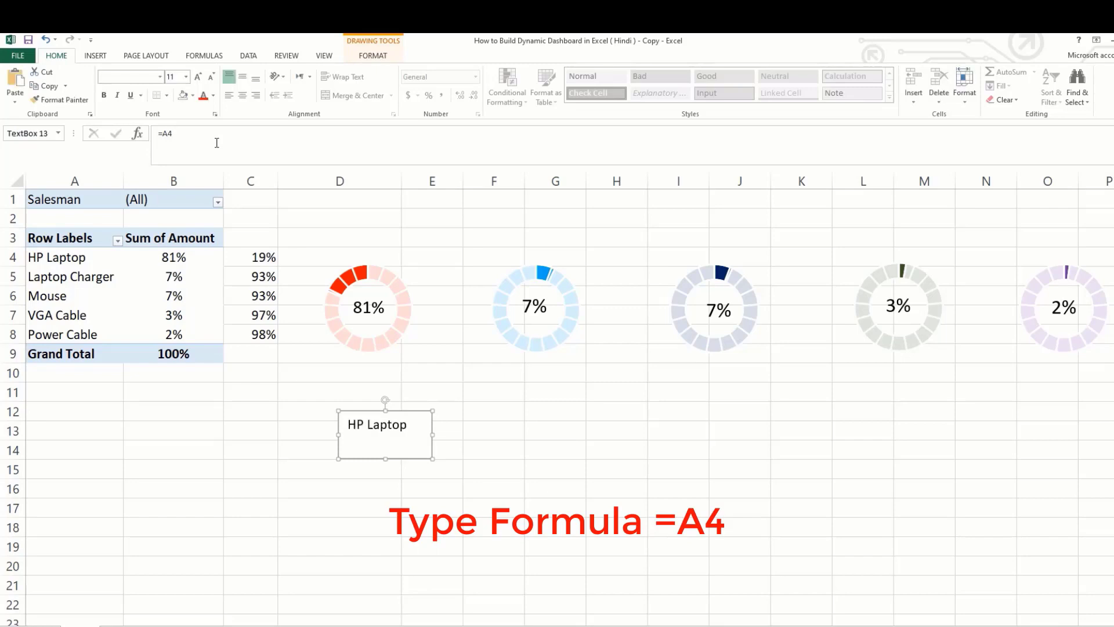
Step: Move the HP Laptop text box up directly under the red doughnut and remove its fill and outline
{"action": "left_click_drag", "start_coordinate": [398, 412], "coordinate": [384, 359]}
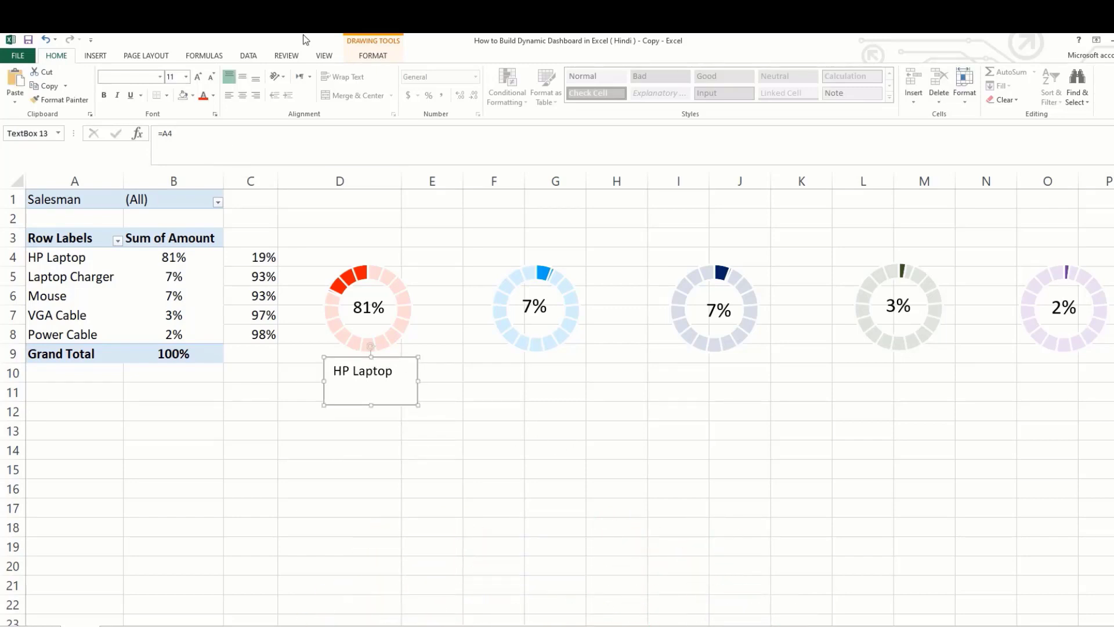
{"action": "left_click", "coordinate": [372, 56]}
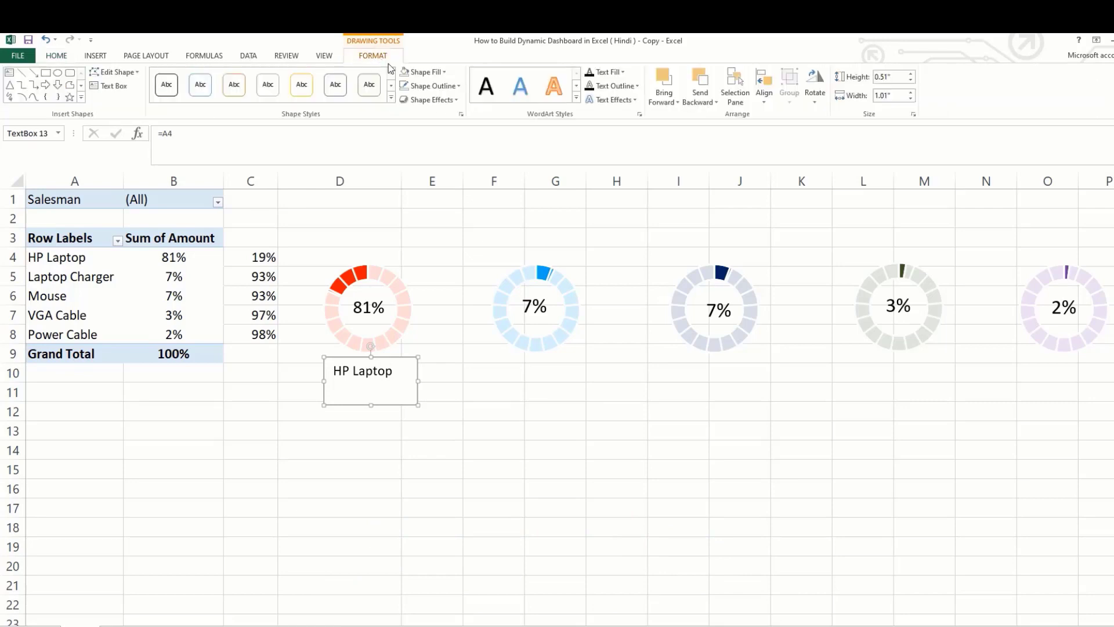
{"action": "left_click", "coordinate": [445, 73]}
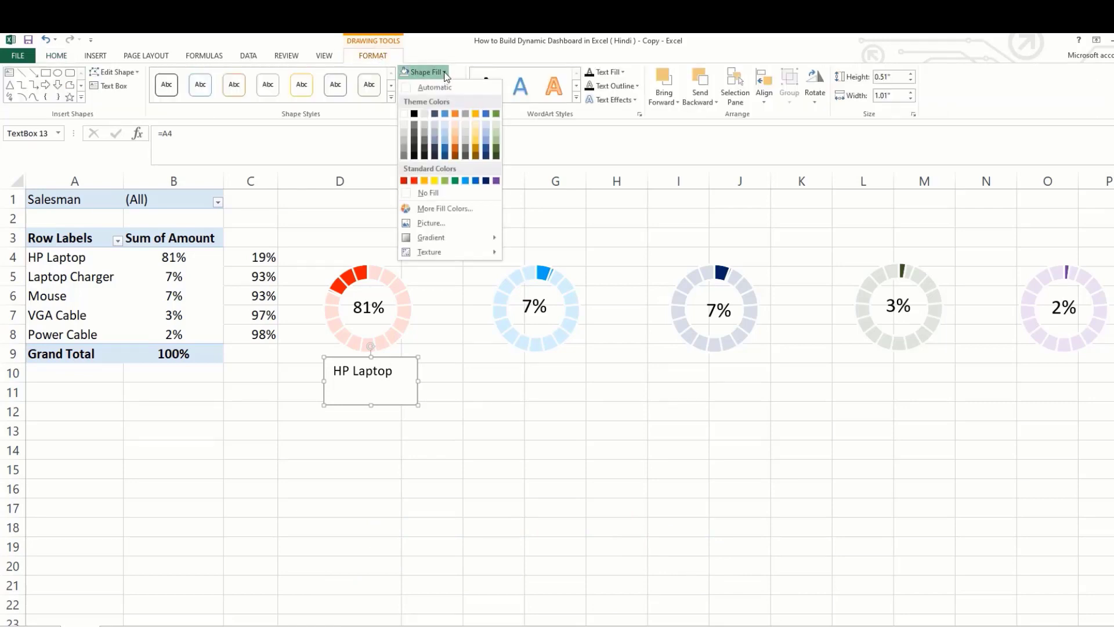
{"action": "left_click", "coordinate": [434, 194]}
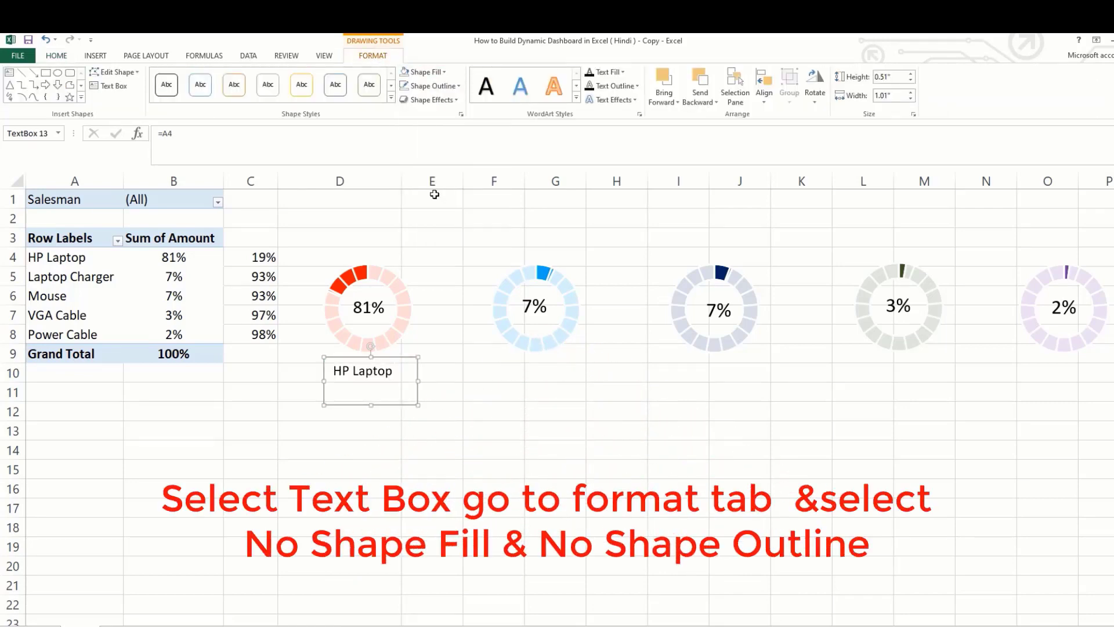
{"action": "left_click", "coordinate": [445, 86]}
{"action": "left_click", "coordinate": [444, 207]}
Step: Enlarge the HP Laptop text box's font to 14 and widen the box under the red doughnut
{"action": "left_click", "coordinate": [432, 433]}
{"action": "left_click", "coordinate": [389, 368]}
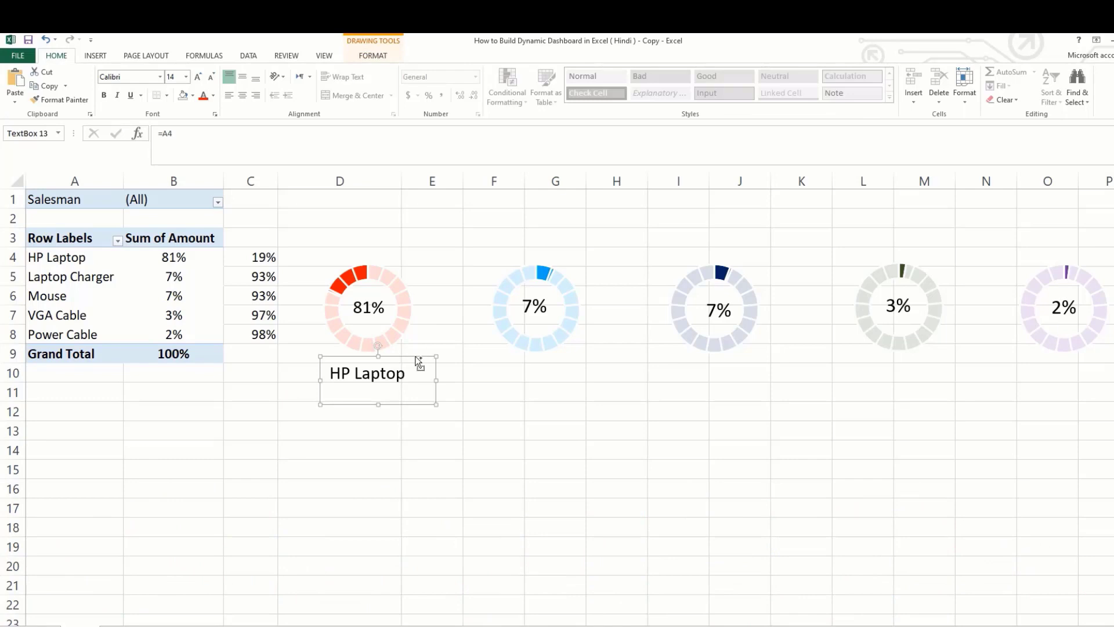
Step: Copy the HP Laptop text box and place a duplicate below each of the other four doughnuts
{"action": "key", "text": "ctrl+c"}
{"action": "key", "text": "ctrl+v"}
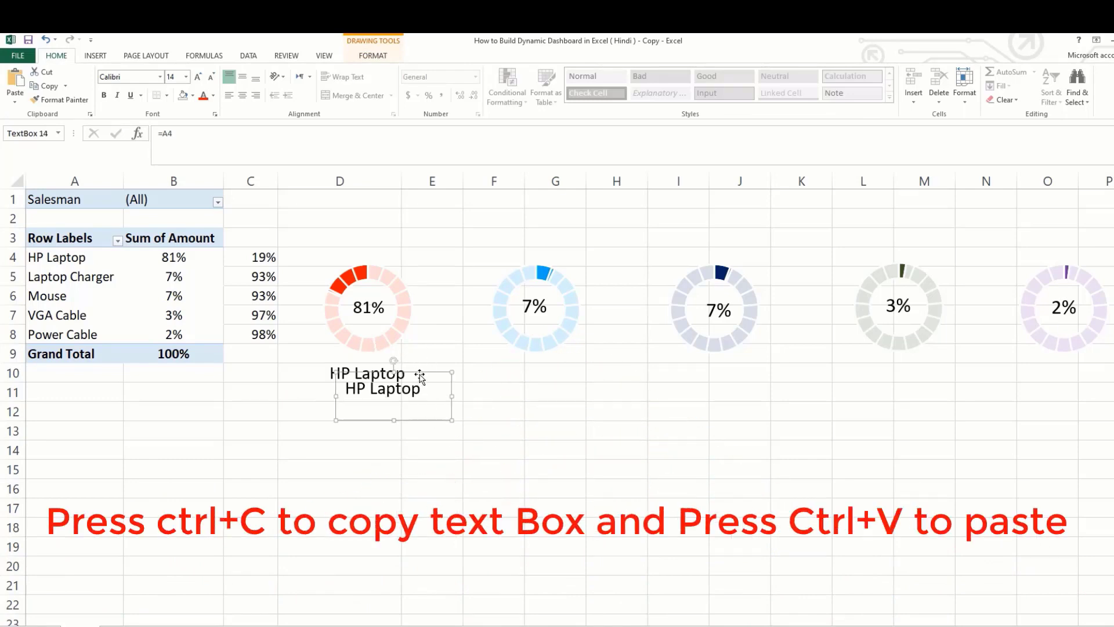
{"action": "left_click_drag", "start_coordinate": [421, 376], "coordinate": [576, 354]}
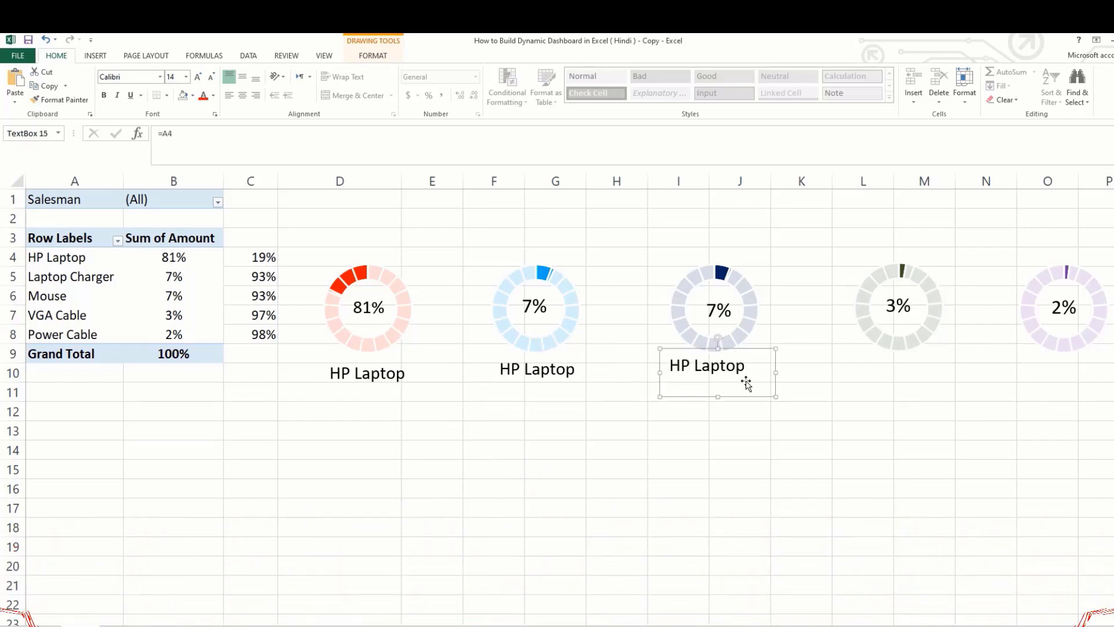
{"action": "left_click_drag", "start_coordinate": [880, 361], "coordinate": [879, 359]}
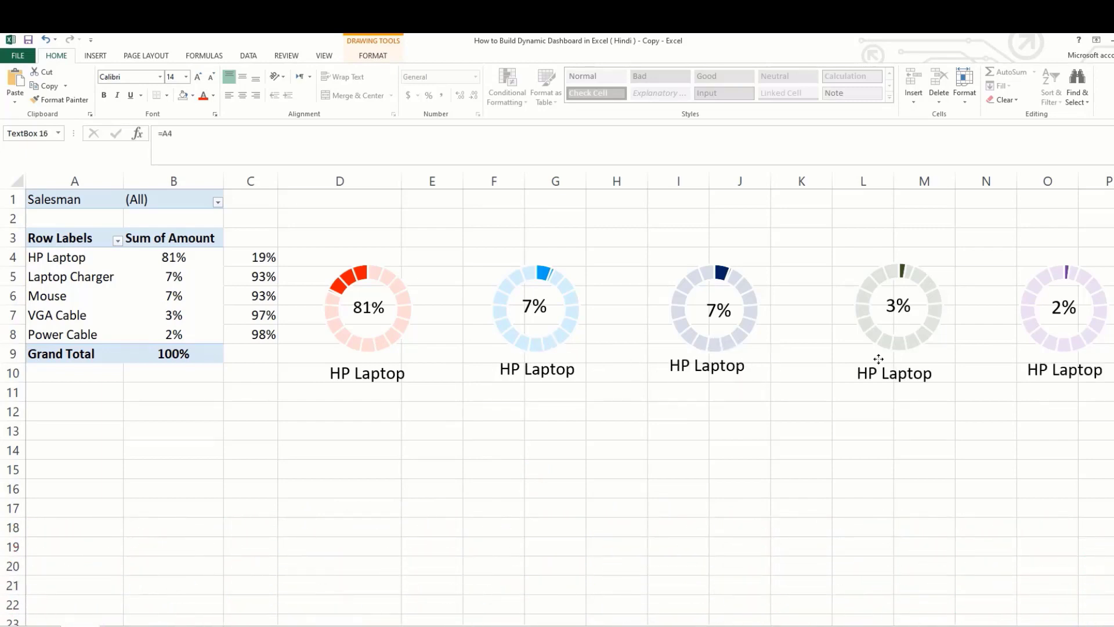
Step: Align the HP Laptop text boxes under the red, light blue and navy doughnuts in one row
{"action": "left_click", "coordinate": [696, 361]}
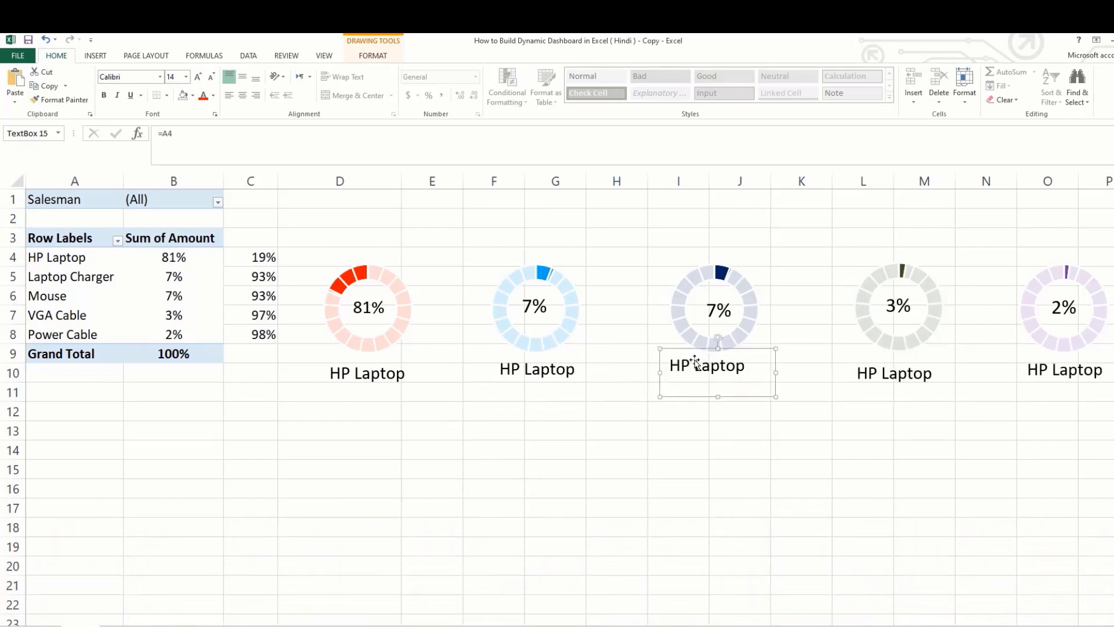
{"action": "left_click_drag", "start_coordinate": [689, 354], "coordinate": [691, 359]}
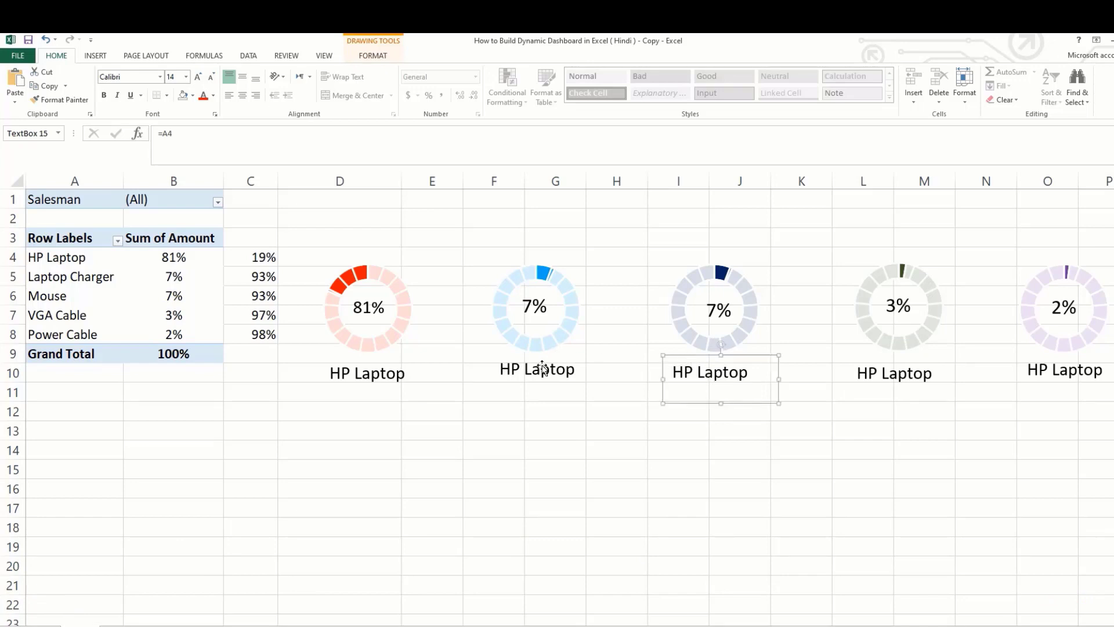
{"action": "left_click", "coordinate": [533, 357]}
{"action": "left_click_drag", "start_coordinate": [533, 357], "coordinate": [532, 358]}
{"action": "left_click", "coordinate": [364, 375]}
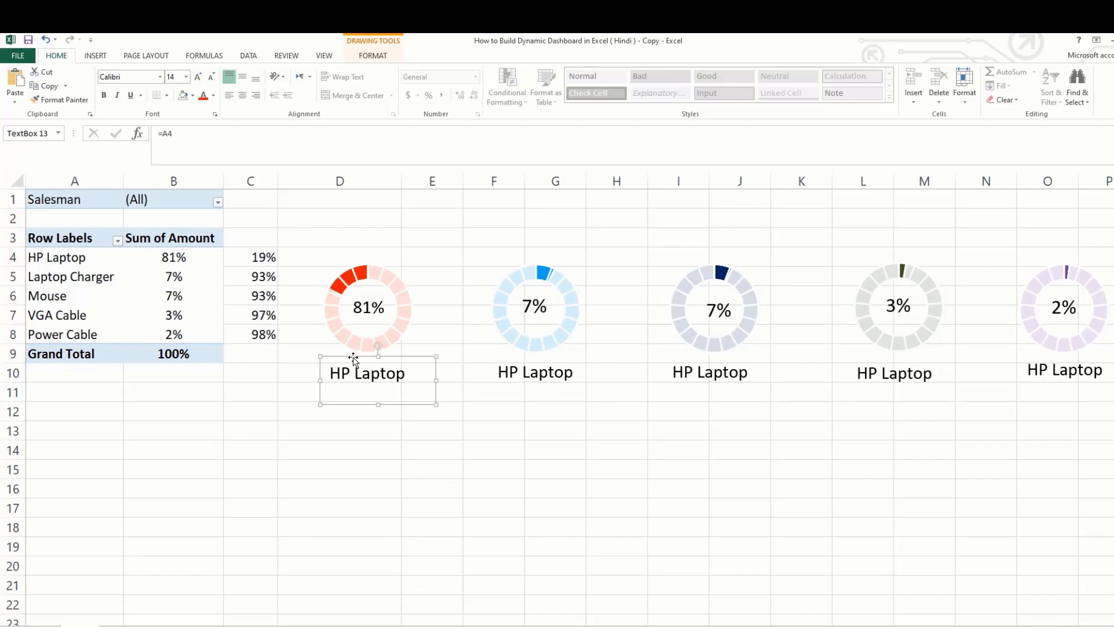
{"action": "left_click_drag", "start_coordinate": [354, 358], "coordinate": [352, 359]}
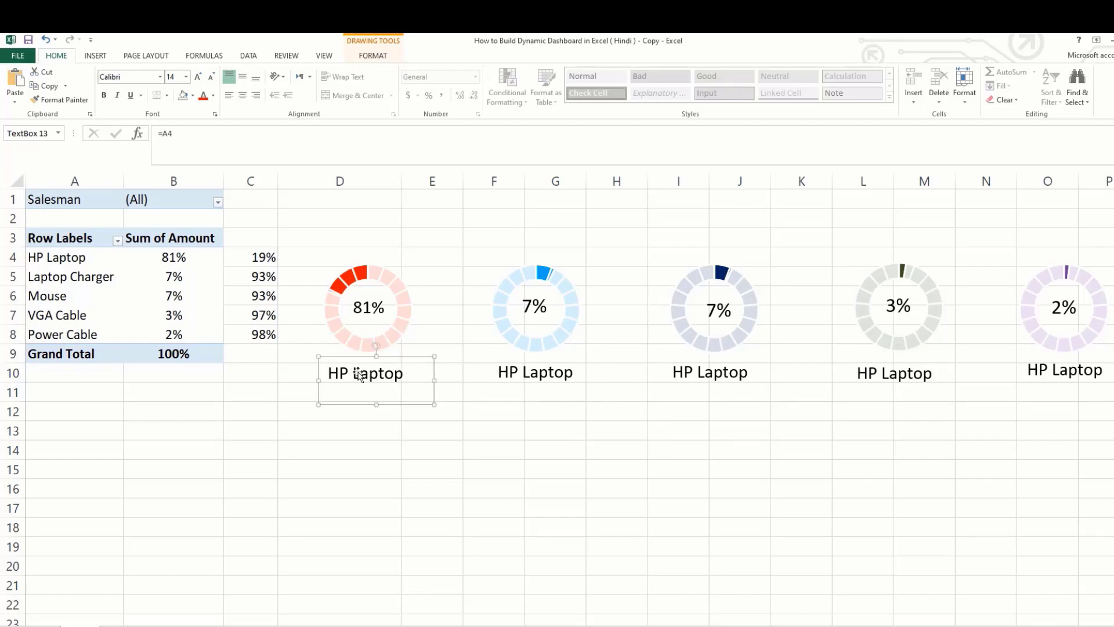
Step: Link the text box under the light blue doughnut to its product name with the formula =A5
{"action": "left_click", "coordinate": [552, 376]}
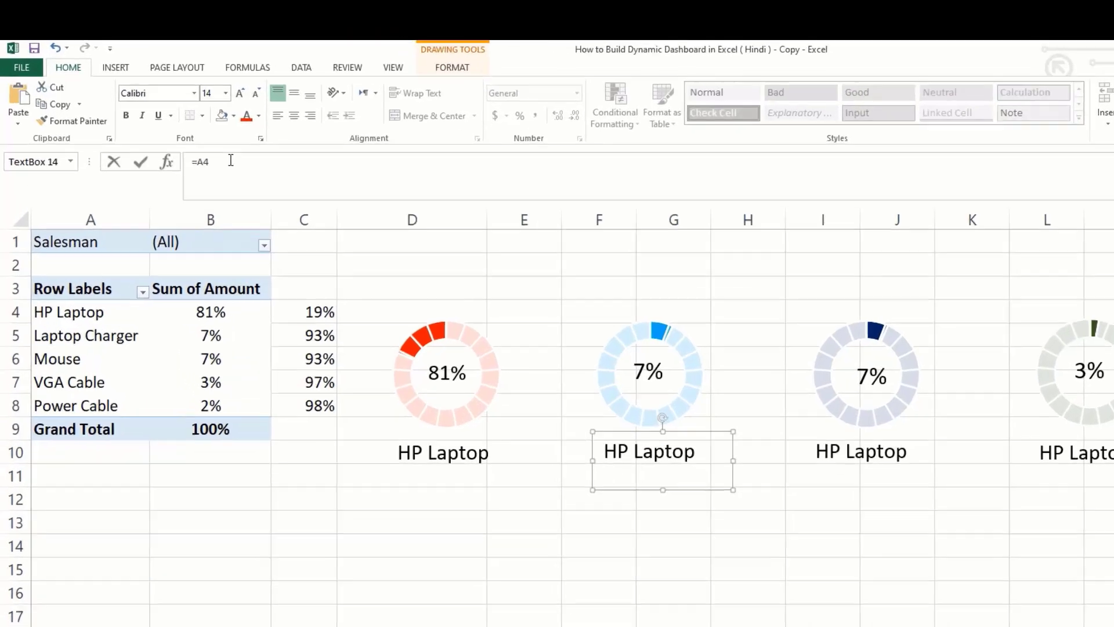
{"action": "left_click", "coordinate": [187, 133]}
{"action": "key", "text": "BackSpace"}
{"action": "type", "text": "5"}
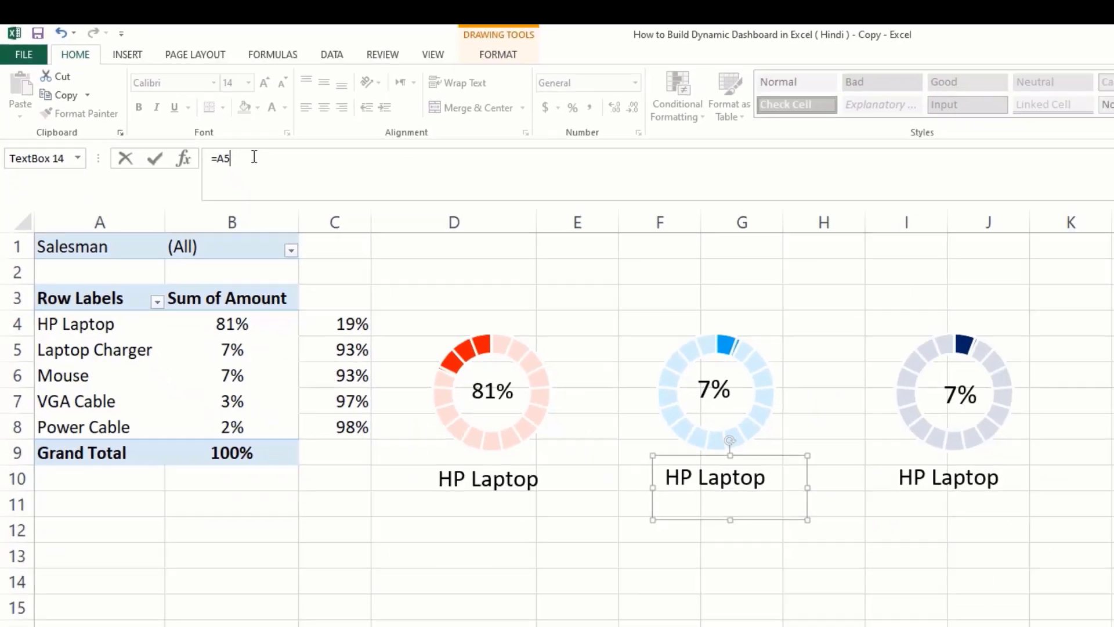
{"action": "key", "text": "Return"}
Step: Link the text box under the navy doughnut to its product name with the formula =A6
{"action": "left_click", "coordinate": [709, 332]}
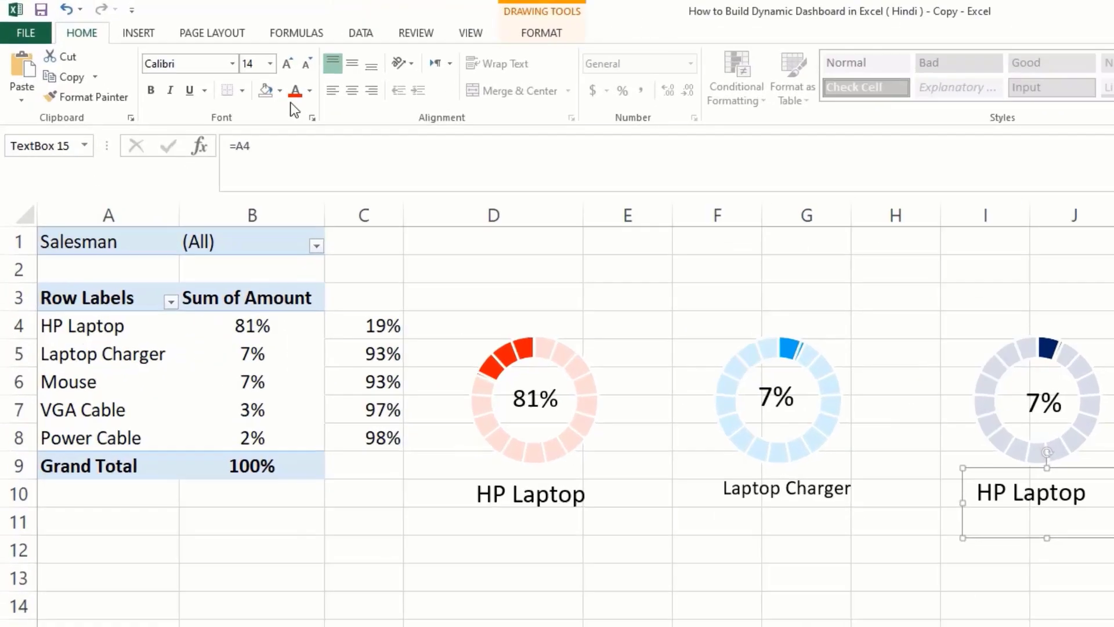
{"action": "left_click", "coordinate": [200, 97]}
{"action": "key", "text": "BackSpace"}
{"action": "type", "text": "6"}
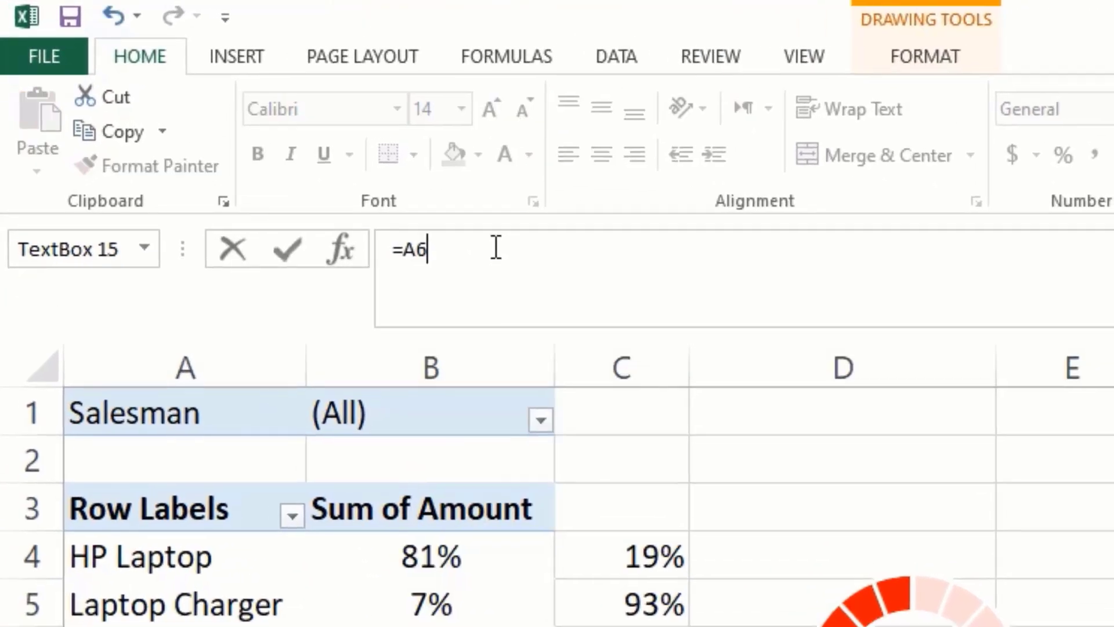
{"action": "key", "text": "Return"}
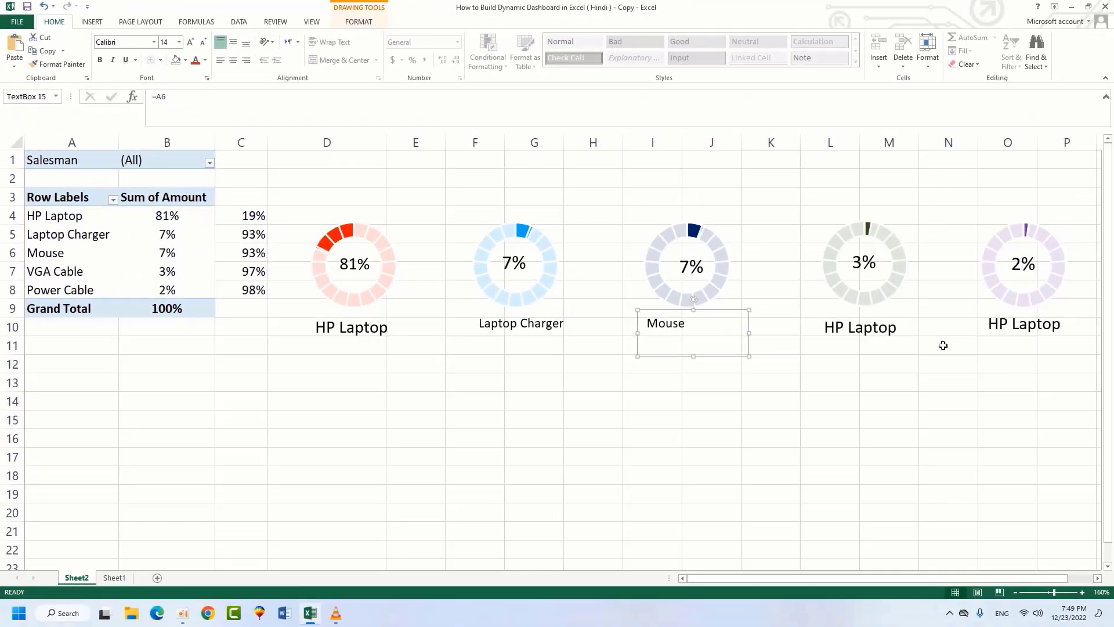
Step: Link the text box under the dark green doughnut to its product name with the formula =A7
{"action": "left_click", "coordinate": [857, 329]}
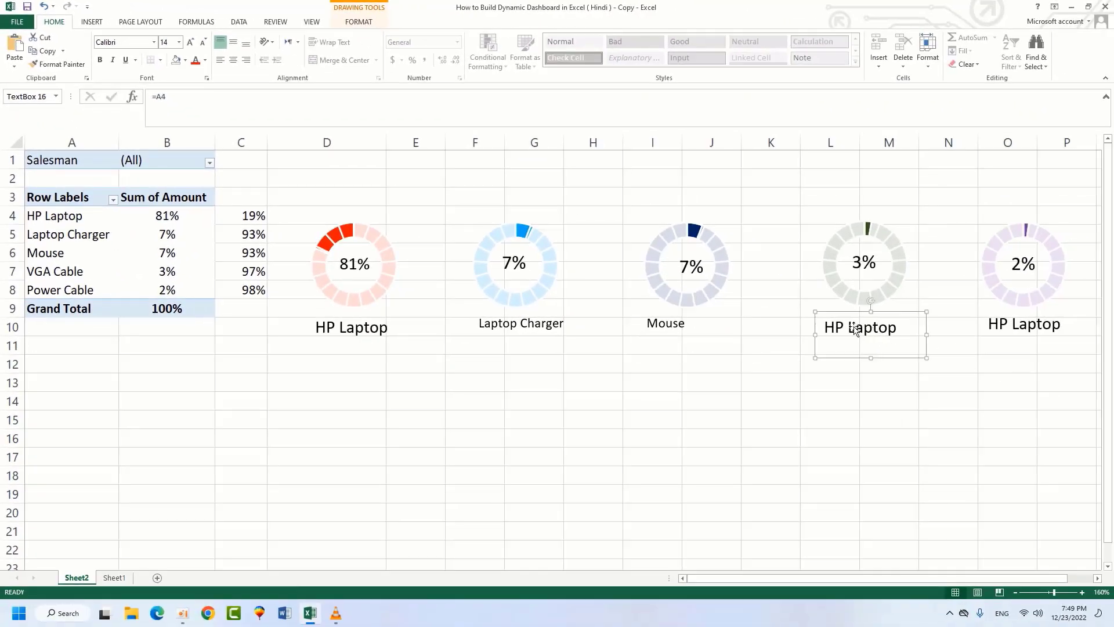
{"action": "left_click", "coordinate": [183, 99]}
{"action": "key", "text": "BackSpace"}
{"action": "type", "text": "7"}
{"action": "key", "text": "Return"}
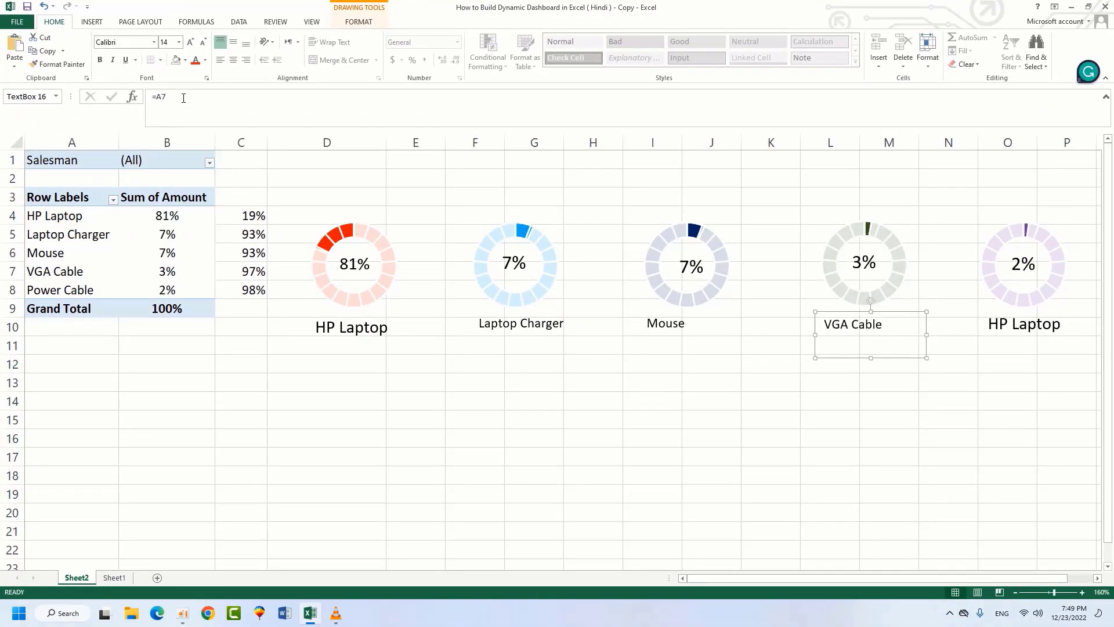
Step: Link the text box under the purple doughnut to its product name with the formula =A8
{"action": "left_click", "coordinate": [1026, 331]}
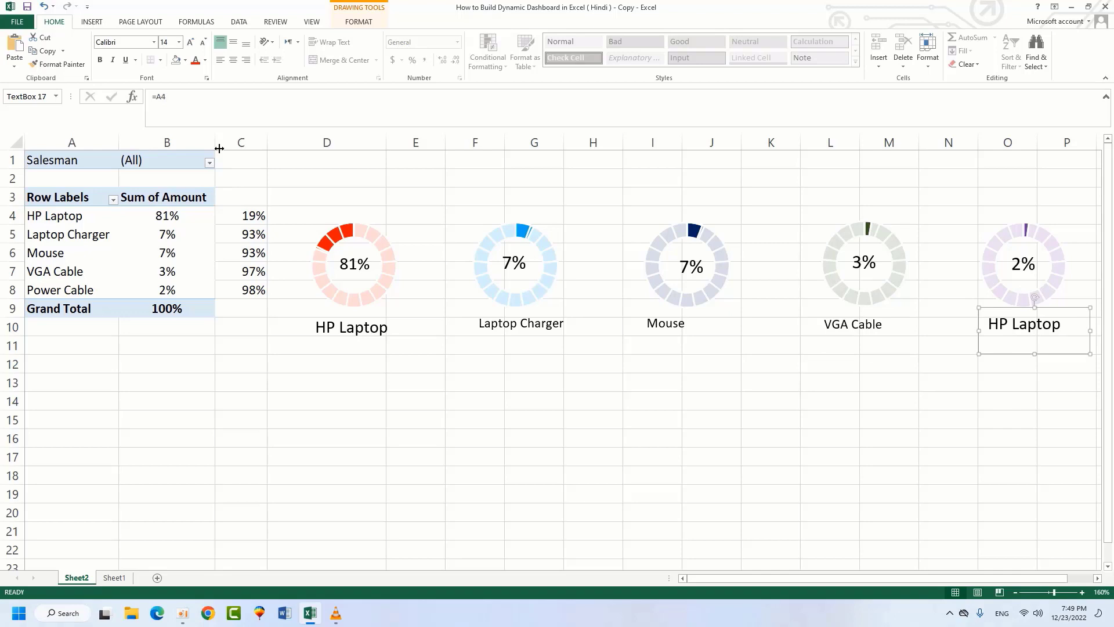
{"action": "left_click", "coordinate": [179, 96]}
{"action": "key", "text": "BackSpace"}
{"action": "type", "text": "8"}
{"action": "key", "text": "Return"}
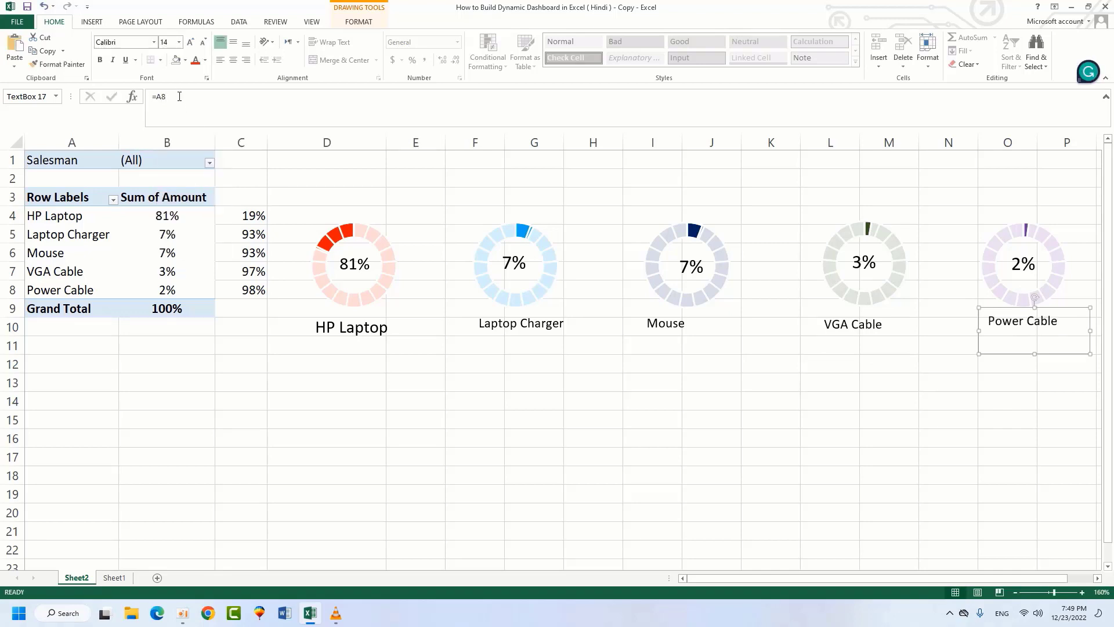
Step: Enlarge the relinked product-name labels to match HP Laptop and center the names under their doughnuts
{"action": "left_click", "coordinate": [815, 422]}
{"action": "left_click", "coordinate": [321, 333]}
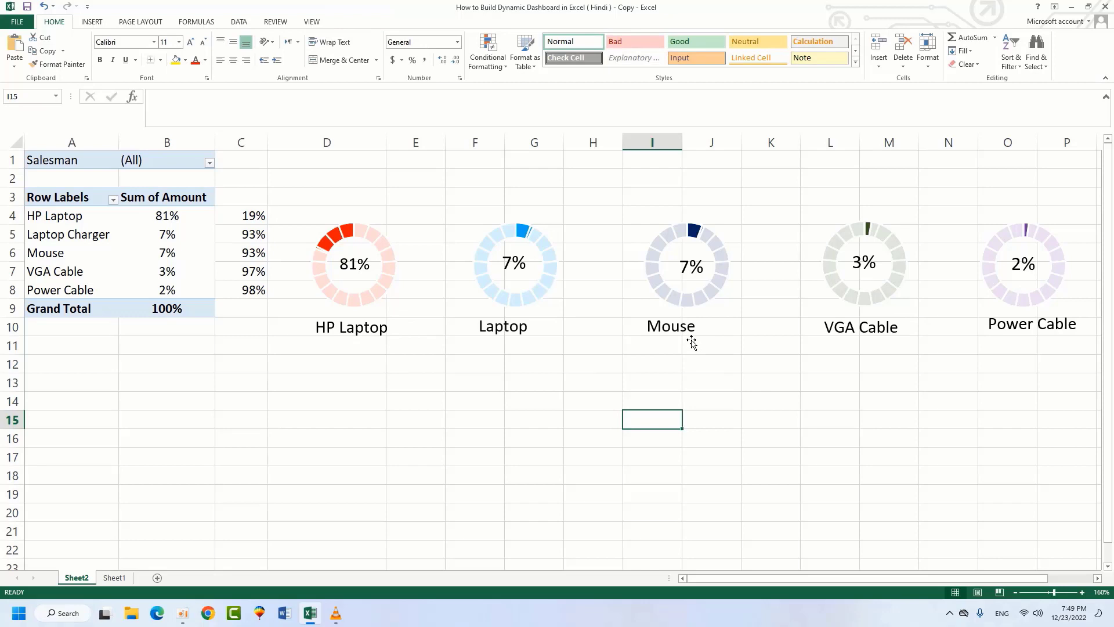
{"action": "left_click", "coordinate": [684, 328]}
{"action": "left_click_drag", "start_coordinate": [685, 328], "coordinate": [697, 328]}
{"action": "left_click_drag", "start_coordinate": [884, 332], "coordinate": [890, 331]}
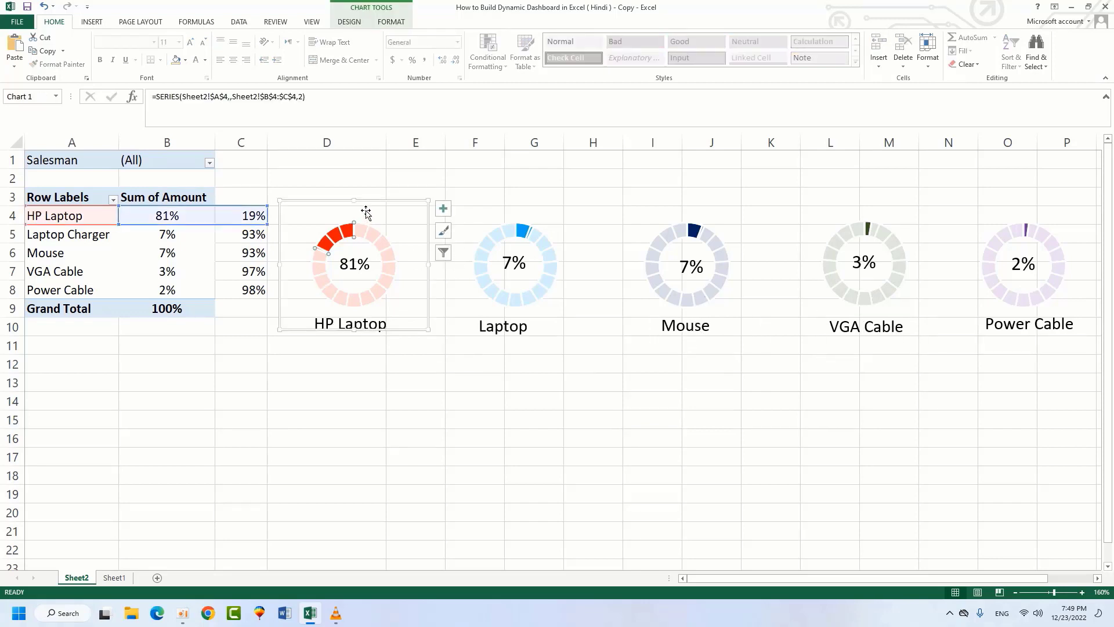
Step: Enlarge all five doughnut charts upward to a matching larger size
{"action": "left_click_drag", "start_coordinate": [427, 199], "coordinate": [454, 167]}
{"action": "left_click_drag", "start_coordinate": [593, 200], "coordinate": [606, 169]}
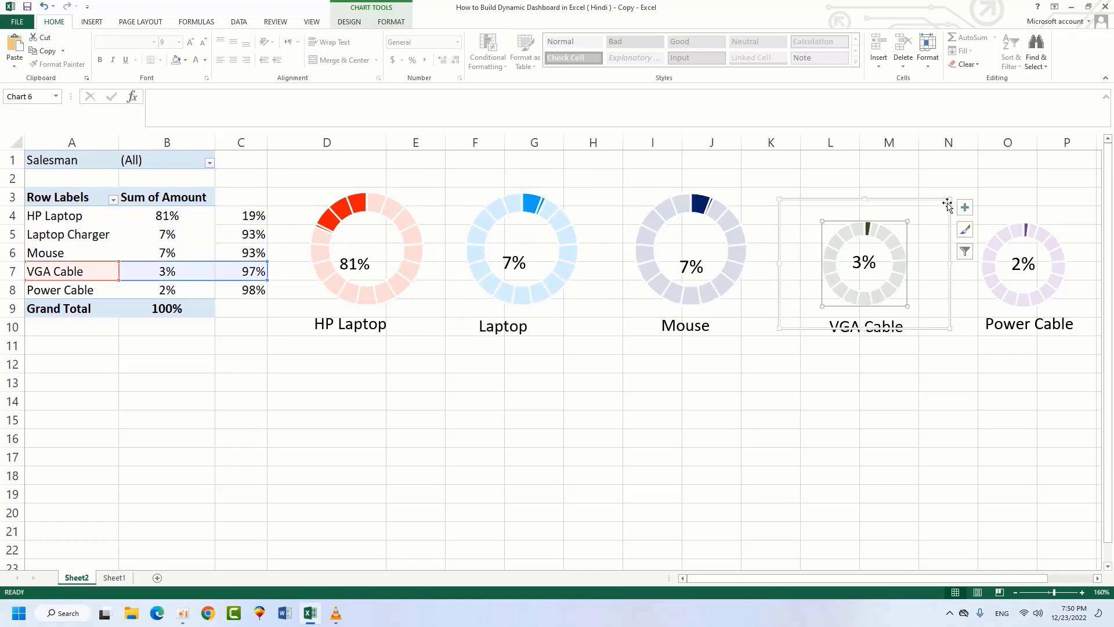
{"action": "left_click_drag", "start_coordinate": [949, 200], "coordinate": [949, 168]}
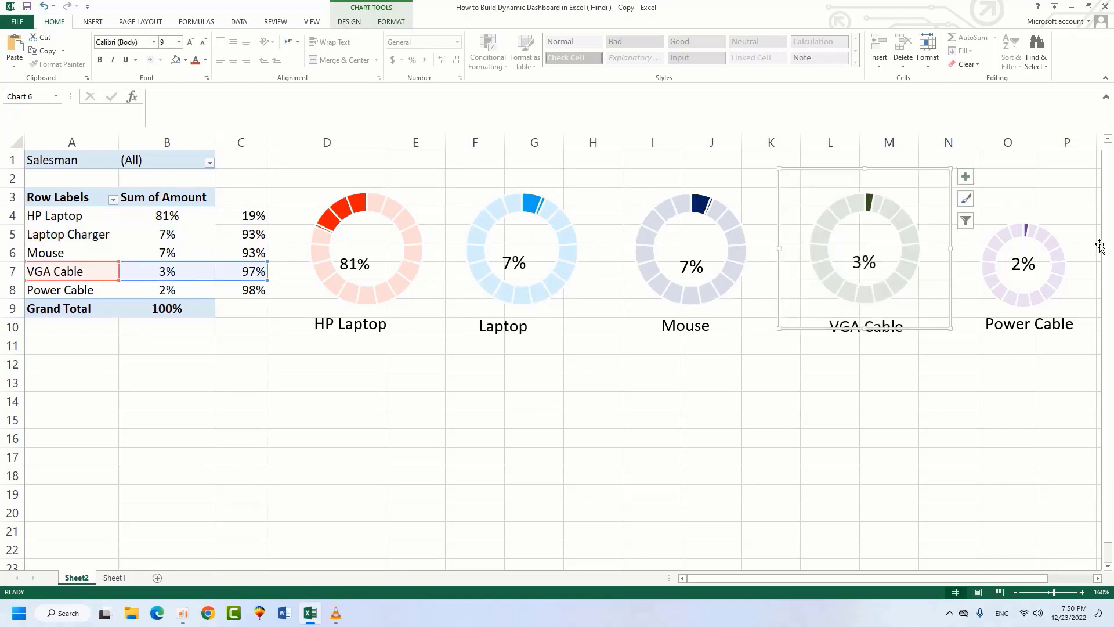
{"action": "left_click", "coordinate": [1073, 250]}
{"action": "left_click_drag", "start_coordinate": [1023, 200], "coordinate": [1023, 171]}
{"action": "left_click", "coordinate": [968, 445]}
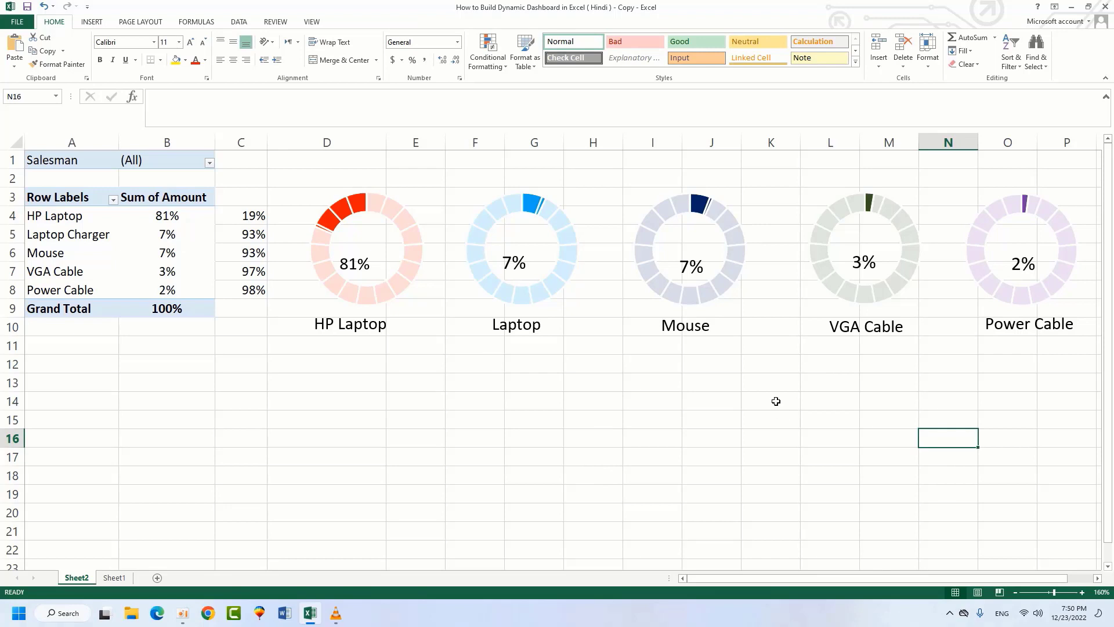
Step: Center the five percentage labels inside the enlarged doughnuts and shift the HP Laptop name to the middle under the red one
{"action": "left_click_drag", "start_coordinate": [699, 263], "coordinate": [694, 246]}
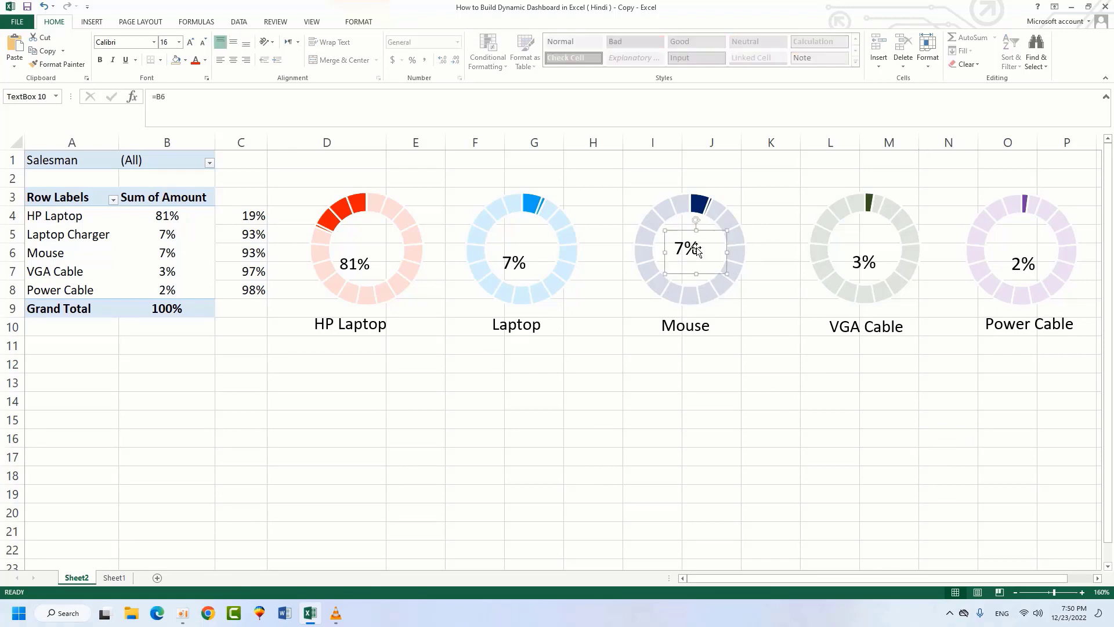
{"action": "left_click_drag", "start_coordinate": [871, 264], "coordinate": [867, 245]}
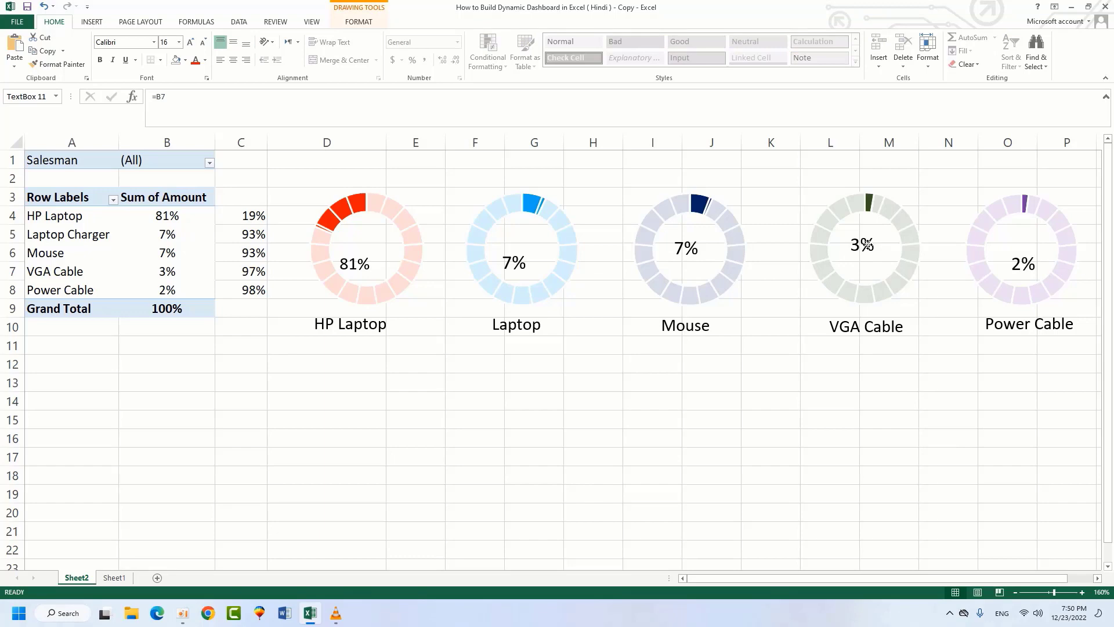
{"action": "left_click", "coordinate": [528, 254]}
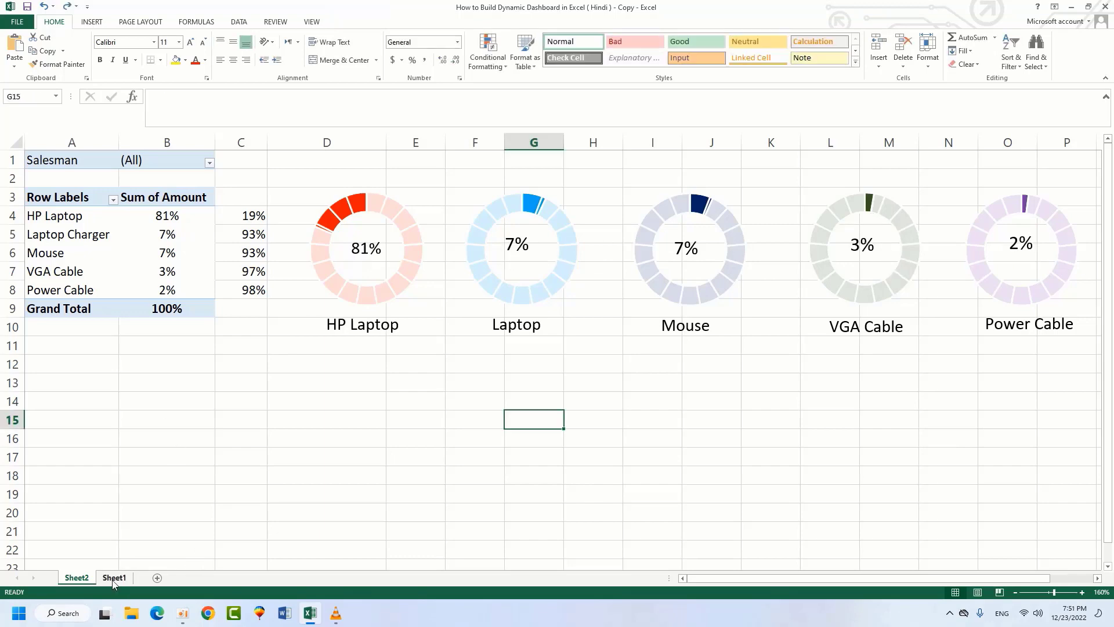
Step: Open Sheet1 and set the Power Cable quantity in E2 to 500
{"action": "left_click", "coordinate": [114, 577]}
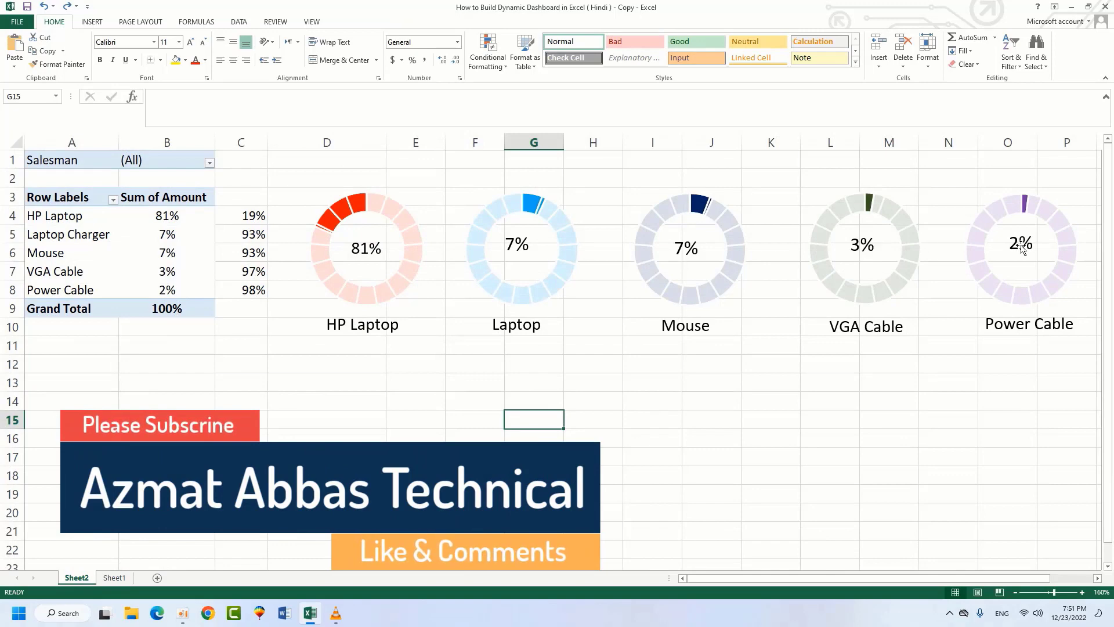
{"action": "left_click", "coordinate": [116, 578]}
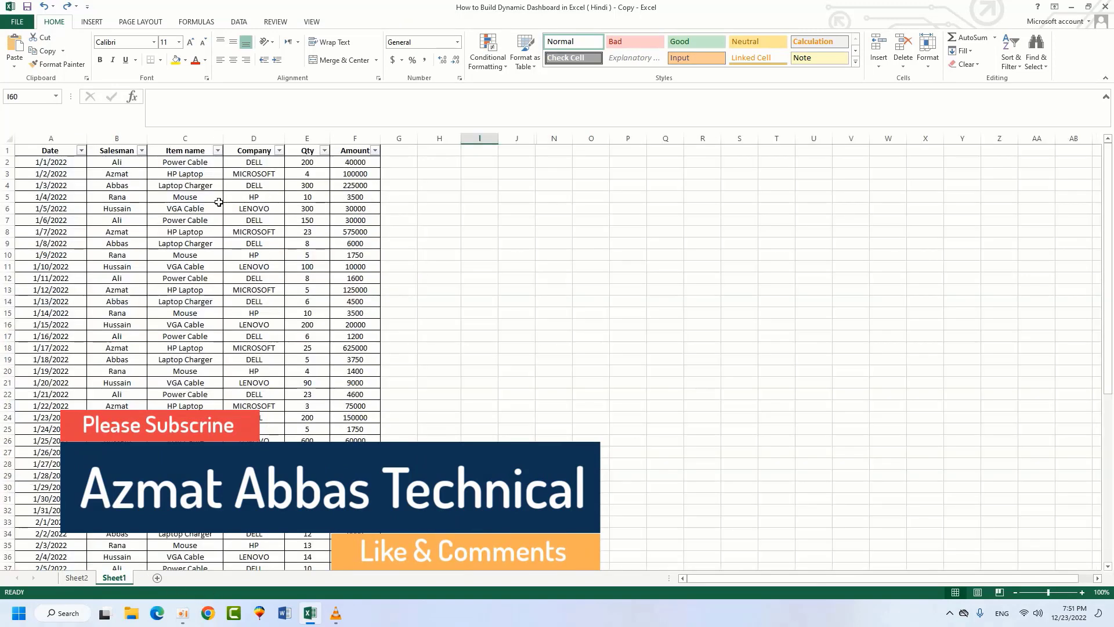
{"action": "left_click", "coordinate": [308, 164]}
{"action": "type", "text": "500"}
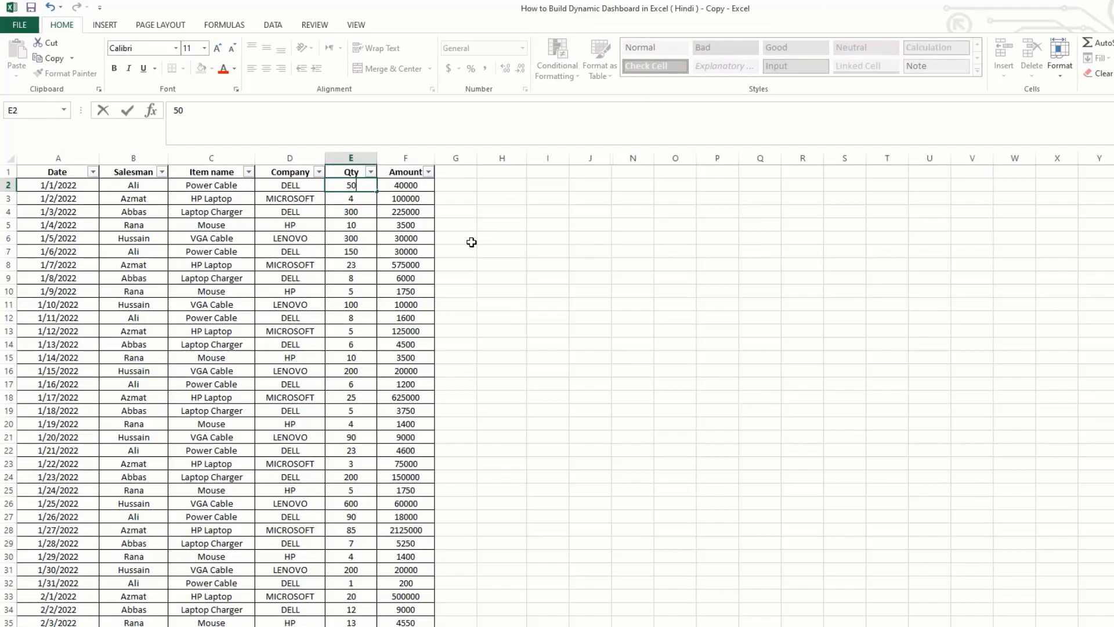
{"action": "key", "text": "Return"}
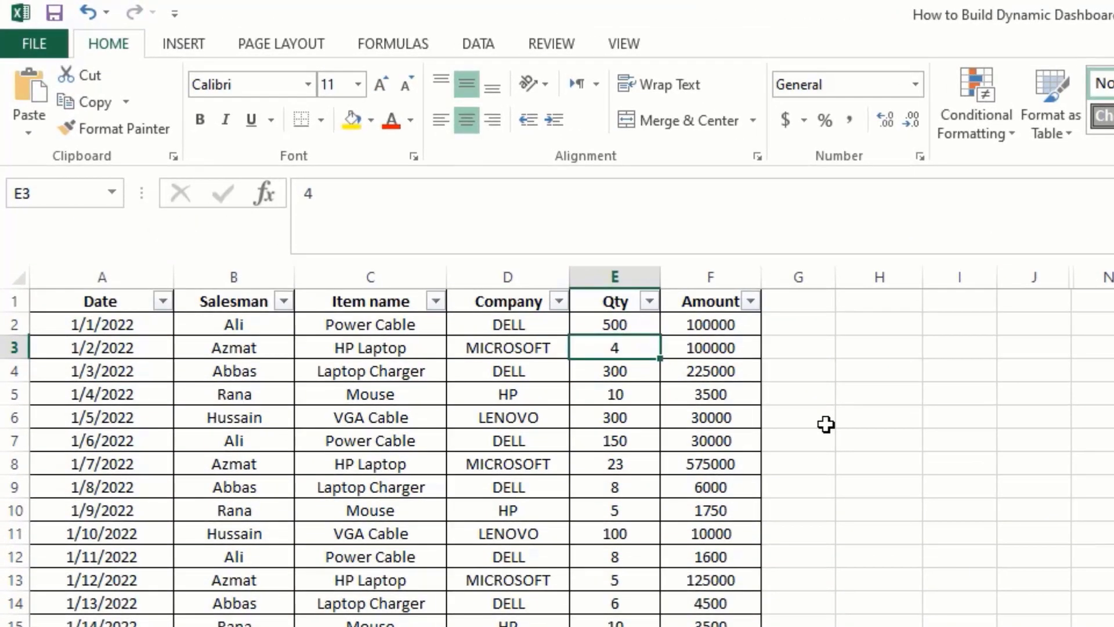
Step: Set the Power Cable quantities in E7 and E12 to 500
{"action": "left_click", "coordinate": [625, 432]}
{"action": "type", "text": "500"}
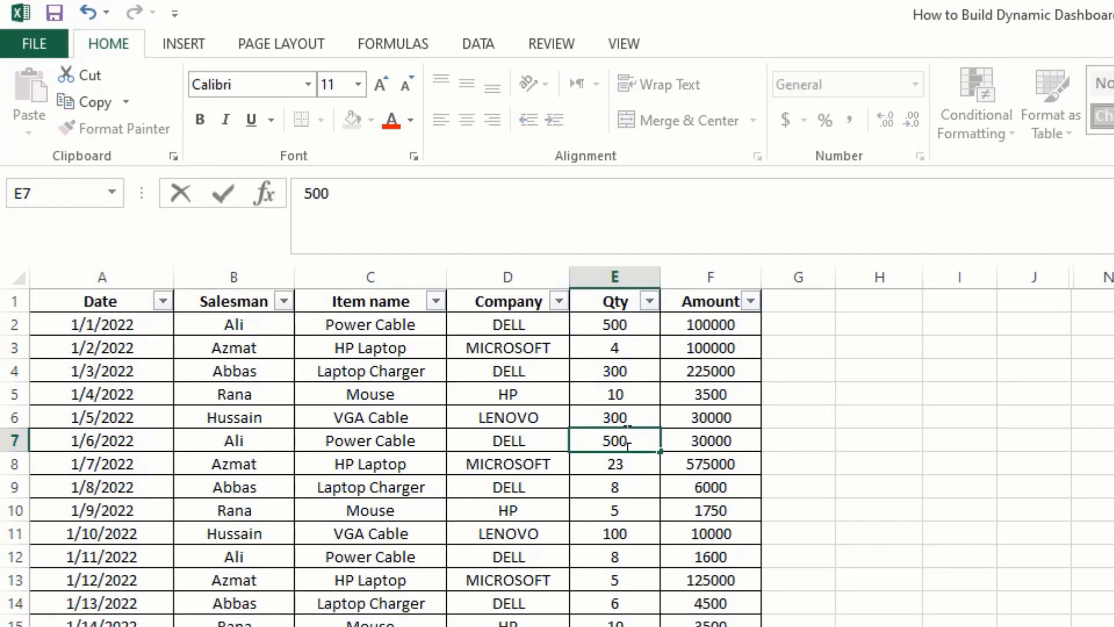
{"action": "key", "text": "Return"}
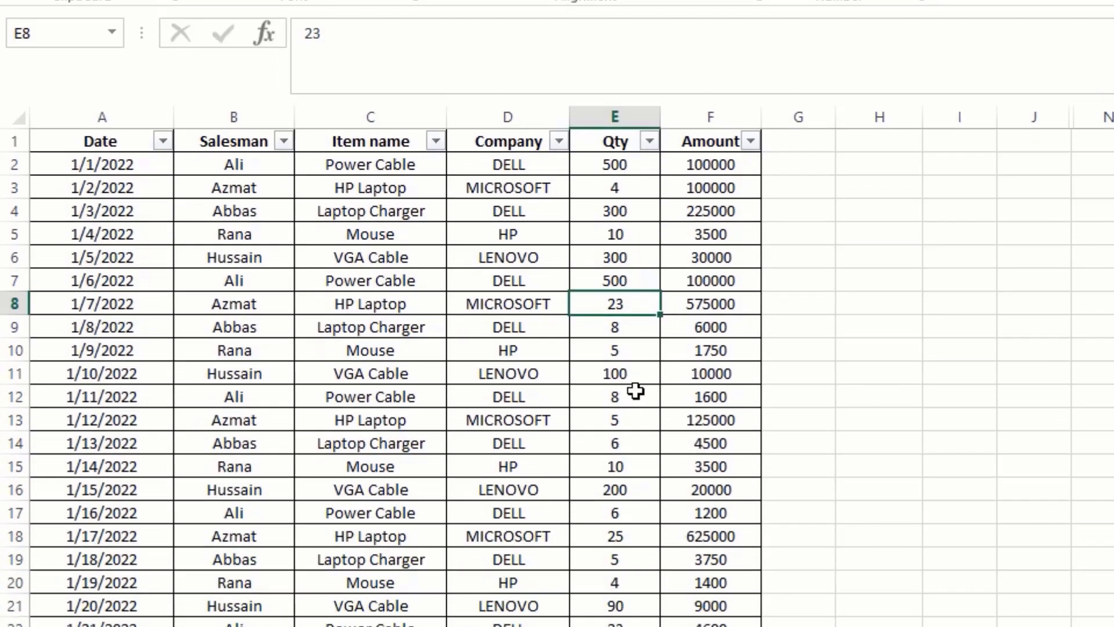
{"action": "left_click", "coordinate": [633, 556]}
{"action": "type", "text": "500"}
{"action": "key", "text": "Return"}
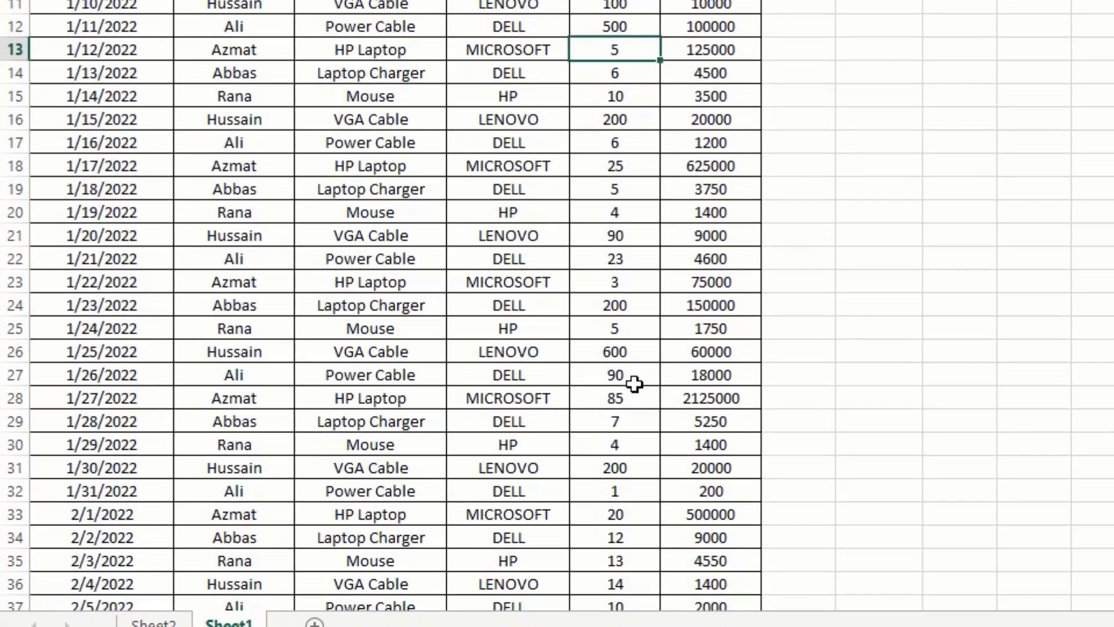
Step: Set the Power Cable quantity for 1/26/2022 in E27 to 250
{"action": "left_click", "coordinate": [633, 376]}
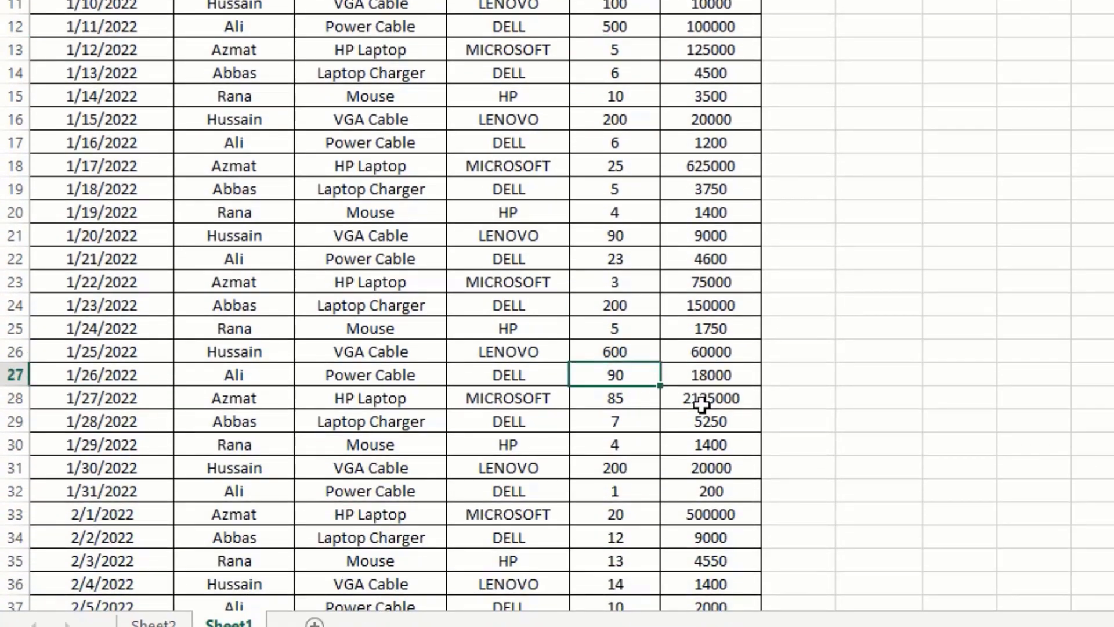
{"action": "type", "text": "250"}
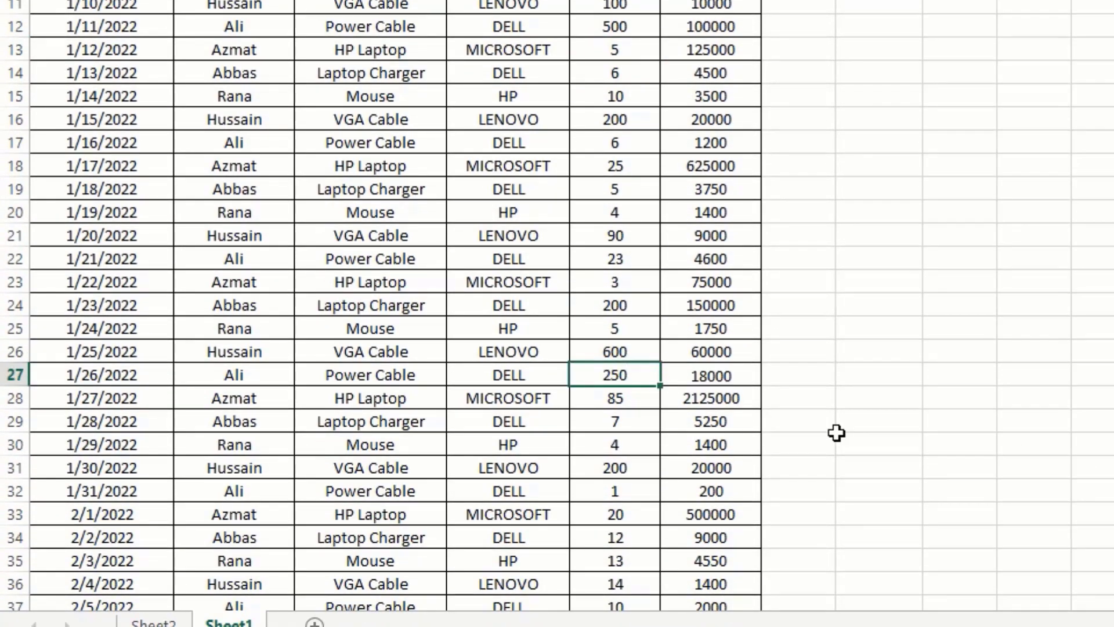
{"action": "key", "text": "Return"}
Step: Set the Power Cable quantity for 2/15/2022 in E47 to 250
{"action": "scroll", "coordinate": [836, 432], "scroll_direction": "down", "scroll_amount": 7}
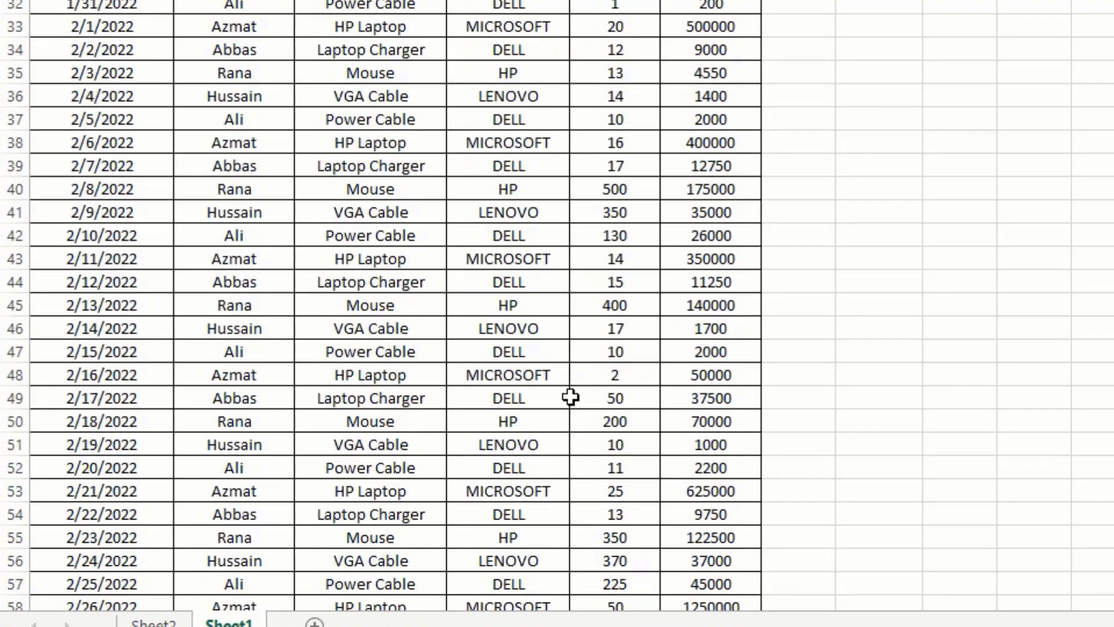
{"action": "left_click", "coordinate": [627, 351]}
{"action": "type", "text": "25"}
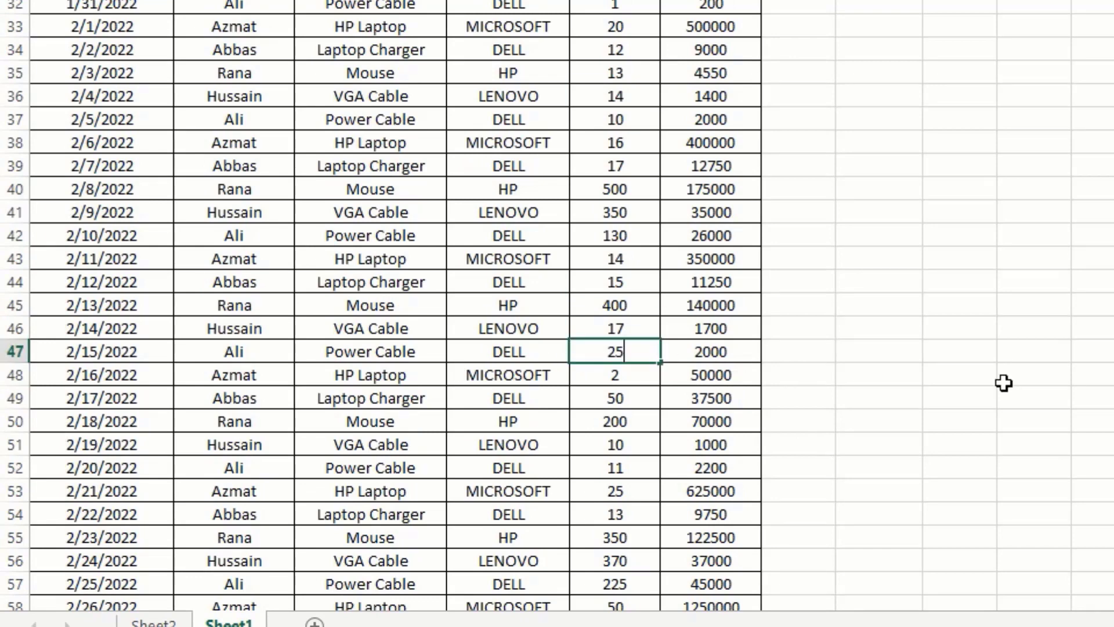
{"action": "type", "text": "0"}
{"action": "key", "text": "Return"}
Step: Set the Power Cable quantity for 2/25/2022 in E57 to 500
{"action": "scroll", "coordinate": [1004, 383], "scroll_direction": "down", "scroll_amount": 4}
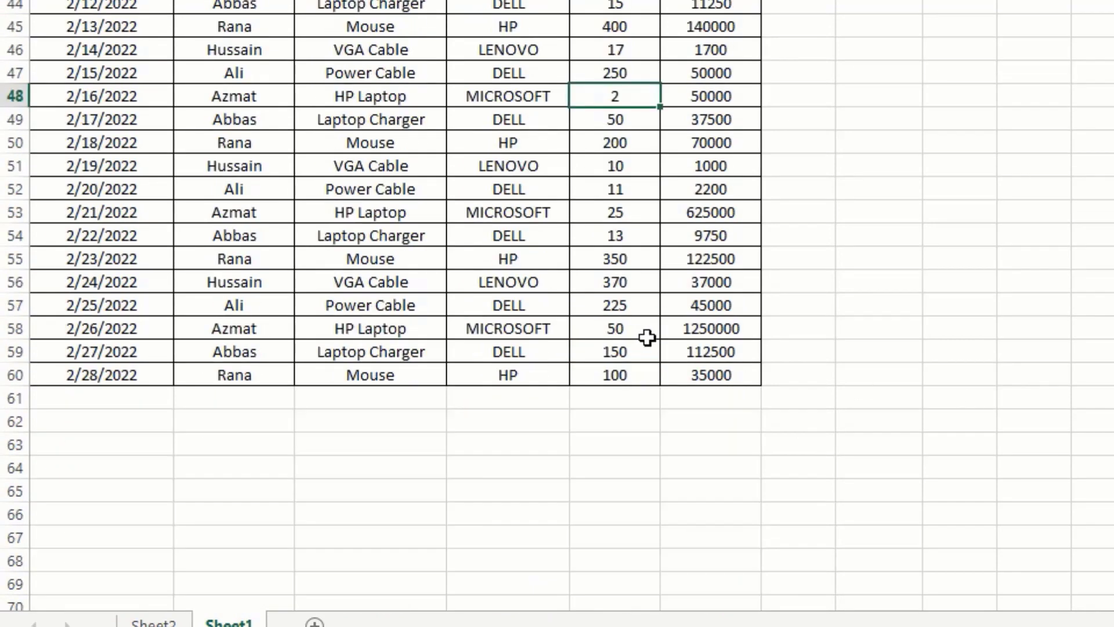
{"action": "left_click", "coordinate": [615, 302]}
{"action": "type", "text": "500"}
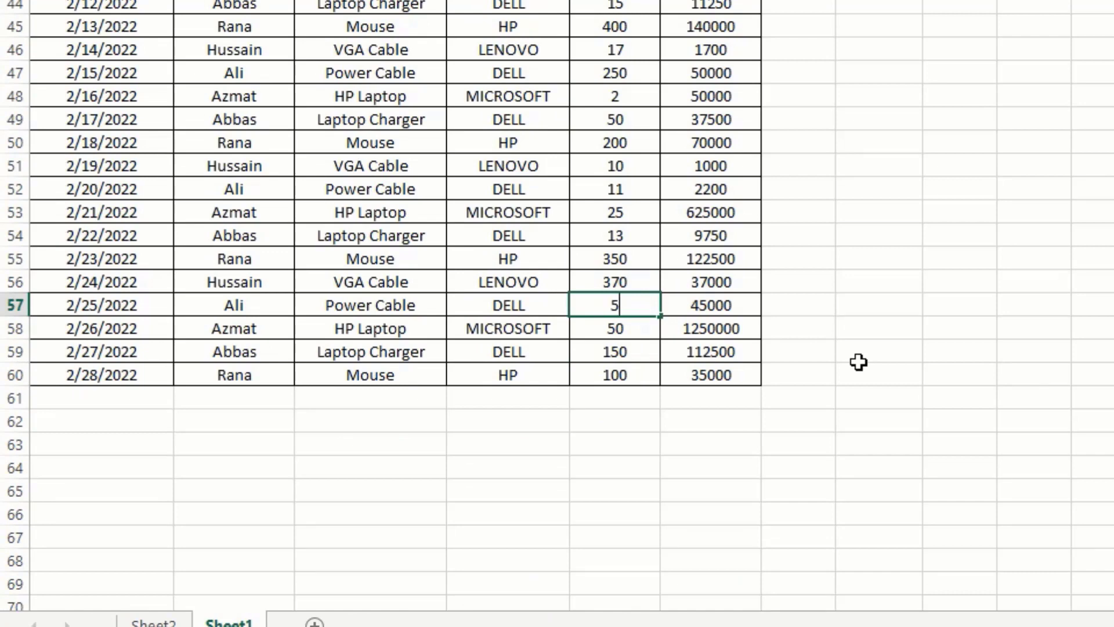
{"action": "key", "text": "Return"}
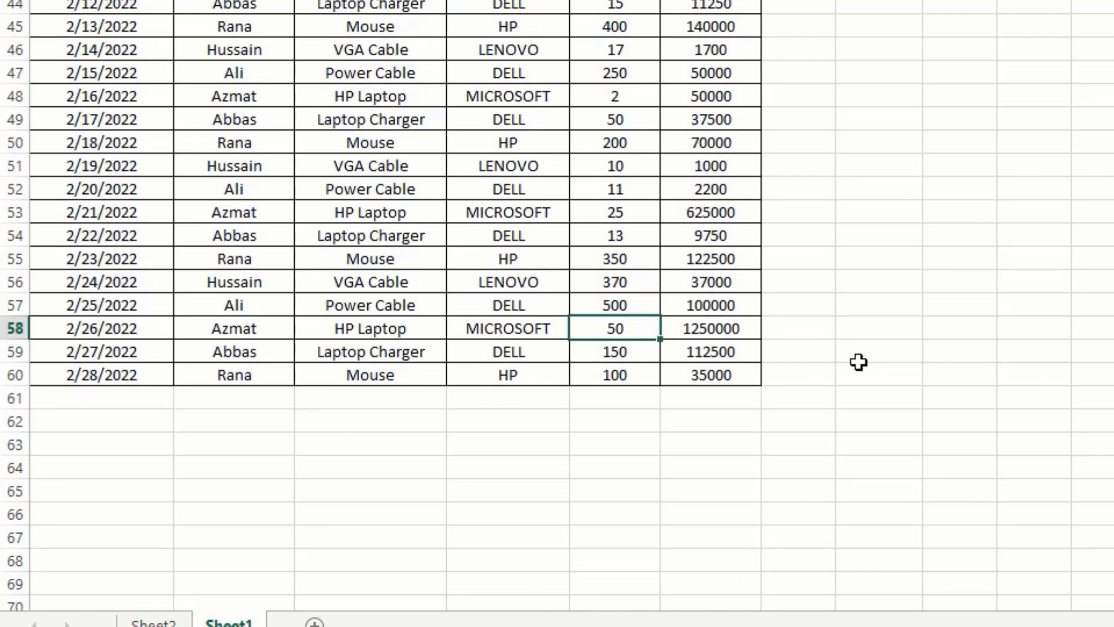
{"action": "left_click", "coordinate": [859, 362]}
Step: Return to Sheet2 and refresh all pivot table data so the doughnut charts use the changed quantities
{"action": "scroll", "coordinate": [817, 350], "scroll_direction": "up", "scroll_amount": 9}
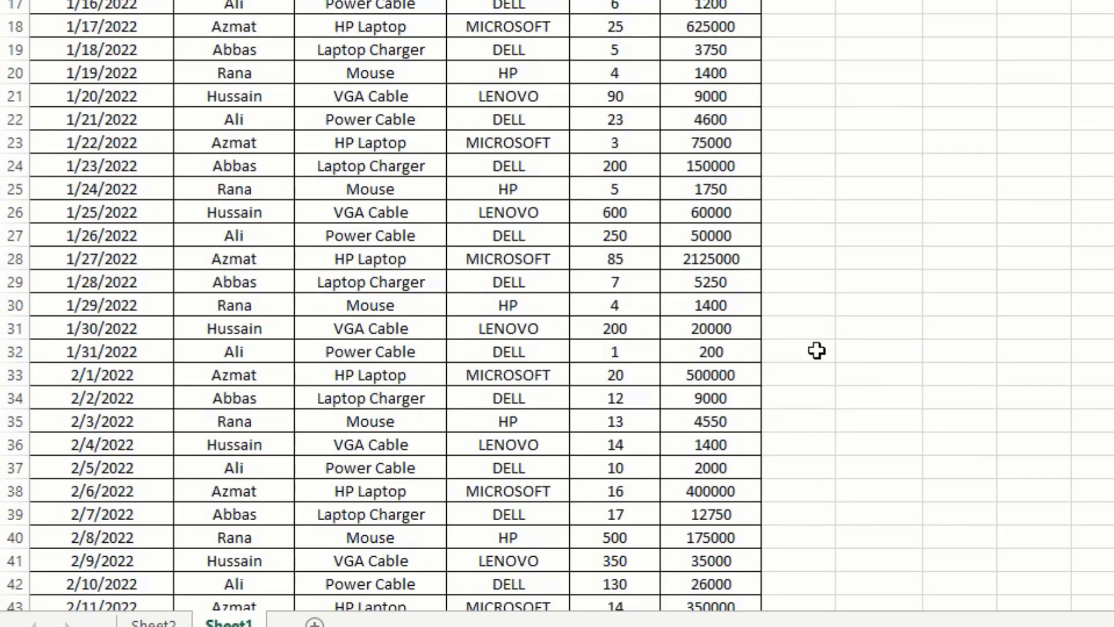
{"action": "left_click", "coordinate": [153, 624]}
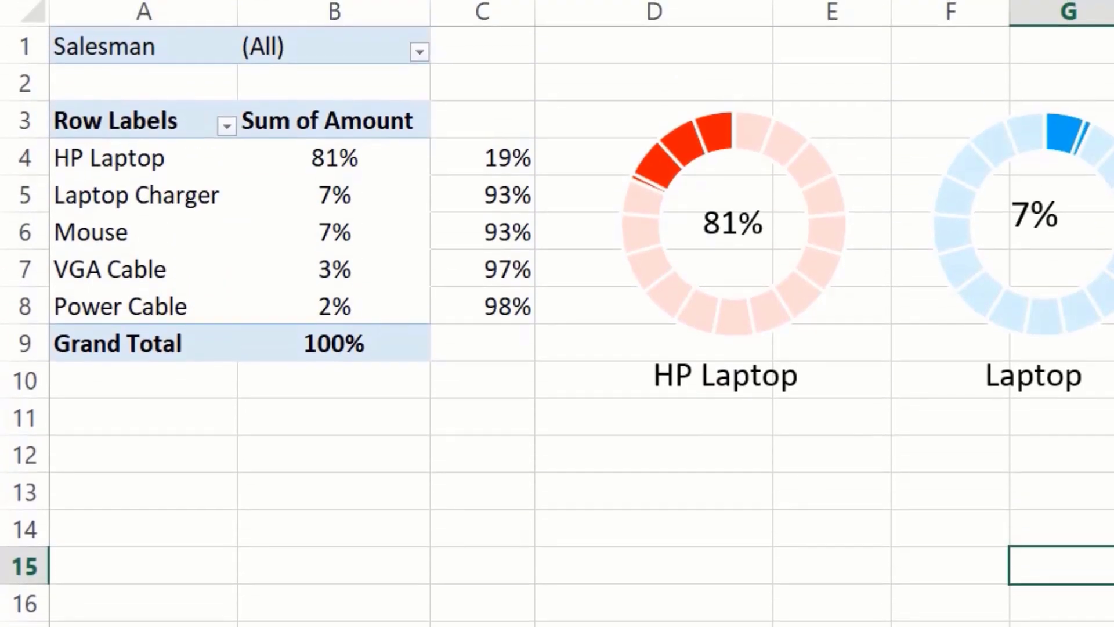
{"action": "left_click", "coordinate": [1108, 621]}
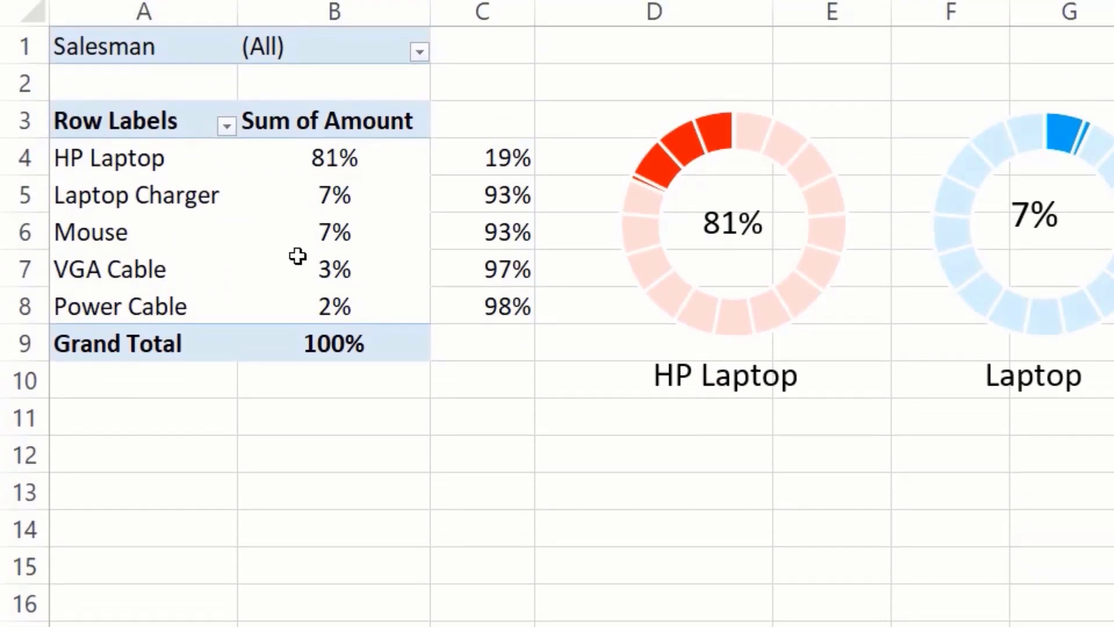
{"action": "left_click", "coordinate": [174, 236]}
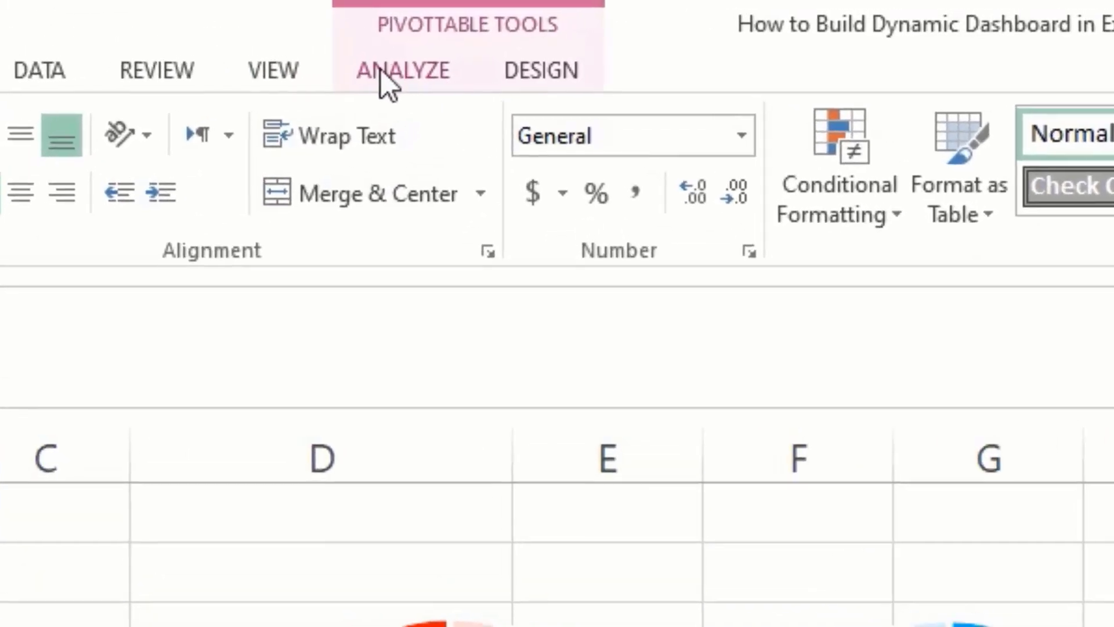
{"action": "left_click", "coordinate": [382, 70]}
{"action": "left_click", "coordinate": [612, 215]}
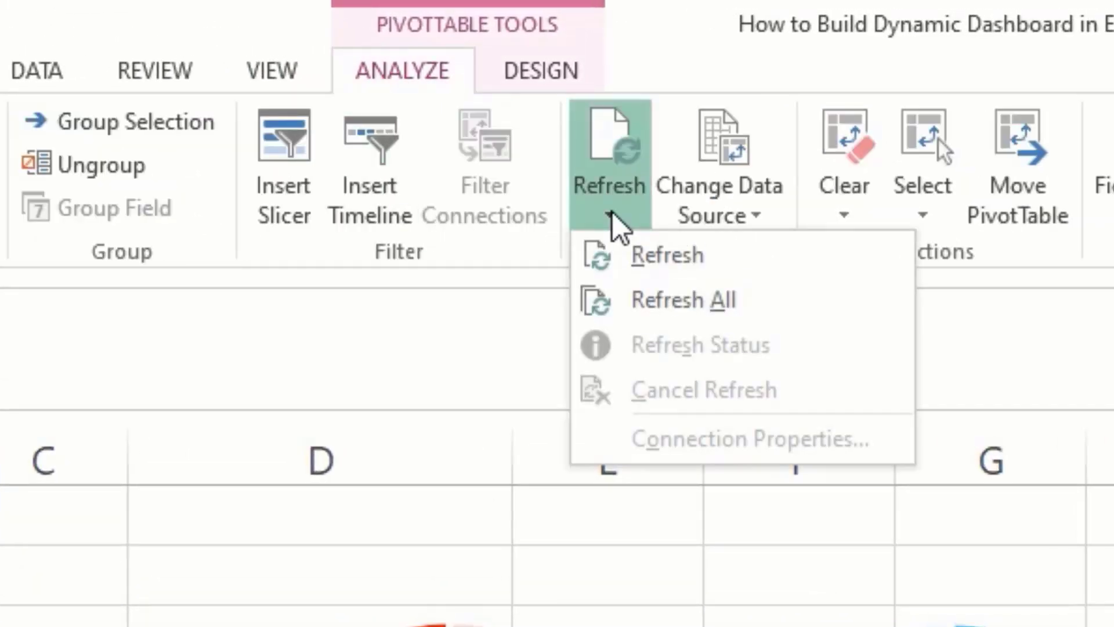
{"action": "left_click", "coordinate": [667, 301]}
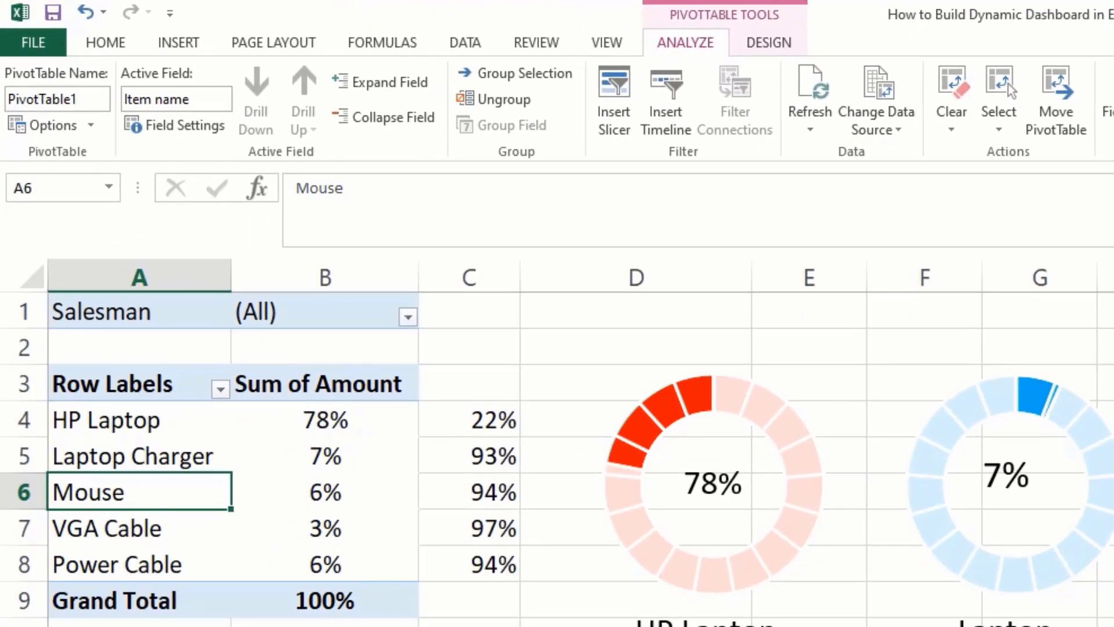
{"action": "left_click", "coordinate": [1111, 624]}
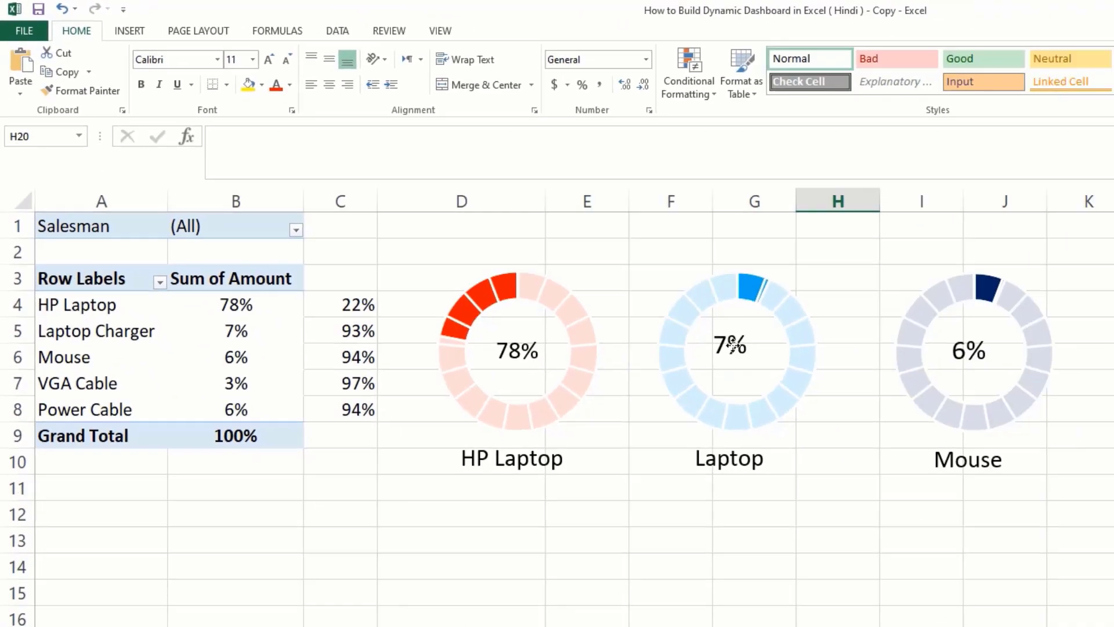
{"action": "left_click", "coordinate": [732, 345]}
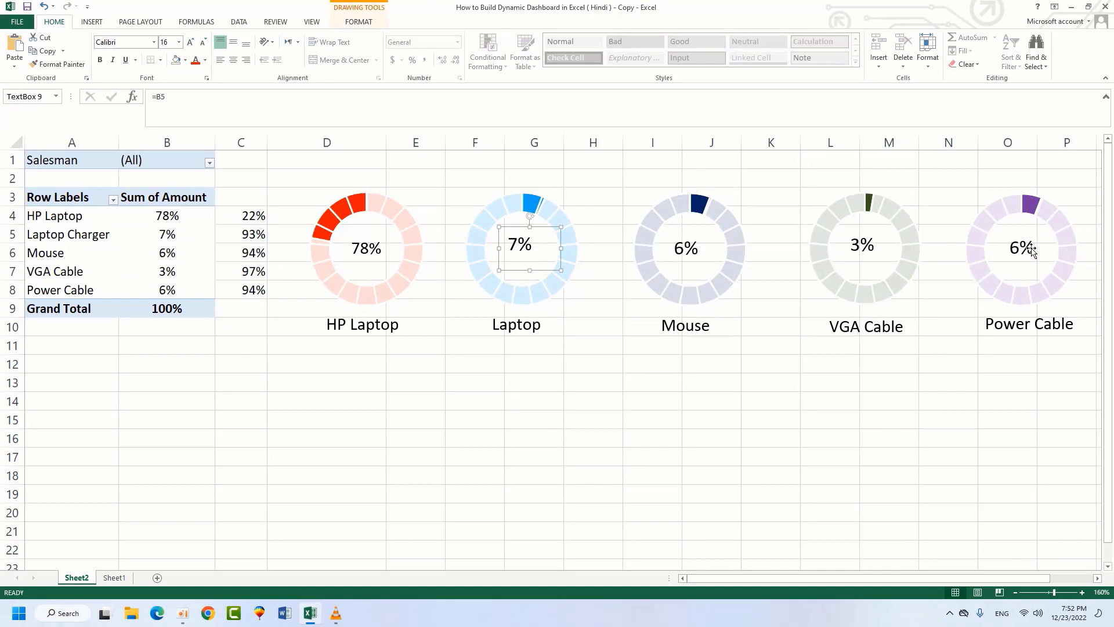
{"action": "left_click", "coordinate": [1032, 251]}
{"action": "left_click", "coordinate": [845, 457]}
Step: Make the Laptop, Mouse, VGA Cable and Power Cable names under the doughnuts bold
{"action": "left_click", "coordinate": [522, 331]}
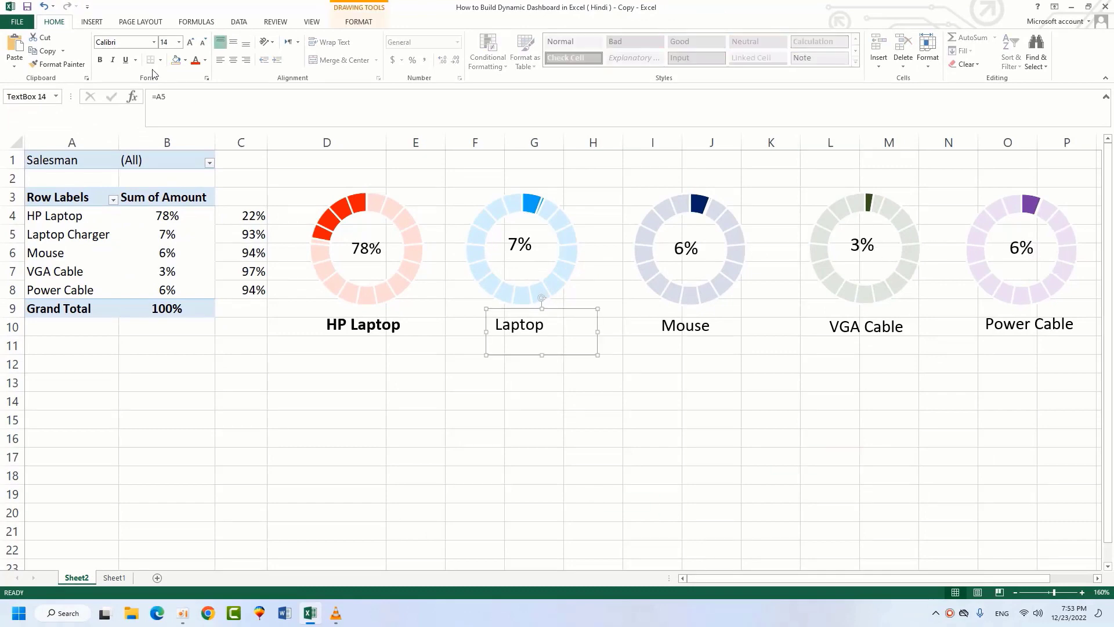
{"action": "left_click", "coordinate": [99, 60]}
{"action": "left_click", "coordinate": [682, 330]}
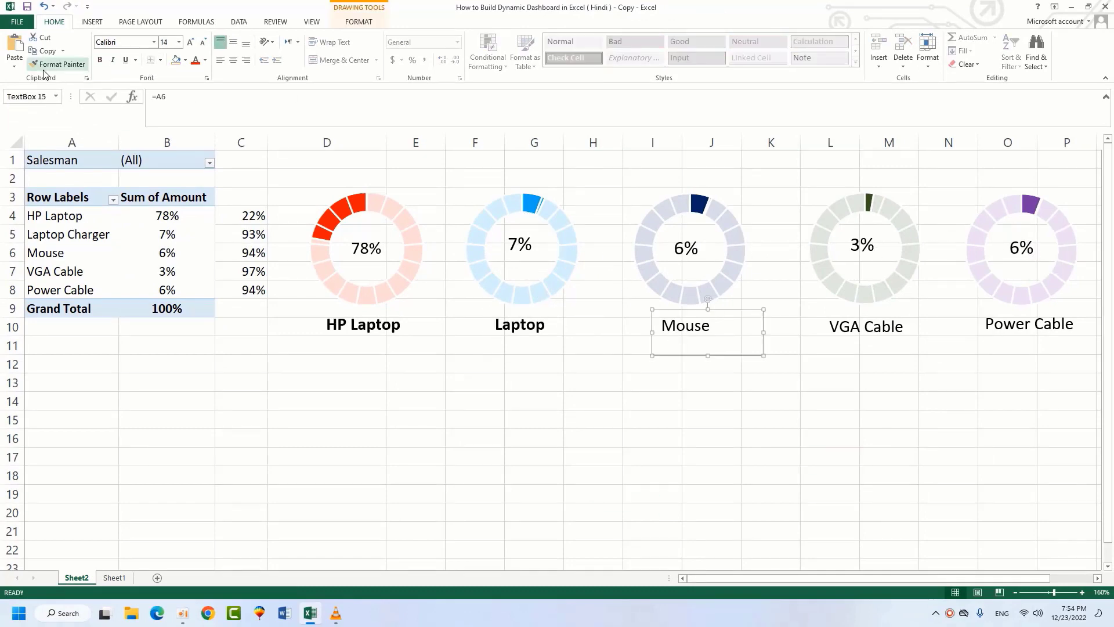
{"action": "left_click", "coordinate": [99, 60]}
{"action": "left_click", "coordinate": [865, 327]}
{"action": "left_click", "coordinate": [989, 324]}
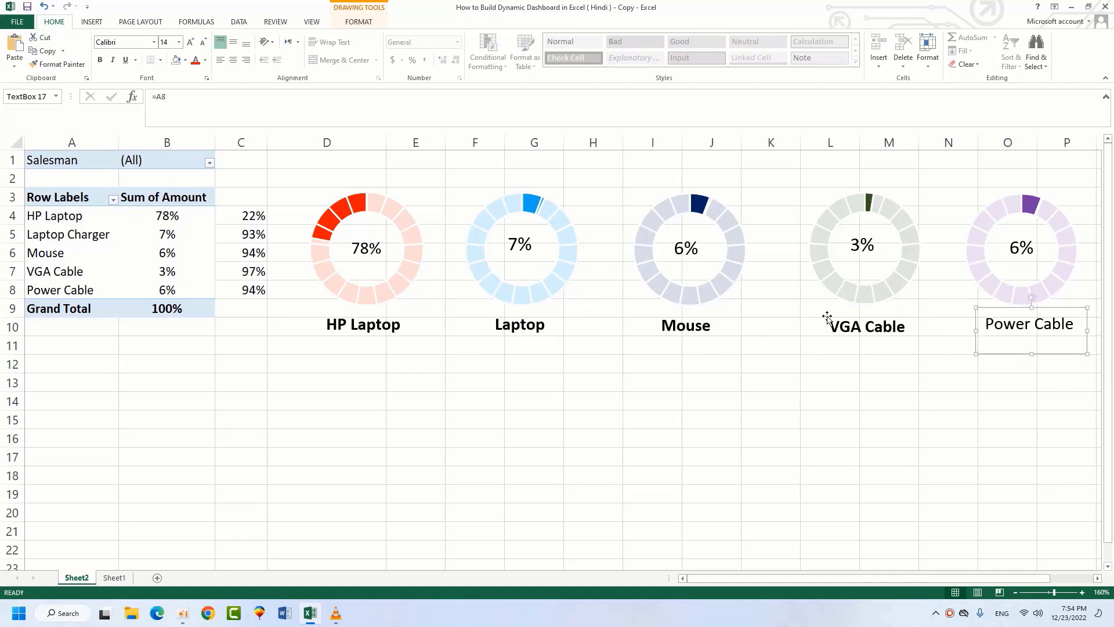
{"action": "left_click", "coordinate": [102, 61]}
Step: Make the percentage labels inside all five doughnuts bold
{"action": "left_click", "coordinate": [355, 251]}
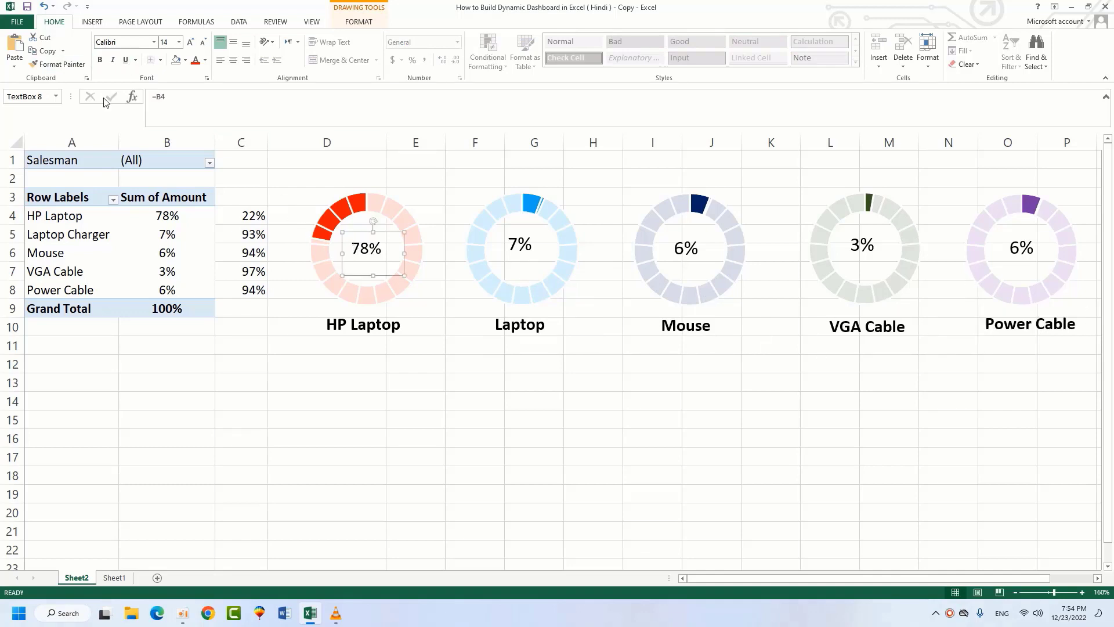
{"action": "left_click", "coordinate": [100, 61]}
{"action": "left_click", "coordinate": [501, 247]}
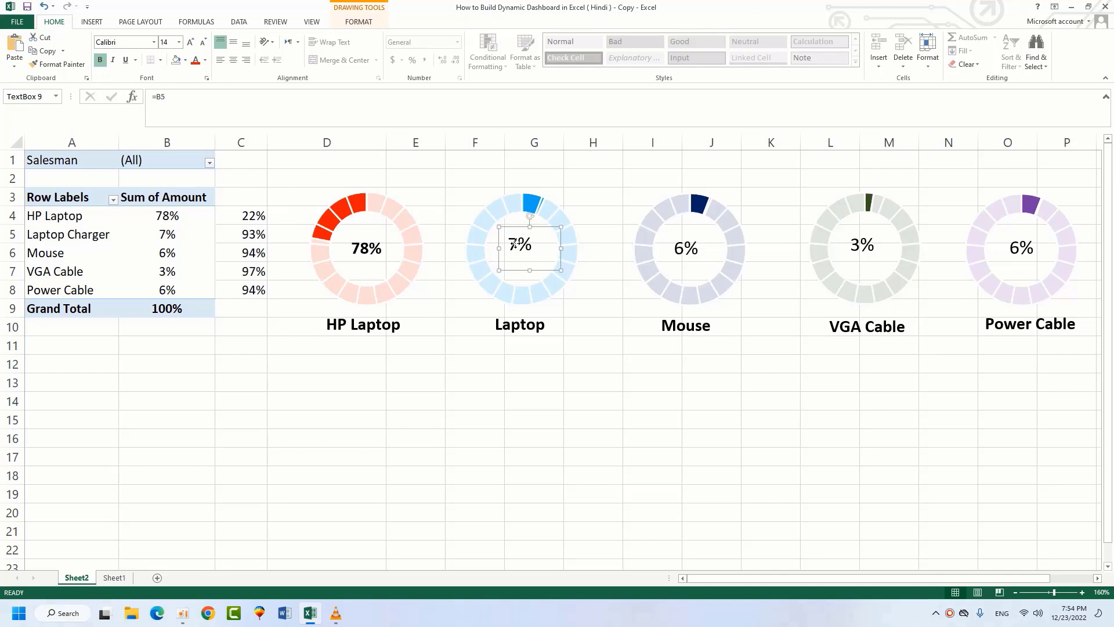
{"action": "left_click", "coordinate": [100, 60]}
{"action": "left_click", "coordinate": [670, 253]}
{"action": "key", "text": "ctrl+b"}
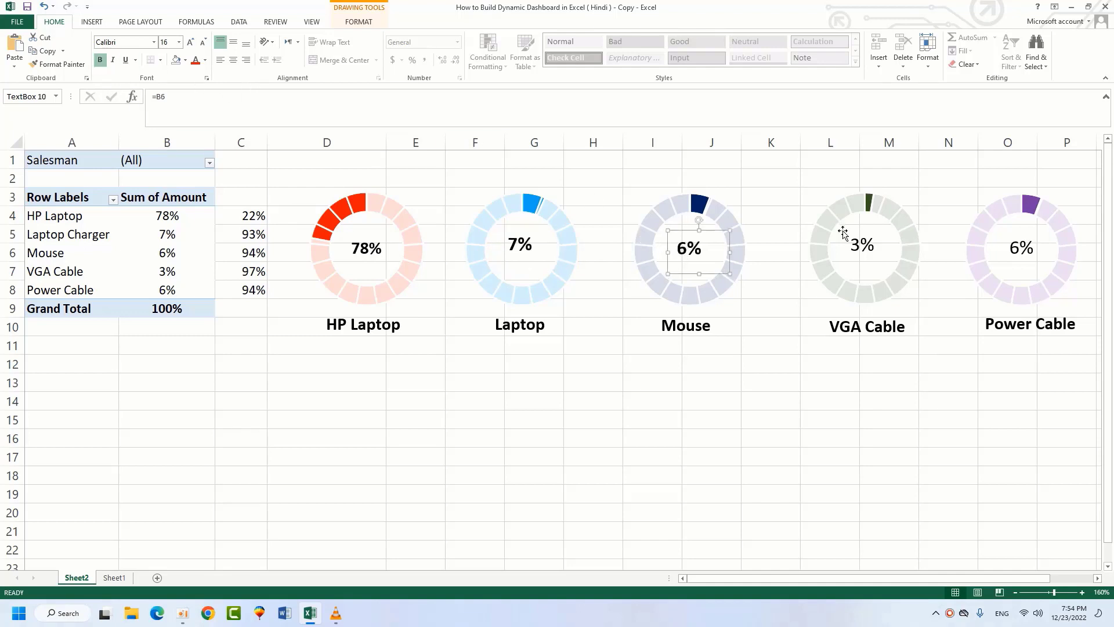
{"action": "left_click", "coordinate": [865, 248]}
{"action": "left_click", "coordinate": [101, 60]}
{"action": "left_click", "coordinate": [1019, 250]}
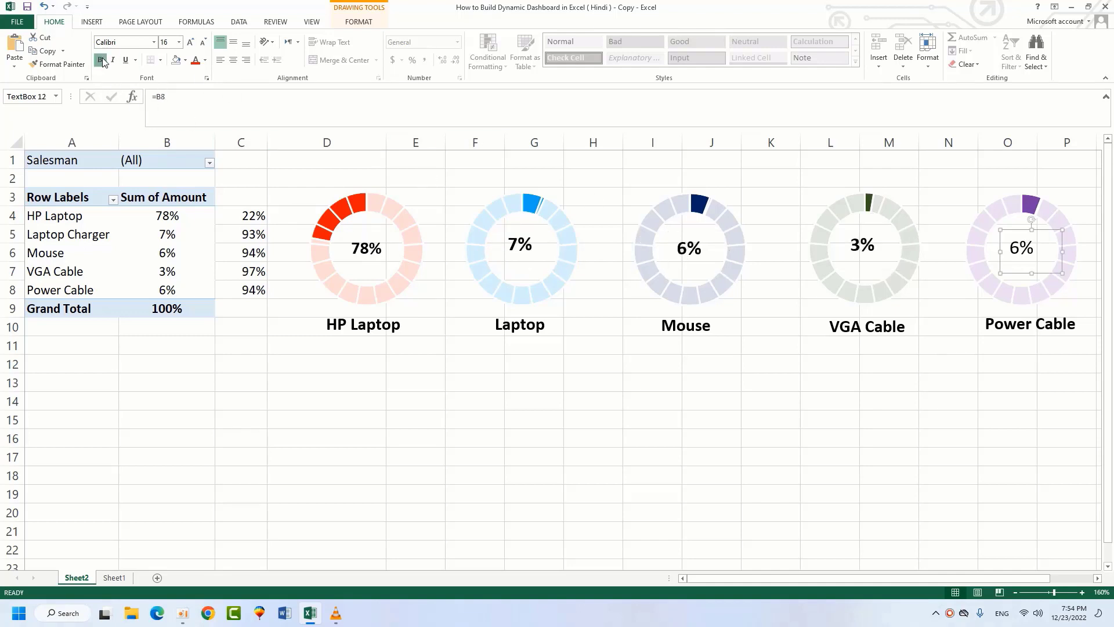
{"action": "left_click", "coordinate": [101, 61]}
Step: Color the HP Laptop name and percentage red, and the Laptop name and percentage light blue, to match their doughnuts
{"action": "left_click", "coordinate": [347, 320]}
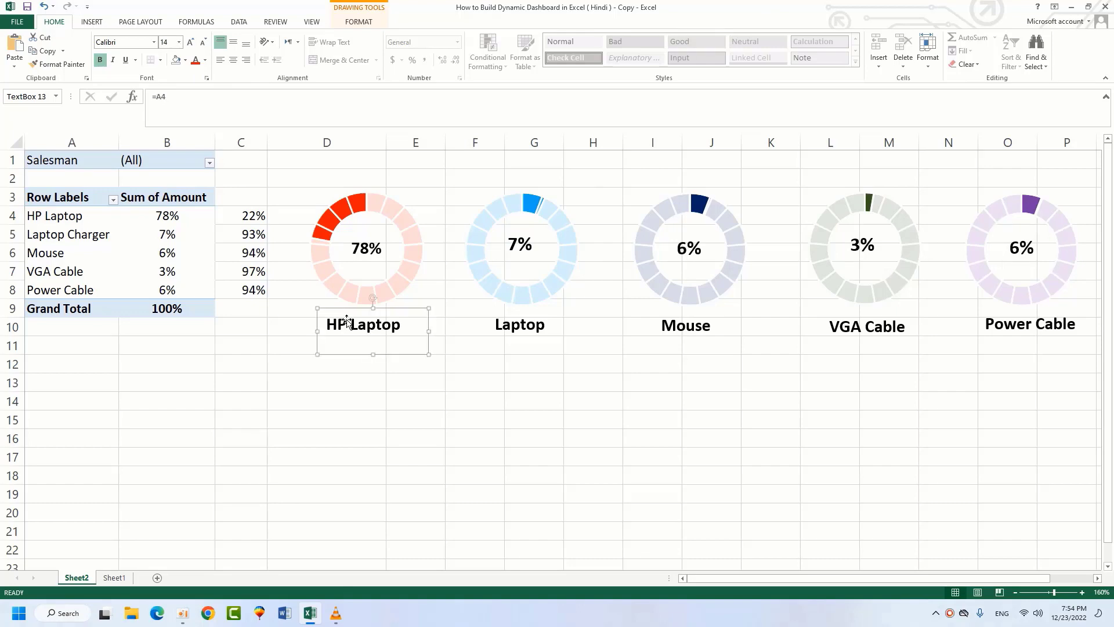
{"action": "left_click", "coordinate": [362, 255], "text": "shift"}
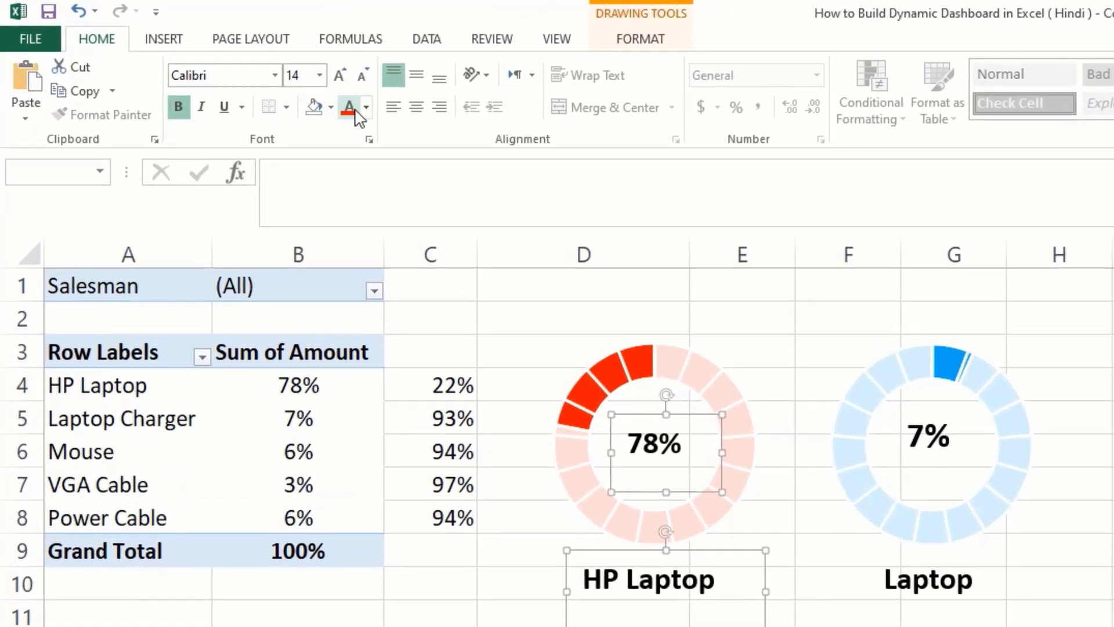
{"action": "left_click", "coordinate": [197, 61]}
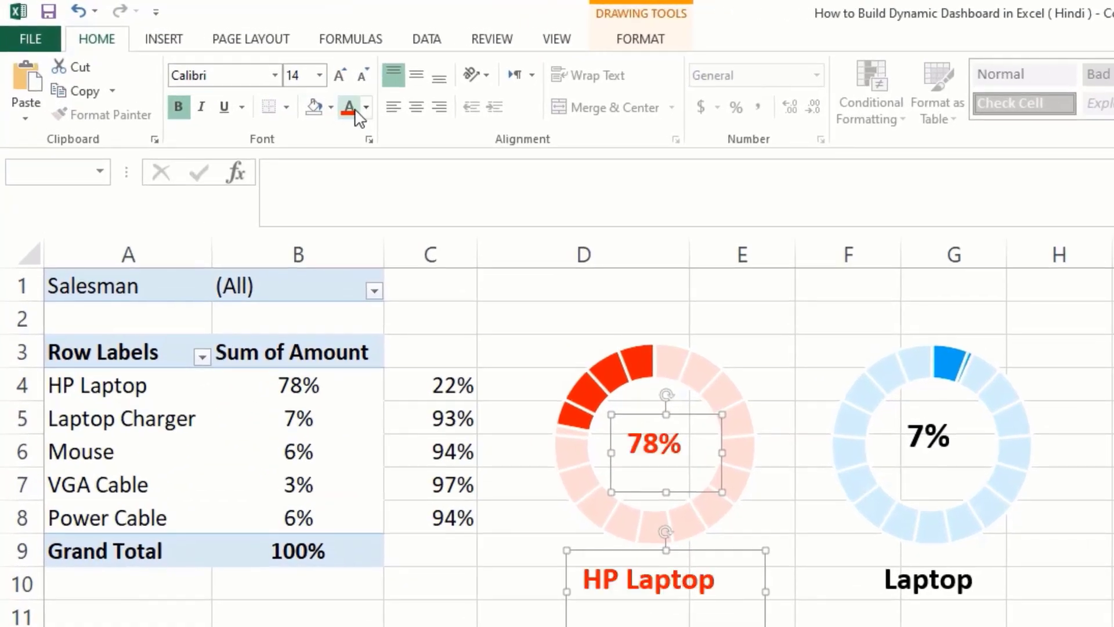
{"action": "left_click", "coordinate": [941, 446]}
{"action": "left_click", "coordinate": [939, 577], "text": "shift"}
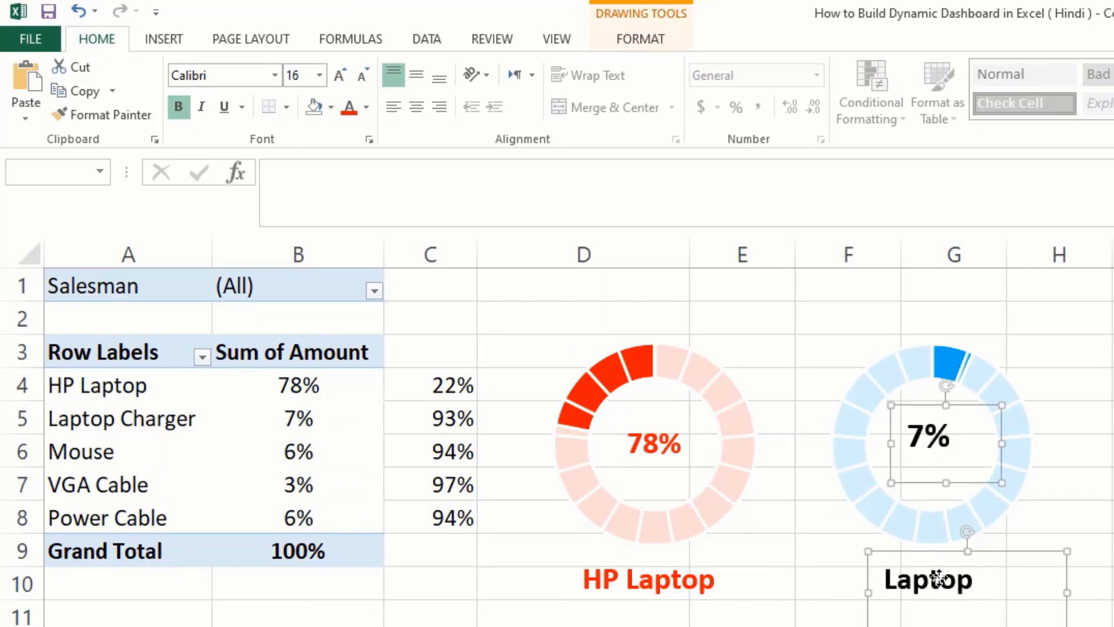
{"action": "left_click", "coordinate": [367, 107]}
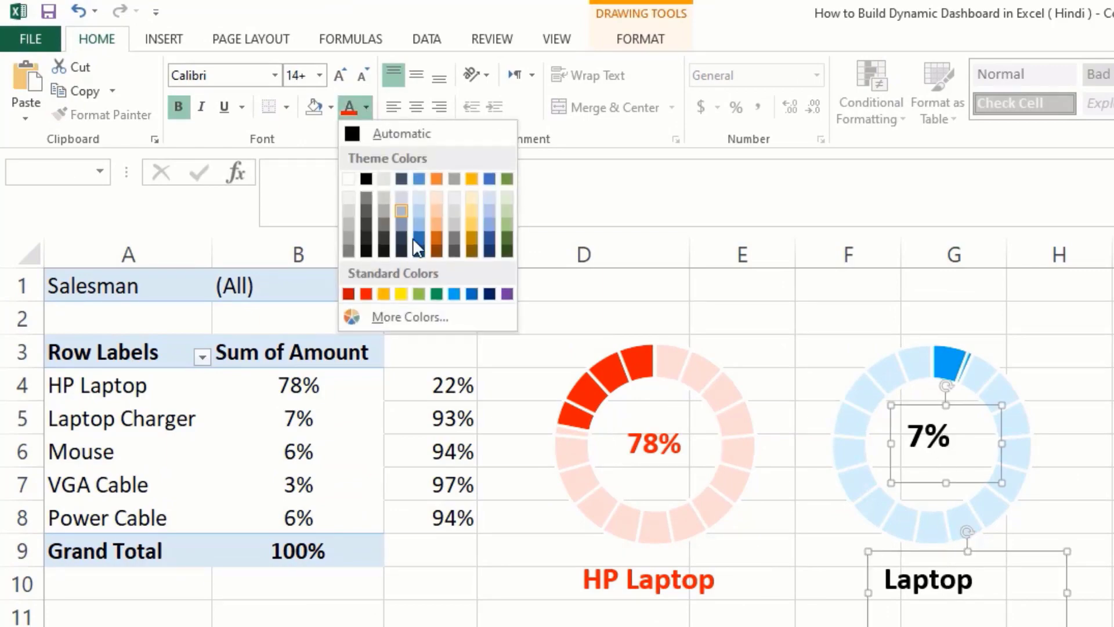
{"action": "left_click", "coordinate": [447, 290]}
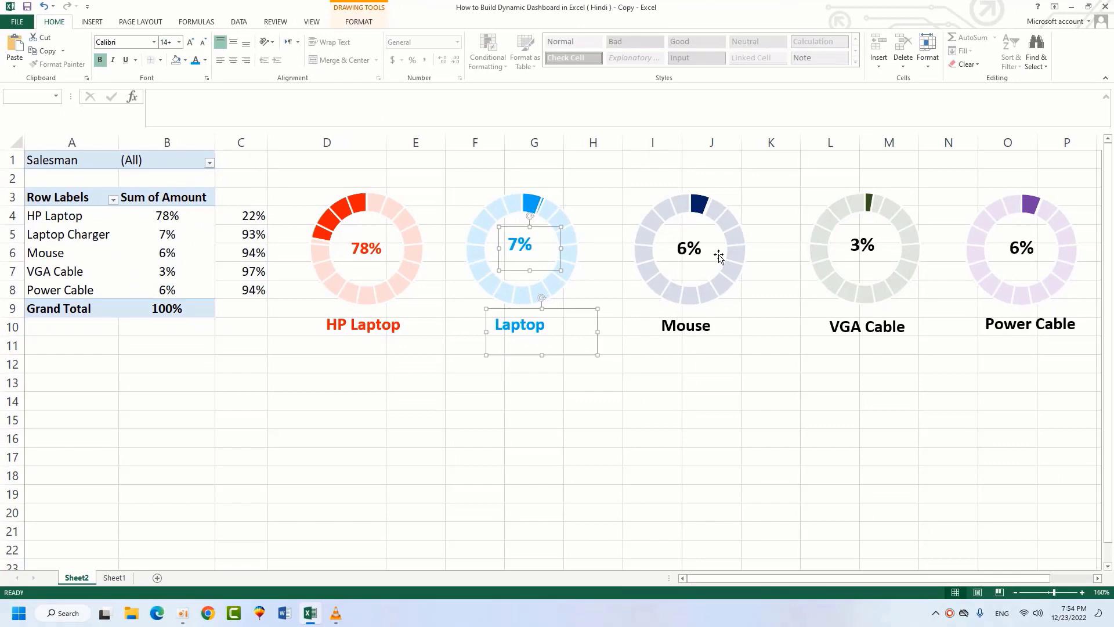
Step: Color the Mouse name and percentage dark blue, and the VGA Cable name and percentage dark green
{"action": "left_click", "coordinate": [692, 251]}
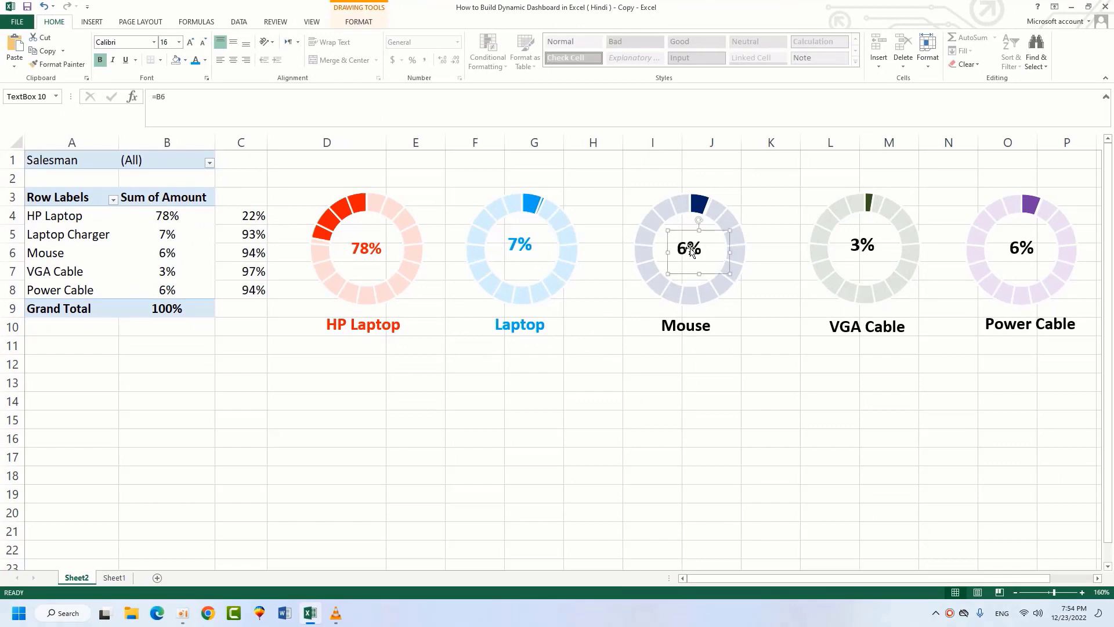
{"action": "left_click", "coordinate": [703, 326], "text": "shift"}
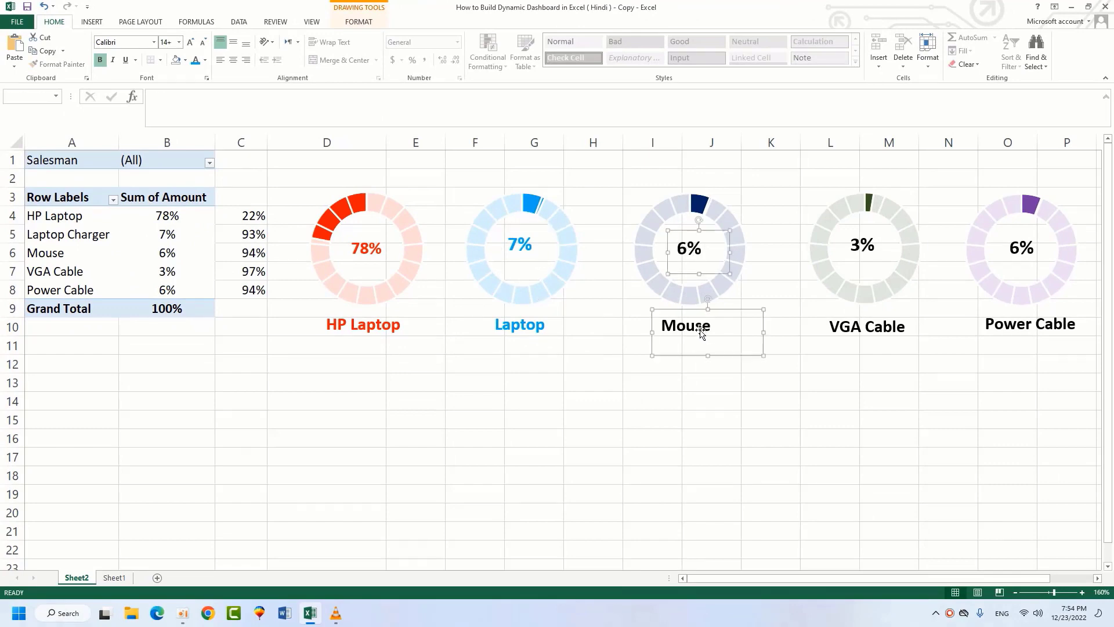
{"action": "left_click", "coordinate": [205, 59]}
{"action": "left_click", "coordinate": [271, 156]}
{"action": "left_click", "coordinate": [869, 245]}
{"action": "left_click", "coordinate": [867, 326], "text": "shift"}
{"action": "left_click", "coordinate": [205, 60]}
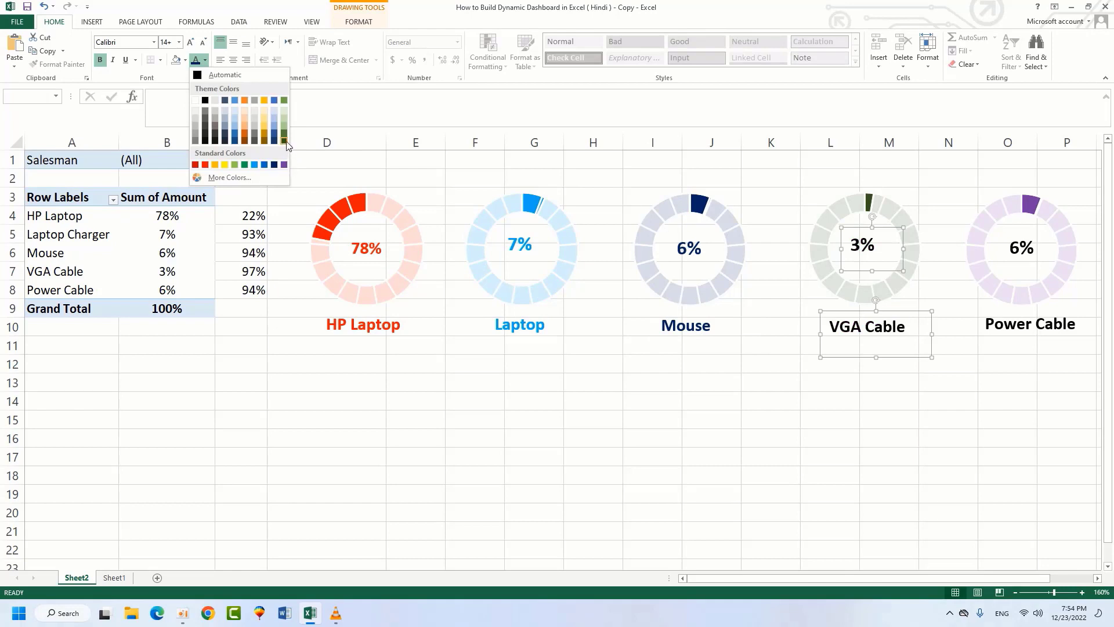
{"action": "left_click", "coordinate": [284, 141]}
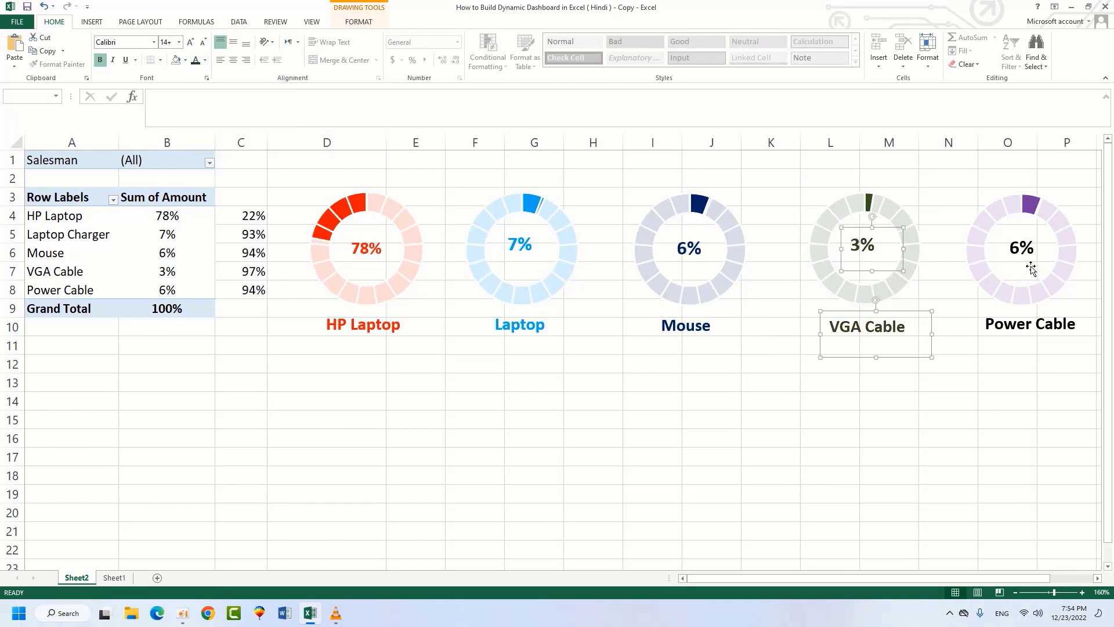
Step: Color the Power Cable name and percentage purple to match their doughnut
{"action": "left_click", "coordinate": [1027, 249]}
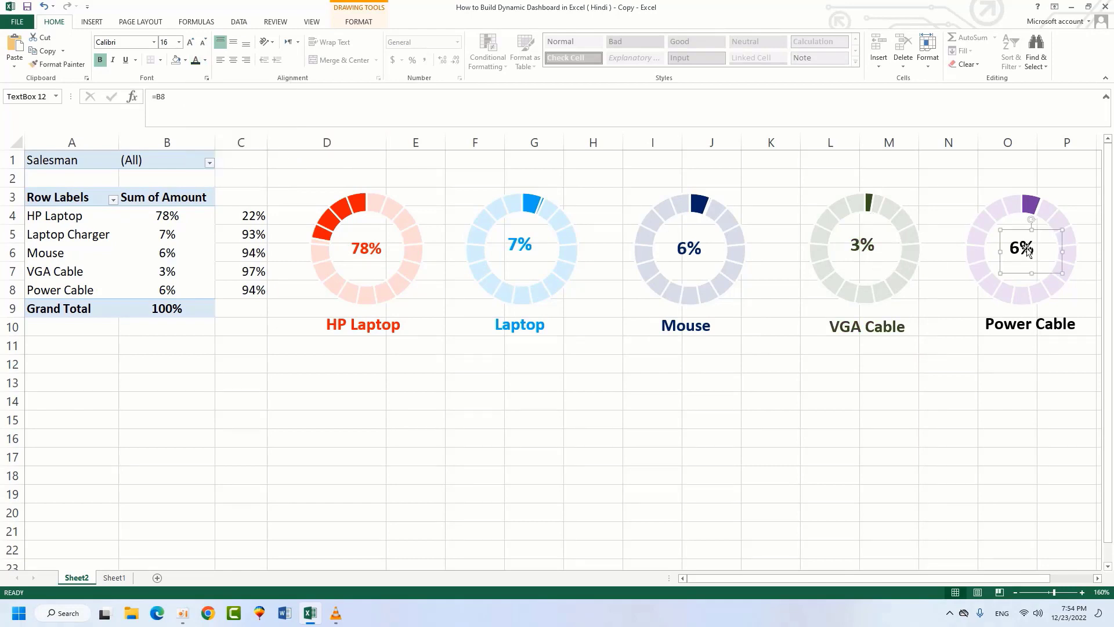
{"action": "left_click", "coordinate": [1027, 321], "text": "shift"}
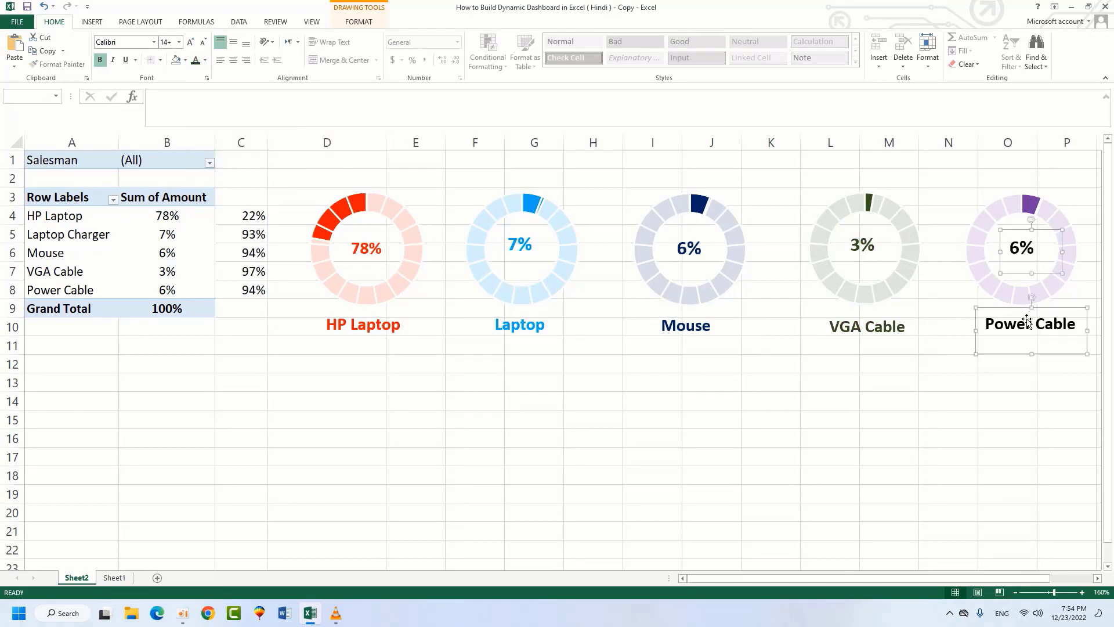
{"action": "left_click", "coordinate": [207, 64]}
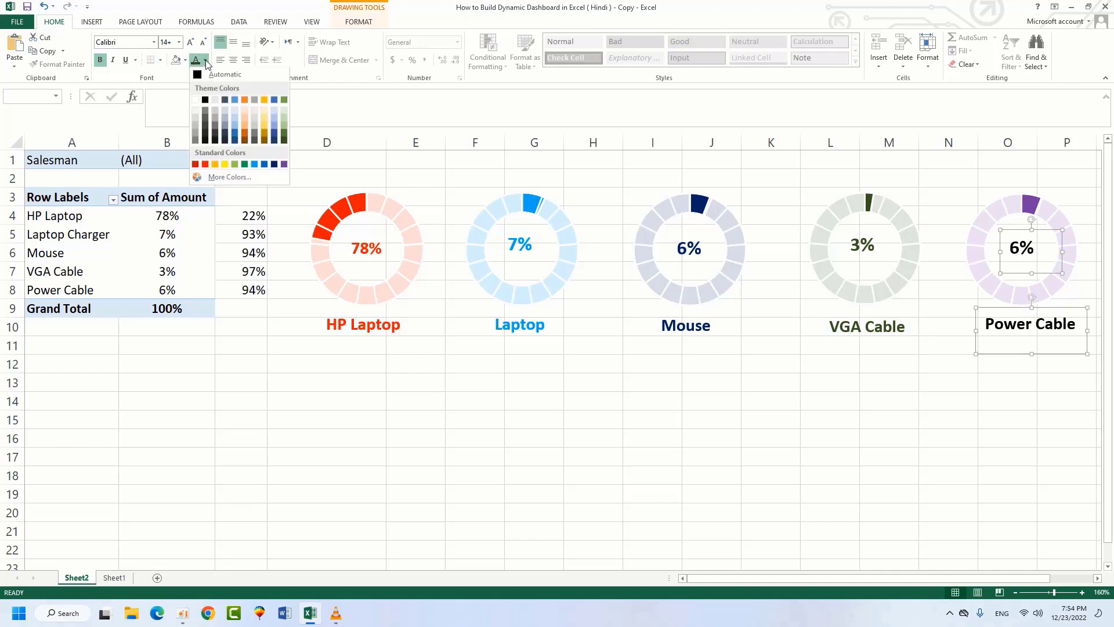
{"action": "left_click", "coordinate": [284, 164]}
{"action": "left_click", "coordinate": [859, 473]}
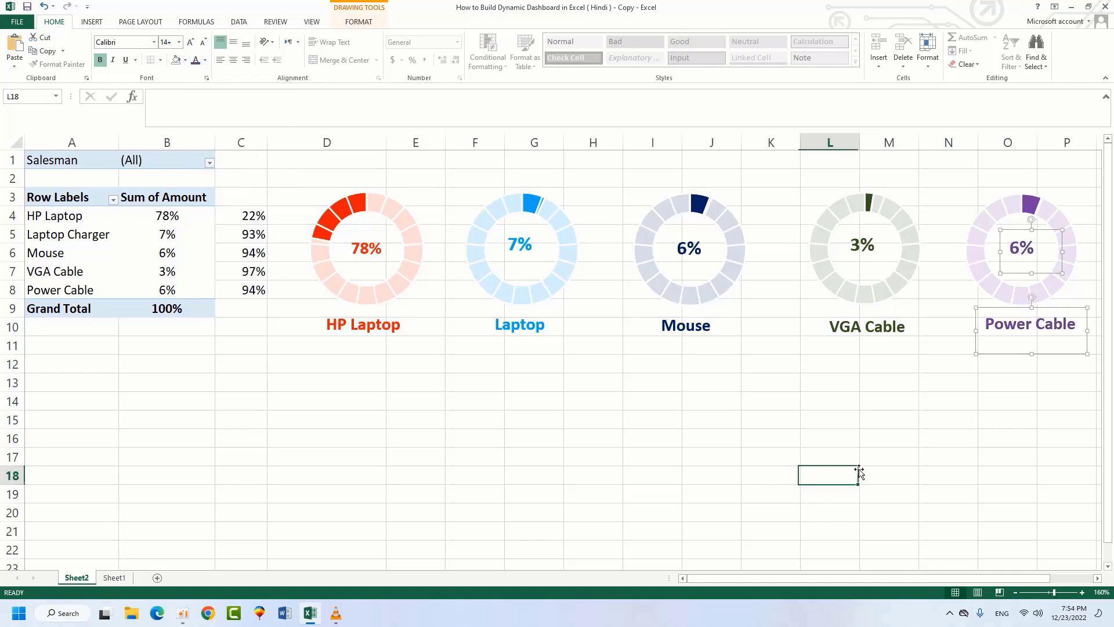
Step: Enlarge the HP Laptop and Laptop percentages inside their doughnuts to 18 pt
{"action": "left_click", "coordinate": [518, 252]}
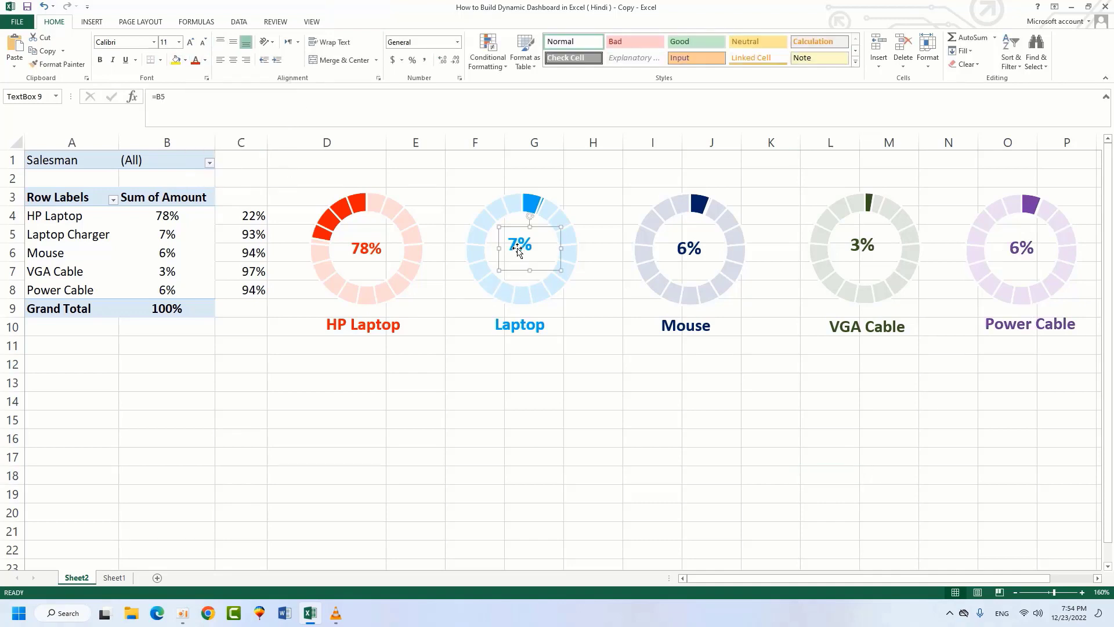
{"action": "left_click", "coordinate": [190, 42]}
{"action": "left_click", "coordinate": [190, 41]}
{"action": "left_click", "coordinate": [355, 242]}
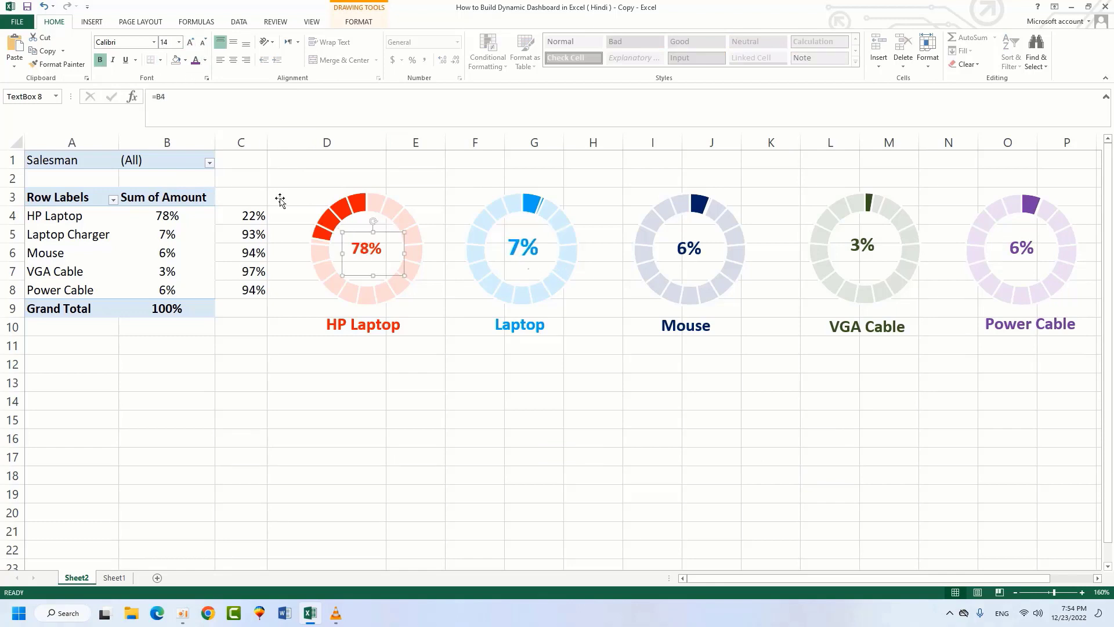
{"action": "left_click", "coordinate": [191, 42]}
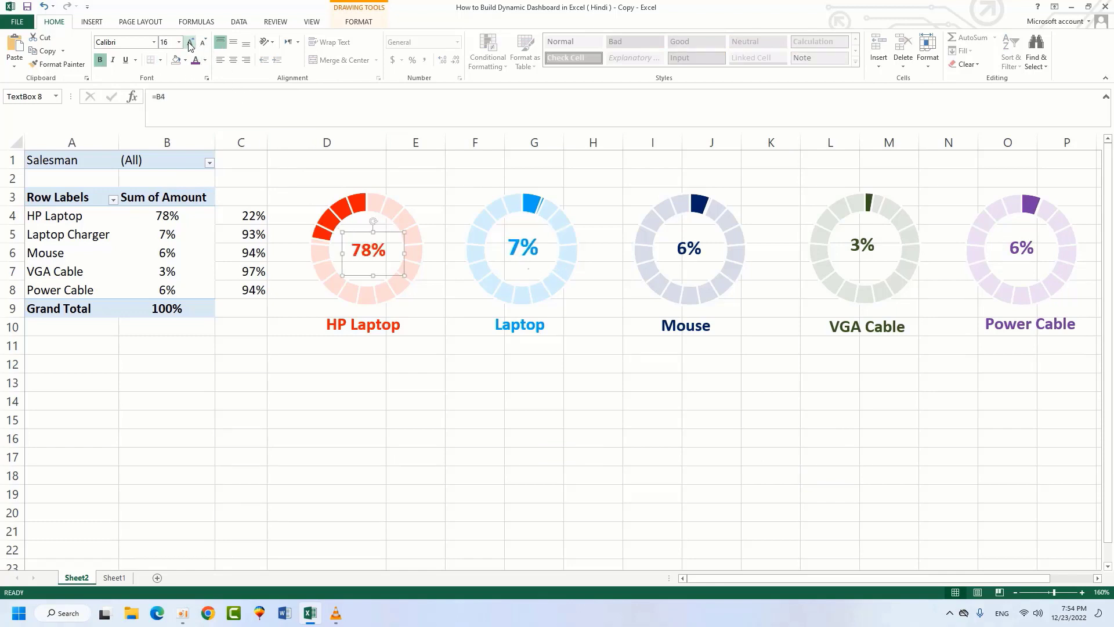
{"action": "left_click", "coordinate": [532, 250]}
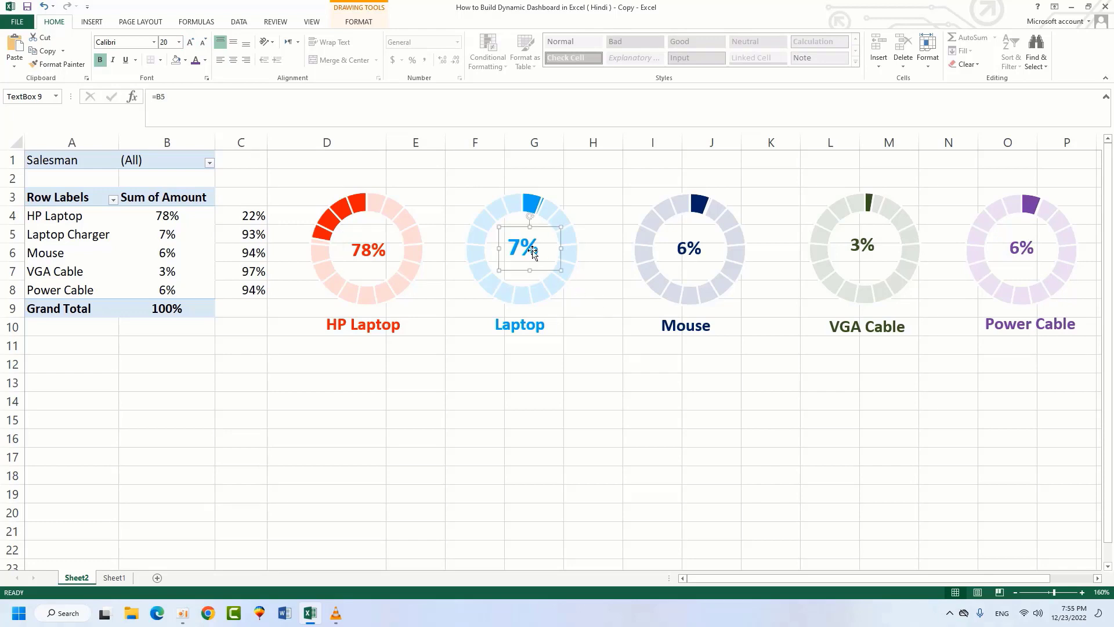
{"action": "left_click", "coordinate": [359, 245]}
{"action": "left_click_drag", "start_coordinate": [358, 228], "coordinate": [360, 228]}
Step: Enlarge the VGA Cable and Power Cable names below their doughnuts to 16 pt
{"action": "left_click", "coordinate": [840, 323]}
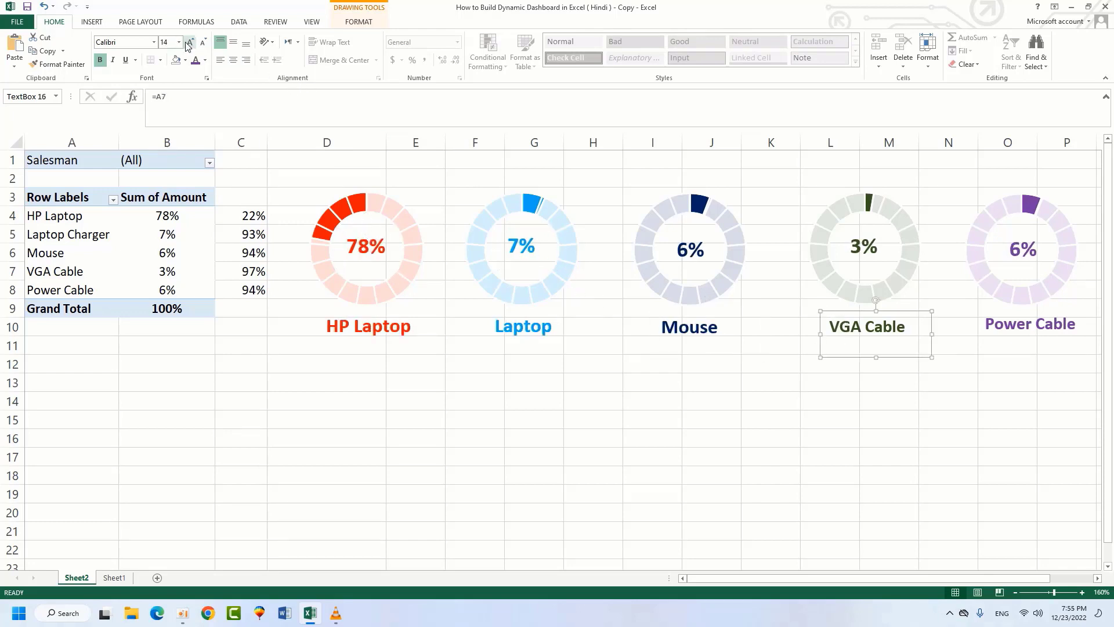
{"action": "left_click", "coordinate": [190, 43]}
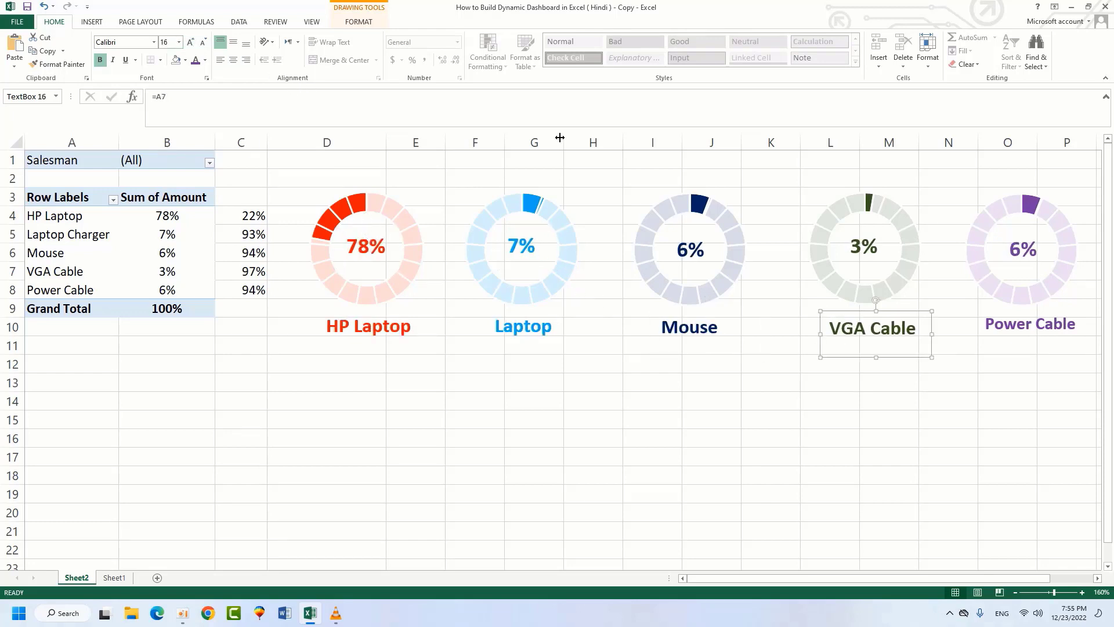
{"action": "left_click", "coordinate": [998, 327]}
{"action": "left_click", "coordinate": [189, 43]}
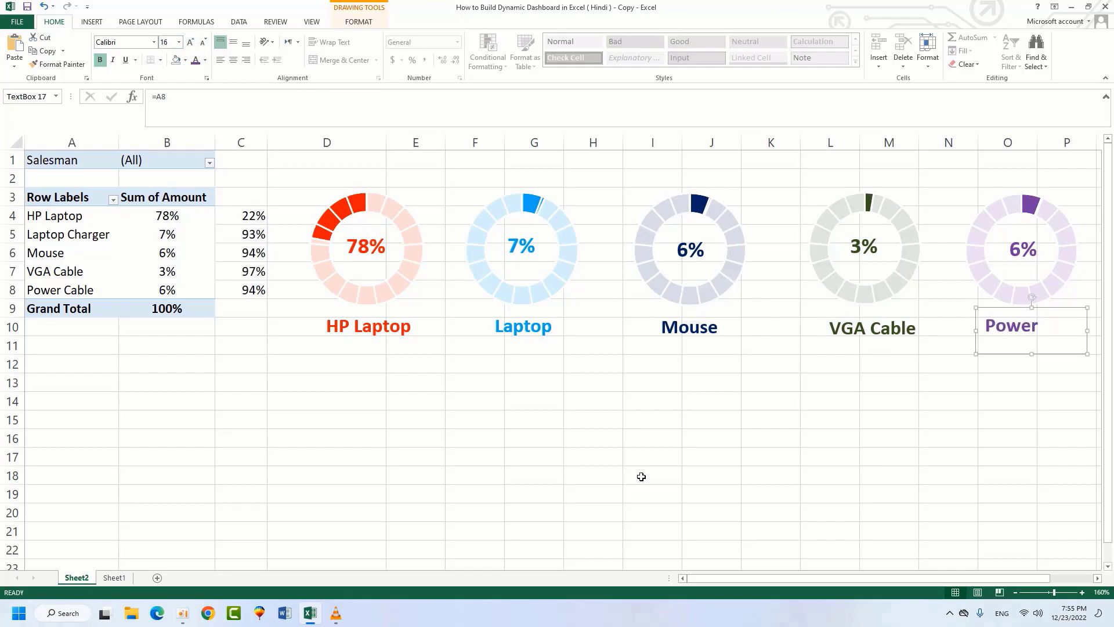
{"action": "left_click", "coordinate": [641, 477]}
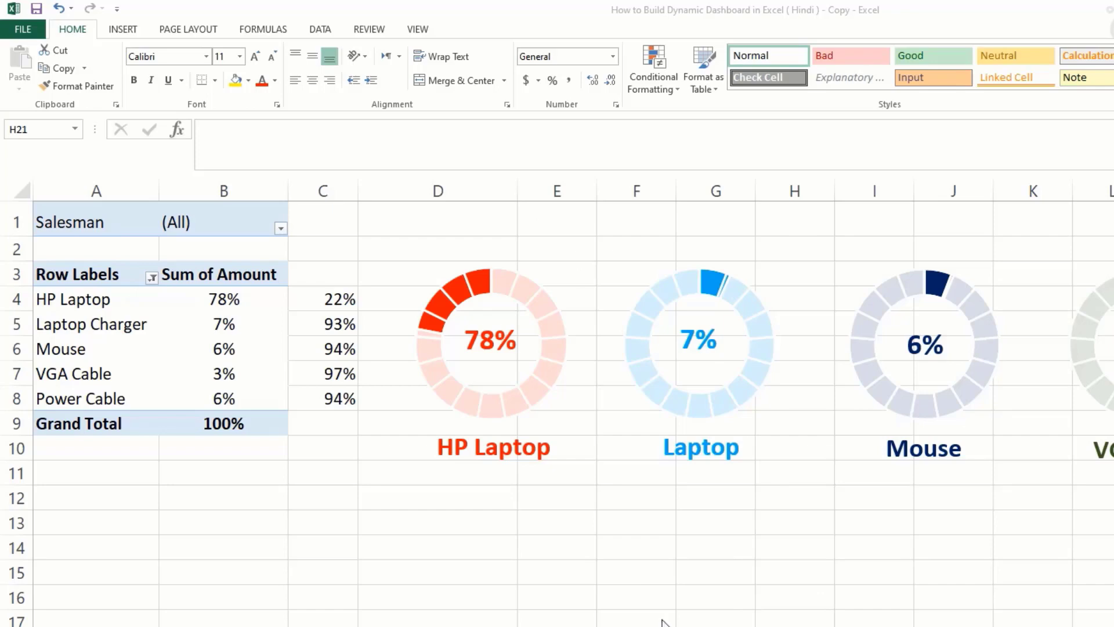
Step: Merge and center cells E1:N1 above the doughnuts and enter the title formula ="Sale of :"&B1 there
{"action": "left_click_drag", "start_coordinate": [564, 219], "coordinate": [1113, 231]}
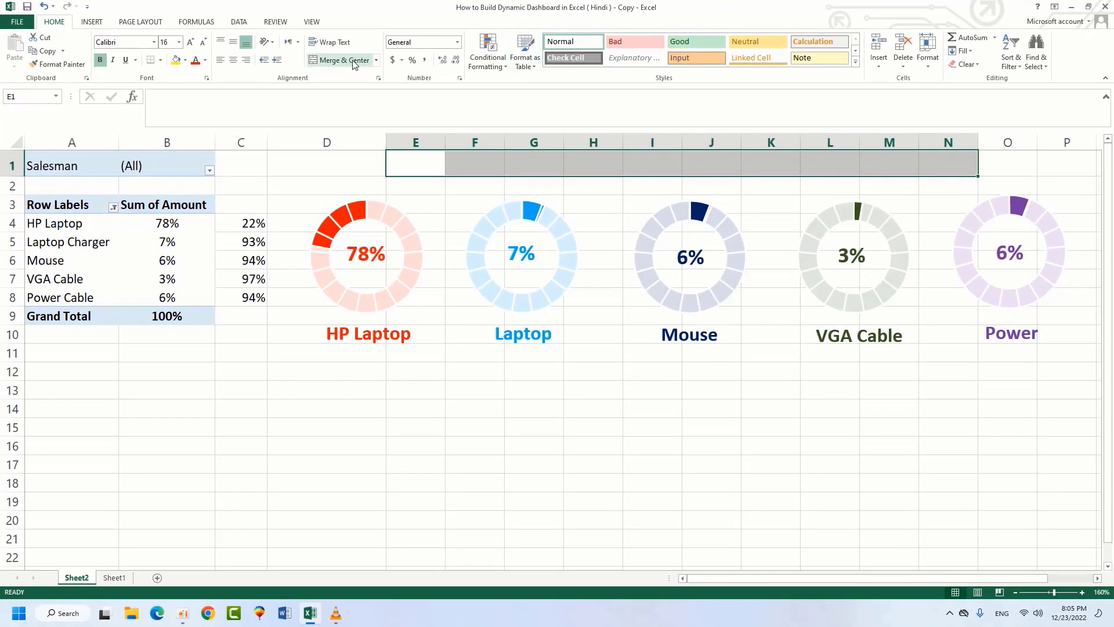
{"action": "left_click", "coordinate": [353, 61]}
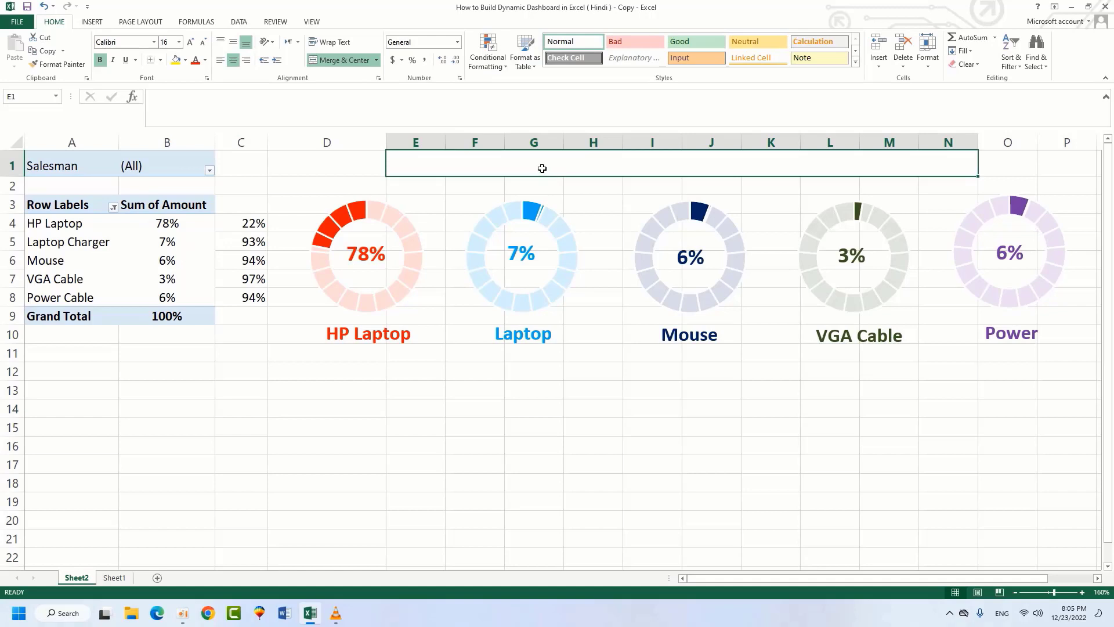
{"action": "type", "text": "="}
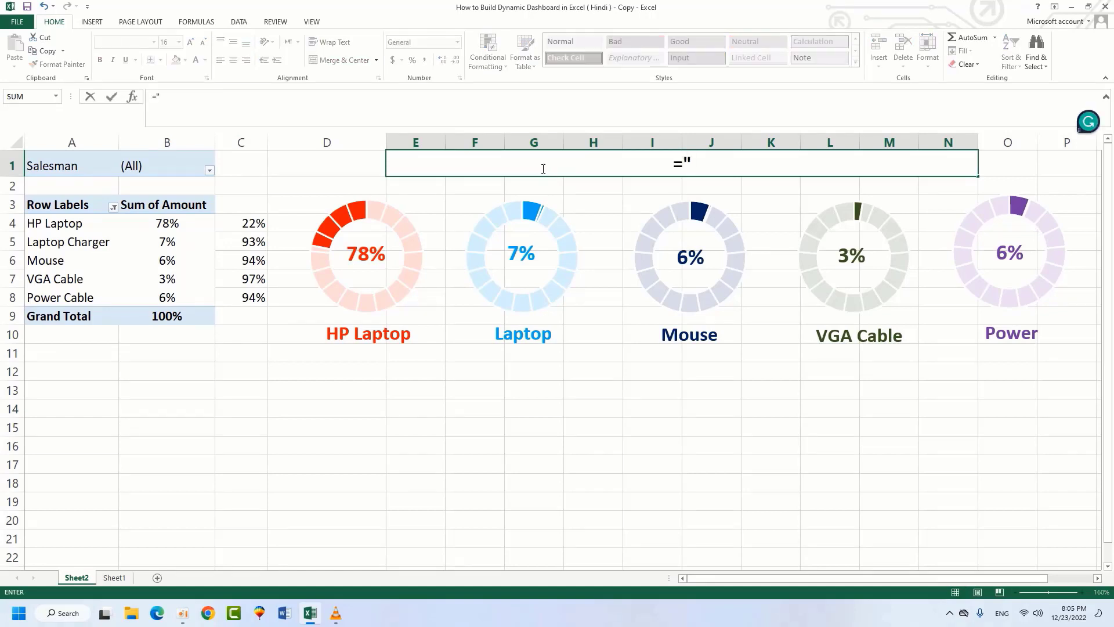
{"action": "type", "text": "\"Sale"}
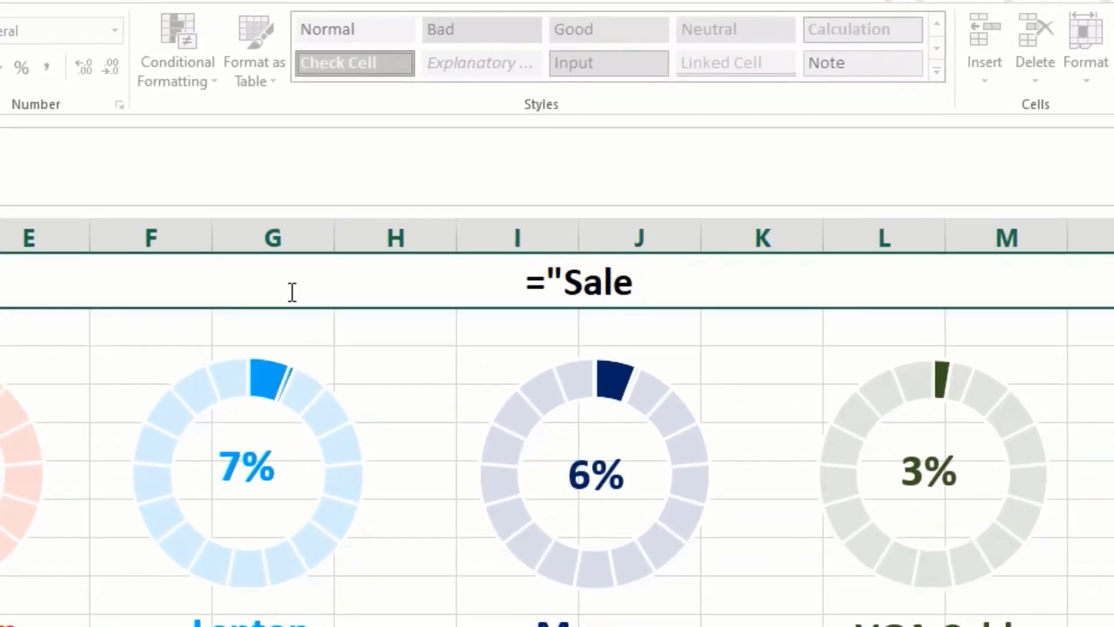
{"action": "type", "text": " of :\""}
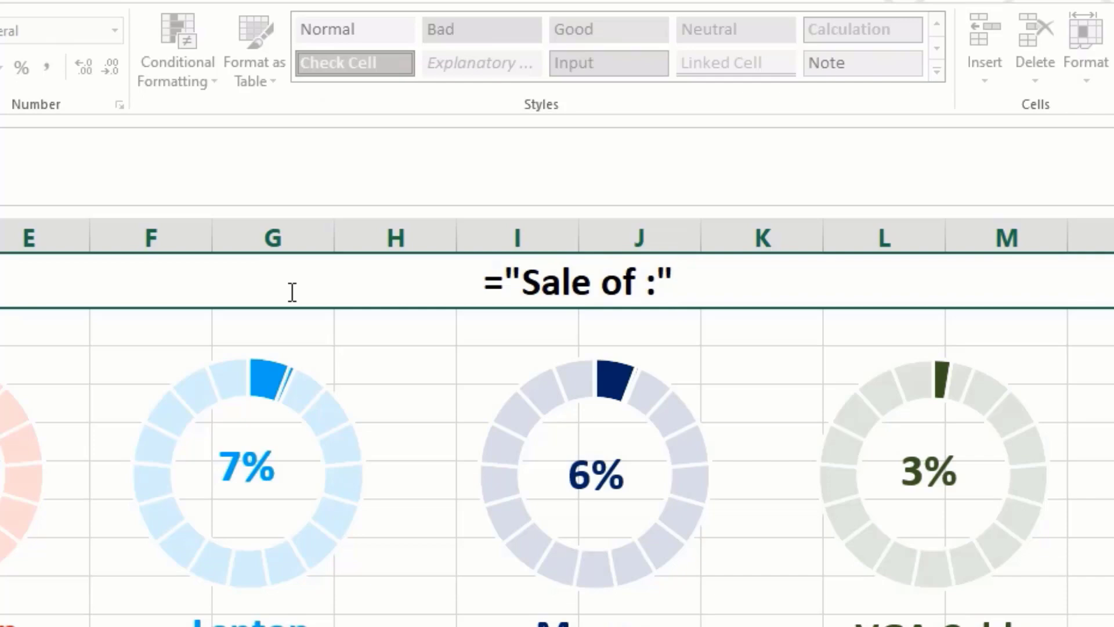
{"action": "type", "text": "&"}
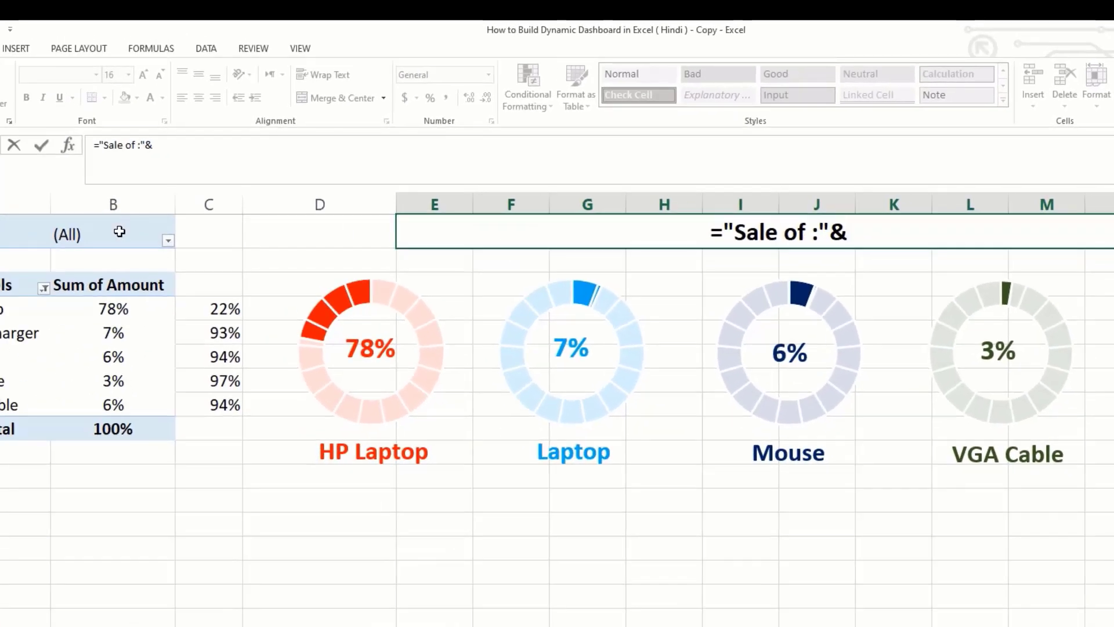
{"action": "left_click", "coordinate": [119, 232]}
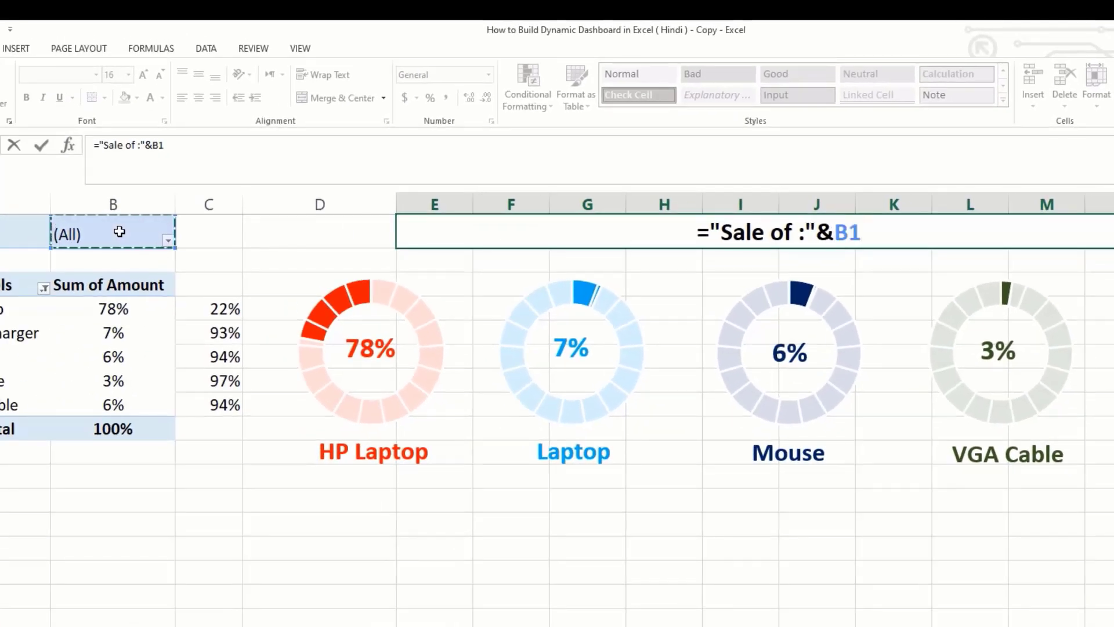
{"action": "key", "text": "Return"}
{"action": "left_click", "coordinate": [714, 238]}
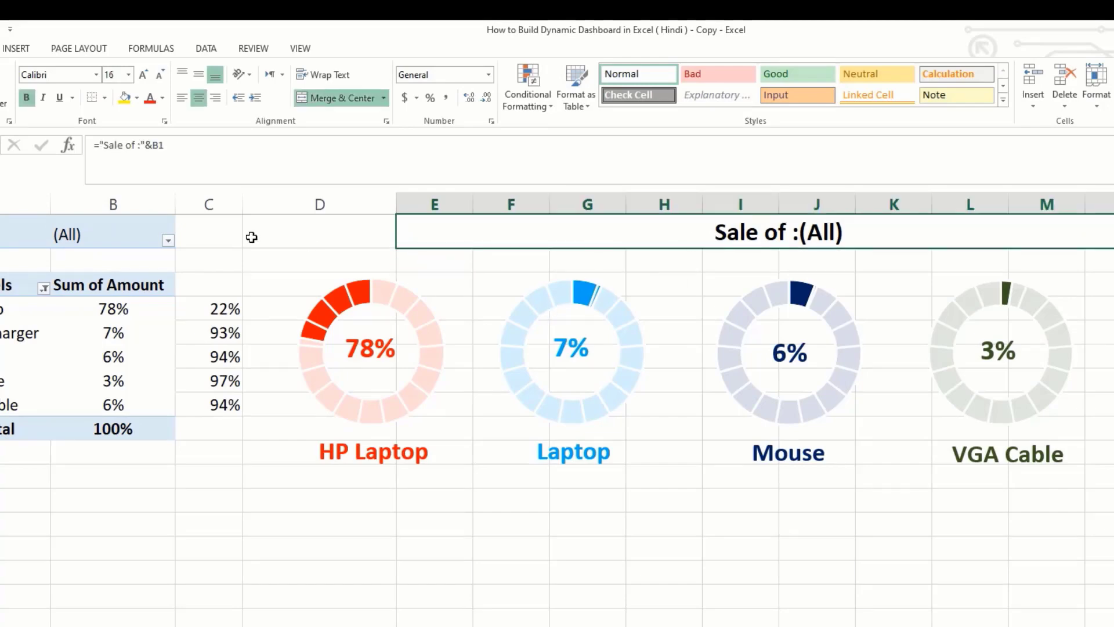
Step: Test the linked title by filtering the pivot table to the first listed salesman, and set the Salesman filter back to (All)
{"action": "left_click", "coordinate": [168, 241]}
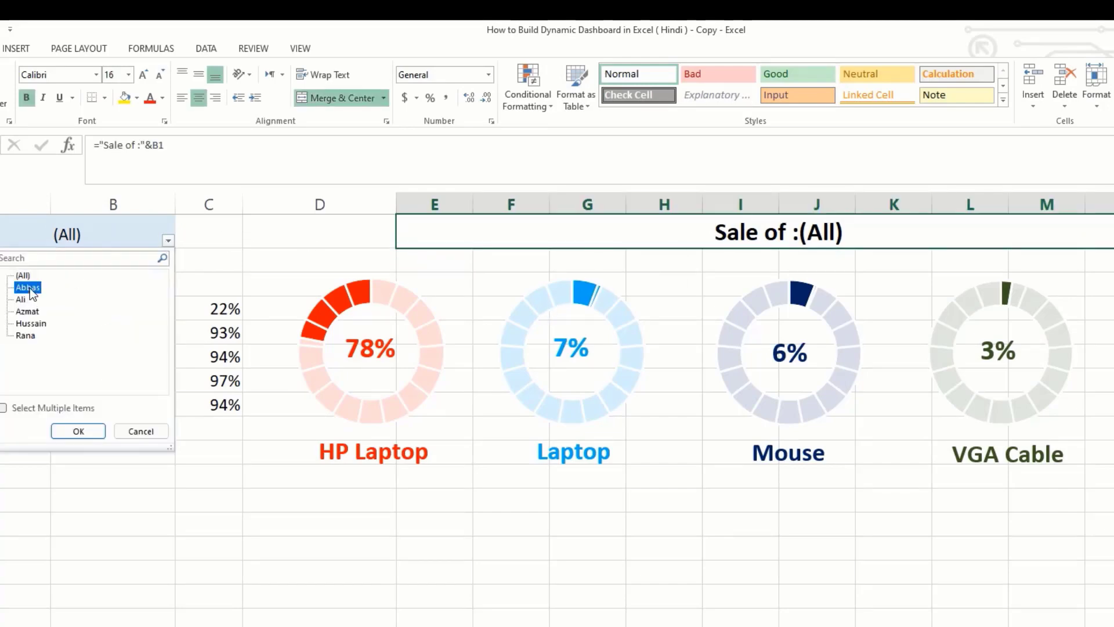
{"action": "left_click", "coordinate": [78, 431]}
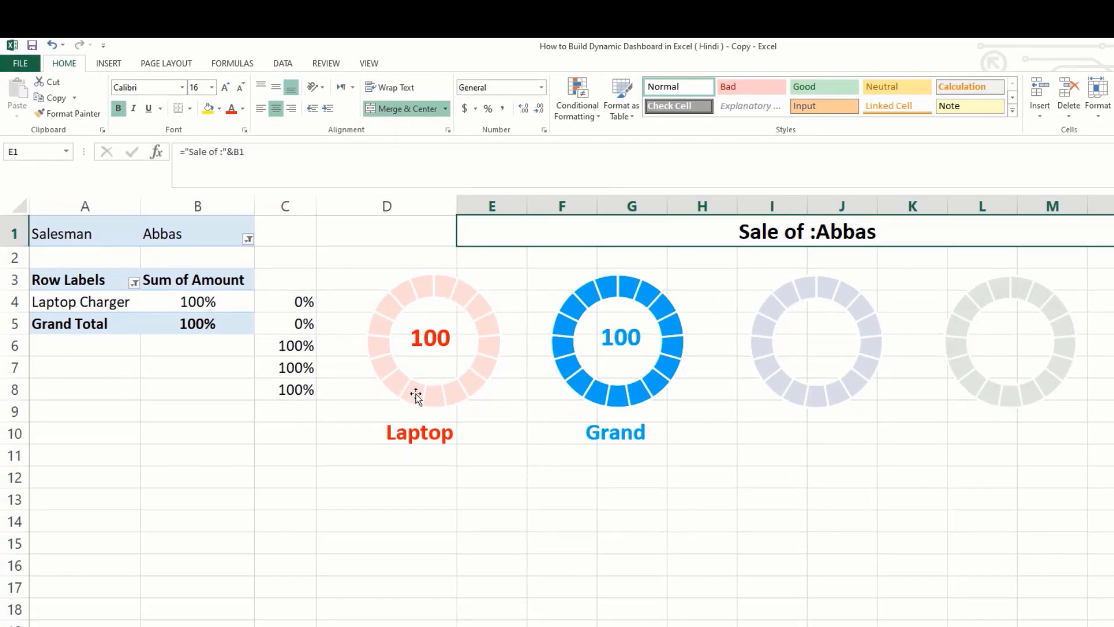
{"action": "mouse_move", "coordinate": [608, 388]}
{"action": "left_click", "coordinate": [246, 239]}
{"action": "left_click", "coordinate": [115, 273]}
{"action": "left_click", "coordinate": [166, 414]}
{"action": "left_click", "coordinate": [846, 567]}
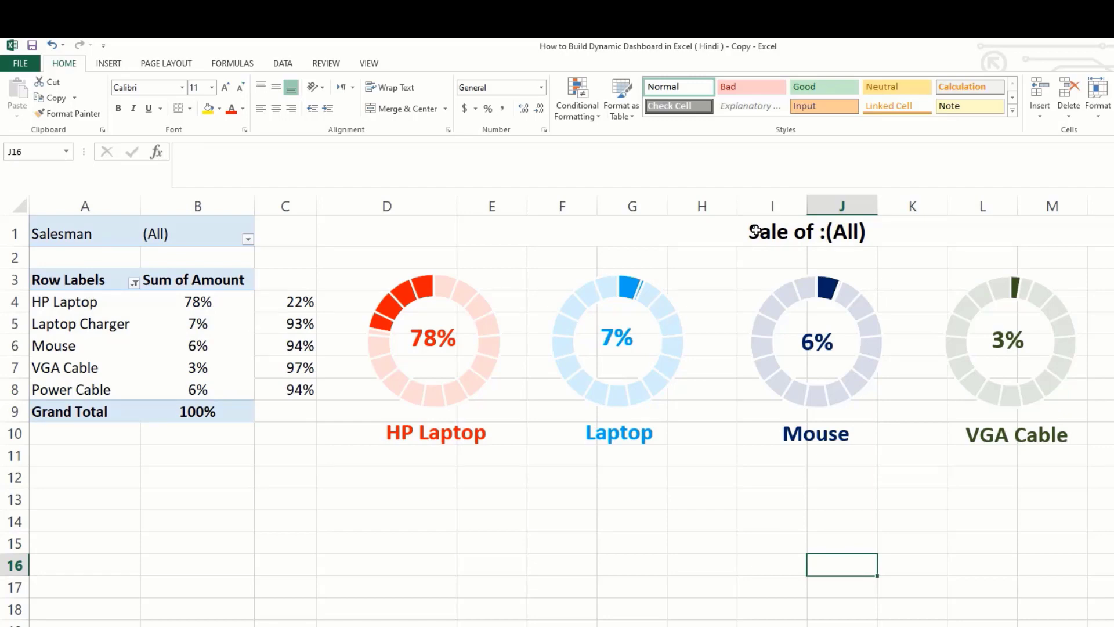
Step: Shift the Laptop name slightly to center it more closely beneath its doughnut
{"action": "left_click", "coordinate": [448, 343]}
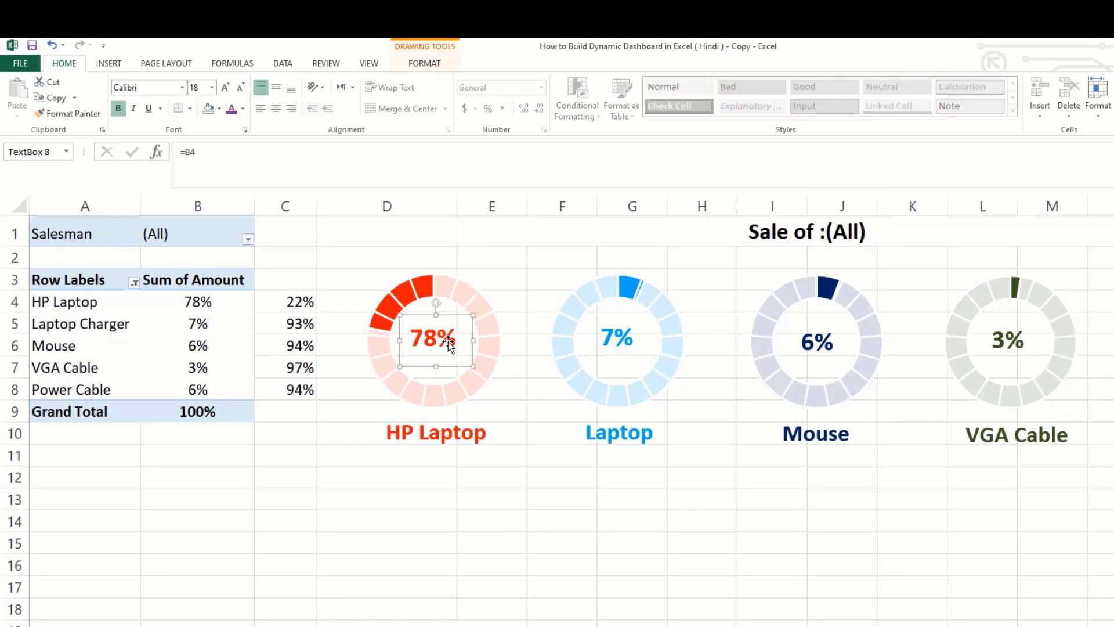
{"action": "left_click", "coordinate": [613, 432]}
{"action": "mouse_move", "coordinate": [613, 432]}
{"action": "left_mouse_down"}
{"action": "mouse_move", "coordinate": [659, 453]}
{"action": "mouse_move", "coordinate": [617, 441]}
{"action": "mouse_move", "coordinate": [619, 430]}
{"action": "left_mouse_up"}
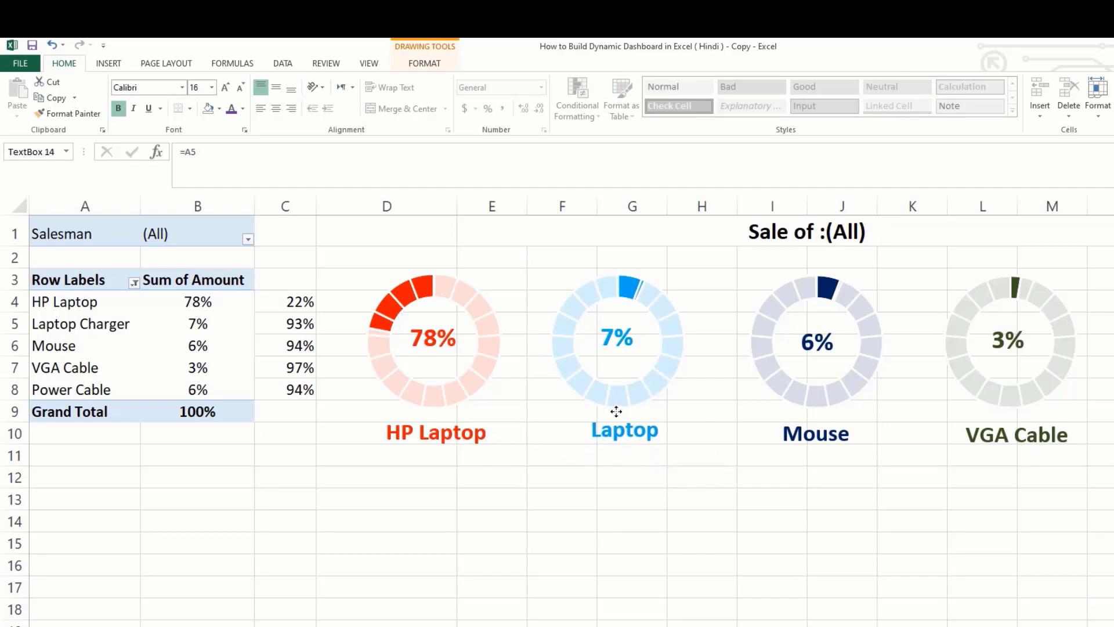
{"action": "left_click", "coordinate": [614, 518]}
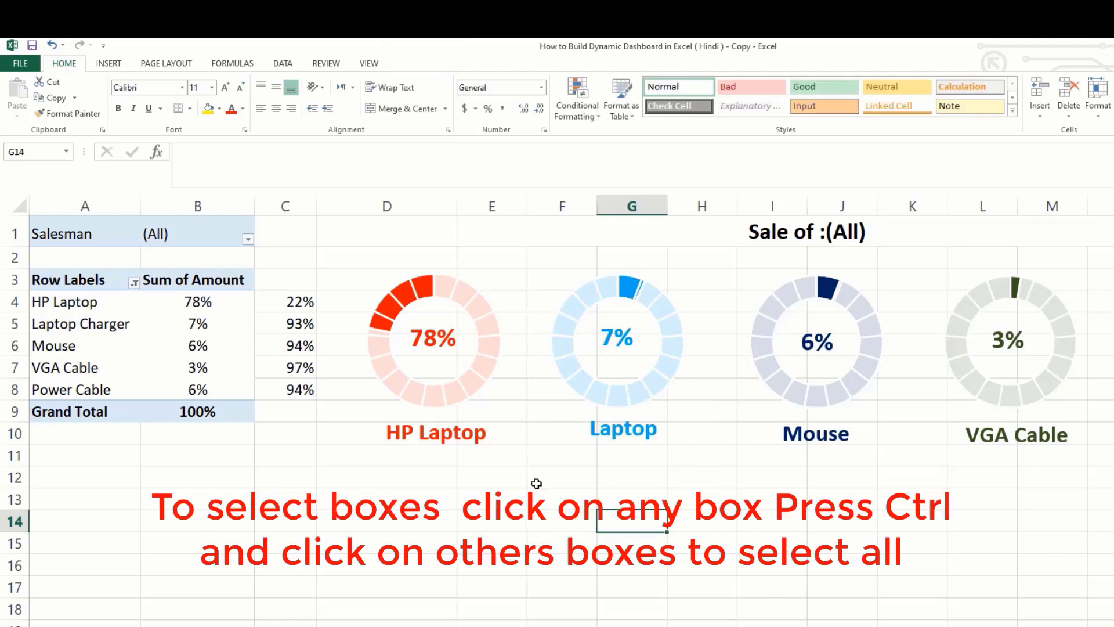
Step: Group all five doughnut charts together with their percentage and product name text boxes into a single object
{"action": "left_click", "coordinate": [455, 433]}
{"action": "left_click", "coordinate": [486, 309]}
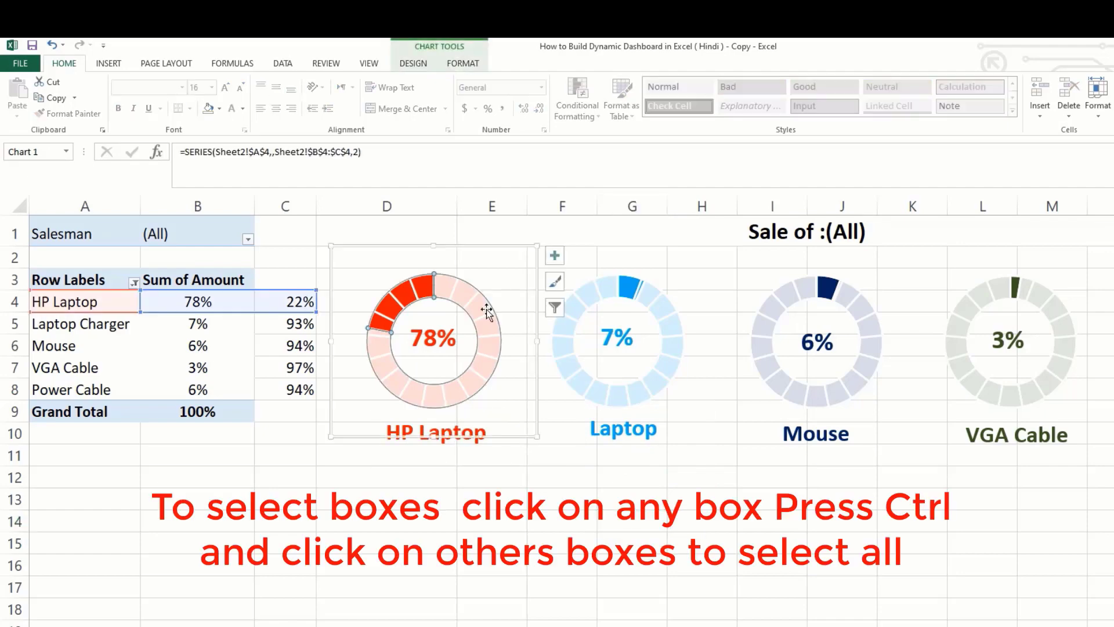
{"action": "left_click", "coordinate": [505, 262]}
{"action": "left_click", "coordinate": [668, 264], "text": "ctrl"}
{"action": "left_click", "coordinate": [776, 264], "text": "ctrl"}
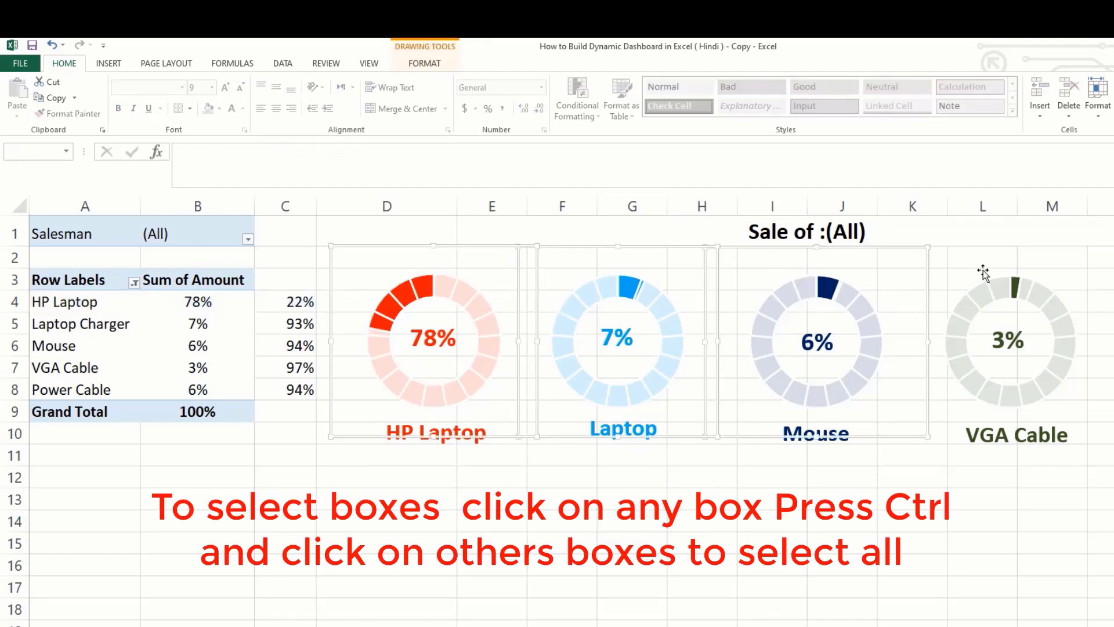
{"action": "left_click", "coordinate": [984, 272], "text": "ctrl"}
{"action": "left_click", "coordinate": [1020, 347]}
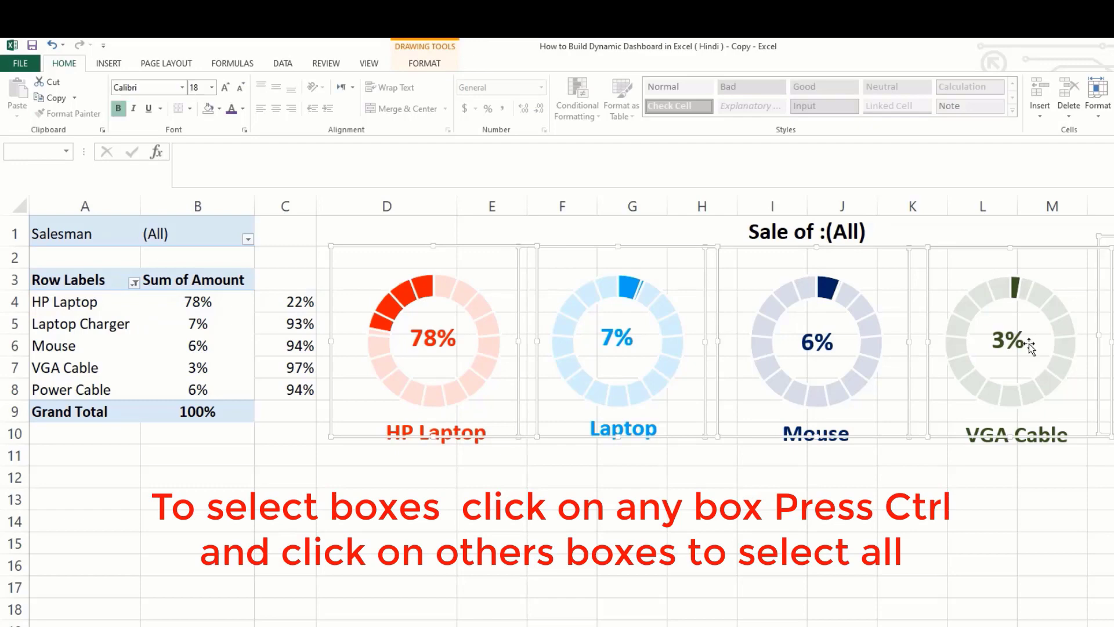
{"action": "left_click", "coordinate": [842, 343], "text": "ctrl"}
{"action": "left_click", "coordinate": [630, 351], "text": "ctrl"}
{"action": "left_click", "coordinate": [471, 339], "text": "ctrl"}
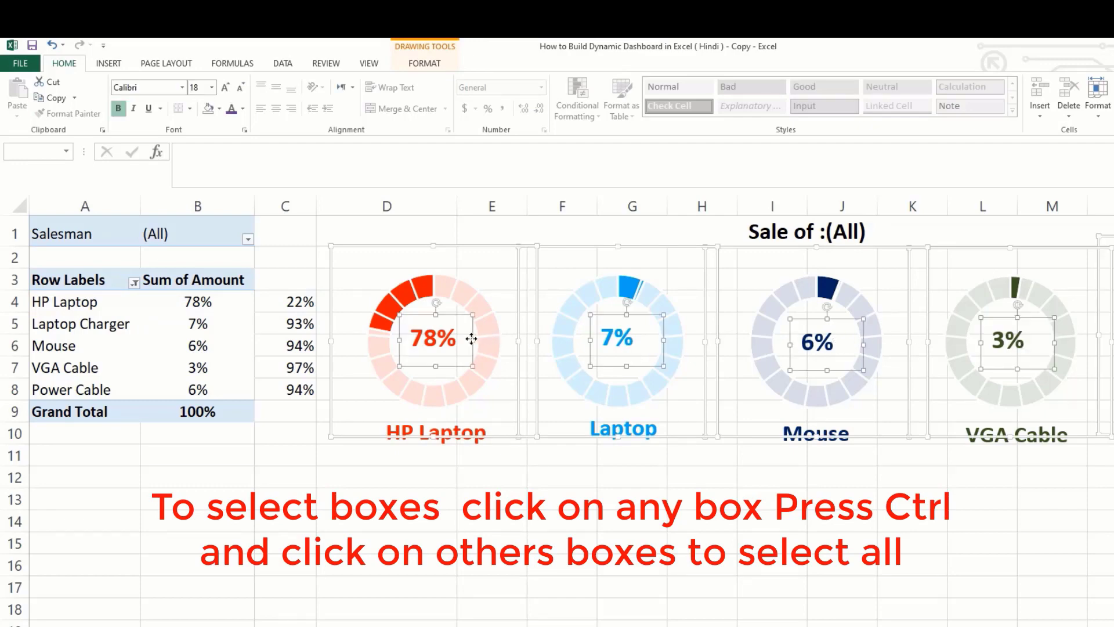
{"action": "left_click", "coordinate": [773, 232]}
{"action": "left_click", "coordinate": [462, 434], "text": "ctrl"}
{"action": "left_click", "coordinate": [618, 429], "text": "ctrl"}
{"action": "left_click", "coordinate": [816, 433], "text": "ctrl"}
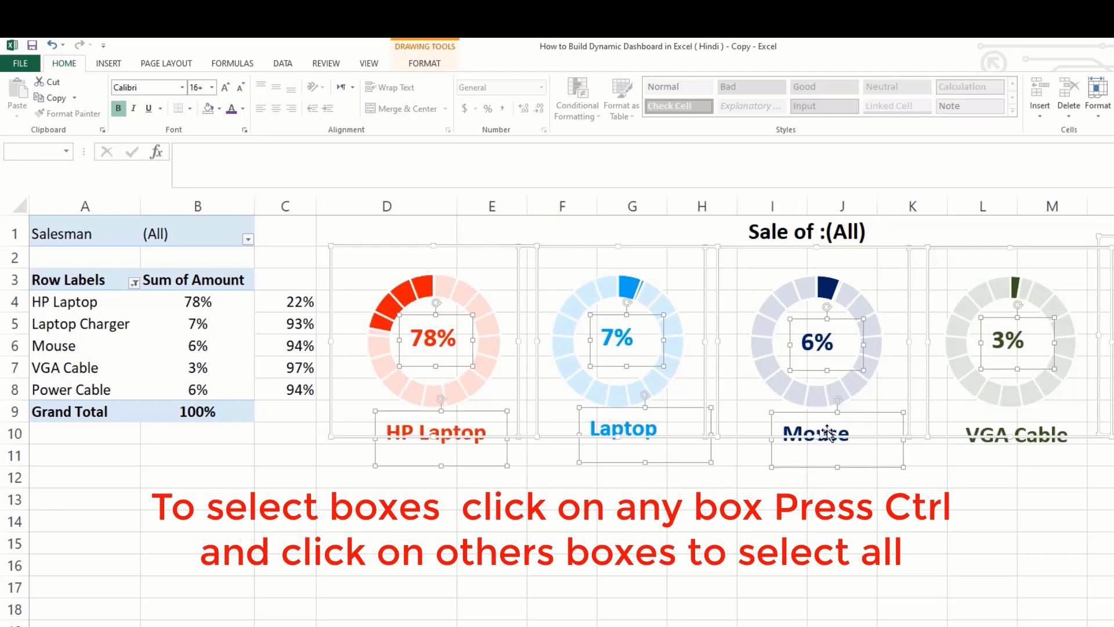
{"action": "left_click", "coordinate": [1012, 434], "text": "ctrl"}
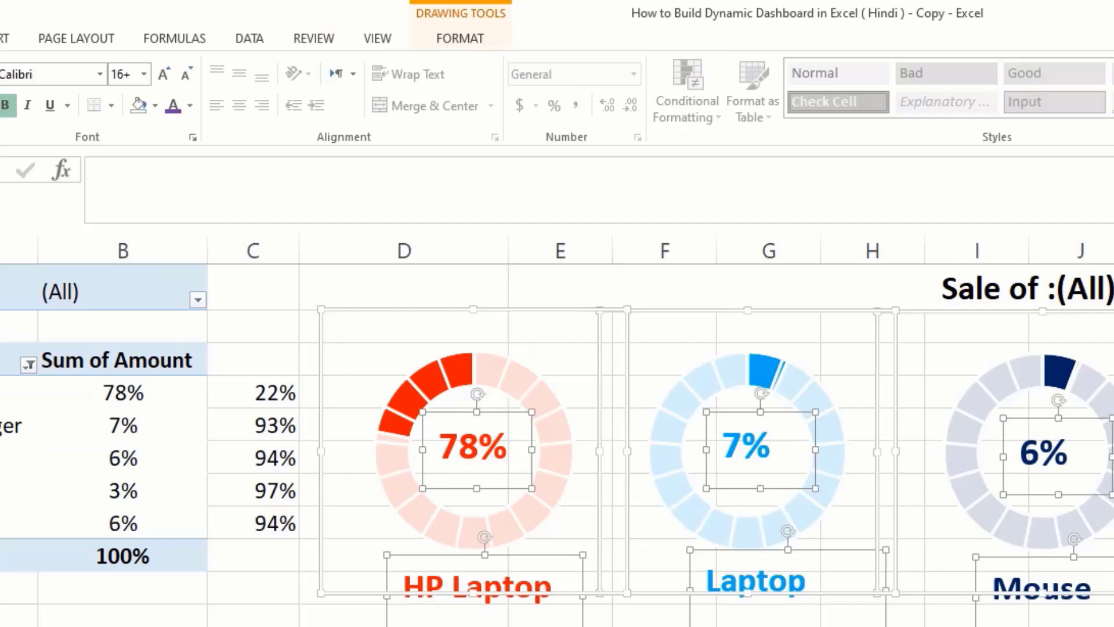
{"action": "left_click", "coordinate": [352, 39]}
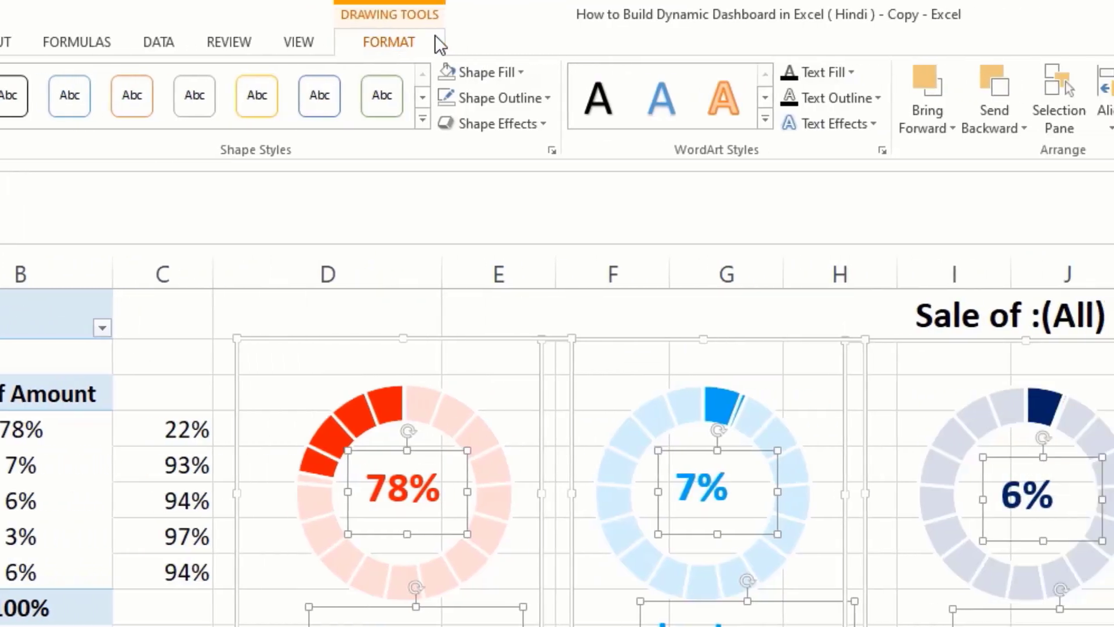
{"action": "left_click", "coordinate": [913, 125]}
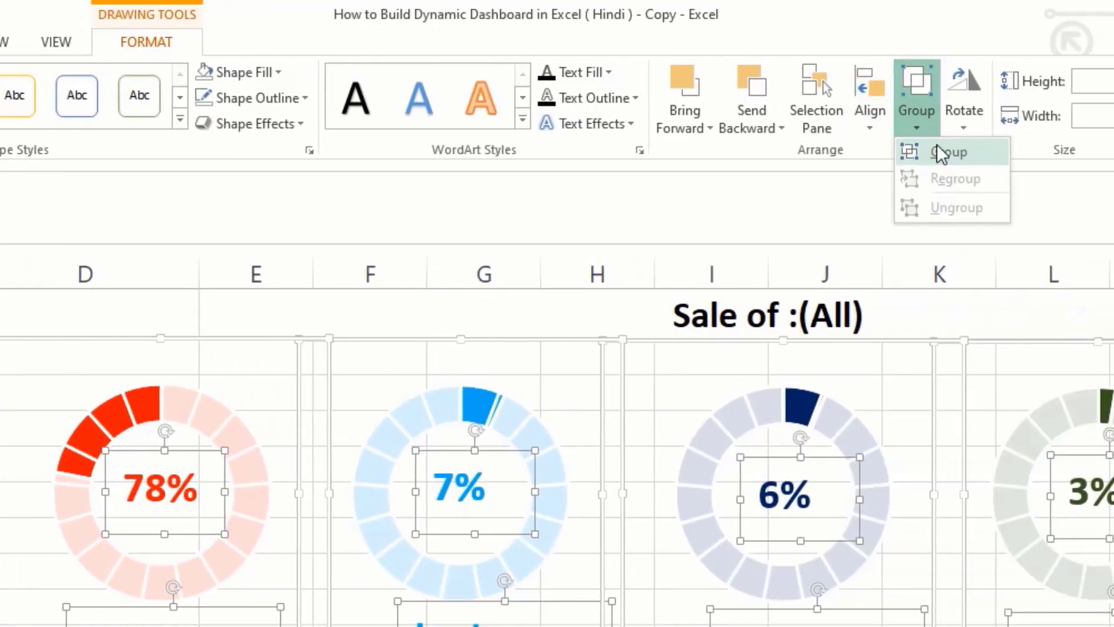
{"action": "left_click", "coordinate": [937, 147]}
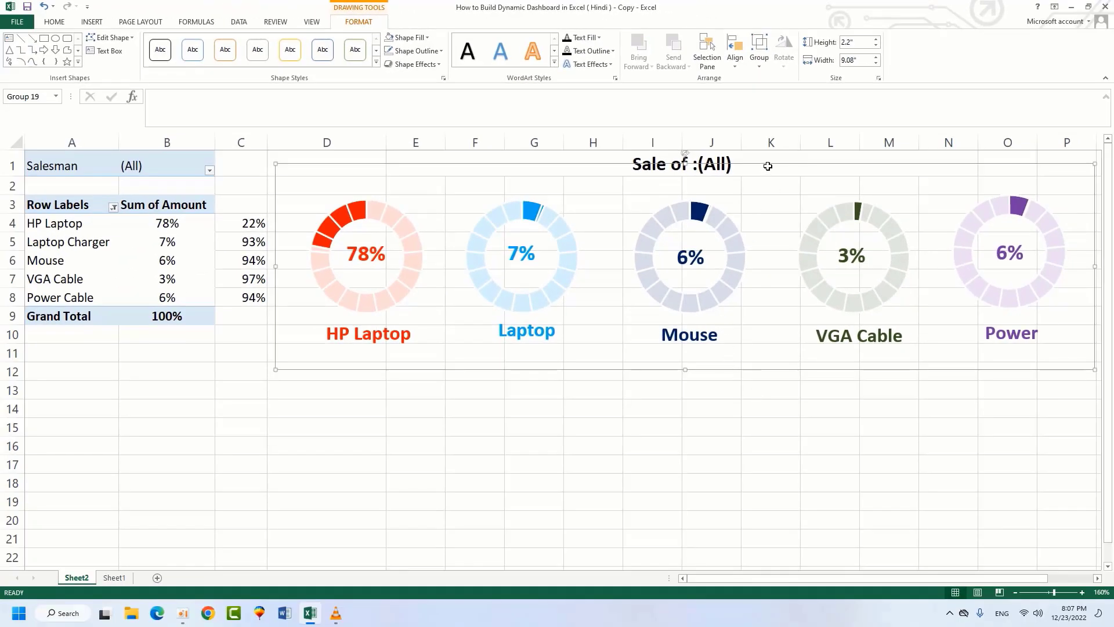
Step: Move the grouped doughnut charts down clear of the sales title and narrow the group to fit beneath the title's width
{"action": "left_click_drag", "start_coordinate": [768, 167], "coordinate": [739, 149]}
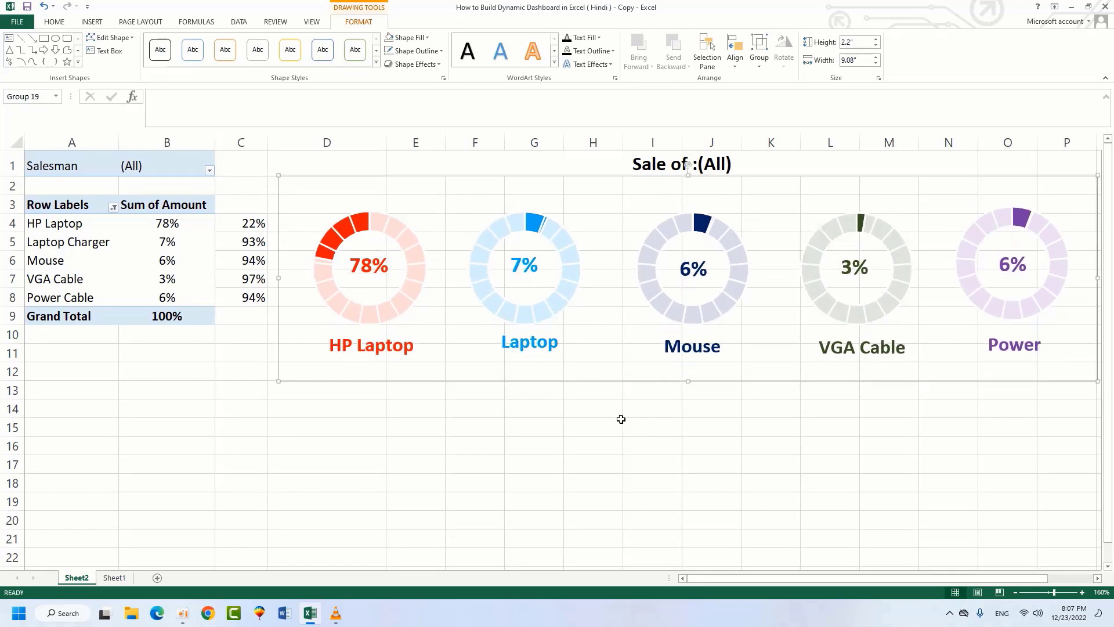
{"action": "left_click", "coordinate": [698, 462]}
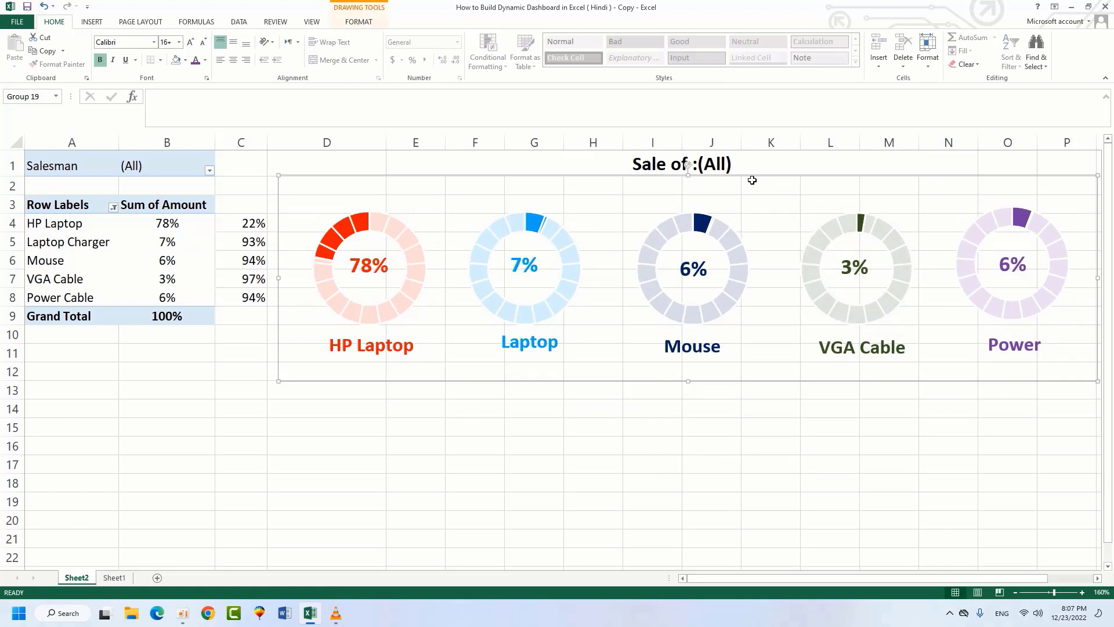
{"action": "left_click_drag", "start_coordinate": [752, 180], "coordinate": [751, 173]}
{"action": "left_click", "coordinate": [713, 445]}
{"action": "left_click", "coordinate": [527, 279]}
{"action": "left_click_drag", "start_coordinate": [278, 279], "coordinate": [368, 278]}
{"action": "left_click_drag", "start_coordinate": [749, 176], "coordinate": [667, 158]}
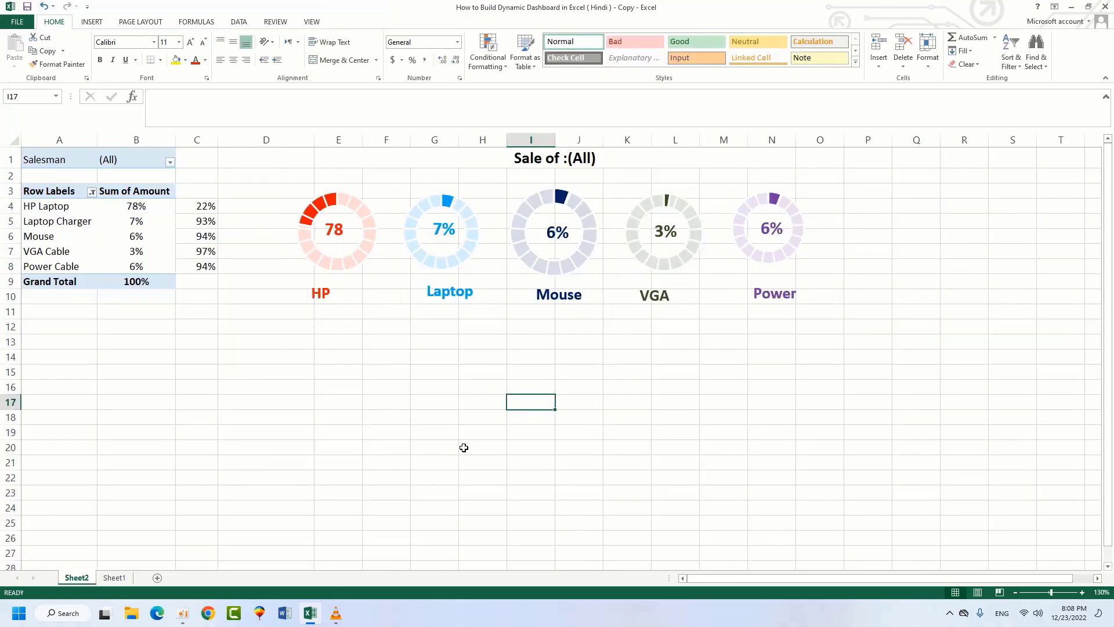
Step: Extend the merged and centered sales title to span cells D1 through N1
{"action": "left_click", "coordinate": [460, 155]}
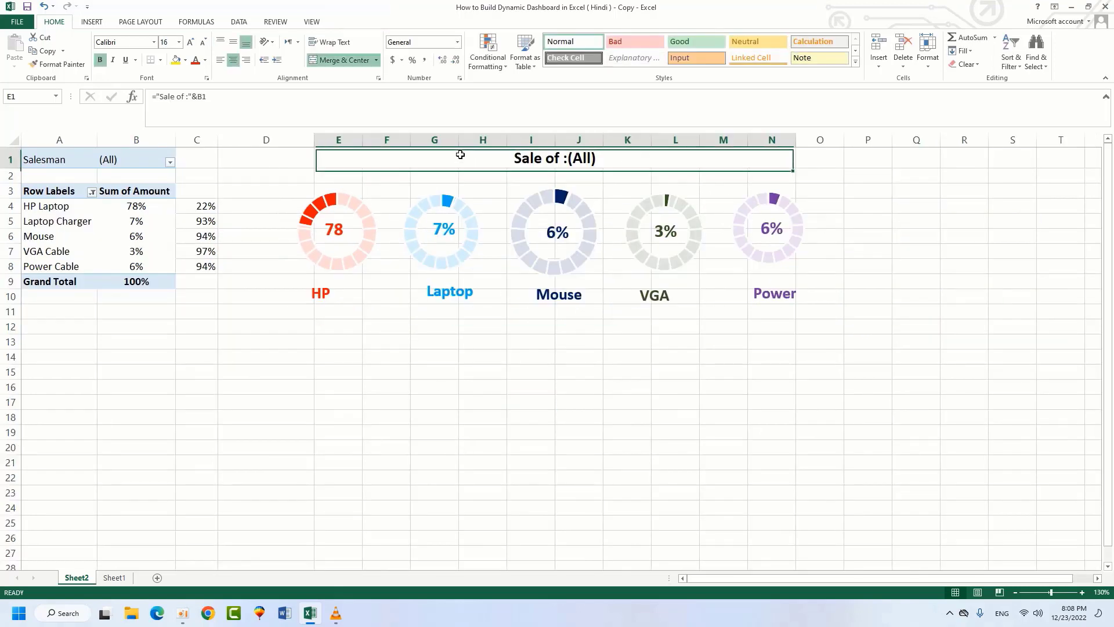
{"action": "left_click_drag", "start_coordinate": [270, 159], "coordinate": [524, 163]}
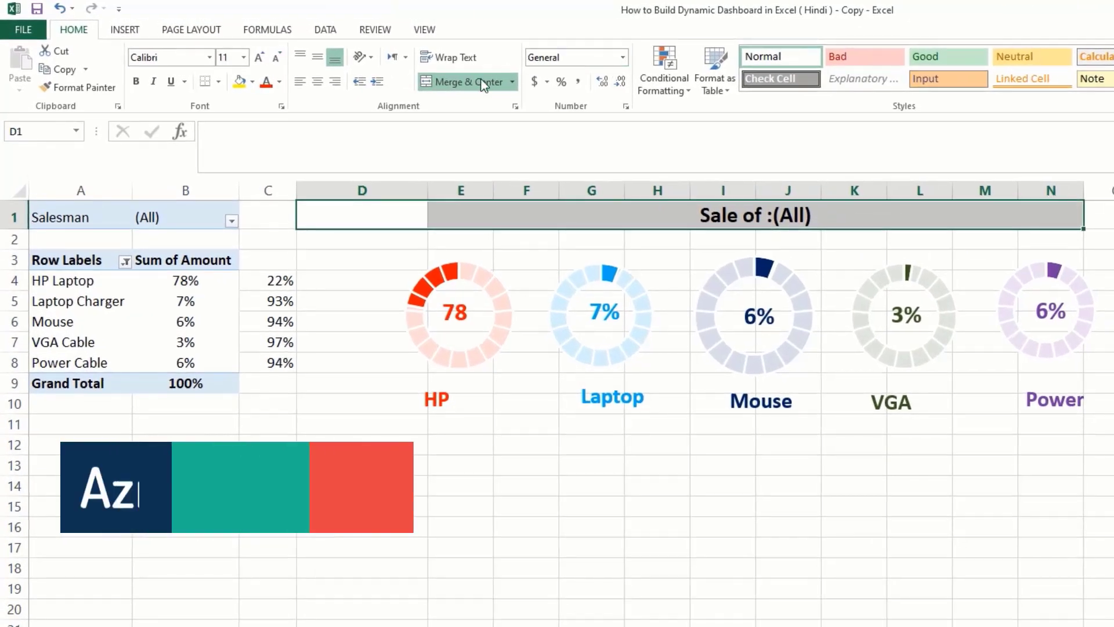
{"action": "left_click", "coordinate": [442, 78]}
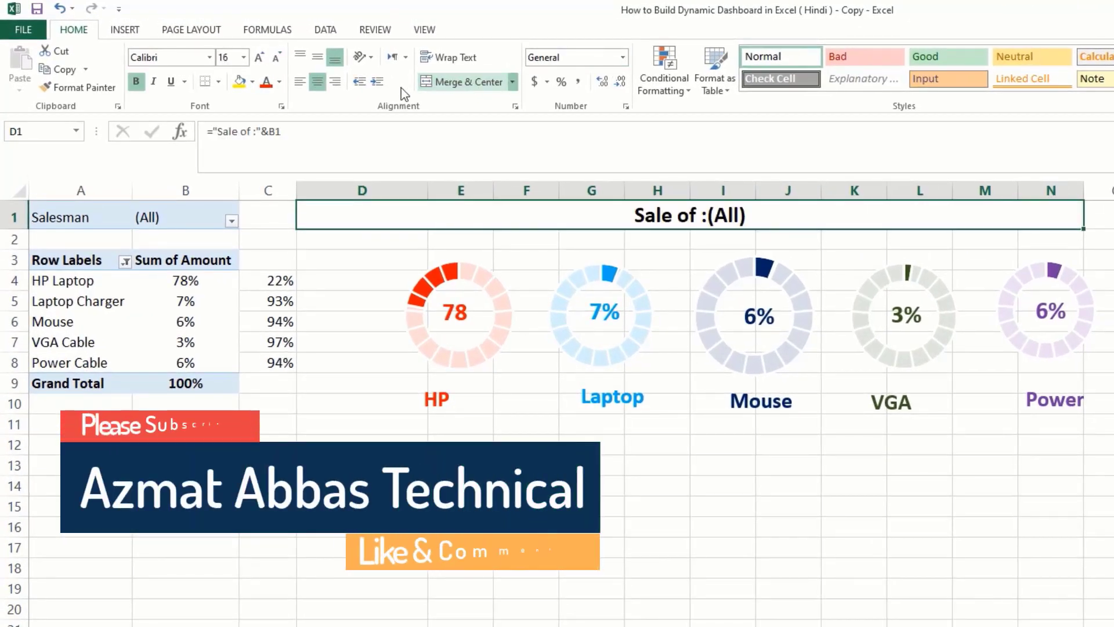
{"action": "left_click", "coordinate": [704, 558]}
Step: Move the grouped doughnut charts to center them under the widened sales title
{"action": "left_click", "coordinate": [759, 342]}
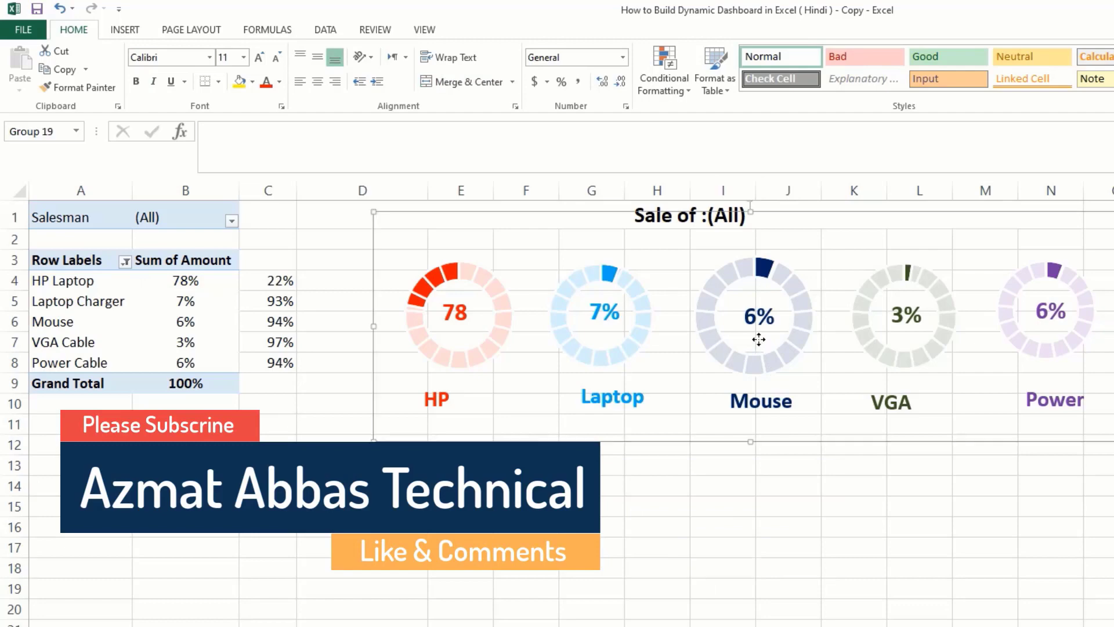
{"action": "left_click_drag", "start_coordinate": [759, 343], "coordinate": [700, 335]}
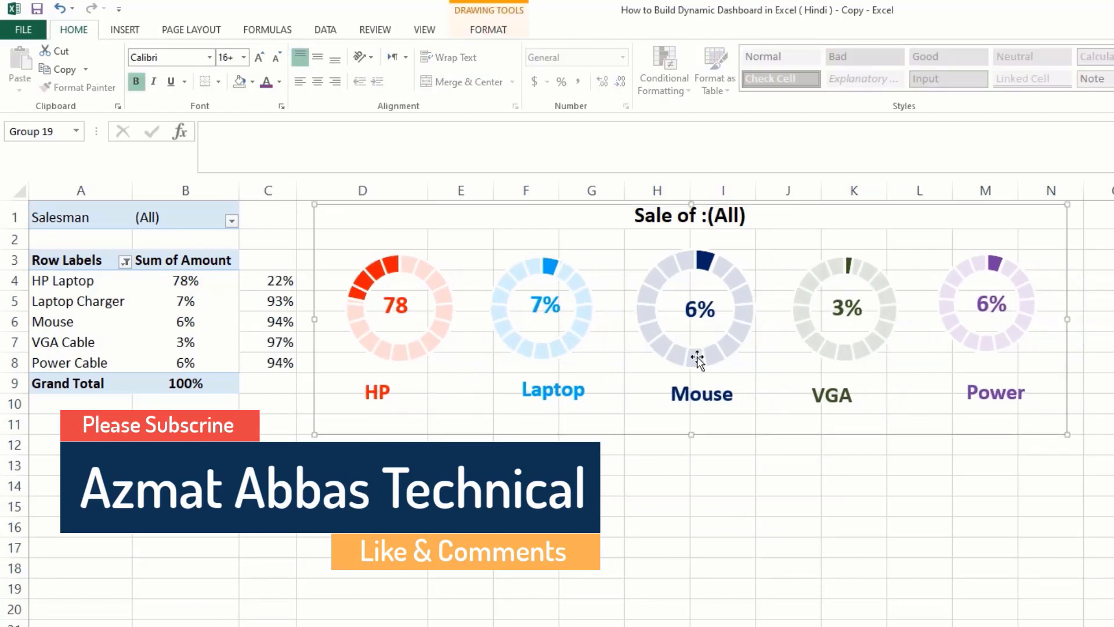
{"action": "left_click", "coordinate": [712, 568]}
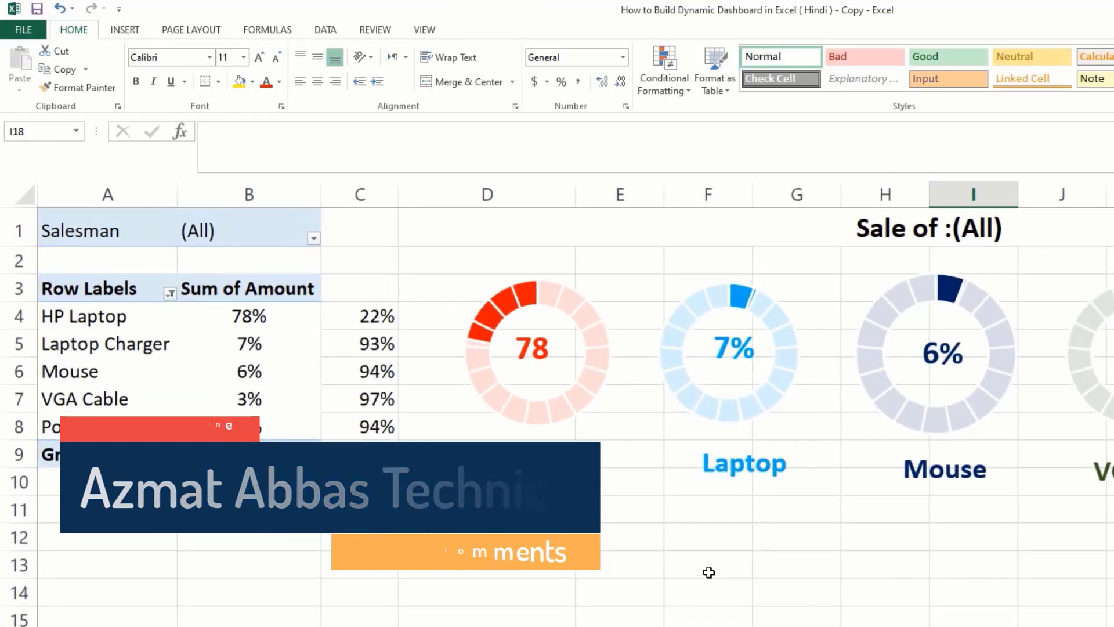
Step: Widen the HP text box to fit the full HP Laptop name and center it closely beneath its doughnut
{"action": "scroll", "coordinate": [709, 572], "scroll_direction": "up", "scroll_amount": 1}
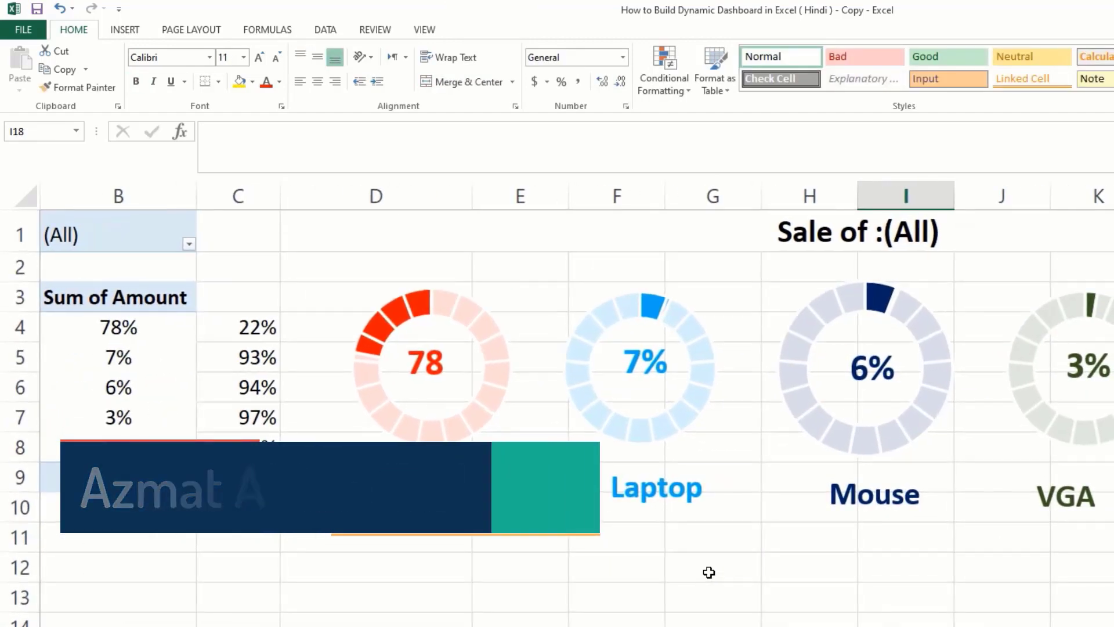
{"action": "scroll", "coordinate": [563, 406], "scroll_direction": "left", "scroll_amount": 1}
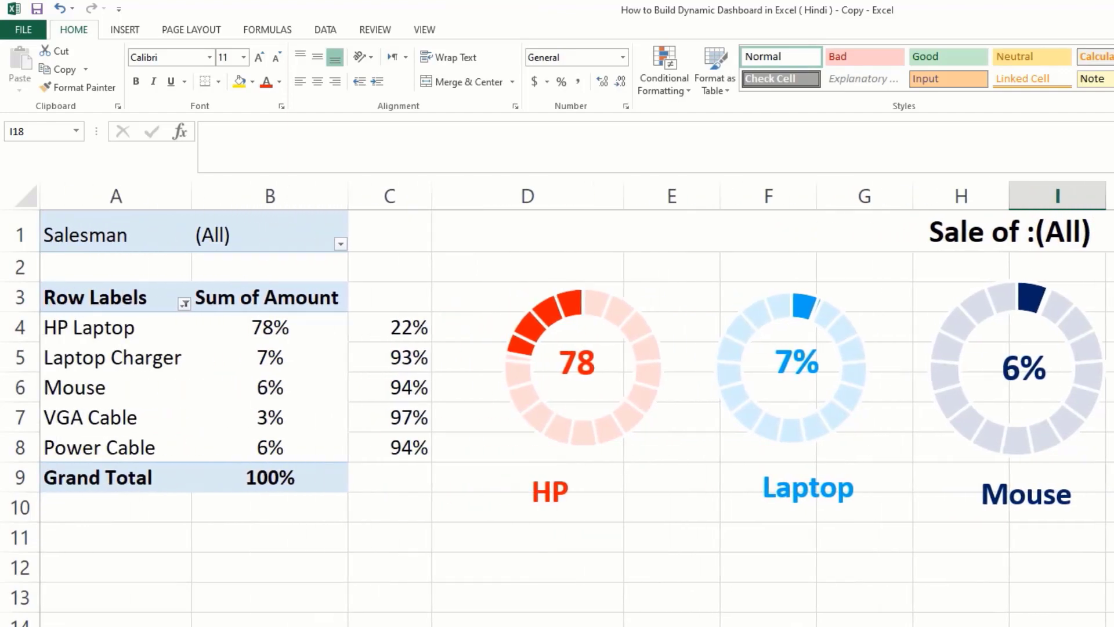
{"action": "scroll", "coordinate": [857, 622], "scroll_direction": "down", "scroll_amount": 1}
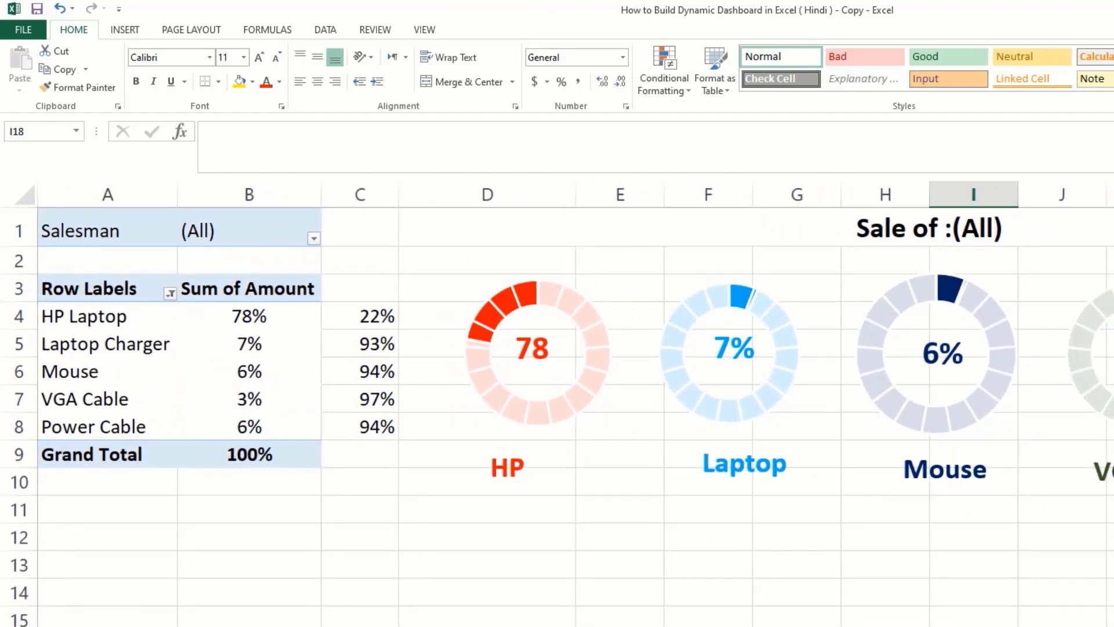
{"action": "left_click", "coordinate": [516, 472]}
{"action": "left_click", "coordinate": [520, 471]}
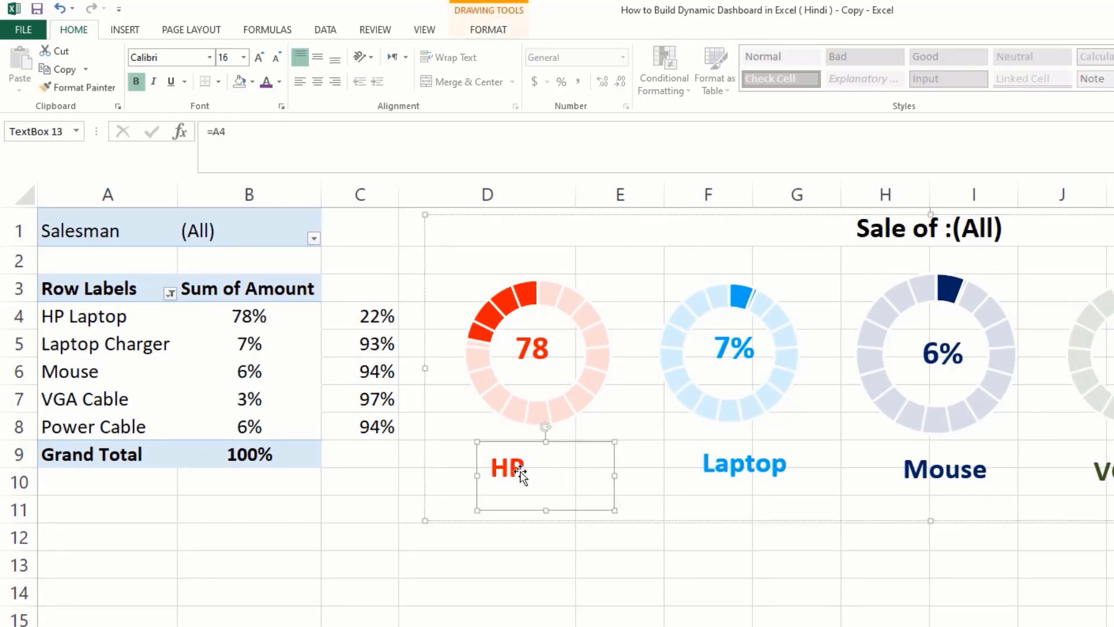
{"action": "left_click_drag", "start_coordinate": [614, 474], "coordinate": [645, 473]}
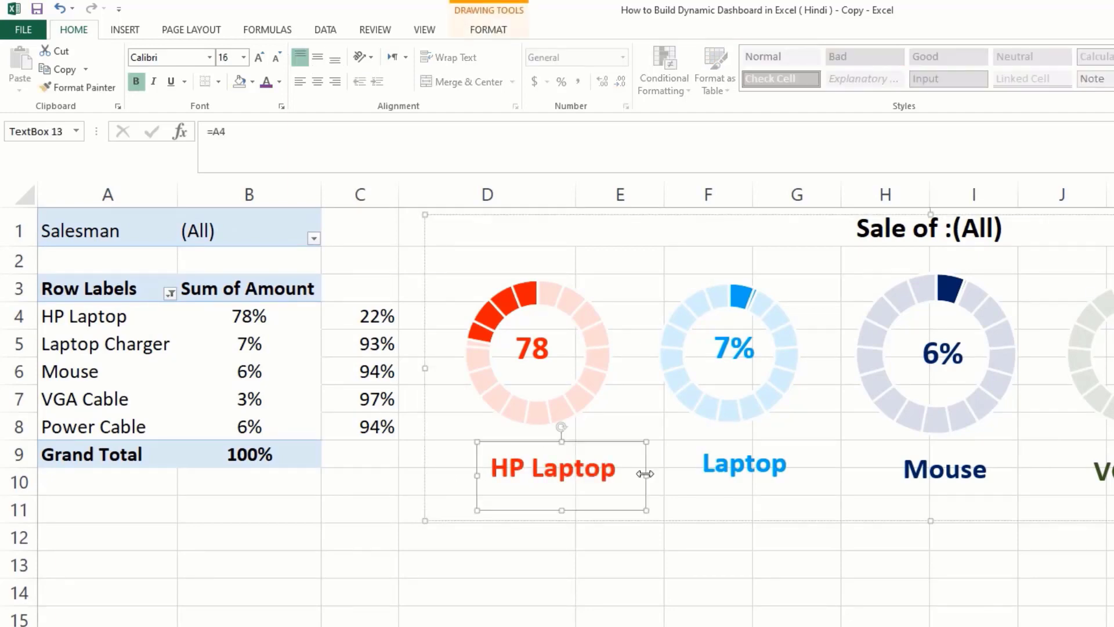
{"action": "left_click_drag", "start_coordinate": [581, 435], "coordinate": [564, 434]}
Step: Shift the Laptop and Mouse names up and slightly sideways to center them beneath their doughnuts
{"action": "left_click", "coordinate": [768, 462]}
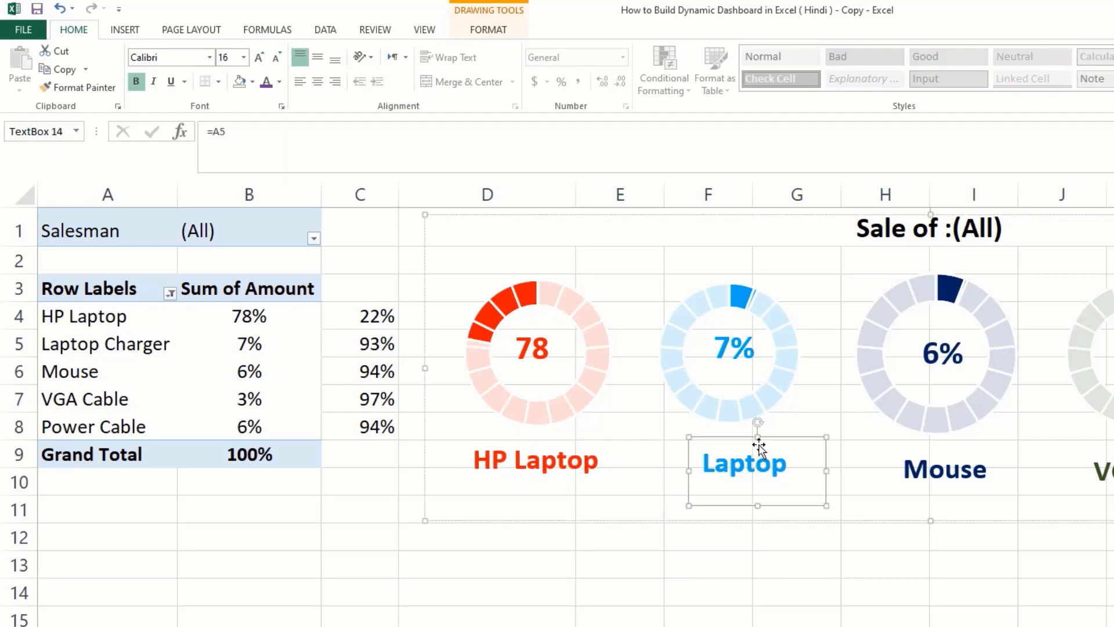
{"action": "left_click_drag", "start_coordinate": [758, 440], "coordinate": [745, 436]}
{"action": "left_click", "coordinate": [917, 461]}
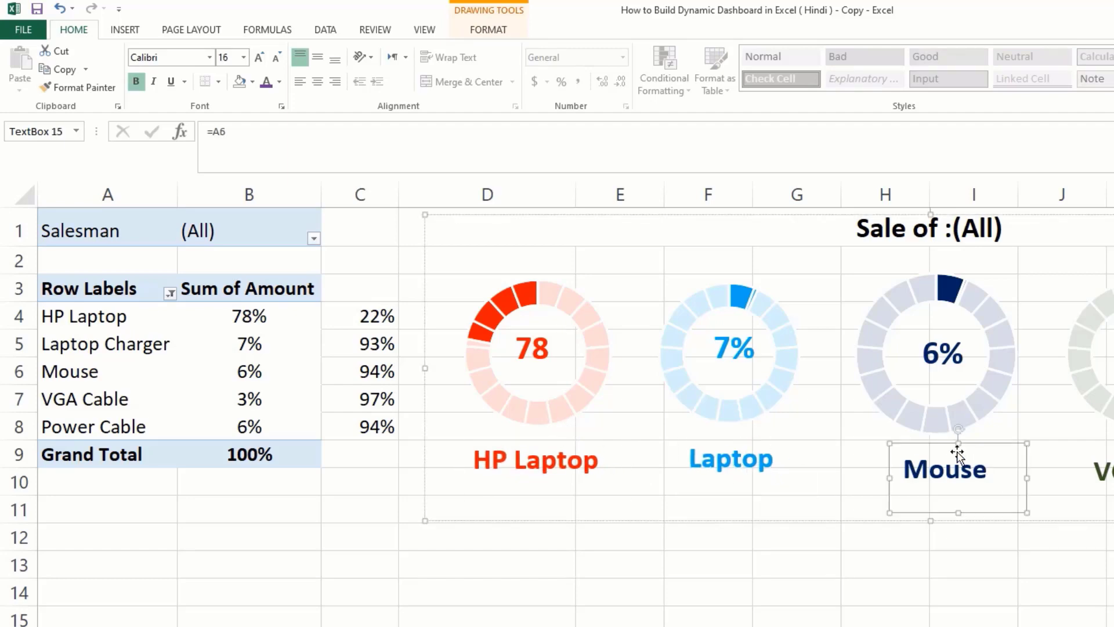
{"action": "left_click_drag", "start_coordinate": [947, 442], "coordinate": [945, 431]}
Step: Widen the VGA text box to fit VGA Cable, and raise the VGA Cable and Power names closer to their doughnuts
{"action": "scroll", "coordinate": [945, 431], "scroll_direction": "right", "scroll_amount": 3}
{"action": "left_click", "coordinate": [861, 464]}
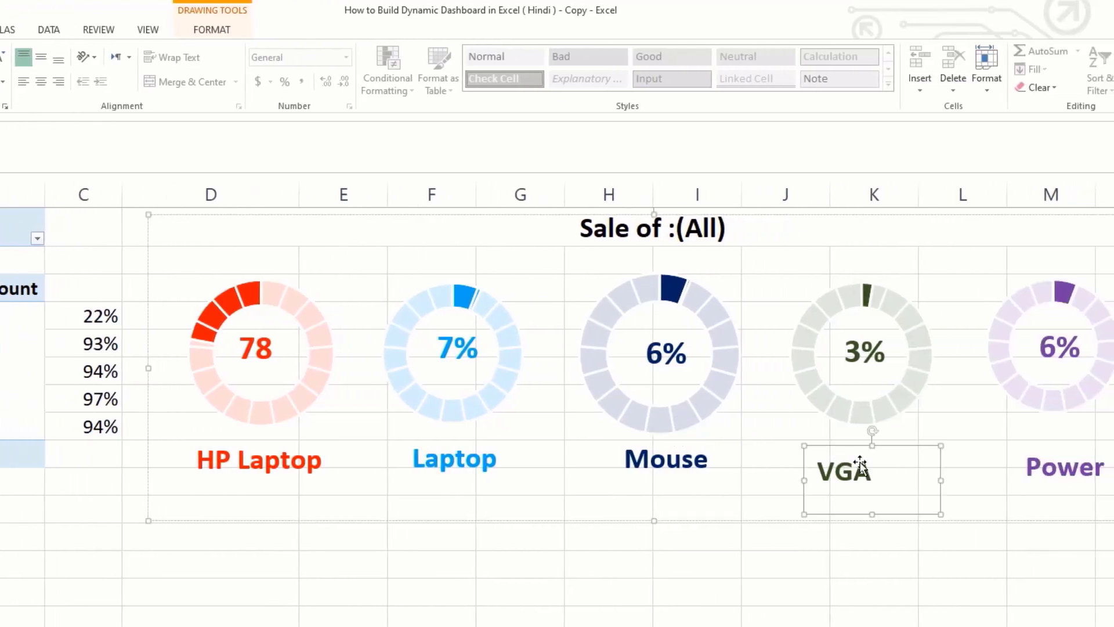
{"action": "left_click_drag", "start_coordinate": [943, 481], "coordinate": [979, 481]}
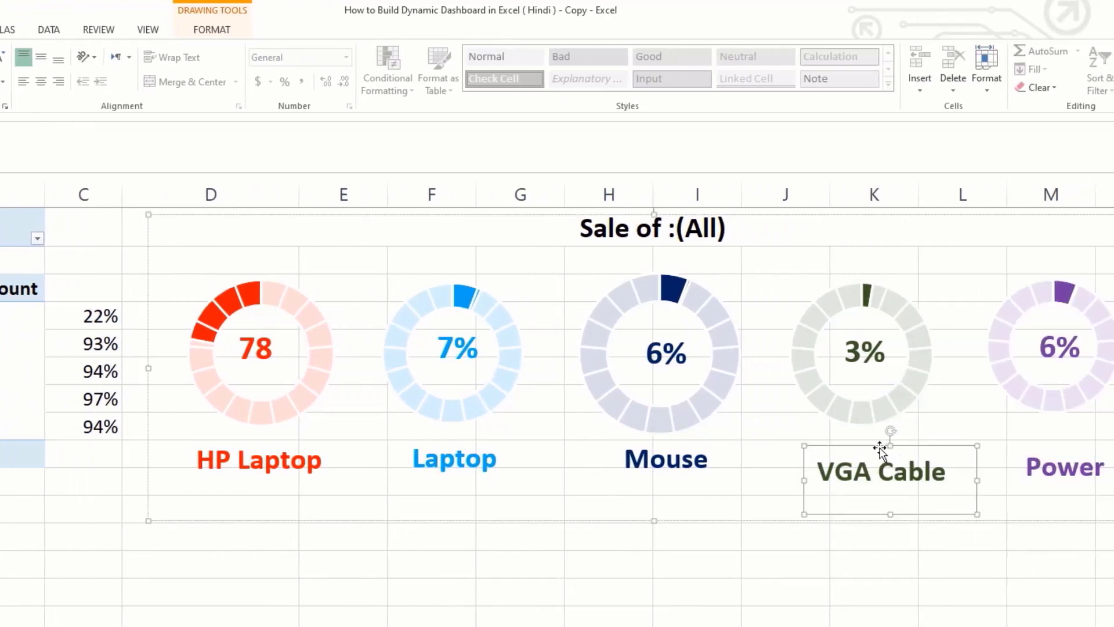
{"action": "left_click_drag", "start_coordinate": [879, 450], "coordinate": [881, 433]}
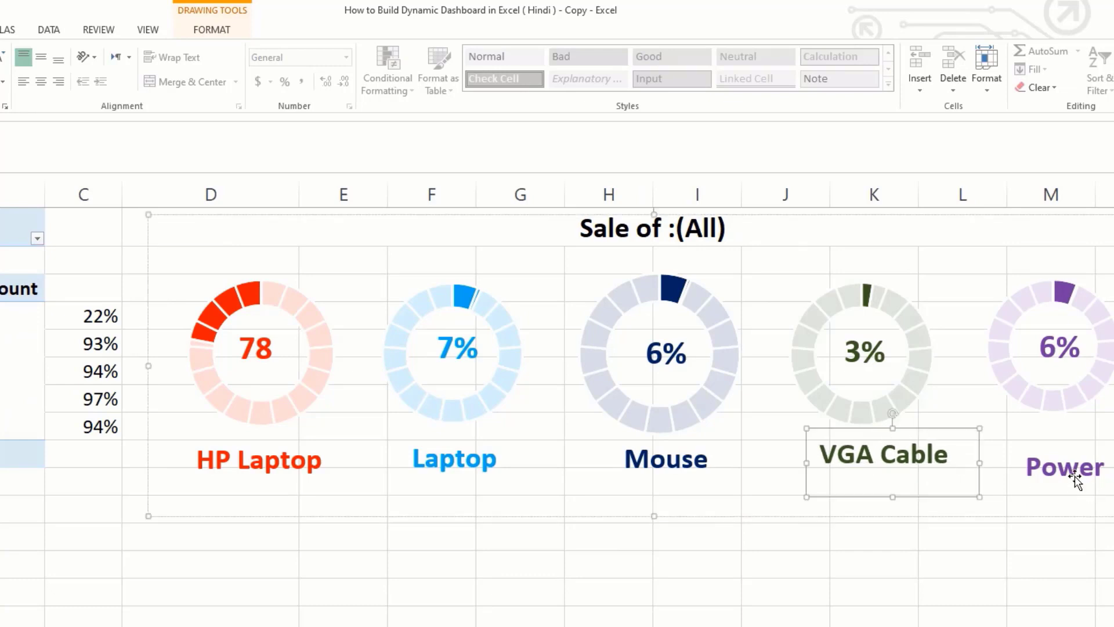
{"action": "left_click", "coordinate": [1076, 479]}
{"action": "left_click_drag", "start_coordinate": [1072, 448], "coordinate": [1065, 433]}
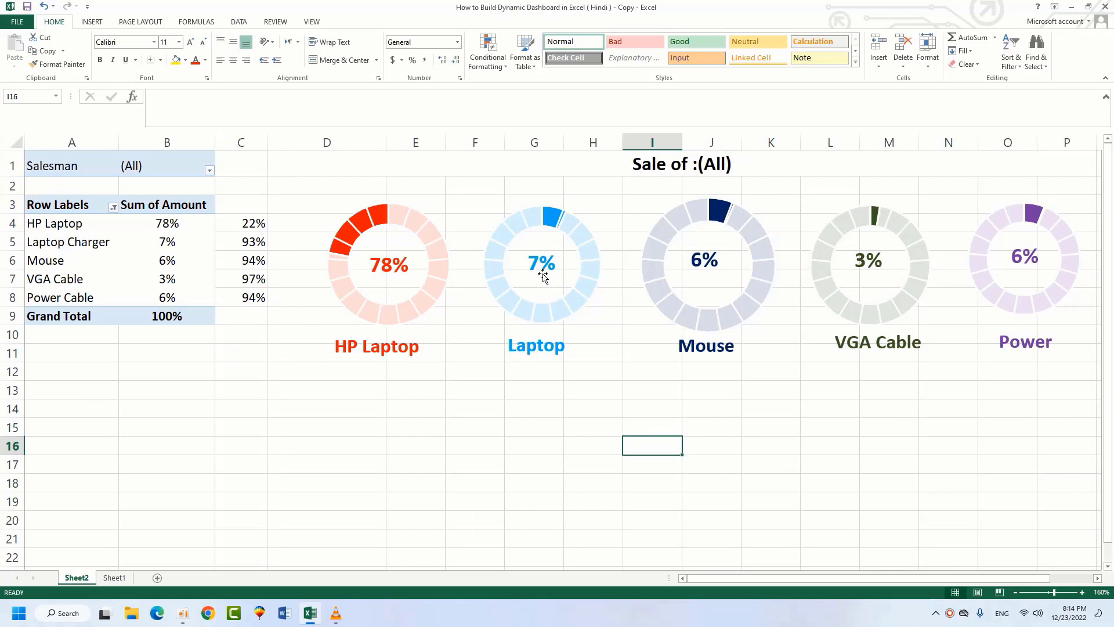
Step: Nudge the percentage labels of the Laptop and Mouse doughnuts down slightly to center them inside the rings
{"action": "left_click", "coordinate": [543, 270]}
{"action": "left_click", "coordinate": [544, 268]}
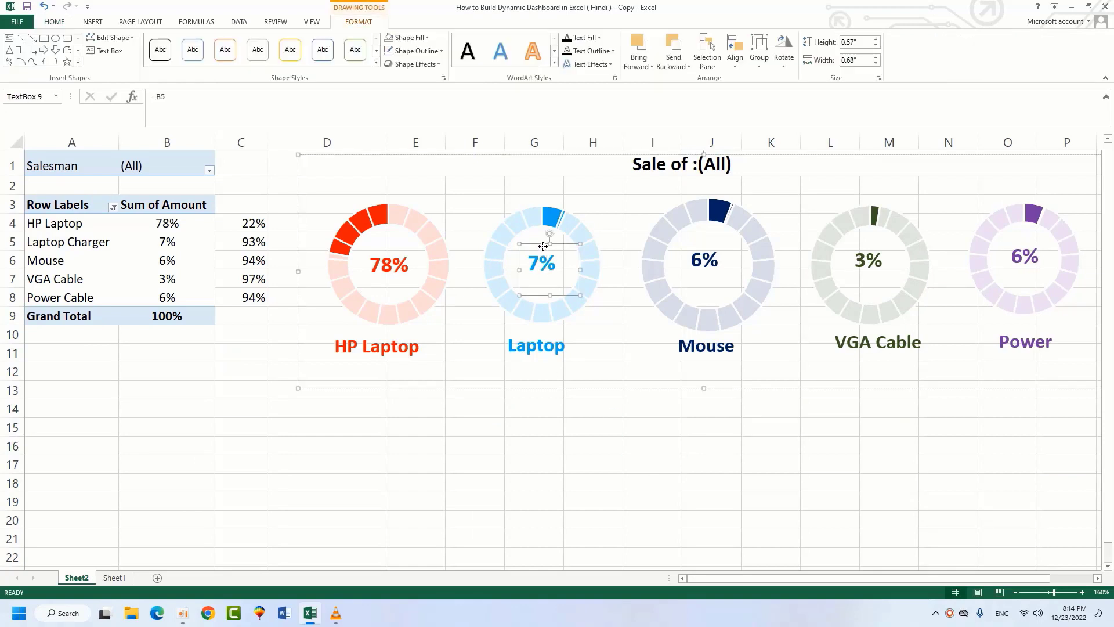
{"action": "left_click", "coordinate": [705, 260]}
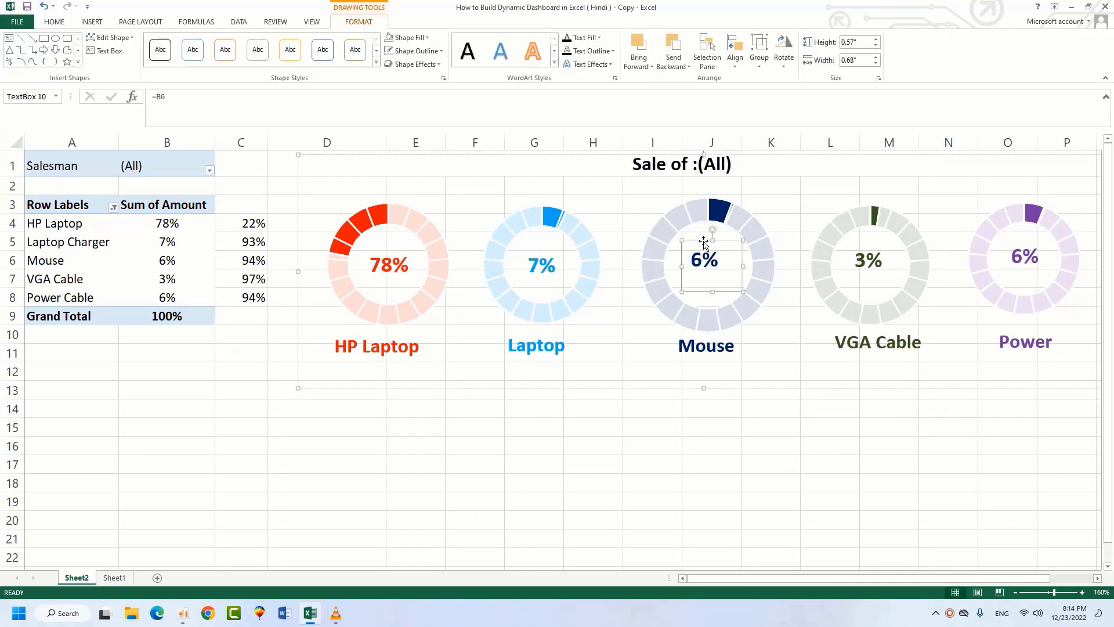
{"action": "left_click_drag", "start_coordinate": [704, 243], "coordinate": [705, 245]}
{"action": "left_click", "coordinate": [867, 429]}
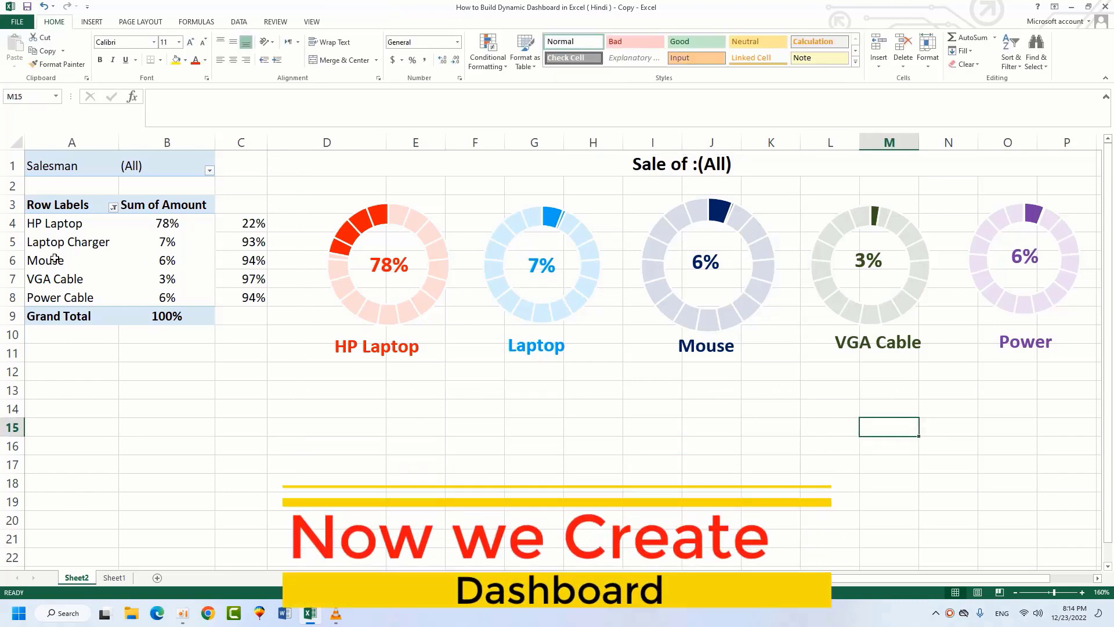
Step: Insert a slicer for the Salesman field of the pivot table
{"action": "left_click", "coordinate": [82, 264]}
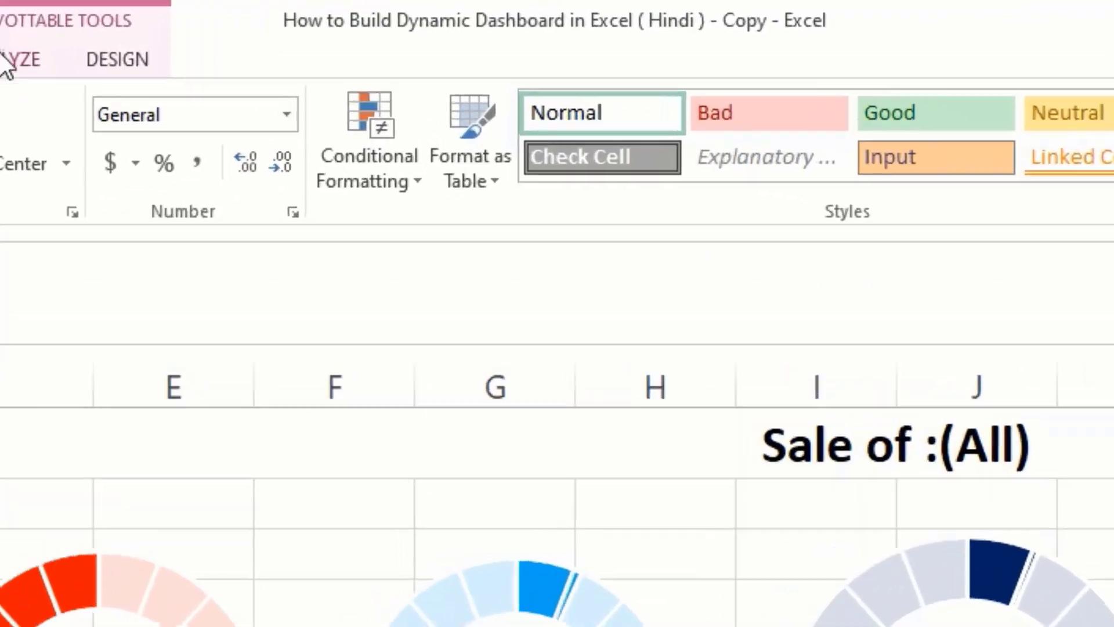
{"action": "left_click", "coordinate": [352, 22]}
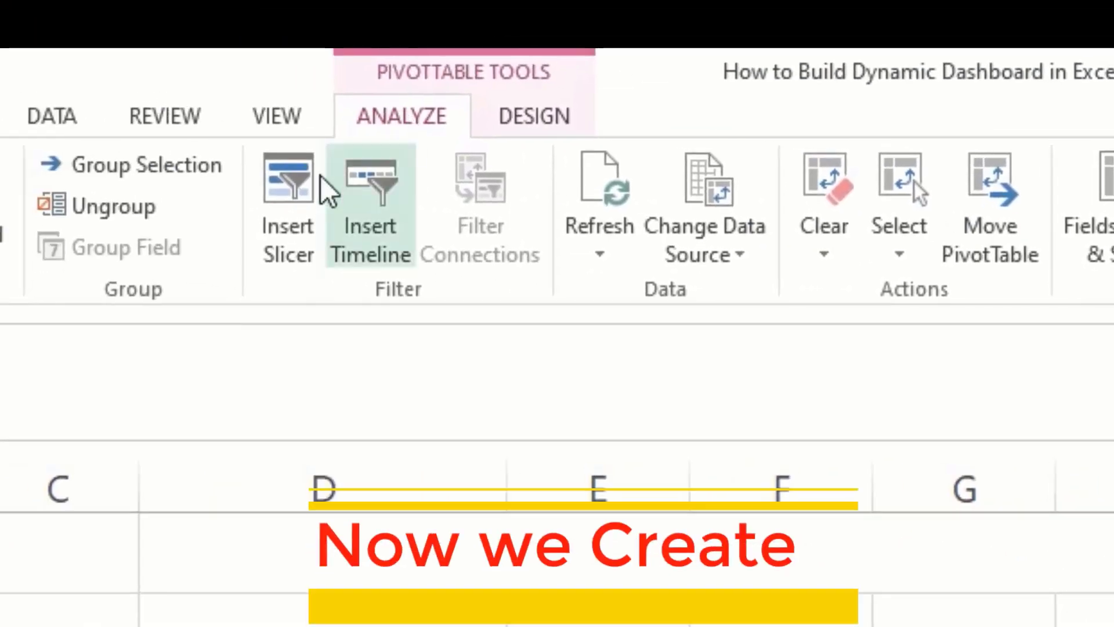
{"action": "left_click", "coordinate": [276, 252]}
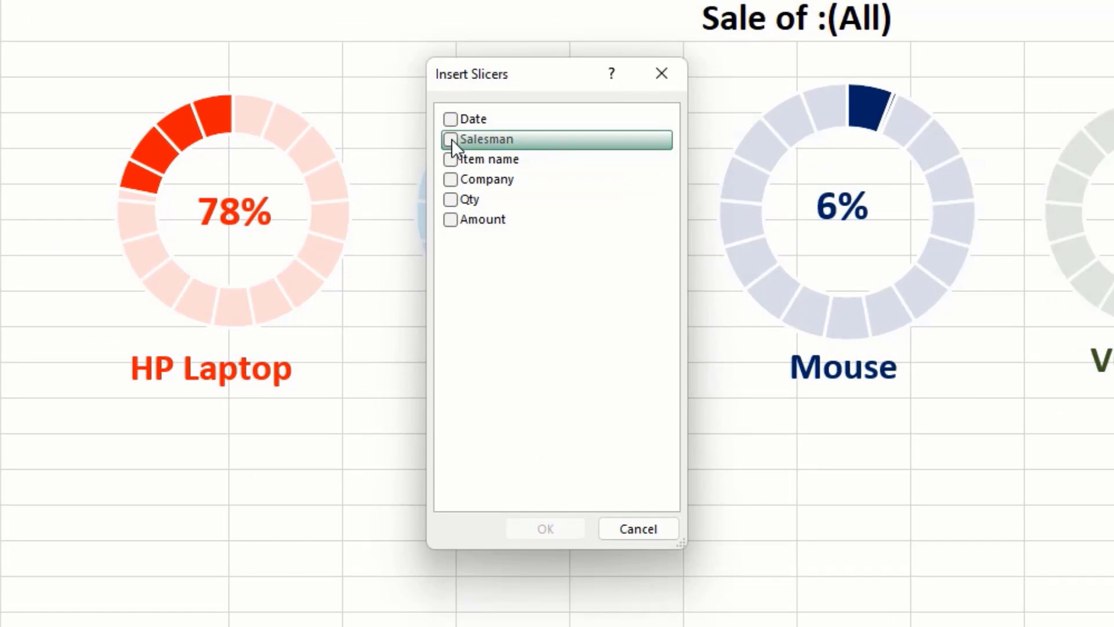
{"action": "left_click", "coordinate": [452, 140]}
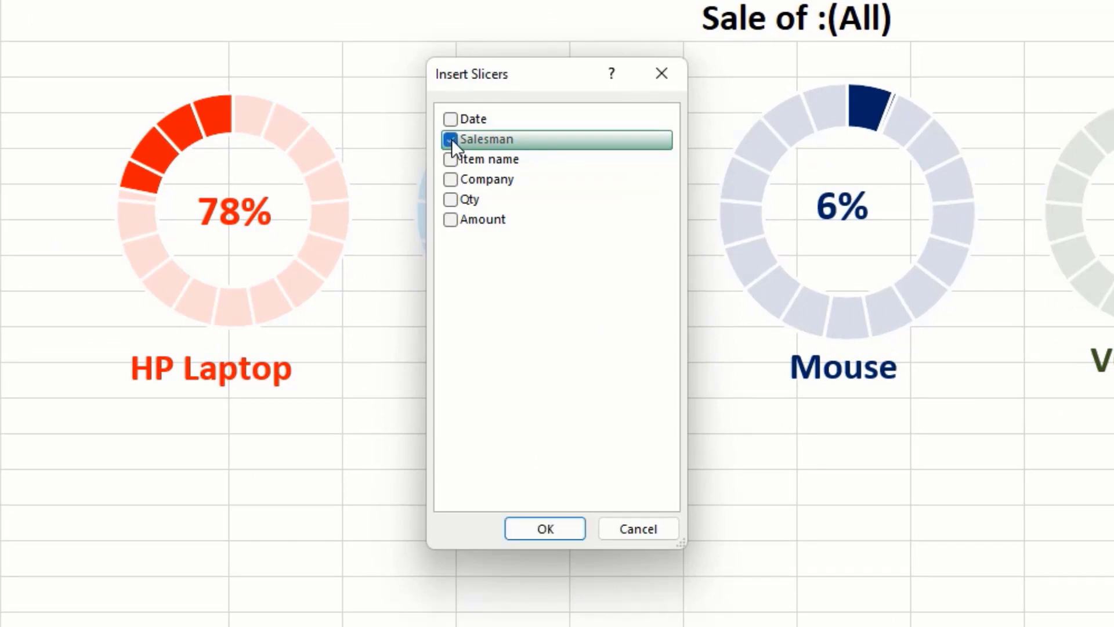
{"action": "left_click", "coordinate": [560, 531]}
Step: Shorten the Salesman slicer to about 1.85" high and place it just beneath the HP Laptop doughnut
{"action": "left_click_drag", "start_coordinate": [522, 179], "coordinate": [0, 349]}
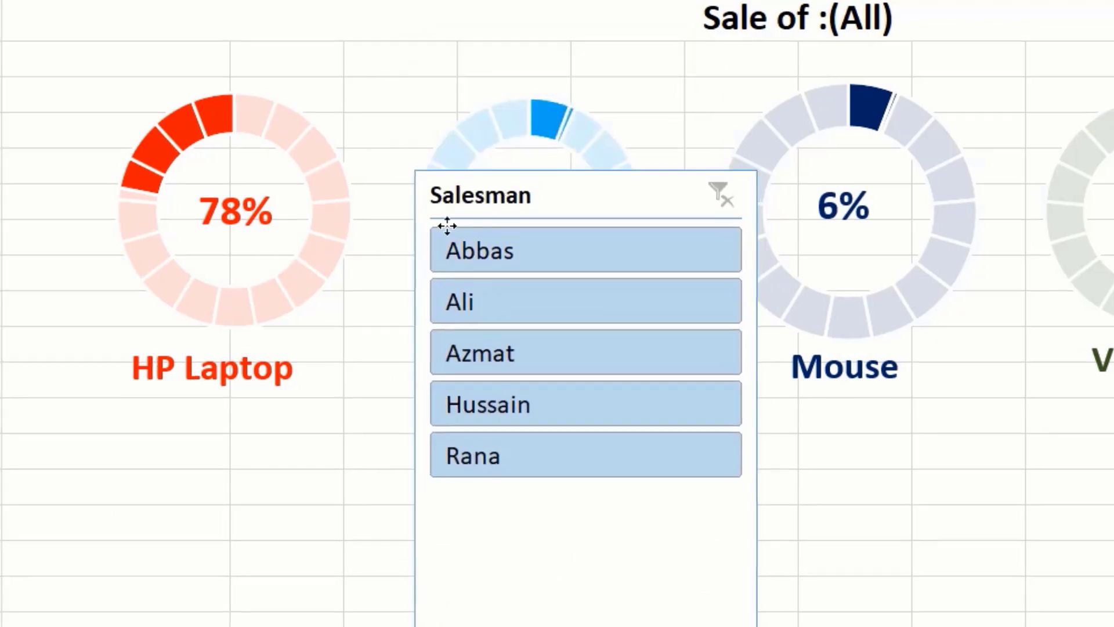
{"action": "left_click_drag", "start_coordinate": [235, 261], "coordinate": [195, 231]}
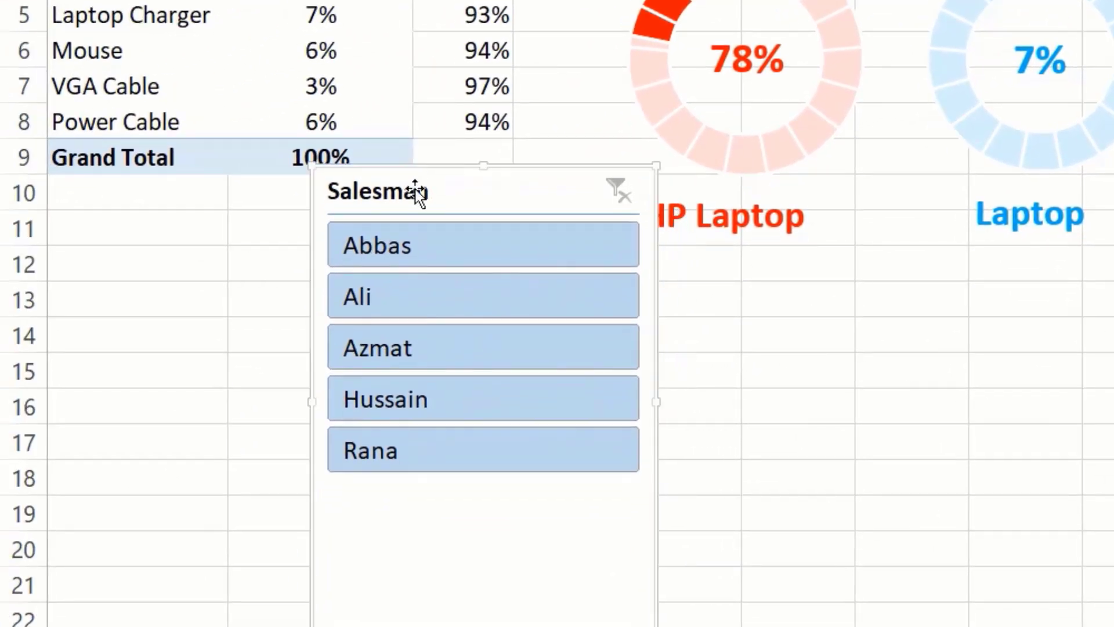
{"action": "left_click_drag", "start_coordinate": [484, 592], "coordinate": [468, 432]}
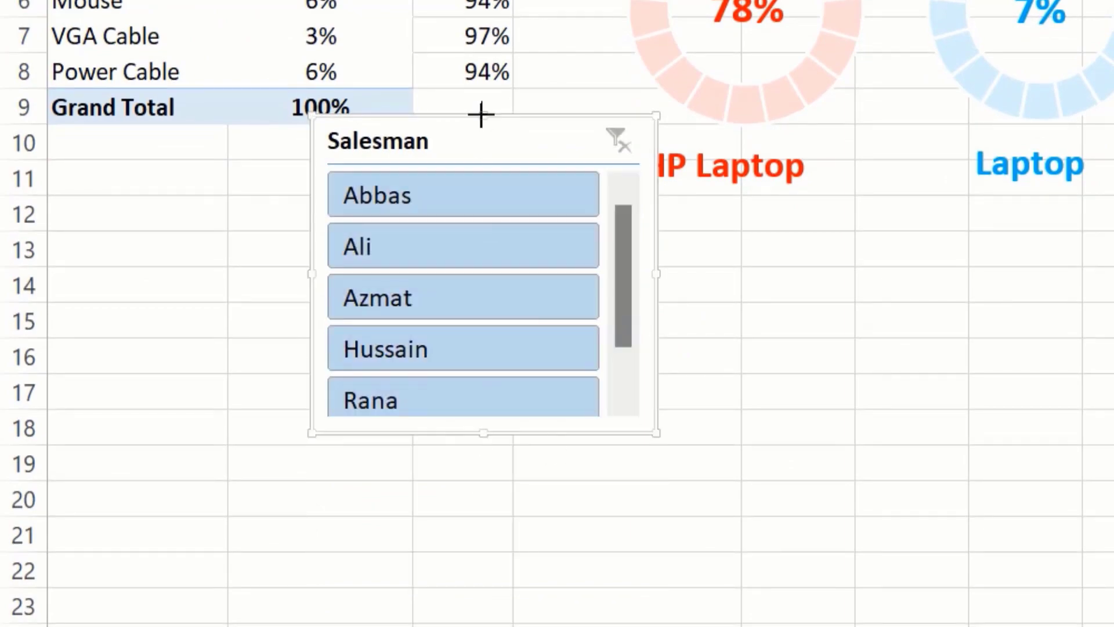
{"action": "left_click_drag", "start_coordinate": [507, 124], "coordinate": [711, 221]}
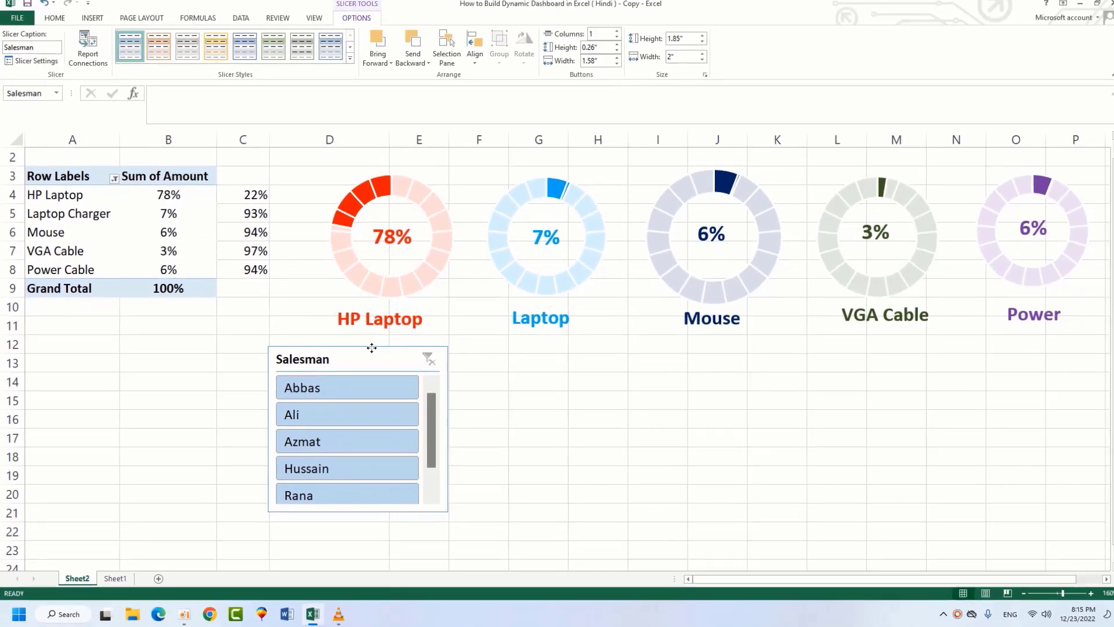
{"action": "left_click_drag", "start_coordinate": [372, 348], "coordinate": [372, 348]}
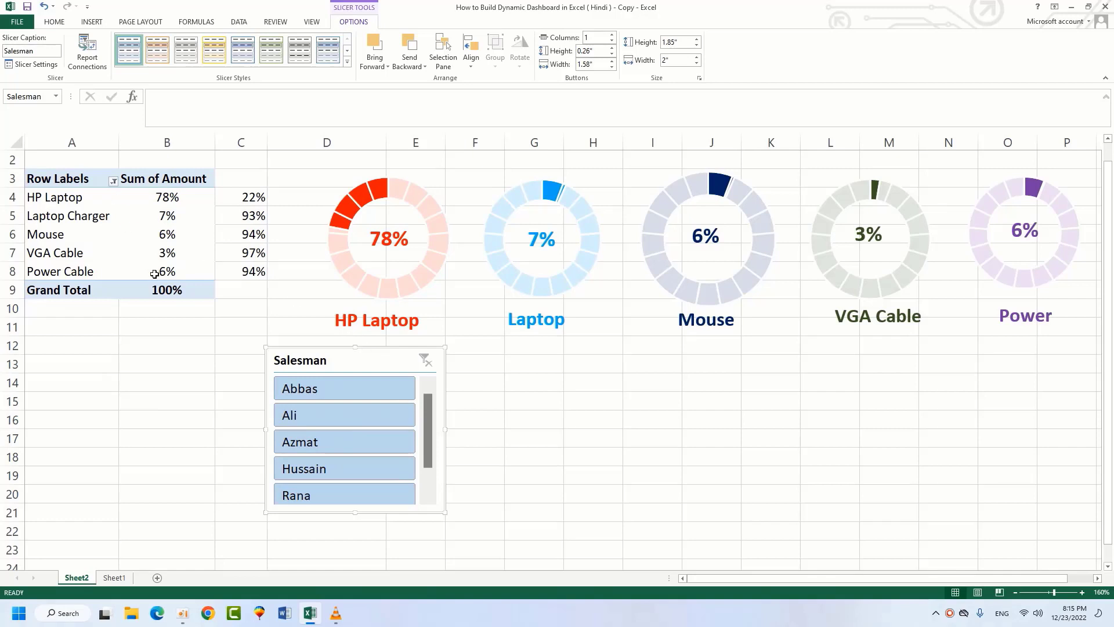
{"action": "scroll", "coordinate": [1110, 263], "scroll_direction": "up", "scroll_amount": 1}
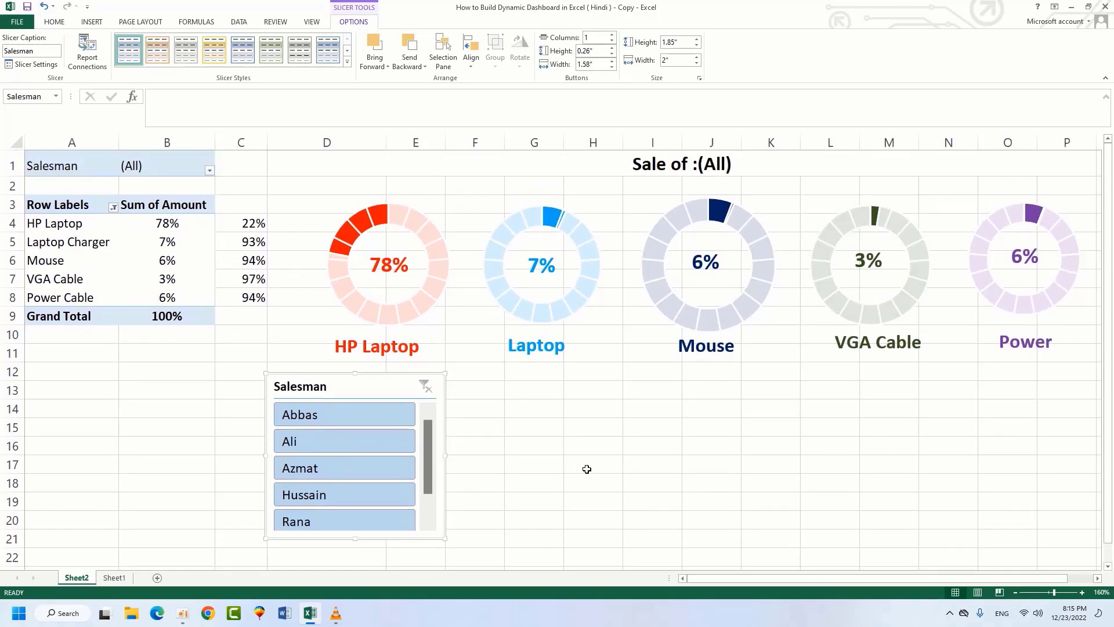
{"action": "left_click_drag", "start_coordinate": [361, 374], "coordinate": [361, 365]}
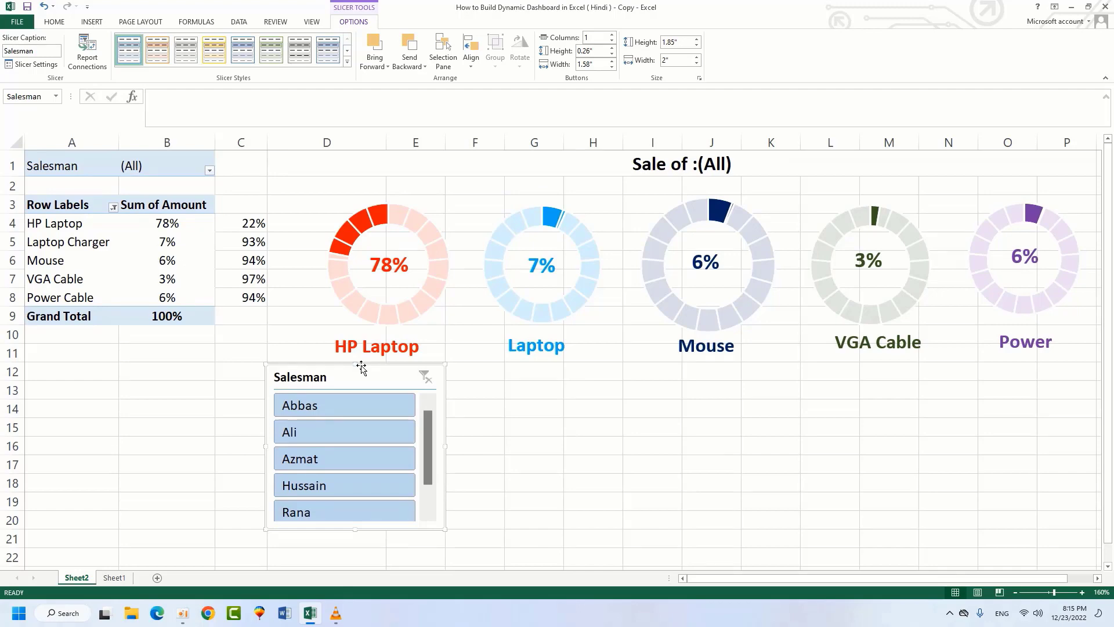
Step: Arrange the Salesman slicer buttons in 2 columns and resize the slicer to about 1.32" high by 2.21" wide
{"action": "right_click", "coordinate": [361, 364]}
{"action": "left_click", "coordinate": [414, 345]}
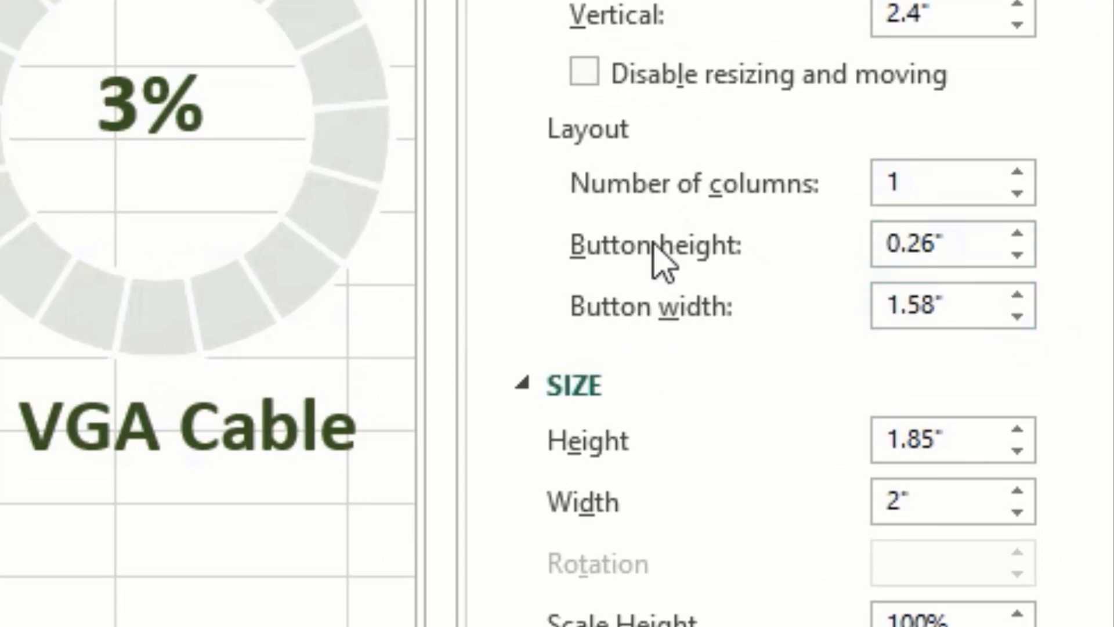
{"action": "left_click", "coordinate": [1017, 173]}
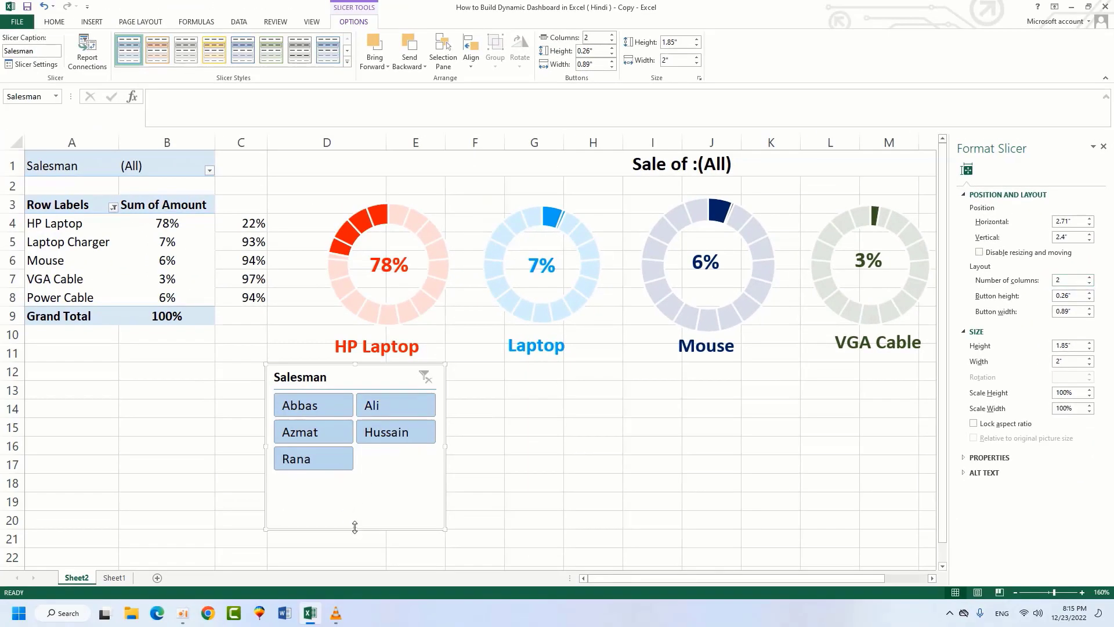
{"action": "left_click_drag", "start_coordinate": [355, 527], "coordinate": [355, 476]}
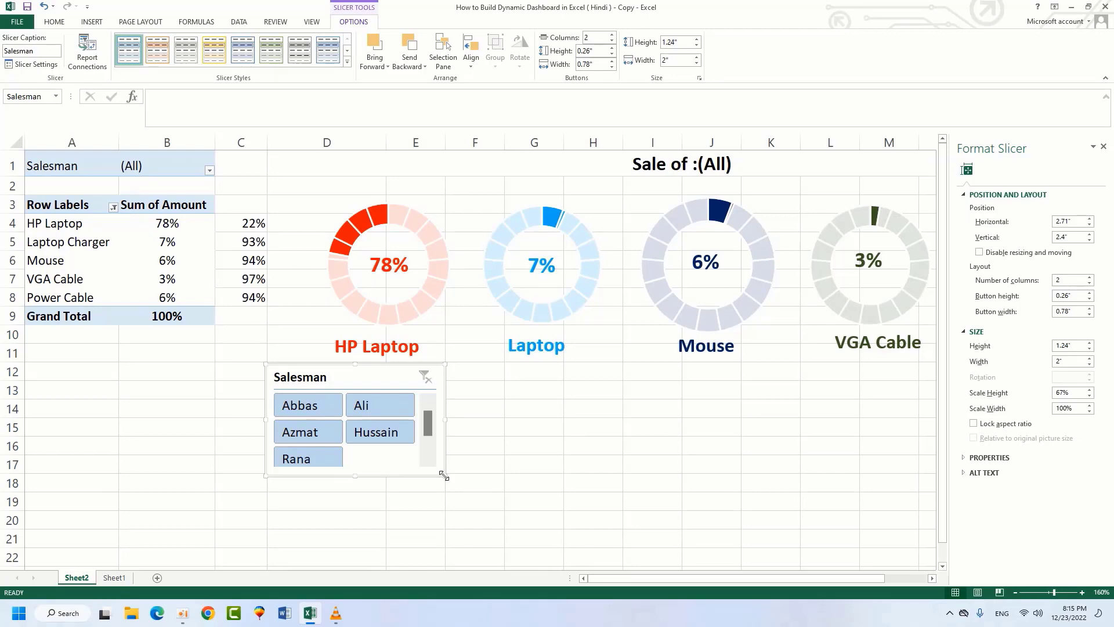
{"action": "left_click_drag", "start_coordinate": [444, 476], "coordinate": [462, 481]}
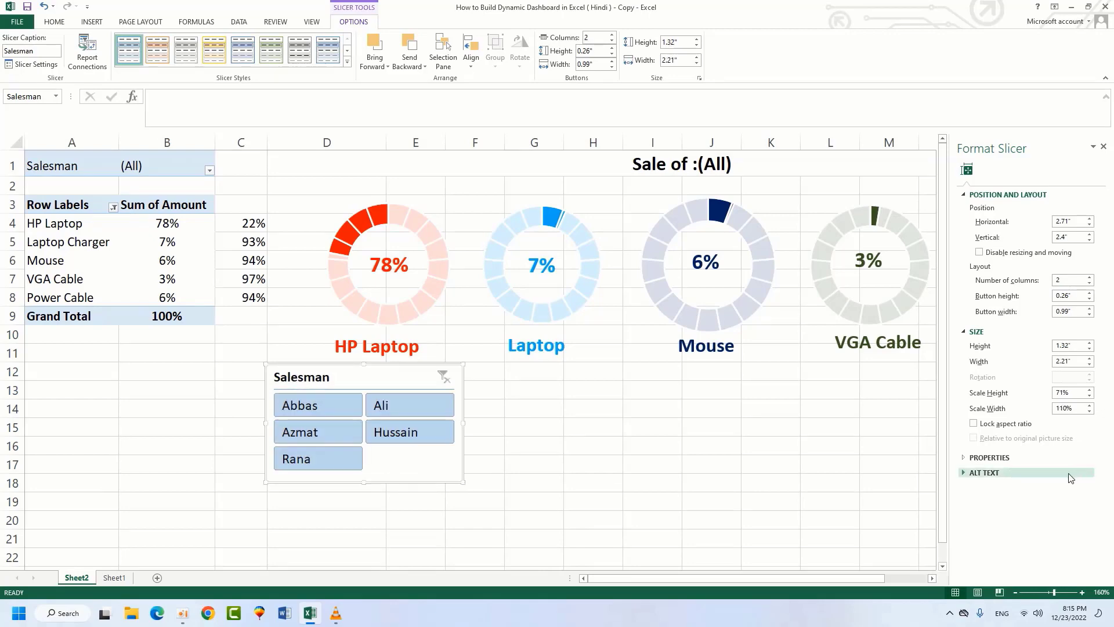
Step: Close the slicer formatting settings and test the Salesman slicer by filtering the dashboard to four different salesmen in turn
{"action": "left_click", "coordinate": [1104, 146]}
{"action": "left_click", "coordinate": [541, 504]}
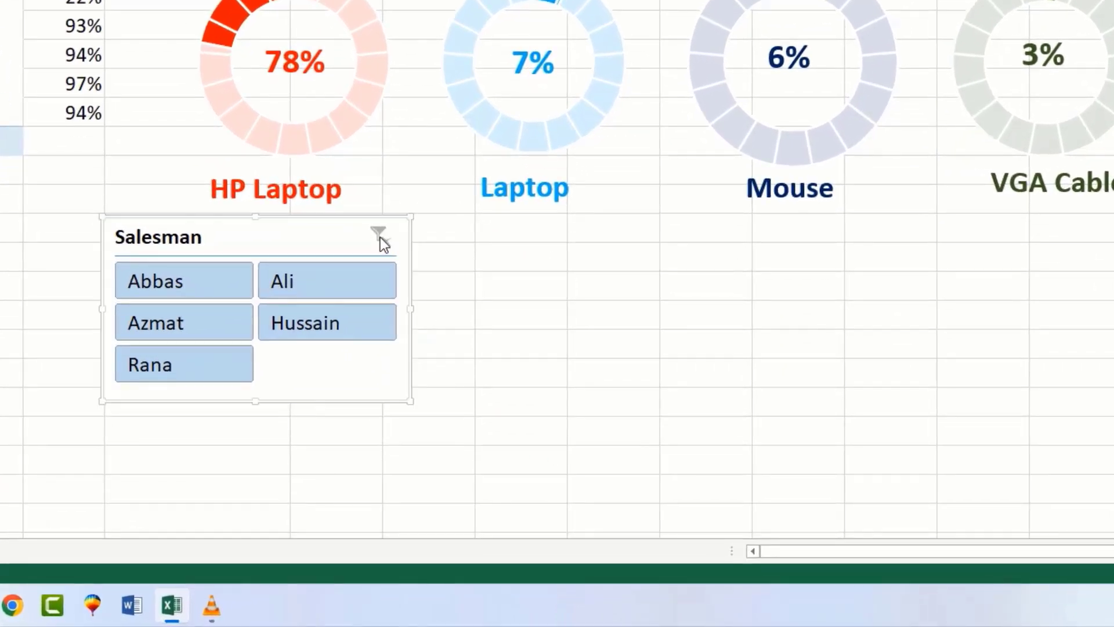
{"action": "left_click", "coordinate": [190, 285]}
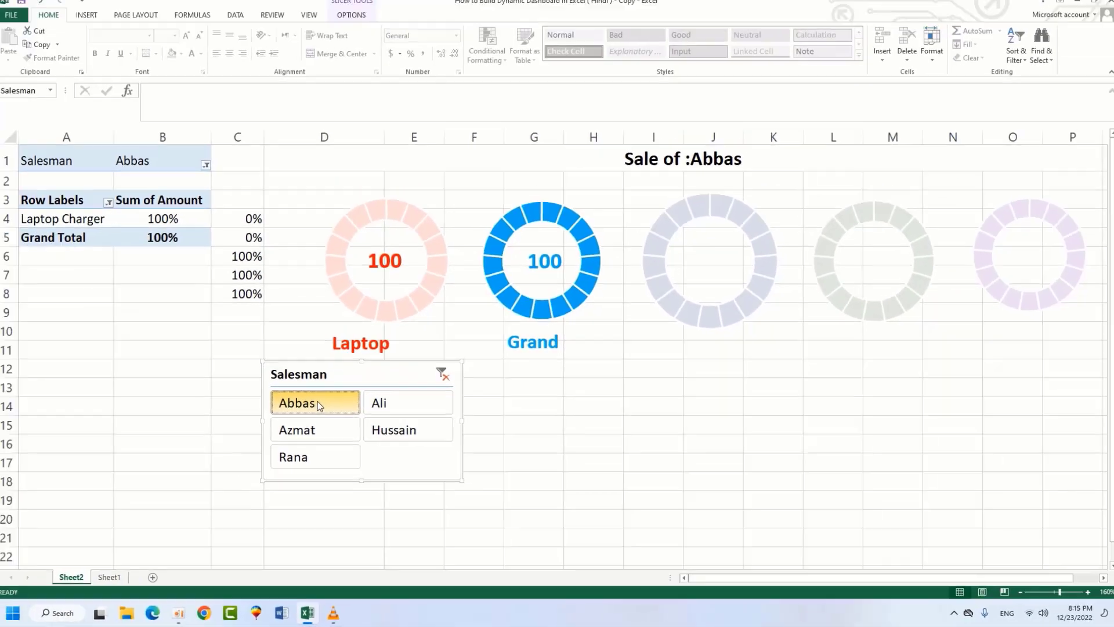
{"action": "left_click", "coordinate": [240, 355]}
{"action": "left_click", "coordinate": [311, 457]}
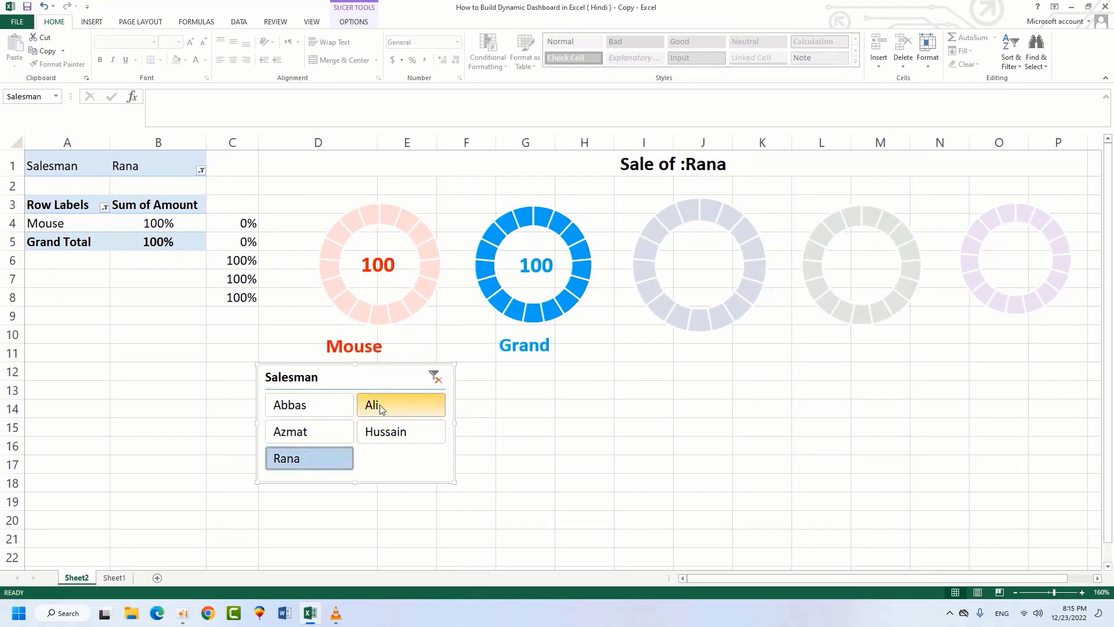
{"action": "left_click", "coordinate": [378, 404]}
{"action": "left_click", "coordinate": [390, 433]}
{"action": "left_click", "coordinate": [598, 444]}
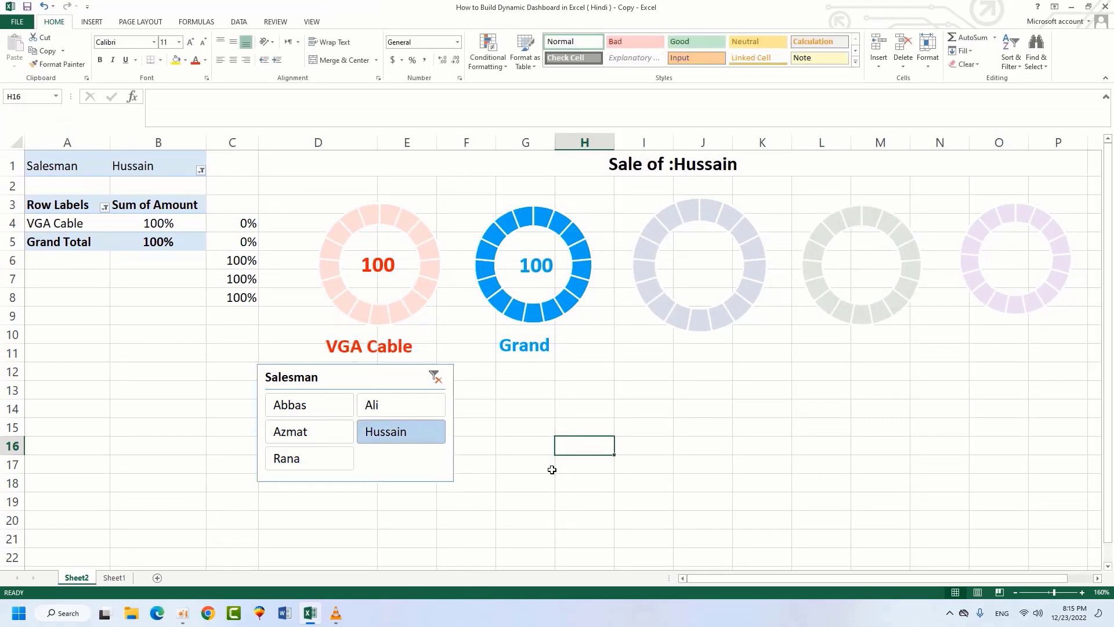
Step: Check the dashboard for each salesman again through the Salesman slicer, including the one not yet tested, then clear the Salesman filter
{"action": "left_click", "coordinate": [319, 402]}
{"action": "left_click", "coordinate": [304, 432]}
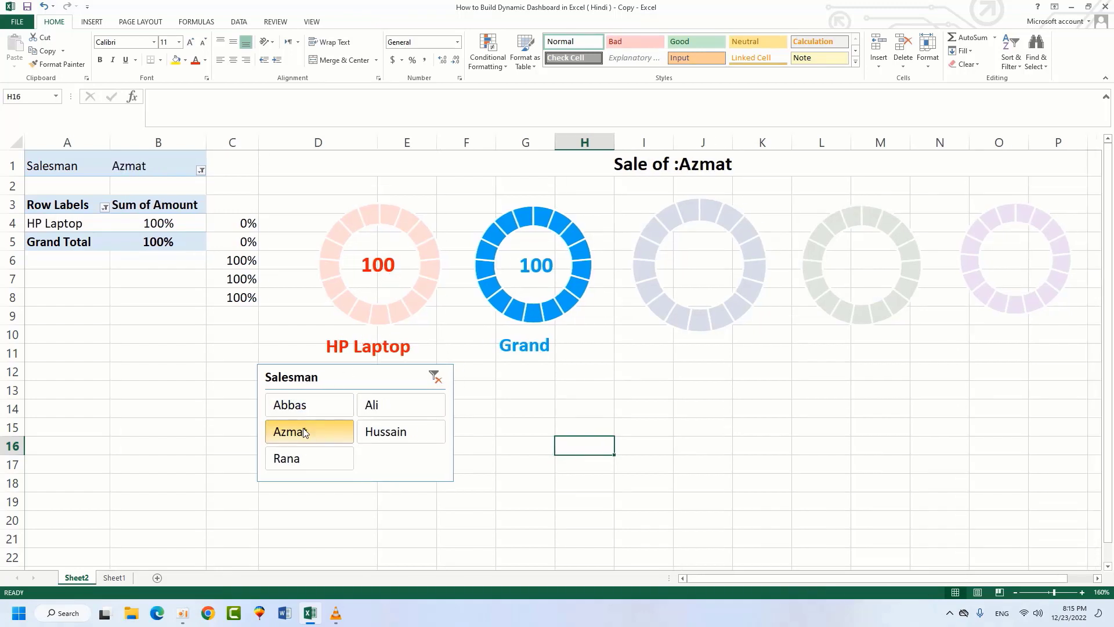
{"action": "left_click", "coordinate": [304, 457]}
{"action": "left_click", "coordinate": [384, 408]}
{"action": "left_click", "coordinate": [385, 431]}
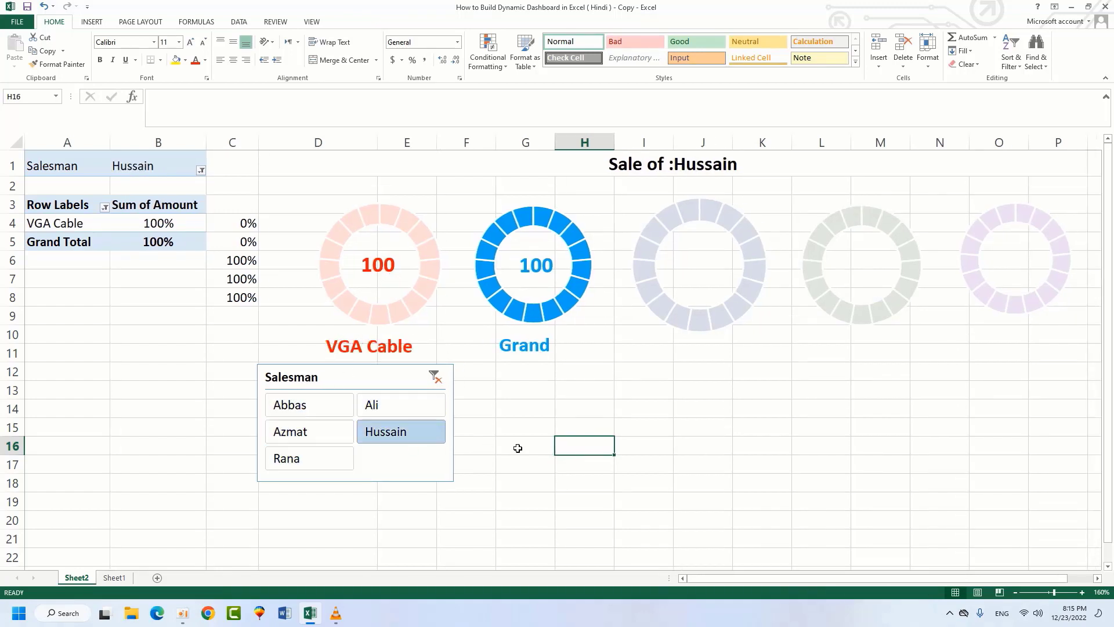
{"action": "left_click", "coordinate": [517, 447]}
{"action": "left_click", "coordinate": [603, 414]}
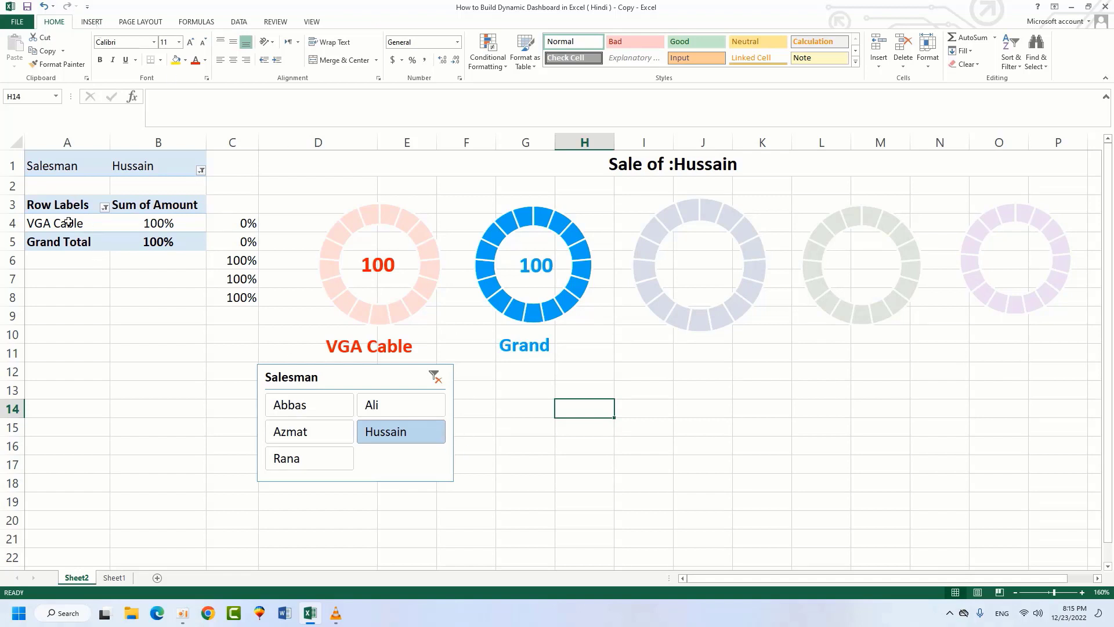
{"action": "left_click", "coordinate": [435, 378]}
{"action": "left_click", "coordinate": [642, 520]}
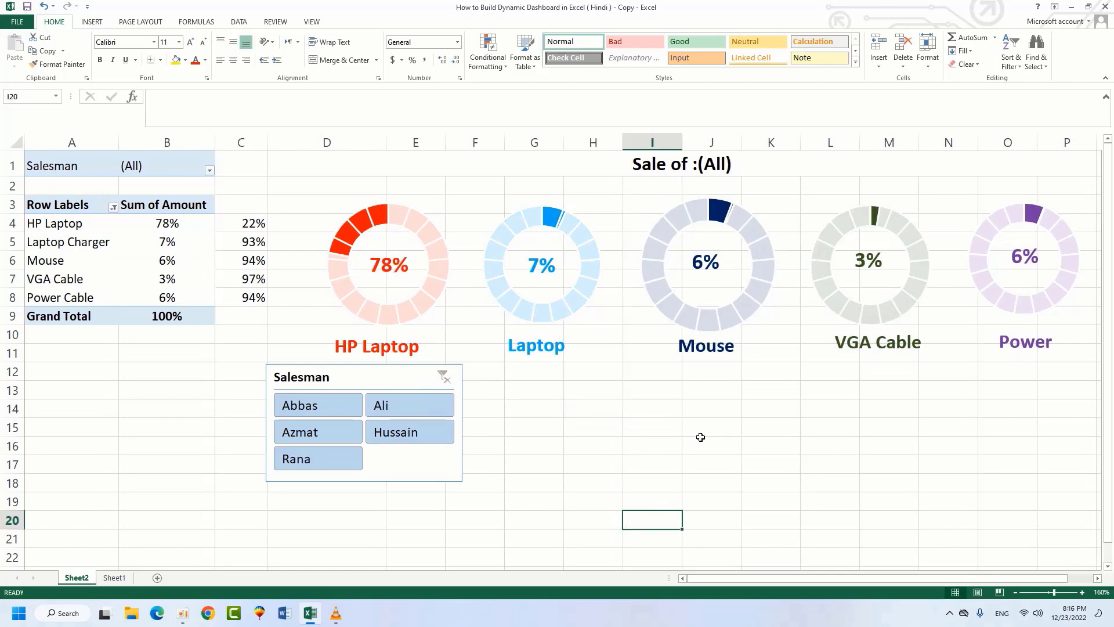
Step: Move the doughnut chart group up slightly and the Salesman slicer down to about row 13, leaving the Salesman filter cleared
{"action": "left_click_drag", "start_coordinate": [448, 368], "coordinate": [436, 352]}
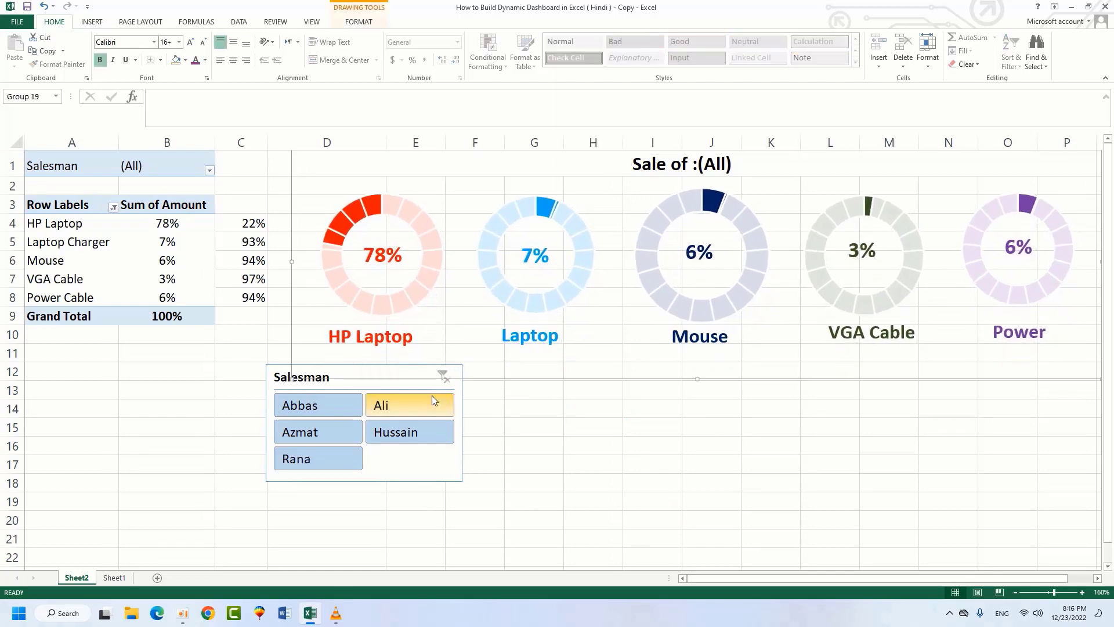
{"action": "left_click", "coordinate": [418, 405]}
{"action": "left_click_drag", "start_coordinate": [308, 370], "coordinate": [310, 398]}
{"action": "left_click", "coordinate": [559, 436]}
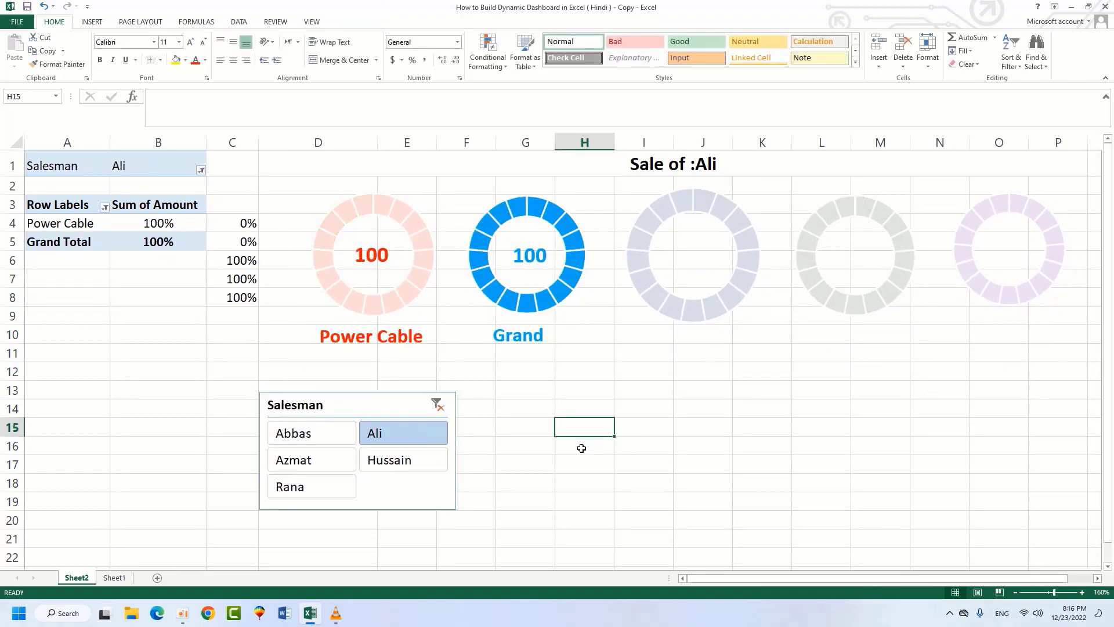
{"action": "left_click", "coordinate": [643, 448]}
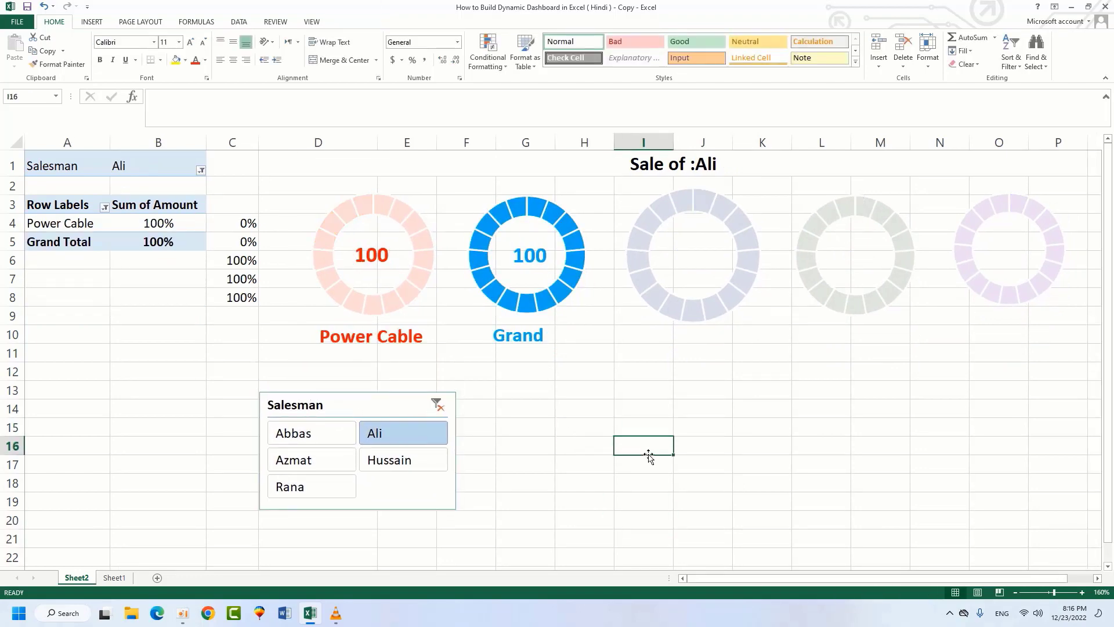
{"action": "left_click", "coordinate": [442, 406]}
{"action": "left_click", "coordinate": [744, 484]}
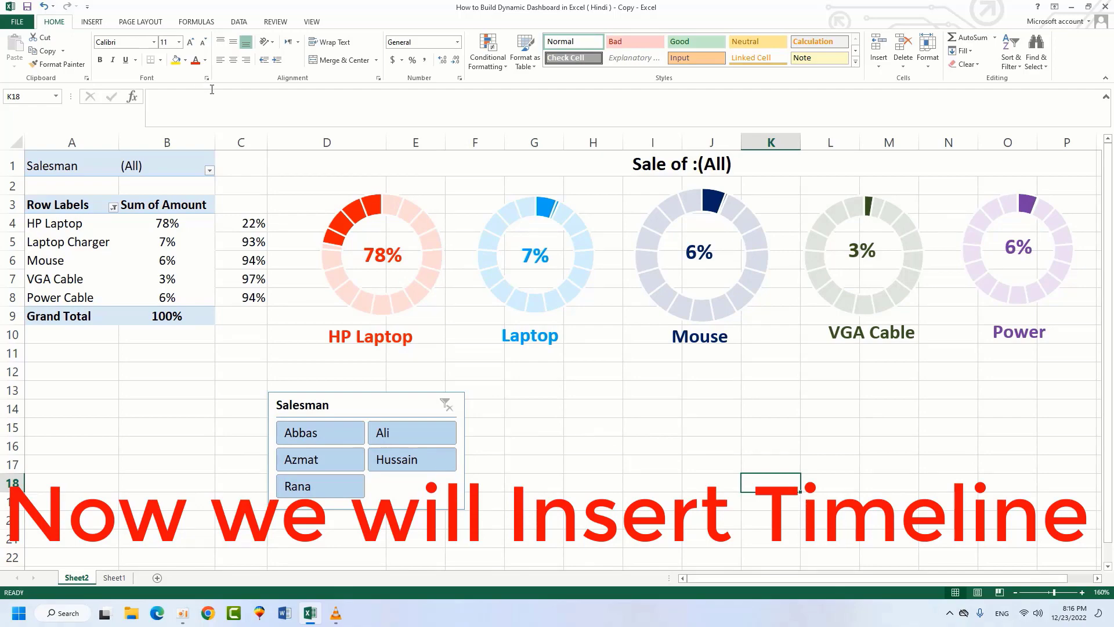
Step: Insert a timeline for the Date field of the pivot table
{"action": "left_click", "coordinate": [60, 266]}
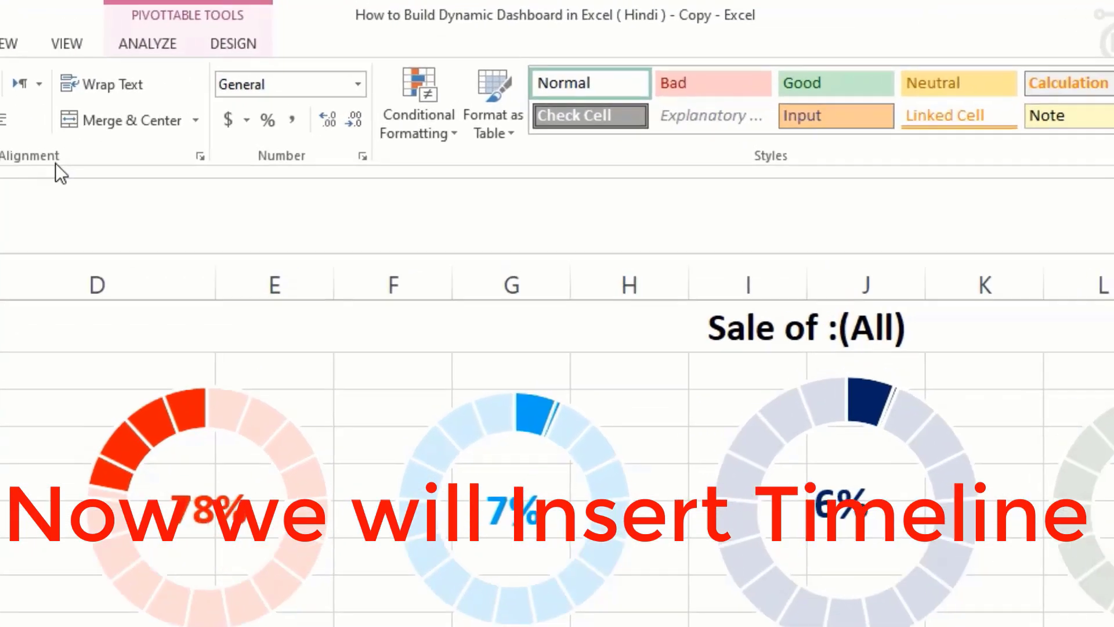
{"action": "left_click", "coordinate": [142, 50]}
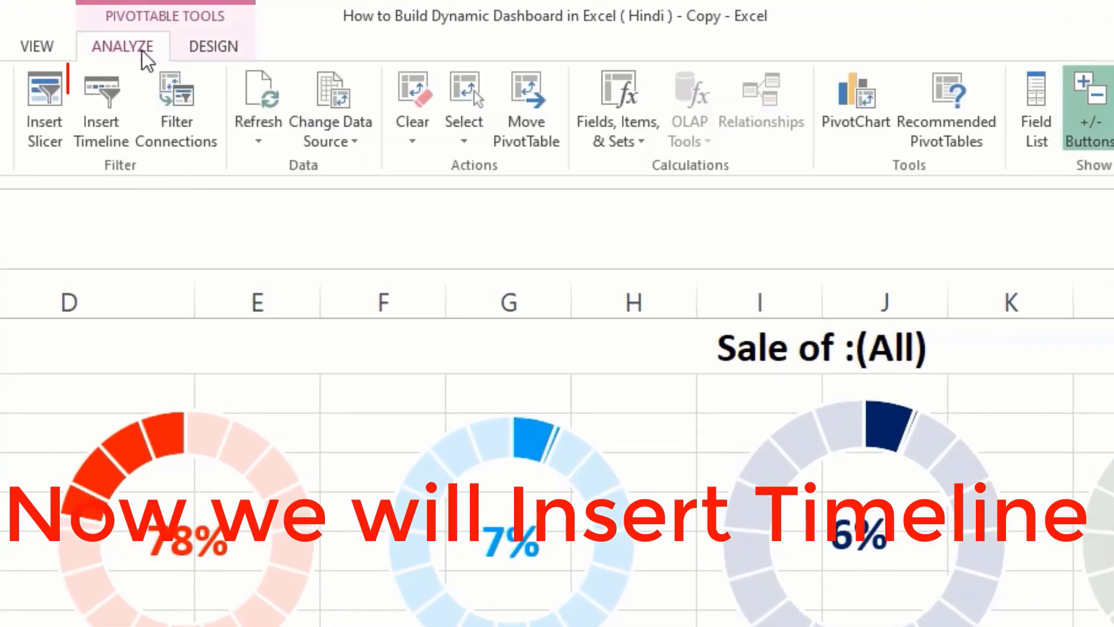
{"action": "left_click", "coordinate": [103, 132]}
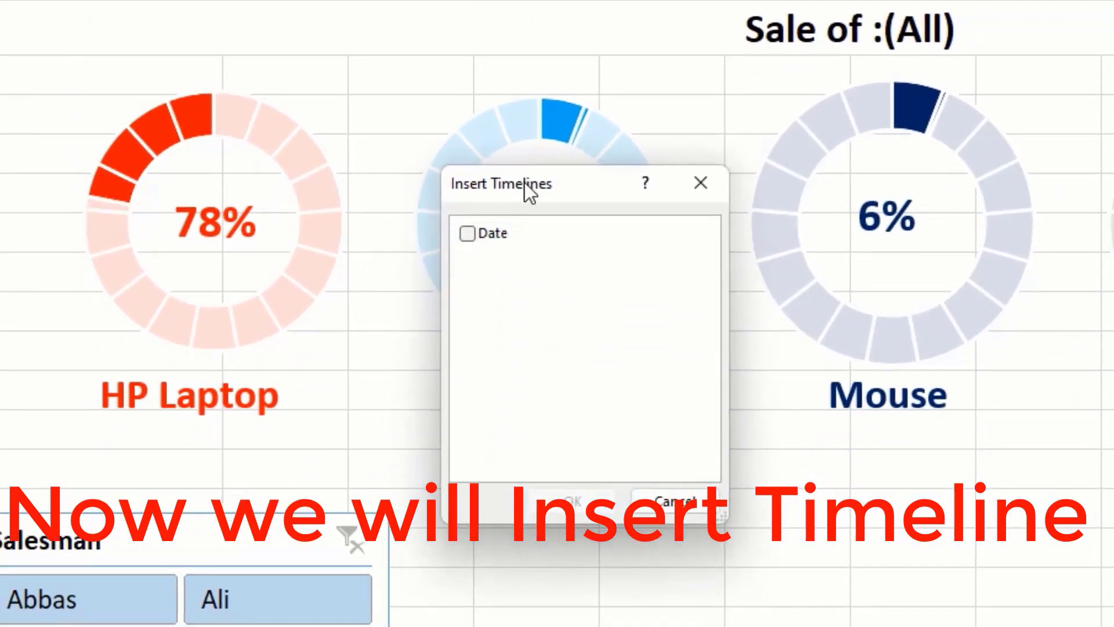
{"action": "left_click_drag", "start_coordinate": [524, 182], "coordinate": [556, 218]}
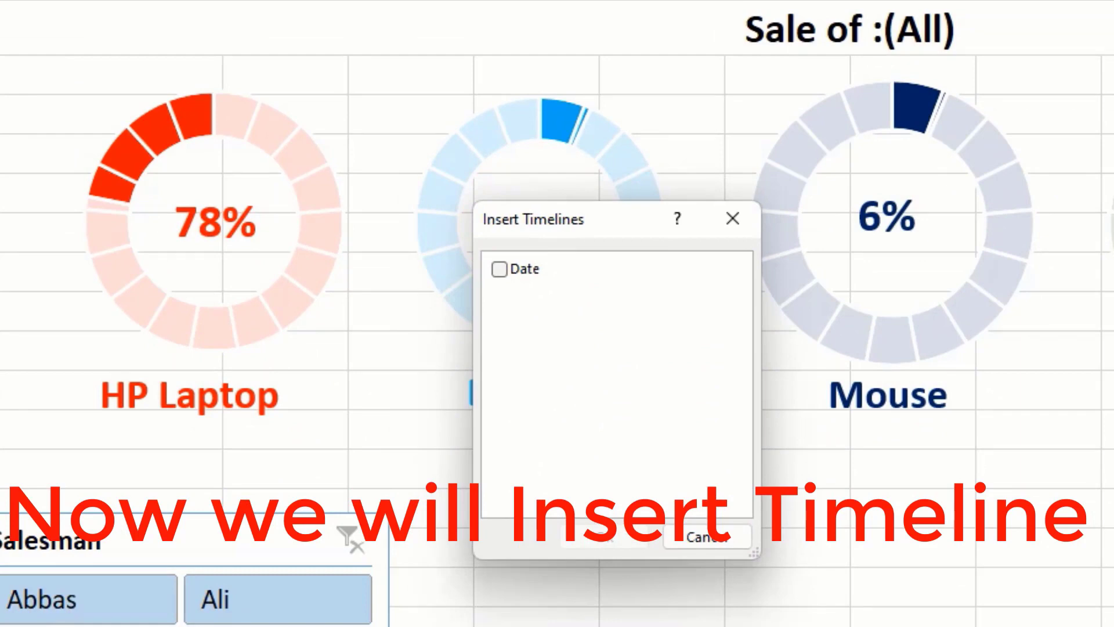
{"action": "left_click", "coordinate": [500, 269]}
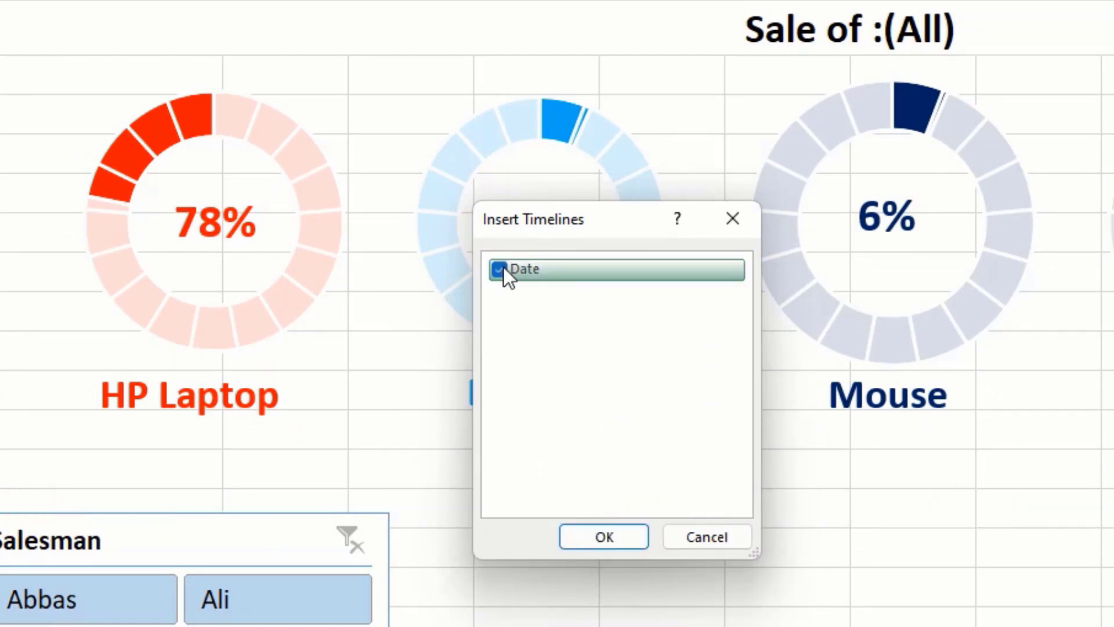
{"action": "left_click", "coordinate": [626, 535]}
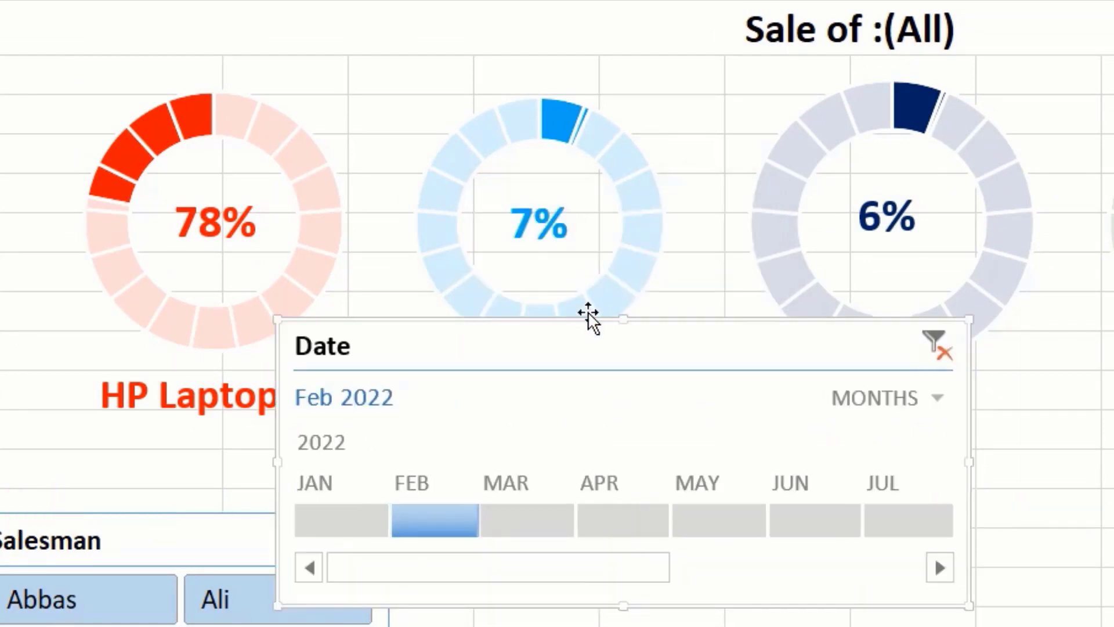
Step: Place the Date timeline beside the Salesman slicer and widen it so all months from January to December fit
{"action": "left_click_drag", "start_coordinate": [580, 323], "coordinate": [730, 503]}
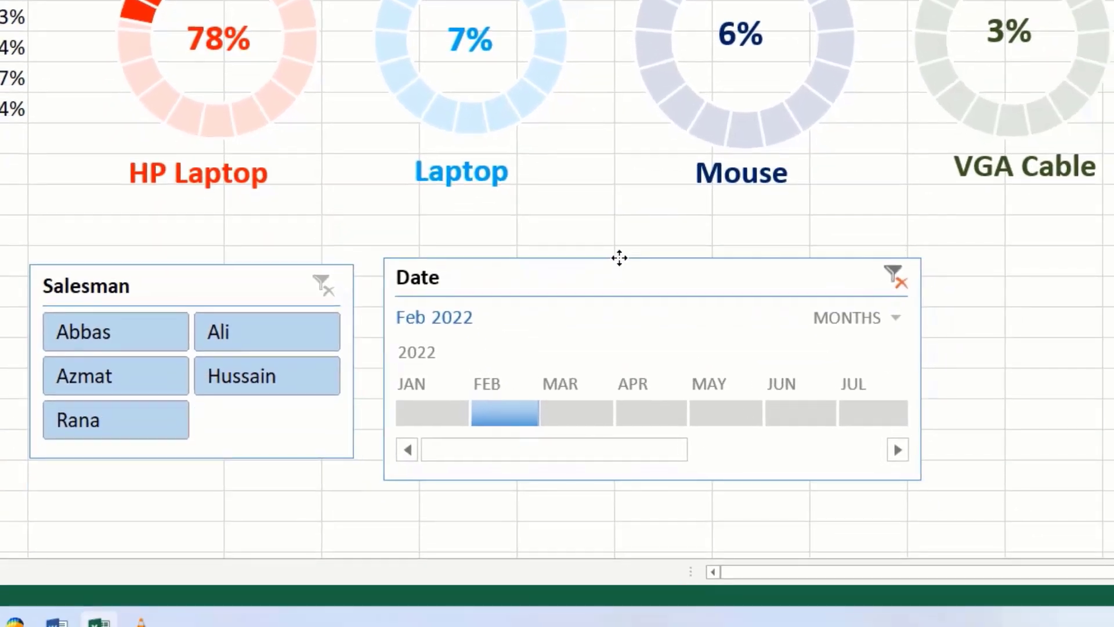
{"action": "left_click_drag", "start_coordinate": [619, 257], "coordinate": [649, 254]}
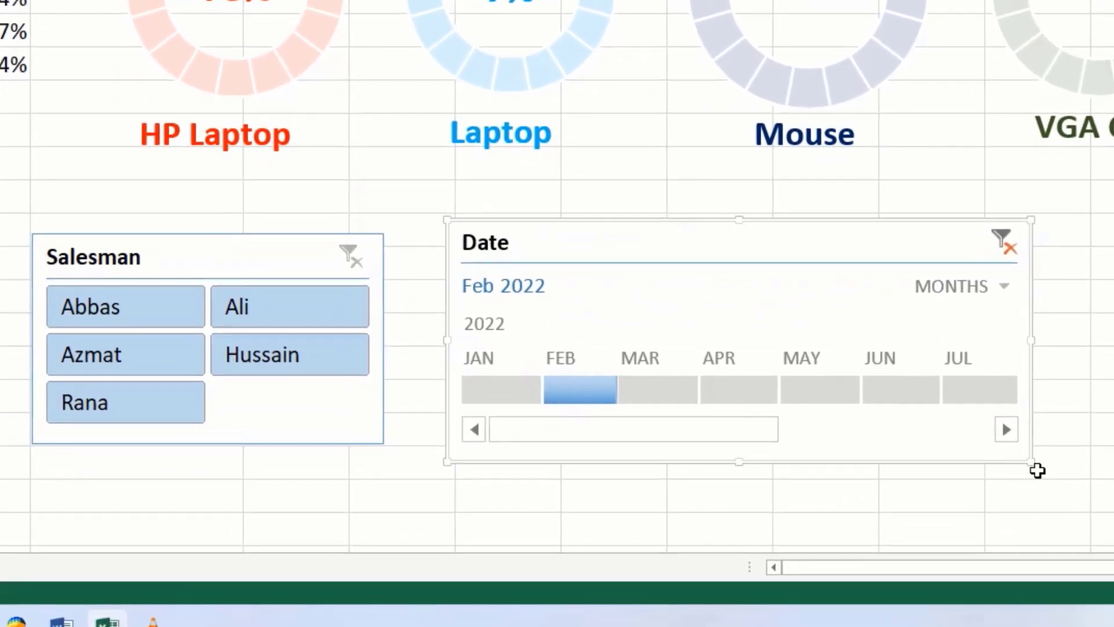
{"action": "left_click_drag", "start_coordinate": [1038, 470], "coordinate": [1113, 471]}
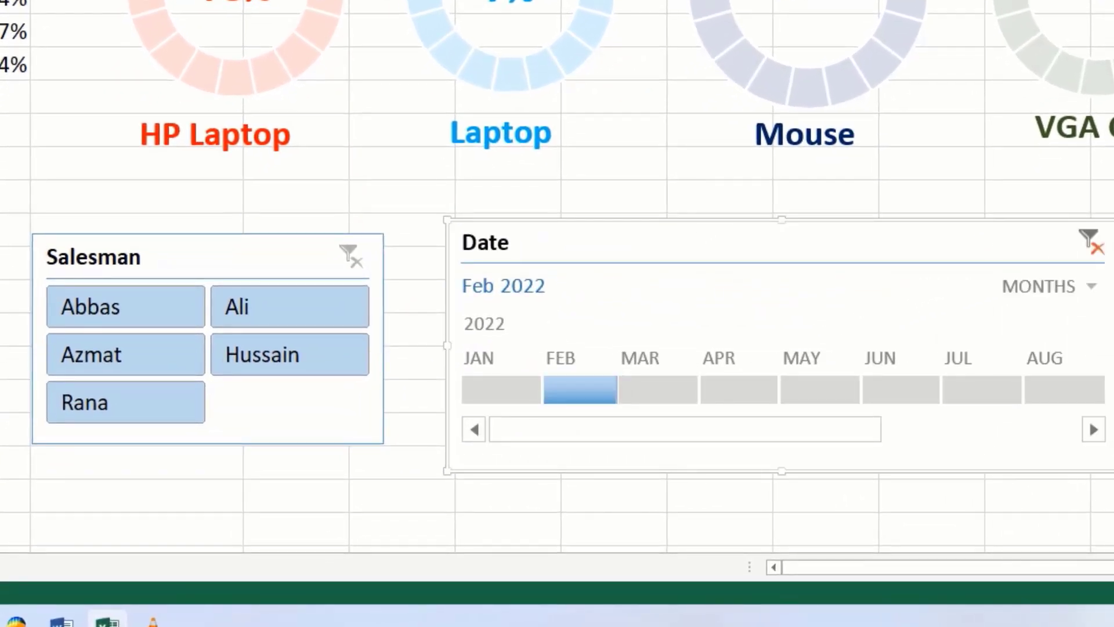
{"action": "left_click_drag", "start_coordinate": [1109, 347], "coordinate": [1113, 347]}
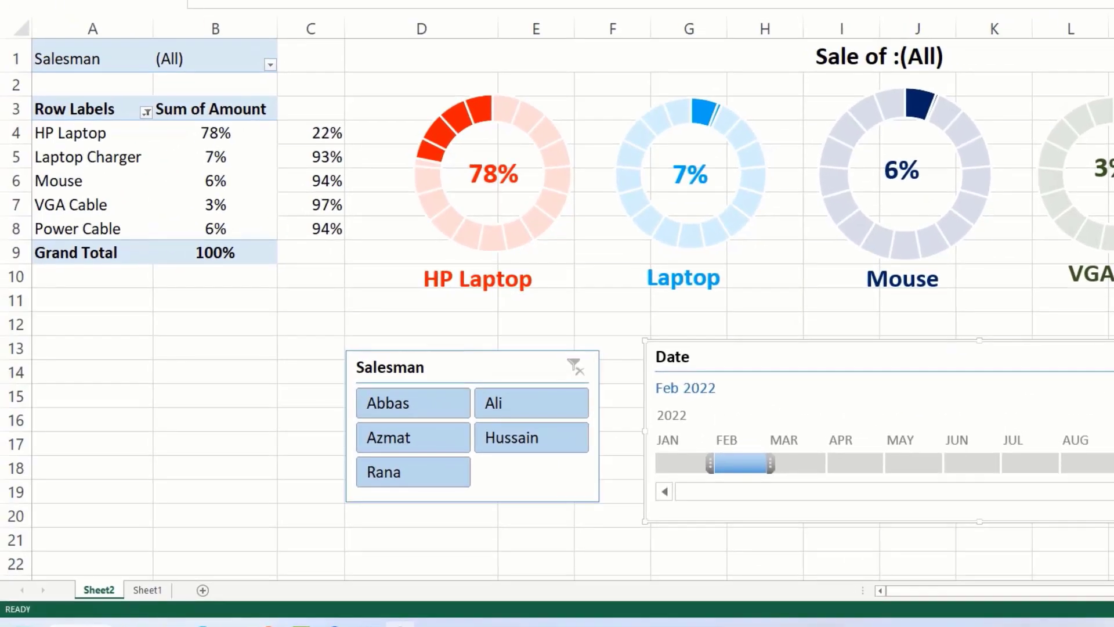
{"action": "left_click_drag", "start_coordinate": [1113, 431], "coordinate": [1113, 431]}
Step: Filter the dashboard by January and February 2022 on the Date timeline, checking the record dates in Sheet1
{"action": "left_click_drag", "start_coordinate": [742, 475], "coordinate": [681, 461]}
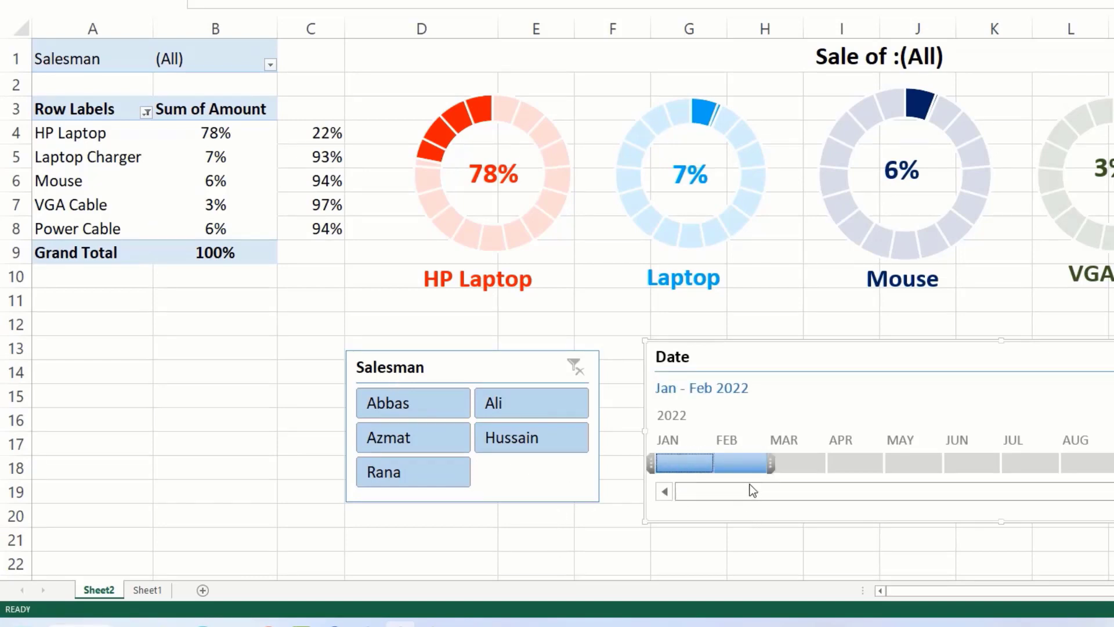
{"action": "left_click", "coordinate": [680, 468]}
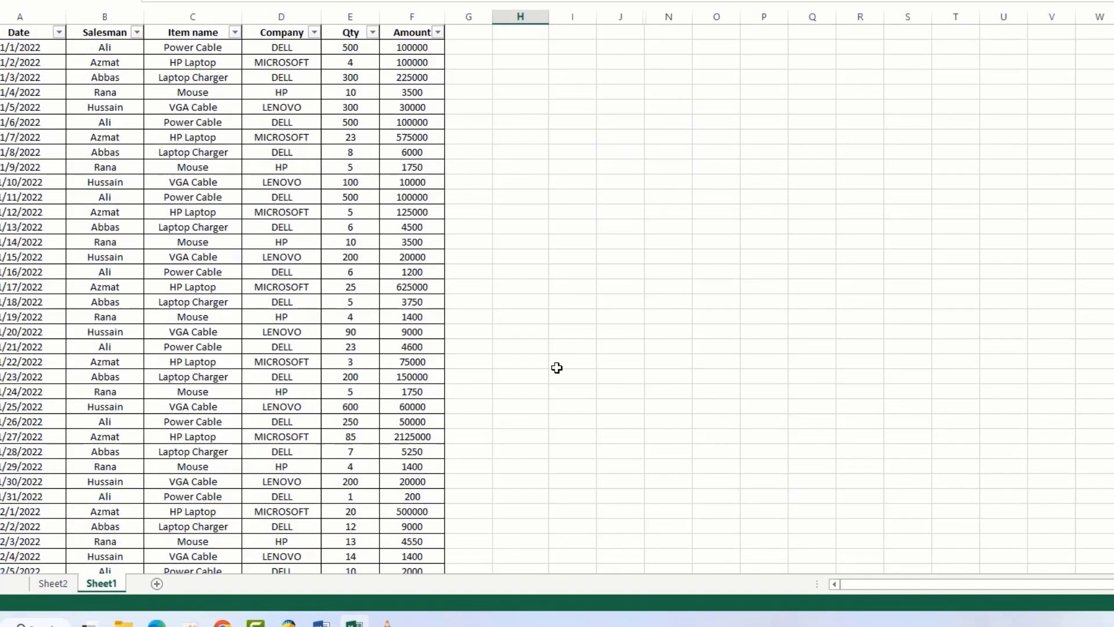
{"action": "scroll", "coordinate": [189, 343], "scroll_direction": "down", "scroll_amount": 12}
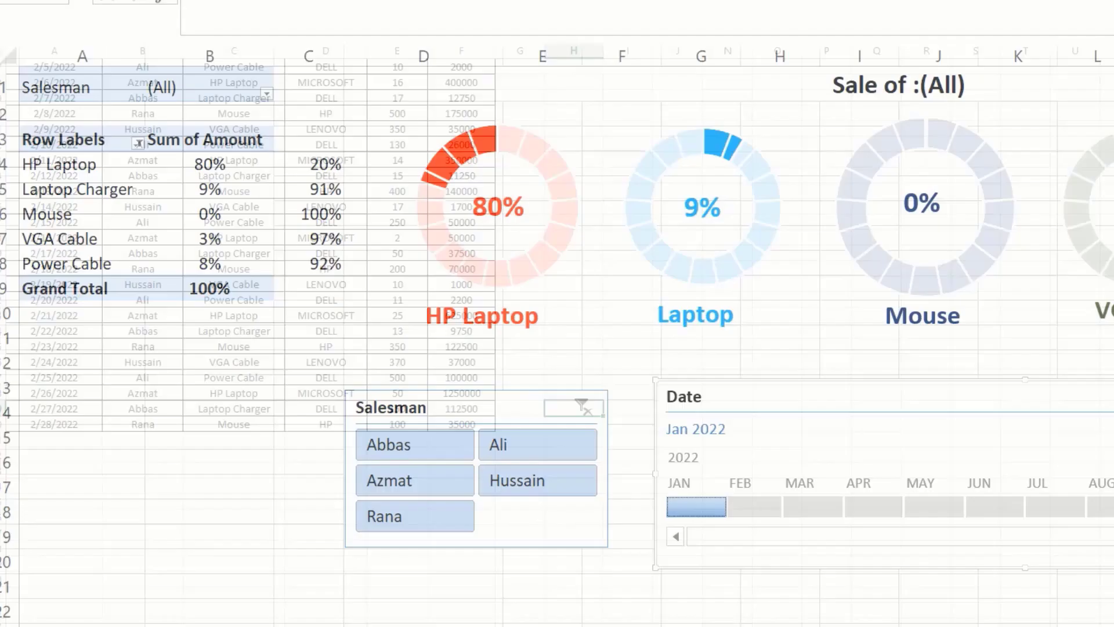
{"action": "left_click", "coordinate": [627, 604]}
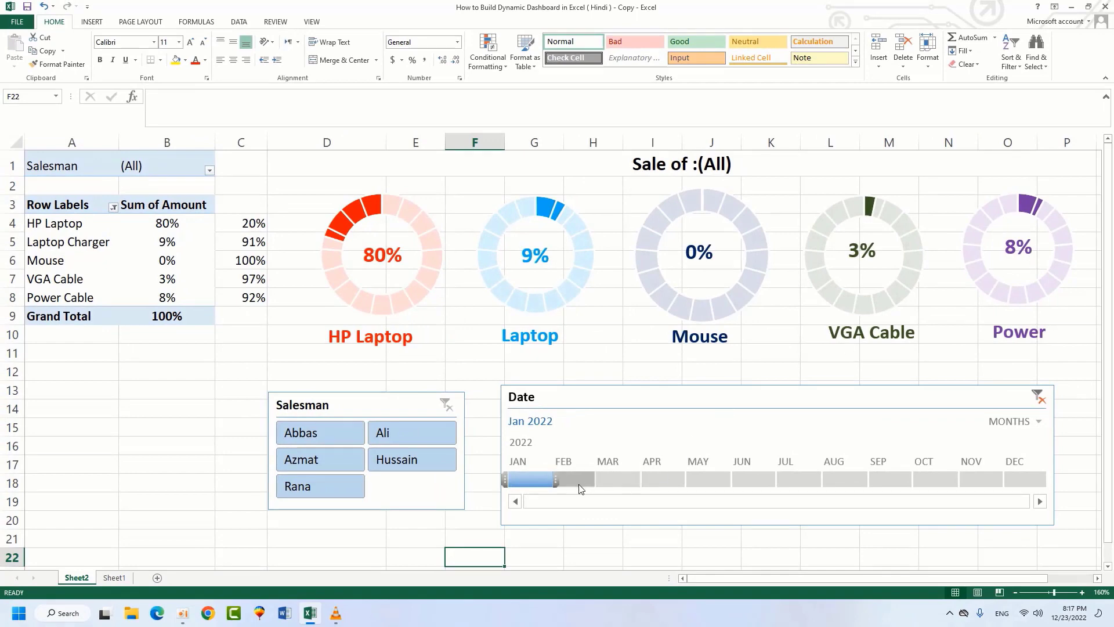
{"action": "left_click", "coordinate": [579, 484]}
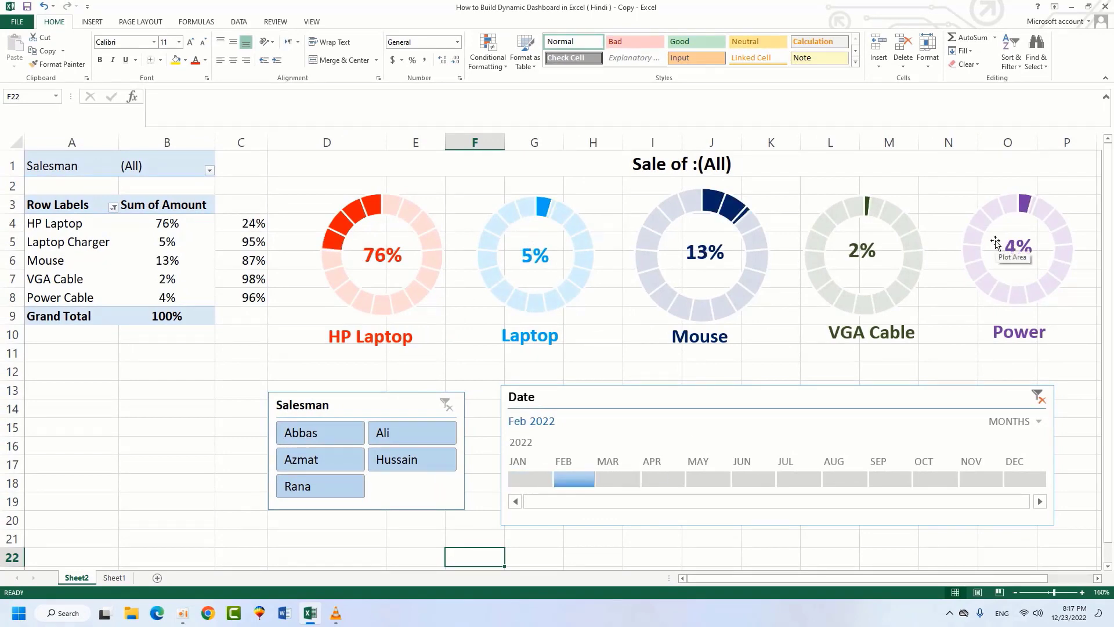
{"action": "left_click", "coordinate": [528, 480]}
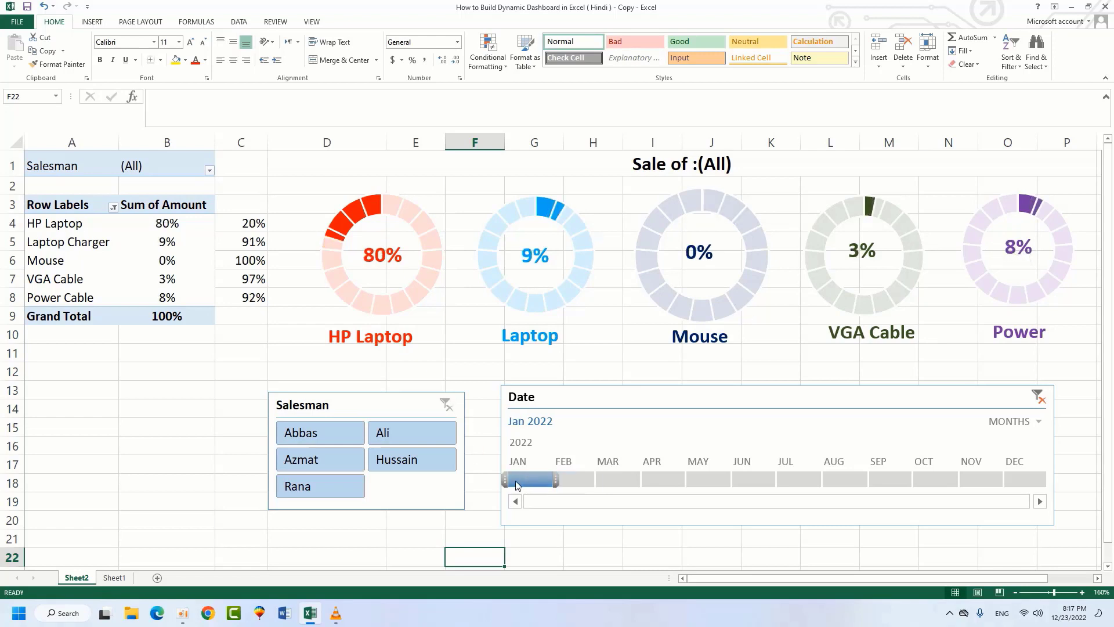
Step: Filter the January 2022 results by three salesmen in turn, then clear the Salesman filter
{"action": "left_click", "coordinate": [377, 439]}
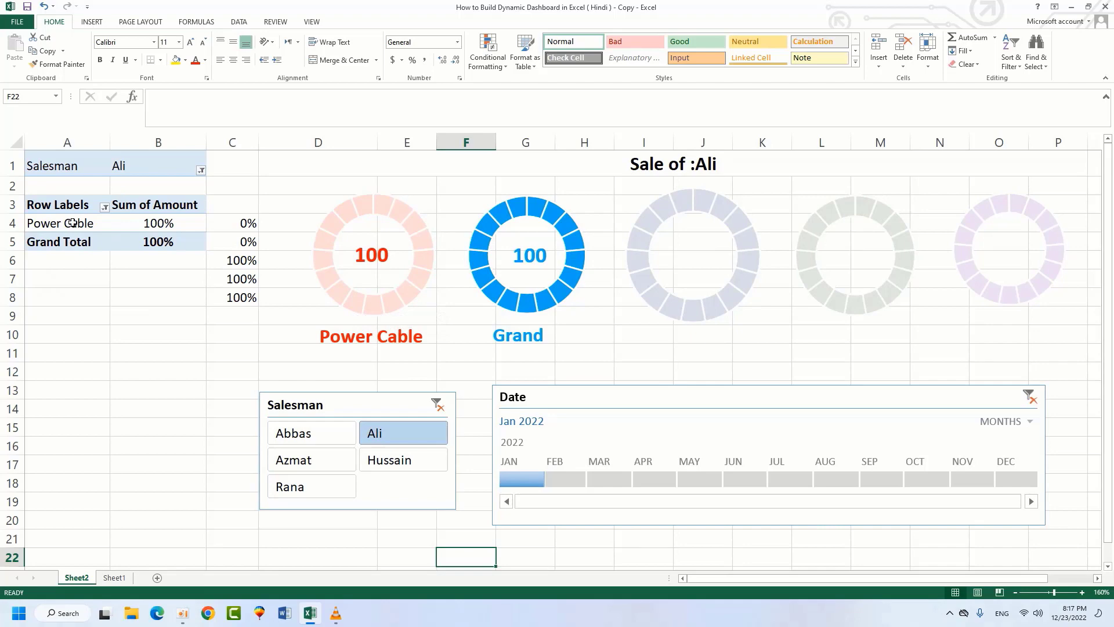
{"action": "left_click", "coordinate": [305, 463]}
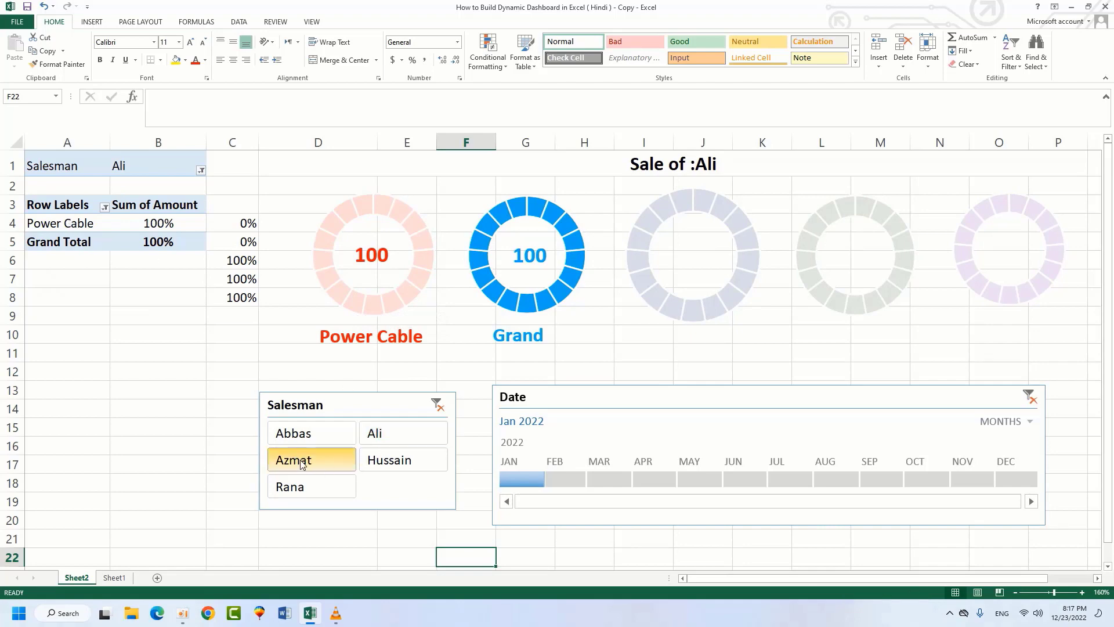
{"action": "left_click", "coordinate": [386, 459]}
{"action": "left_click", "coordinate": [436, 407]}
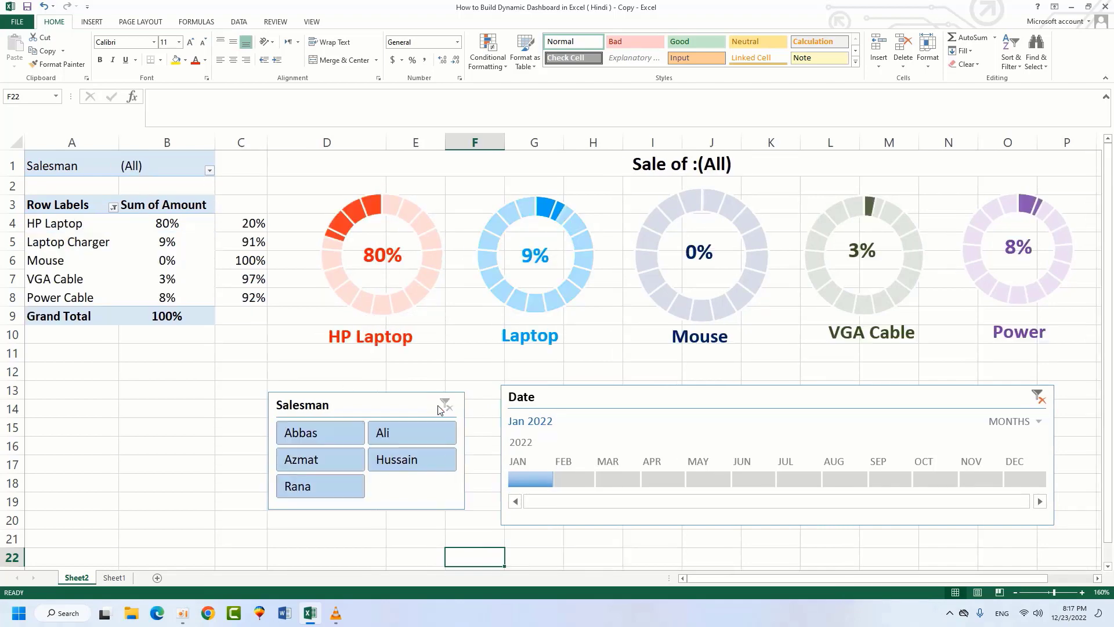
Step: Compare all periods with January and February 2022 on the Date timeline, ending with January 2022 selected
{"action": "left_click", "coordinate": [1039, 400]}
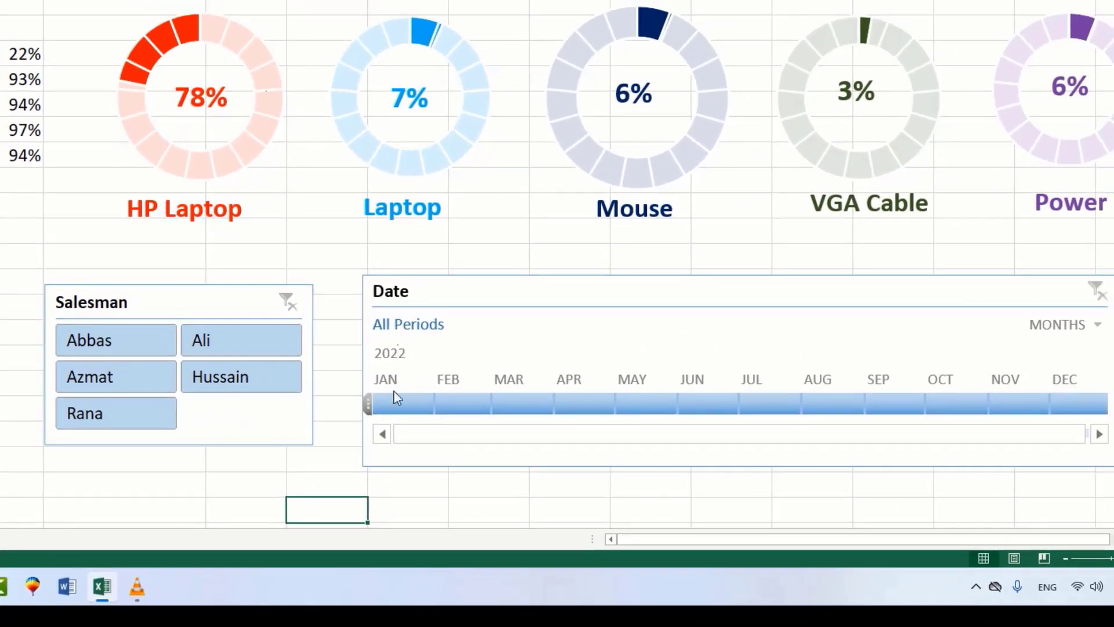
{"action": "left_click", "coordinate": [394, 406]}
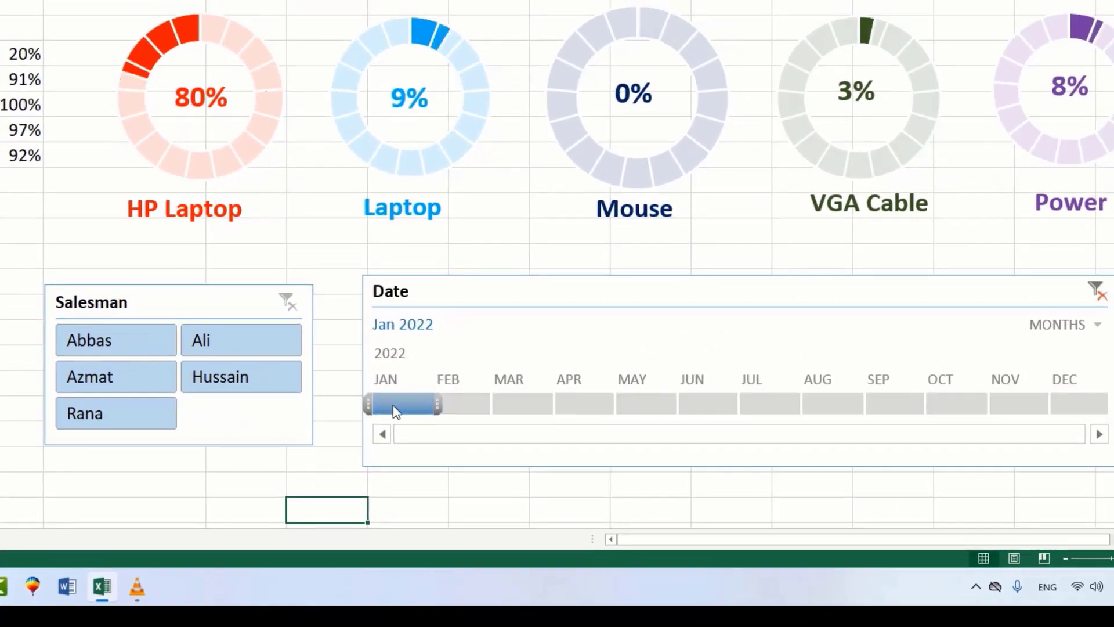
{"action": "left_click", "coordinate": [459, 406]}
{"action": "left_click", "coordinate": [1103, 296]}
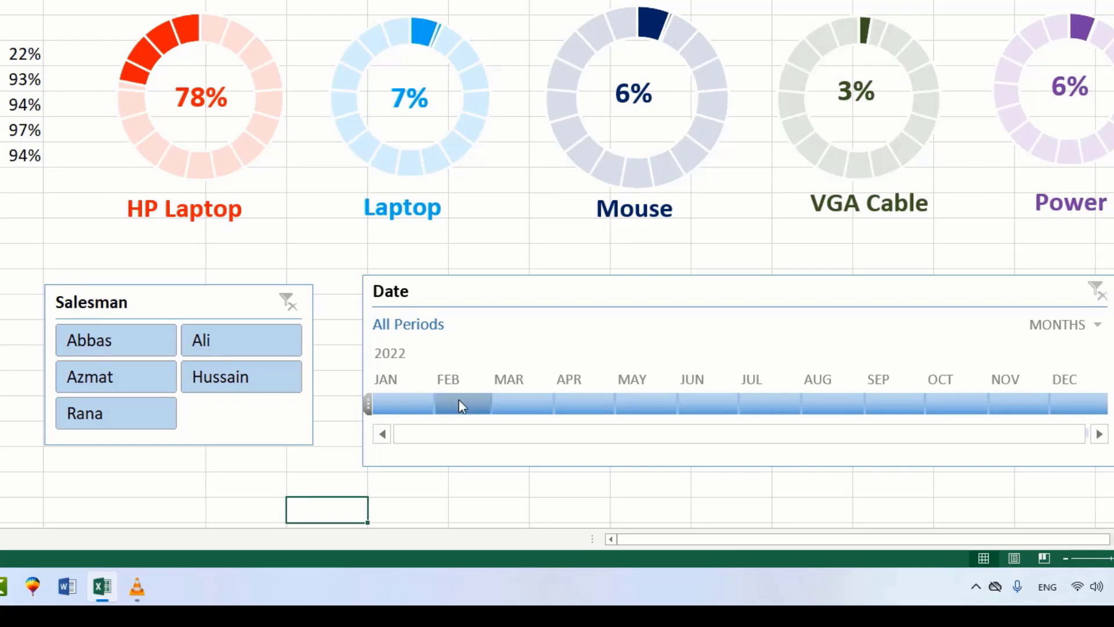
{"action": "left_click", "coordinate": [401, 405]}
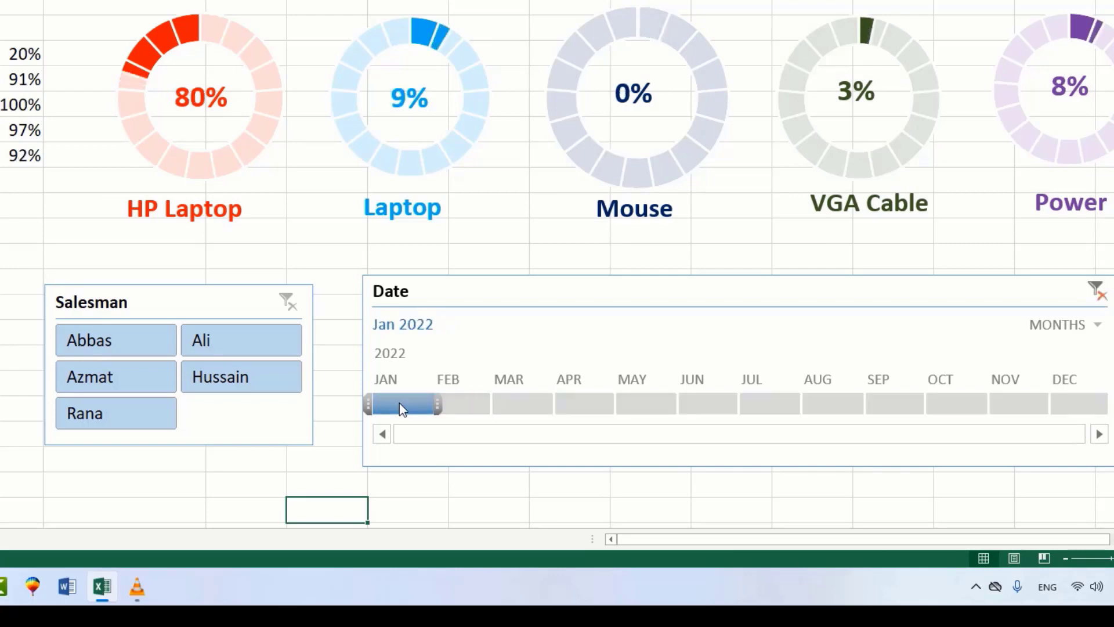
Step: Move the Salesman slicer and Date timeline up closer to the charts, and increase the slicer's height to about match the timeline
{"action": "left_click", "coordinate": [438, 505]}
{"action": "left_click", "coordinate": [306, 255]}
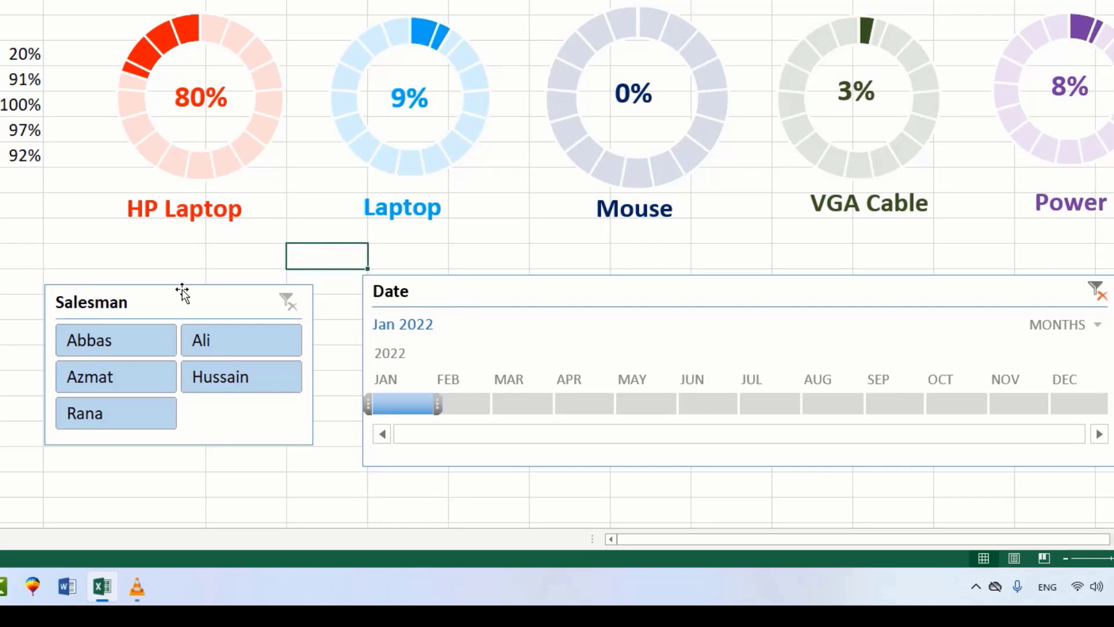
{"action": "left_click_drag", "start_coordinate": [182, 290], "coordinate": [176, 272]}
{"action": "left_click_drag", "start_coordinate": [412, 278], "coordinate": [412, 268]}
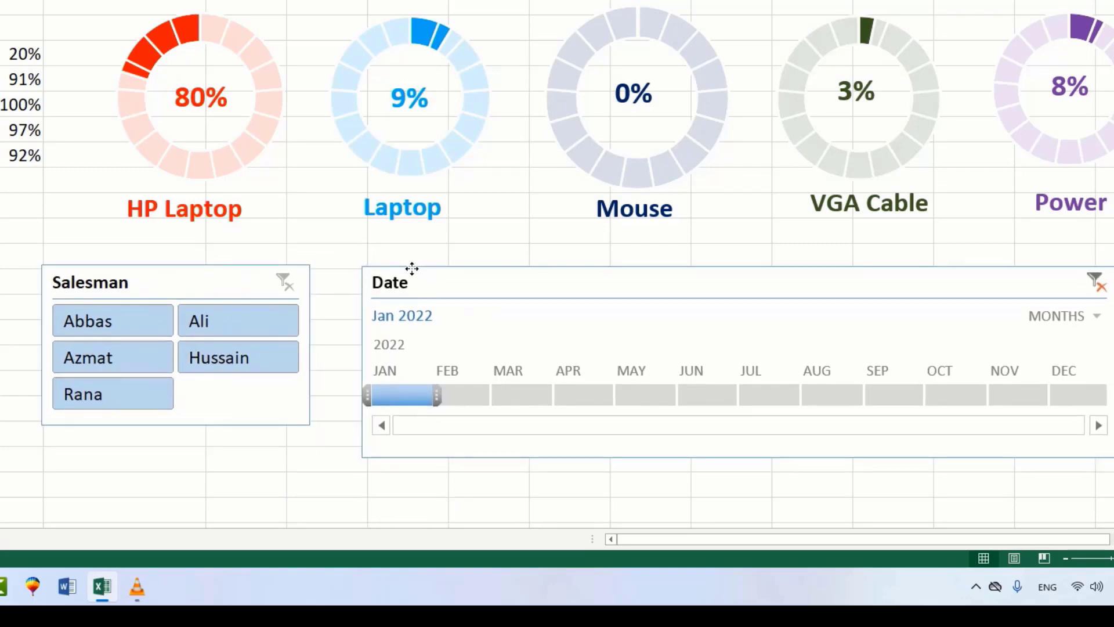
{"action": "left_click", "coordinate": [199, 425]}
{"action": "left_click_drag", "start_coordinate": [177, 428], "coordinate": [173, 460]}
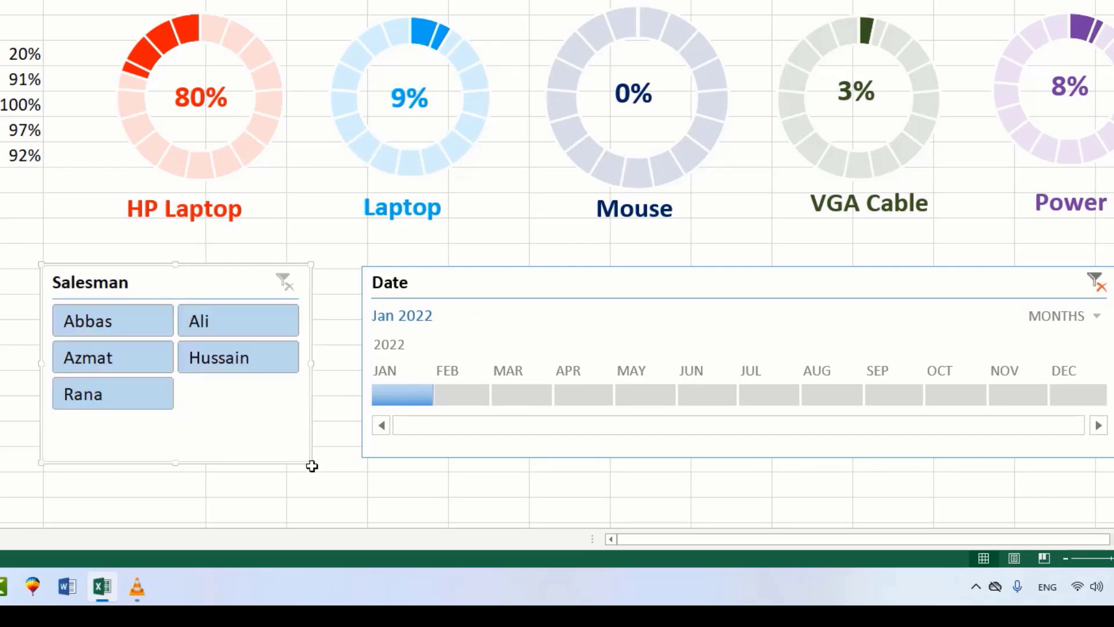
{"action": "left_click", "coordinate": [476, 503]}
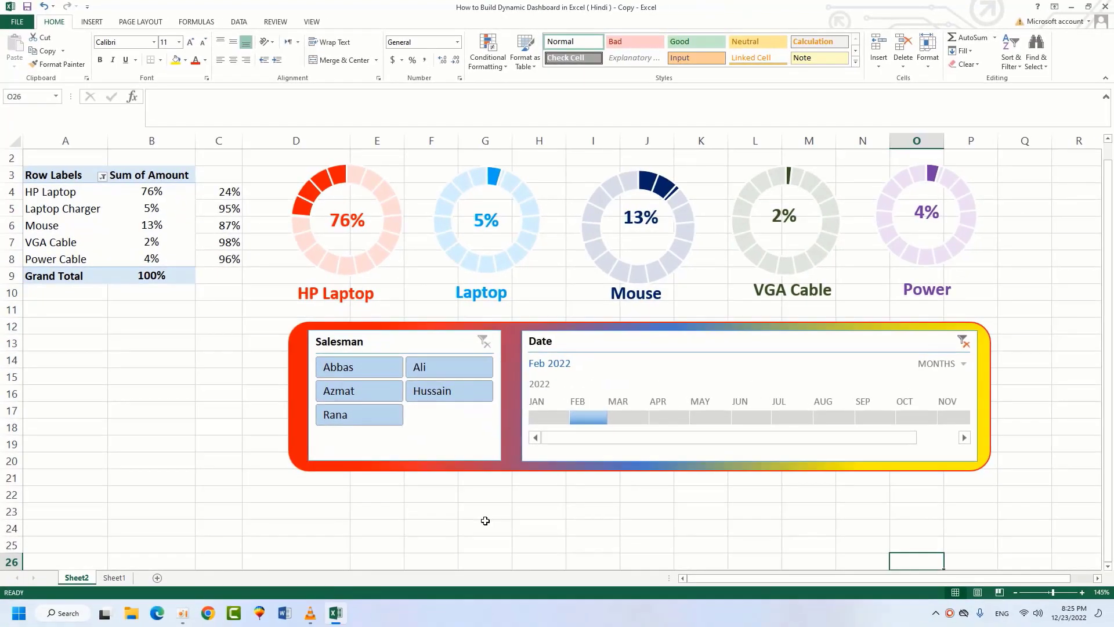
Step: Delete the gradient-filled rounded rectangle behind the slicer and timeline, and slightly narrow the Date timeline
{"action": "left_click", "coordinate": [452, 320]}
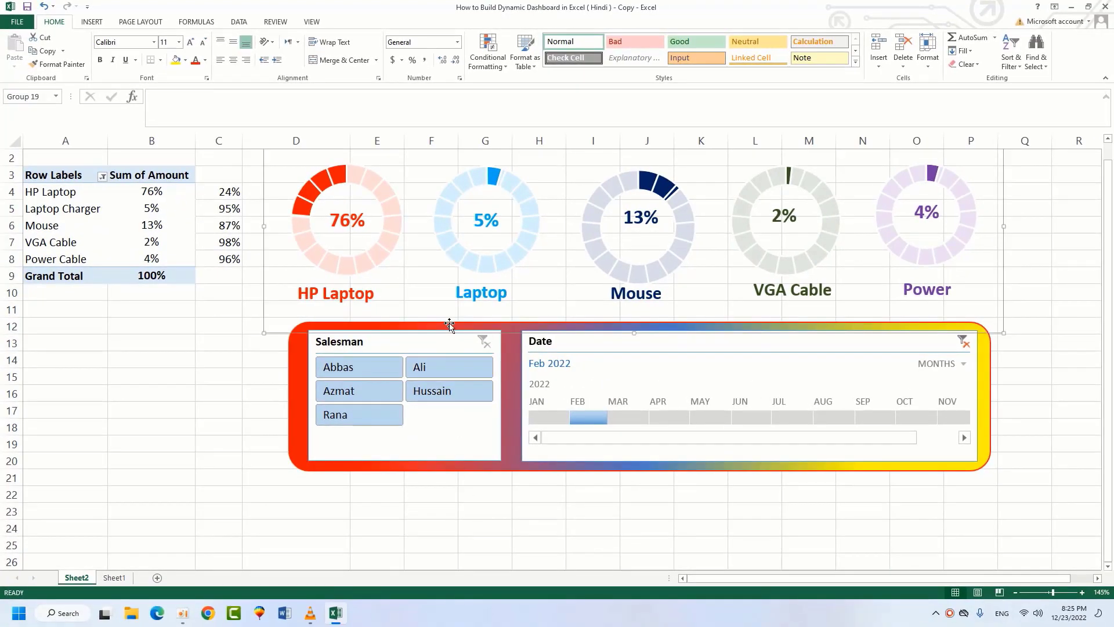
{"action": "left_click", "coordinate": [290, 433]}
{"action": "key", "text": "Delete"}
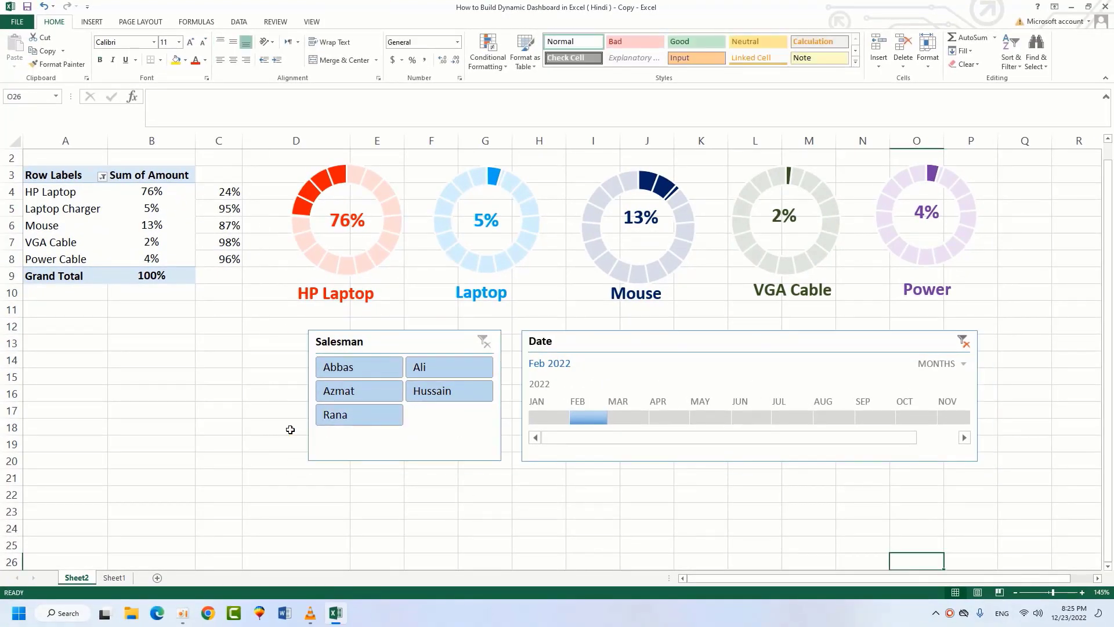
{"action": "left_click", "coordinate": [357, 531]}
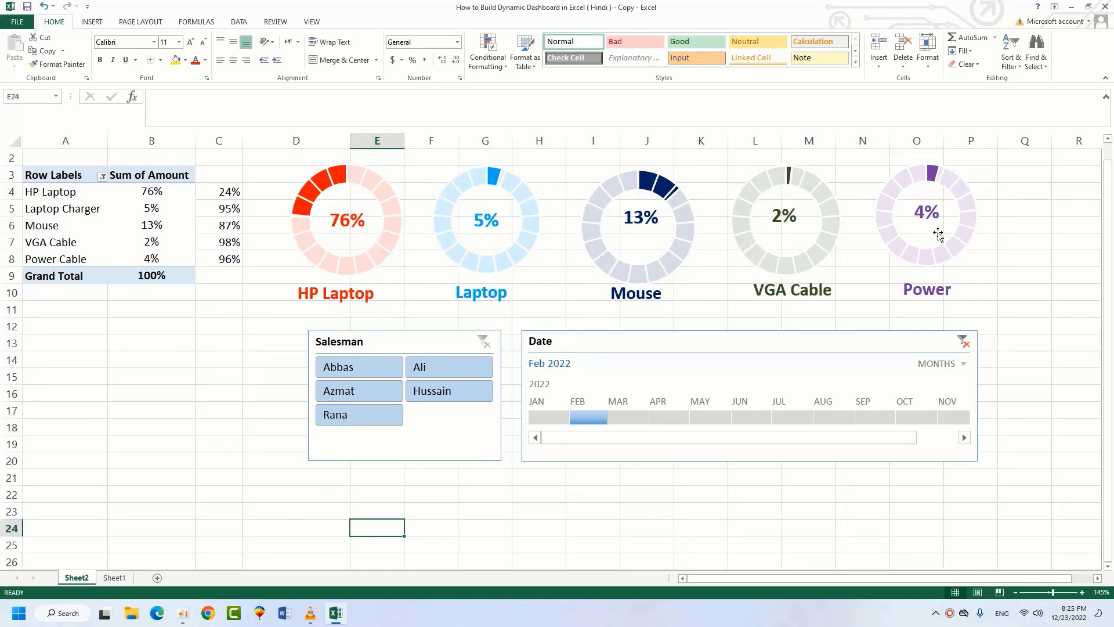
{"action": "left_click", "coordinate": [974, 395]}
{"action": "left_click_drag", "start_coordinate": [973, 395], "coordinate": [969, 395]}
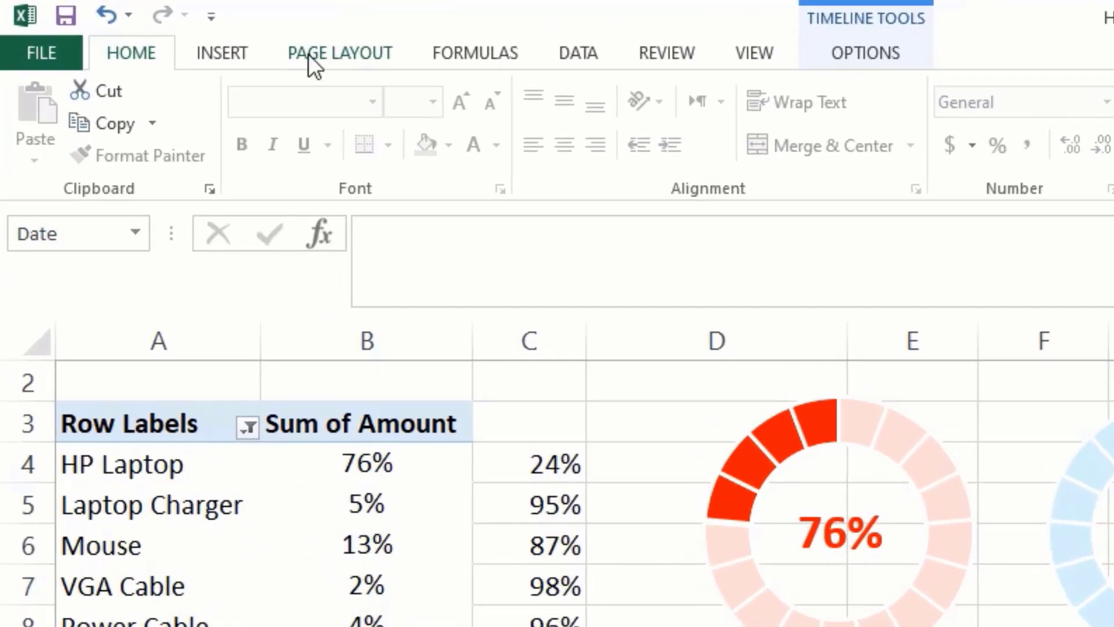
Step: Draw a rounded rectangle that covers both the Salesman slicer and the Date timeline with a small margin around them
{"action": "left_click", "coordinate": [91, 22]}
{"action": "left_click", "coordinate": [471, 170]}
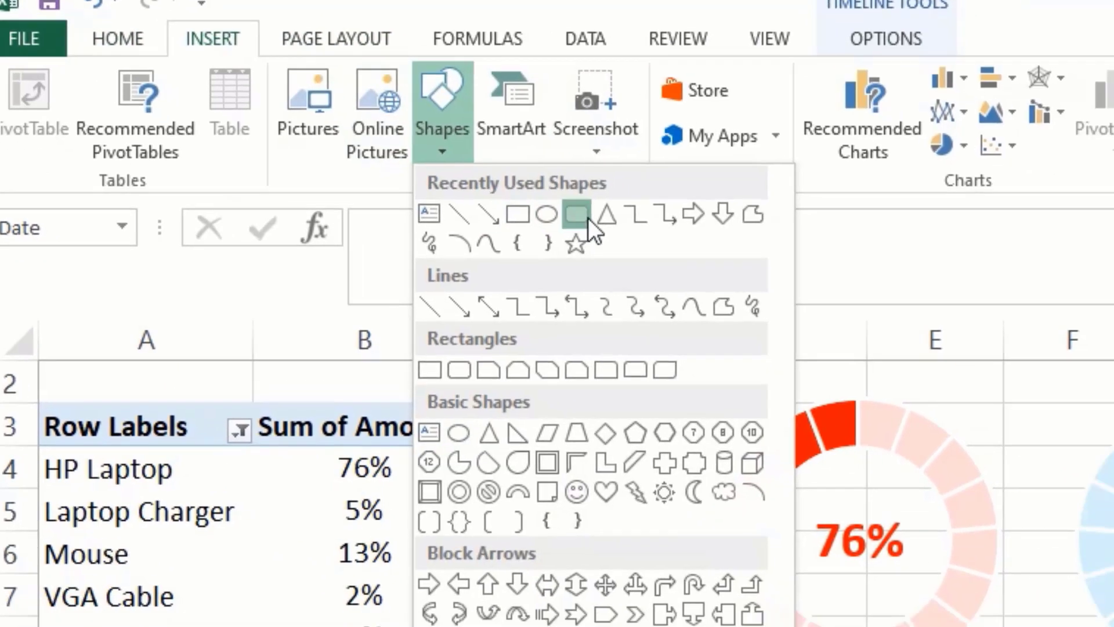
{"action": "left_click", "coordinate": [621, 240]}
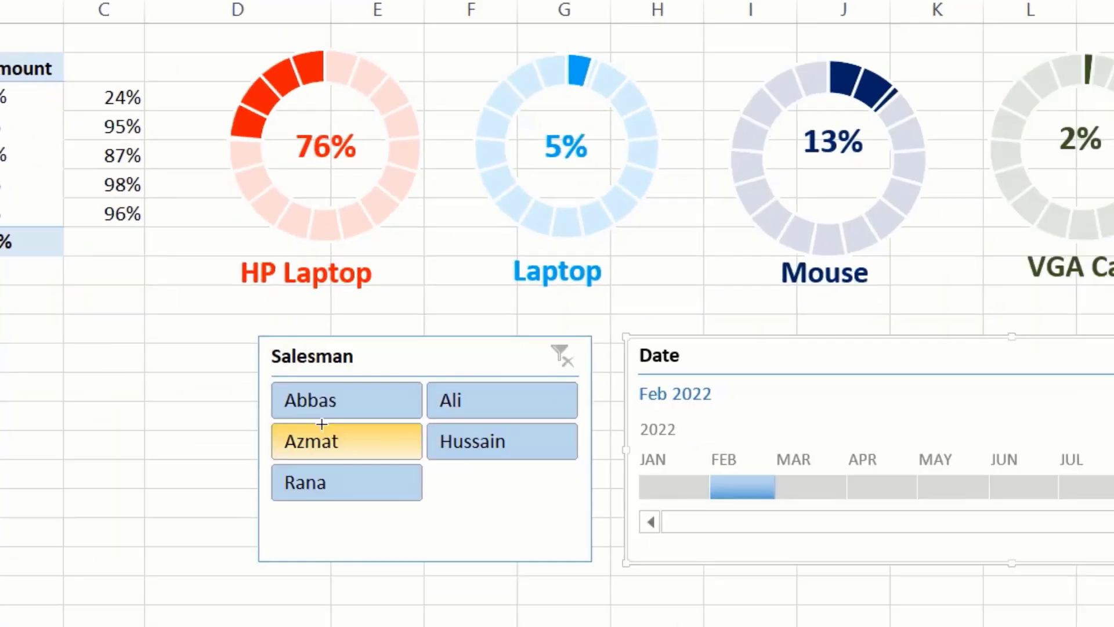
{"action": "mouse_move", "coordinate": [81, 176]}
{"action": "left_mouse_down"}
{"action": "mouse_move", "coordinate": [868, 393]}
{"action": "mouse_move", "coordinate": [1105, 422]}
{"action": "mouse_move", "coordinate": [1102, 395]}
{"action": "left_mouse_up"}
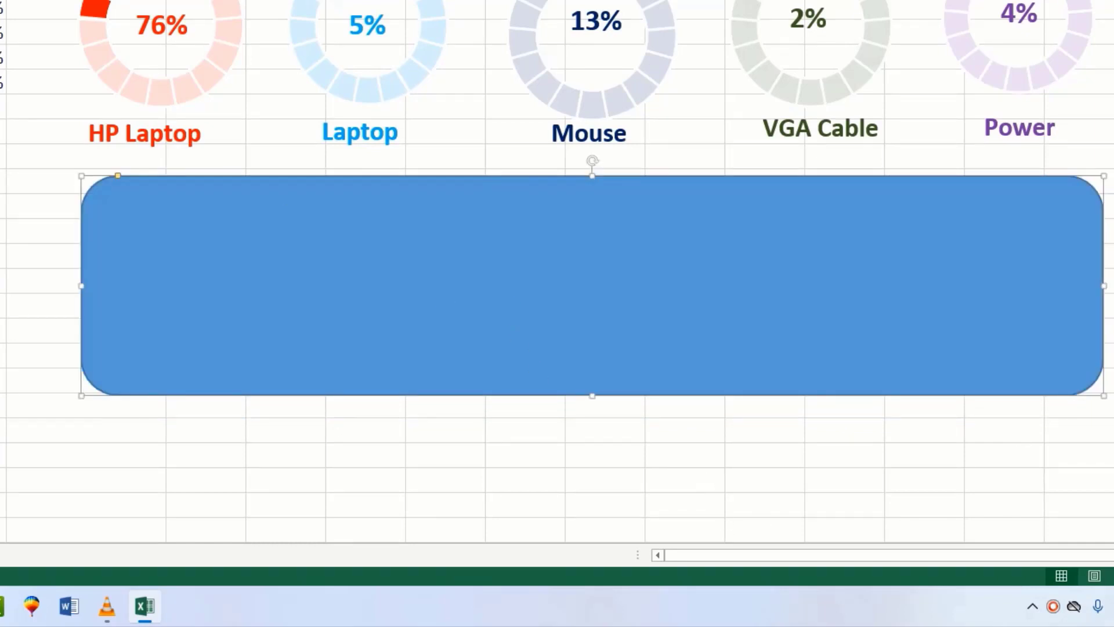
Step: Send the rounded rectangle backward twice so it lies behind both the Date timeline and the Salesman slicer
{"action": "right_click", "coordinate": [420, 255]}
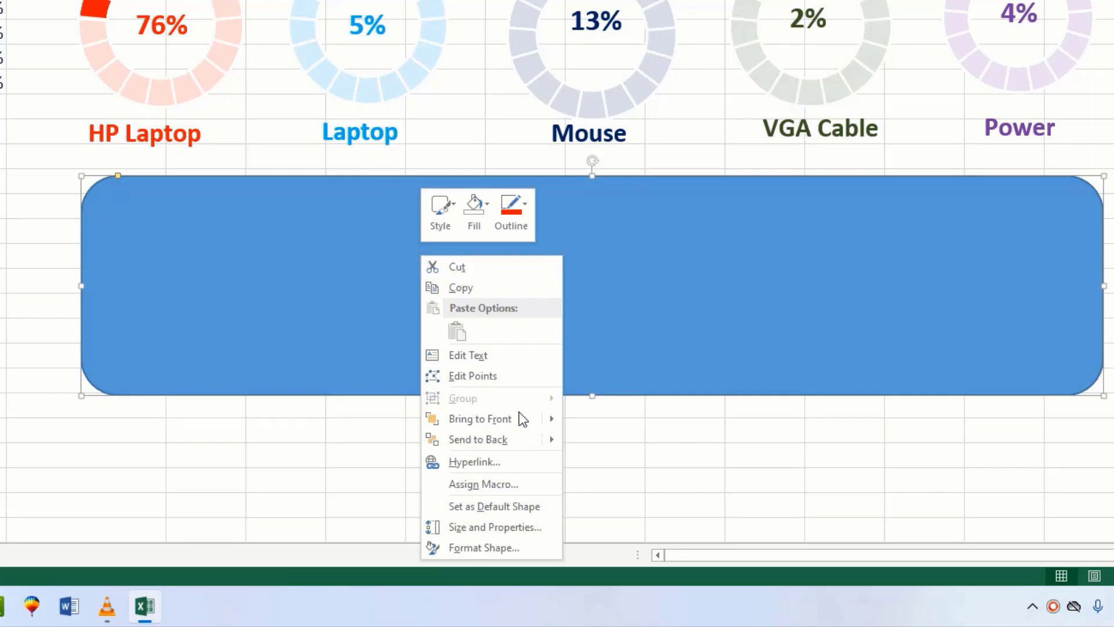
{"action": "mouse_move", "coordinate": [511, 440]}
{"action": "left_click", "coordinate": [621, 463]}
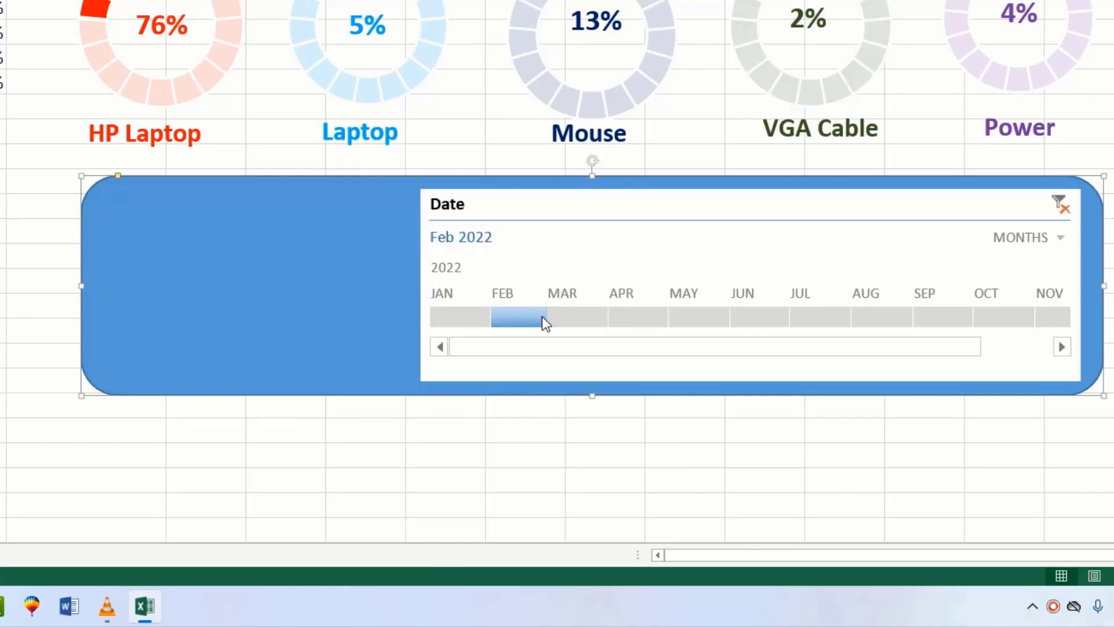
{"action": "right_click", "coordinate": [241, 282]}
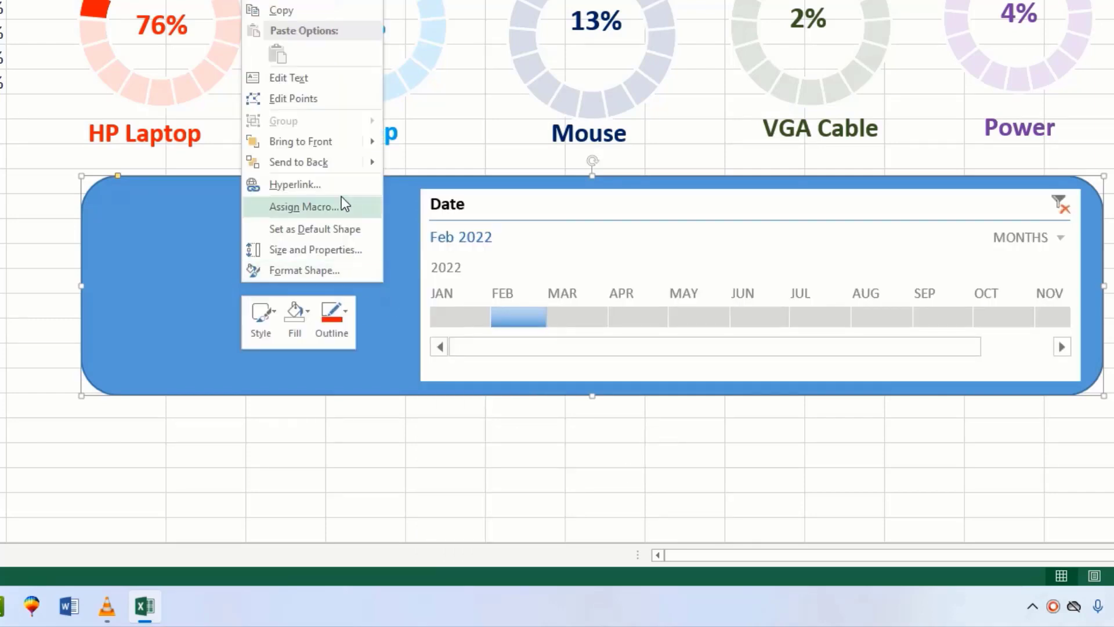
{"action": "mouse_move", "coordinate": [339, 161]}
{"action": "left_click", "coordinate": [441, 184]}
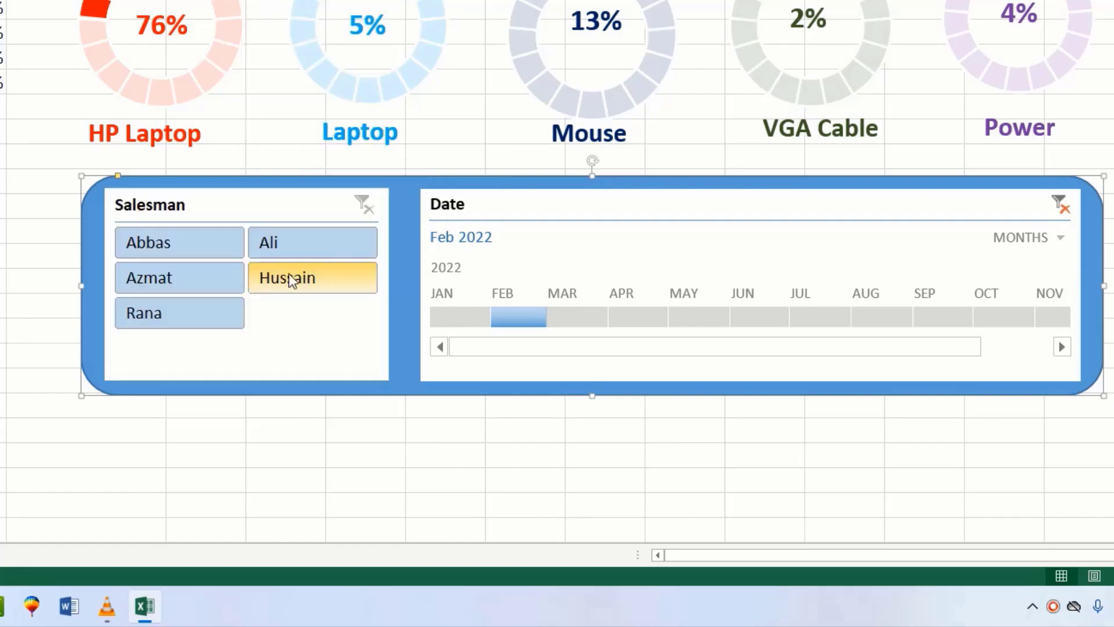
{"action": "left_click", "coordinate": [484, 507]}
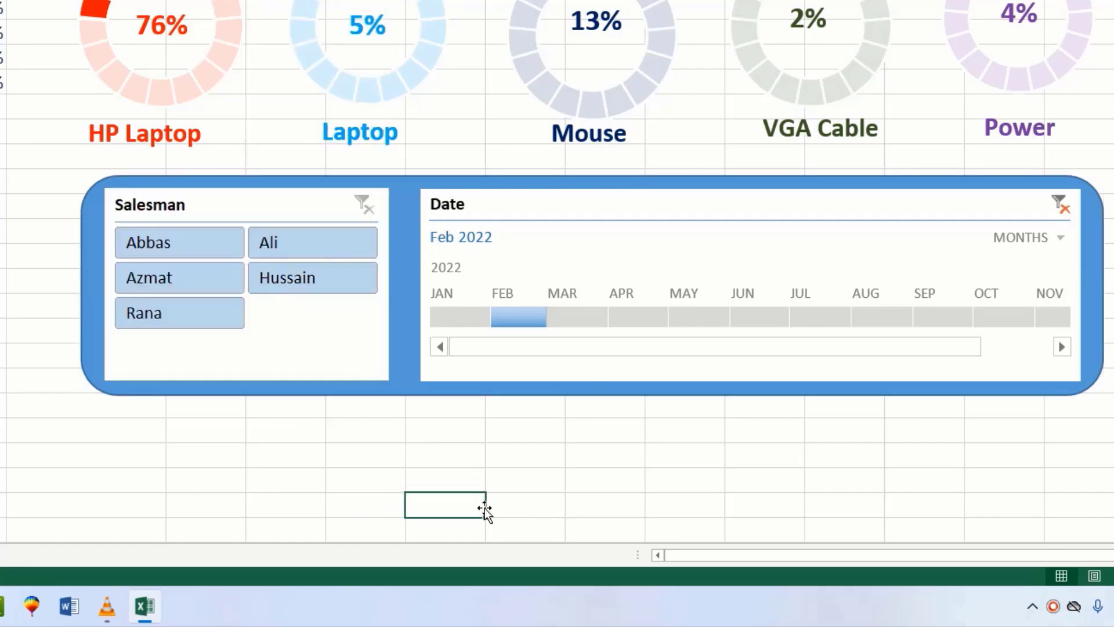
Step: Give the rounded rectangle a gradient fill based on the blue linear preset gradient with a 270° angle
{"action": "left_click", "coordinate": [406, 346]}
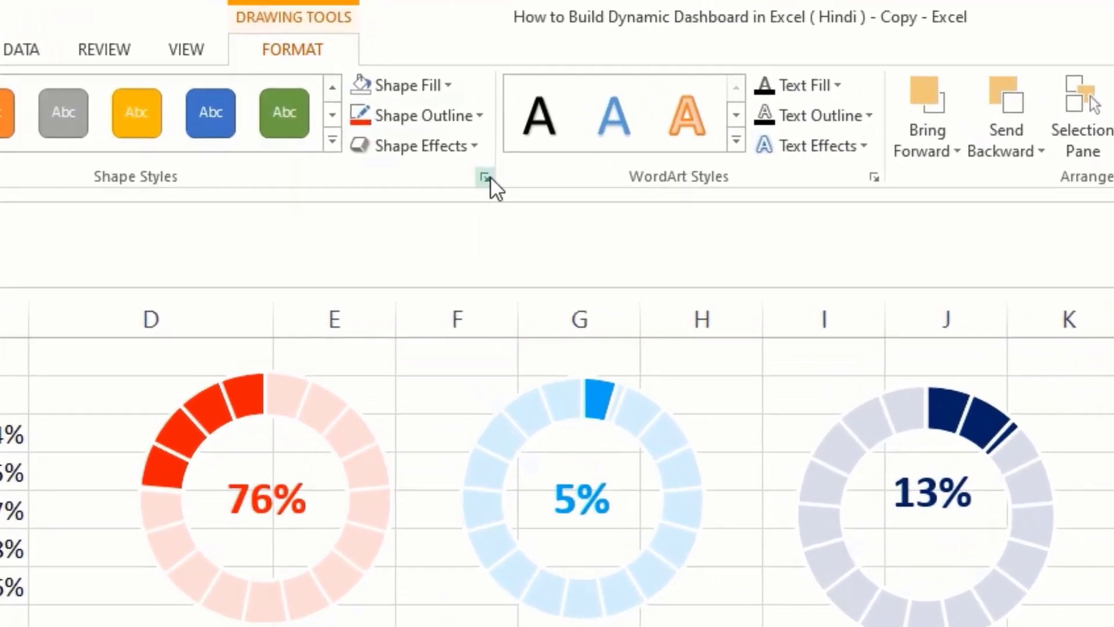
{"action": "left_click", "coordinate": [465, 128]}
{"action": "left_click", "coordinate": [767, 346]}
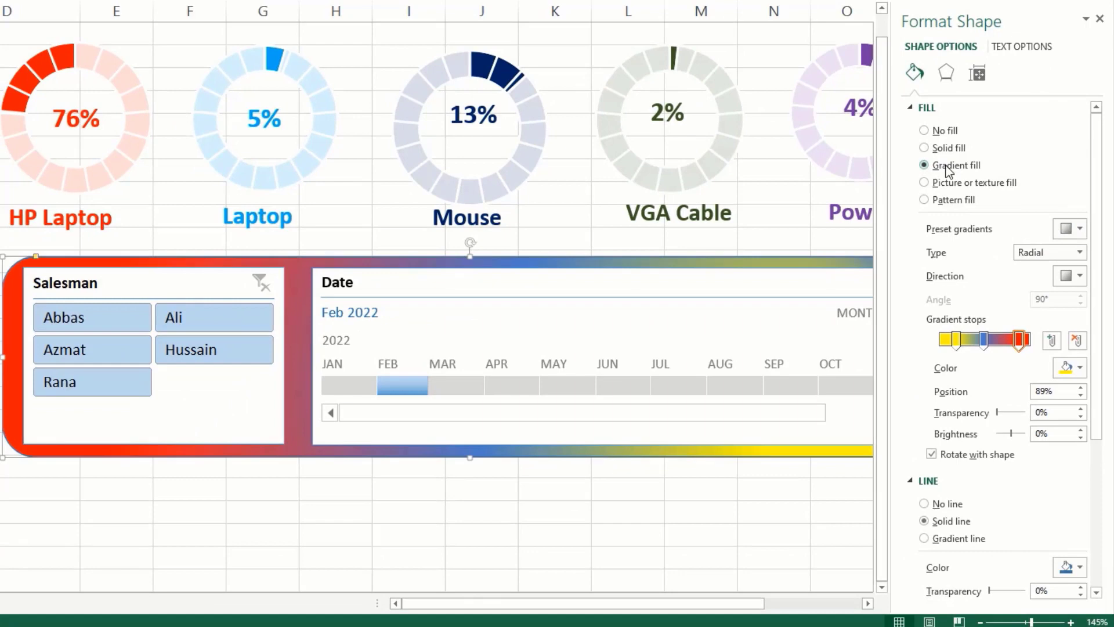
{"action": "left_click", "coordinate": [946, 147]}
{"action": "left_click", "coordinate": [946, 167]}
{"action": "left_click", "coordinate": [1081, 230]}
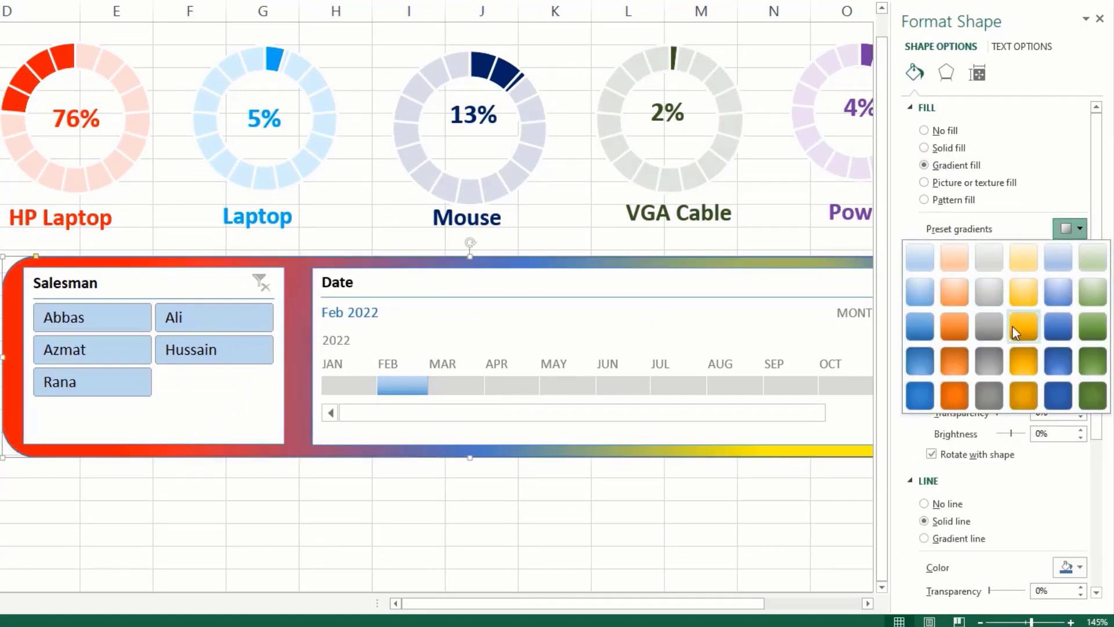
{"action": "left_click", "coordinate": [1062, 329]}
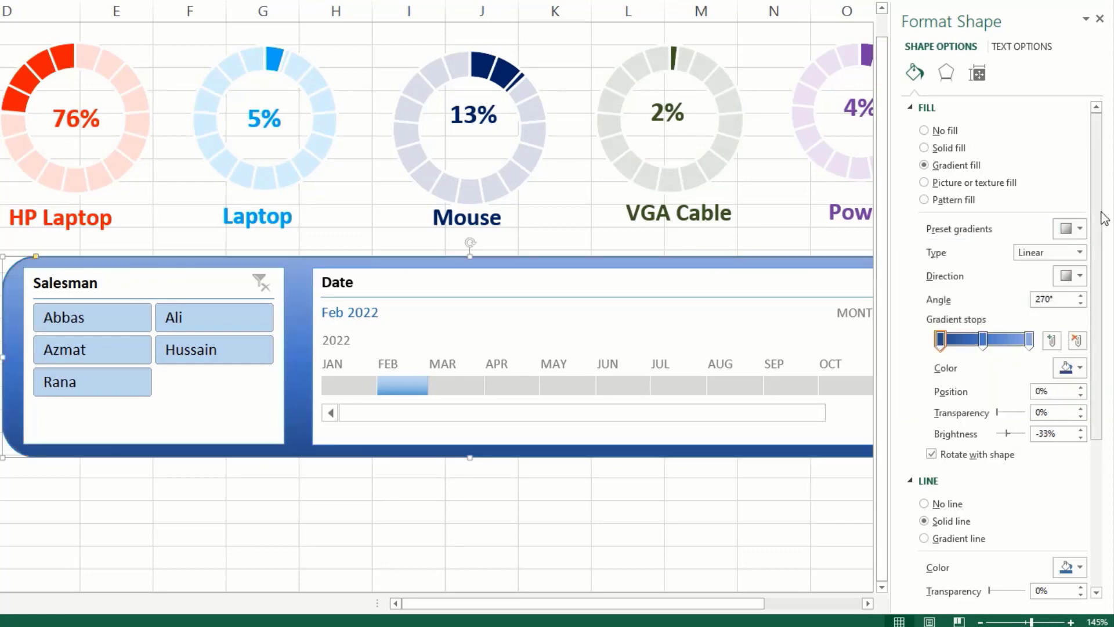
{"action": "left_click", "coordinate": [1081, 229]}
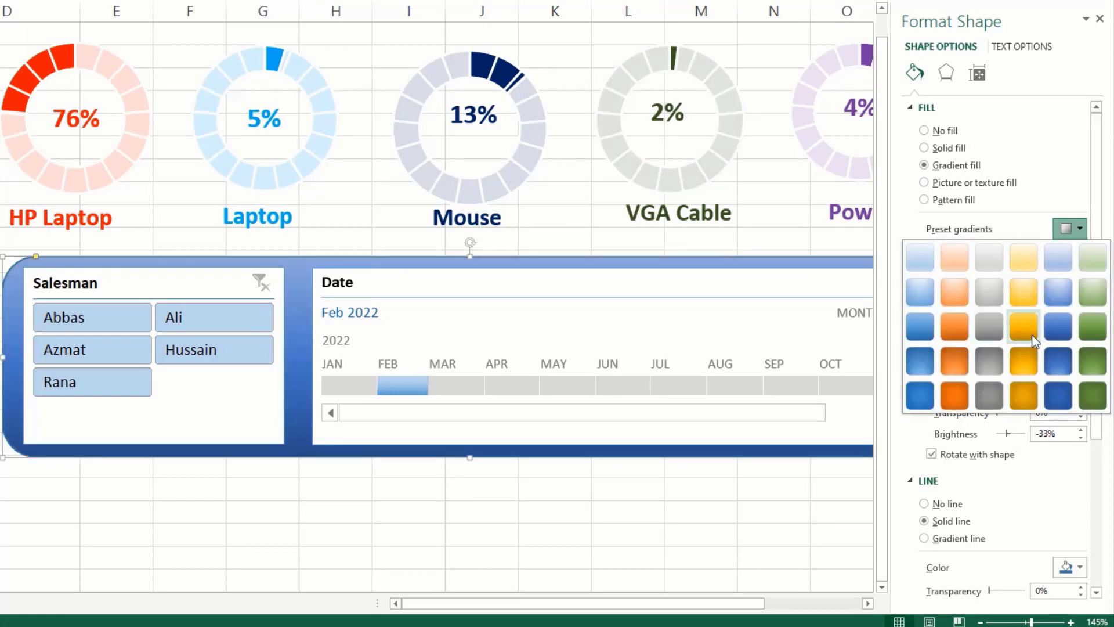
{"action": "left_click", "coordinate": [1062, 328]}
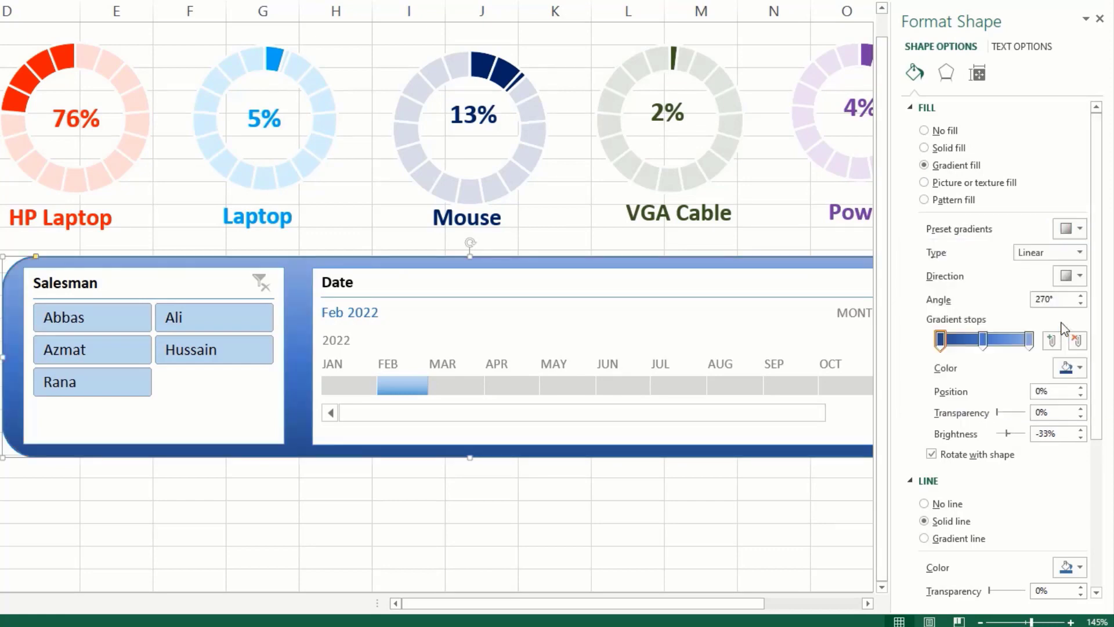
Step: Set the rounded rectangle's linear gradient direction to 135° and colour its first gradient stop red
{"action": "left_click", "coordinate": [1078, 275]}
{"action": "left_click", "coordinate": [1018, 305]}
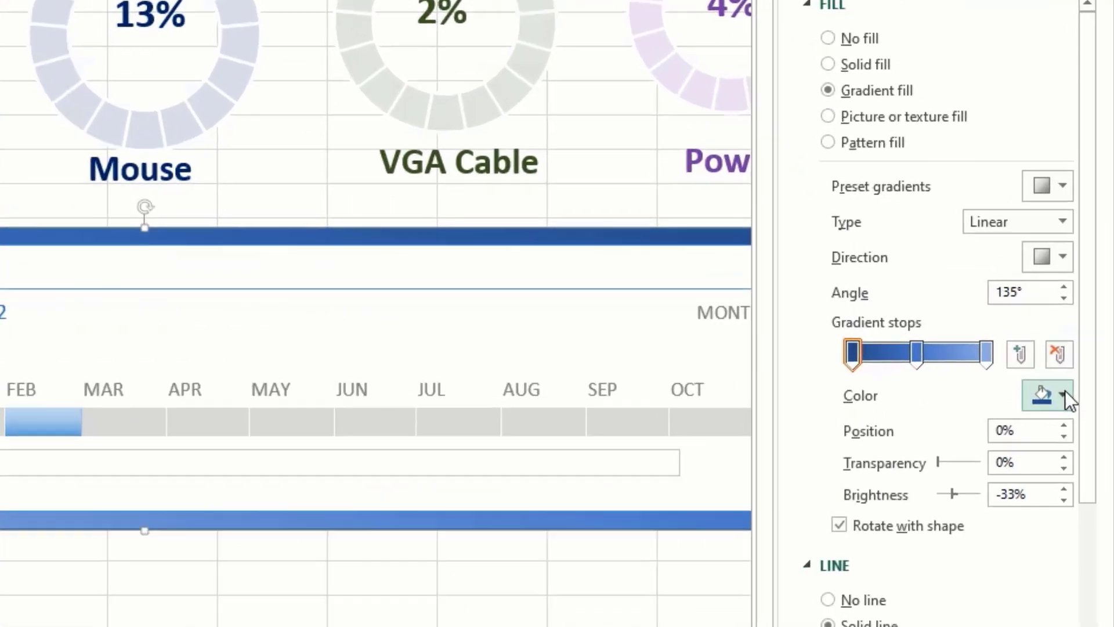
{"action": "left_click", "coordinate": [1080, 368]}
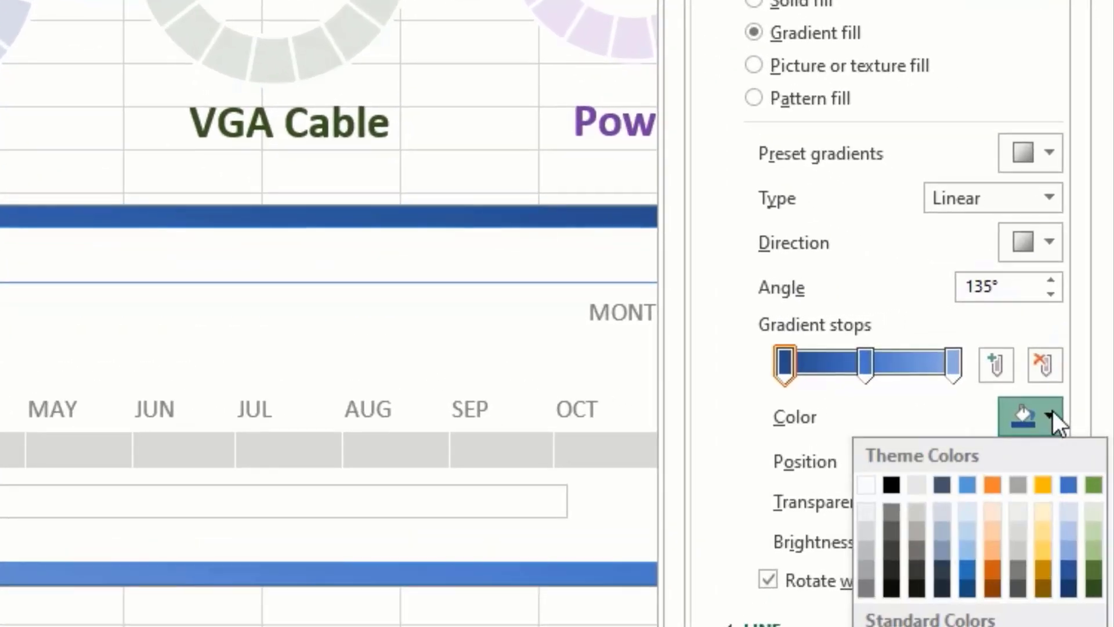
{"action": "left_click", "coordinate": [892, 626]}
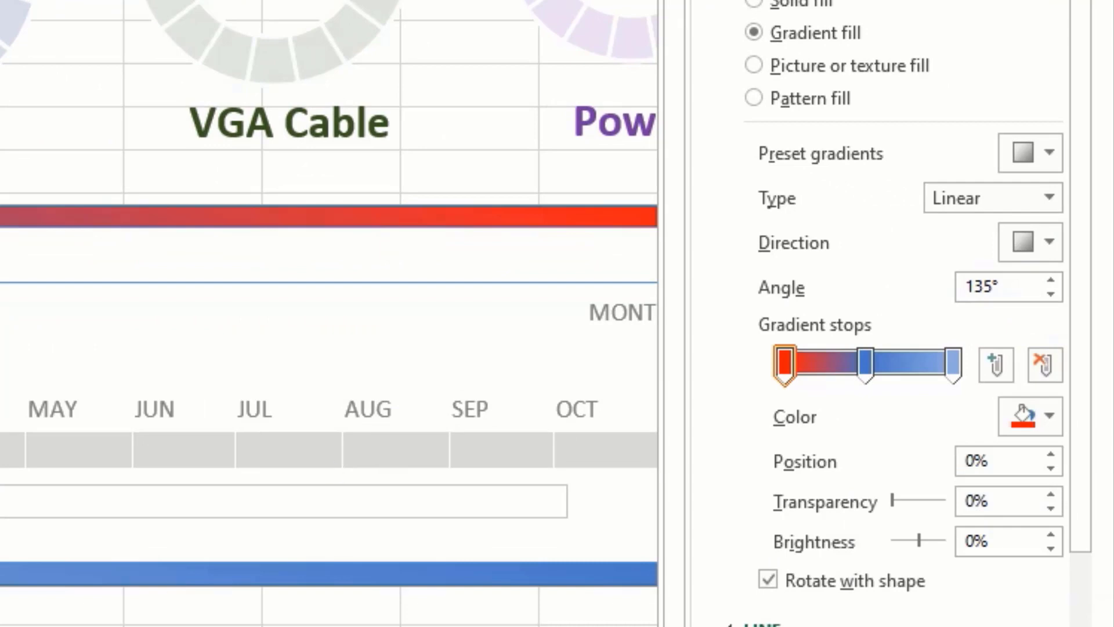
Step: Rearrange the gradient stops so blue comes first and the red stop sits at 57%, then close the shape formatting
{"action": "left_click_drag", "start_coordinate": [866, 374], "coordinate": [877, 374]}
{"action": "left_click", "coordinate": [797, 373]}
{"action": "left_click_drag", "start_coordinate": [796, 371], "coordinate": [890, 366]}
{"action": "left_click", "coordinate": [873, 365]}
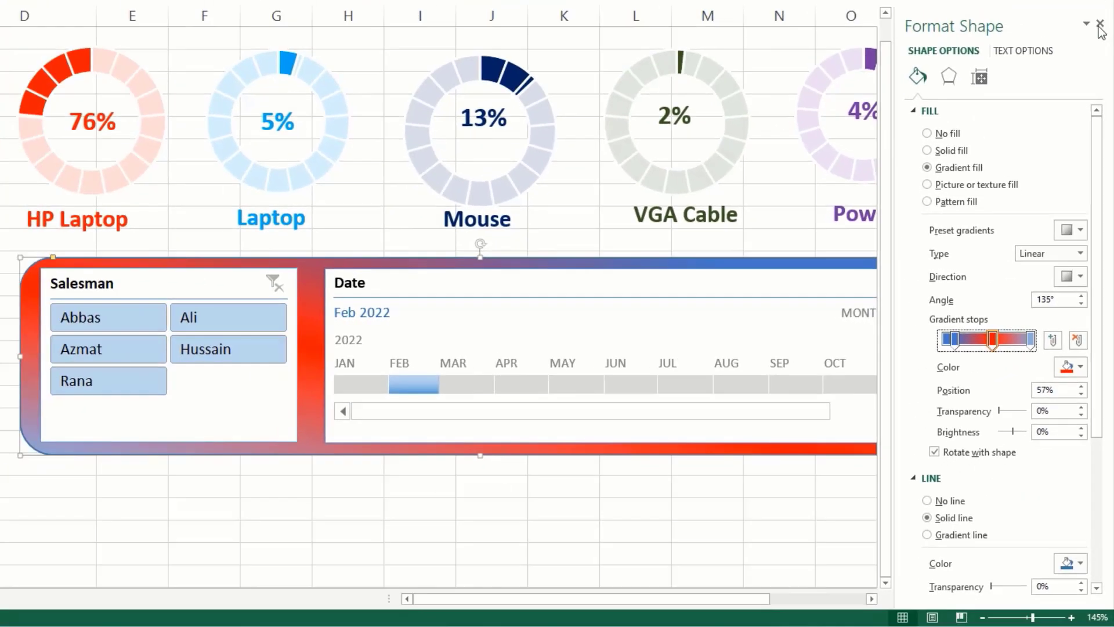
{"action": "left_click", "coordinate": [1100, 28]}
{"action": "left_click", "coordinate": [766, 510]}
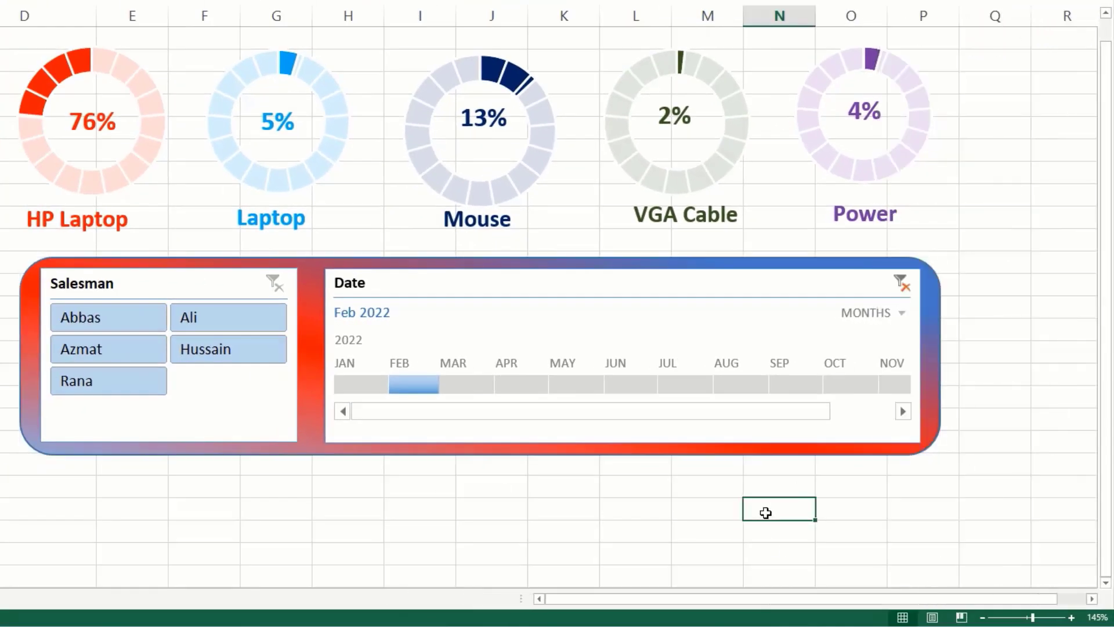
Step: Narrow the gradient rounded rectangle slightly from its right edge so it fits closer around the Date timeline
{"action": "left_click", "coordinate": [933, 372]}
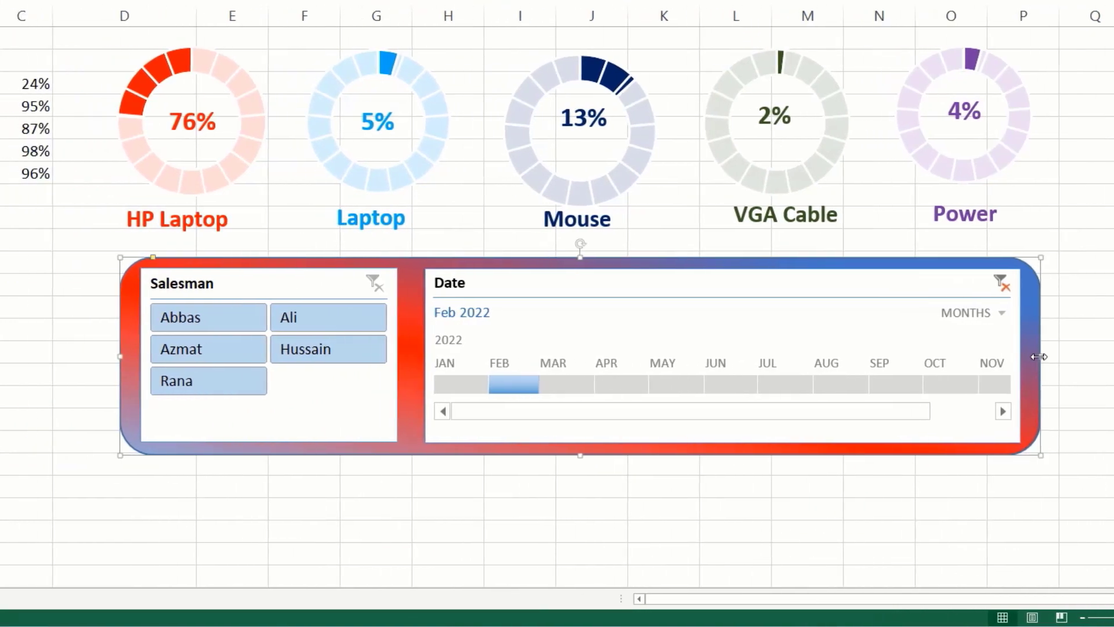
{"action": "left_click_drag", "start_coordinate": [940, 356], "coordinate": [933, 357]}
{"action": "left_click_drag", "start_coordinate": [1031, 356], "coordinate": [1032, 357]}
{"action": "left_click", "coordinate": [1091, 418]}
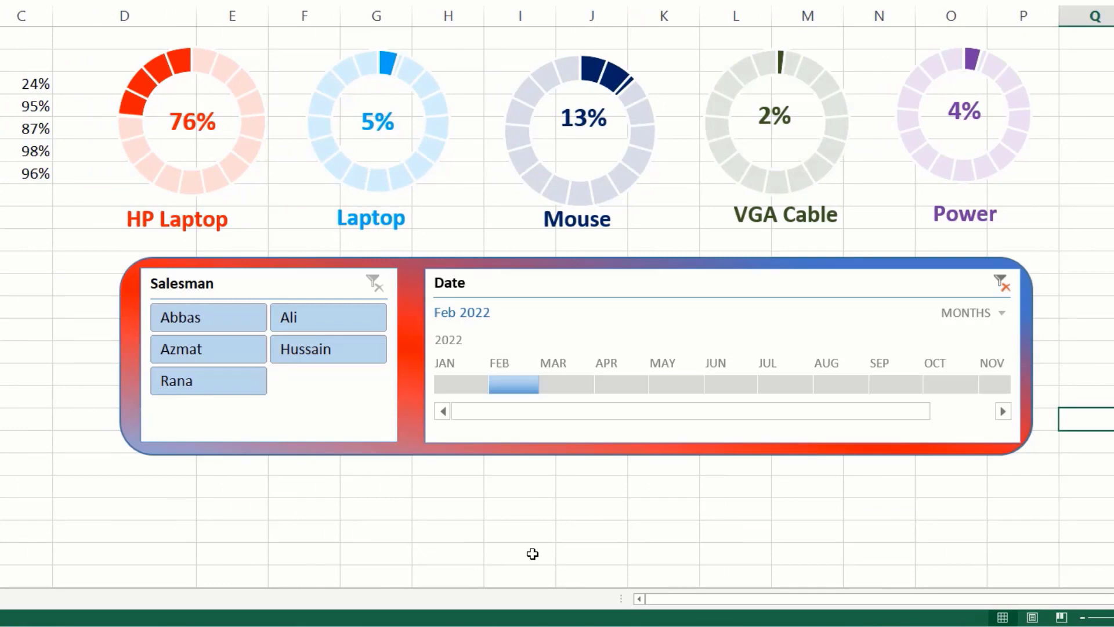
Step: Clear the February 2022 filter on the Date timeline to include all periods
{"action": "scroll", "coordinate": [533, 554], "scroll_direction": "up", "scroll_amount": 1}
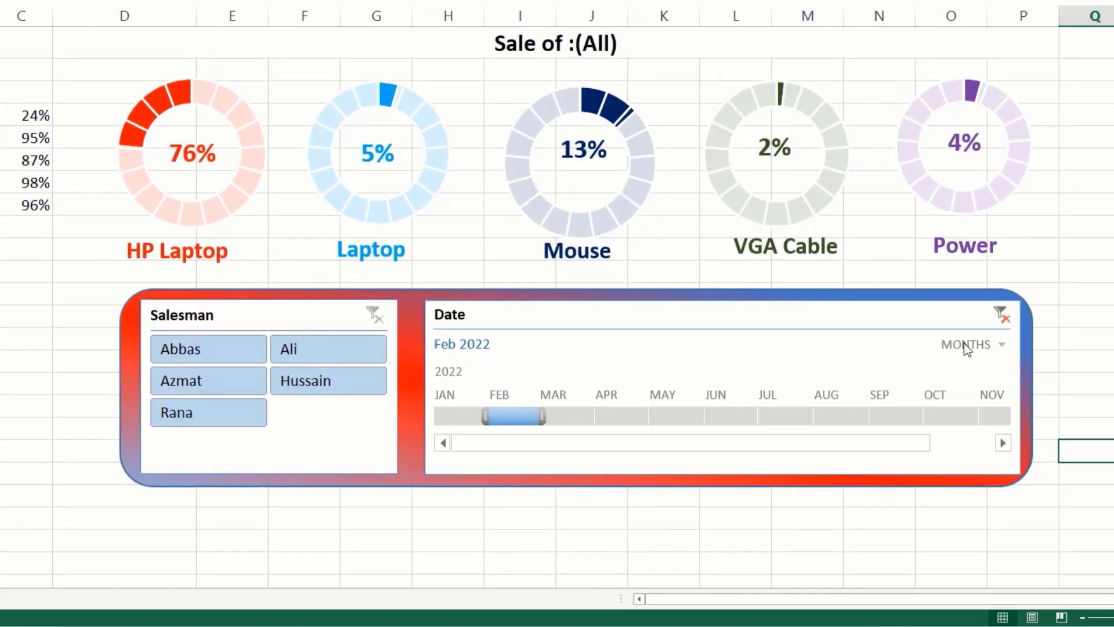
{"action": "left_click", "coordinate": [1002, 314]}
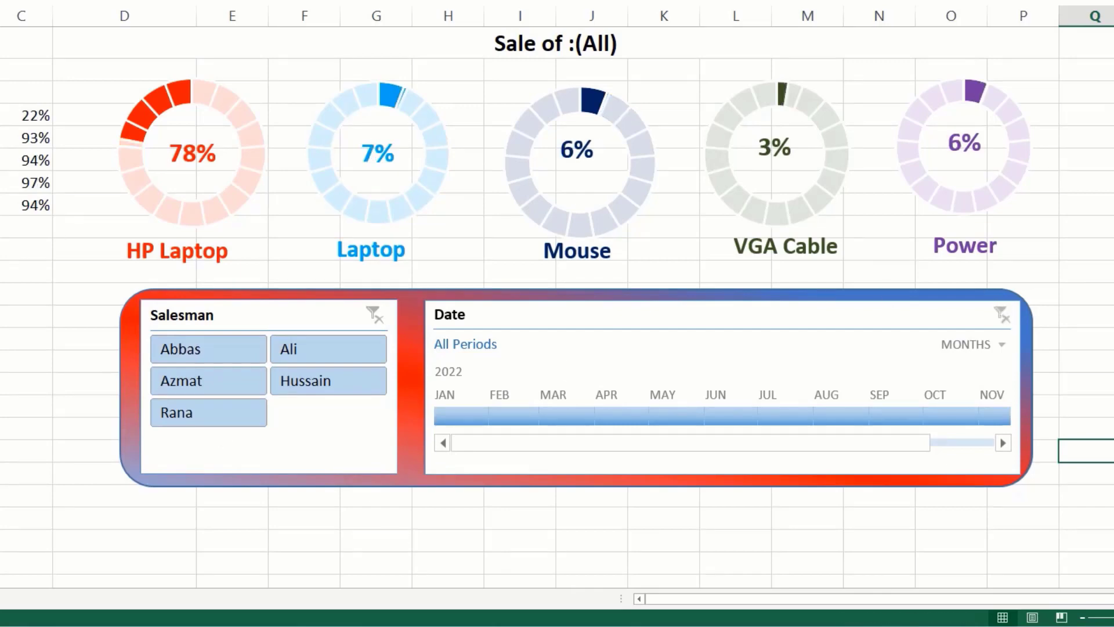
{"action": "left_click", "coordinate": [22, 499]}
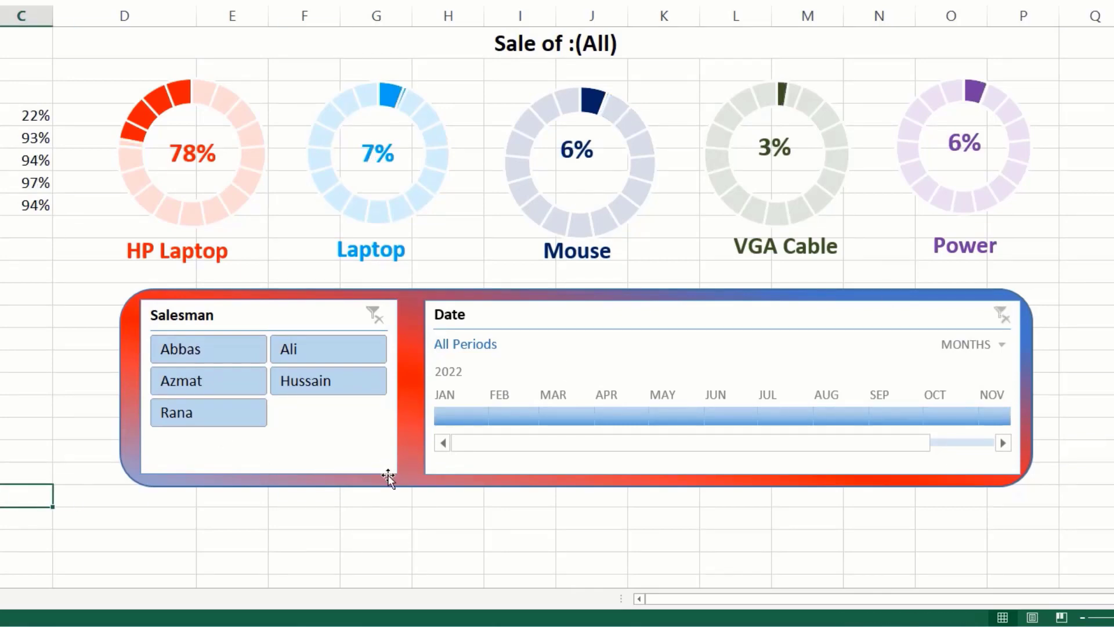
Step: Remove the outline of the gradient rounded rectangle behind the slicer and timeline
{"action": "left_click", "coordinate": [403, 291]}
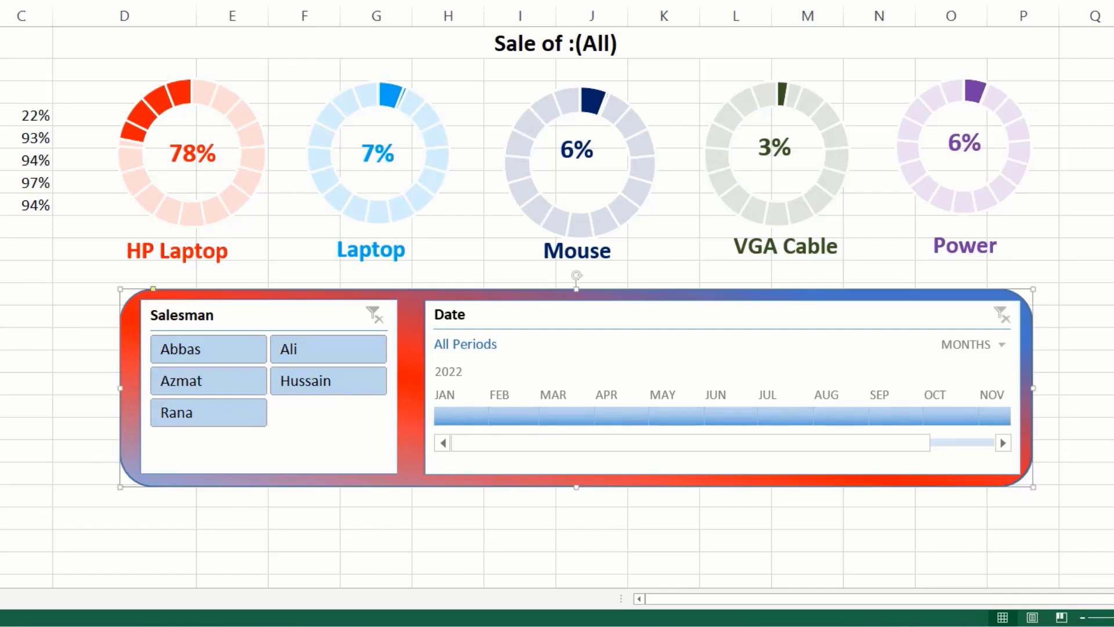
{"action": "left_click", "coordinate": [261, 1]}
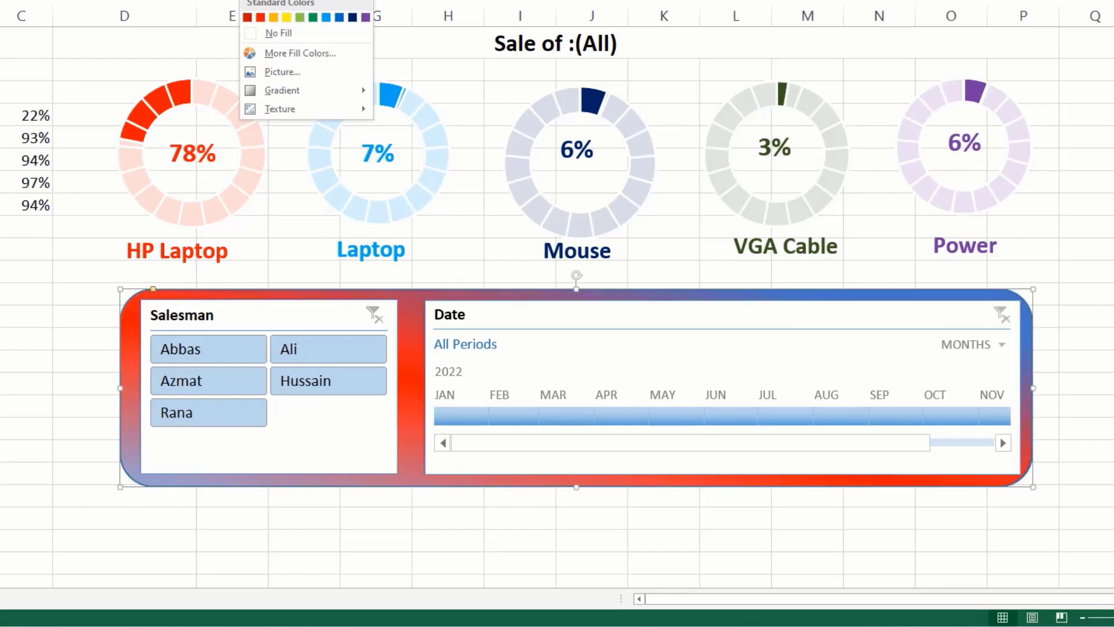
{"action": "left_click", "coordinate": [261, 1]}
{"action": "left_click", "coordinate": [261, 1]}
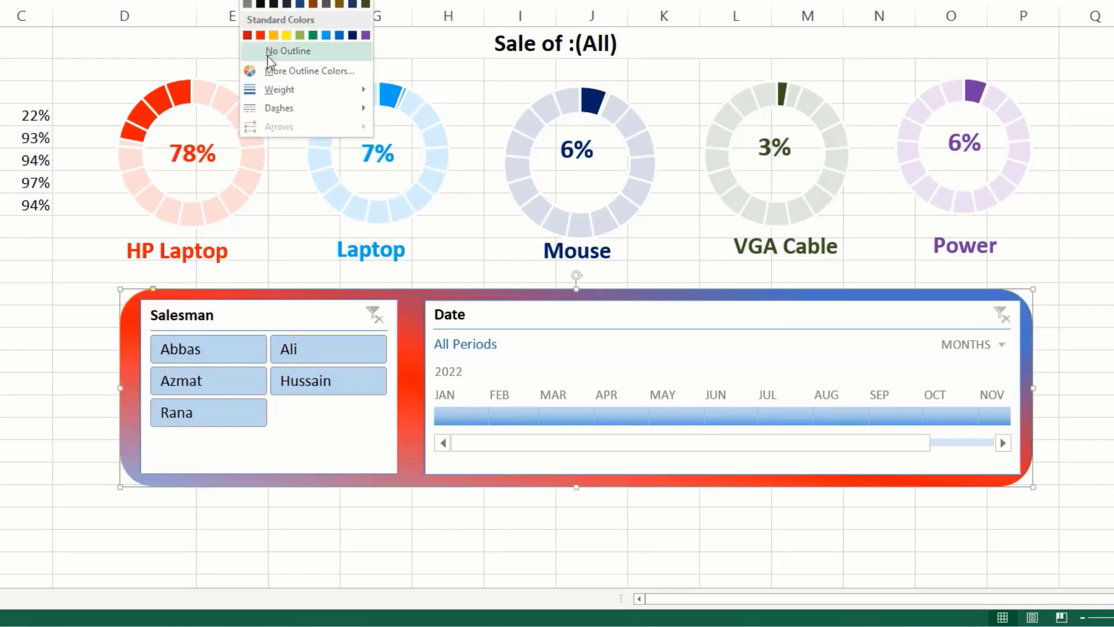
{"action": "left_click", "coordinate": [275, 51]}
{"action": "left_click", "coordinate": [320, 580]}
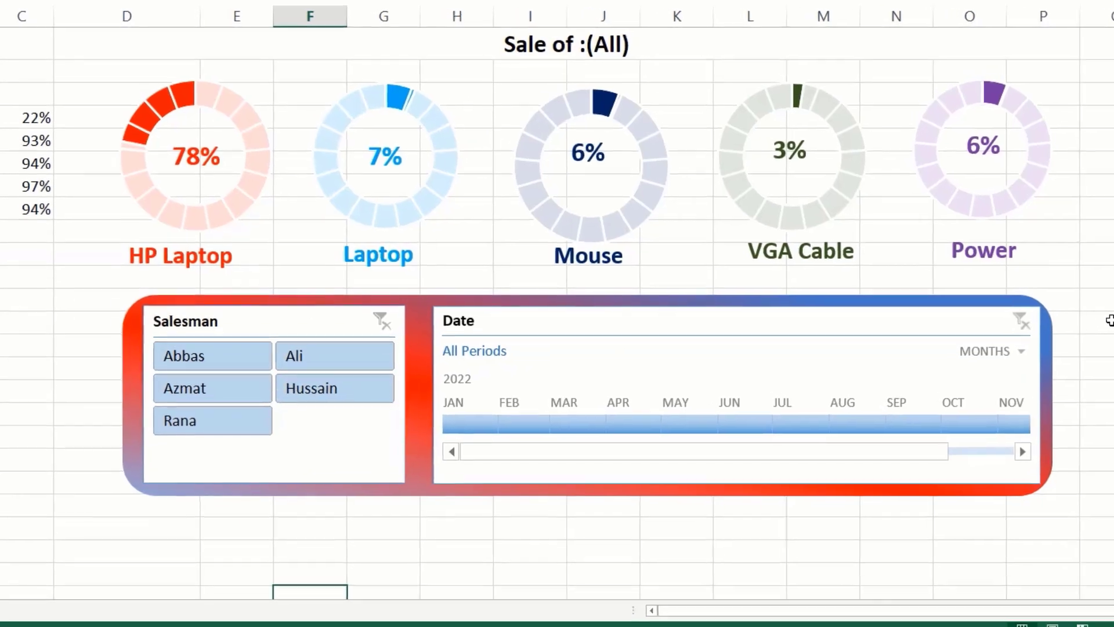
{"action": "left_click", "coordinate": [674, 302]}
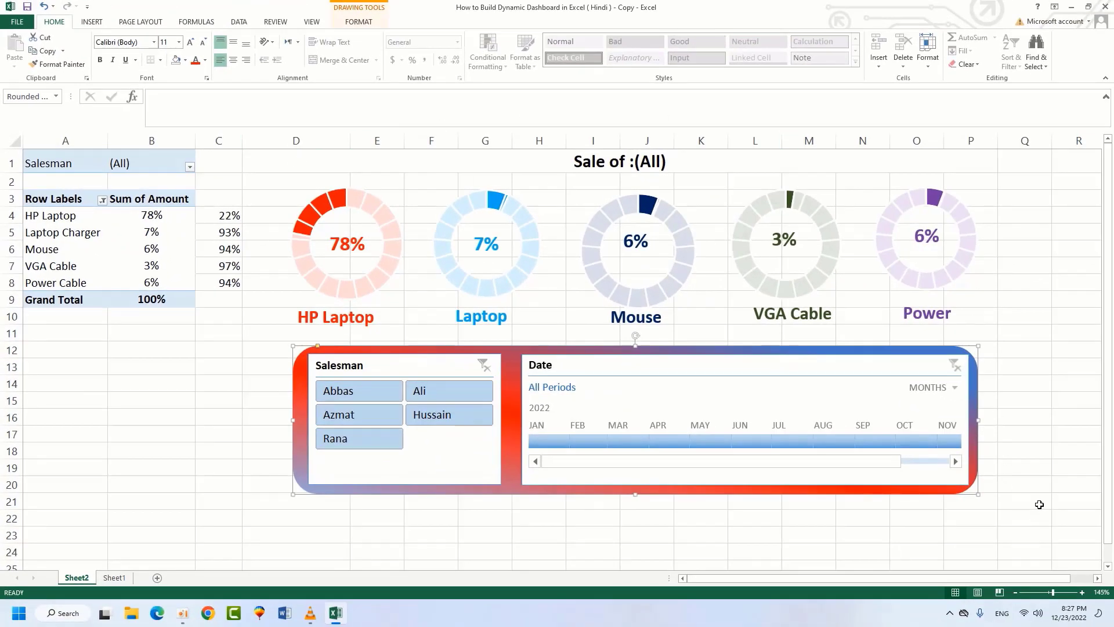
{"action": "scroll", "coordinate": [1039, 504], "scroll_direction": "up", "scroll_amount": 1}
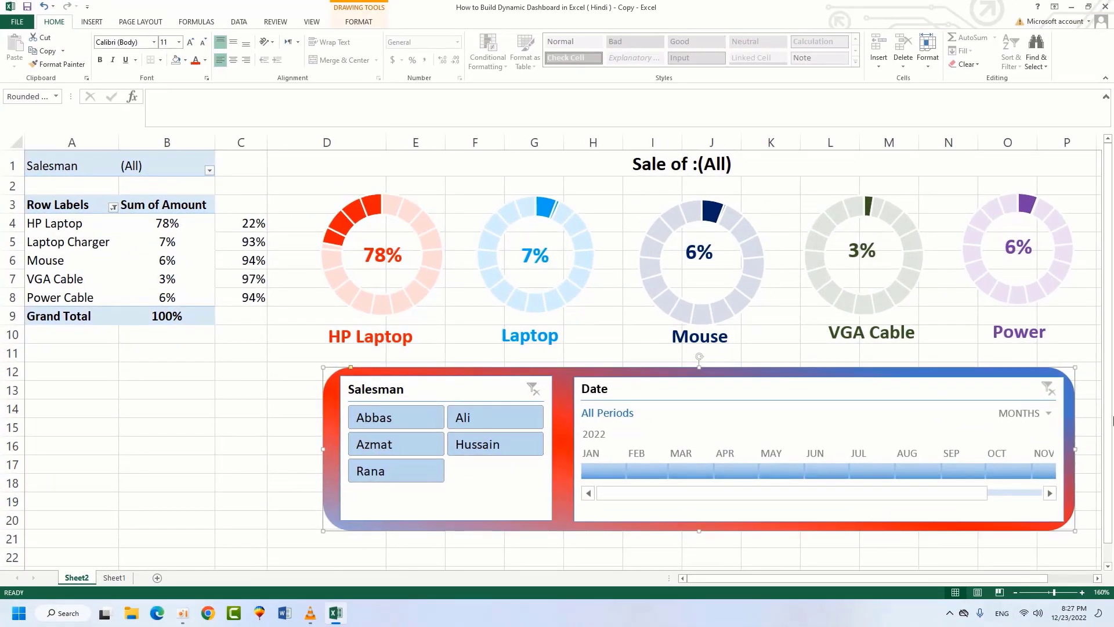
{"action": "left_click_drag", "start_coordinate": [1112, 421], "coordinate": [1110, 416]}
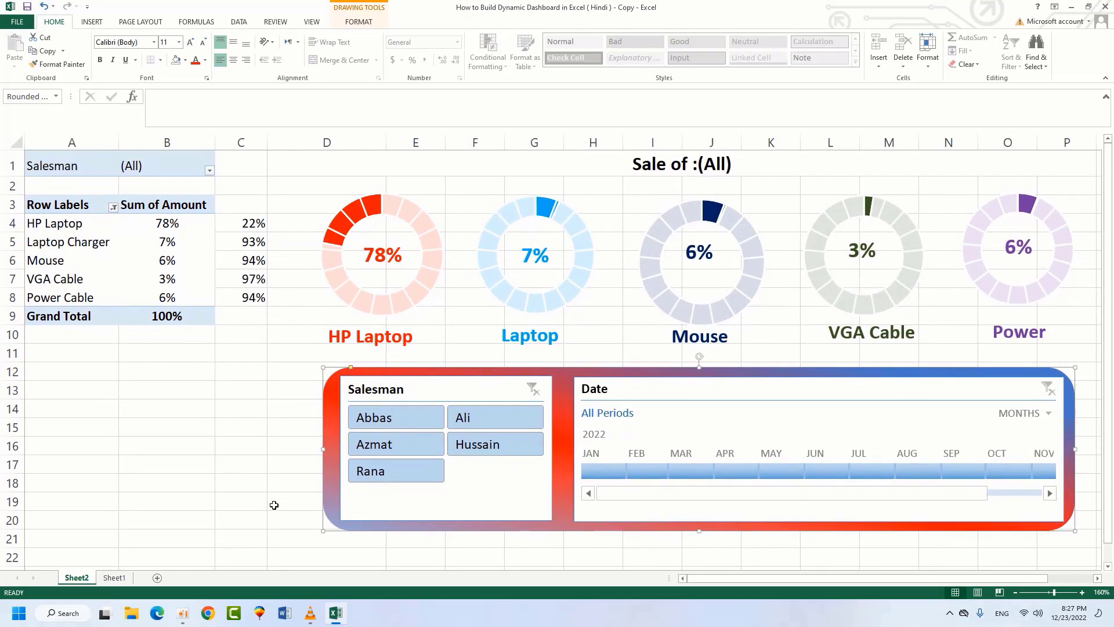